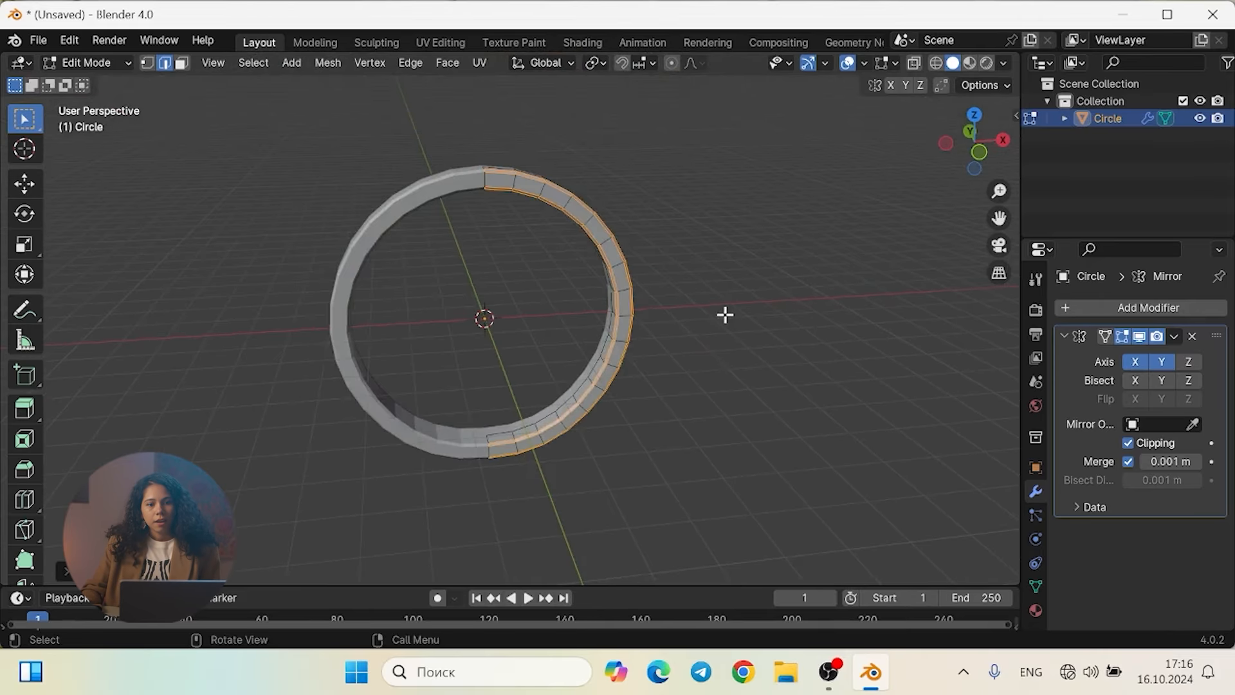
Delete the vertices at the top of the mirrored ring to open a gap in the band
{"action": "left_click", "coordinate": [147, 63]}
{"action": "middle_click_drag", "start_coordinate": [531, 247], "coordinate": [467, 220]}
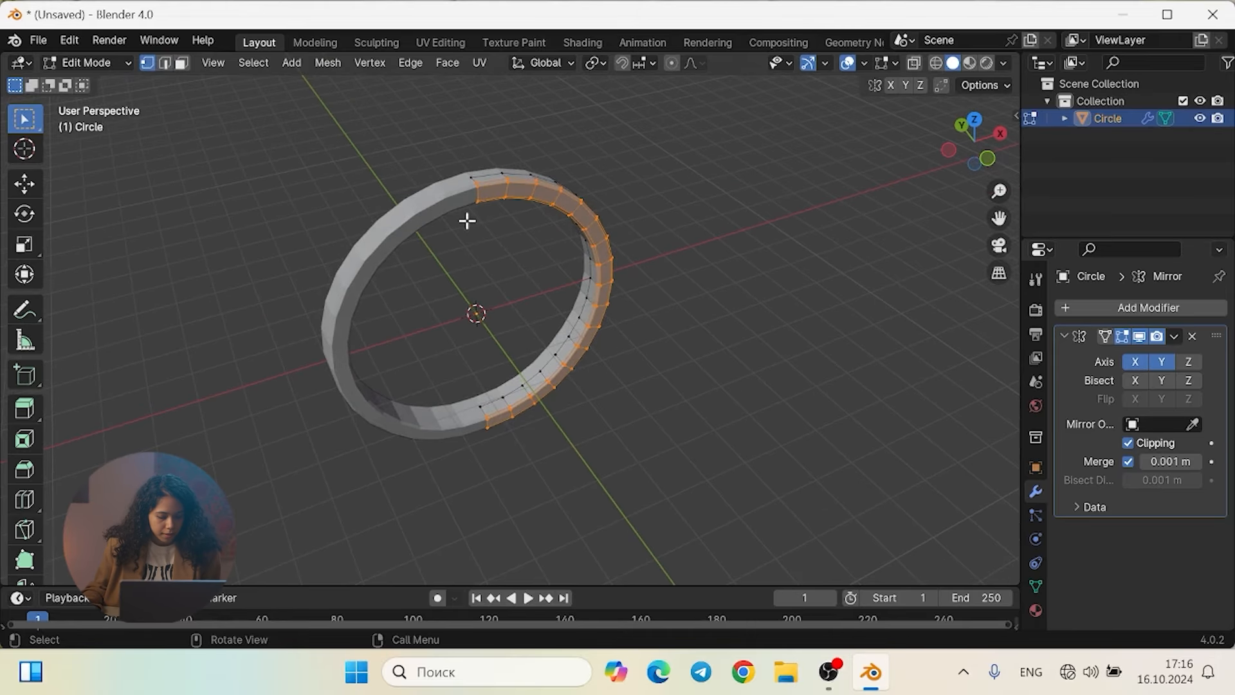
{"action": "key", "text": "alt+z"}
{"action": "left_click_drag", "start_coordinate": [436, 151], "coordinate": [487, 230]}
{"action": "scroll", "coordinate": [488, 230], "scroll_direction": "up", "scroll_amount": 5}
{"action": "scroll", "coordinate": [495, 220], "scroll_direction": "down", "scroll_amount": 5}
{"action": "middle_click_drag", "start_coordinate": [496, 195], "coordinate": [503, 299], "text": "shift"}
{"action": "scroll", "coordinate": [508, 351], "scroll_direction": "up", "scroll_amount": 3}
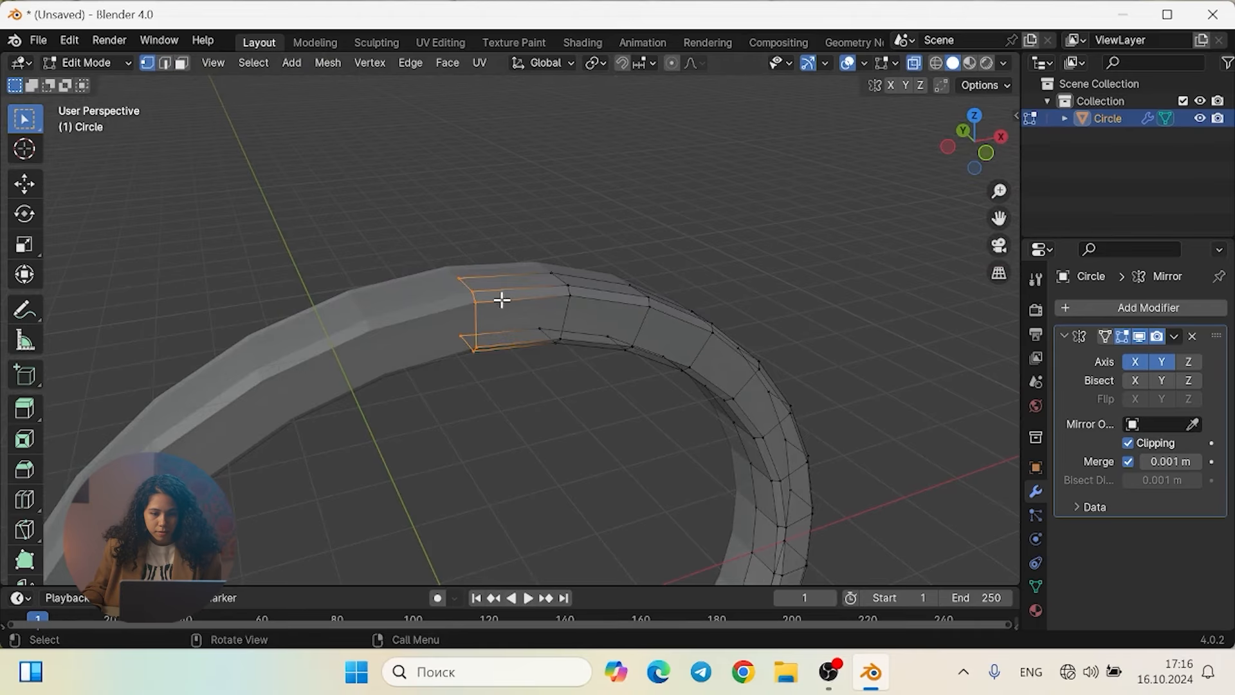
{"action": "key", "text": "x"}
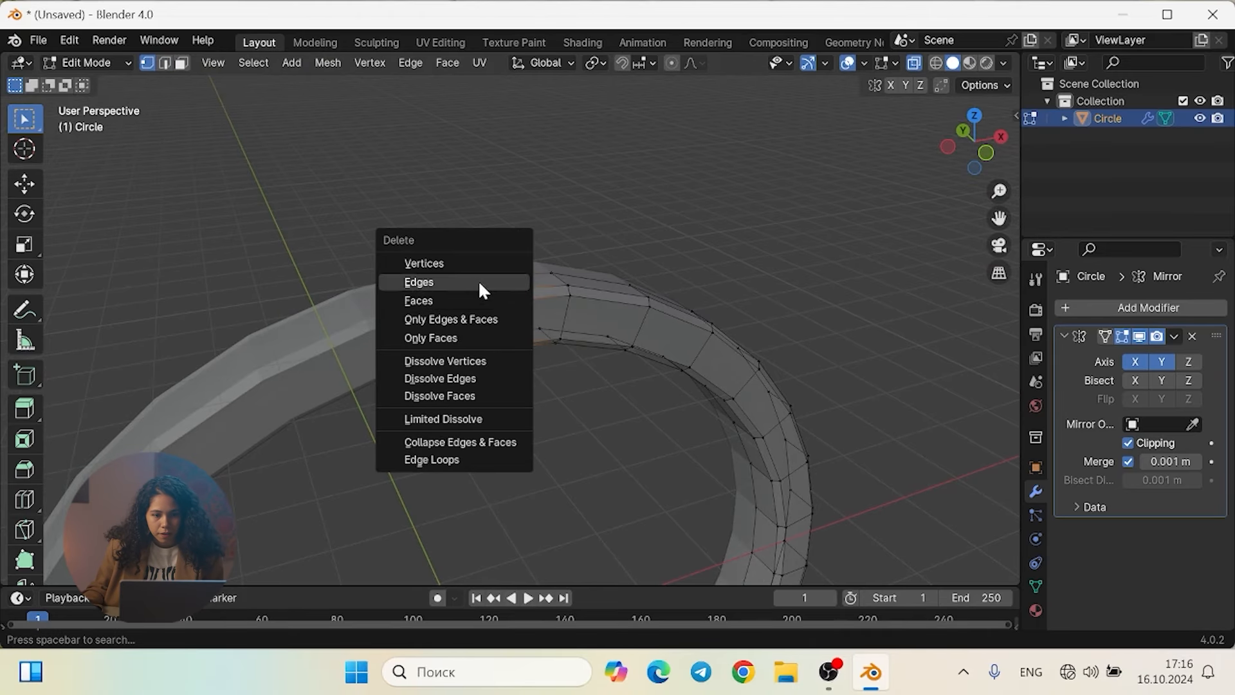
{"action": "left_click", "coordinate": [479, 264]}
Examine the gap at the top of the ring from the front and in perspective
{"action": "middle_click_drag", "start_coordinate": [501, 225], "coordinate": [562, 194]}
{"action": "middle_click_drag", "start_coordinate": [494, 355], "coordinate": [727, 358], "text": "alt"}
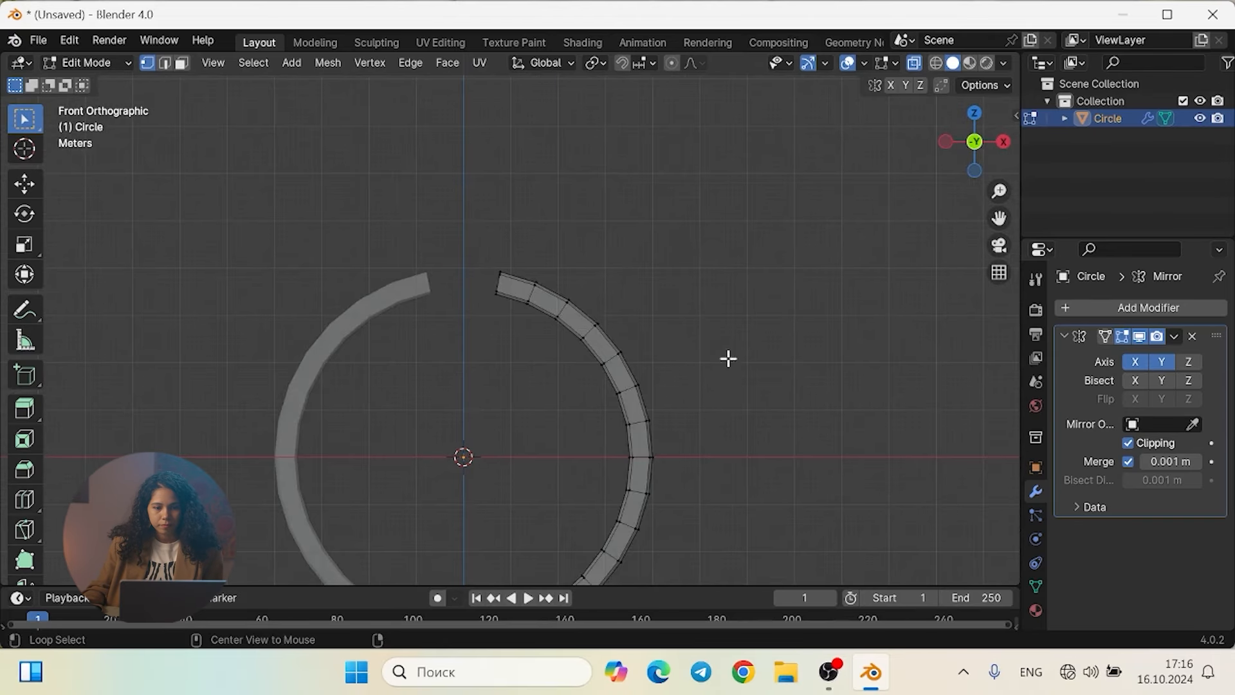
{"action": "scroll", "coordinate": [379, 200], "scroll_direction": "down", "scroll_amount": 4}
{"action": "middle_click_drag", "start_coordinate": [474, 405], "coordinate": [488, 326], "text": "shift"}
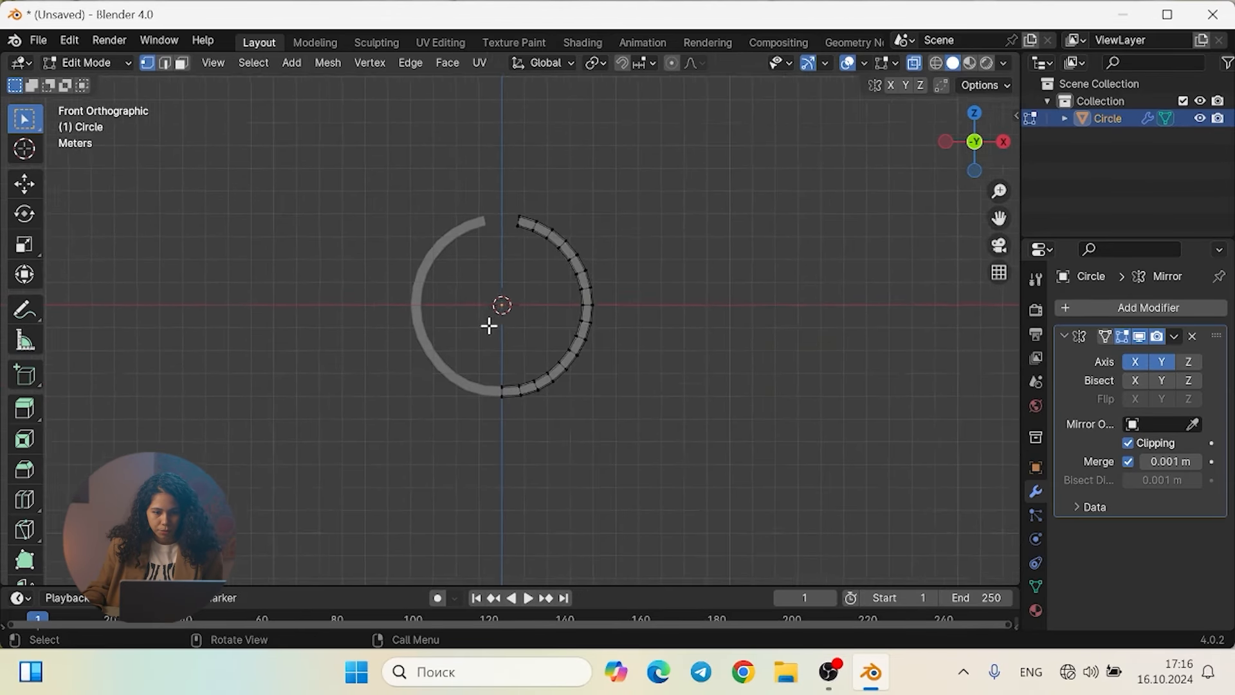
{"action": "scroll", "coordinate": [491, 315], "scroll_direction": "up", "scroll_amount": 3}
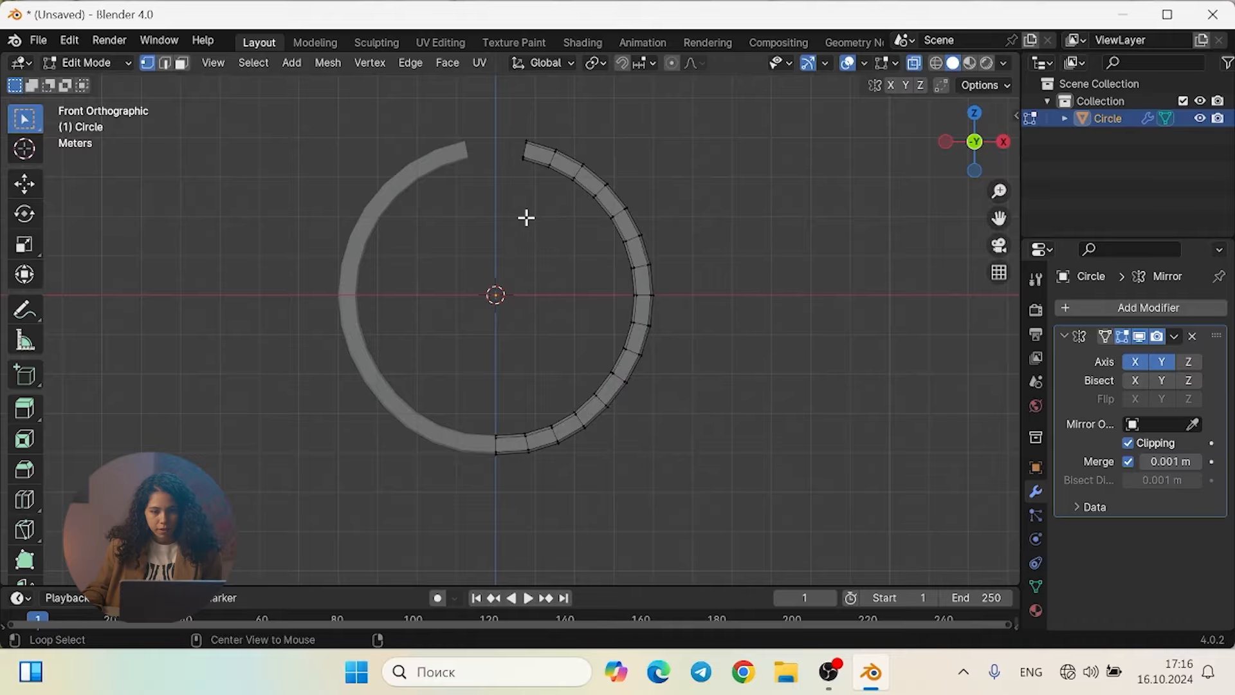
{"action": "middle_click_drag", "start_coordinate": [523, 215], "coordinate": [531, 270], "text": "shift"}
{"action": "scroll", "coordinate": [534, 271], "scroll_direction": "up", "scroll_amount": 2}
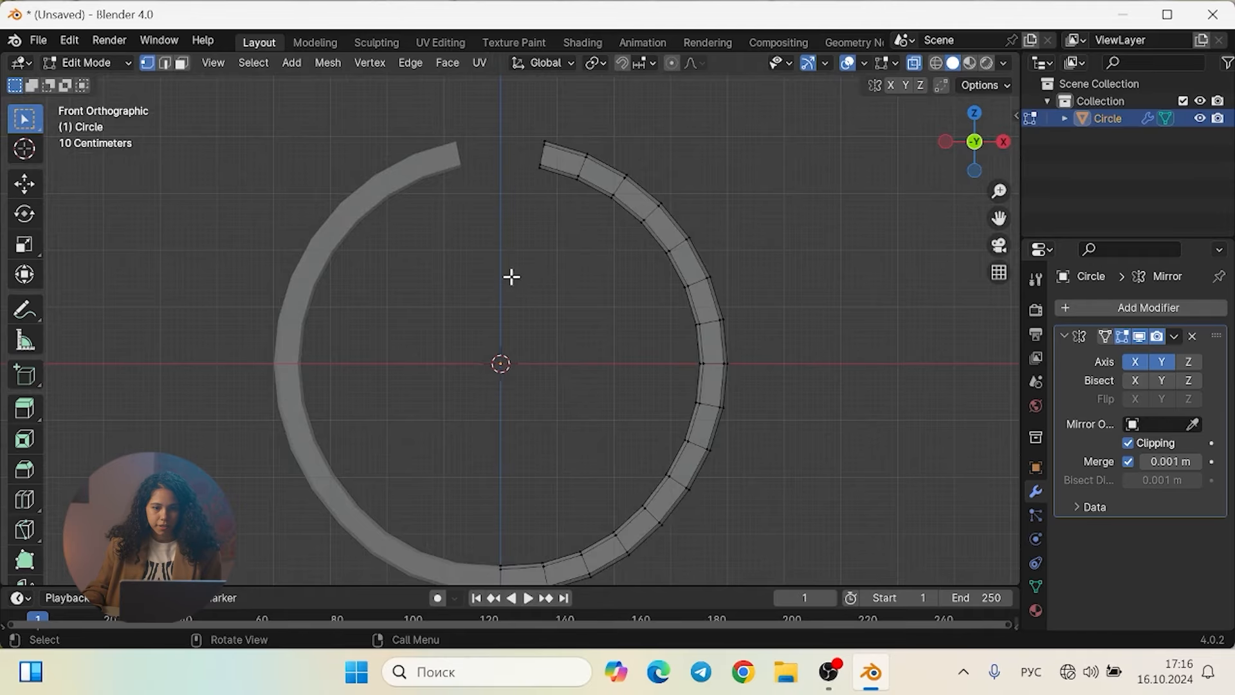
{"action": "scroll", "coordinate": [511, 276], "scroll_direction": "down", "scroll_amount": 2}
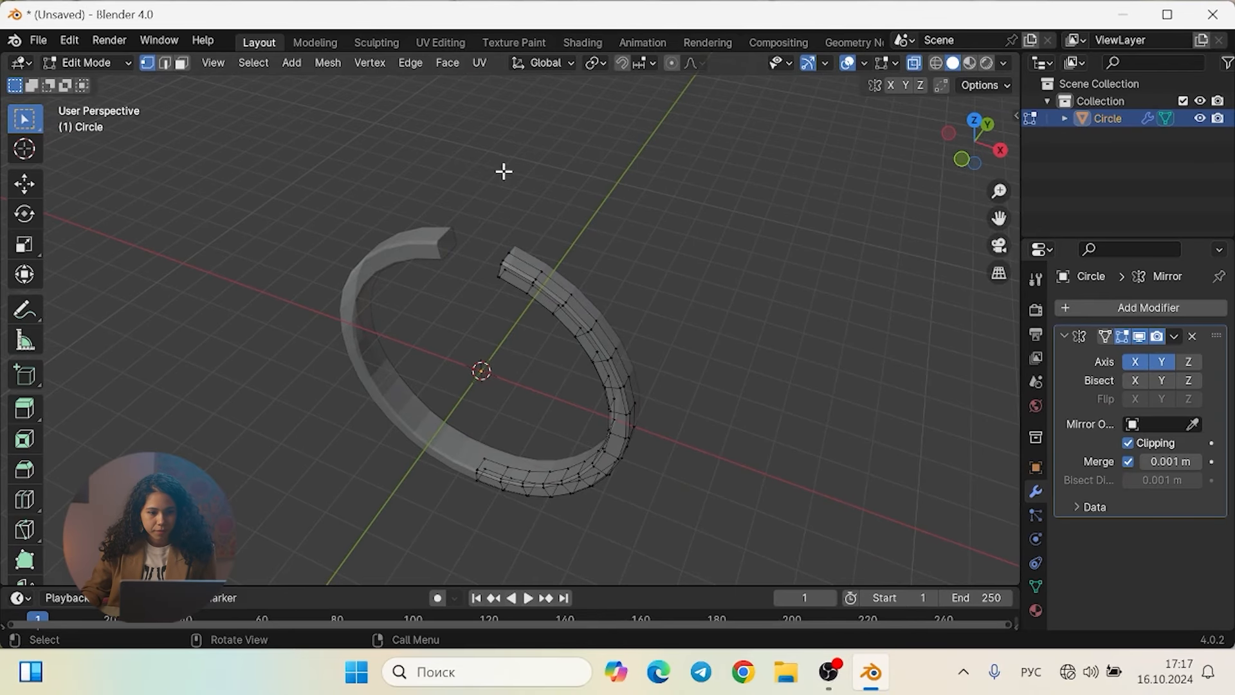
Return the ring to Object Mode and deselect it
{"action": "key", "text": "Tab"}
{"action": "middle_click_drag", "start_coordinate": [539, 219], "coordinate": [549, 200]}
{"action": "left_click", "coordinate": [550, 200]}
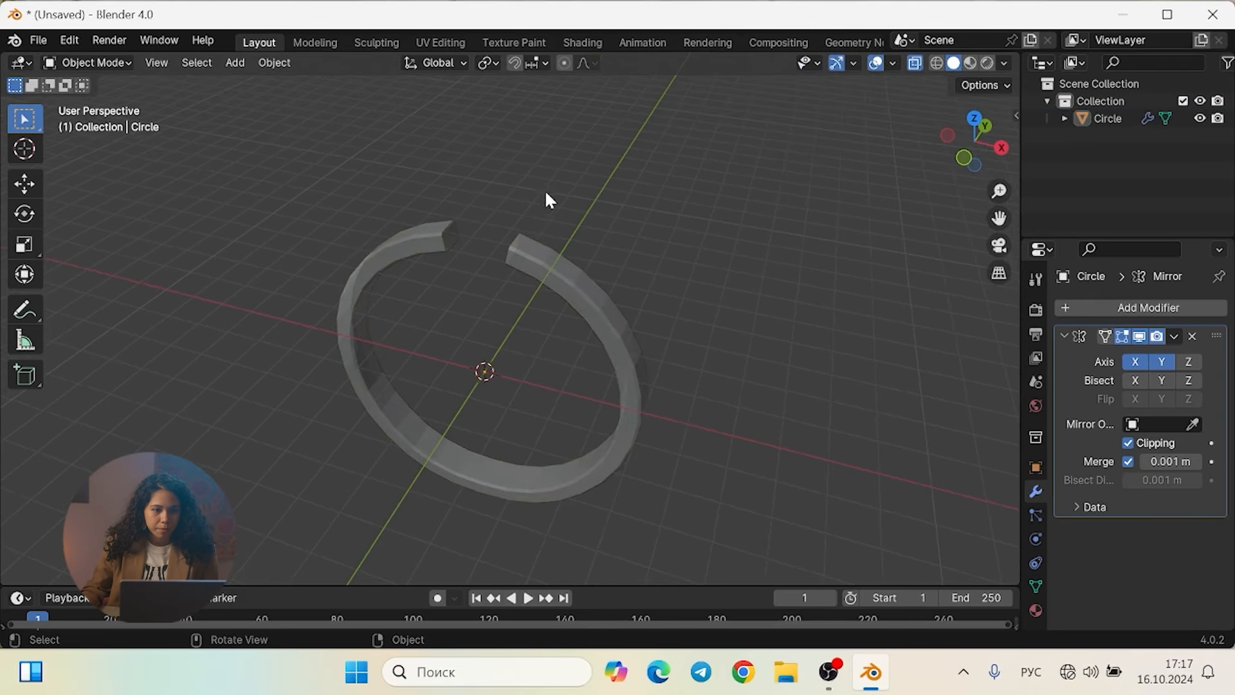
Check the Add Mesh: Extra Objects add-on by searching the add-on preferences for "extr", and close the preferences
{"action": "left_click", "coordinate": [67, 40]}
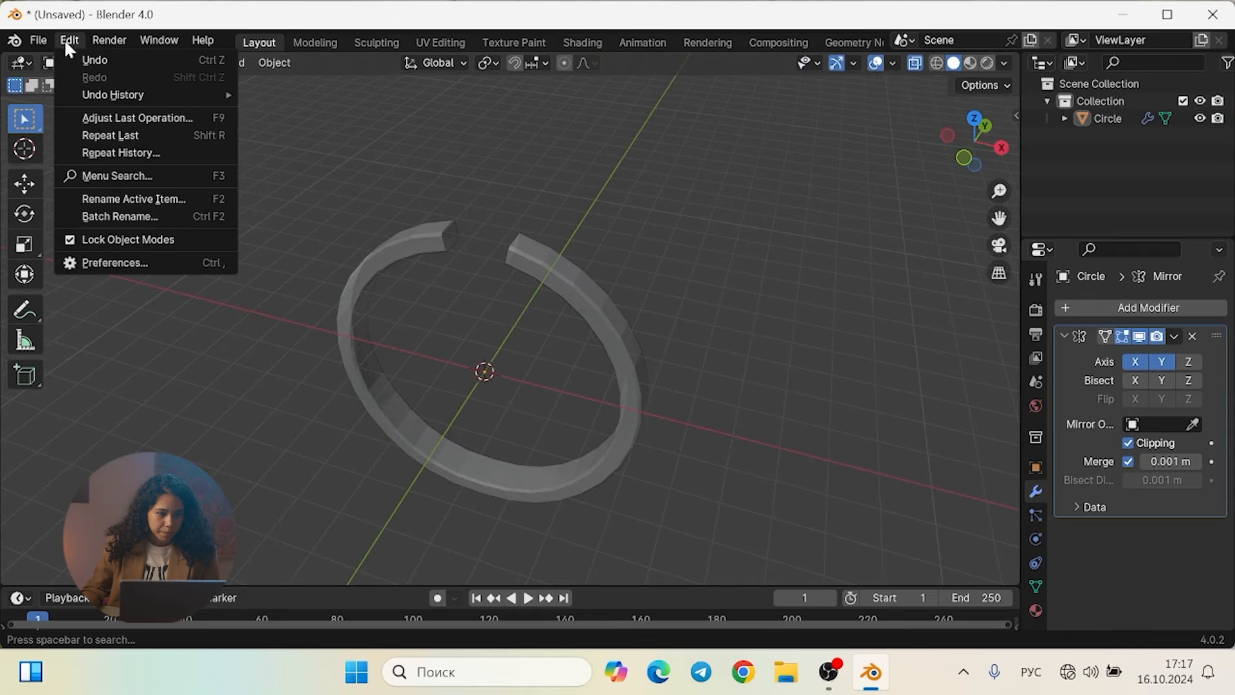
{"action": "left_click", "coordinate": [113, 260]}
{"action": "left_click", "coordinate": [481, 67]}
{"action": "type", "text": "ycek"}
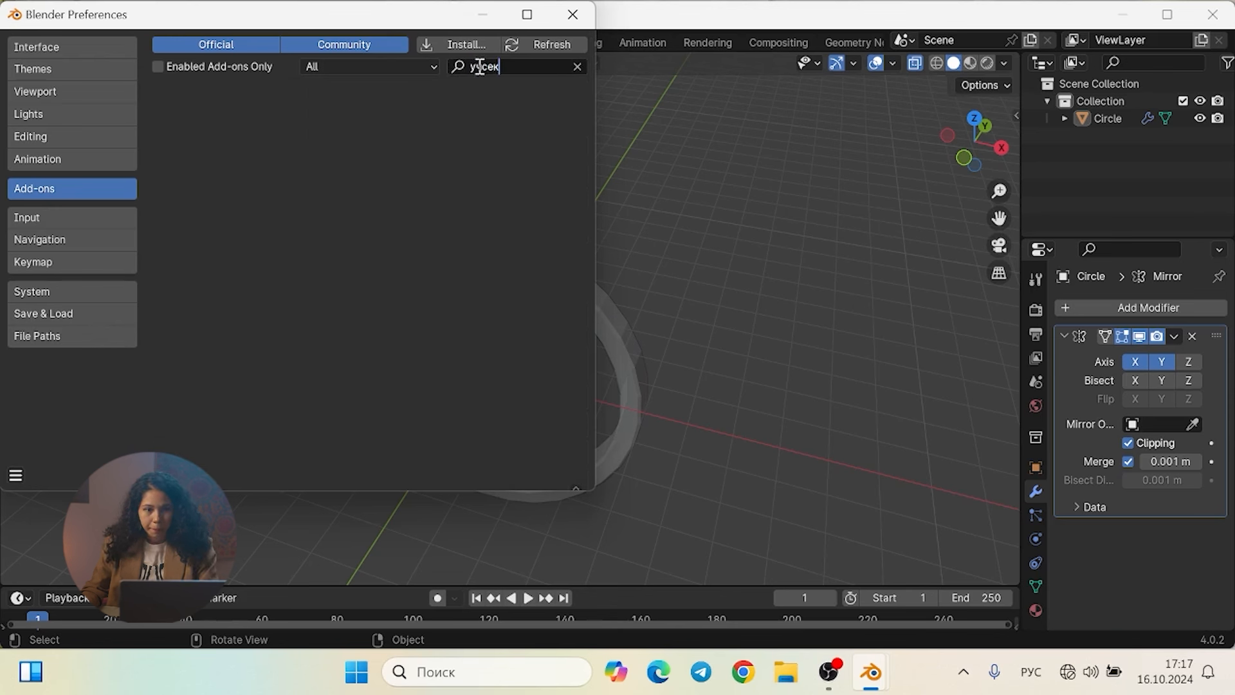
{"action": "key", "text": "BackSpace"}
{"action": "key", "text": "BackSpace"}
{"action": "key", "text": "BackSpace"}
{"action": "type", "text": "extr"}
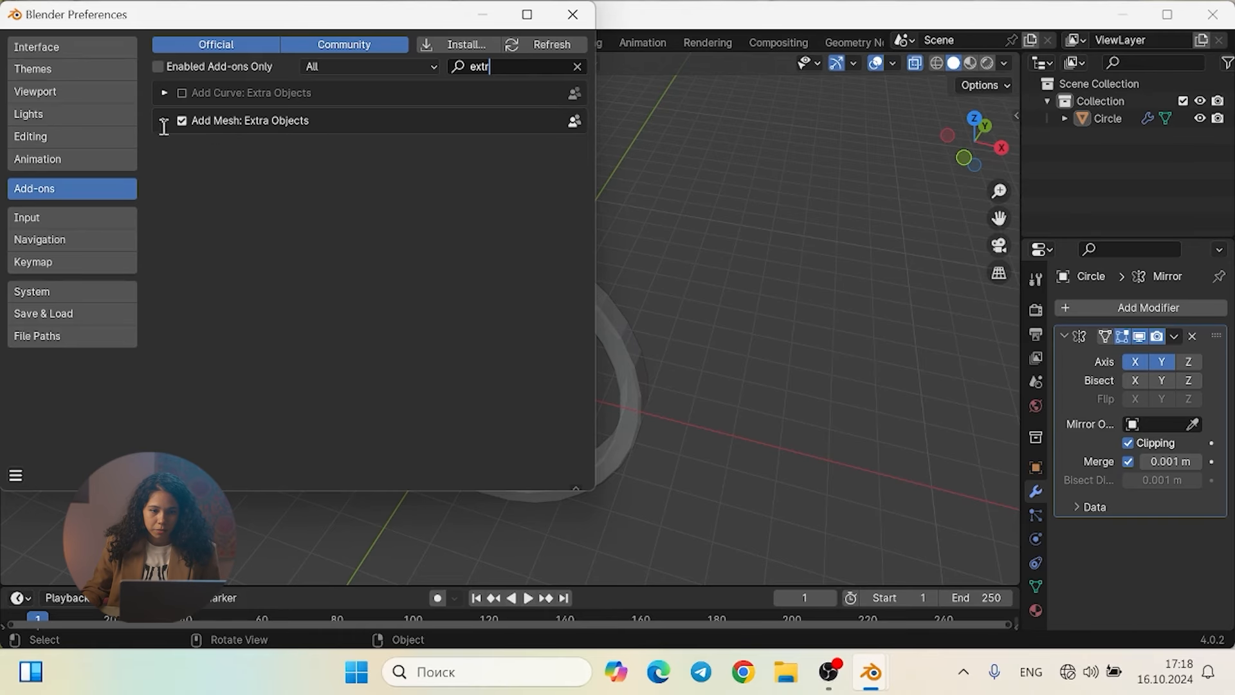
{"action": "left_click", "coordinate": [569, 18]}
Add a Brilliant Diamond mesh to the scene
{"action": "middle_click_drag", "start_coordinate": [505, 326], "coordinate": [472, 190]}
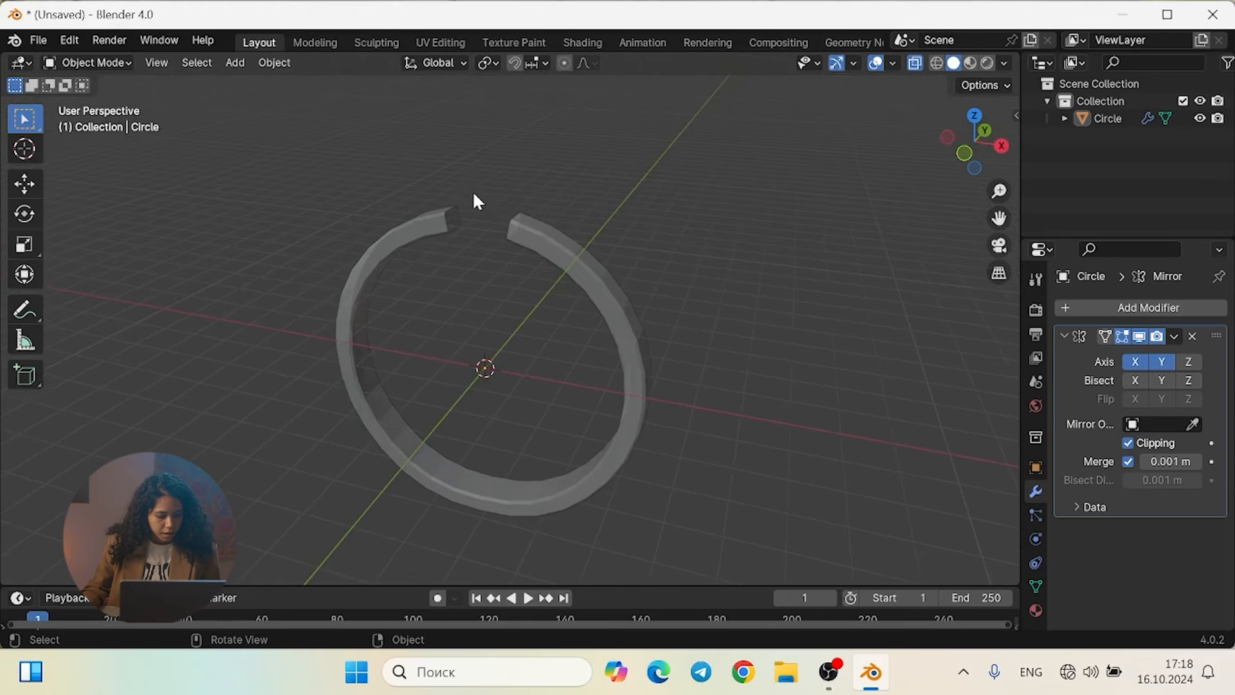
{"action": "key", "text": "shift+a"}
{"action": "mouse_move", "coordinate": [439, 192]}
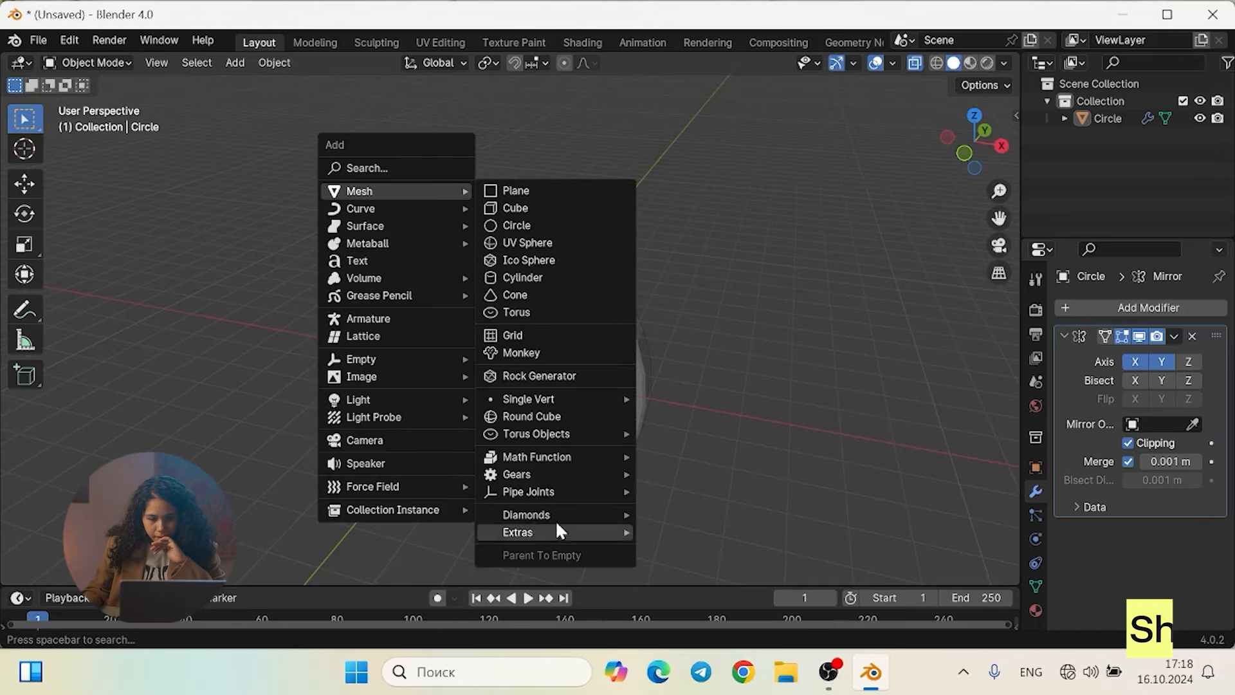
{"action": "mouse_move", "coordinate": [556, 515]}
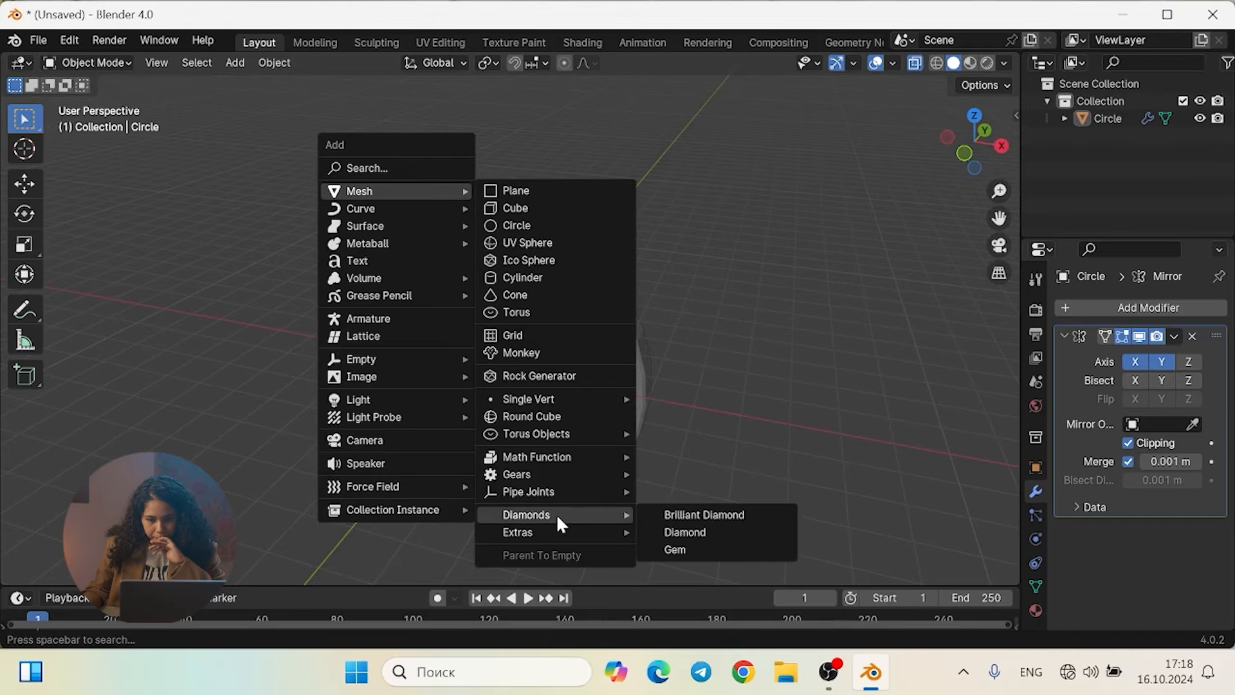
{"action": "left_click", "coordinate": [719, 513]}
Move the diamond straight up along Z in the front view so it sits just above the ring's gap
{"action": "middle_click_drag", "start_coordinate": [719, 512], "coordinate": [737, 423]}
{"action": "middle_click_drag", "start_coordinate": [690, 382], "coordinate": [778, 442], "text": "alt"}
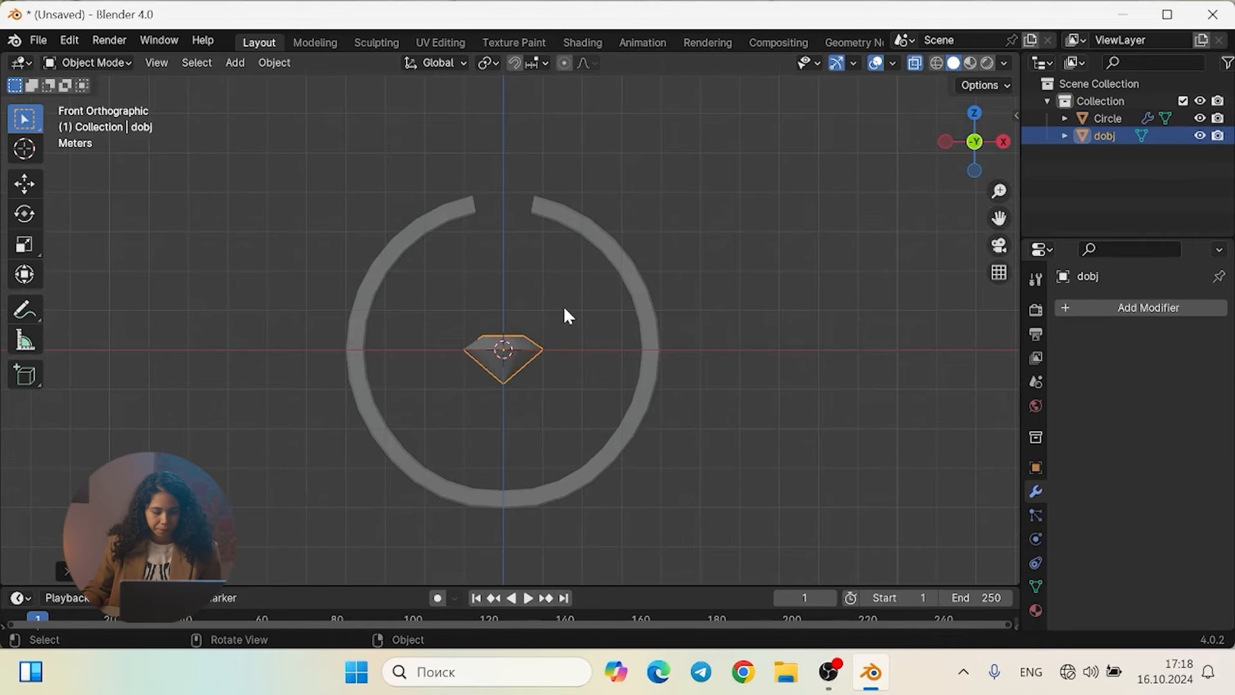
{"action": "middle_click_drag", "start_coordinate": [564, 314], "coordinate": [557, 364], "text": "shift"}
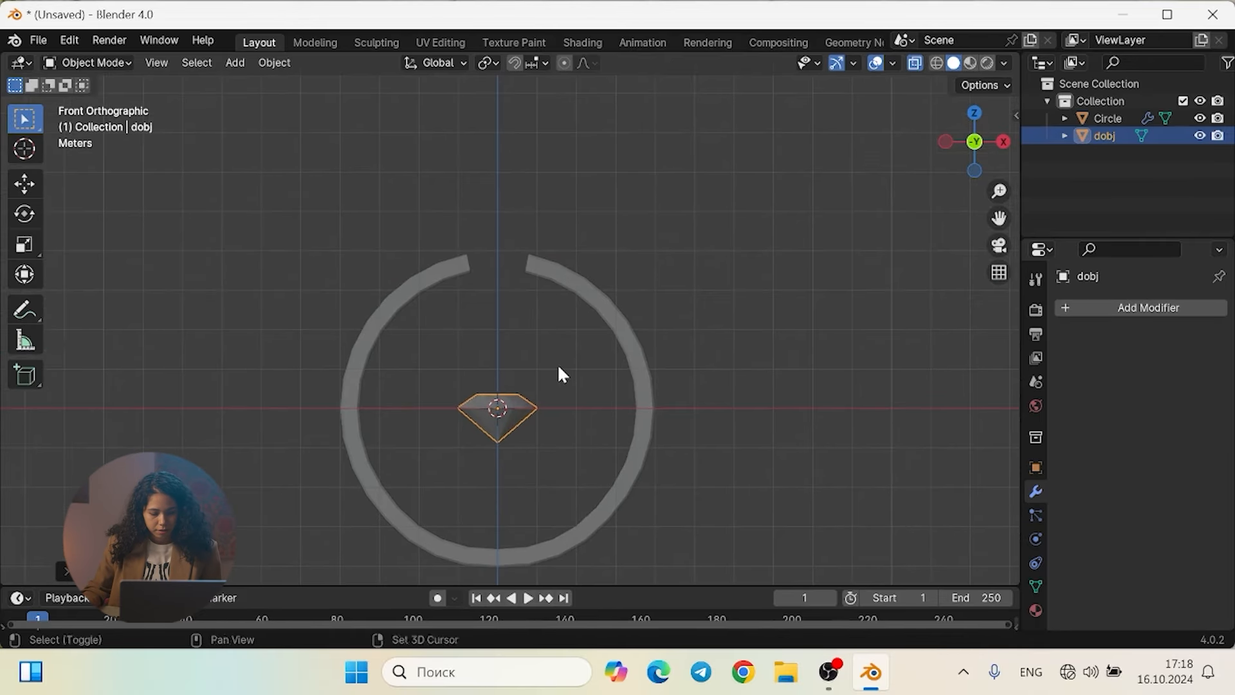
{"action": "key", "text": "g"}
{"action": "key", "text": "z"}
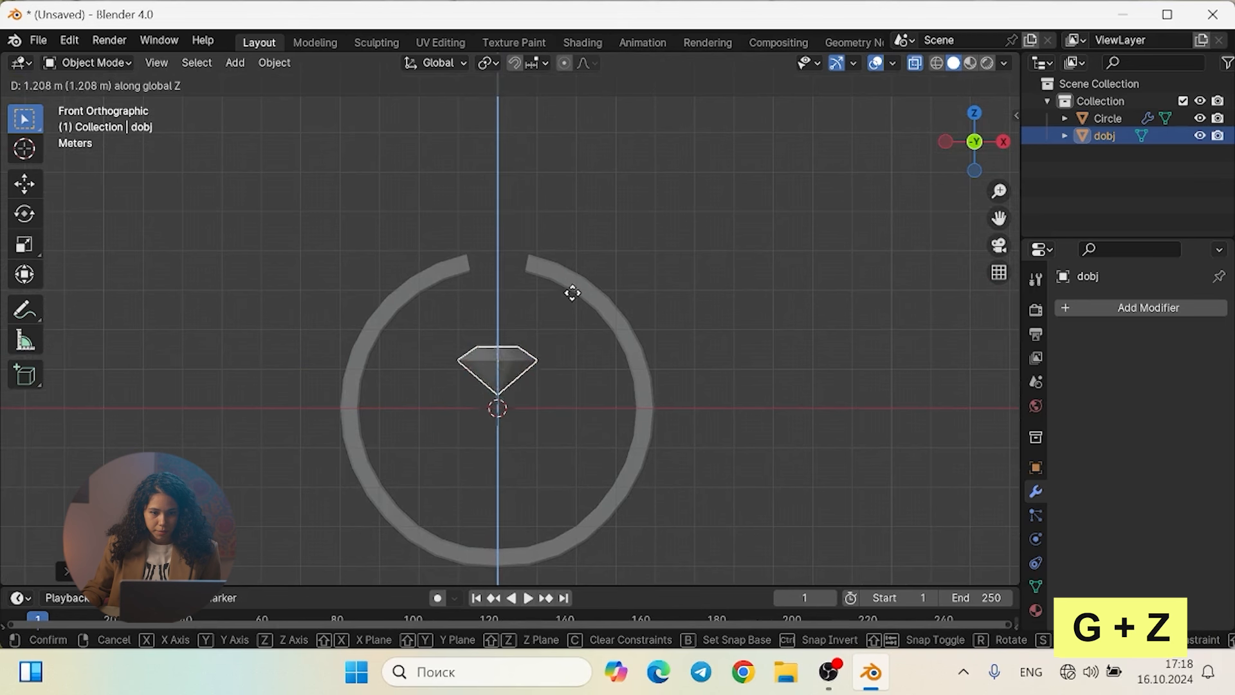
{"action": "left_click", "coordinate": [582, 165]}
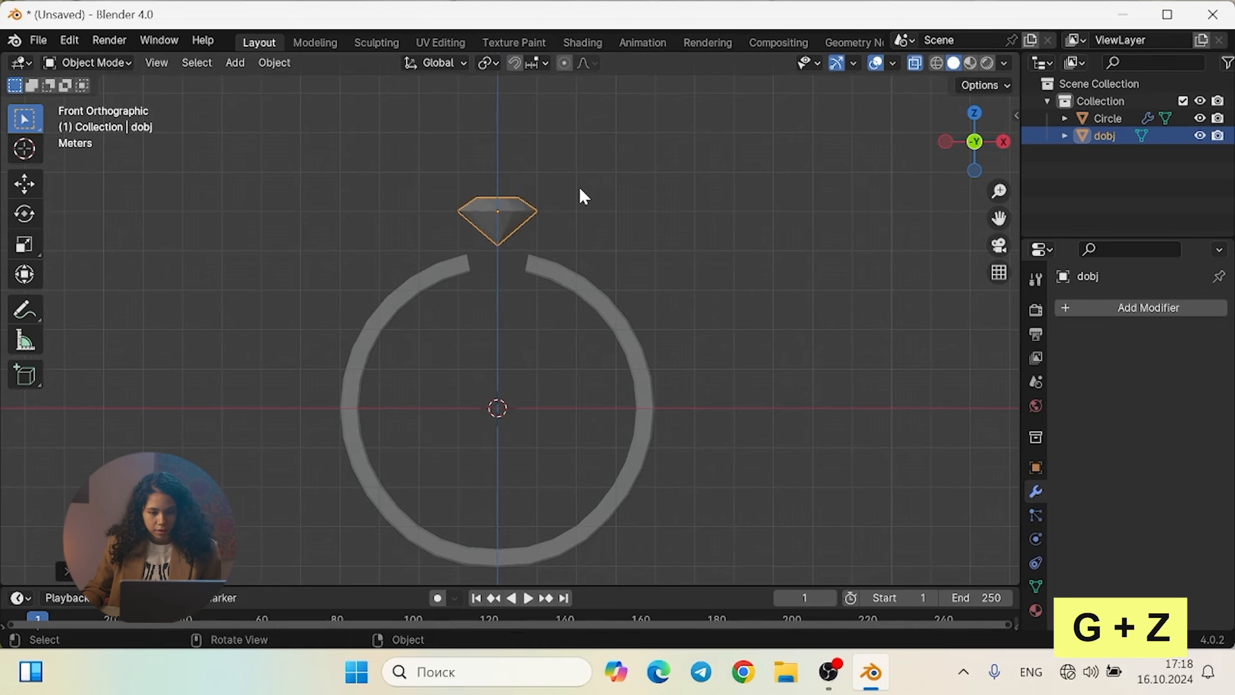
Scale the diamond up to about 2 times its size so its tip fits into the ring's gap, and deselect it
{"action": "key", "text": "s"}
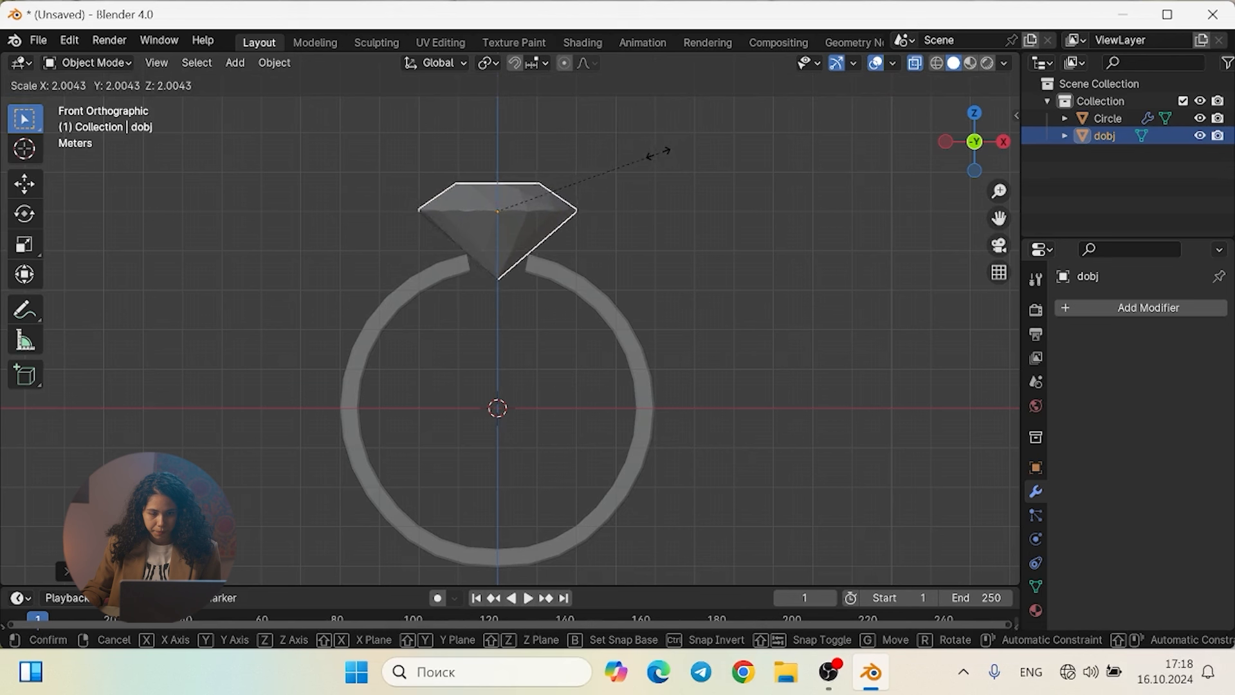
{"action": "left_click", "coordinate": [659, 153]}
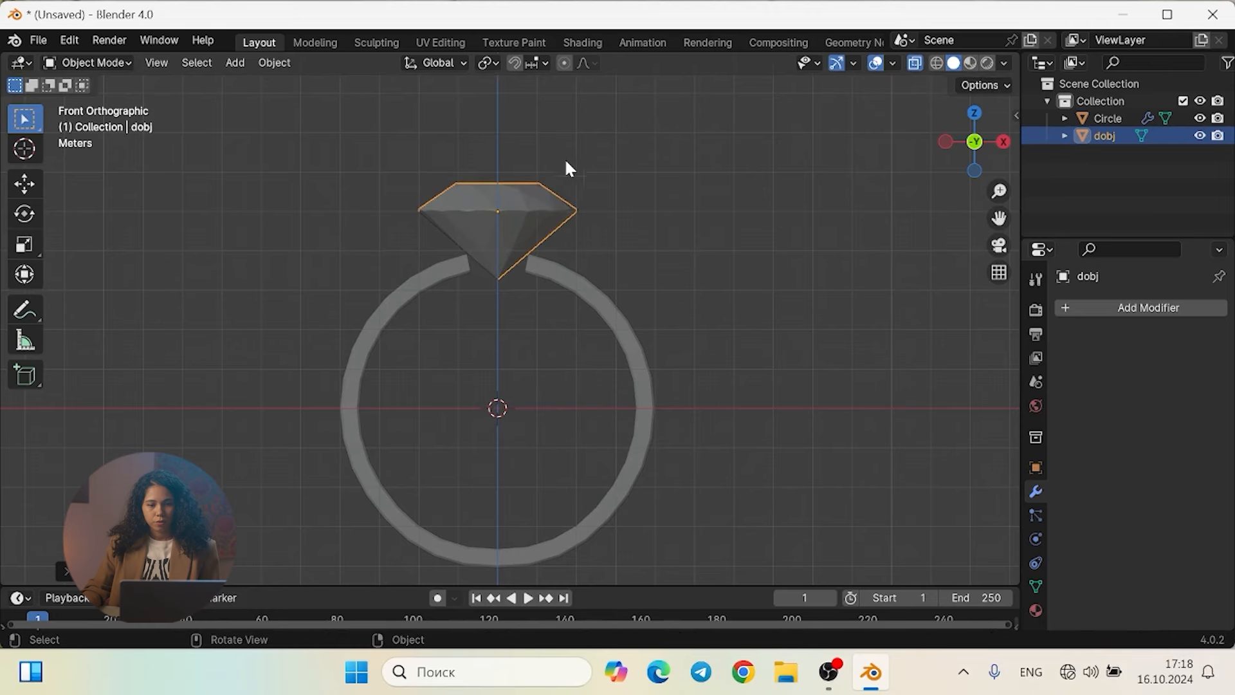
{"action": "scroll", "coordinate": [592, 161], "scroll_direction": "up", "scroll_amount": 4}
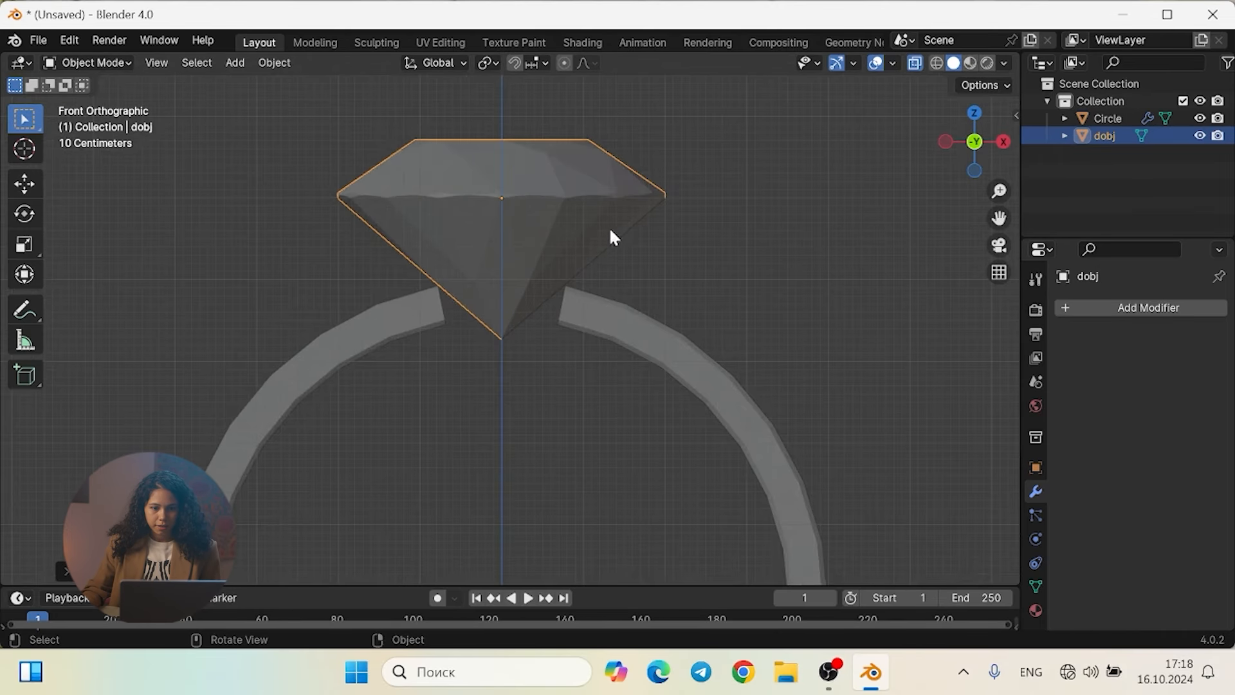
{"action": "scroll", "coordinate": [643, 245], "scroll_direction": "down", "scroll_amount": 2}
{"action": "middle_click_drag", "start_coordinate": [669, 251], "coordinate": [692, 380]}
{"action": "left_click", "coordinate": [711, 315]}
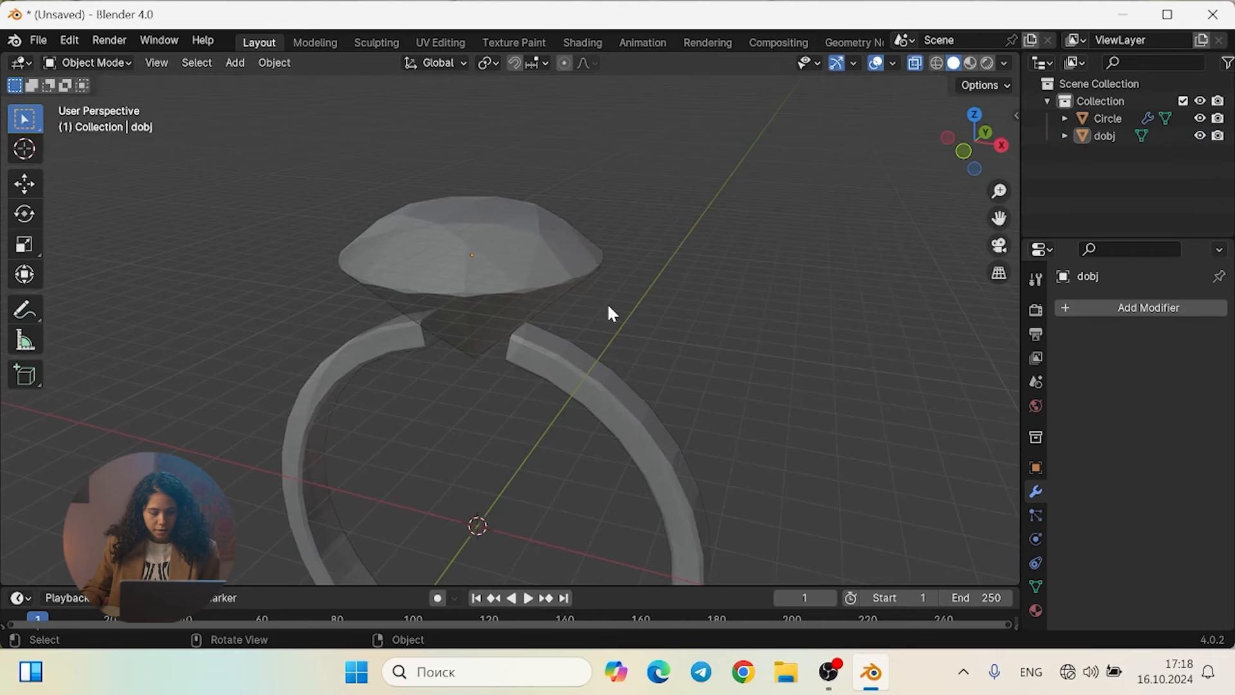
Add a circle mesh at the origin and scale it up to about the diamond's width
{"action": "key", "text": "shift+a"}
{"action": "left_click", "coordinate": [680, 340]}
{"action": "key", "text": "ctrl+KP_3"}
{"action": "key", "text": "KP_1"}
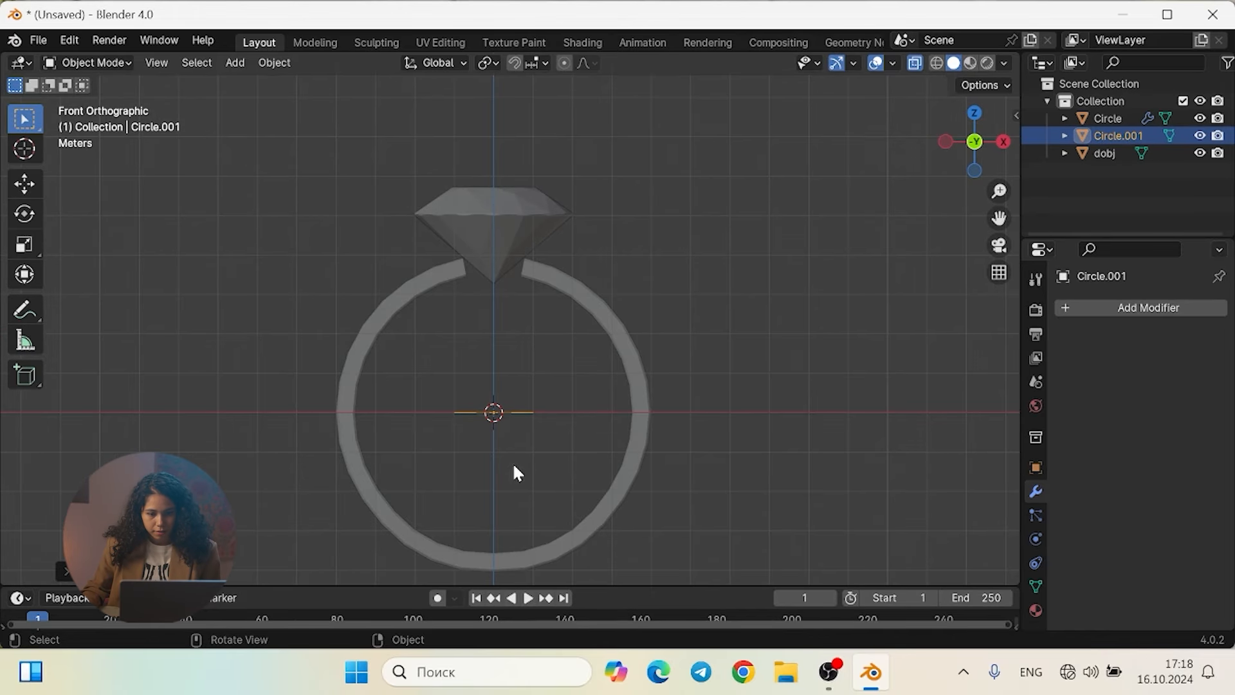
{"action": "key", "text": "s"}
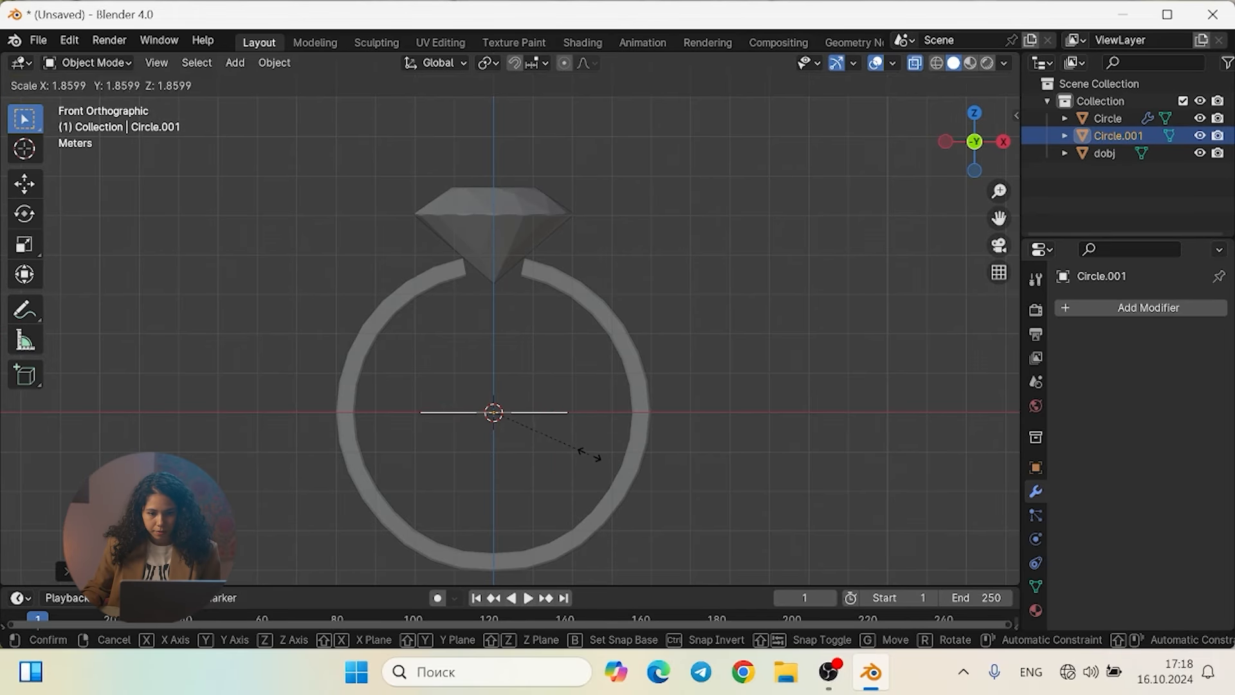
{"action": "left_click", "coordinate": [598, 460]}
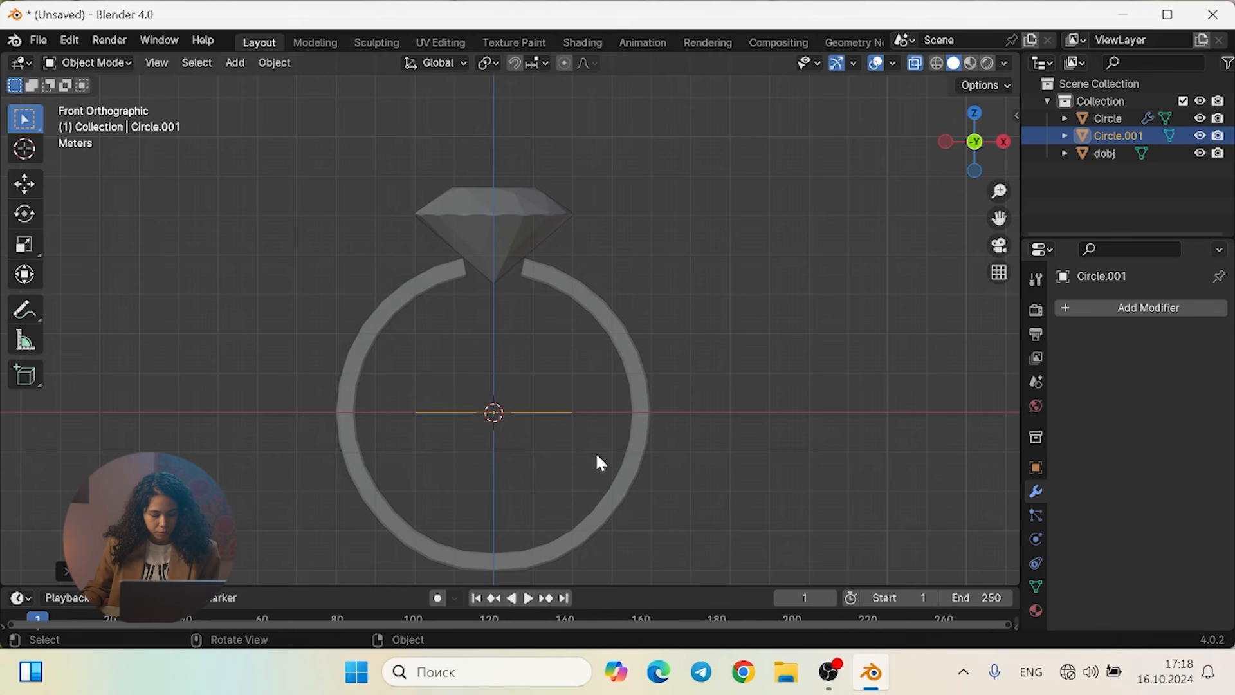
Move the circle up along Z by about 4.97 m to the widest part of the diamond
{"action": "key", "text": "g"}
{"action": "key", "text": "z"}
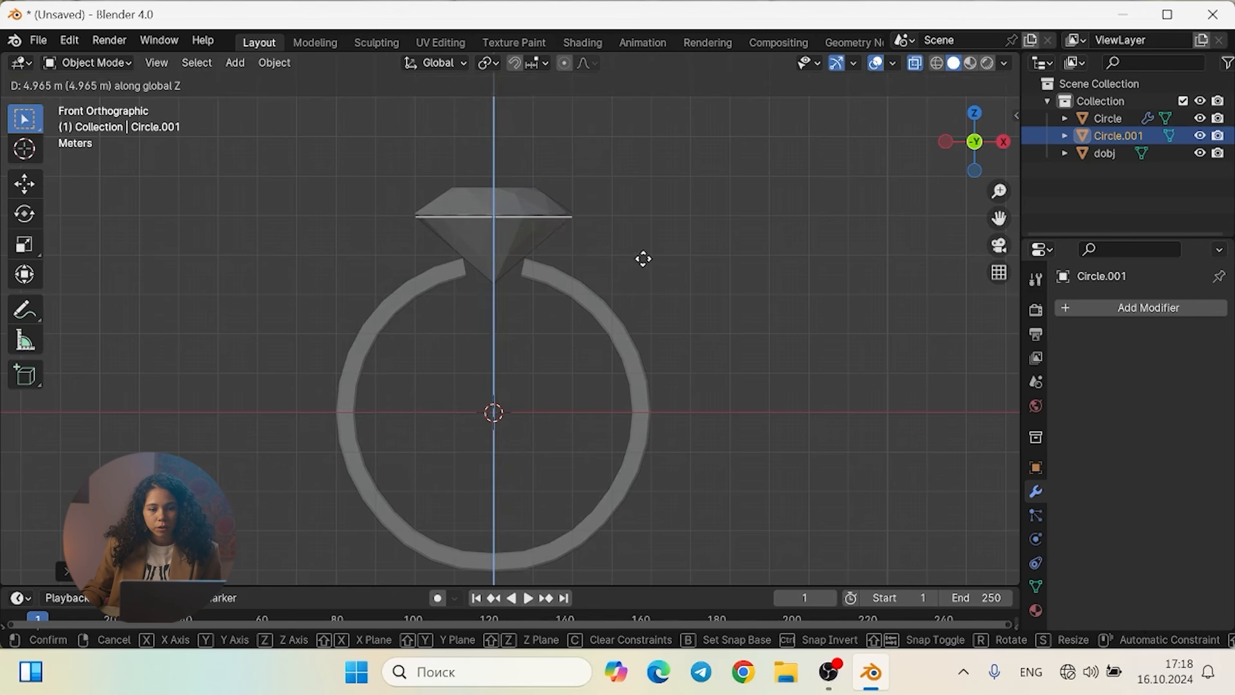
{"action": "left_click", "coordinate": [643, 258]}
Scale the circle by about 1.06 and shift it slightly up along Z to align with the diamond's widest edge
{"action": "scroll", "coordinate": [496, 190], "scroll_direction": "up", "scroll_amount": 4}
{"action": "scroll", "coordinate": [519, 236], "scroll_direction": "up", "scroll_amount": 3, "text": "shift"}
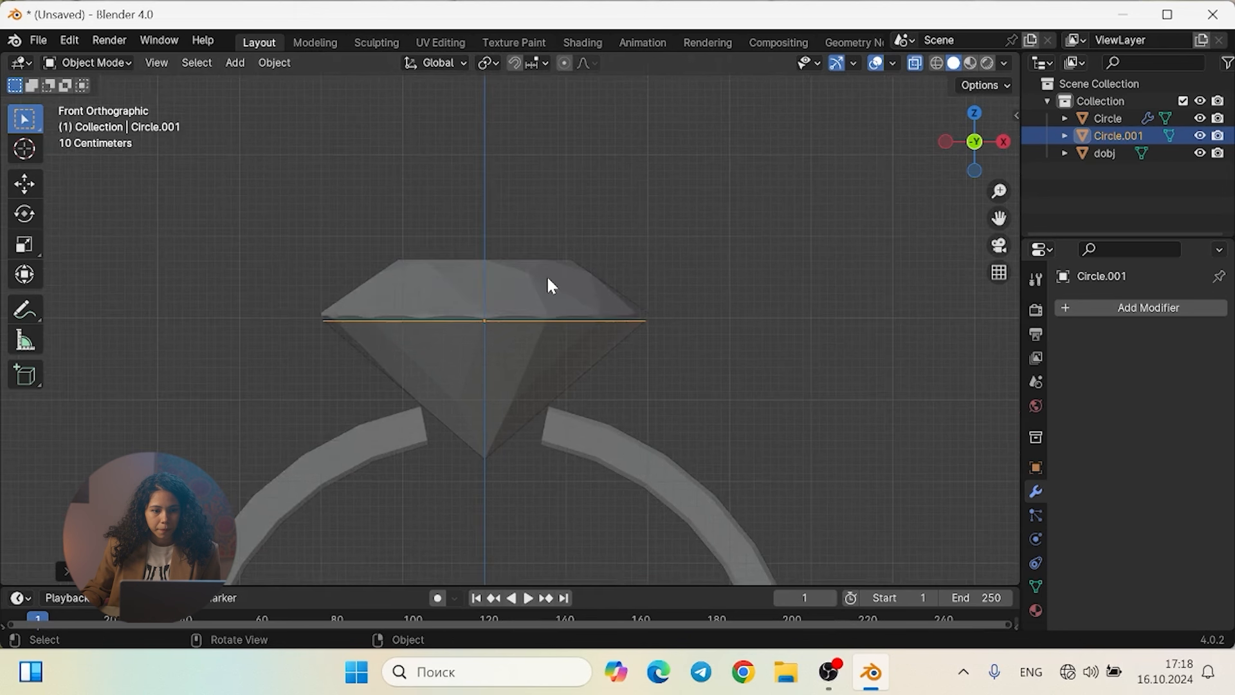
{"action": "scroll", "coordinate": [551, 285], "scroll_direction": "up", "scroll_amount": 4}
{"action": "key", "text": "s"}
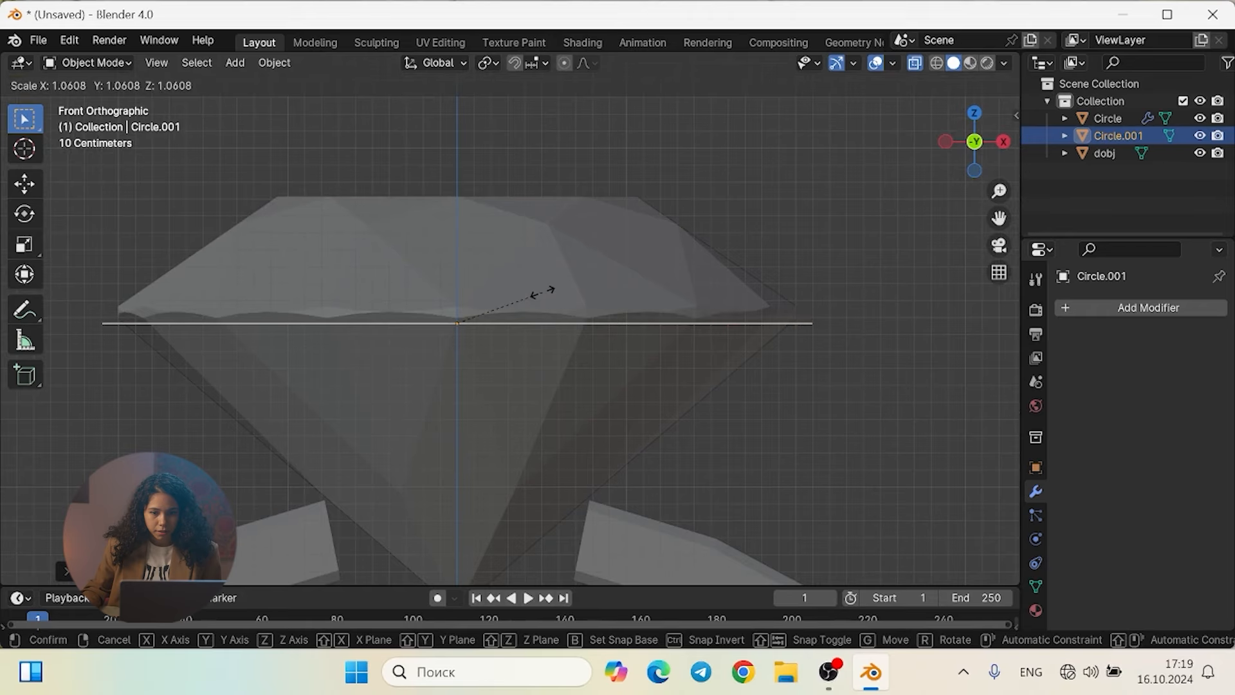
{"action": "left_click", "coordinate": [542, 293]}
{"action": "key", "text": "g"}
{"action": "key", "text": "z"}
{"action": "left_click", "coordinate": [541, 284]}
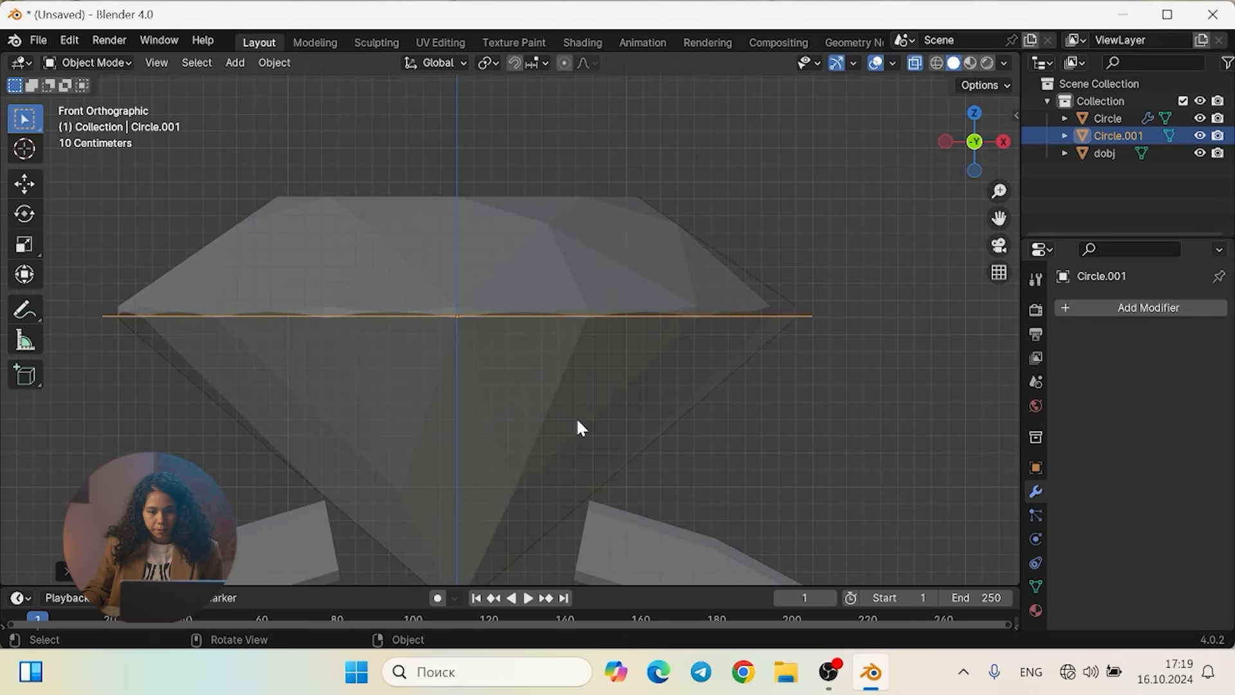
Enter Edit Mode on the circle and try to move its outline down along Z
{"action": "key", "text": "Tab"}
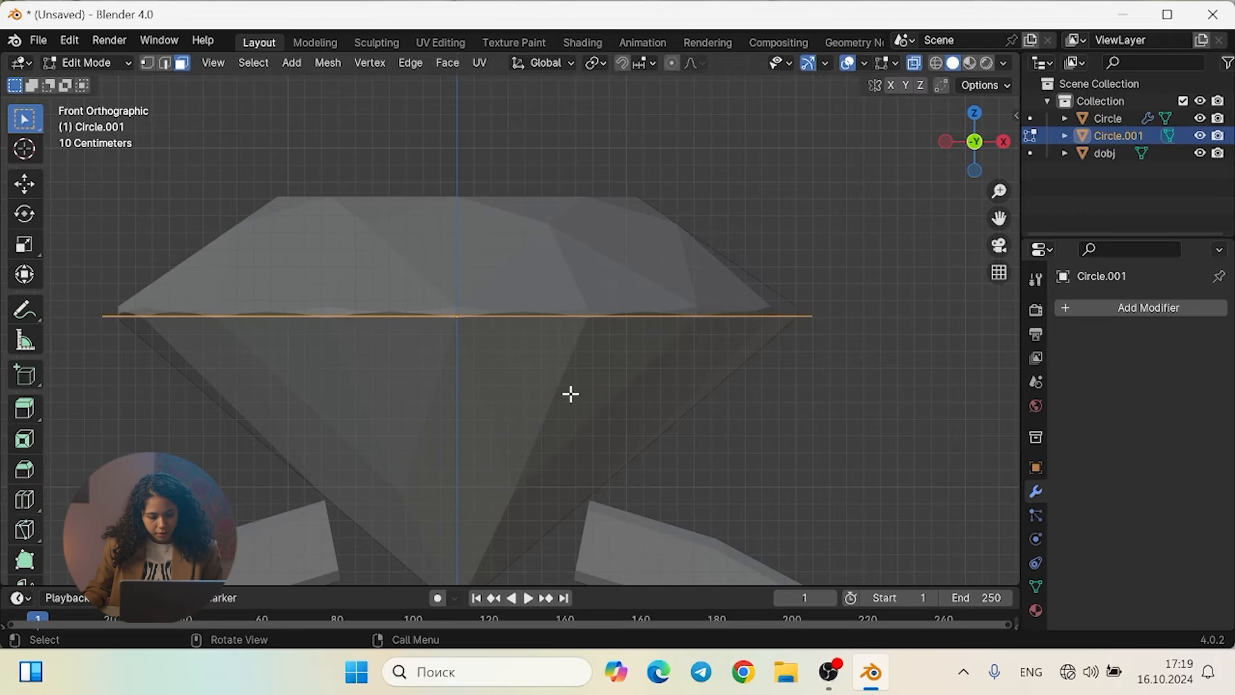
{"action": "key", "text": "g"}
{"action": "key", "text": "z"}
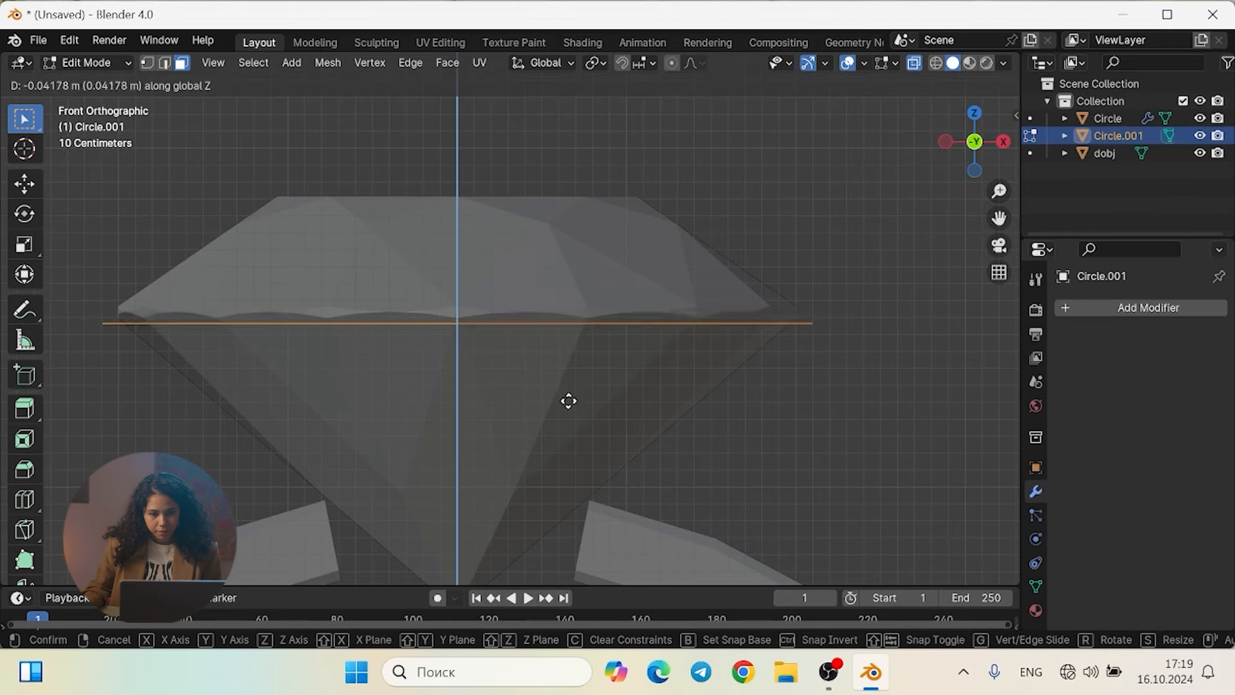
{"action": "right_click", "coordinate": [568, 410]}
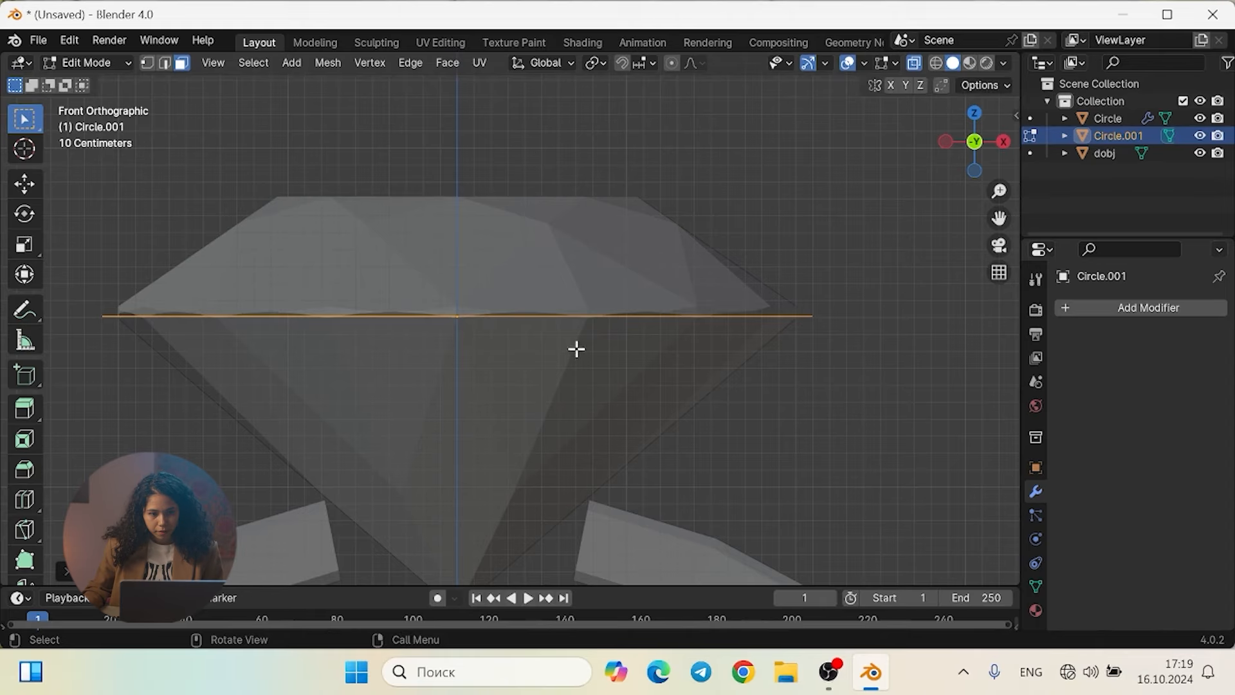
Switch to vertex selection and extrude the circle's vertices down along Z by about 0.43 m
{"action": "key", "text": "1"}
{"action": "key", "text": "g"}
{"action": "key", "text": "z"}
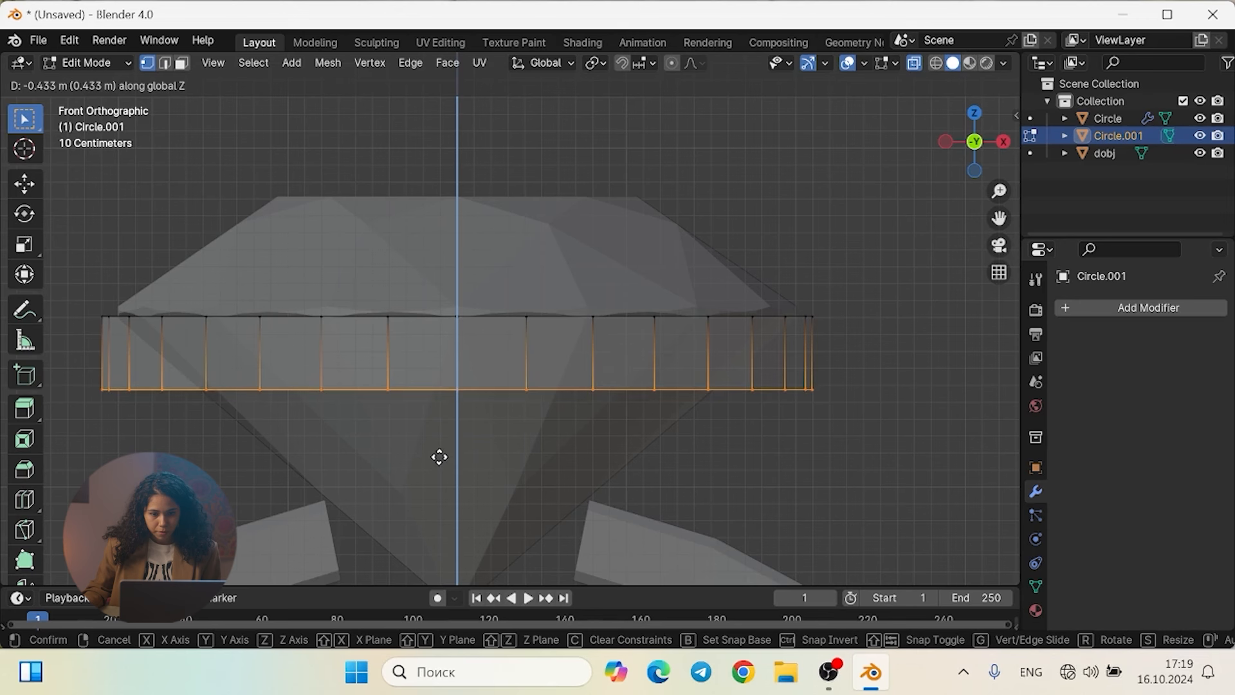
{"action": "left_click", "coordinate": [439, 460]}
Extrude the setting's lower vertex loop down along Z to the band's ends and scale it inward to follow the diamond's taper
{"action": "middle_click_drag", "start_coordinate": [507, 447], "coordinate": [527, 355], "text": "shift"}
{"action": "key", "text": "e"}
{"action": "key", "text": "z"}
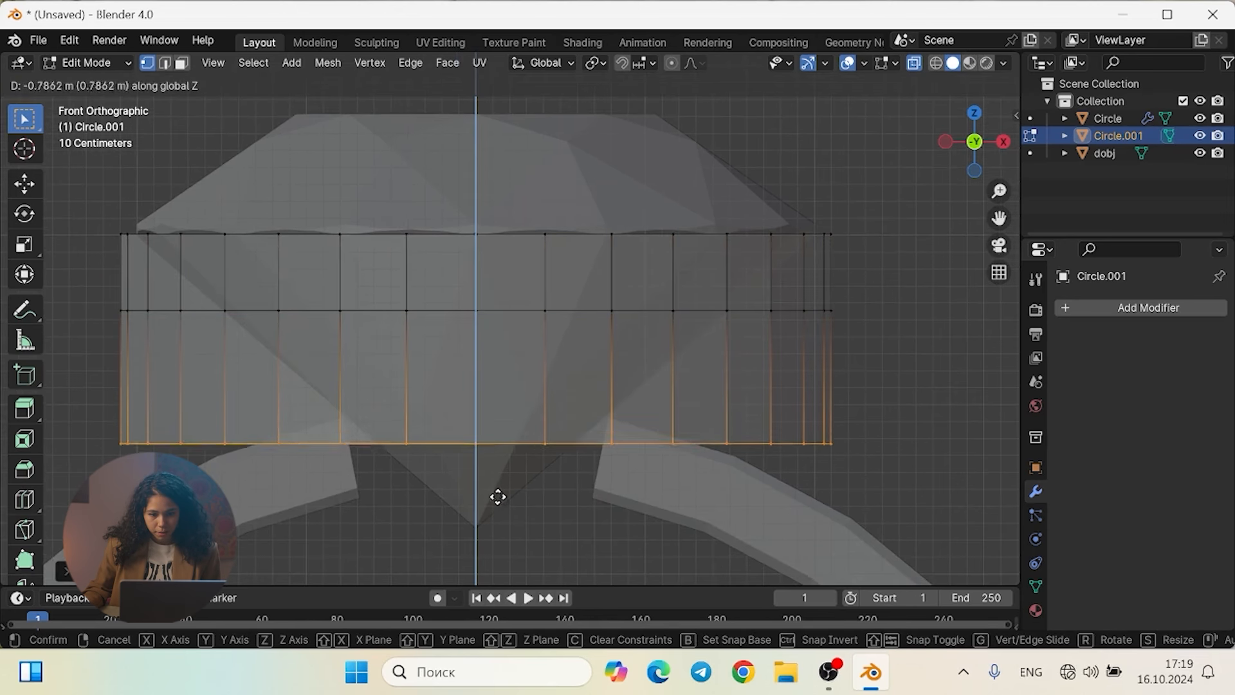
{"action": "left_click", "coordinate": [504, 541]}
{"action": "key", "text": "s"}
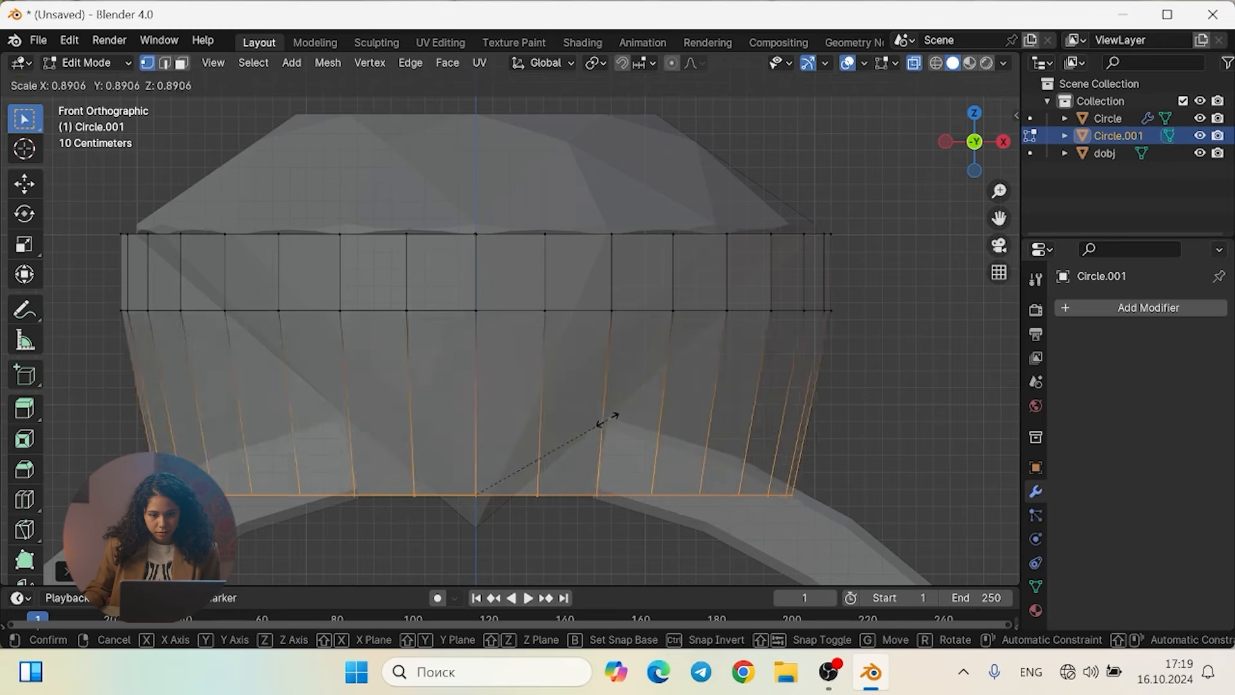
{"action": "left_click", "coordinate": [505, 447]}
Extrude the bottom loop down along Z by about 0.21 m and shrink it to a small face closing the setting's base
{"action": "middle_click_drag", "start_coordinate": [653, 449], "coordinate": [624, 419]}
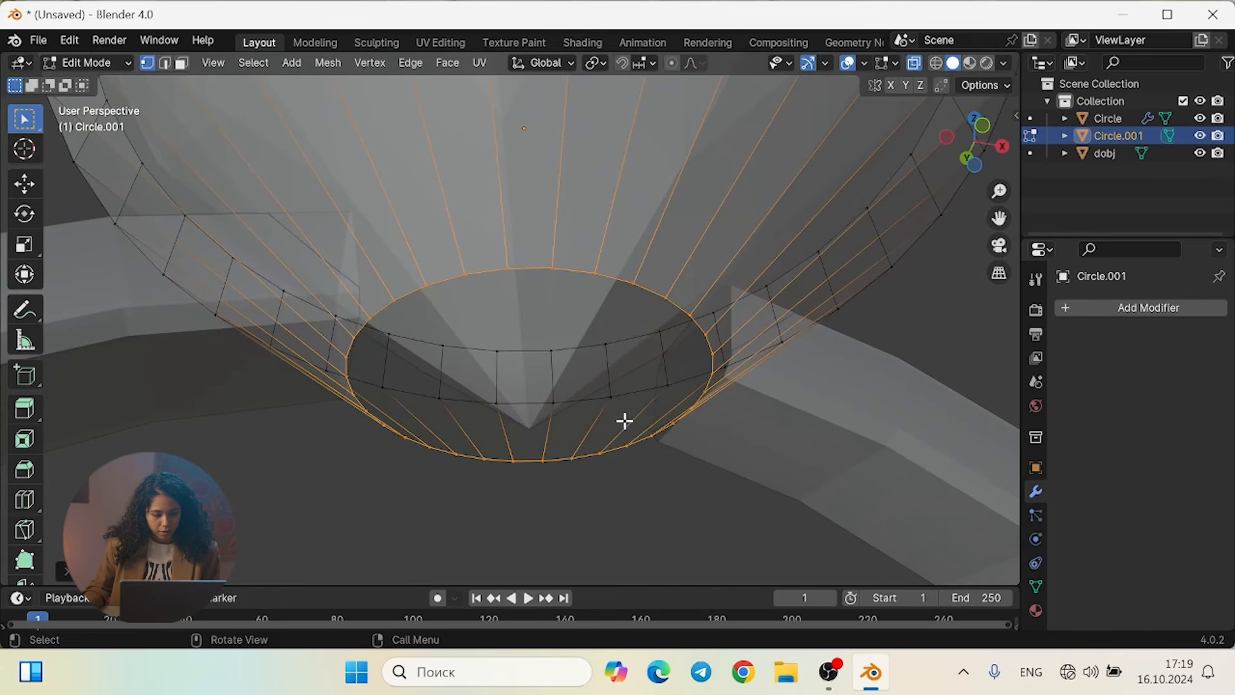
{"action": "key", "text": "g"}
{"action": "key", "text": "z"}
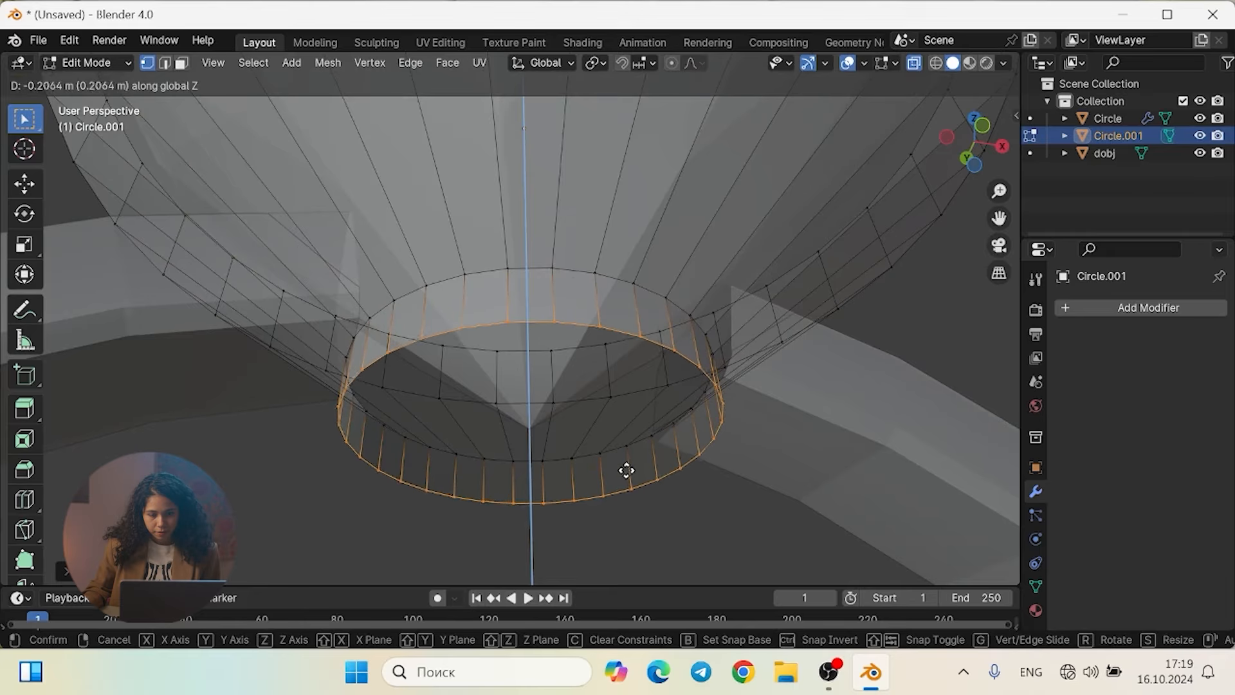
{"action": "left_click", "coordinate": [626, 471]}
{"action": "key", "text": "s"}
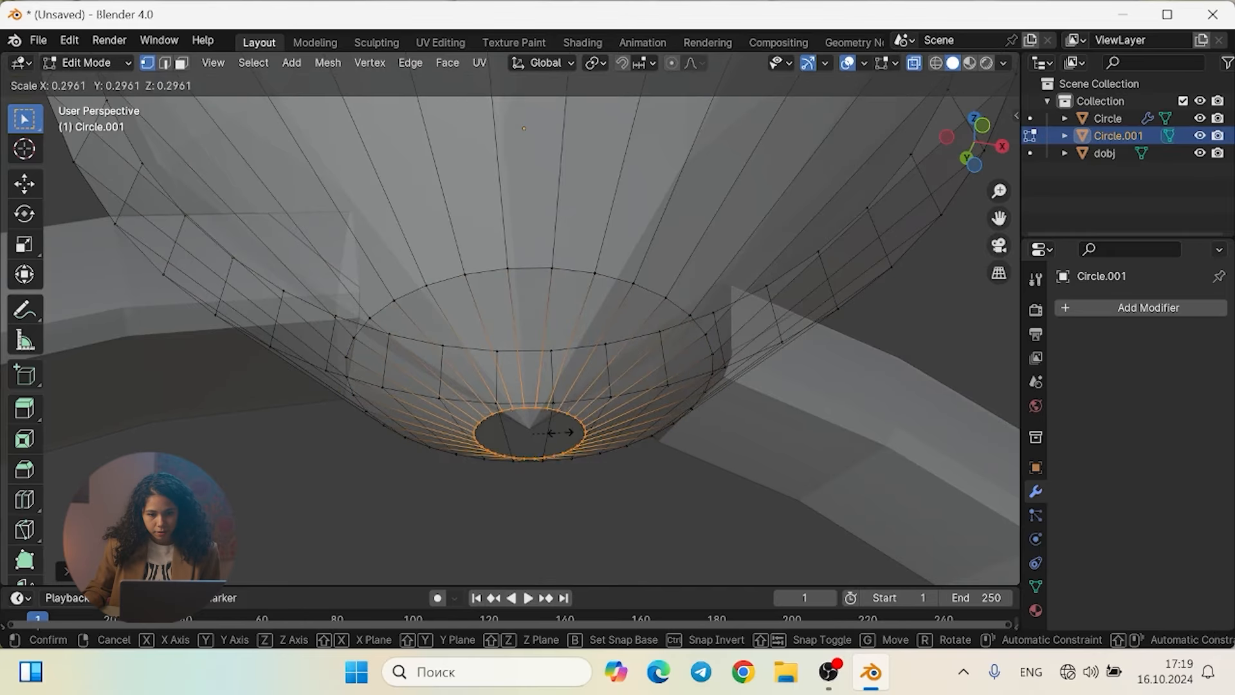
{"action": "left_click", "coordinate": [543, 425]}
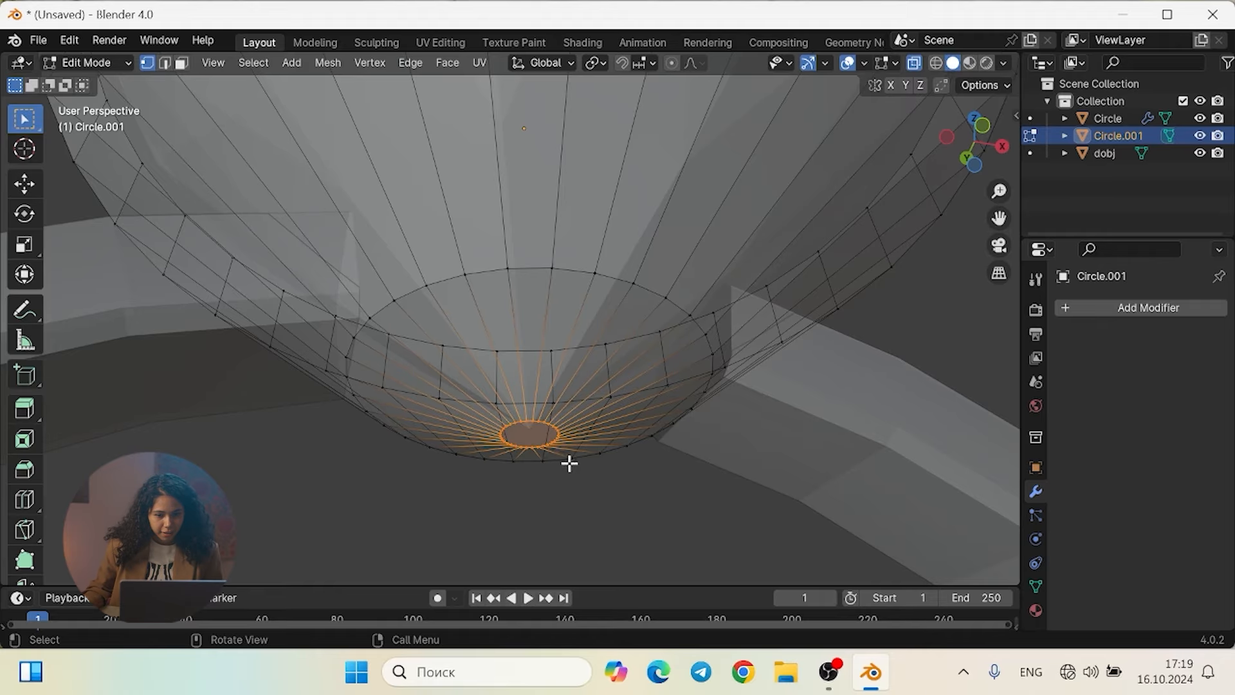
Move the small bottom face up along Z by about 0.065 m to flatten the setting's base
{"action": "middle_click_drag", "start_coordinate": [625, 380], "coordinate": [572, 382]}
{"action": "scroll", "coordinate": [611, 443], "scroll_direction": "up", "scroll_amount": 6}
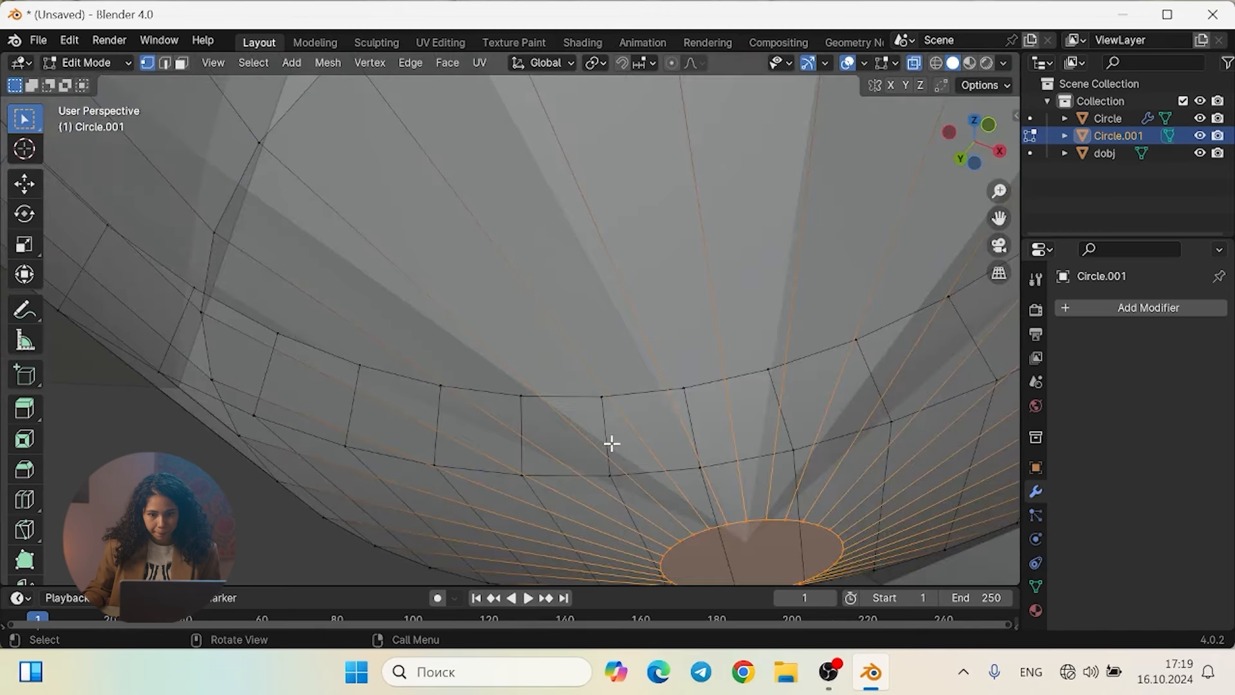
{"action": "scroll", "coordinate": [611, 443], "scroll_direction": "down", "scroll_amount": 2}
{"action": "key", "text": "g"}
{"action": "key", "text": "z"}
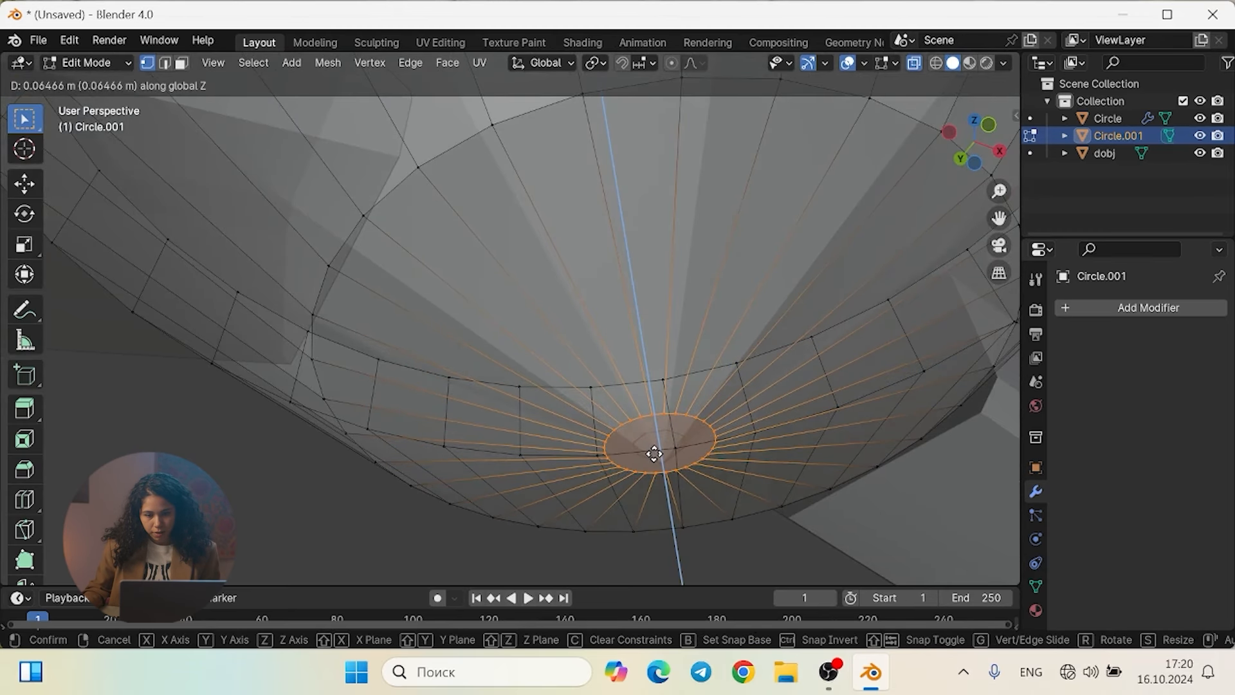
{"action": "left_click", "coordinate": [654, 454]}
{"action": "middle_click_drag", "start_coordinate": [752, 376], "coordinate": [565, 255]}
{"action": "scroll", "coordinate": [565, 254], "scroll_direction": "down", "scroll_amount": 4}
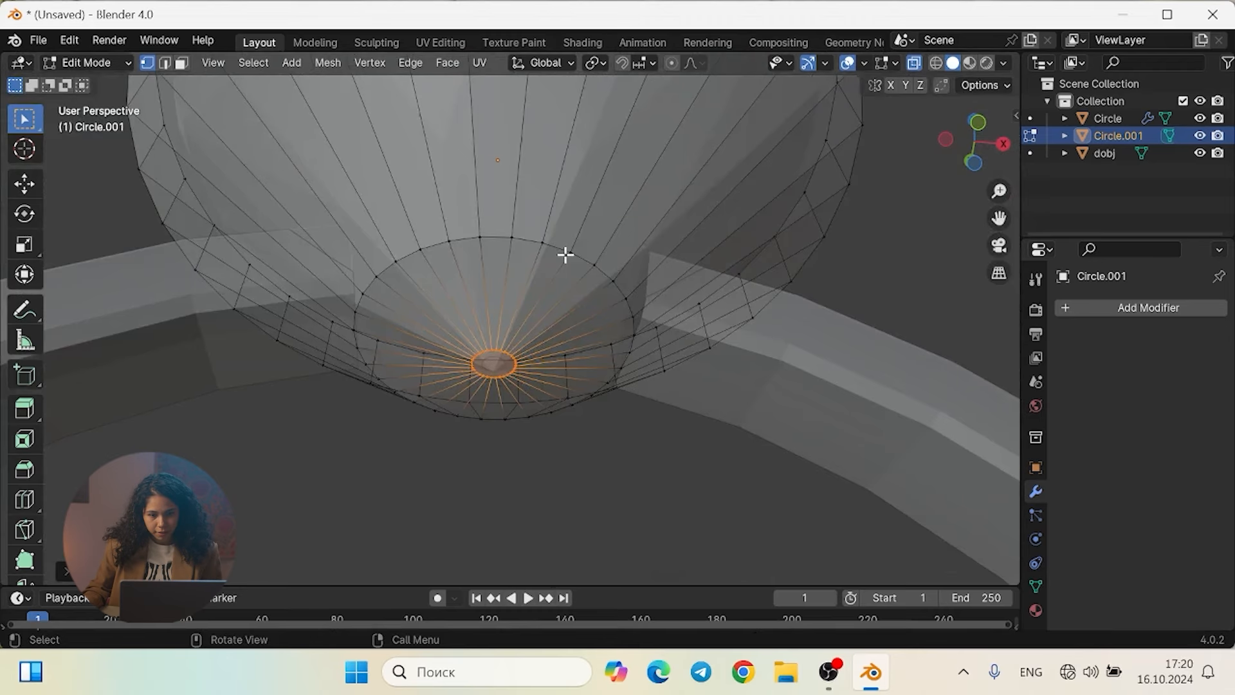
Enter Edit Mode on the diamond and move its bottom tip vertex slightly up along Z so it stays inside the setting
{"action": "key", "text": "Tab"}
{"action": "scroll", "coordinate": [489, 400], "scroll_direction": "up", "scroll_amount": 5}
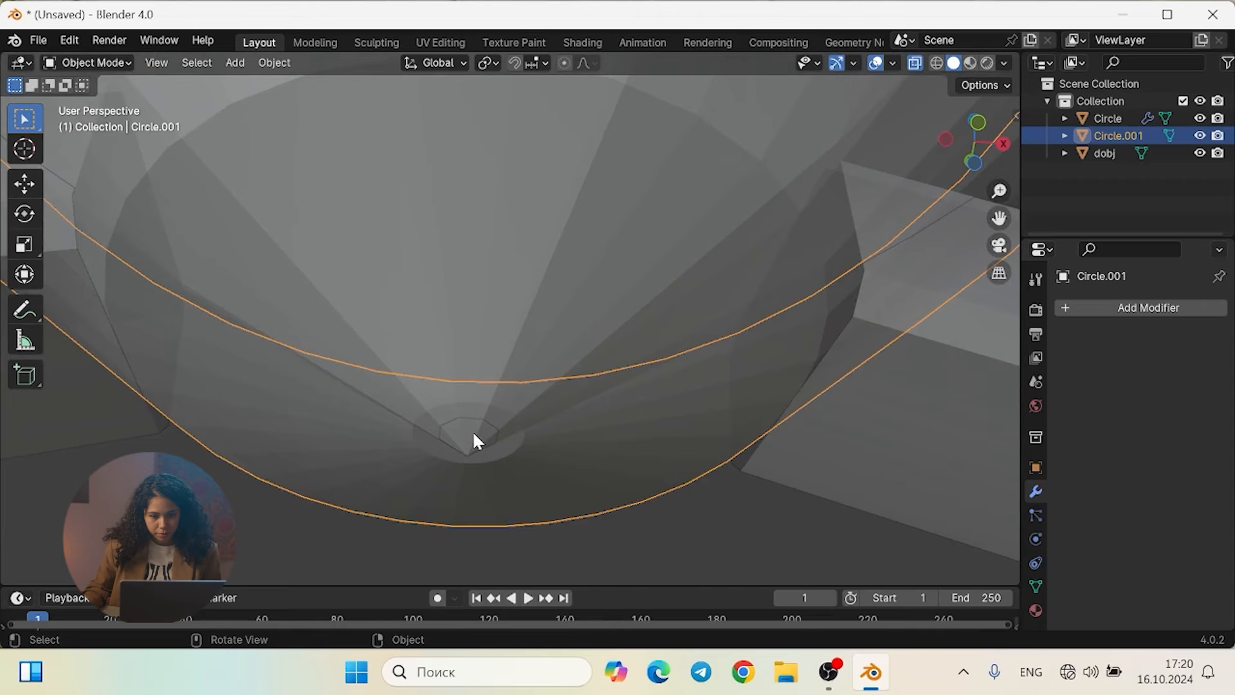
{"action": "left_click", "coordinate": [473, 445]}
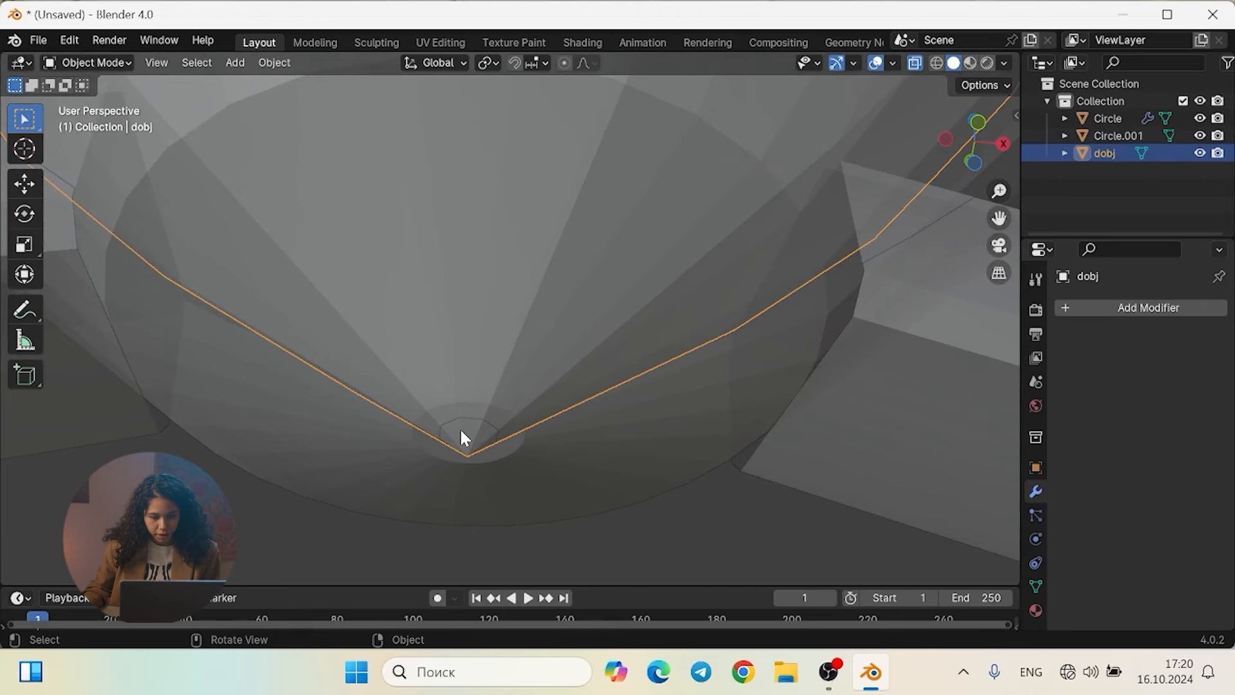
{"action": "key", "text": "Tab"}
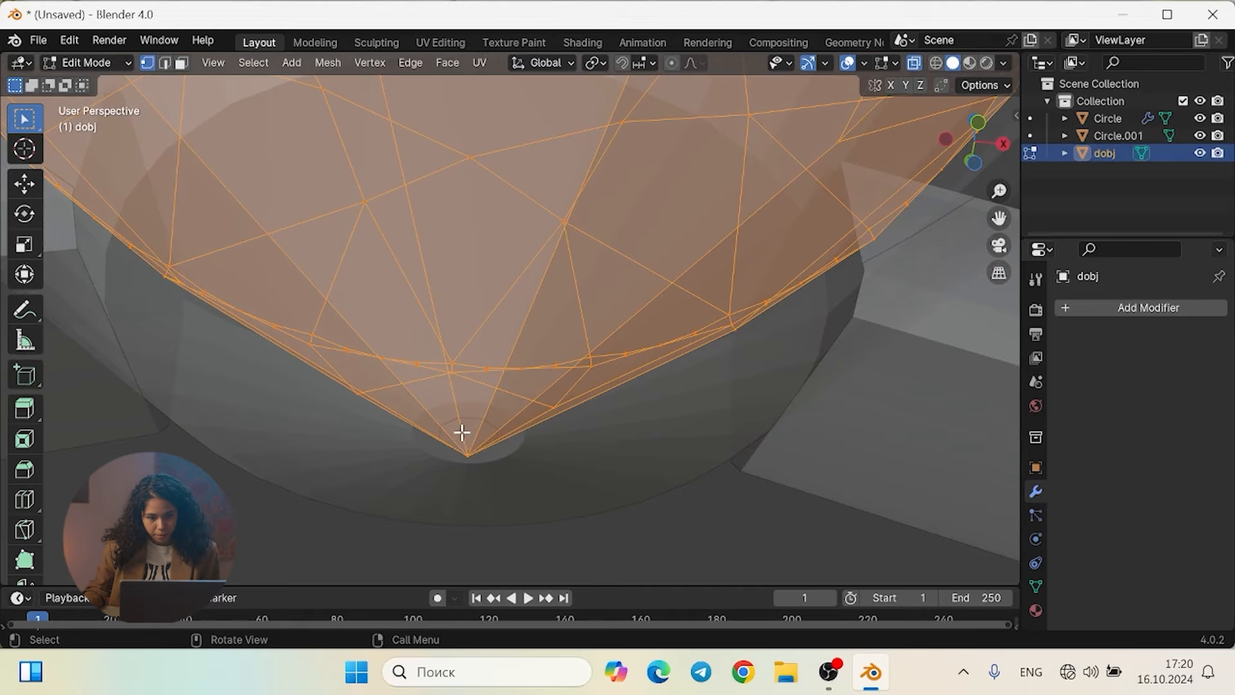
{"action": "left_click", "coordinate": [469, 458]}
{"action": "key", "text": "g"}
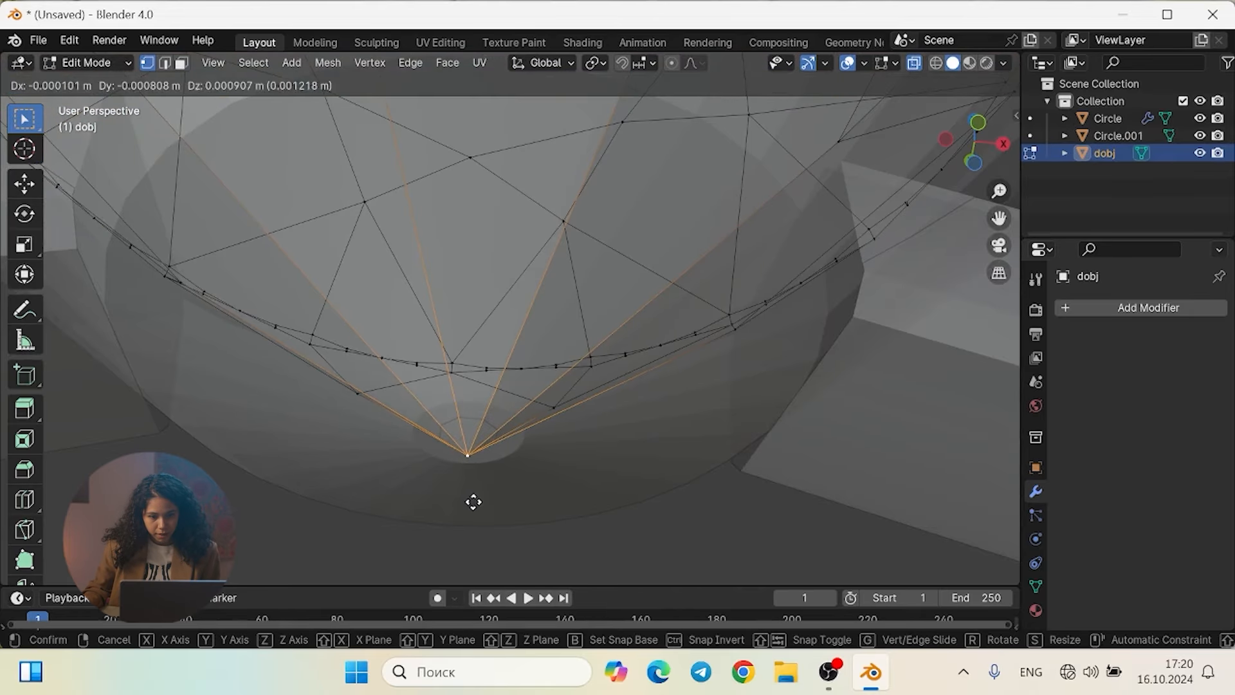
{"action": "key", "text": "z"}
{"action": "left_click", "coordinate": [478, 446]}
{"action": "scroll", "coordinate": [515, 431], "scroll_direction": "down", "scroll_amount": 8}
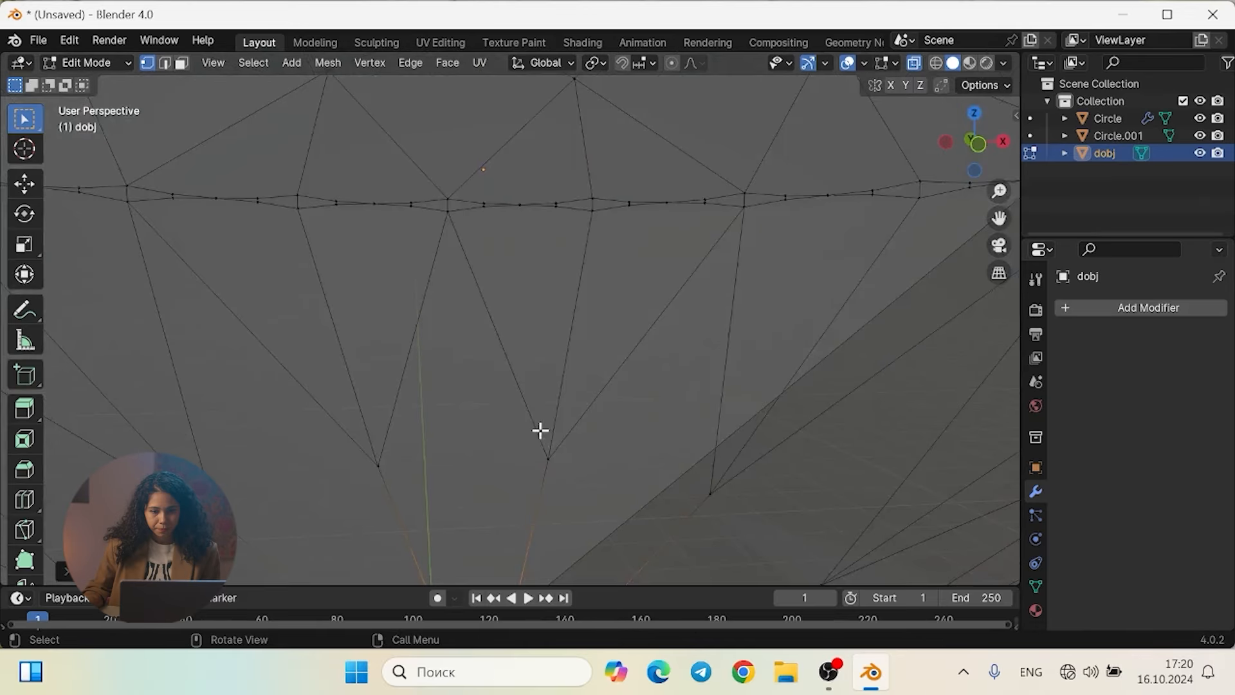
{"action": "left_click", "coordinate": [525, 448]}
{"action": "middle_click_drag", "start_coordinate": [526, 449], "coordinate": [529, 350]}
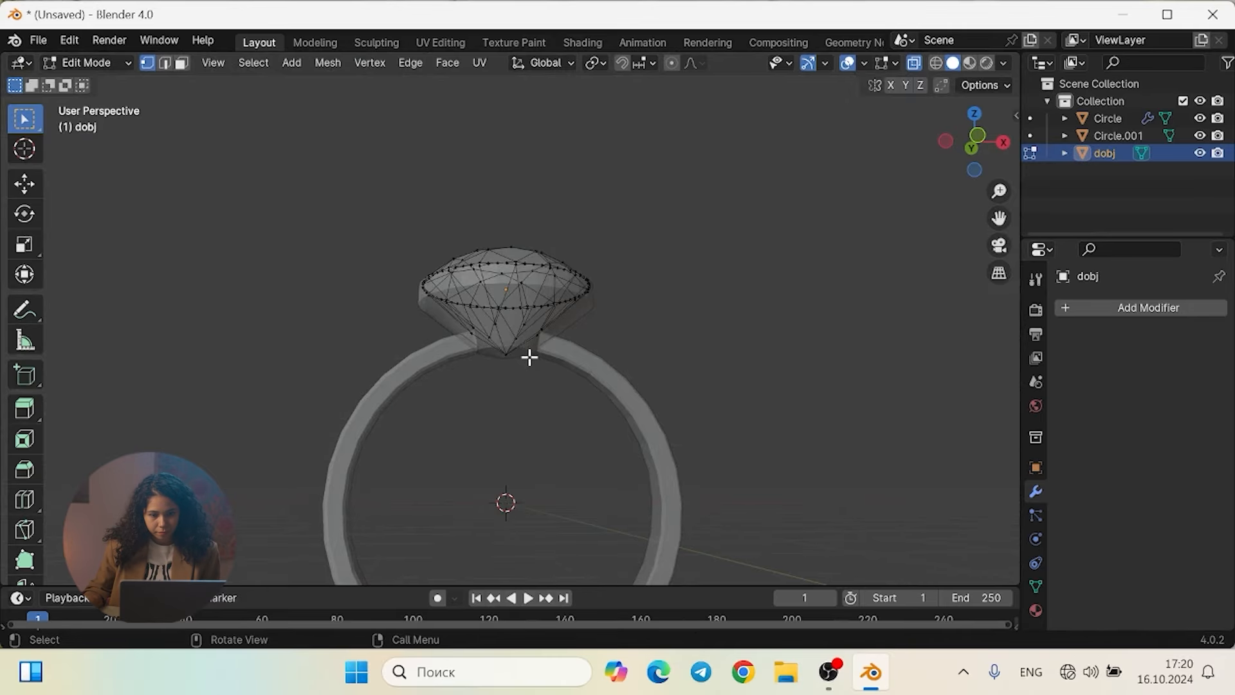
Turn off X-ray and examine the setting around the diamond from the front
{"action": "key", "text": "alt+z"}
{"action": "scroll", "coordinate": [513, 383], "scroll_direction": "up", "scroll_amount": 4}
{"action": "scroll", "coordinate": [513, 383], "scroll_direction": "up", "scroll_amount": 4}
{"action": "scroll", "coordinate": [524, 367], "scroll_direction": "down", "scroll_amount": 5}
{"action": "middle_click_drag", "start_coordinate": [524, 366], "coordinate": [478, 375]}
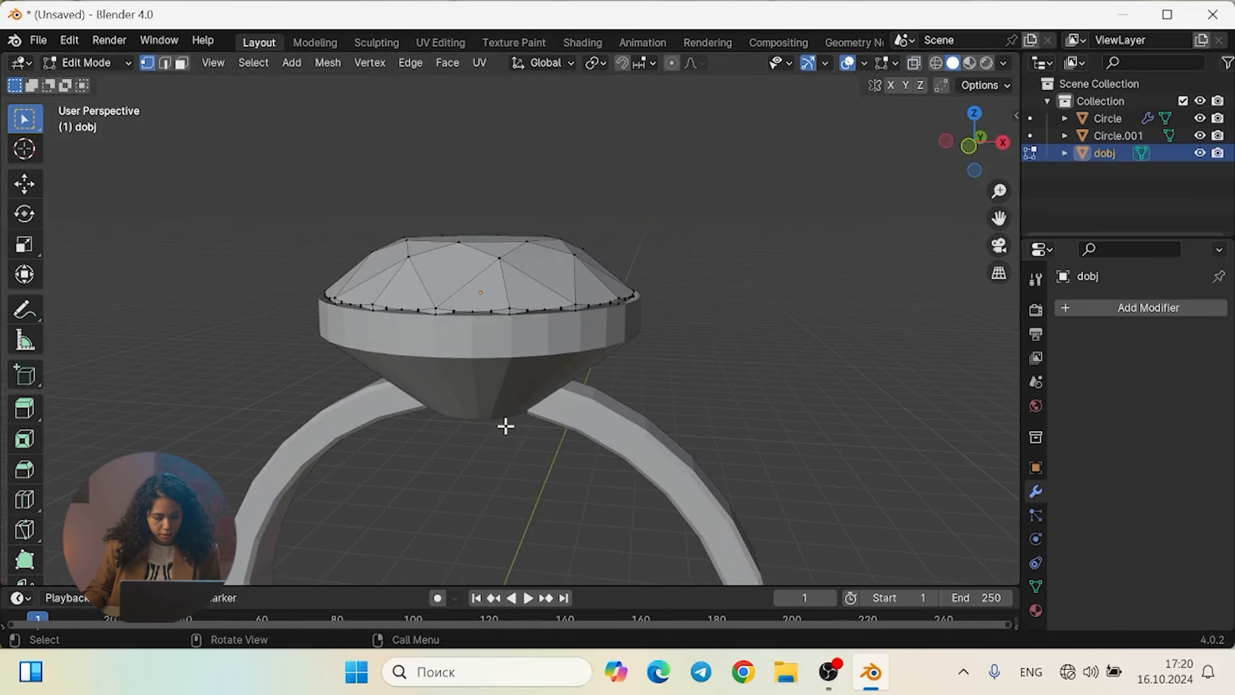
{"action": "middle_click_drag", "start_coordinate": [504, 424], "coordinate": [505, 340], "text": "alt"}
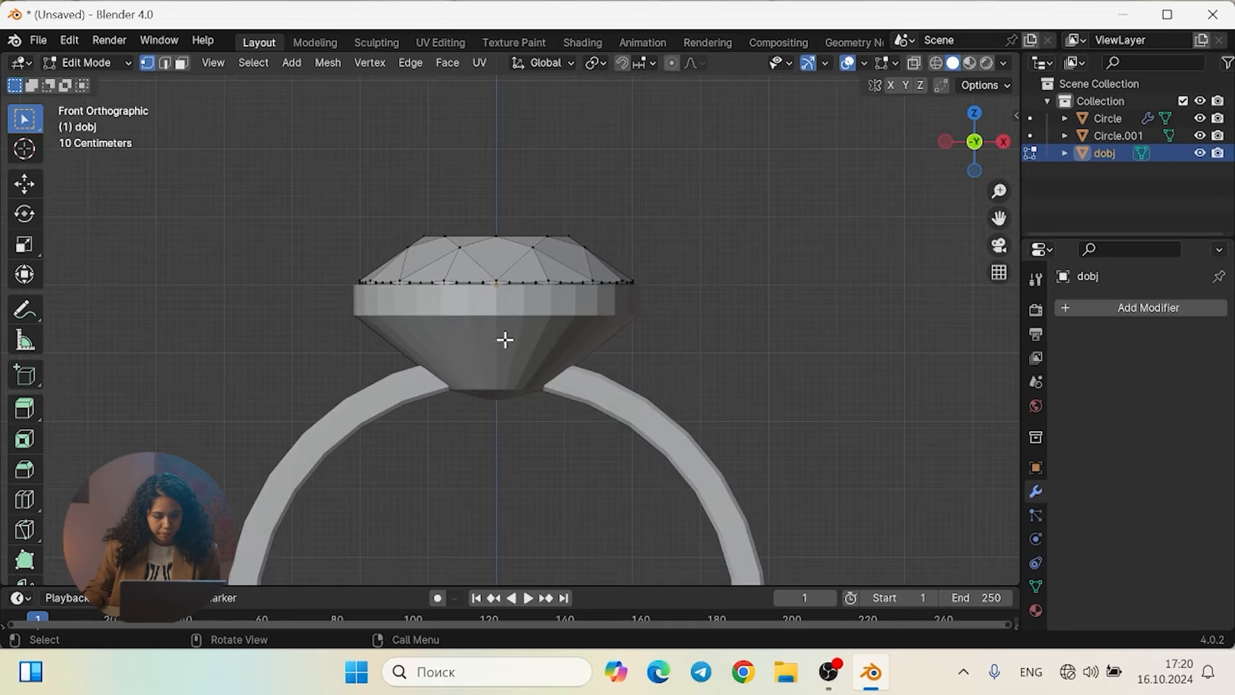
{"action": "scroll", "coordinate": [510, 317], "scroll_direction": "up", "scroll_amount": 5}
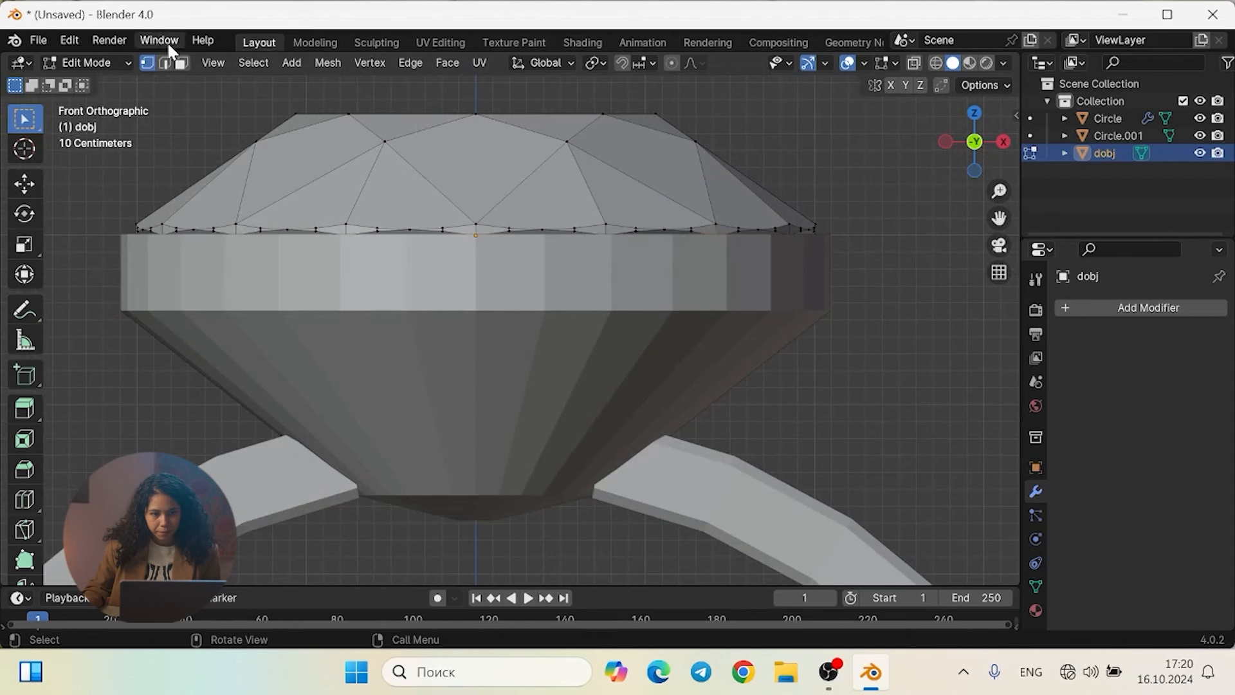
Bevel the edge loop under the setting's upright rim by about 0.04 m with three segments
{"action": "left_click", "coordinate": [165, 63]}
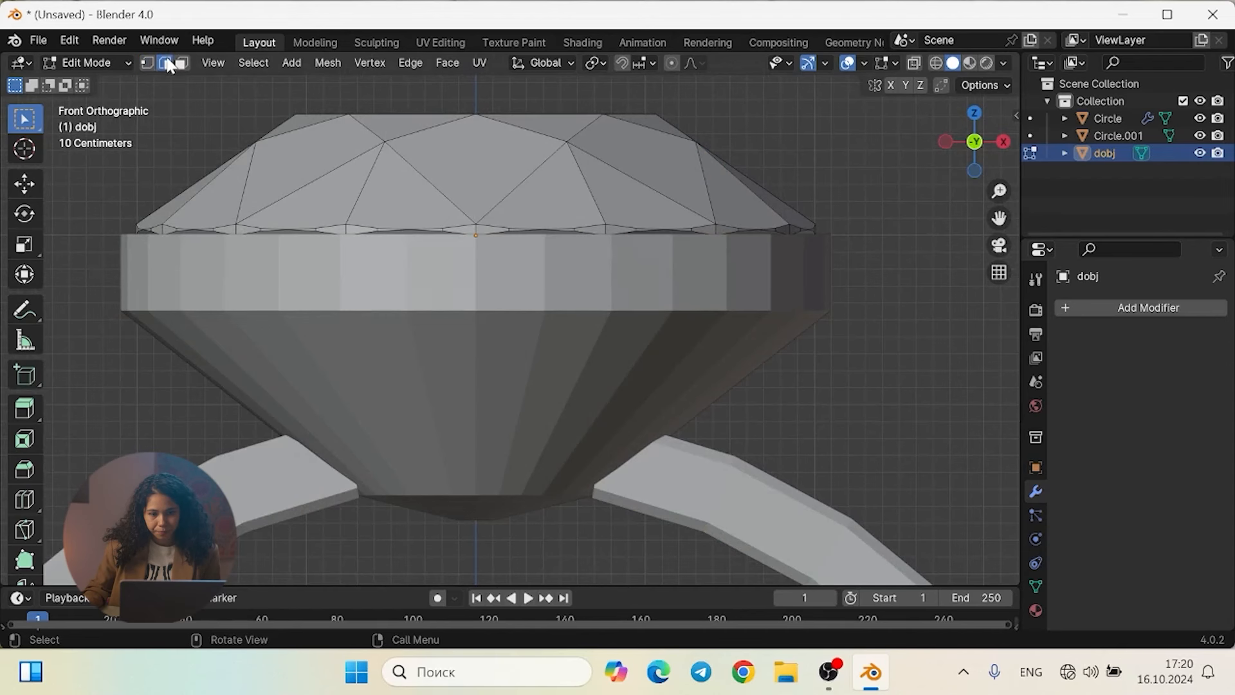
{"action": "key", "text": "alt+a"}
{"action": "key", "text": "Tab"}
{"action": "left_click", "coordinate": [390, 288]}
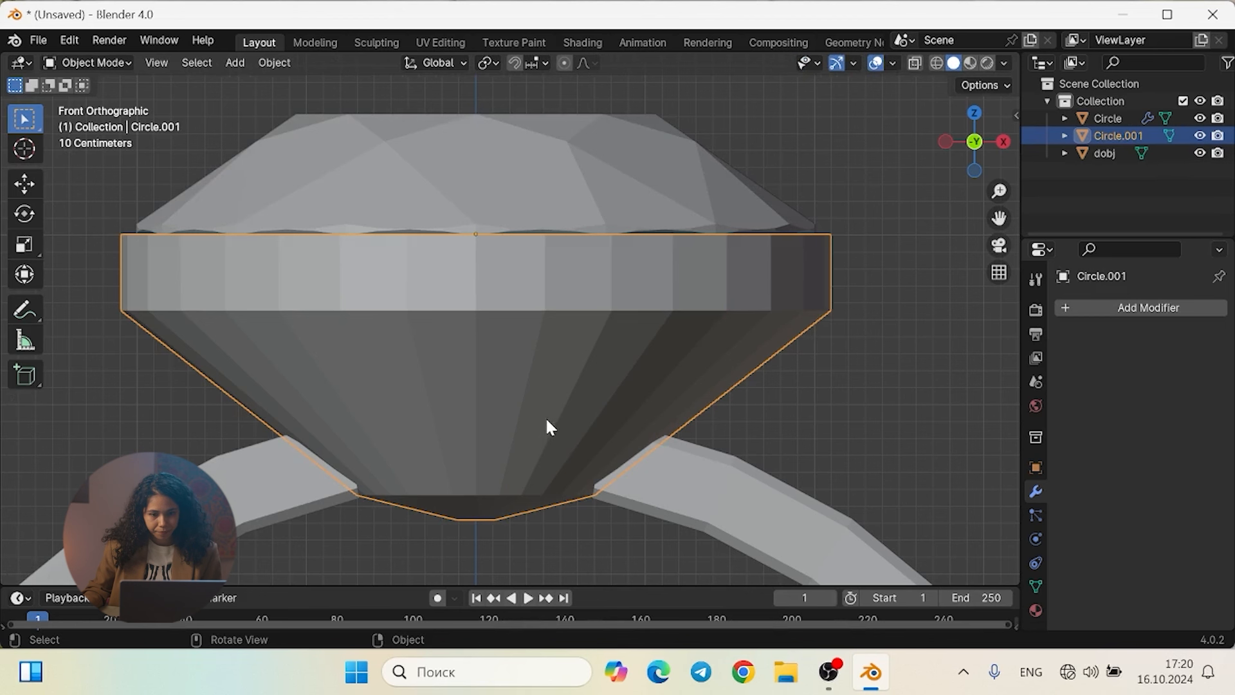
{"action": "key", "text": "Tab"}
{"action": "left_click", "coordinate": [512, 312], "text": "alt"}
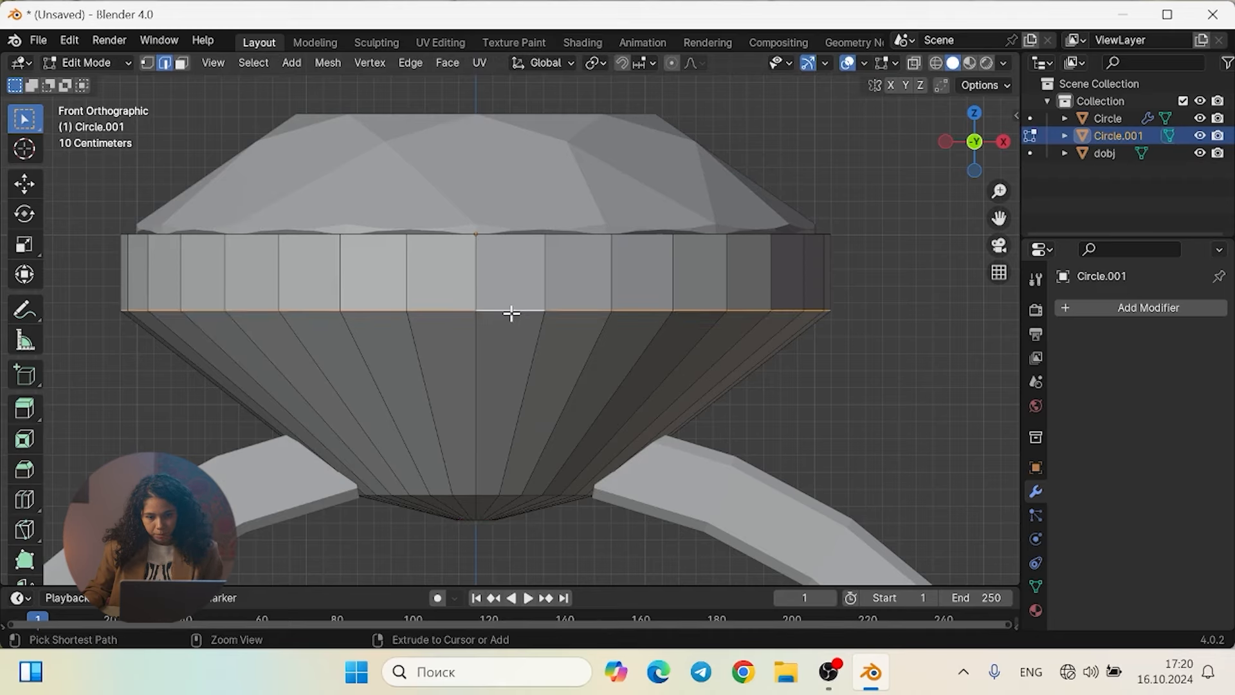
{"action": "key", "text": "ctrl+b"}
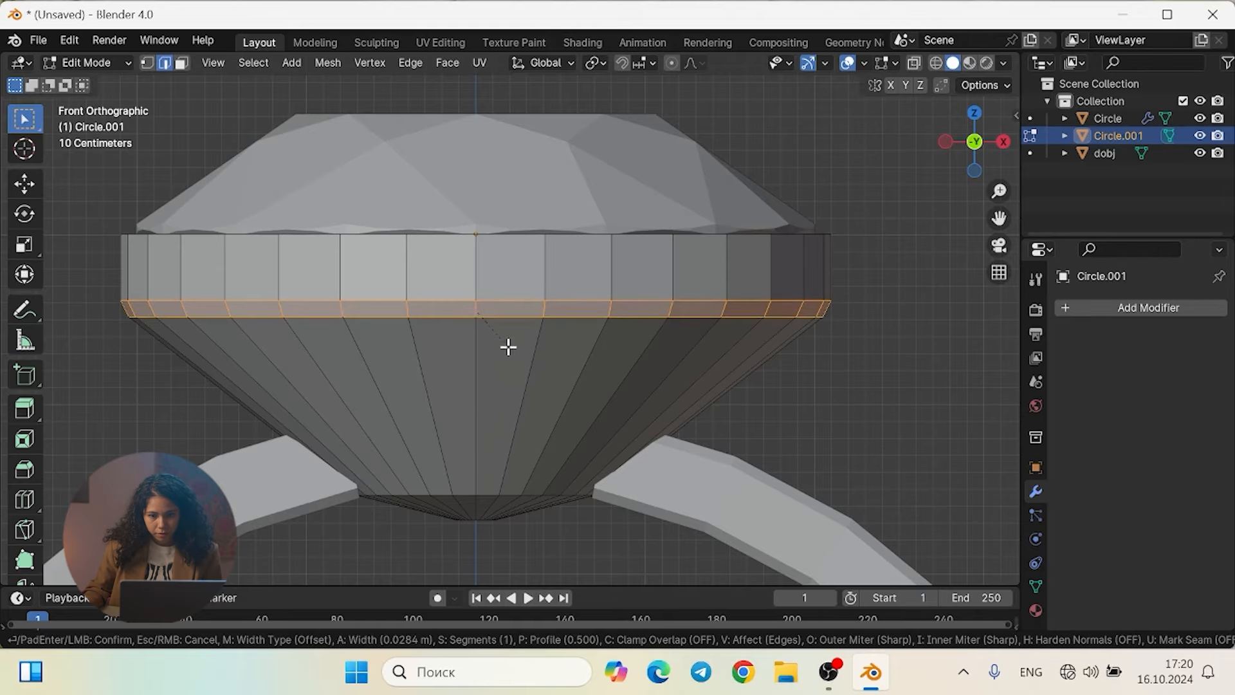
{"action": "key", "text": "Escape"}
{"action": "key", "text": "ctrl+b"}
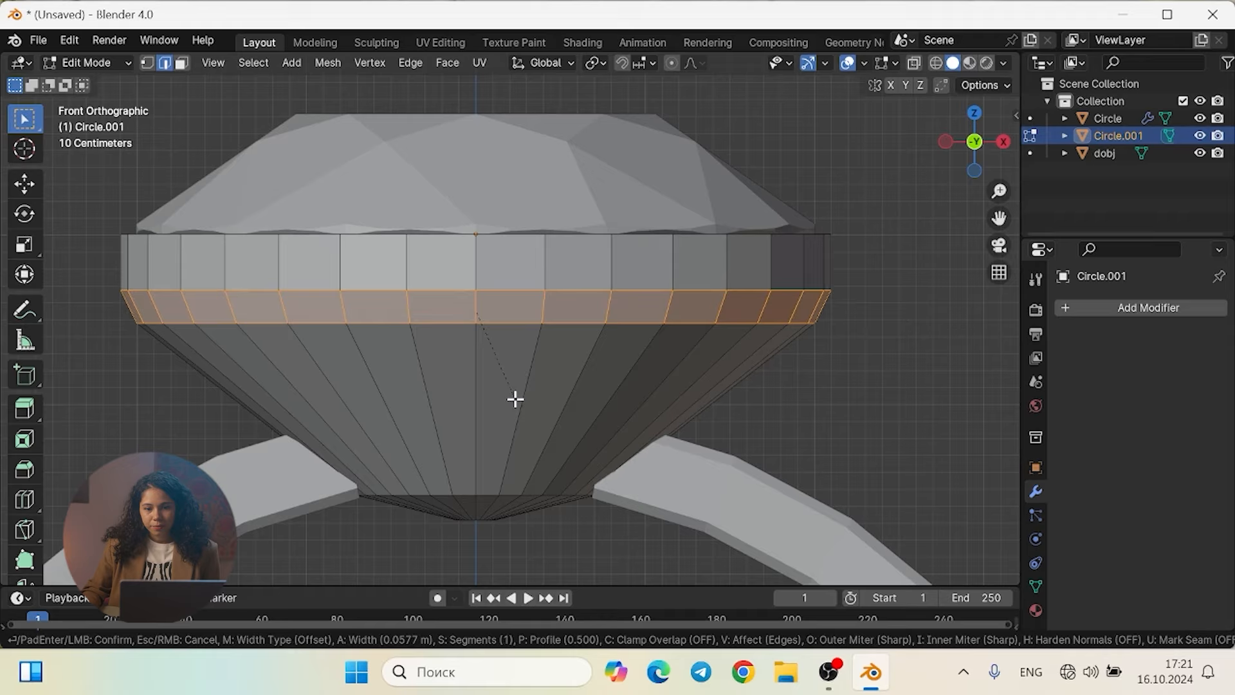
{"action": "scroll", "coordinate": [516, 399], "scroll_direction": "up", "scroll_amount": 1}
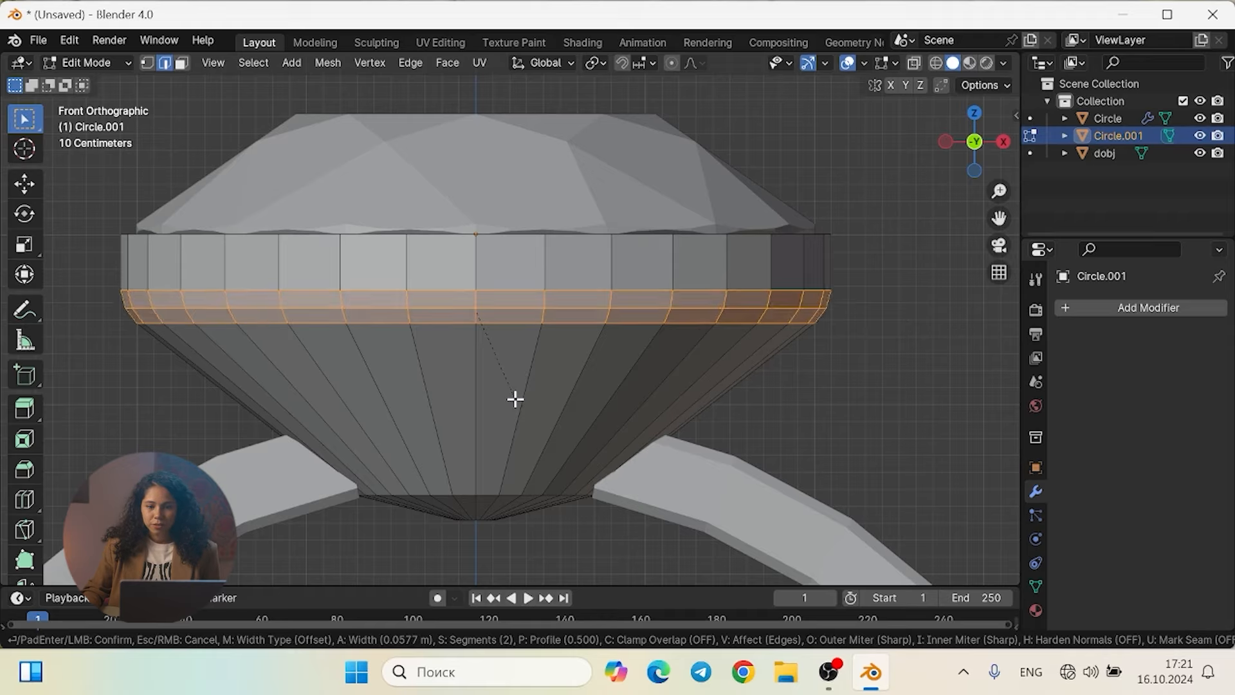
{"action": "scroll", "coordinate": [515, 399], "scroll_direction": "up", "scroll_amount": 1}
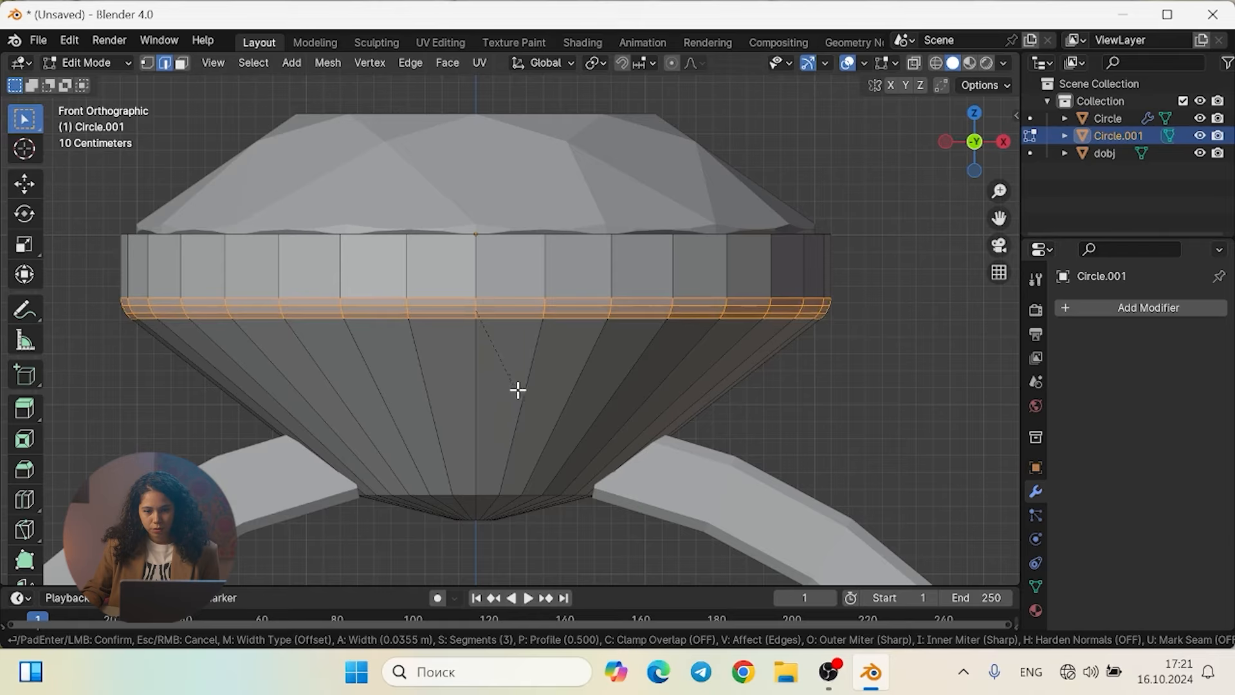
{"action": "left_click", "coordinate": [519, 390]}
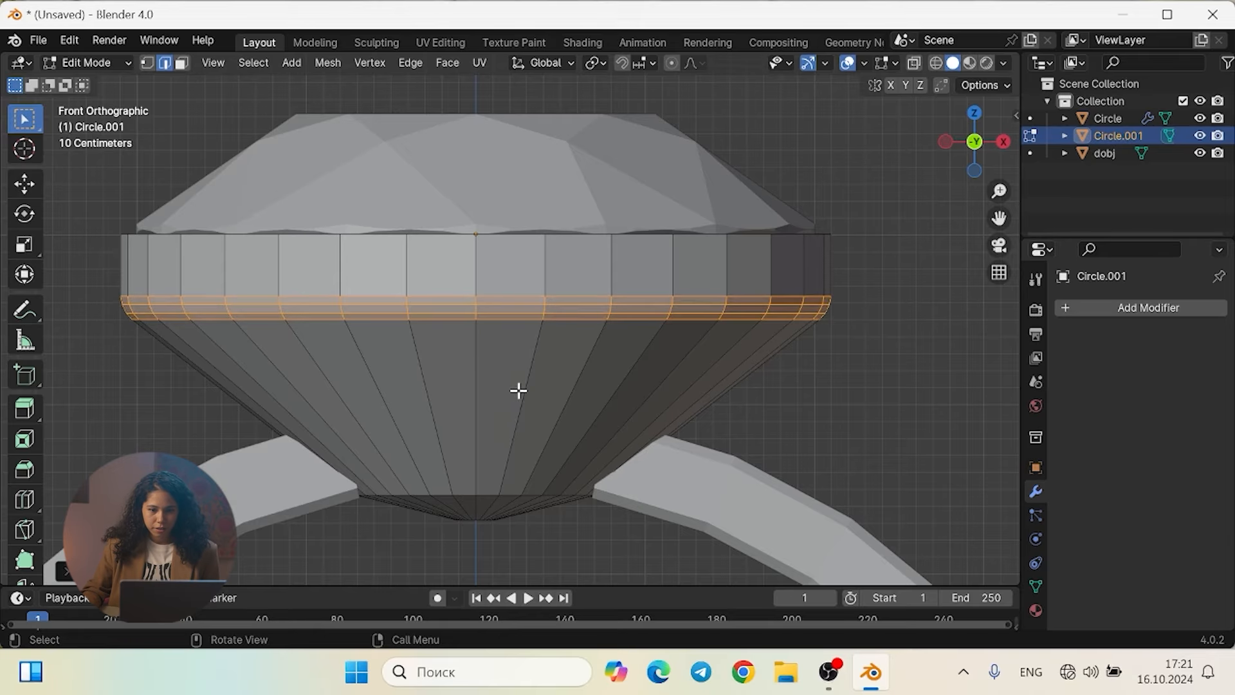
Extrude the setting's top edge loop inward at a scale of about 0.92 to close the gap around the diamond
{"action": "mouse_move", "coordinate": [585, 396]}
{"action": "middle_mouse_down"}
{"action": "mouse_move", "coordinate": [504, 411]}
{"action": "mouse_move", "coordinate": [504, 386]}
{"action": "mouse_move", "coordinate": [570, 414]}
{"action": "middle_mouse_up"}
{"action": "scroll", "coordinate": [485, 408], "scroll_direction": "up", "scroll_amount": 4}
{"action": "scroll", "coordinate": [490, 407], "scroll_direction": "down", "scroll_amount": 3}
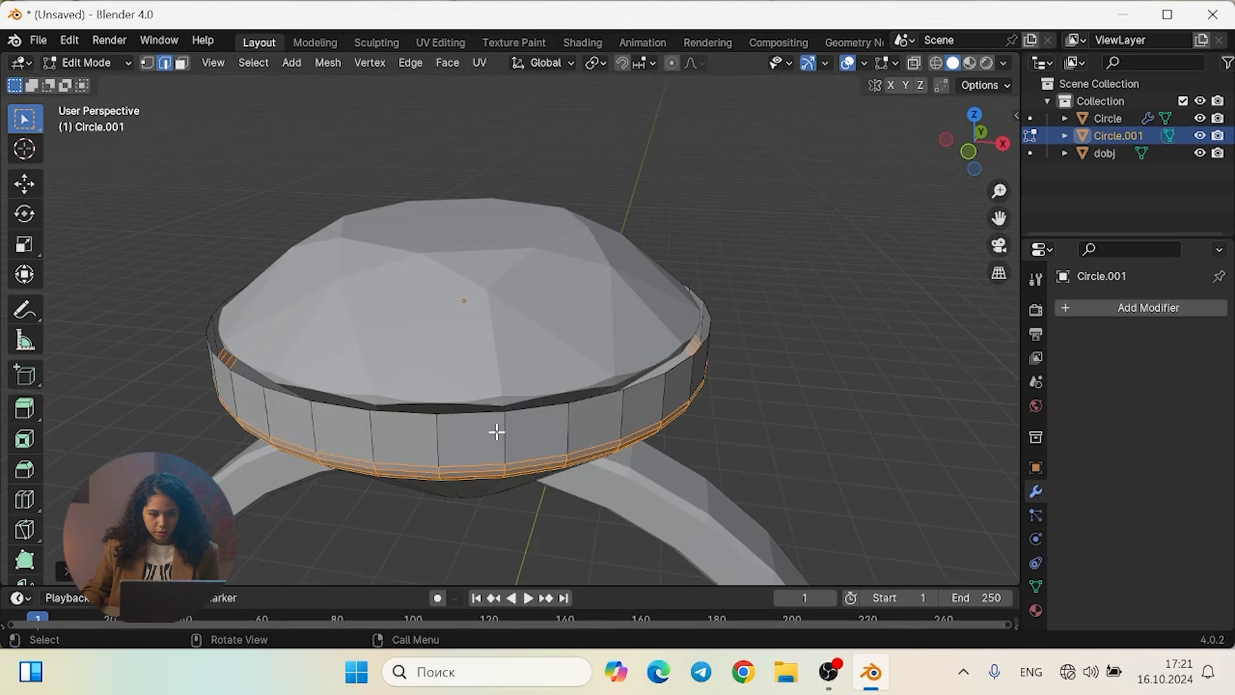
{"action": "scroll", "coordinate": [515, 380], "scroll_direction": "up", "scroll_amount": 5}
{"action": "scroll", "coordinate": [612, 395], "scroll_direction": "down", "scroll_amount": 3}
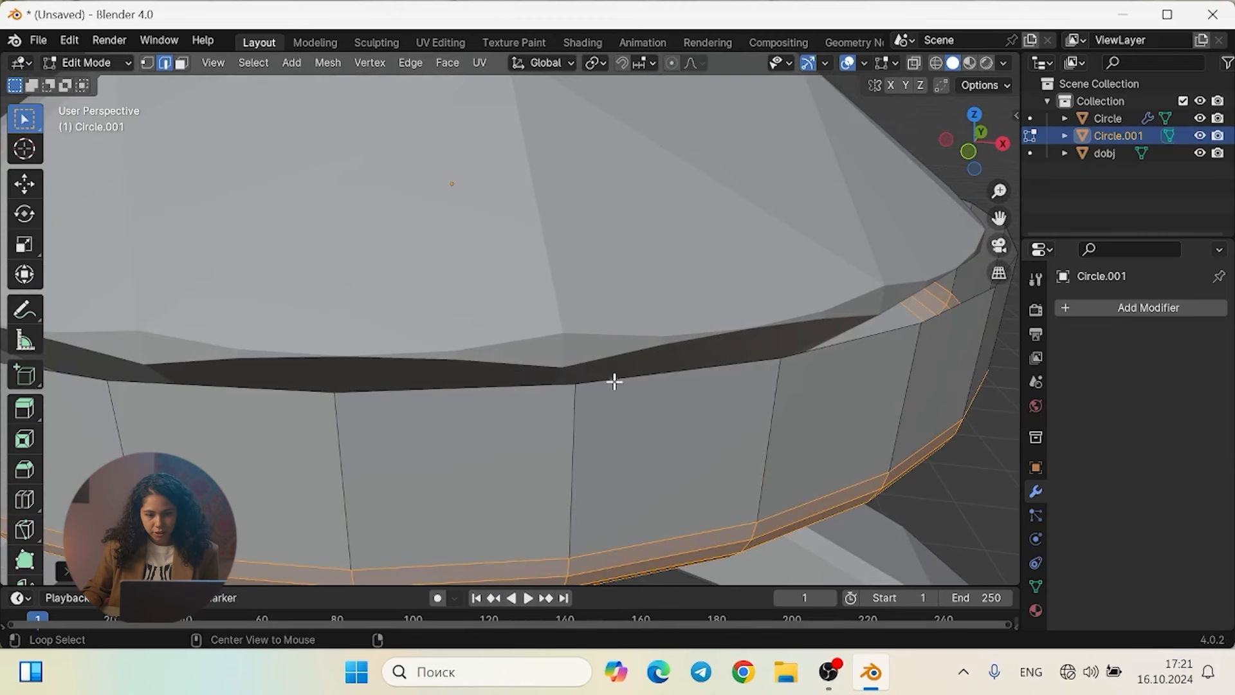
{"action": "left_click", "coordinate": [611, 378], "text": "alt"}
{"action": "scroll", "coordinate": [580, 379], "scroll_direction": "down", "scroll_amount": 3}
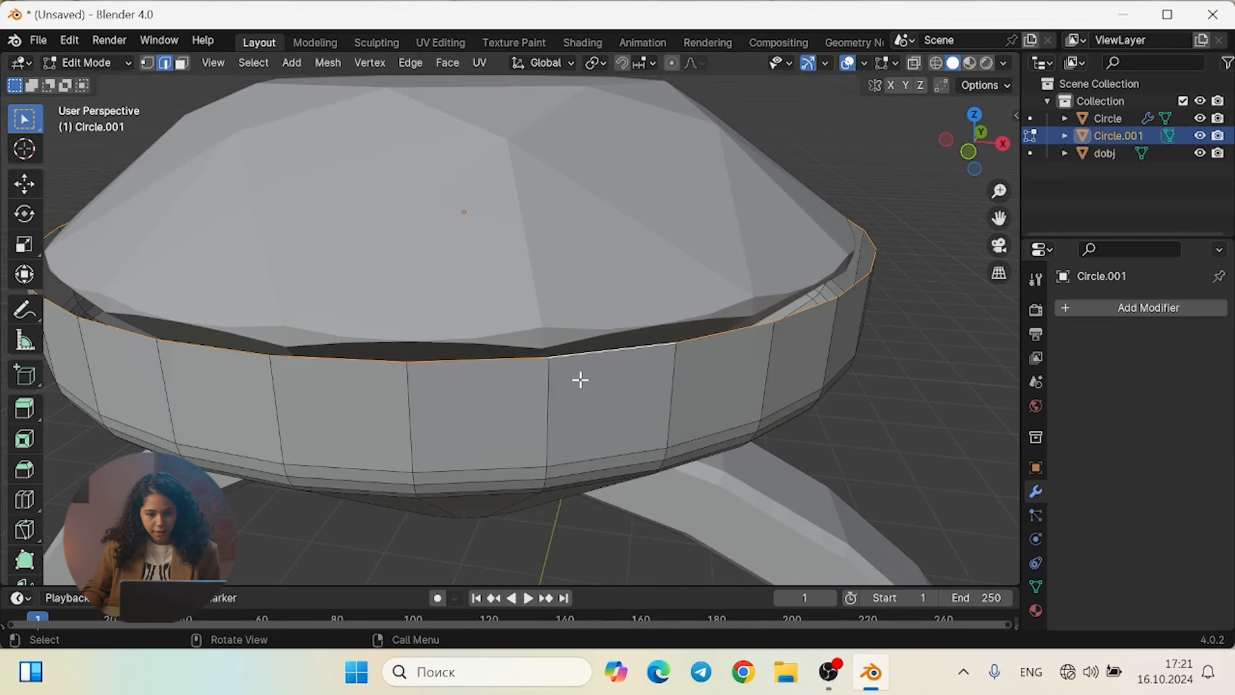
{"action": "key", "text": "s"}
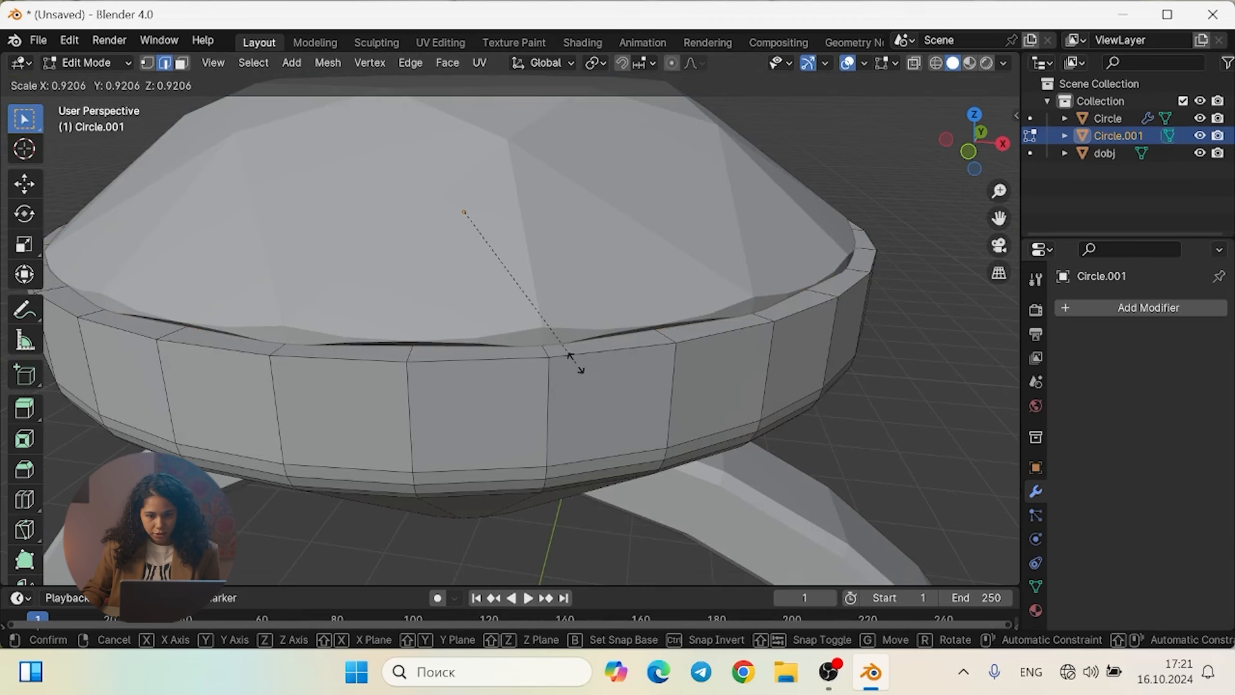
{"action": "left_click", "coordinate": [569, 353]}
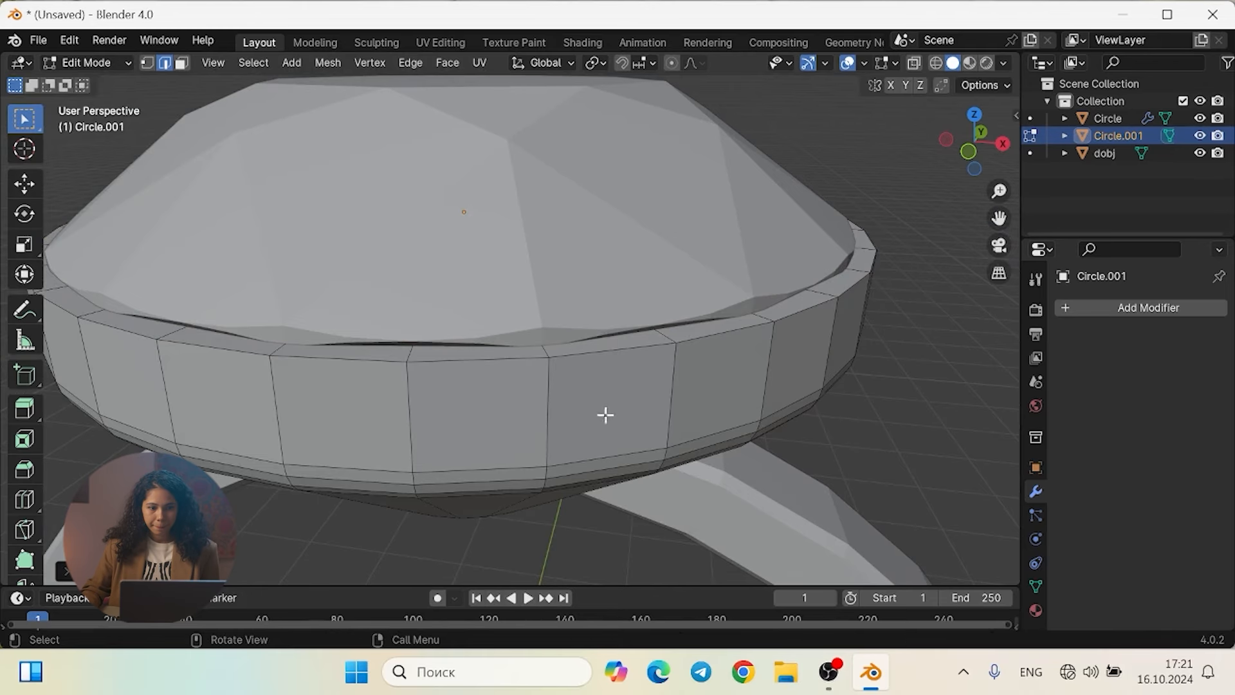
Turn on X-ray and extrude the rim's inner edge loop down along Z inside the setting
{"action": "middle_click_drag", "start_coordinate": [662, 464], "coordinate": [626, 454]}
{"action": "key", "text": "alt+z"}
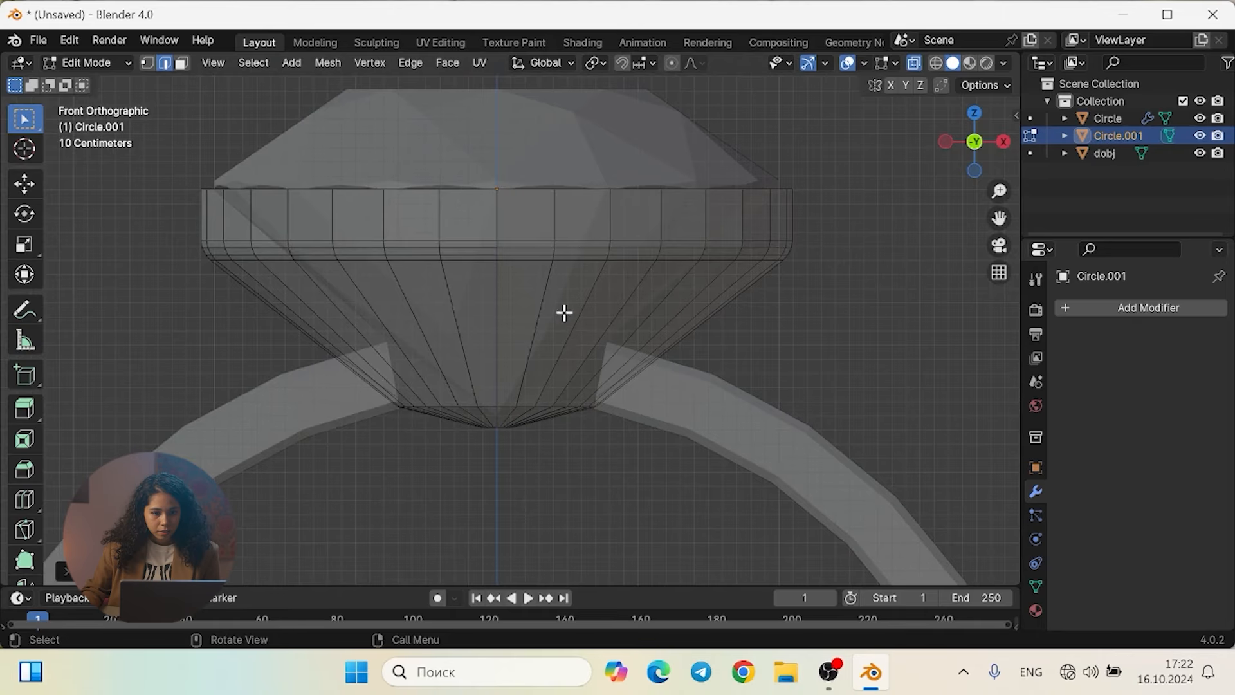
{"action": "scroll", "coordinate": [564, 312], "scroll_direction": "up", "scroll_amount": 1}
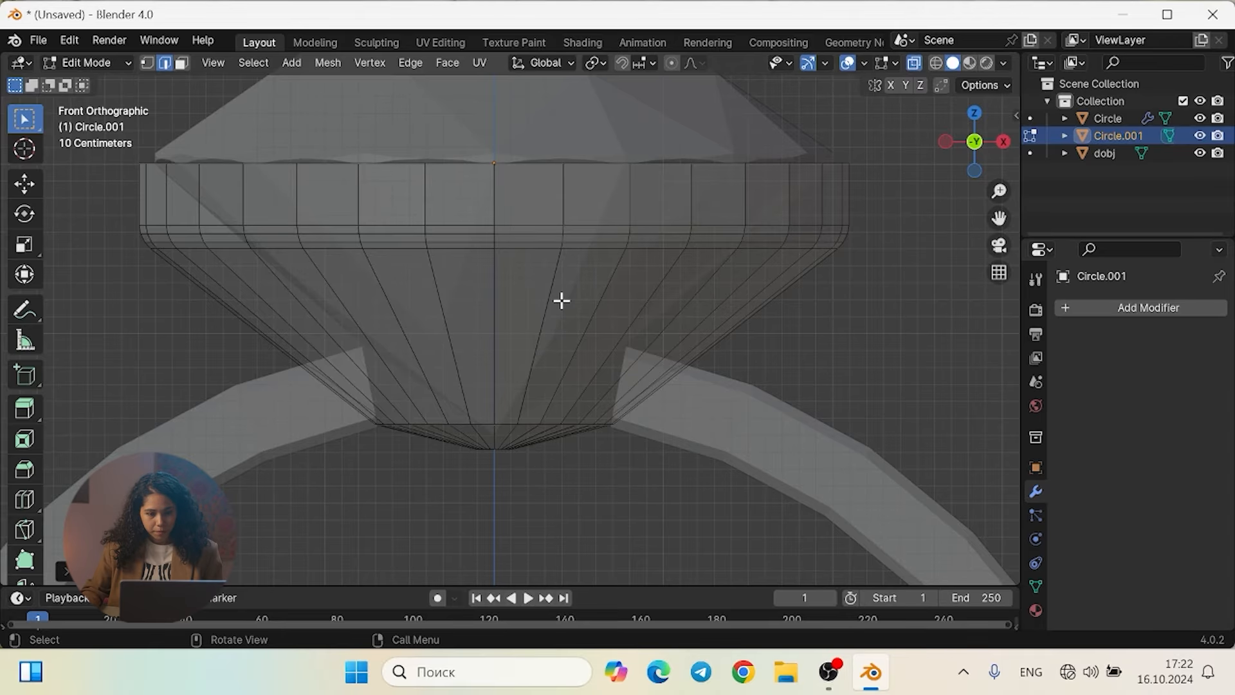
{"action": "key", "text": "e"}
{"action": "key", "text": "z"}
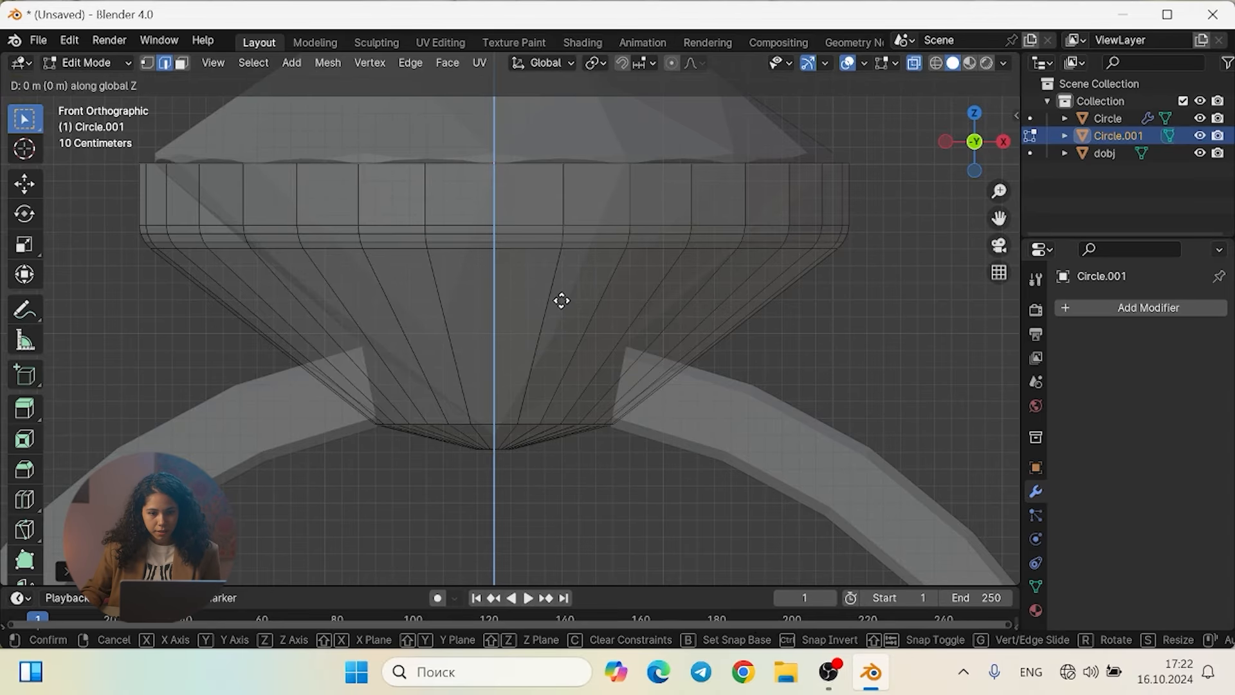
{"action": "left_click", "coordinate": [565, 378]}
{"action": "middle_click_drag", "start_coordinate": [564, 378], "coordinate": [698, 355]}
{"action": "scroll", "coordinate": [714, 358], "scroll_direction": "down", "scroll_amount": 8}
{"action": "middle_click_drag", "start_coordinate": [618, 253], "coordinate": [637, 312]}
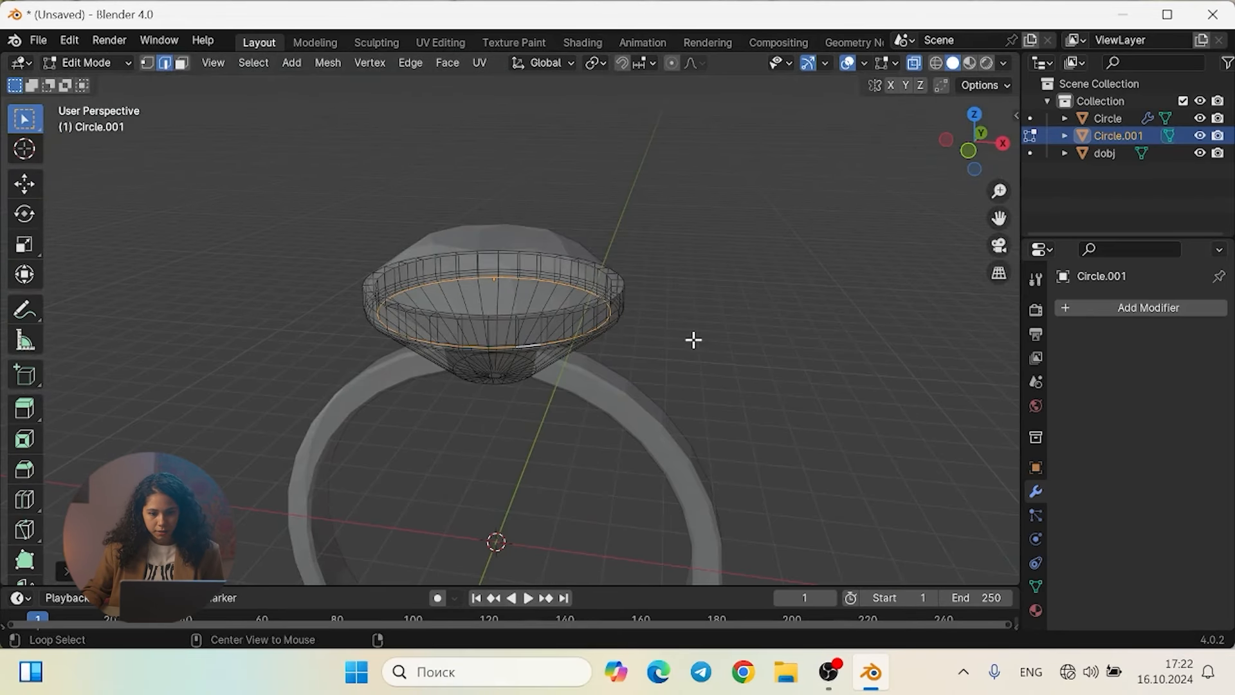
Turn off X-ray and examine the closed rim of the setting together with the whole ring
{"action": "key", "text": "alt+z"}
{"action": "middle_click_drag", "start_coordinate": [658, 358], "coordinate": [546, 359]}
{"action": "scroll", "coordinate": [604, 366], "scroll_direction": "up", "scroll_amount": 2}
{"action": "scroll", "coordinate": [551, 322], "scroll_direction": "down", "scroll_amount": 4}
{"action": "scroll", "coordinate": [515, 335], "scroll_direction": "down", "scroll_amount": 2}
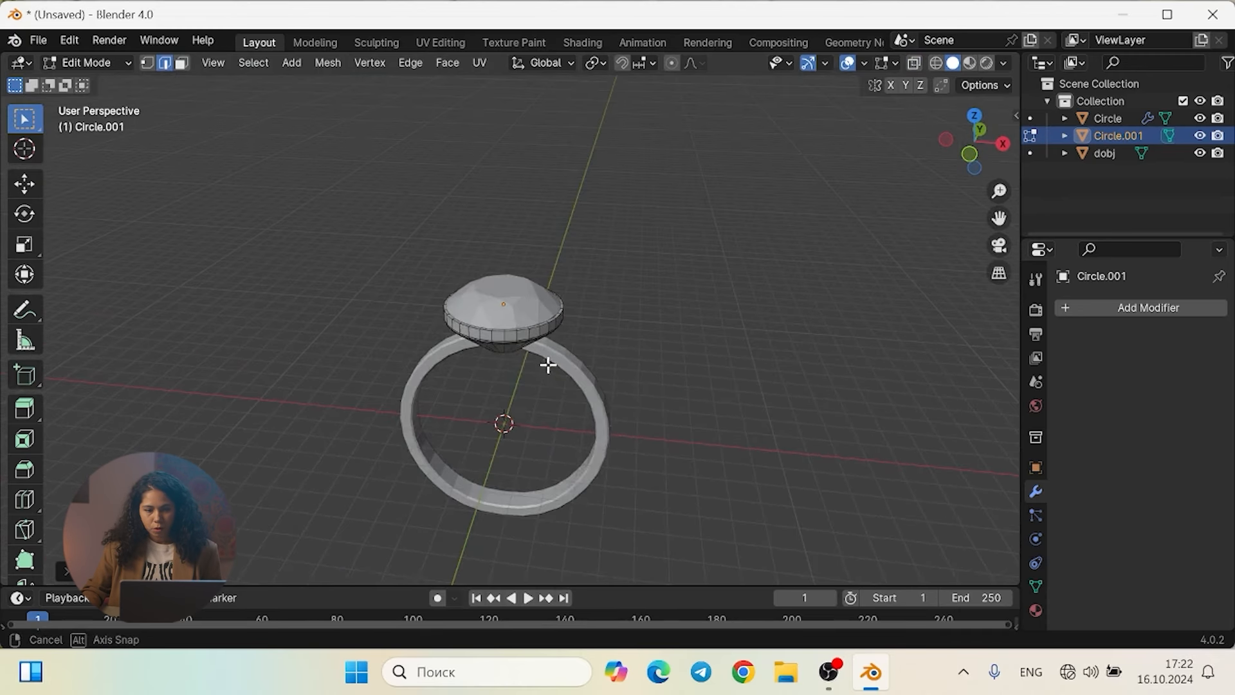
{"action": "scroll", "coordinate": [510, 367], "scroll_direction": "up", "scroll_amount": 2}
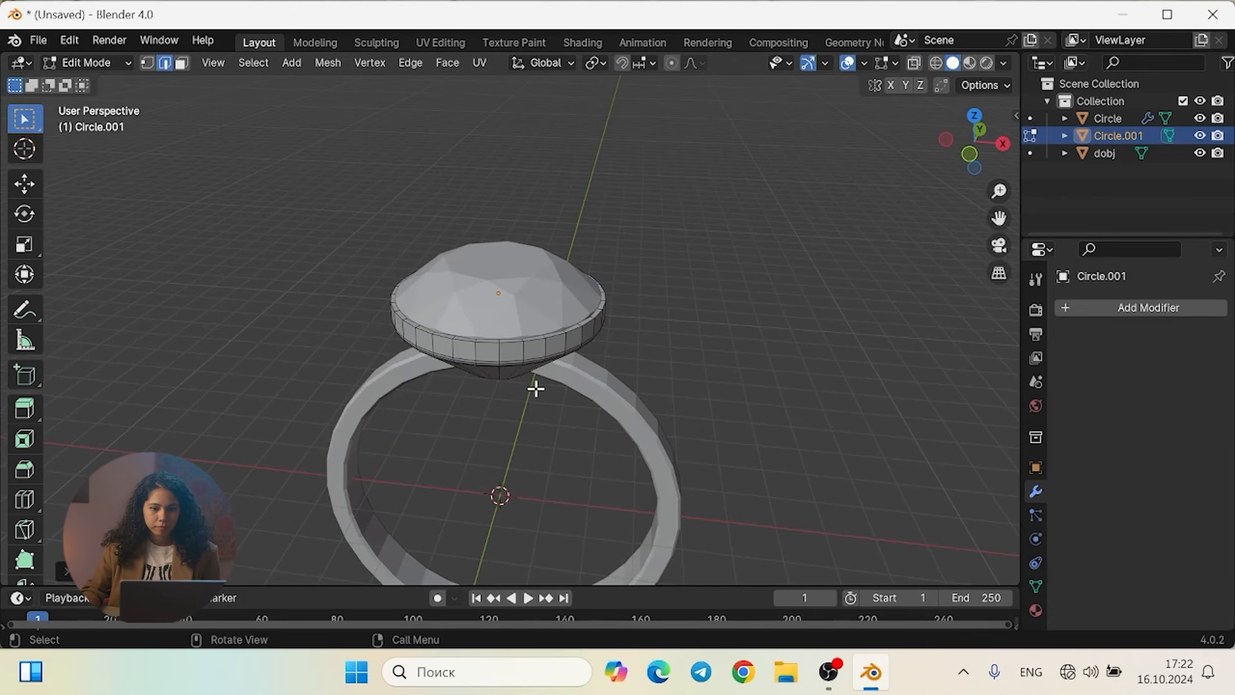
{"action": "scroll", "coordinate": [535, 388], "scroll_direction": "up", "scroll_amount": 2}
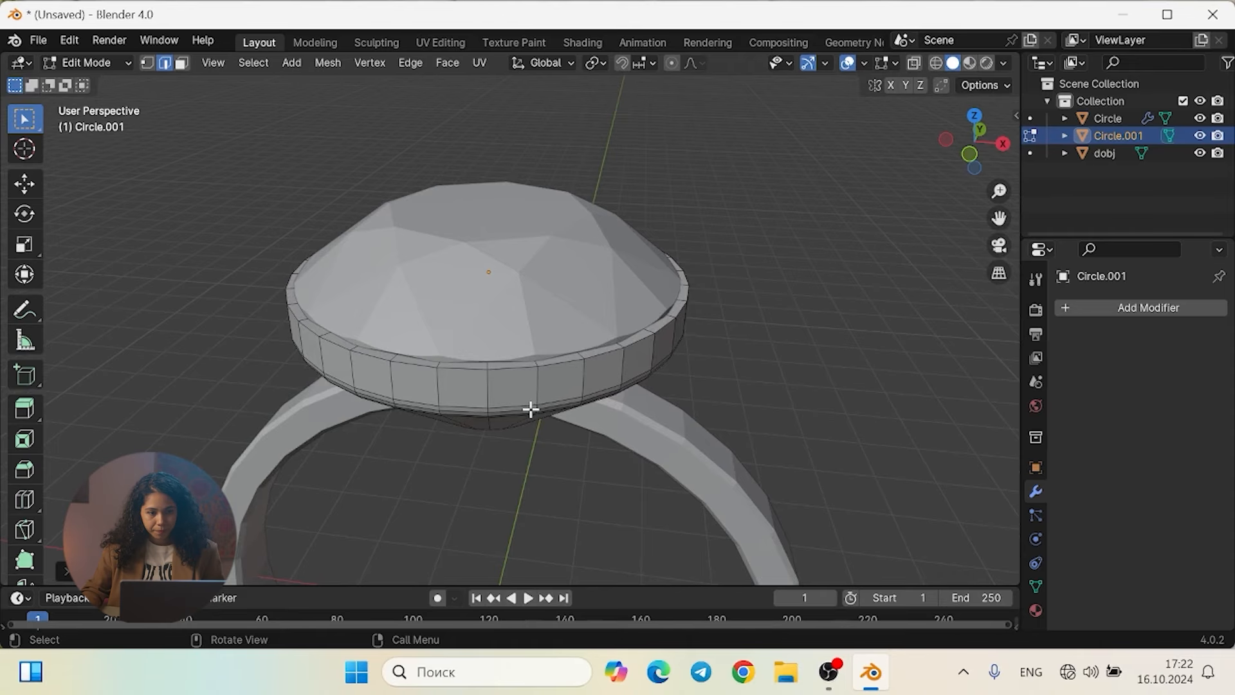
Leave Edit Mode and add a Subdivision Surface modifier to the ring band after its Mirror modifier
{"action": "key", "text": "Tab"}
{"action": "left_click", "coordinate": [647, 454]}
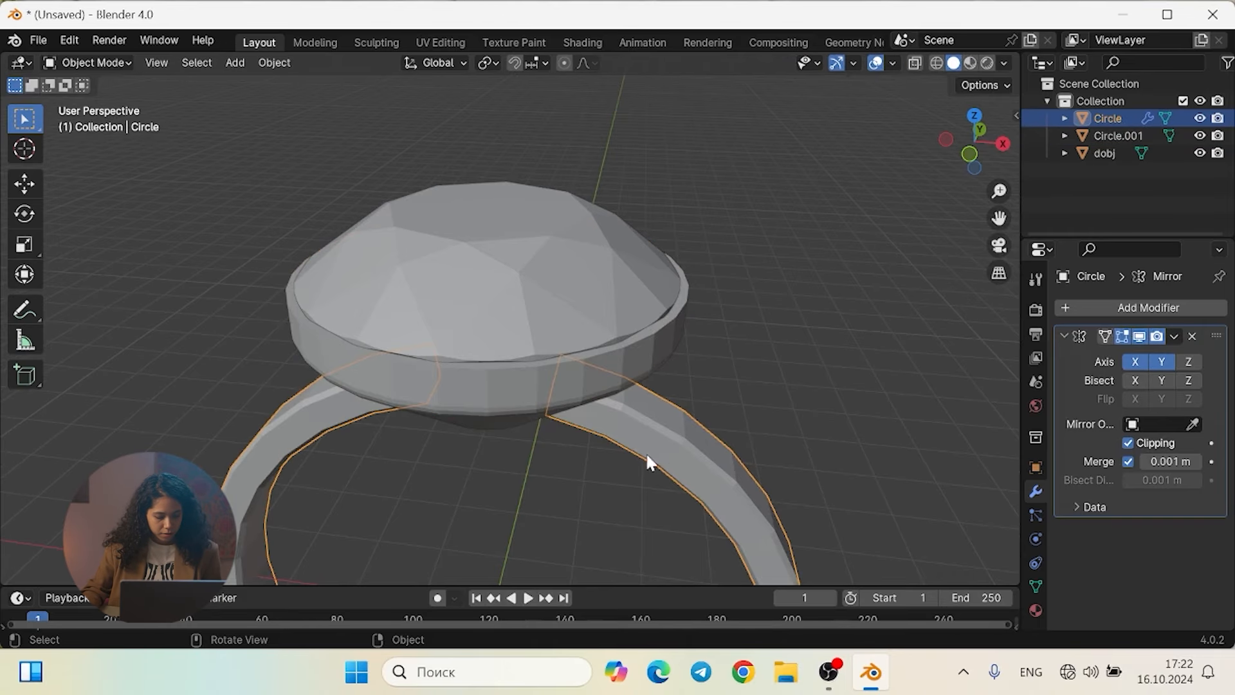
{"action": "middle_click_drag", "start_coordinate": [651, 448], "coordinate": [584, 341], "text": "shift"}
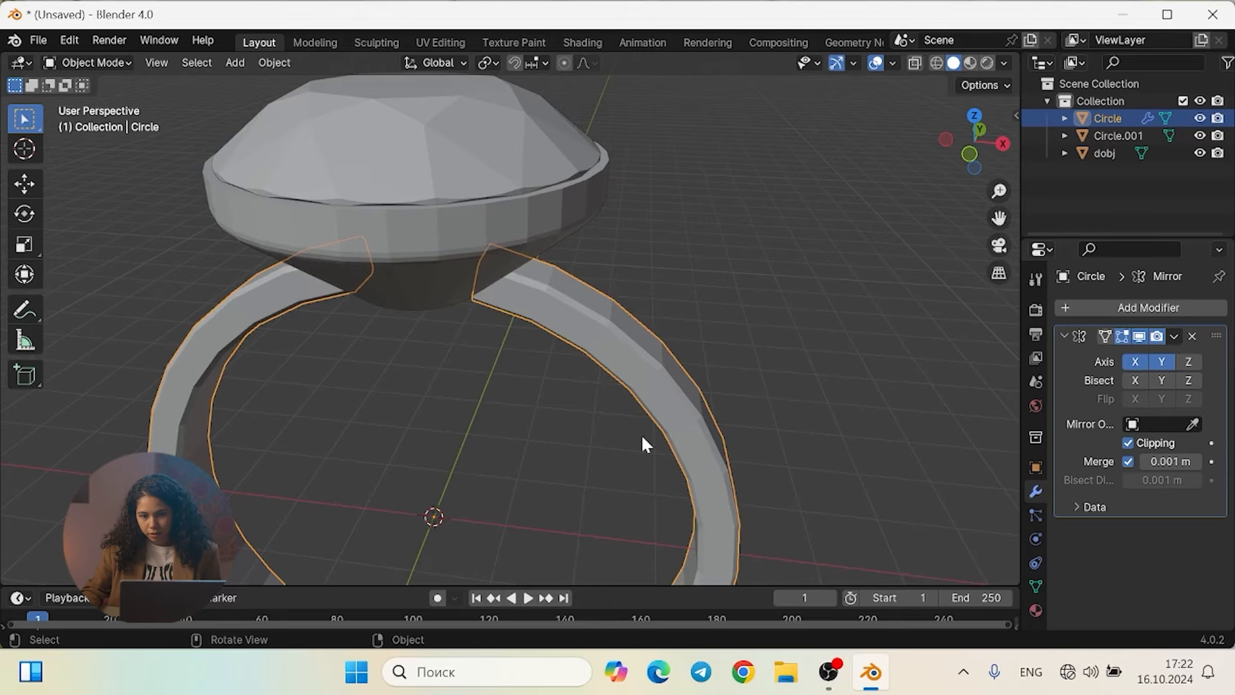
{"action": "left_click", "coordinate": [1126, 307]}
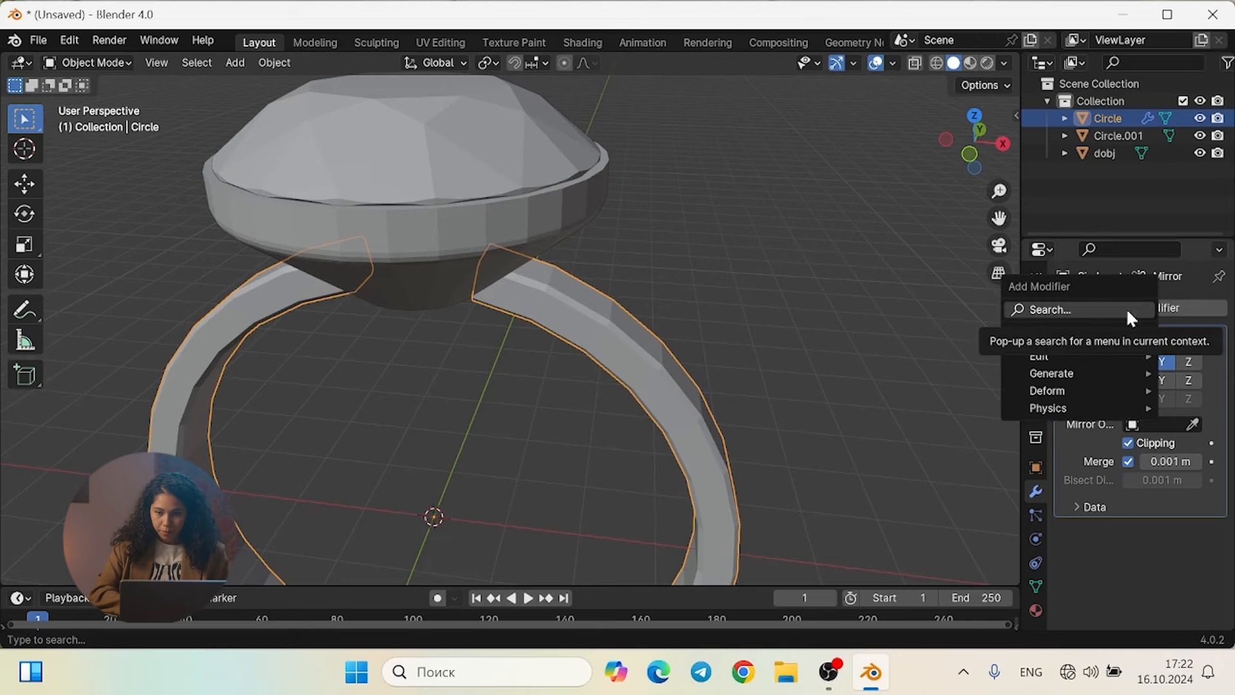
{"action": "type", "text": "su"}
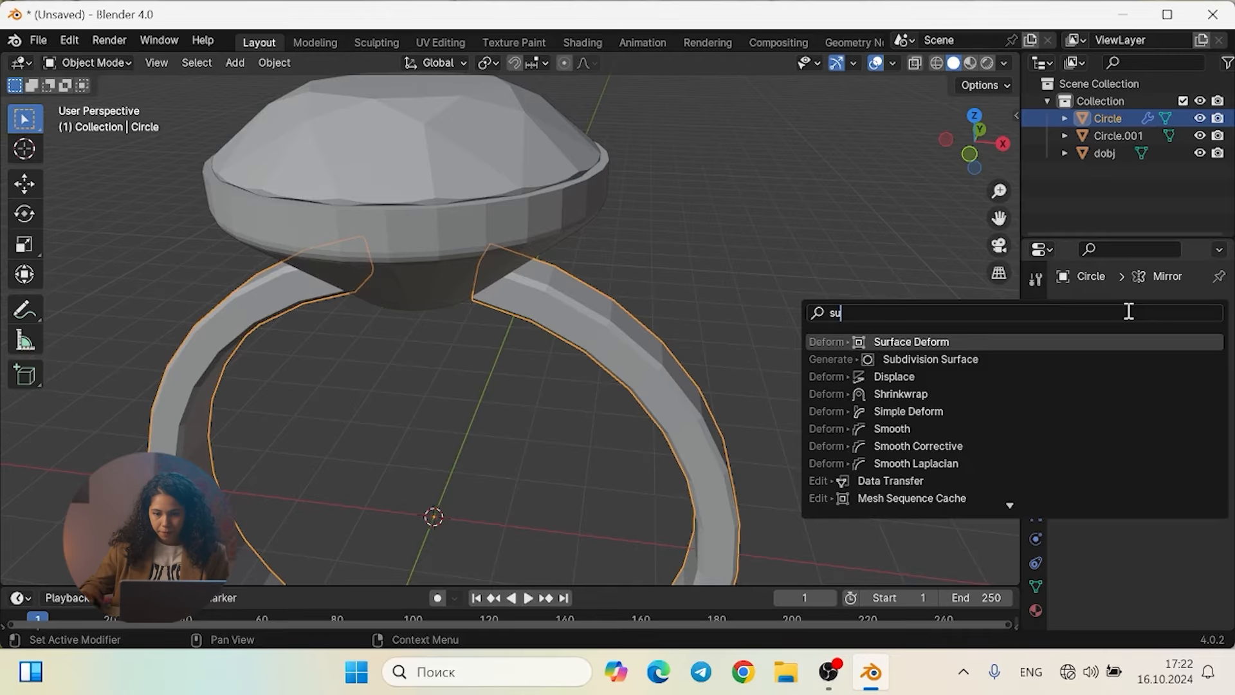
{"action": "left_click", "coordinate": [1101, 360]}
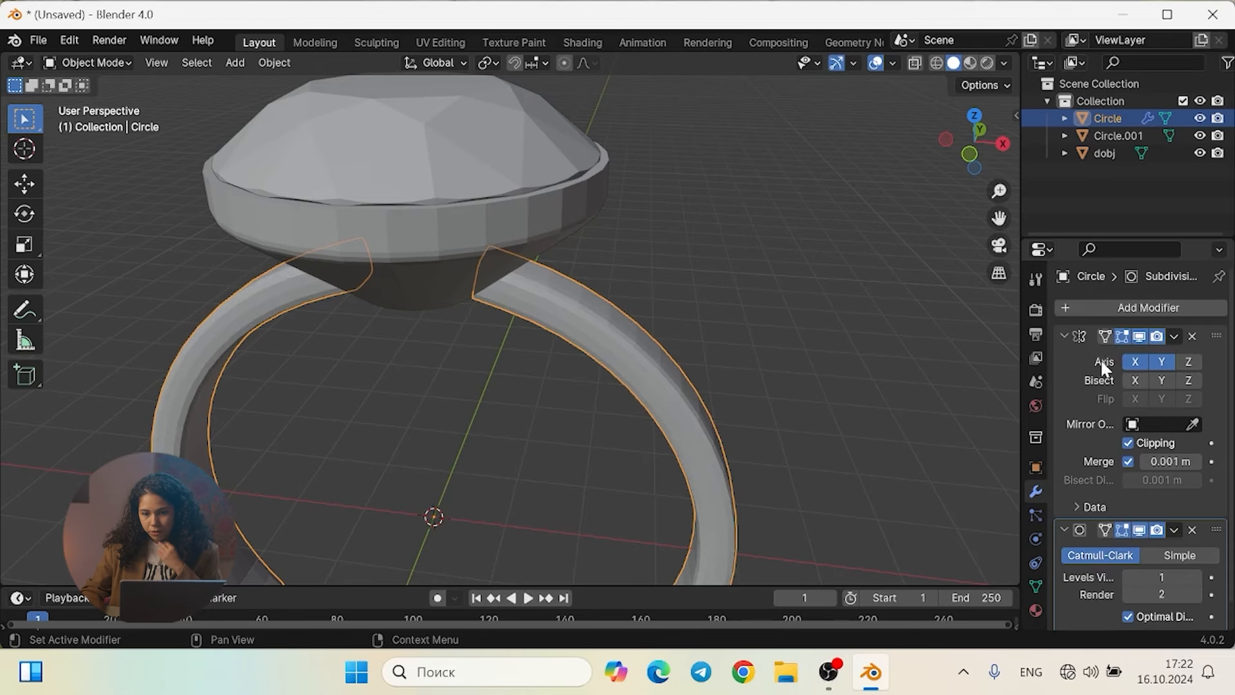
Select the diamond's setting and add a Subdivision Surface modifier to it
{"action": "middle_click_drag", "start_coordinate": [845, 360], "coordinate": [780, 388]}
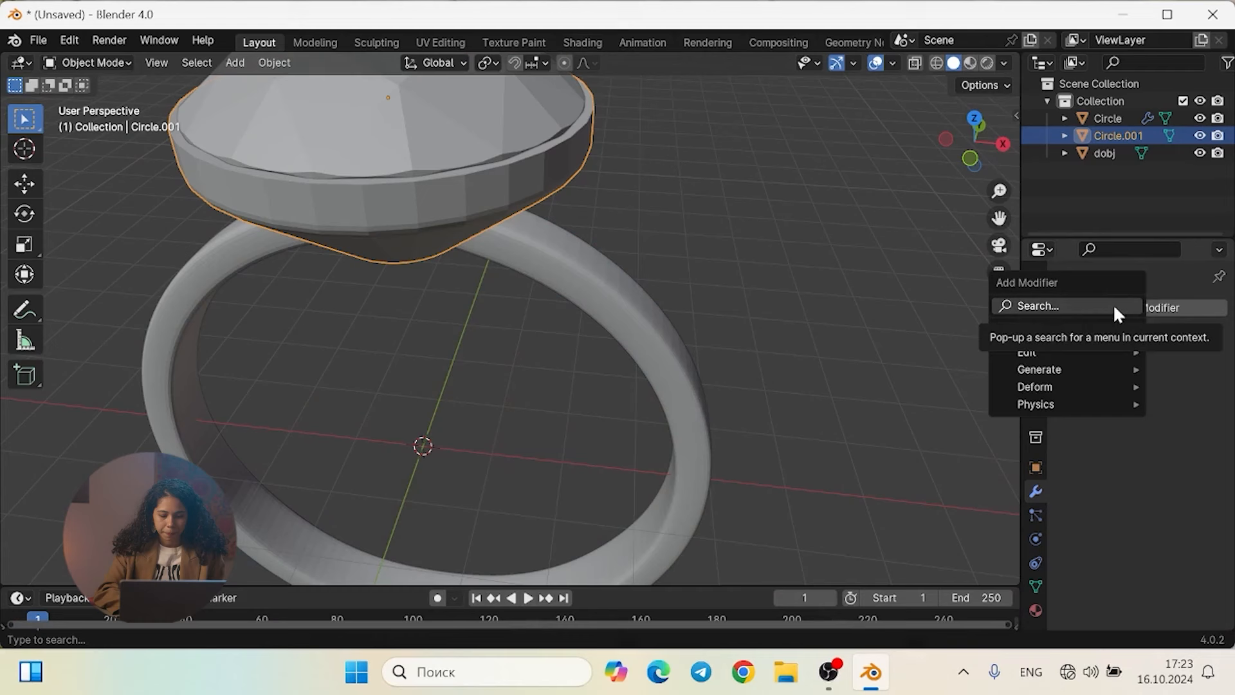
{"action": "type", "text": "sub"}
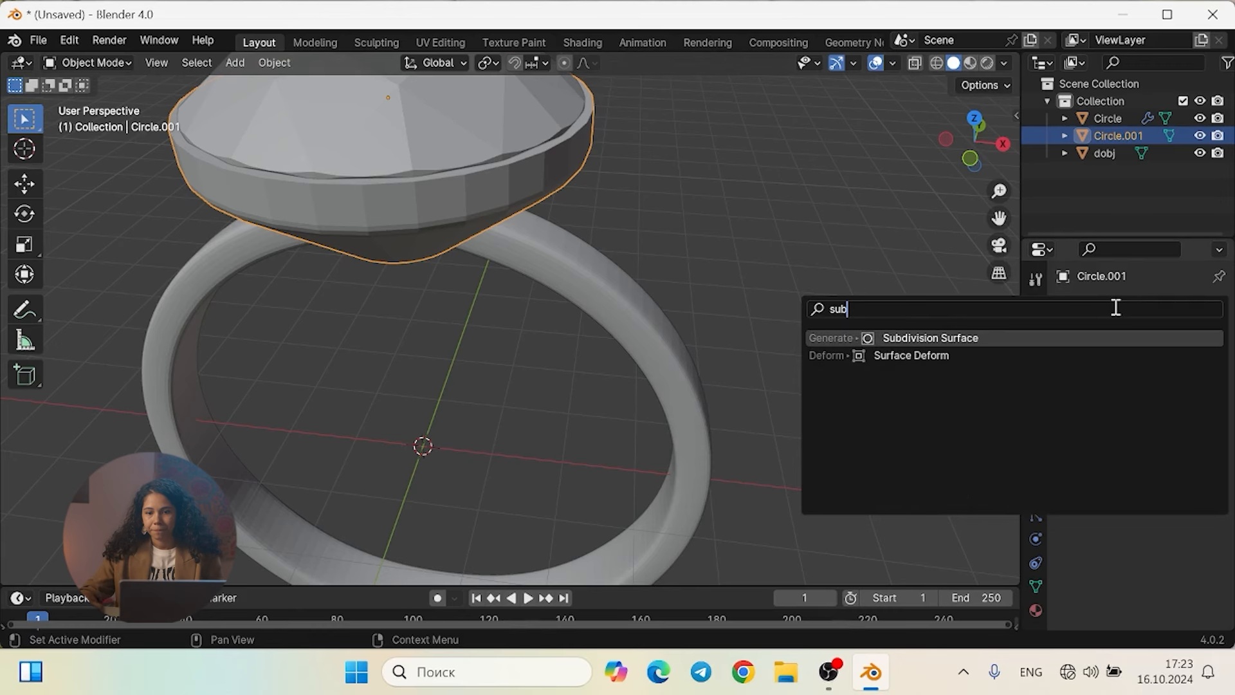
{"action": "left_click", "coordinate": [1063, 338]}
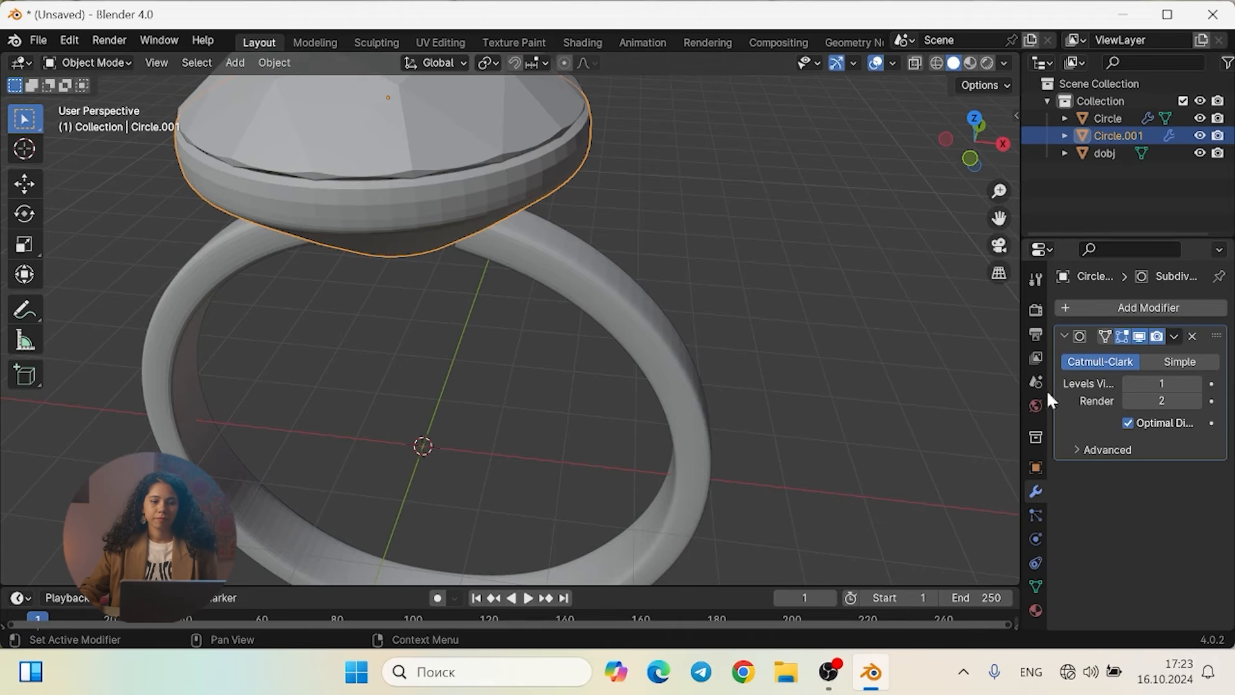
Examine the subdivided setting up close, first in Object Mode and then with its edges in Edit Mode
{"action": "middle_click_drag", "start_coordinate": [766, 300], "coordinate": [739, 306]}
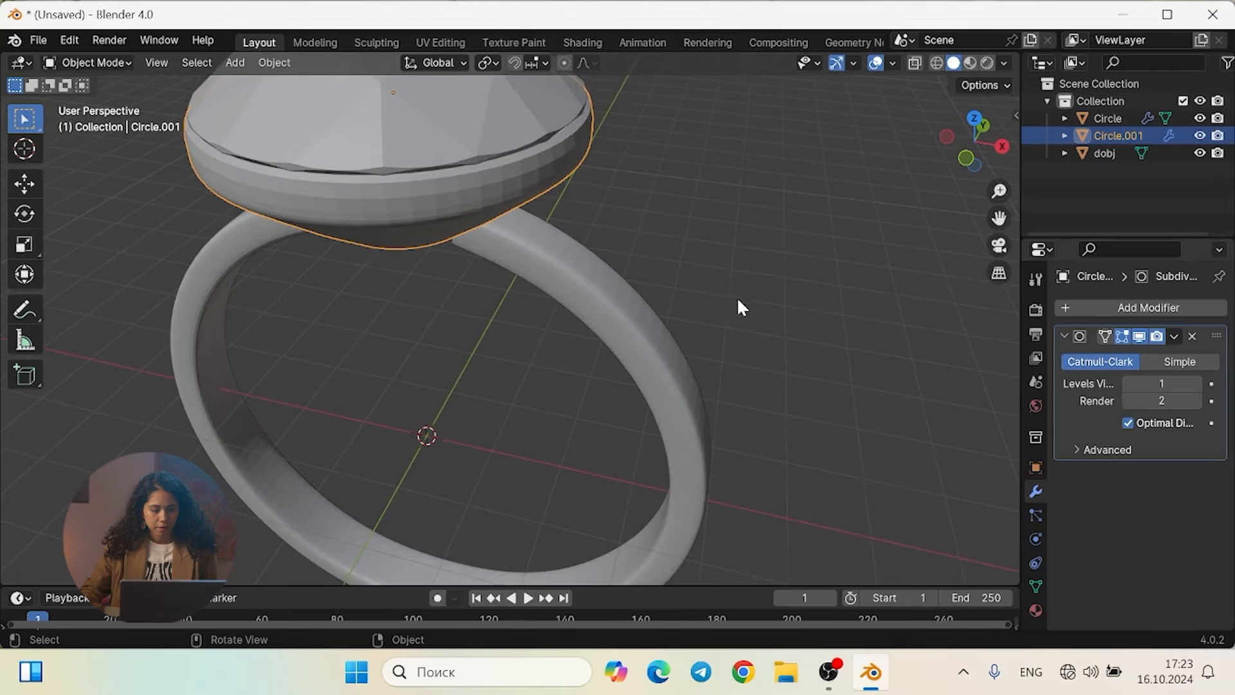
{"action": "middle_click_drag", "start_coordinate": [670, 257], "coordinate": [721, 320], "text": "shift"}
{"action": "scroll", "coordinate": [500, 291], "scroll_direction": "up", "scroll_amount": 1}
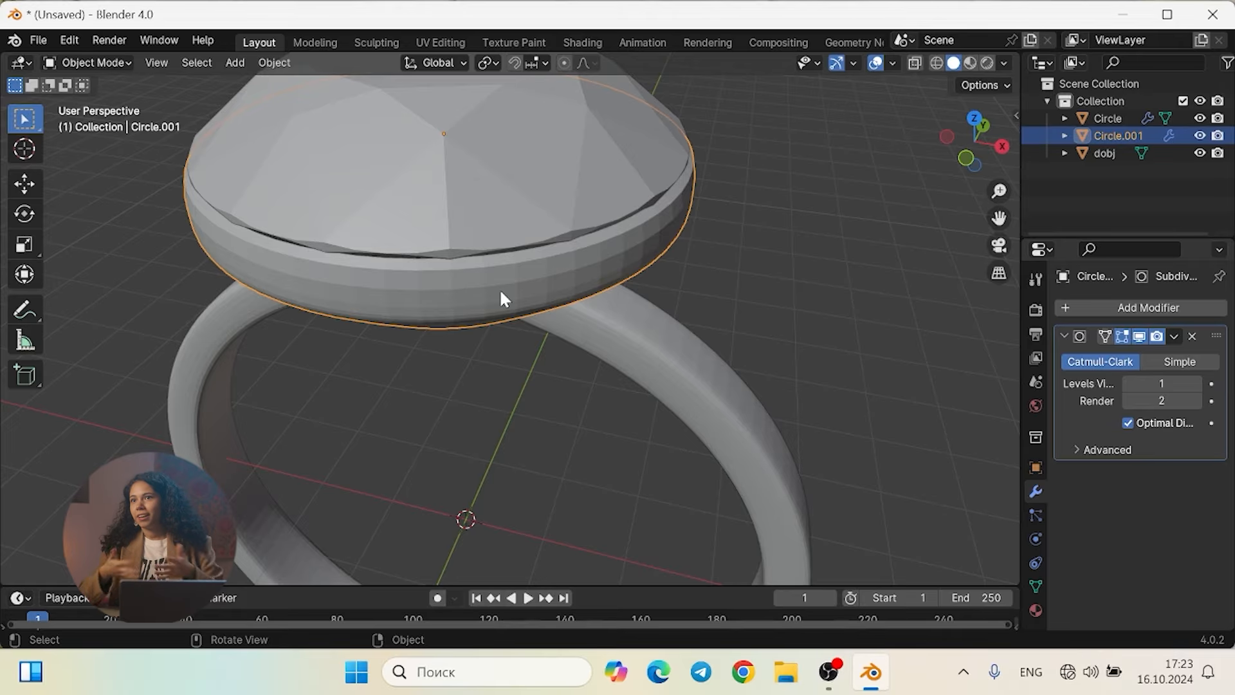
{"action": "scroll", "coordinate": [487, 275], "scroll_direction": "up", "scroll_amount": 3}
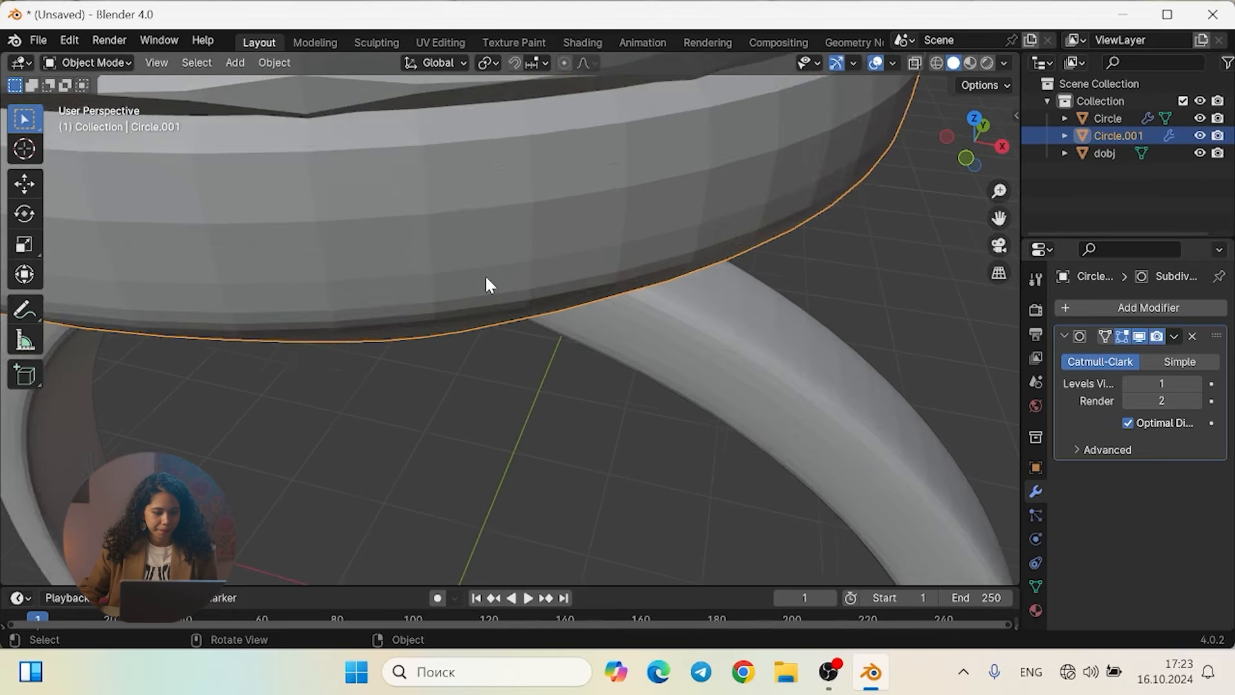
{"action": "key", "text": "Tab"}
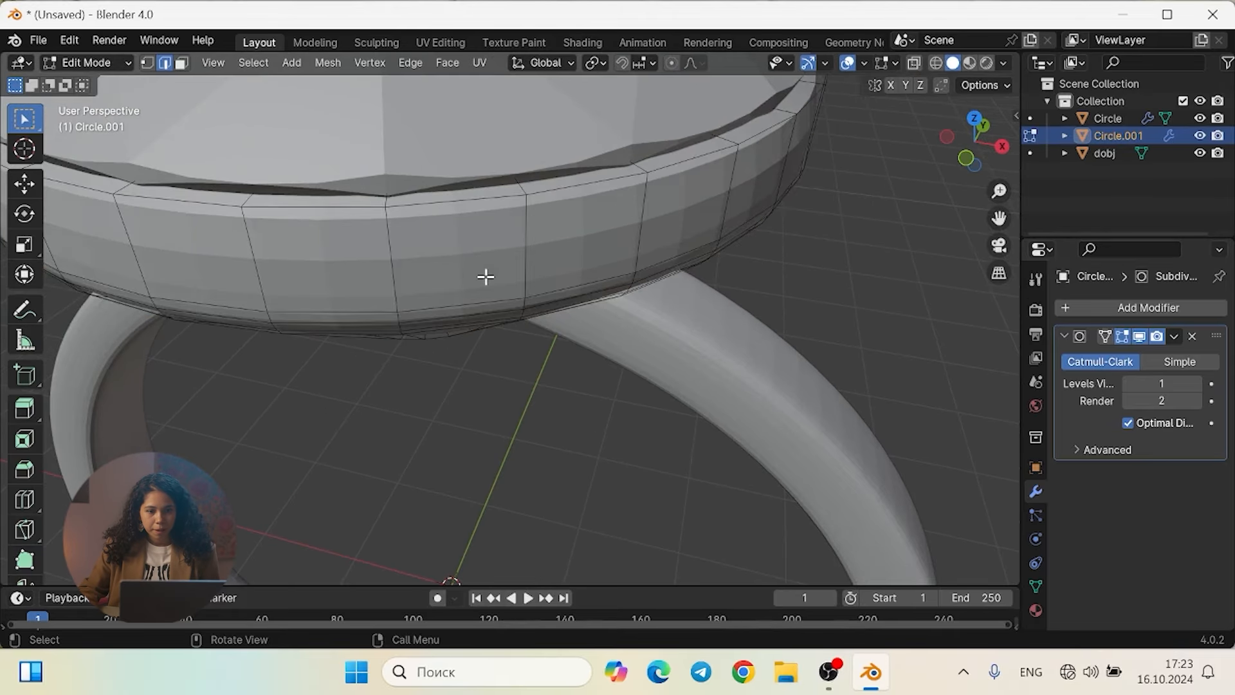
{"action": "middle_click_drag", "start_coordinate": [452, 213], "coordinate": [387, 232]}
{"action": "scroll", "coordinate": [545, 246], "scroll_direction": "down", "scroll_amount": 4}
{"action": "scroll", "coordinate": [282, 253], "scroll_direction": "up", "scroll_amount": 3}
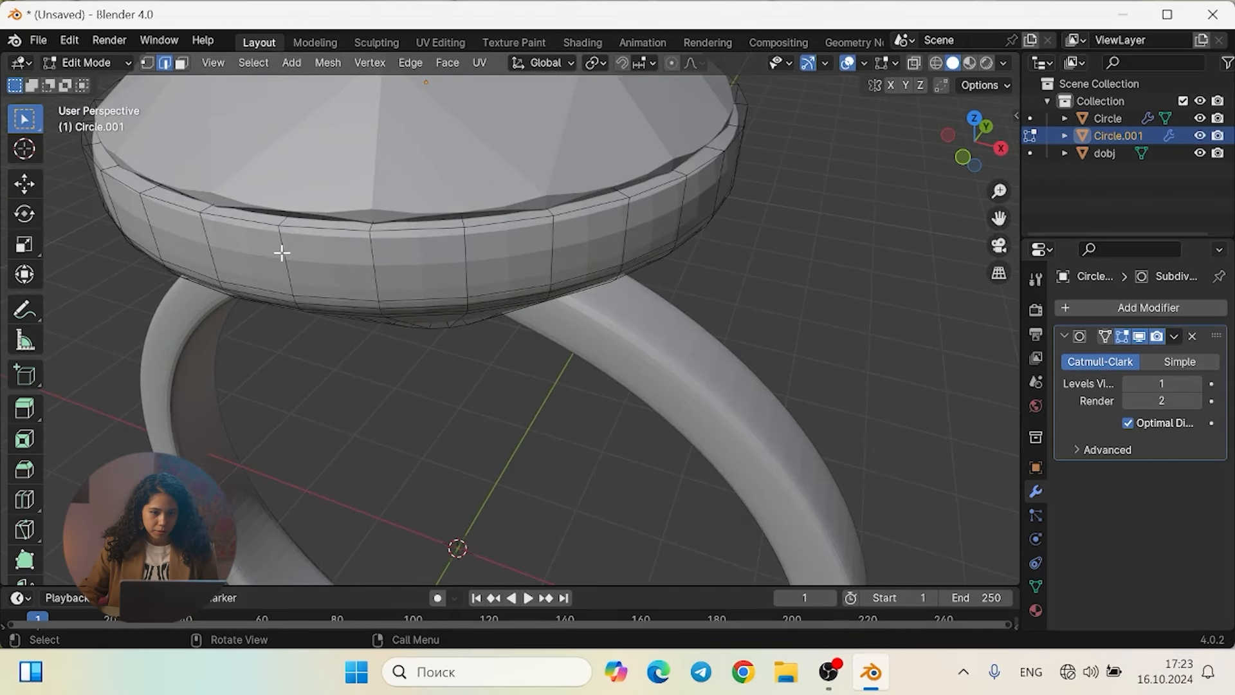
{"action": "scroll", "coordinate": [297, 253], "scroll_direction": "up", "scroll_amount": 2}
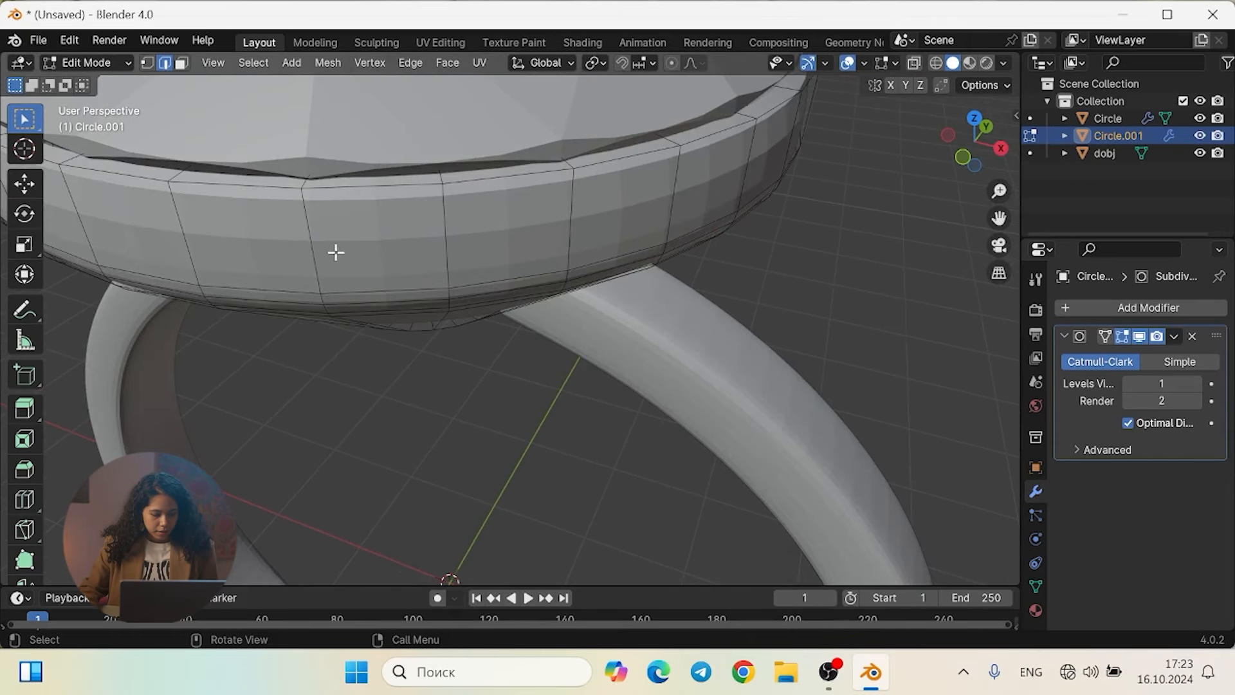
Add a plane to the setting's mesh at the ring's center and view it from the front
{"action": "scroll", "coordinate": [335, 252], "scroll_direction": "down", "scroll_amount": 5}
{"action": "key", "text": "shift+a"}
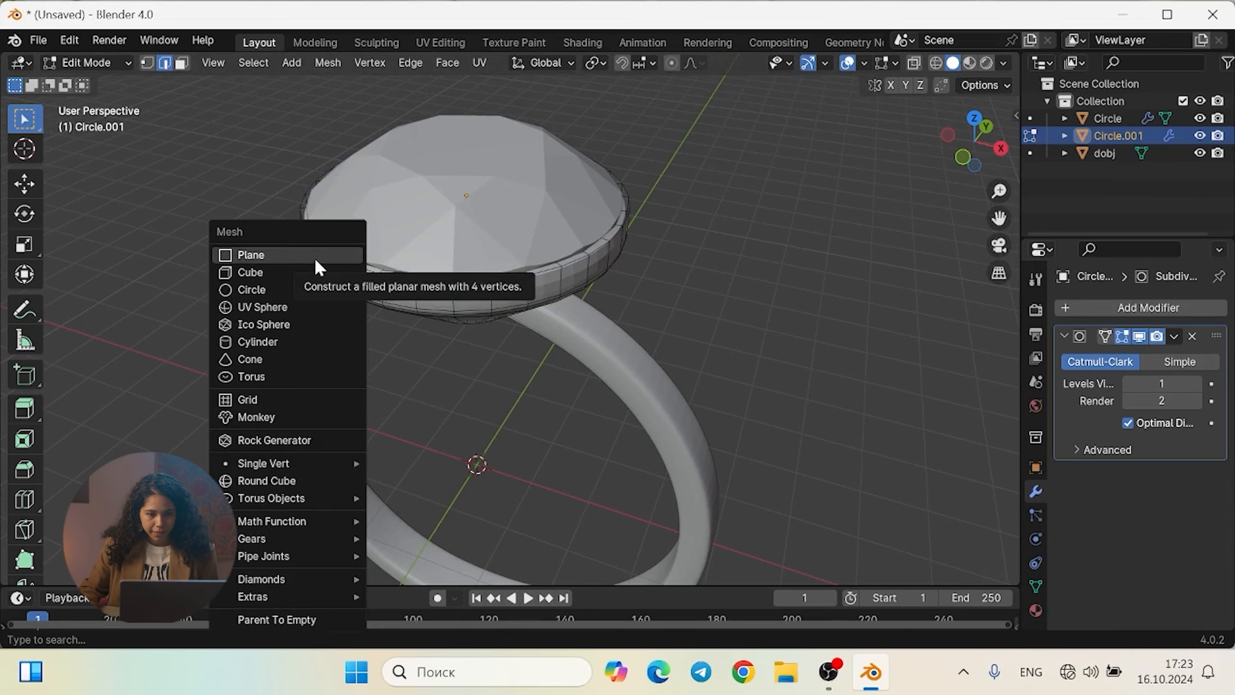
{"action": "left_click", "coordinate": [317, 256]}
{"action": "middle_click_drag", "start_coordinate": [516, 459], "coordinate": [480, 364], "text": "shift"}
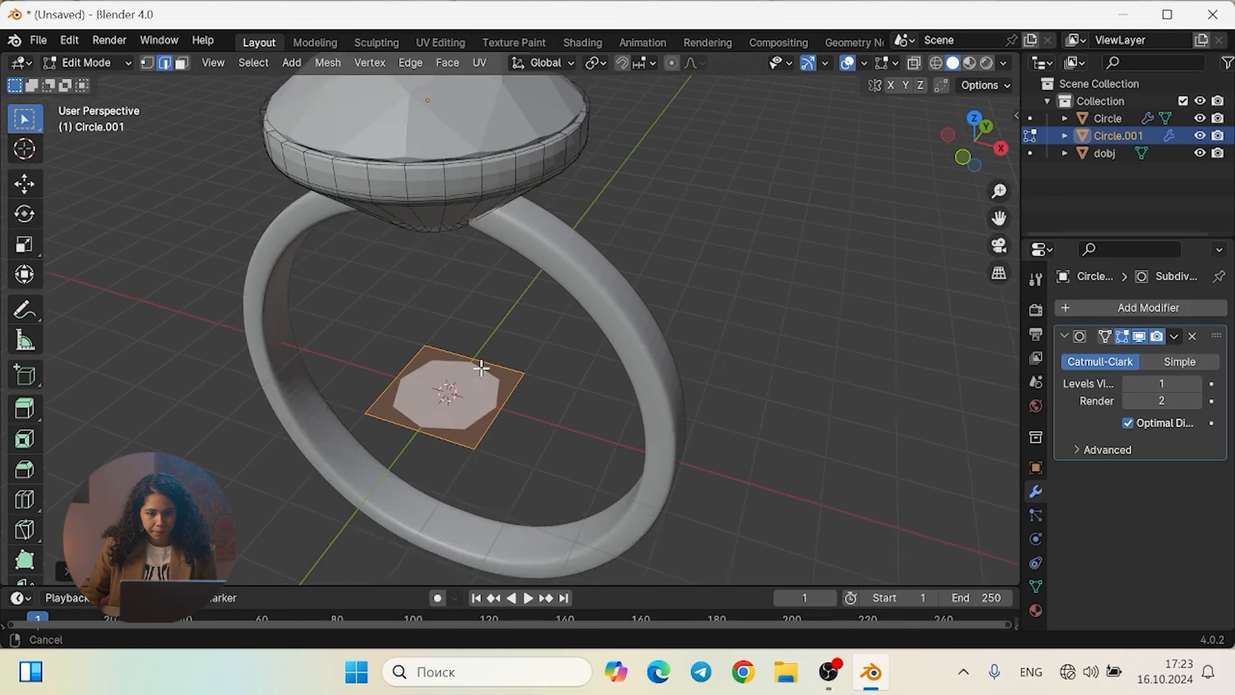
{"action": "scroll", "coordinate": [451, 384], "scroll_direction": "up", "scroll_amount": 2}
{"action": "middle_click_drag", "start_coordinate": [491, 433], "coordinate": [476, 398]}
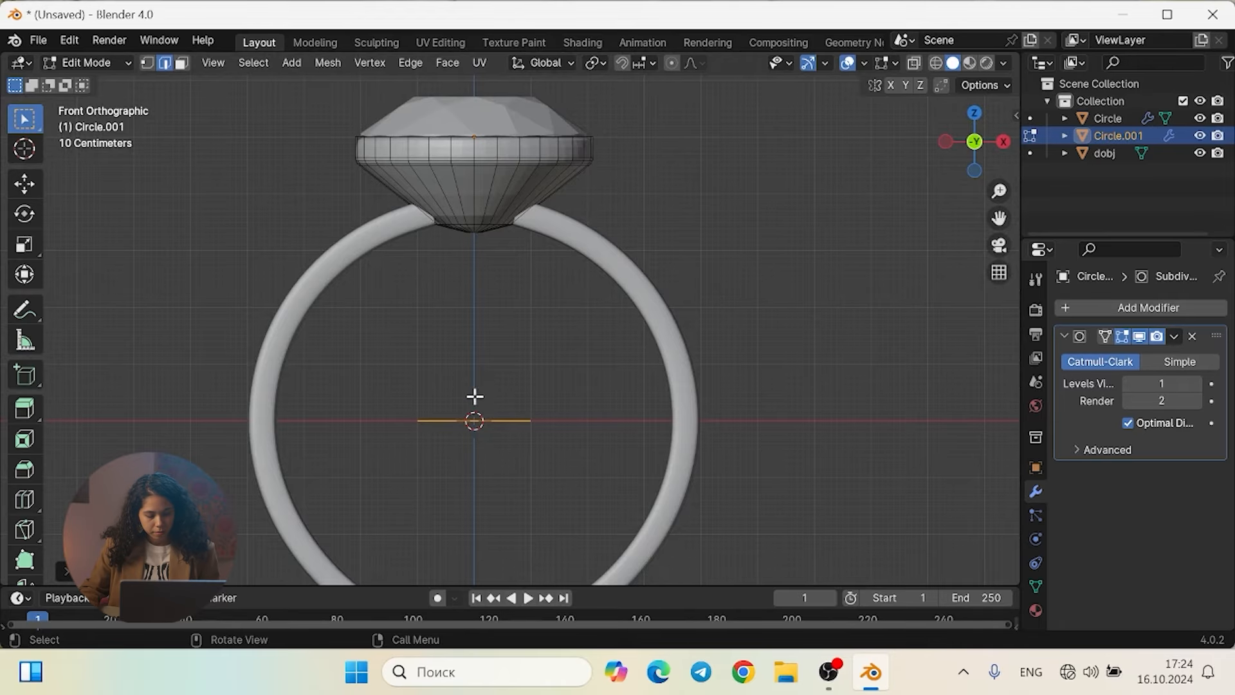
Move the plane about 2.2 m along X and 3 m up along Z, over the upper right part of the band
{"action": "key", "text": "g"}
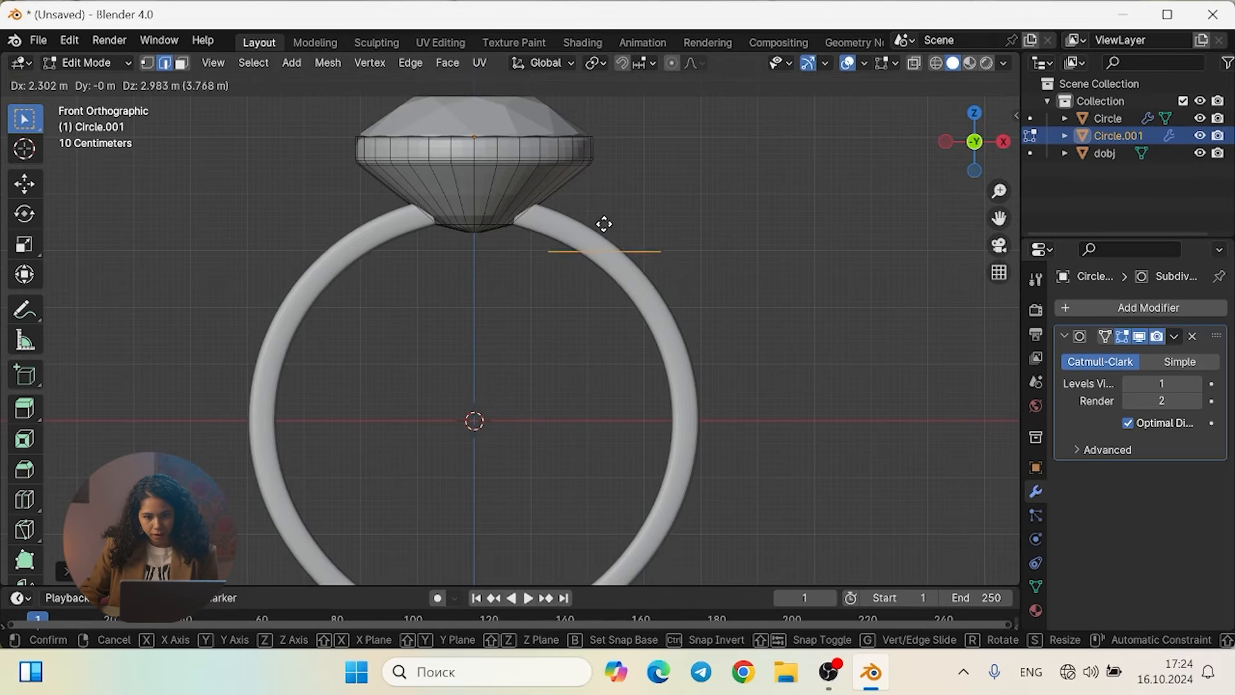
{"action": "left_click", "coordinate": [600, 222]}
{"action": "scroll", "coordinate": [617, 227], "scroll_direction": "up", "scroll_amount": 3}
{"action": "scroll", "coordinate": [626, 227], "scroll_direction": "up", "scroll_amount": 2}
{"action": "middle_click_drag", "start_coordinate": [626, 229], "coordinate": [539, 359], "text": "shift"}
{"action": "scroll", "coordinate": [613, 240], "scroll_direction": "up", "scroll_amount": 4}
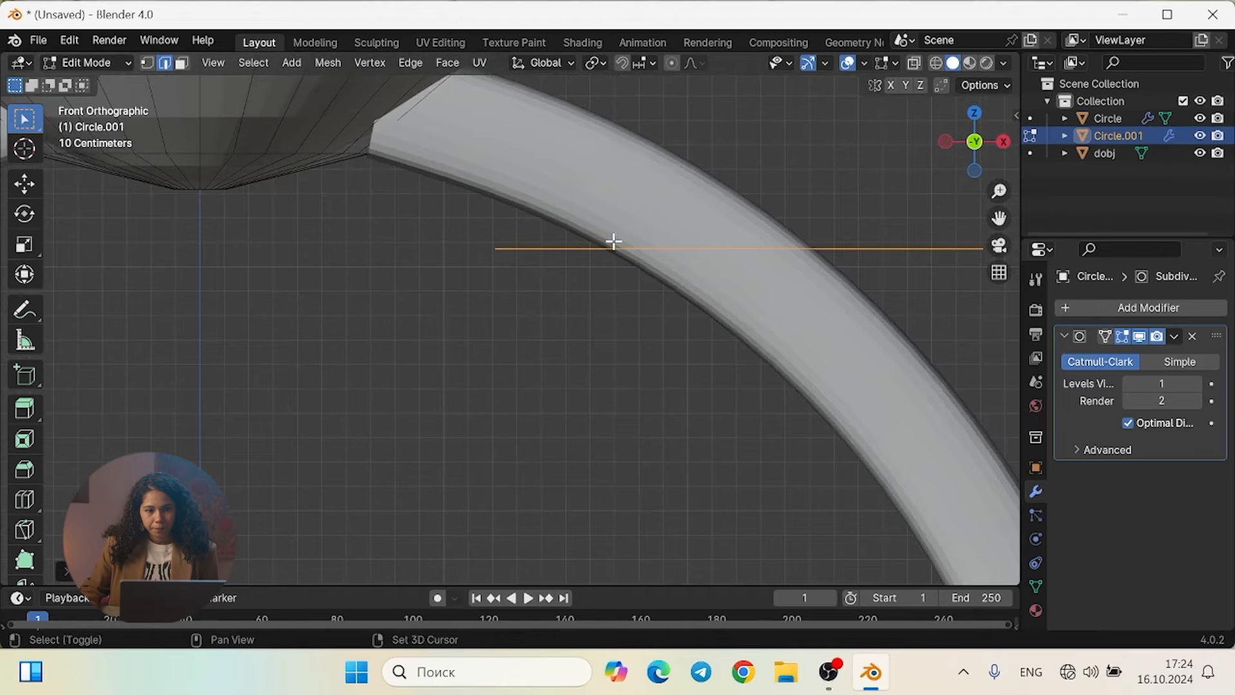
{"action": "scroll", "coordinate": [613, 242], "scroll_direction": "down", "scroll_amount": 2}
{"action": "scroll", "coordinate": [502, 281], "scroll_direction": "down", "scroll_amount": 2}
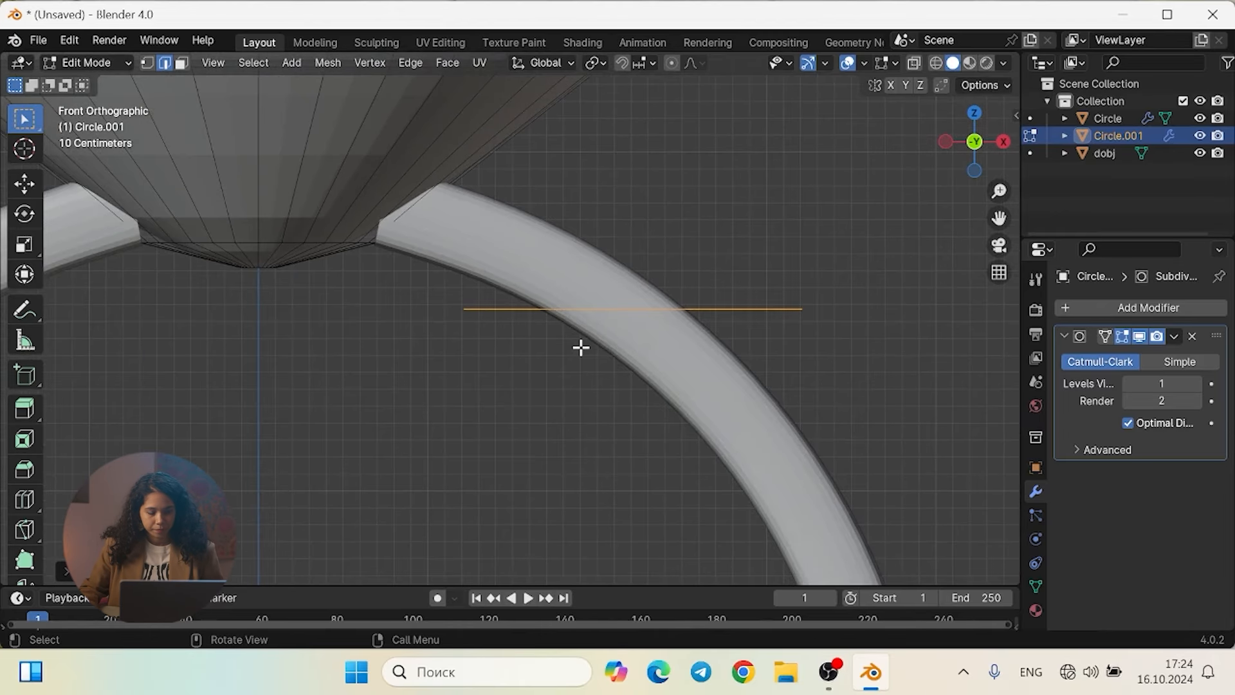
Switch to editing the ring band's mesh and add a plane to it at the ring's center
{"action": "key", "text": "Tab"}
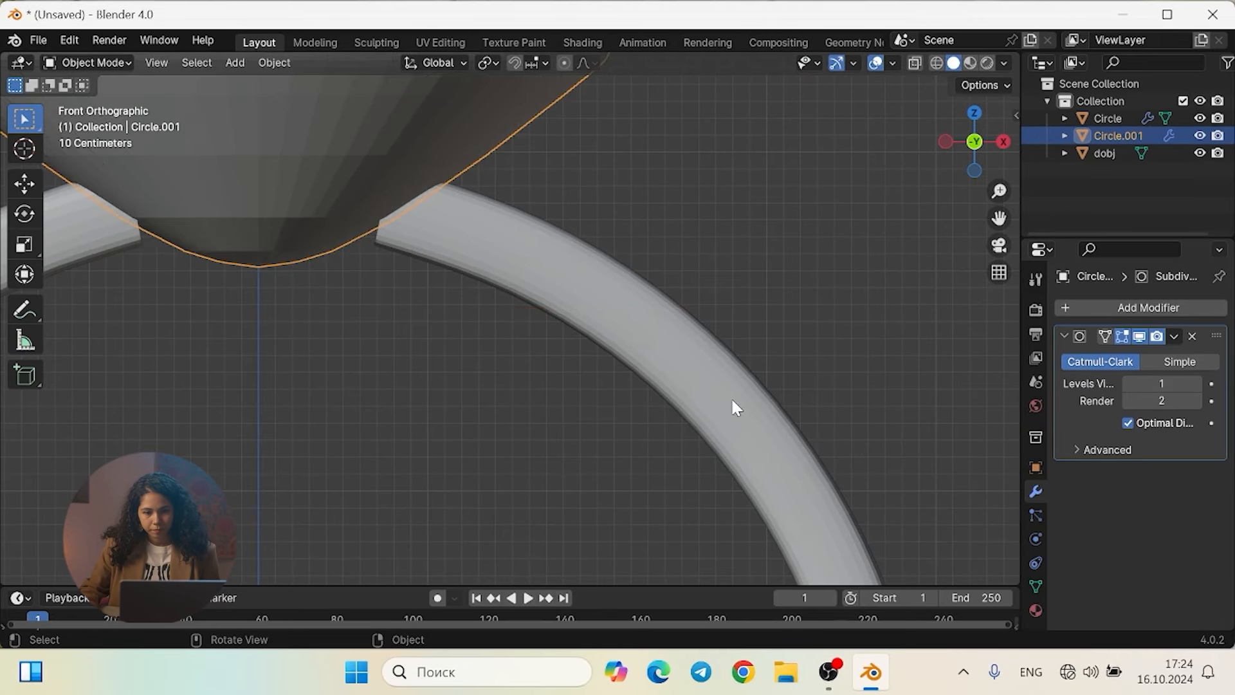
{"action": "left_click", "coordinate": [693, 398]}
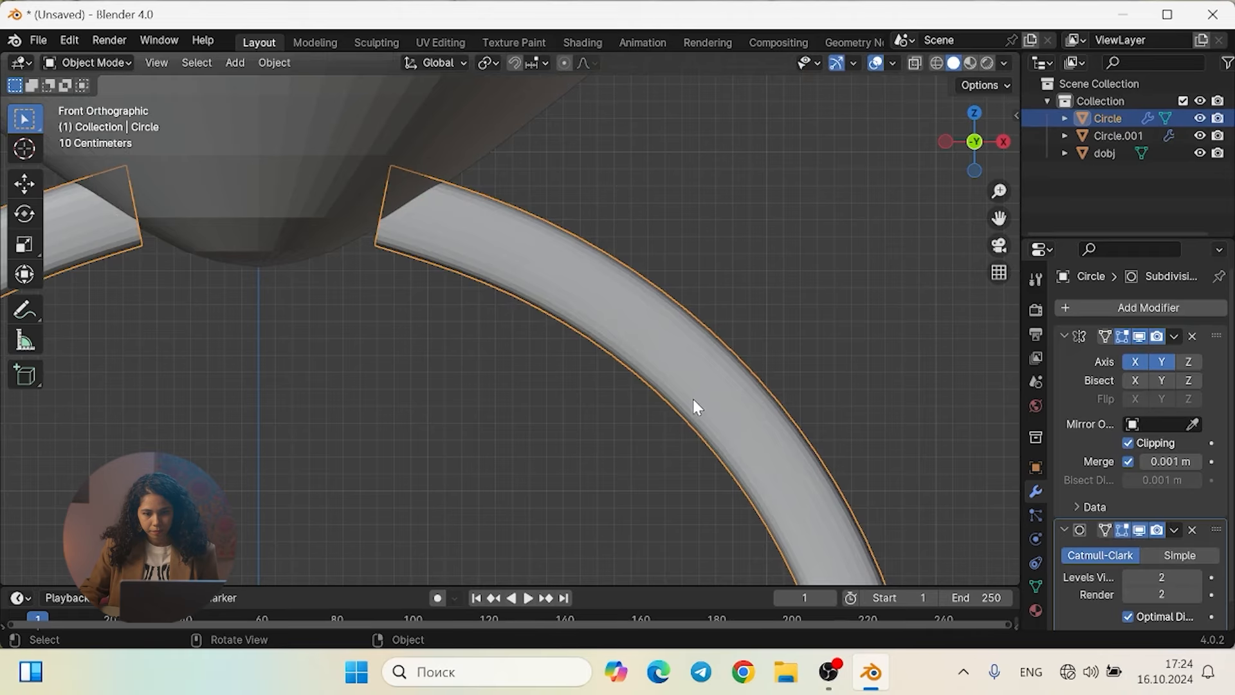
{"action": "key", "text": "Tab"}
{"action": "scroll", "coordinate": [692, 397], "scroll_direction": "down", "scroll_amount": 4}
{"action": "scroll", "coordinate": [643, 373], "scroll_direction": "down", "scroll_amount": 2}
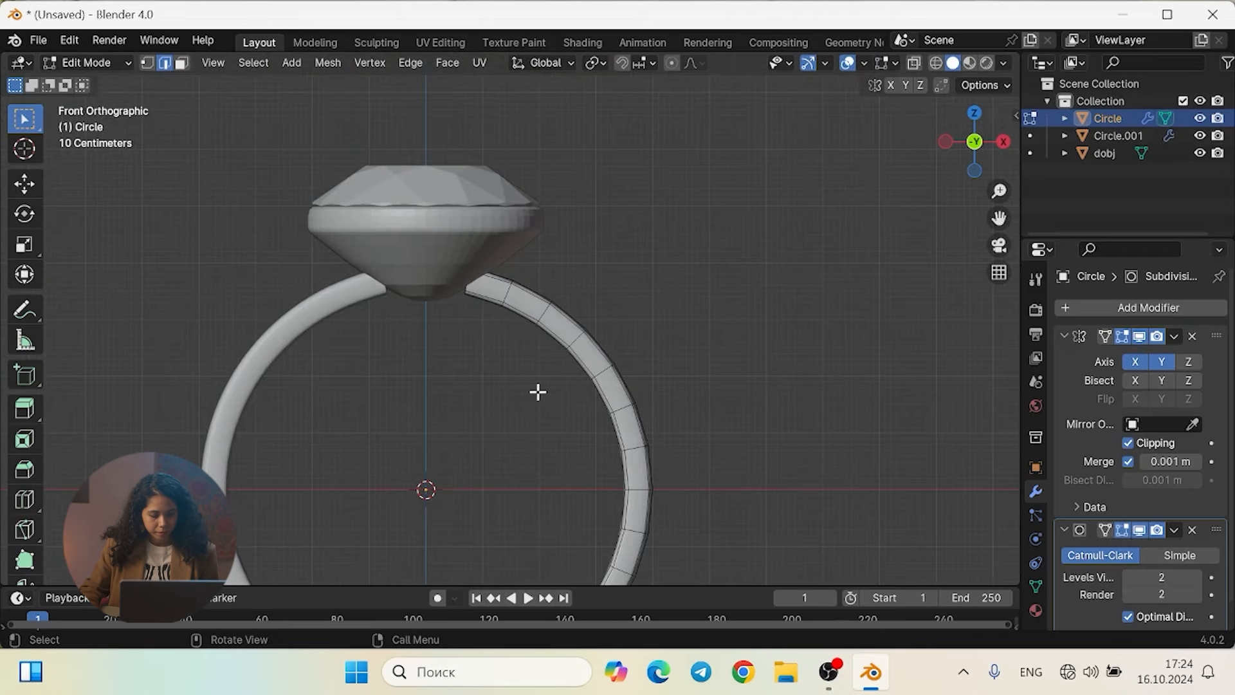
{"action": "middle_click_drag", "start_coordinate": [476, 411], "coordinate": [507, 419]}
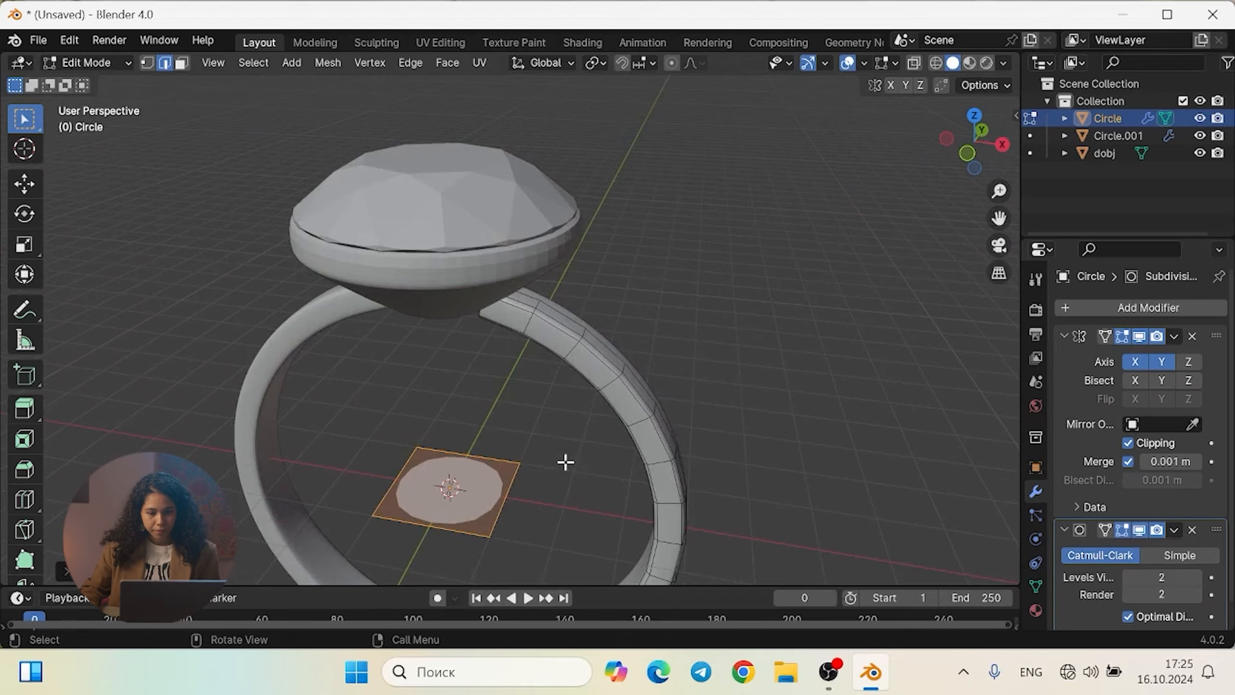
{"action": "middle_click_drag", "start_coordinate": [567, 455], "coordinate": [597, 460]}
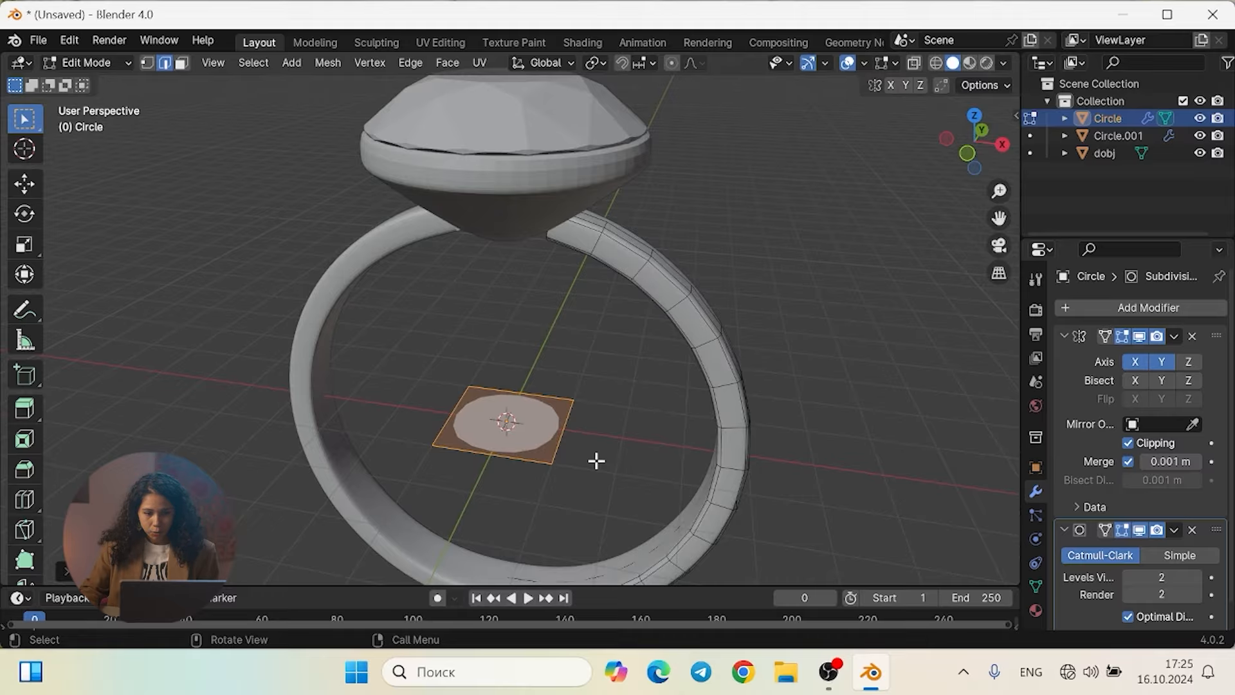
Turn off Clipping in the band's Mirror modifier and move the plane up and outward, behind and to the right of the diamond
{"action": "key", "text": "g"}
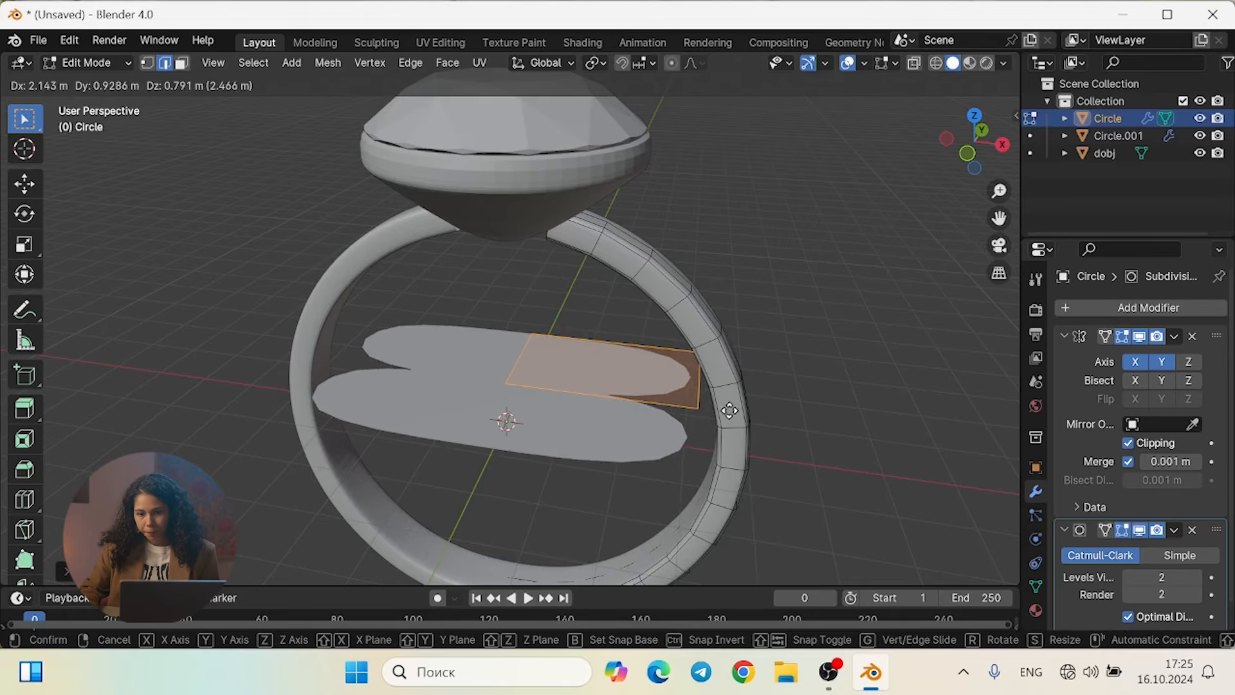
{"action": "key", "text": "Escape"}
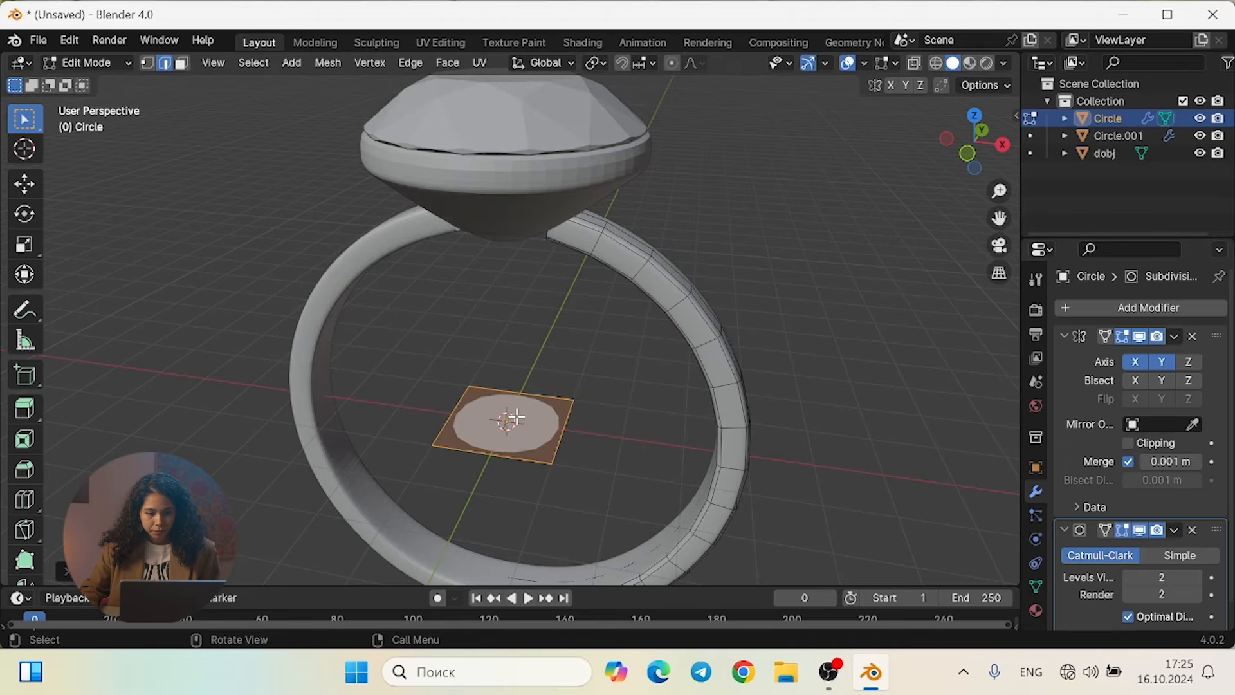
{"action": "key", "text": "g"}
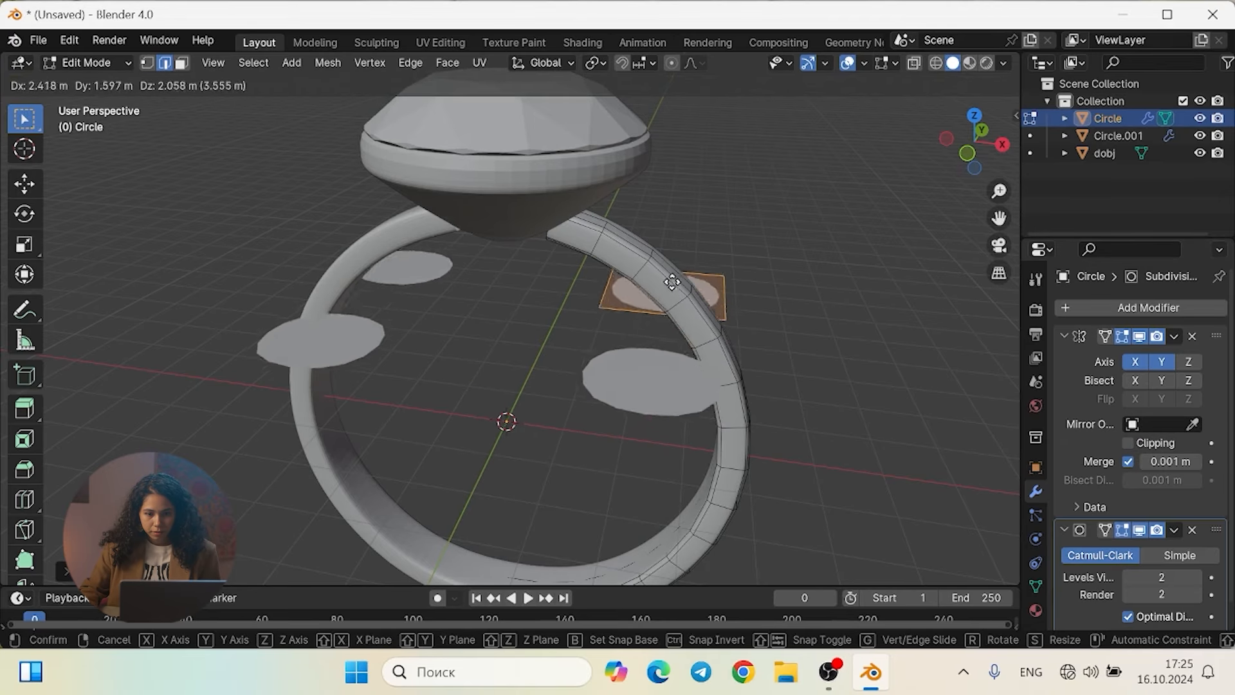
{"action": "left_click", "coordinate": [665, 218]}
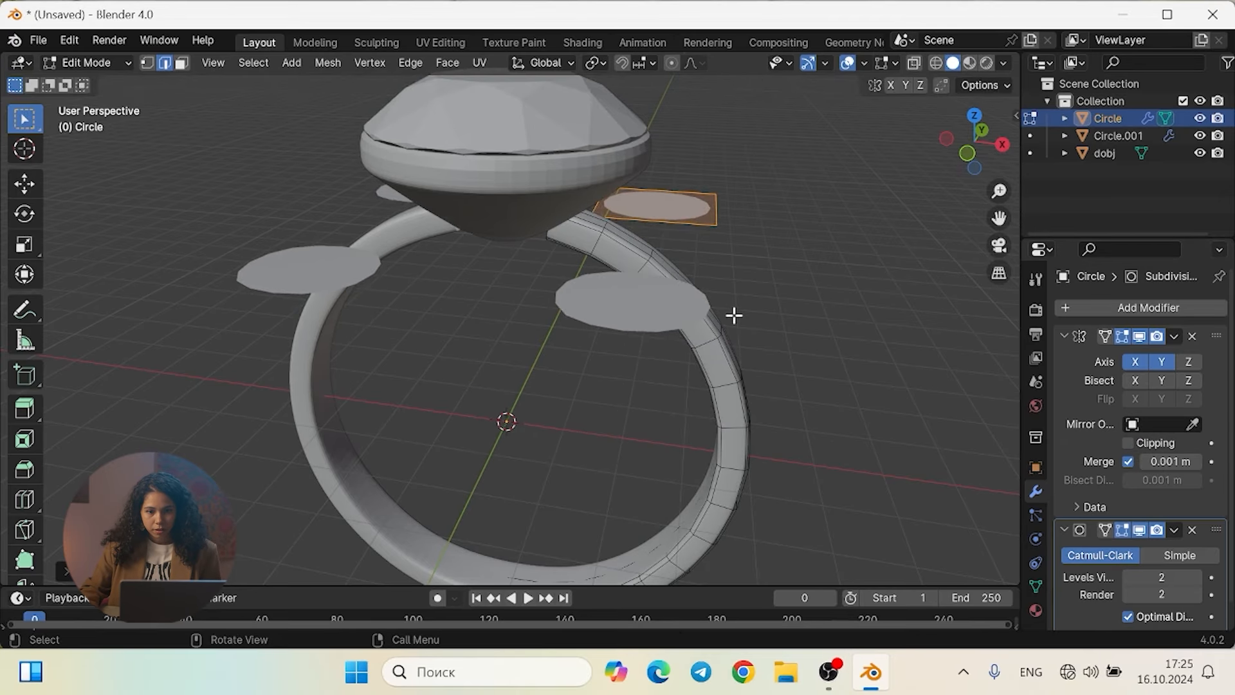
Try moving the plane closer to the band beside the diamond in the top view, and undo the move
{"action": "key", "text": "KP_7"}
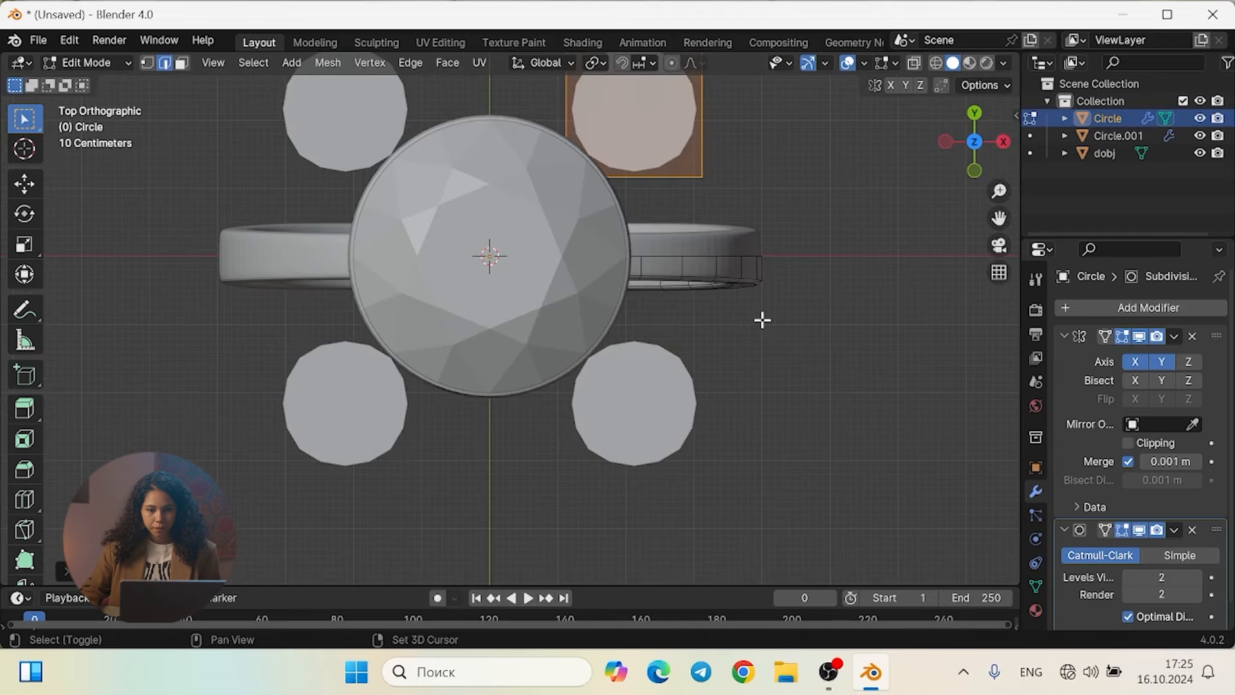
{"action": "middle_click_drag", "start_coordinate": [760, 320], "coordinate": [684, 441], "text": "shift"}
{"action": "scroll", "coordinate": [686, 436], "scroll_direction": "down", "scroll_amount": 1}
{"action": "middle_click_drag", "start_coordinate": [665, 530], "coordinate": [647, 441], "text": "shift"}
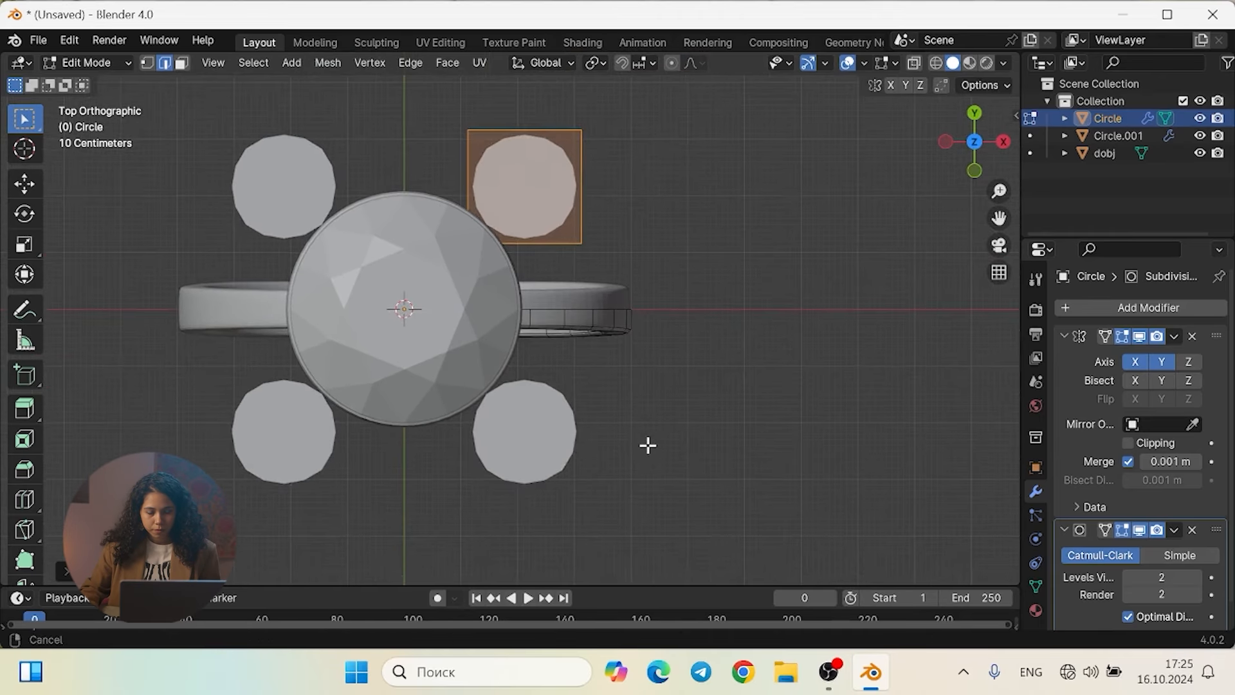
{"action": "scroll", "coordinate": [645, 442], "scroll_direction": "up", "scroll_amount": 2}
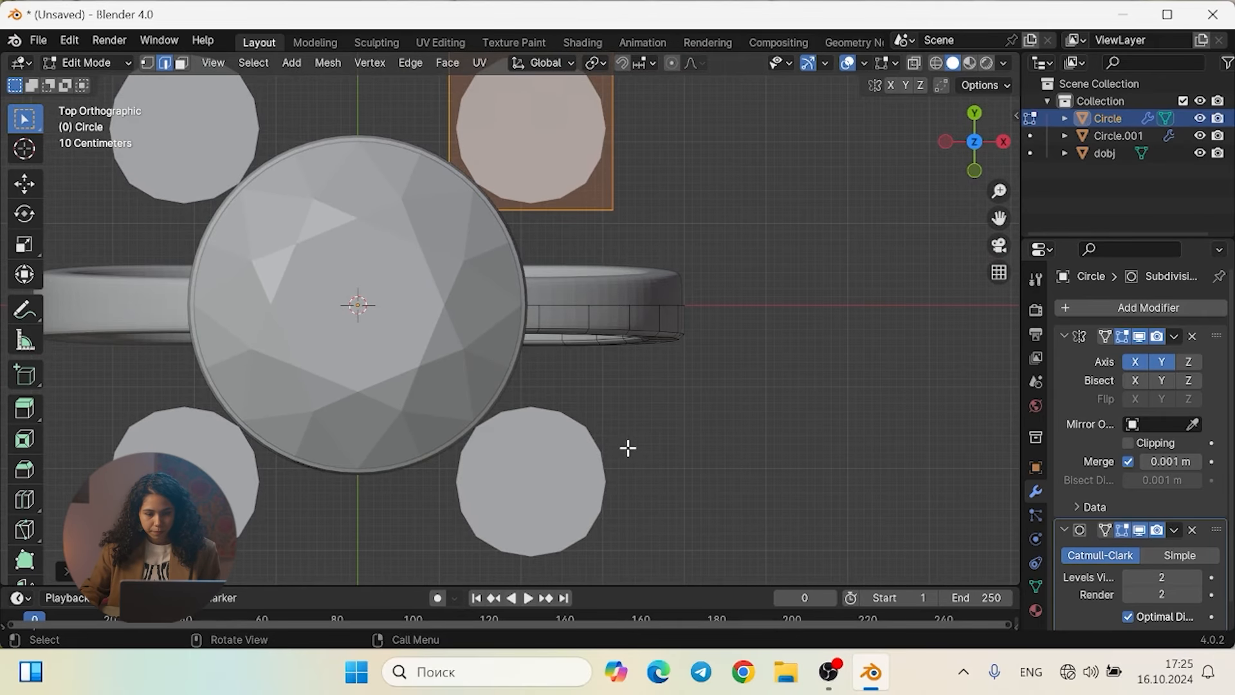
{"action": "key", "text": "g"}
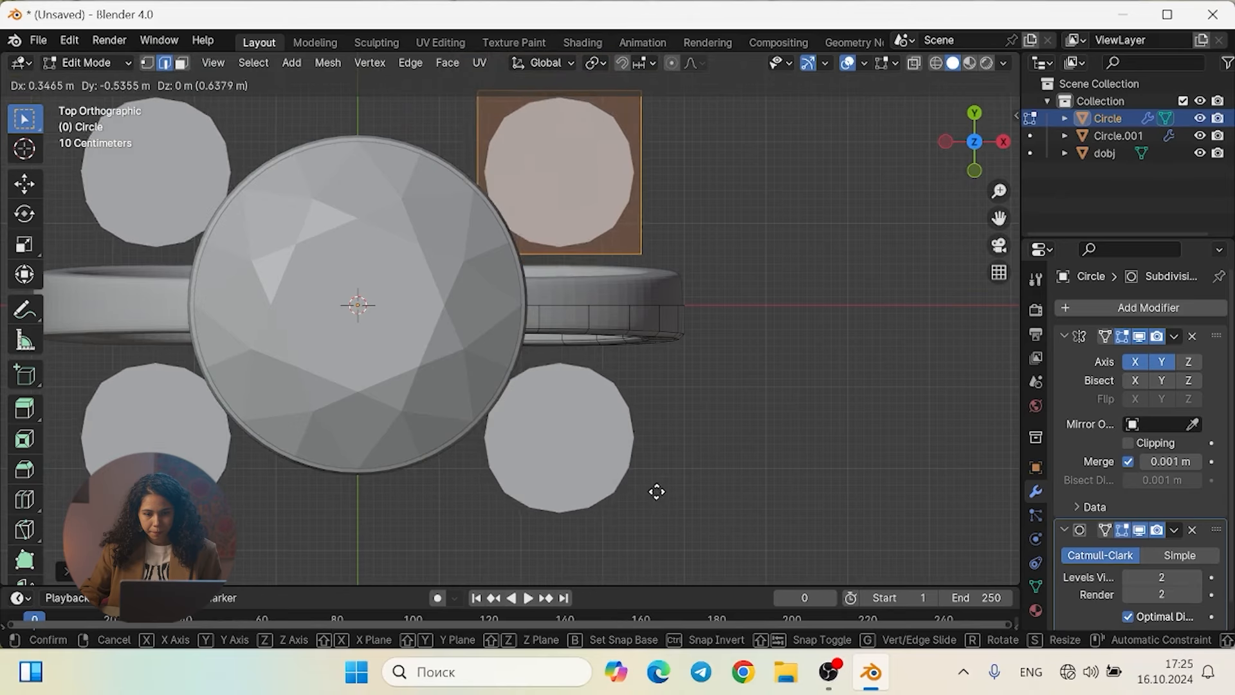
{"action": "left_click", "coordinate": [681, 520]}
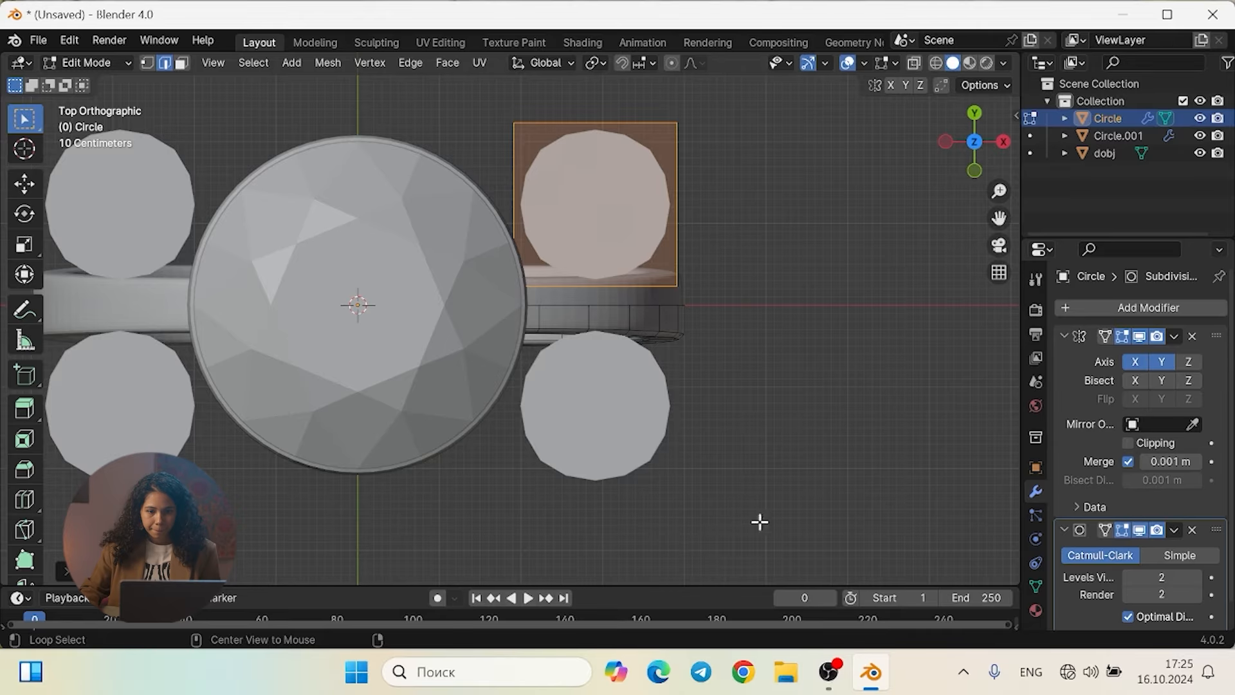
{"action": "middle_click_drag", "start_coordinate": [783, 452], "coordinate": [675, 539], "text": "alt"}
{"action": "middle_click_drag", "start_coordinate": [735, 390], "coordinate": [731, 471], "text": "alt"}
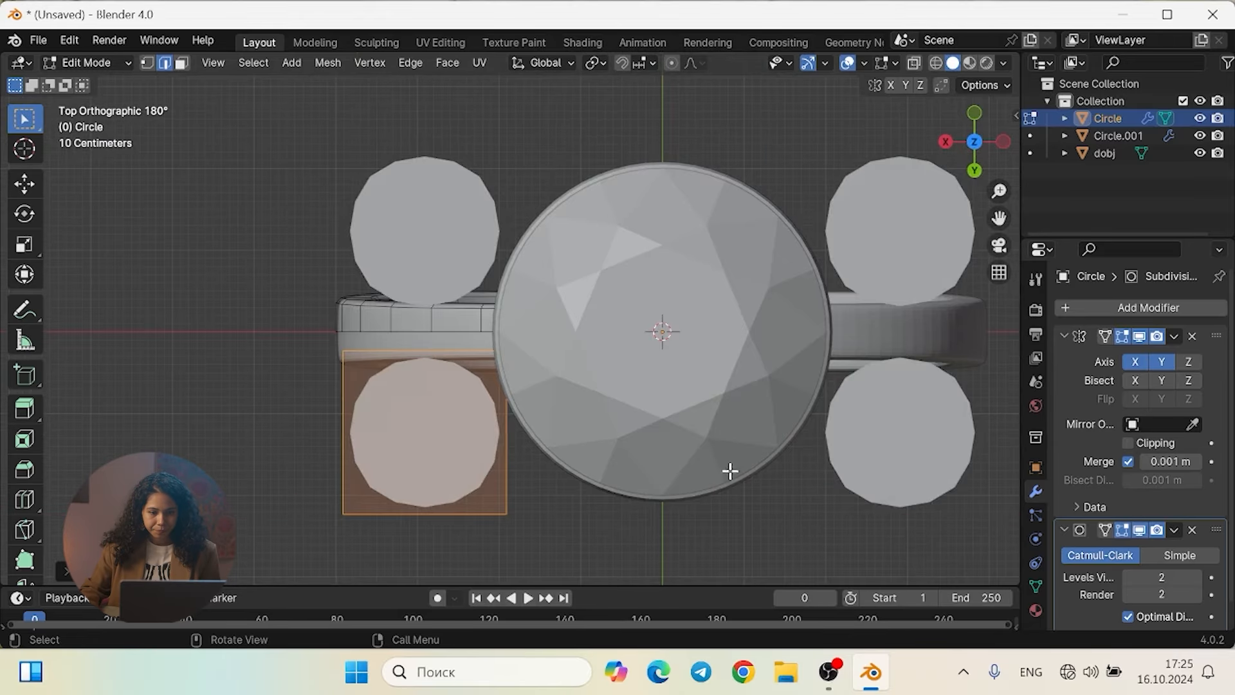
{"action": "scroll", "coordinate": [478, 462], "scroll_direction": "up", "scroll_amount": 1}
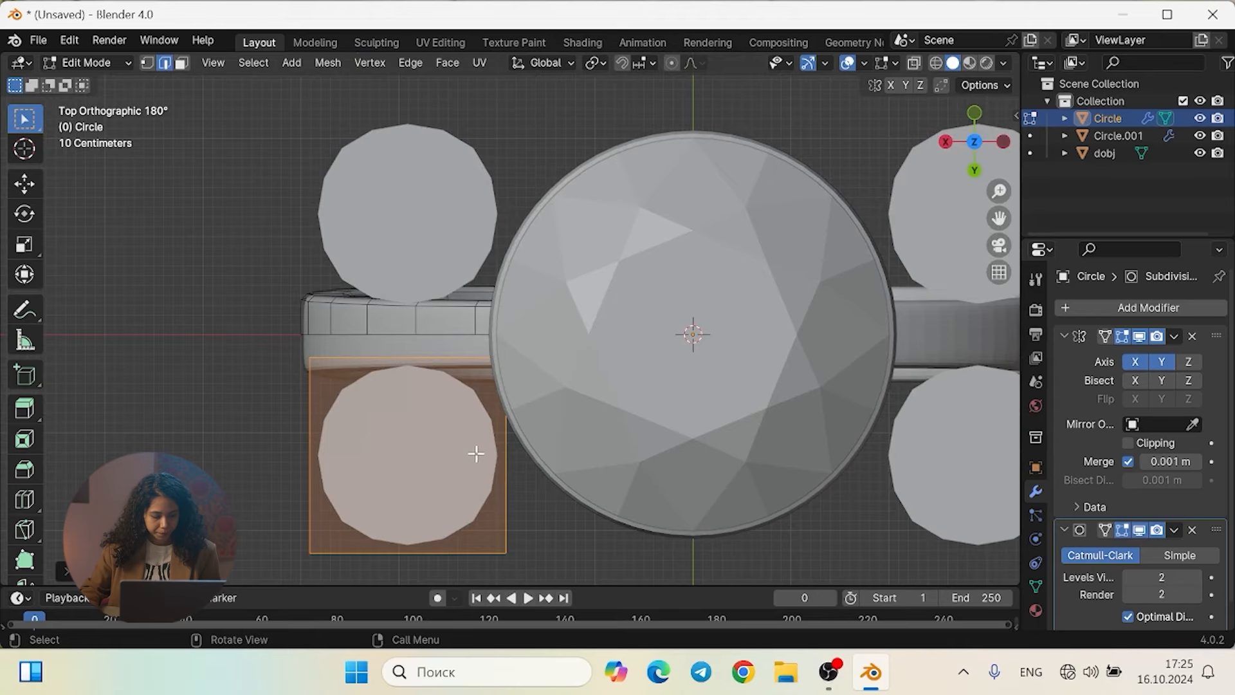
{"action": "key", "text": "ctrl+z"}
Move the plane to the front side of the band beside the diamond and shrink it to about a quarter of its size
{"action": "middle_click_drag", "start_coordinate": [474, 455], "coordinate": [770, 474], "text": "alt"}
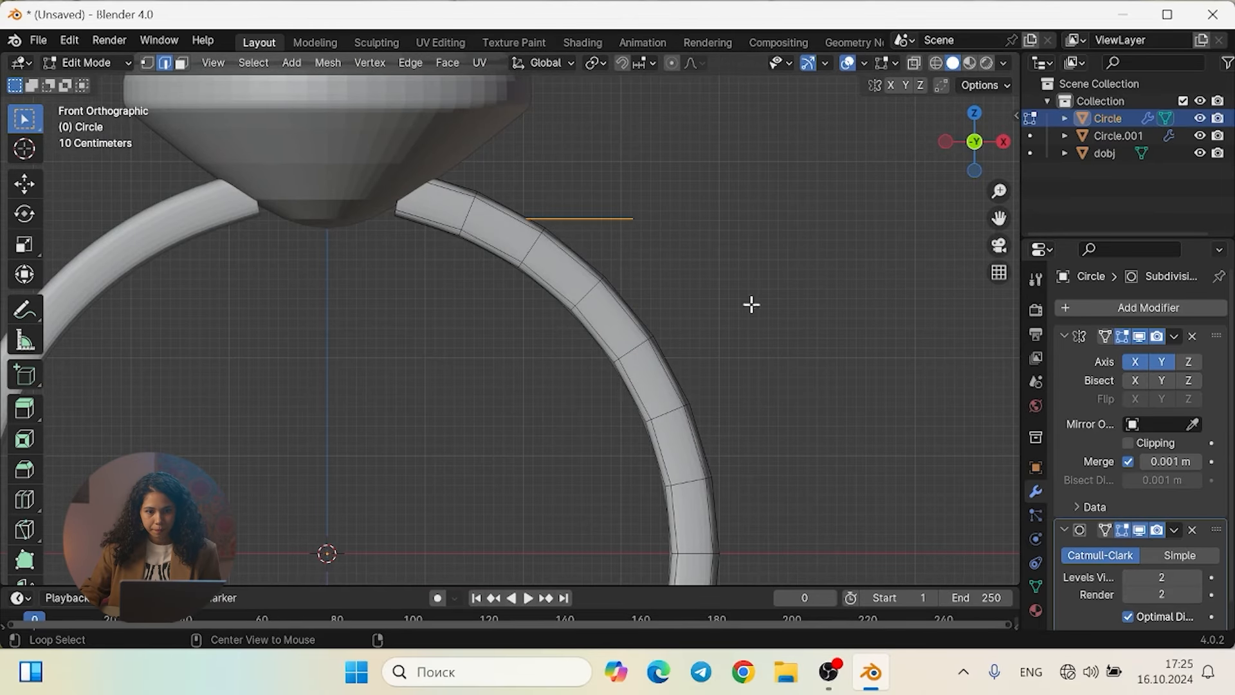
{"action": "middle_click_drag", "start_coordinate": [750, 303], "coordinate": [739, 413], "text": "alt"}
{"action": "key", "text": "g"}
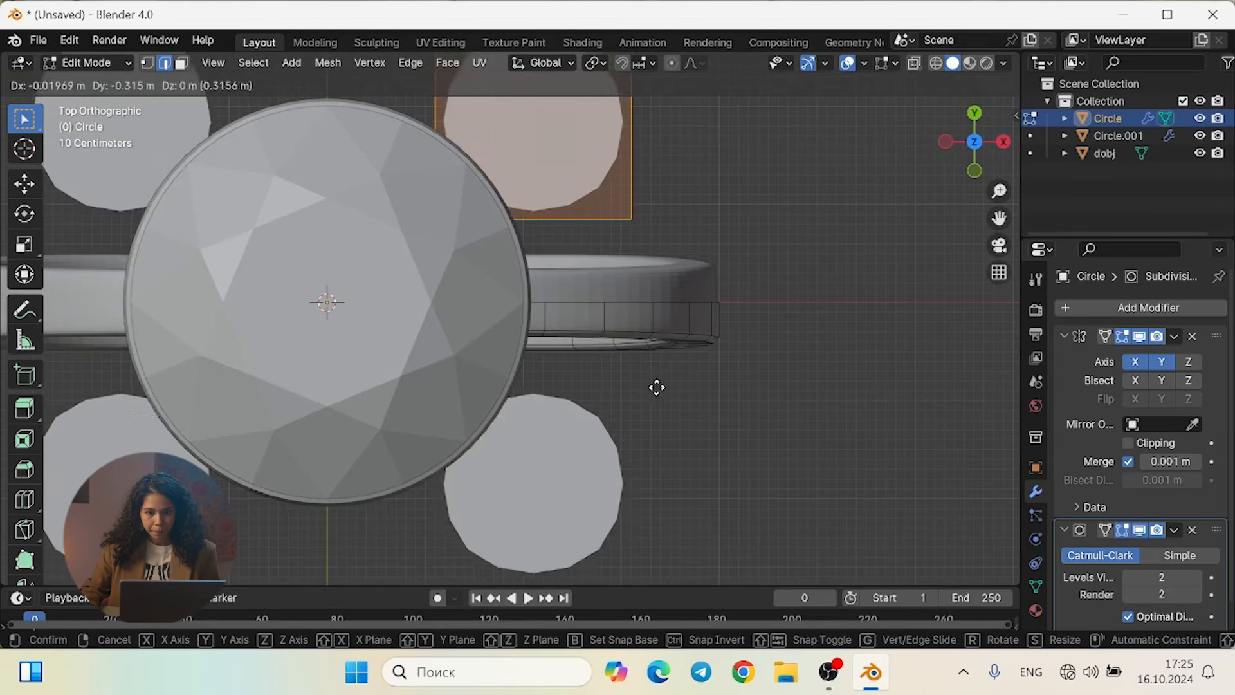
{"action": "left_click", "coordinate": [744, 157]}
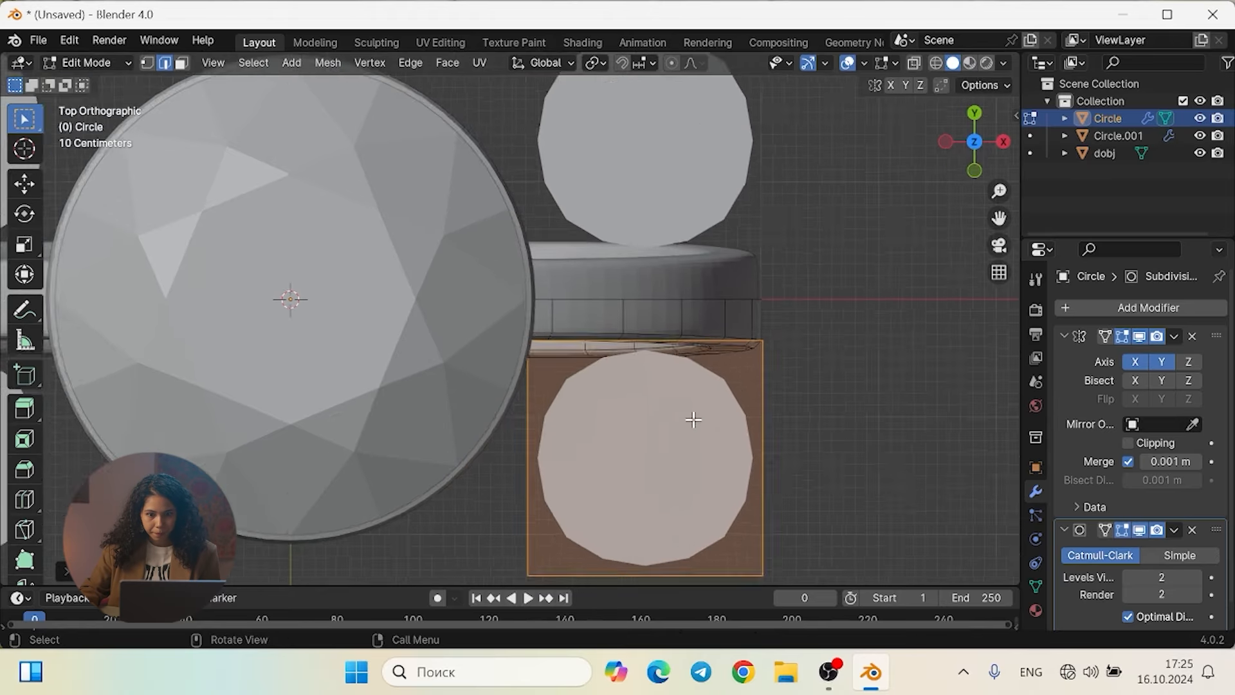
{"action": "scroll", "coordinate": [695, 421], "scroll_direction": "up", "scroll_amount": 4}
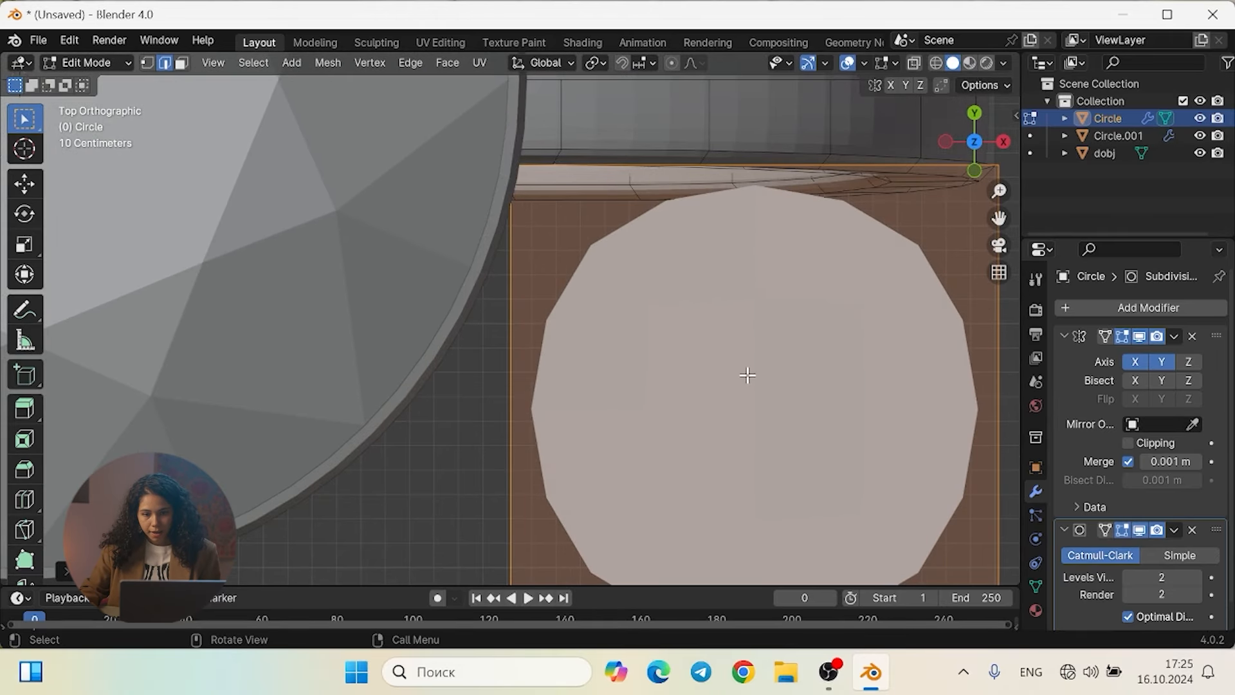
{"action": "key", "text": "s"}
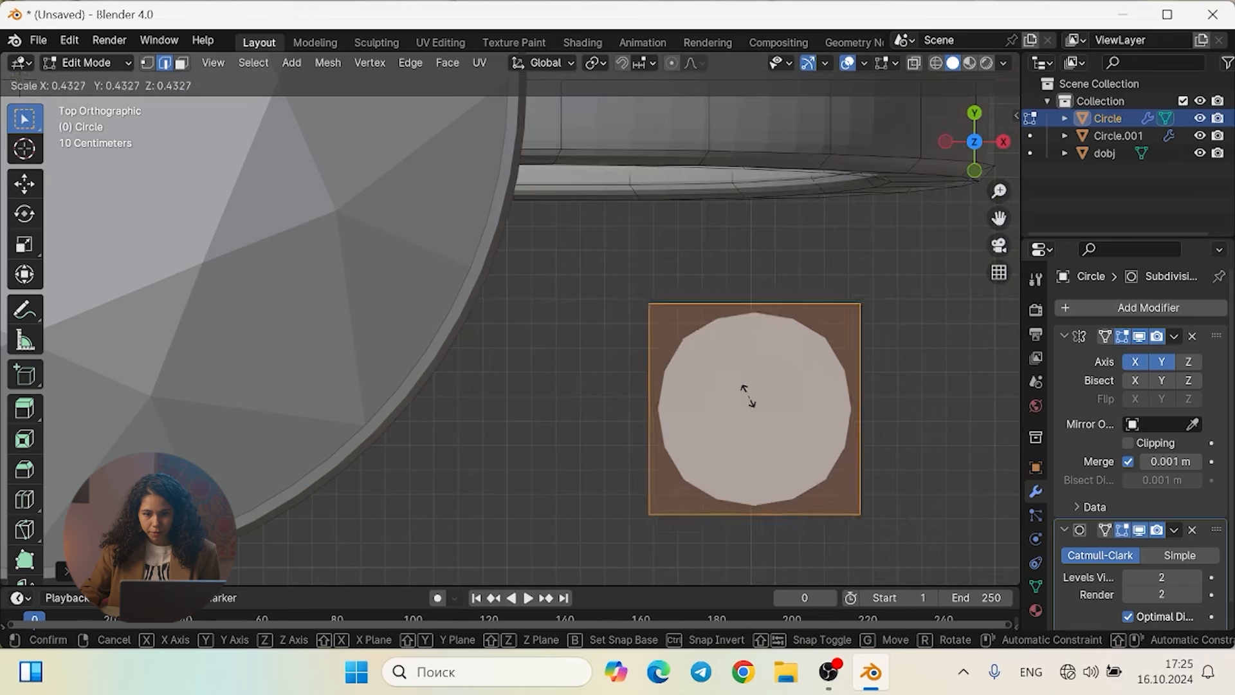
{"action": "left_click", "coordinate": [747, 403]}
Reposition the small plane toward the band's upper right part, lowering it about 1 m onto the band in the front view
{"action": "middle_click_drag", "start_coordinate": [809, 349], "coordinate": [734, 247], "text": "shift"}
{"action": "middle_click_drag", "start_coordinate": [753, 375], "coordinate": [684, 373], "text": "alt"}
{"action": "key", "text": "g"}
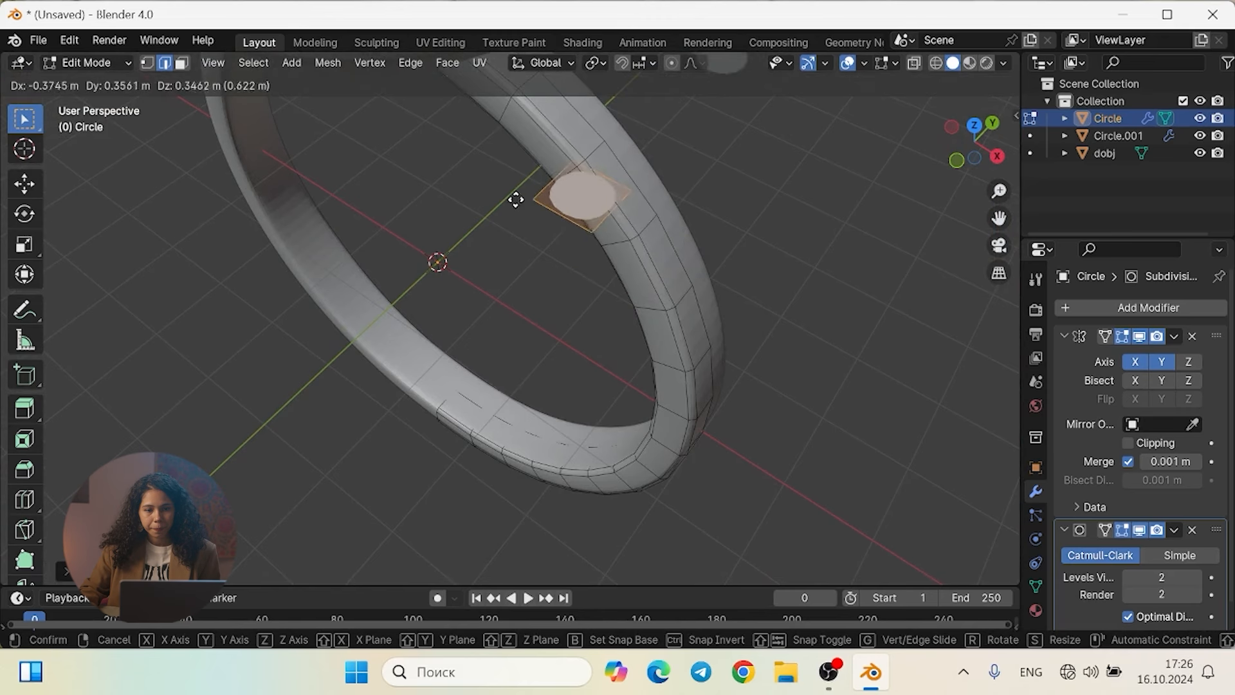
{"action": "left_click", "coordinate": [452, 163]}
{"action": "middle_click_drag", "start_coordinate": [502, 201], "coordinate": [667, 287]}
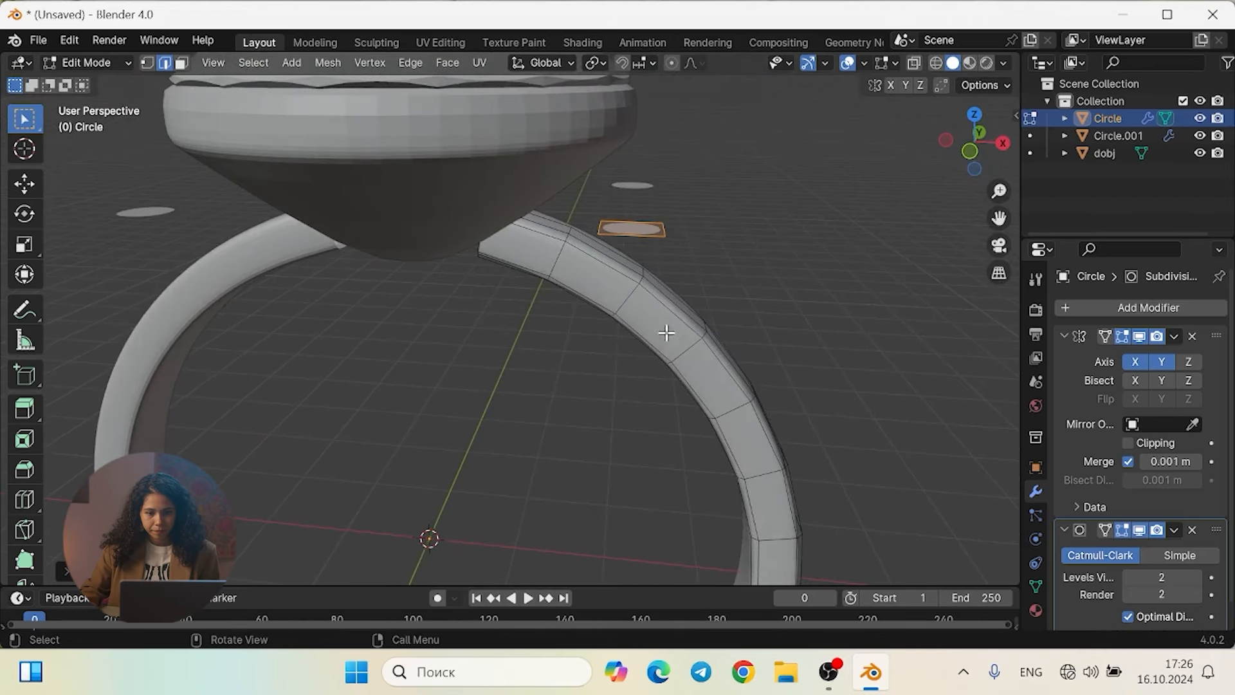
{"action": "middle_click_drag", "start_coordinate": [673, 345], "coordinate": [719, 285], "text": "shift"}
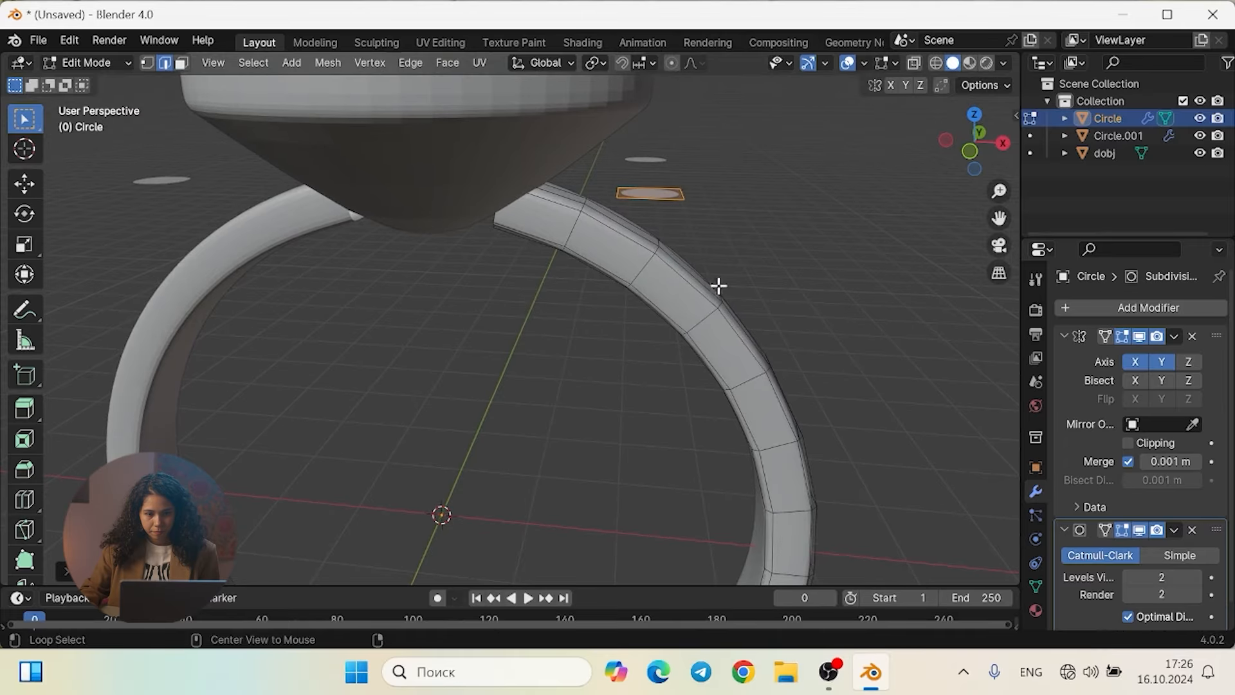
{"action": "key", "text": "KP_1"}
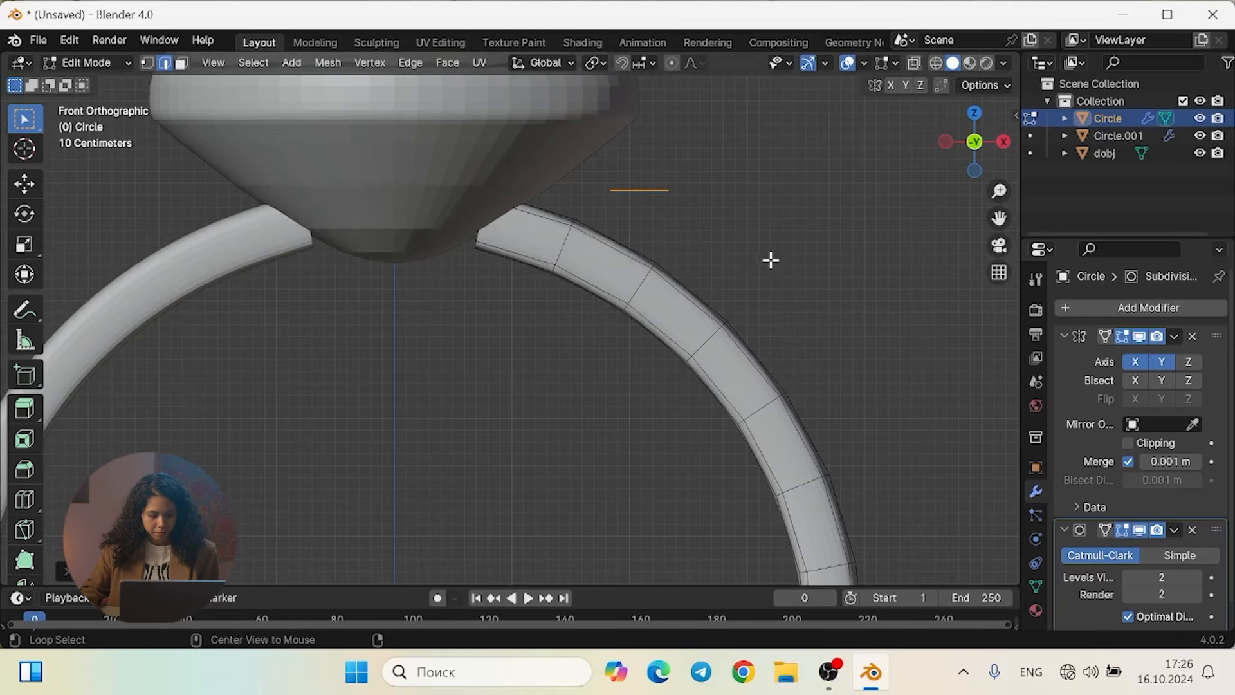
{"action": "key", "text": "g"}
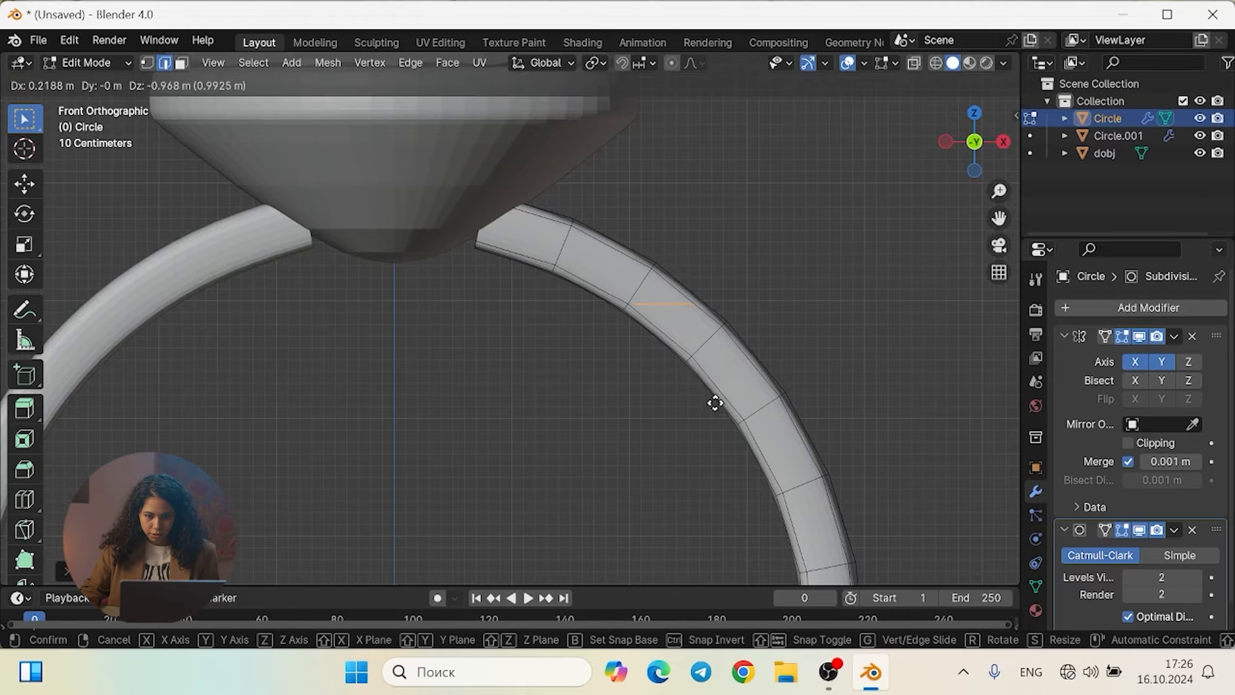
{"action": "left_click", "coordinate": [710, 403]}
Rotate the plane so it stands across the band's curve and scale it to about 0.7 to fit within the band's width
{"action": "scroll", "coordinate": [668, 334], "scroll_direction": "up", "scroll_amount": 5}
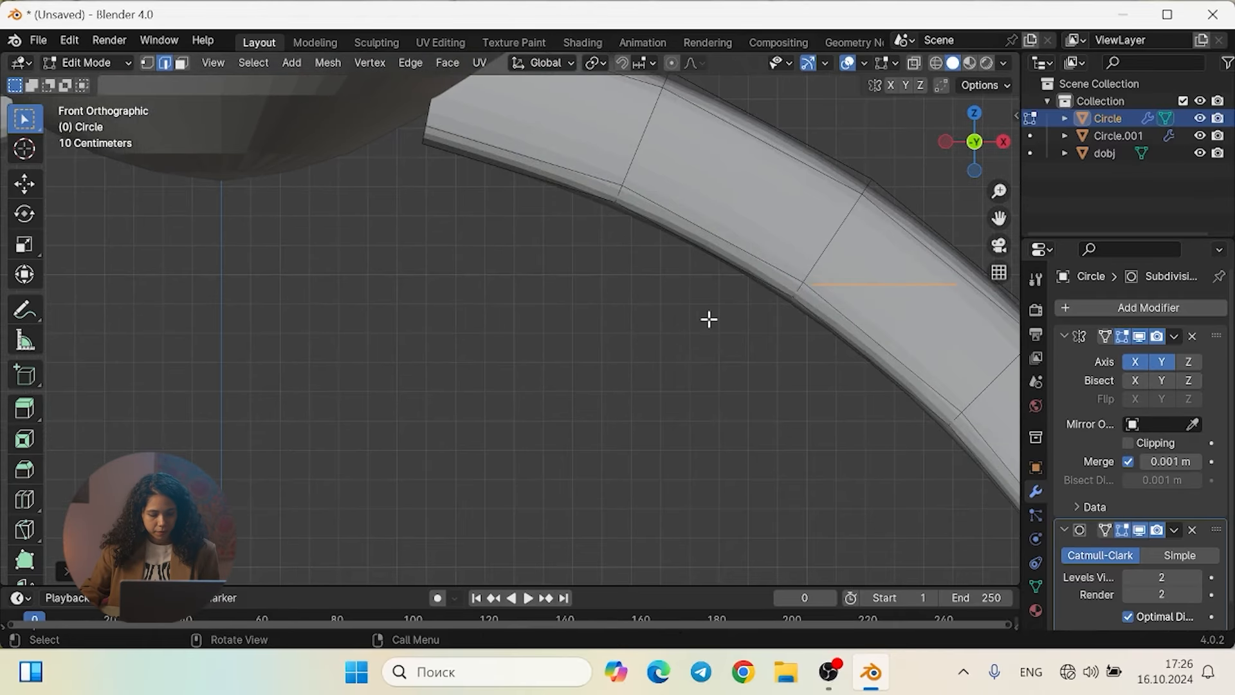
{"action": "middle_click_drag", "start_coordinate": [709, 319], "coordinate": [538, 322], "text": "shift"}
{"action": "key", "text": "r"}
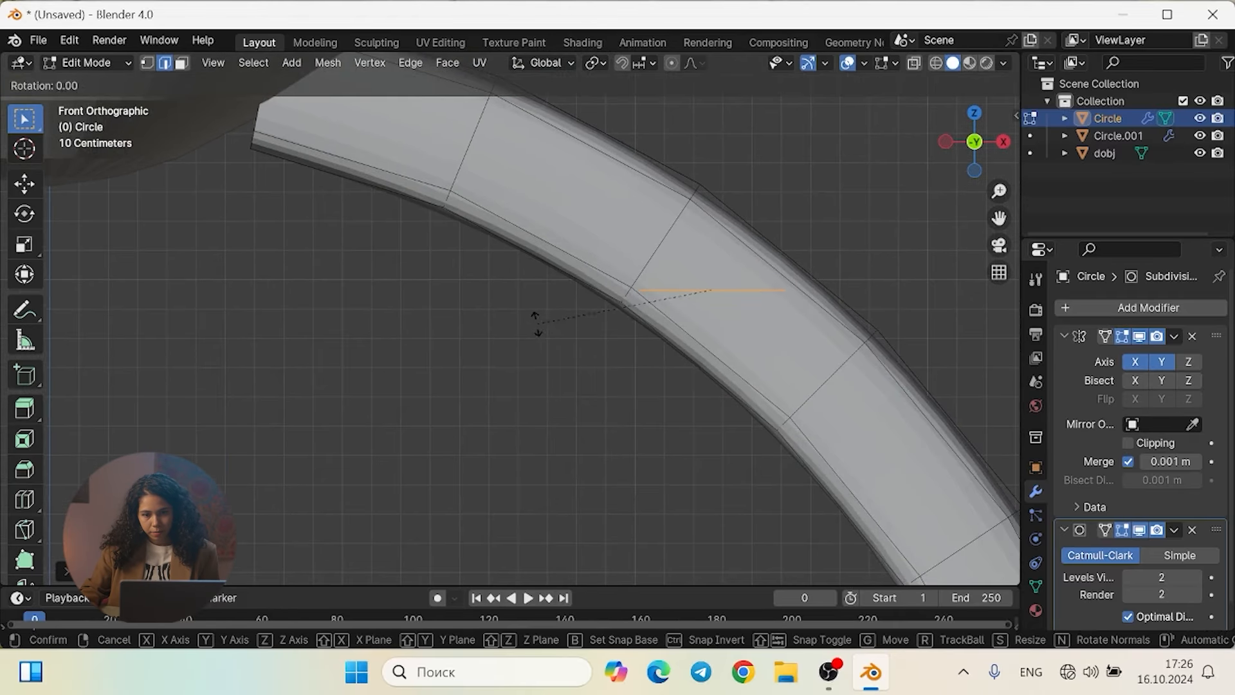
{"action": "left_click", "coordinate": [656, 399]}
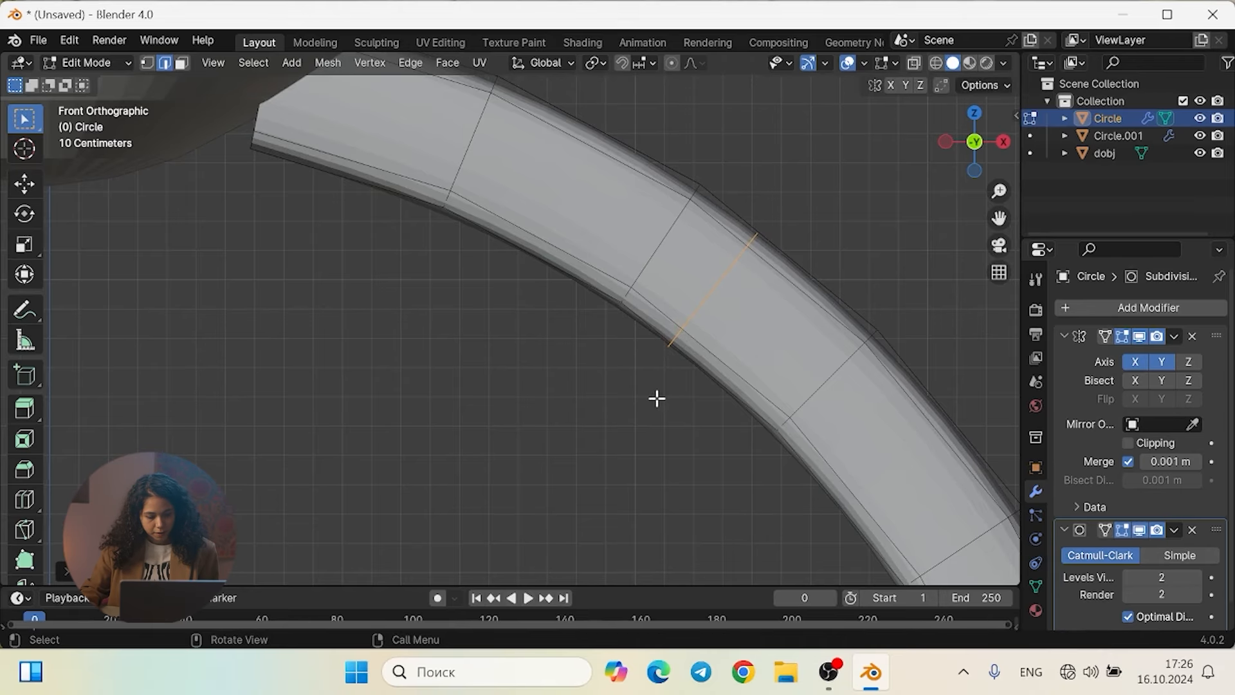
{"action": "key", "text": "s"}
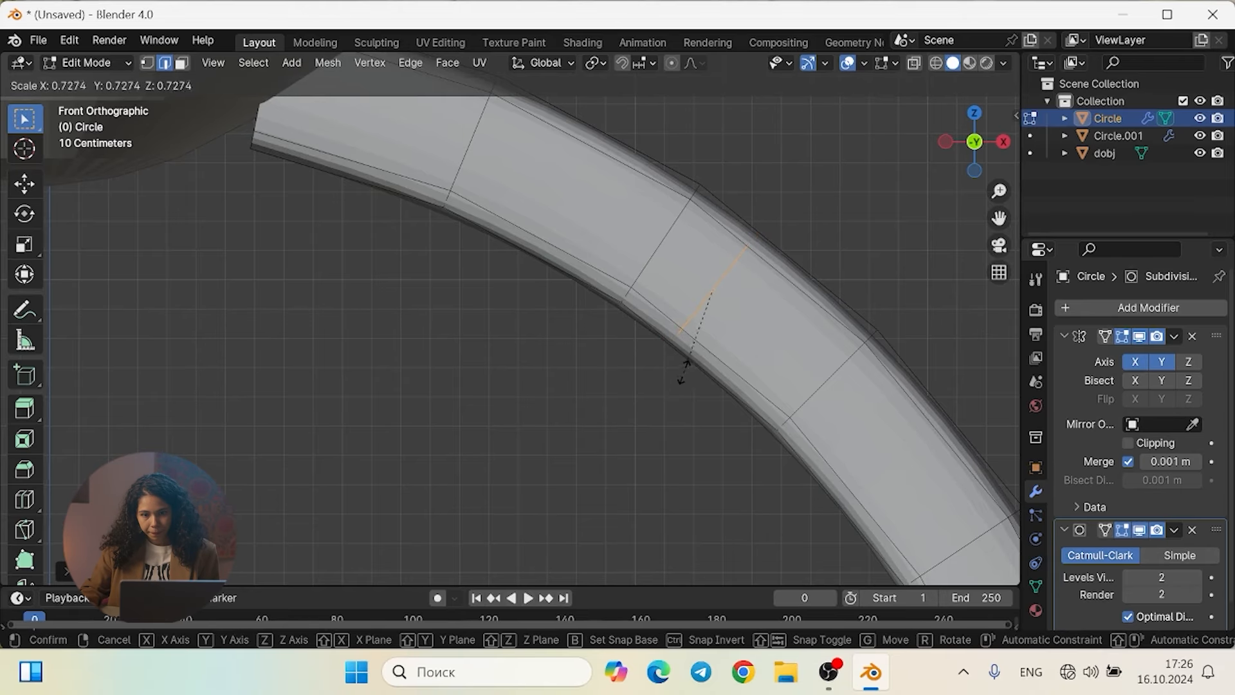
{"action": "left_click", "coordinate": [687, 365]}
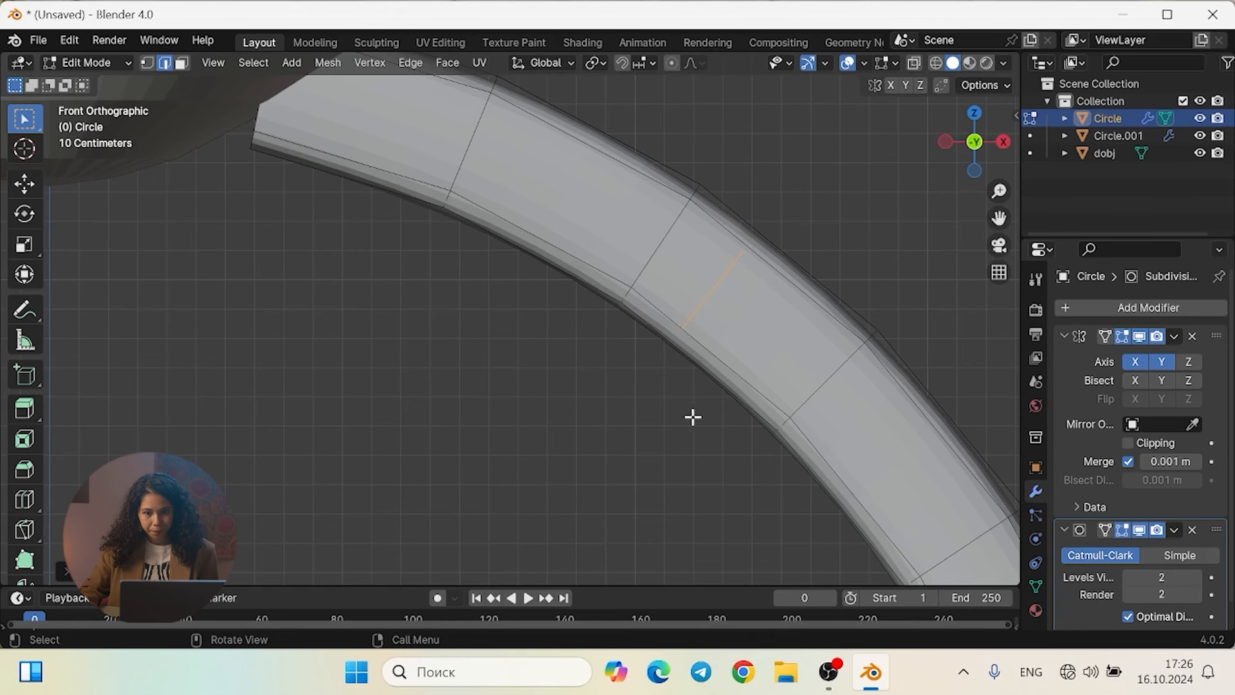
Try extruding the plane along the band, cancel the extrusion, and set the Subdivision modifier's viewport level to 1
{"action": "key", "text": "KP_3"}
{"action": "key", "text": "KP_1"}
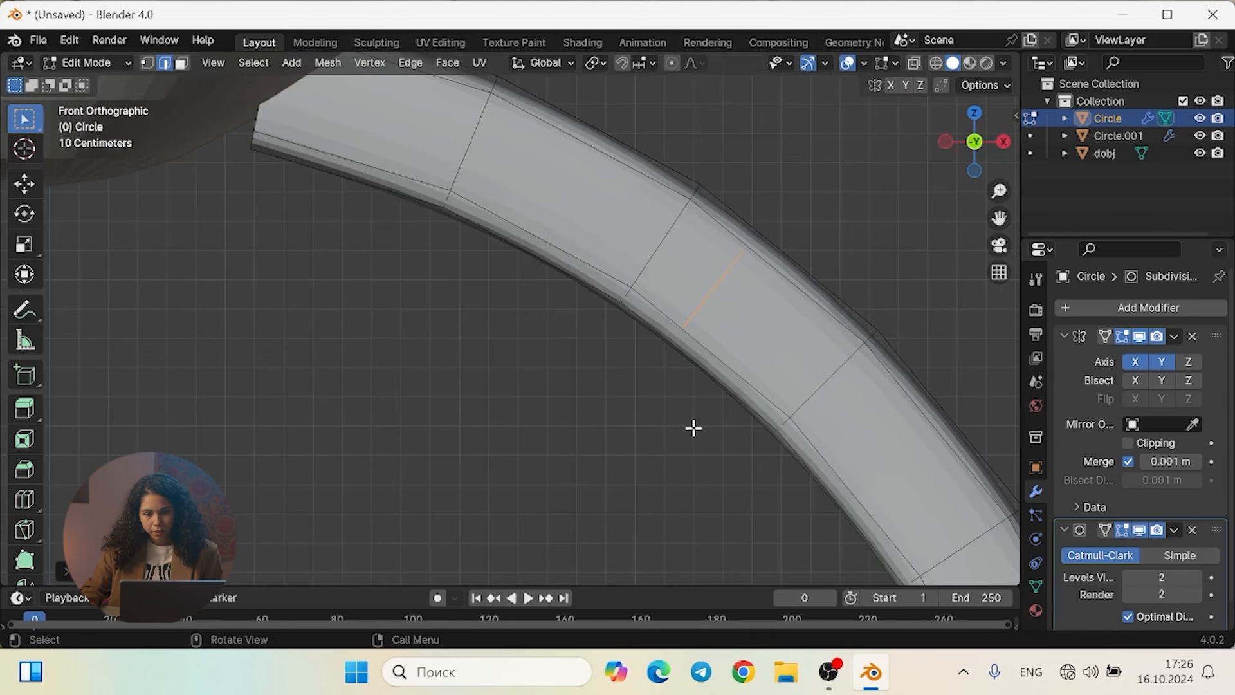
{"action": "key", "text": "e"}
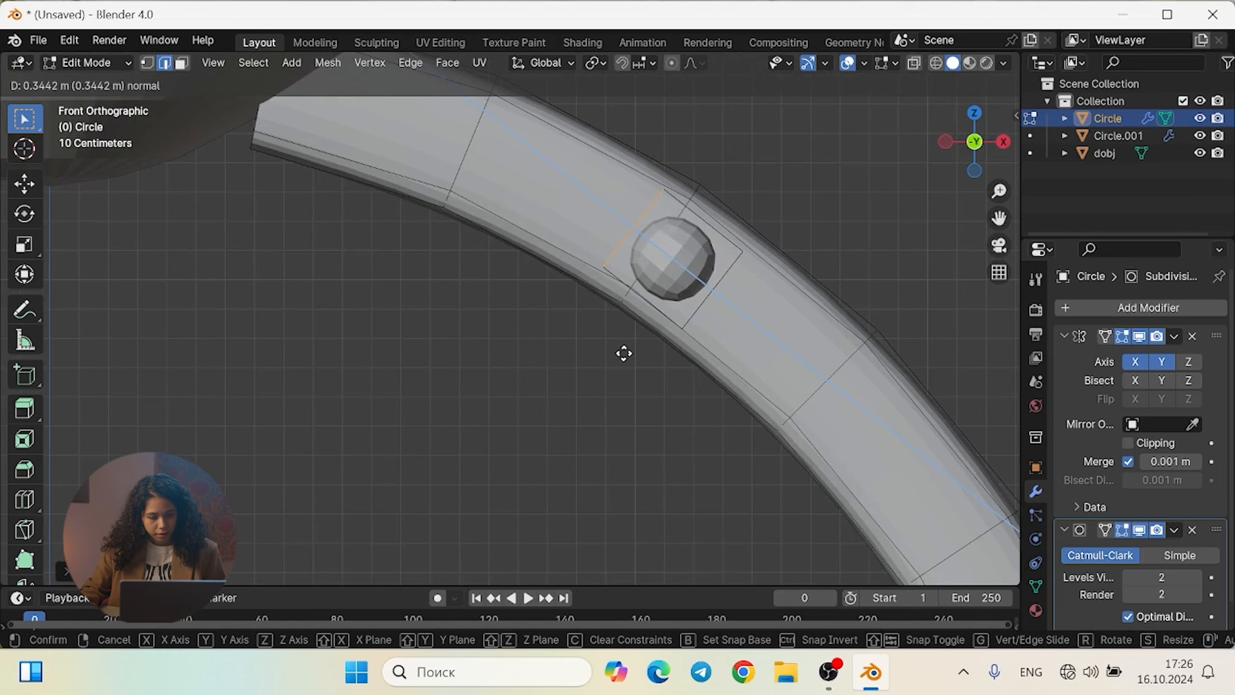
{"action": "key", "text": "Escape"}
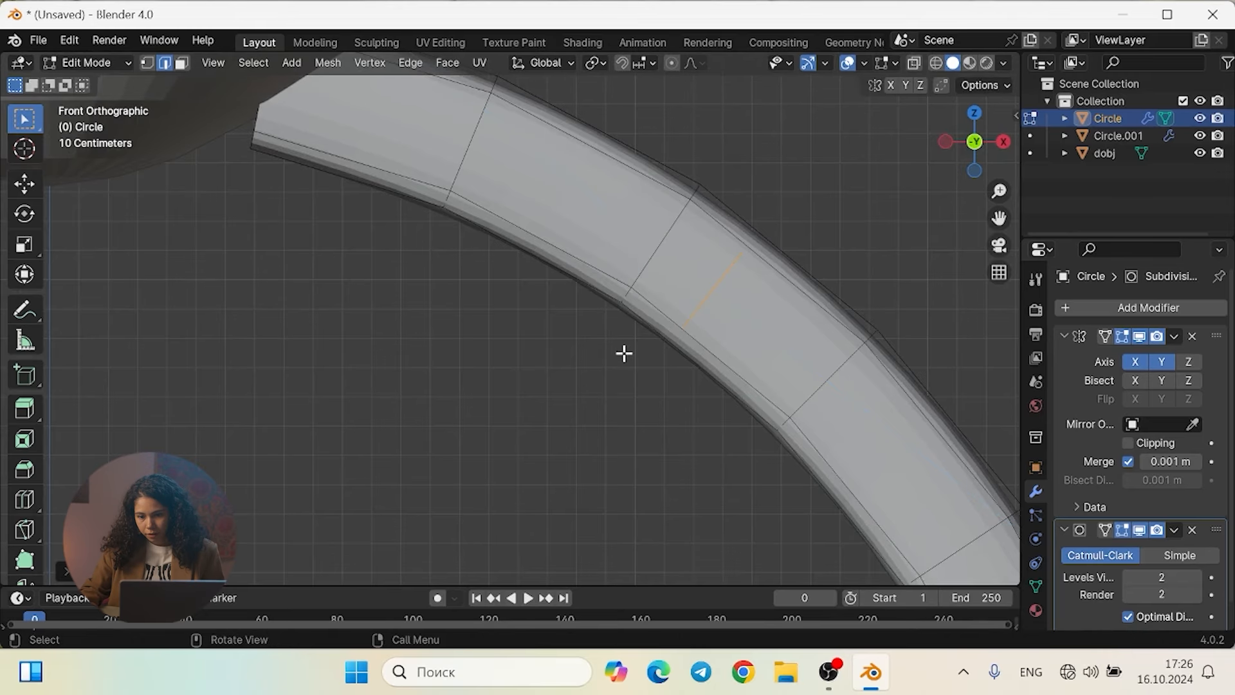
{"action": "scroll", "coordinate": [1202, 570], "scroll_direction": "down", "scroll_amount": 1}
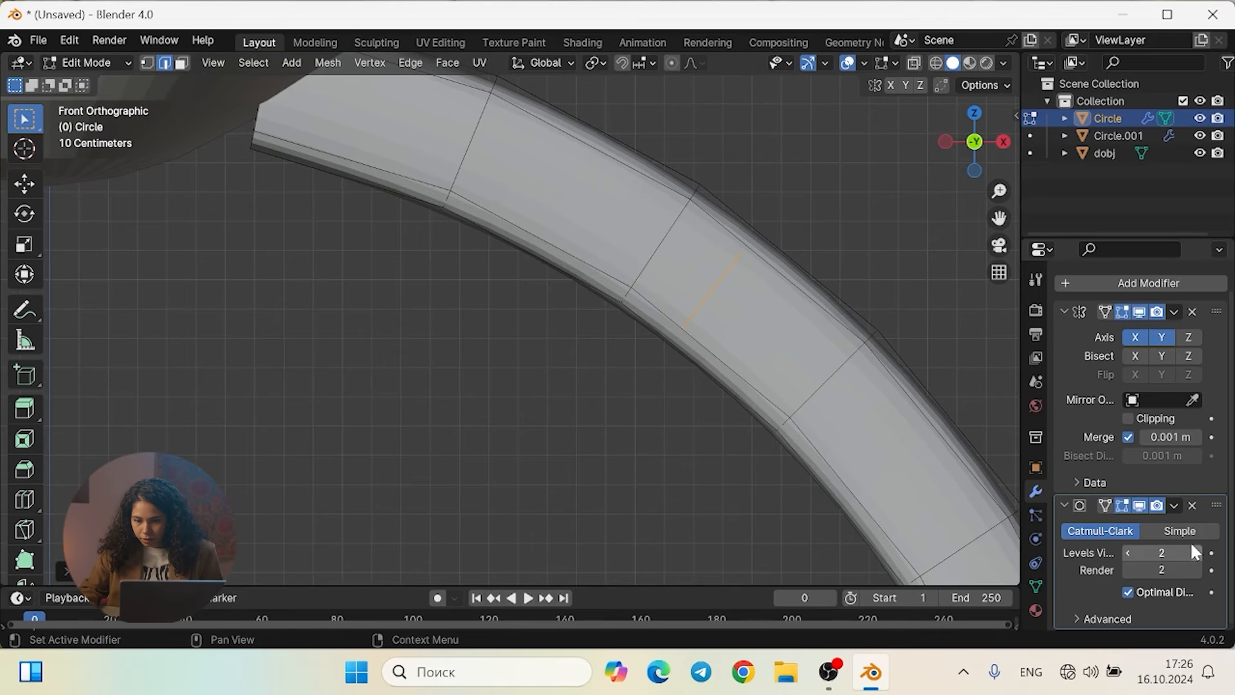
{"action": "left_click", "coordinate": [1128, 552]}
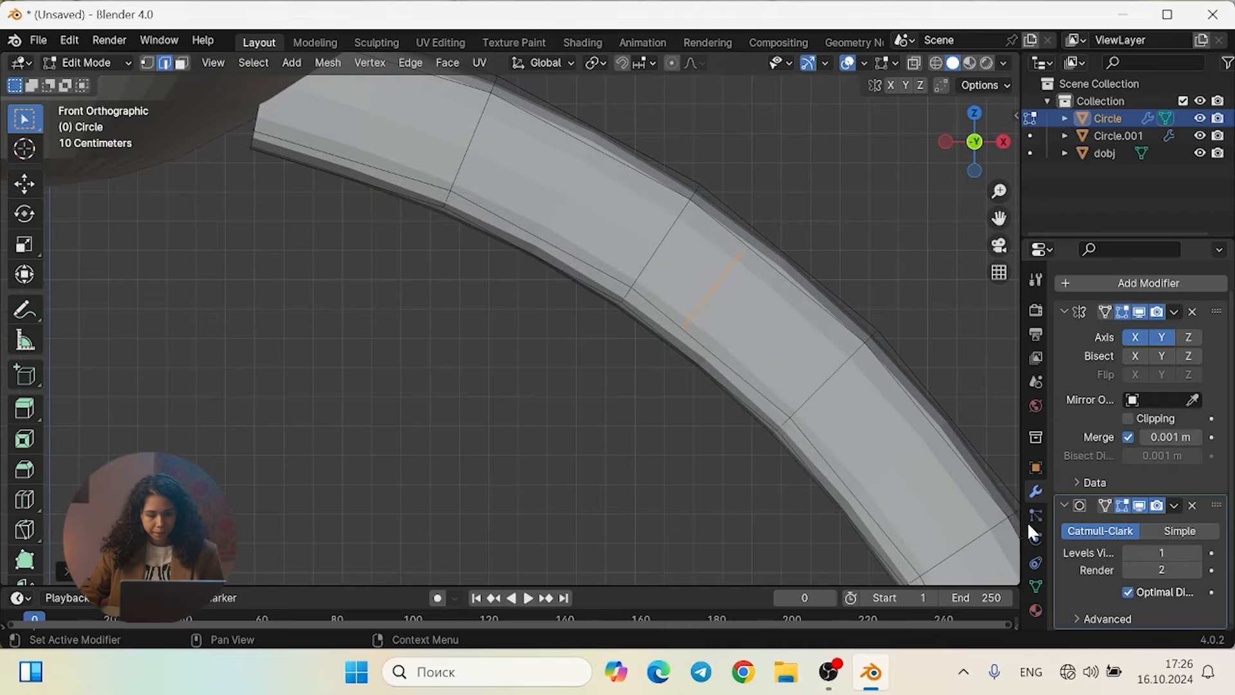
Extrude the plane about 0.45 m along the band toward the diamond and rotate the new end to follow the curve
{"action": "key", "text": "e"}
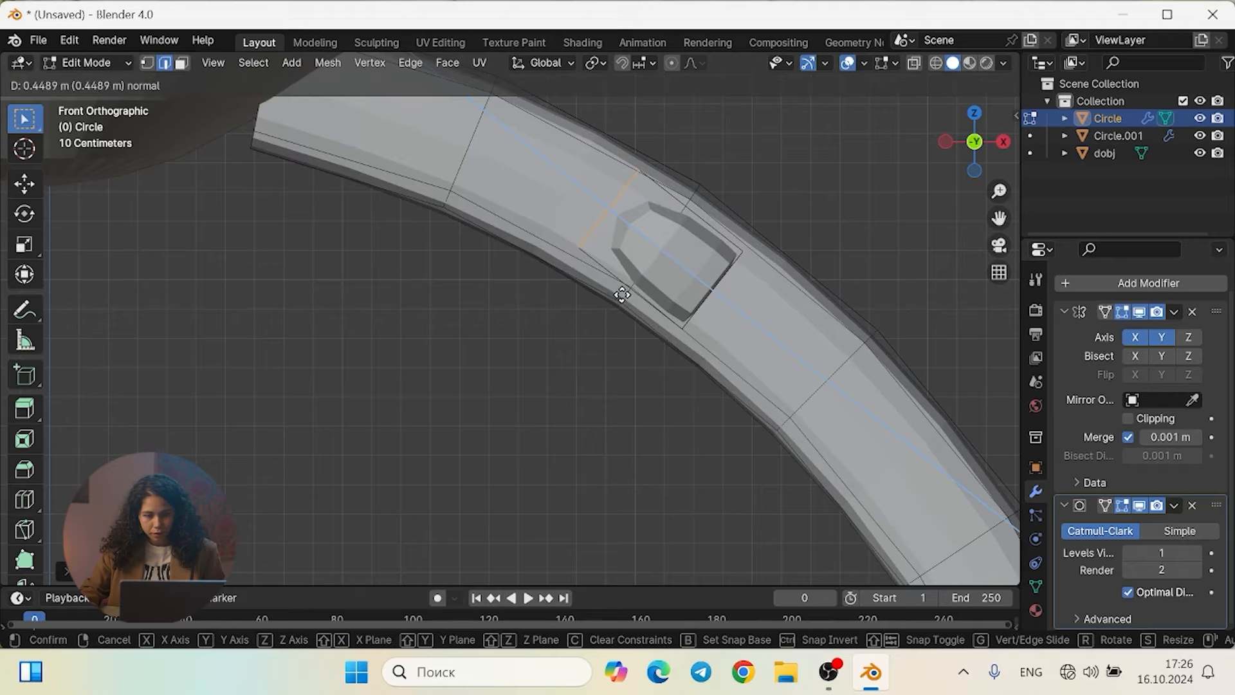
{"action": "left_click", "coordinate": [620, 291]}
{"action": "key", "text": "r"}
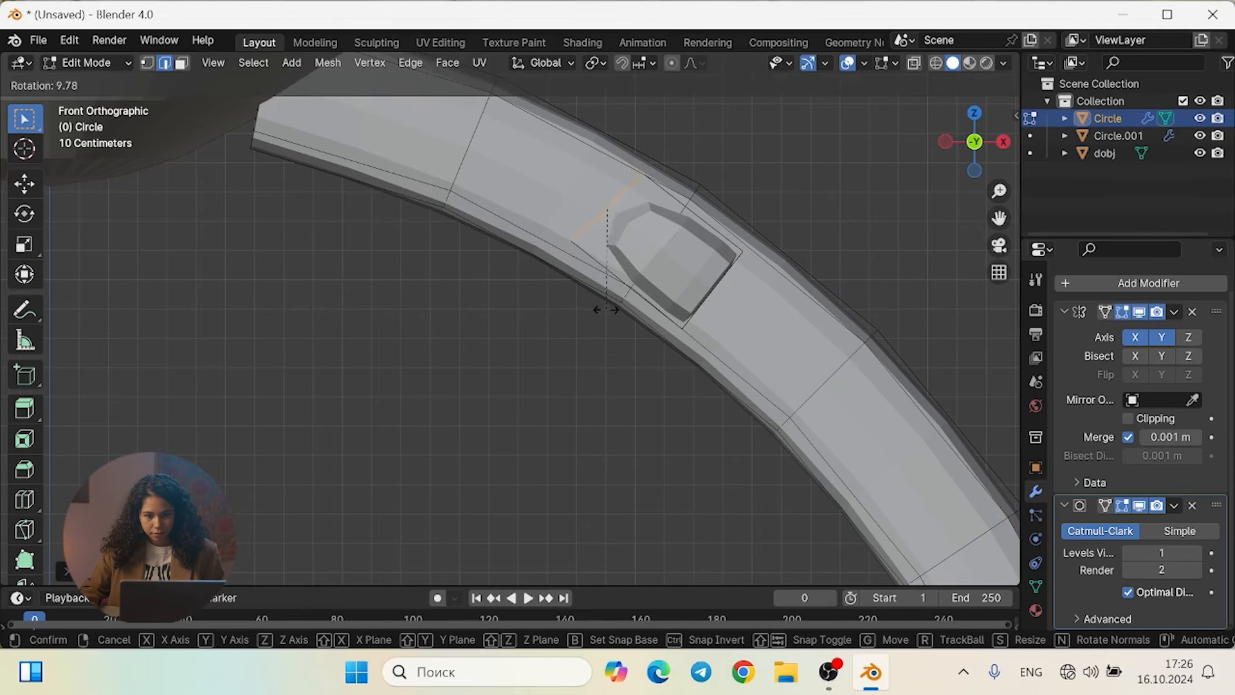
{"action": "left_click", "coordinate": [630, 269]}
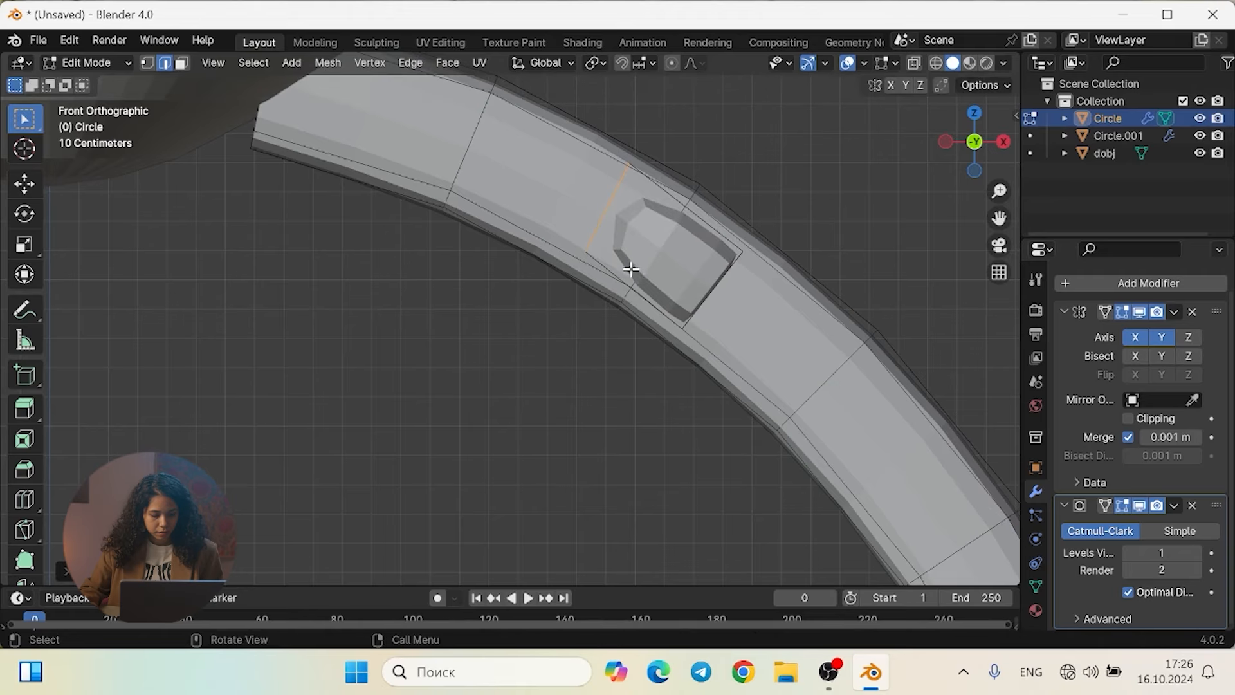
Extrude a second segment about 0.64 m toward the diamond and turn its end face to match the band's curvature
{"action": "key", "text": "e"}
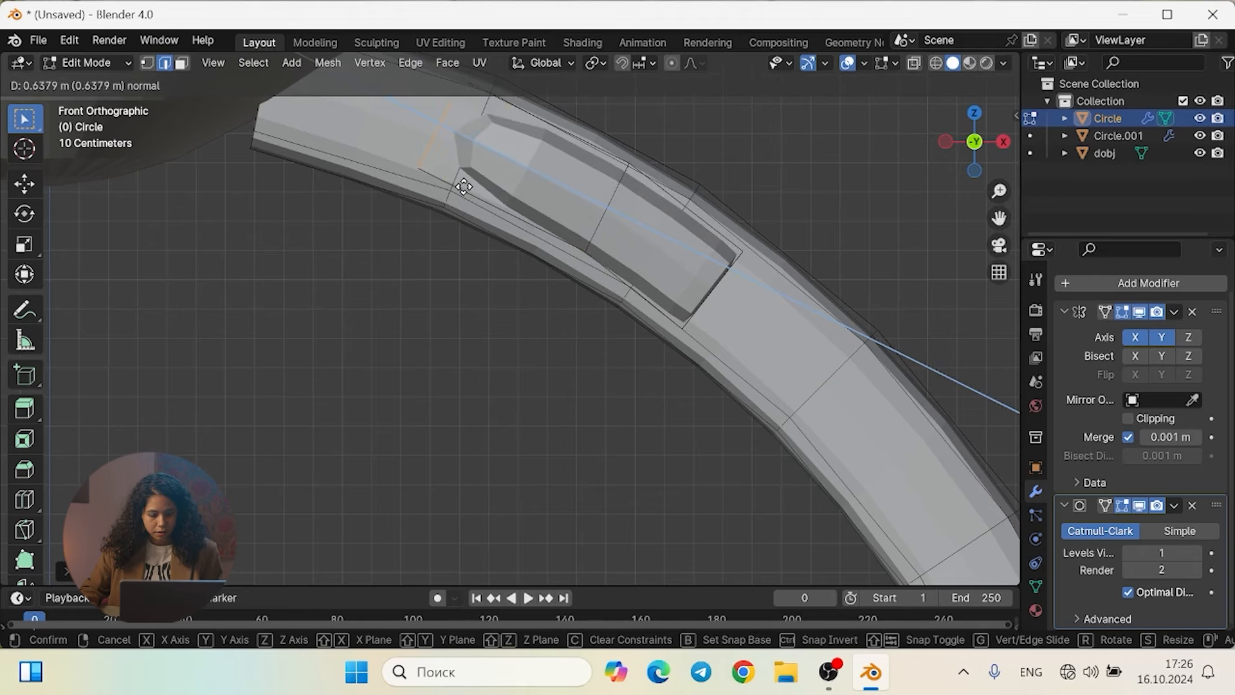
{"action": "left_click", "coordinate": [463, 186]}
{"action": "key", "text": "r"}
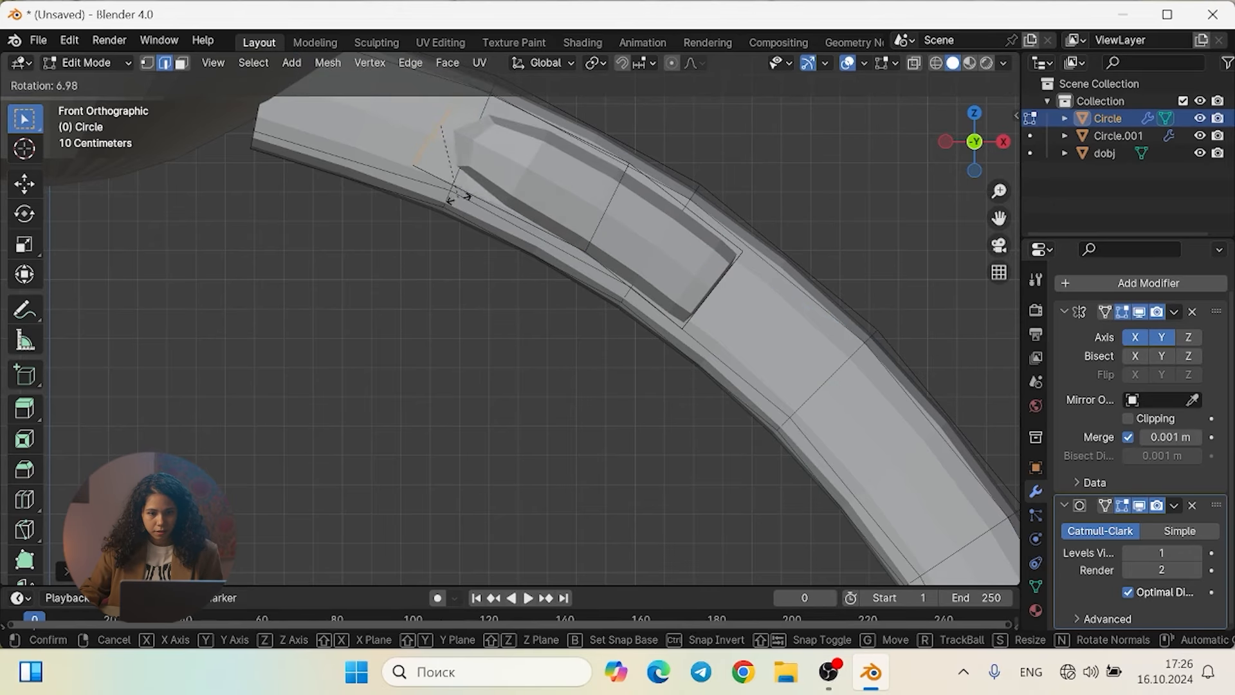
{"action": "left_click", "coordinate": [499, 217]}
Extrude a third segment of the side piece about 0.5 m toward the diamond and rotate its end face upright
{"action": "middle_click_drag", "start_coordinate": [501, 219], "coordinate": [638, 430], "text": "shift"}
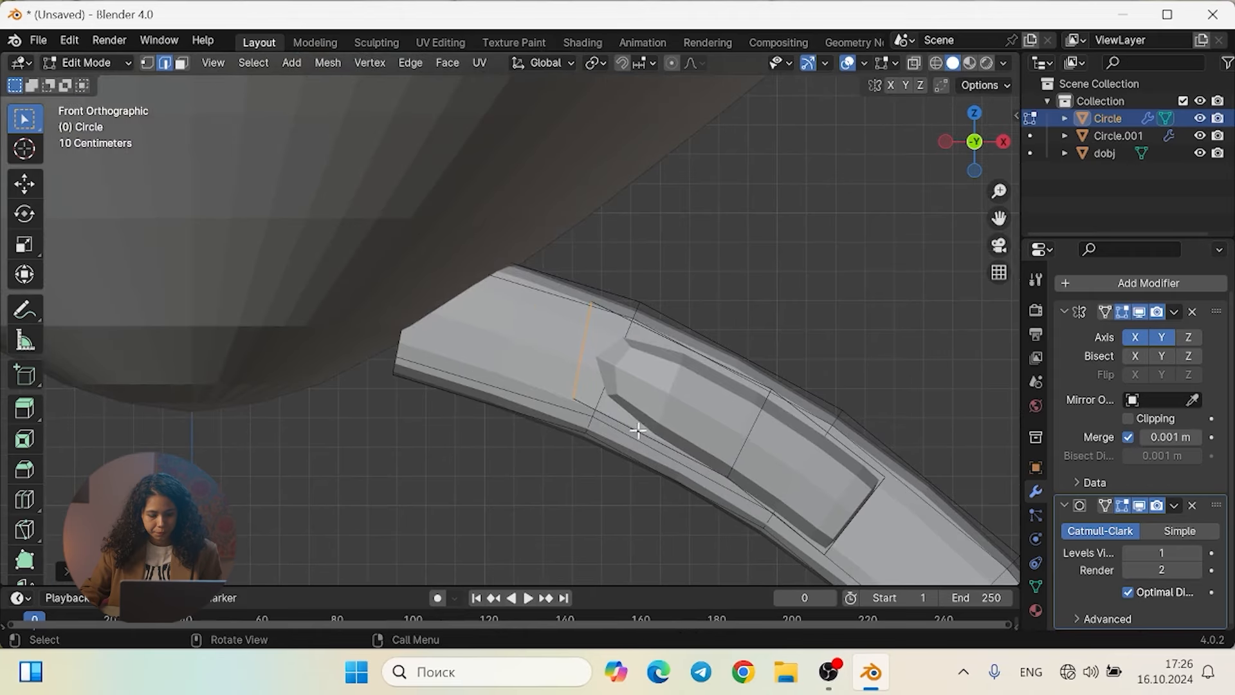
{"action": "key", "text": "e"}
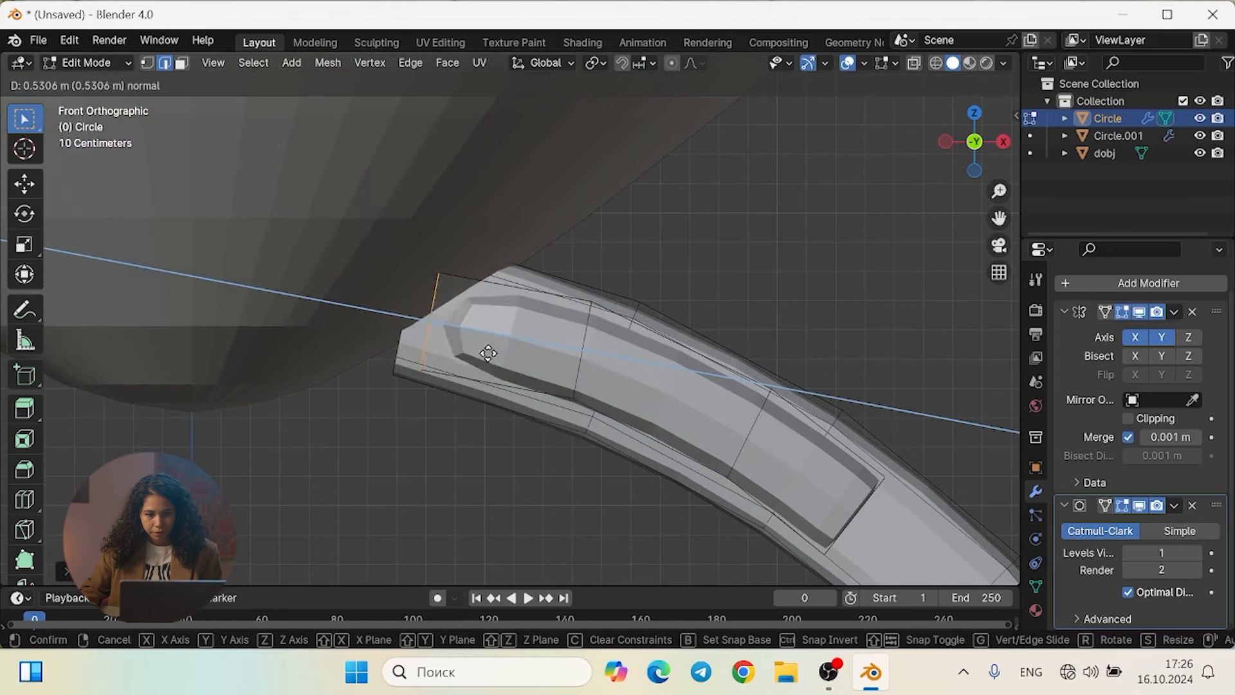
{"action": "left_click", "coordinate": [514, 357]}
{"action": "key", "text": "r"}
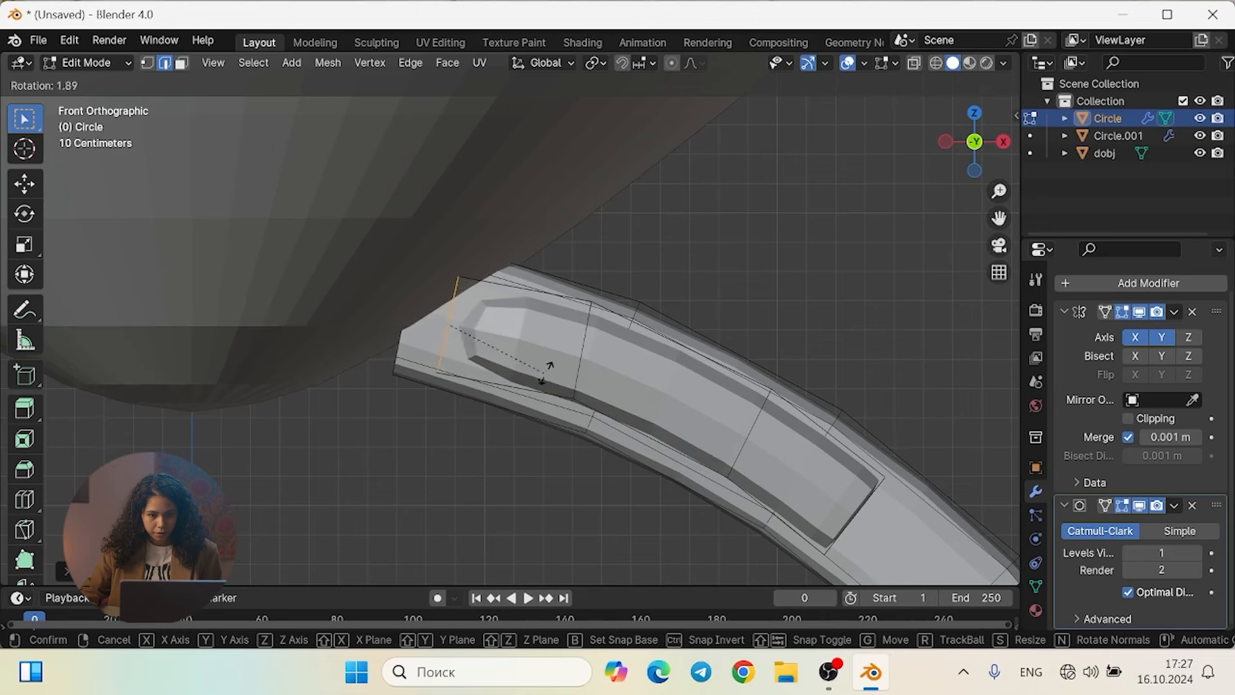
{"action": "left_click", "coordinate": [562, 350]}
Extrude a fourth segment about 0.83 m horizontally beneath the diamond, toward the ring's centre
{"action": "key", "text": "e"}
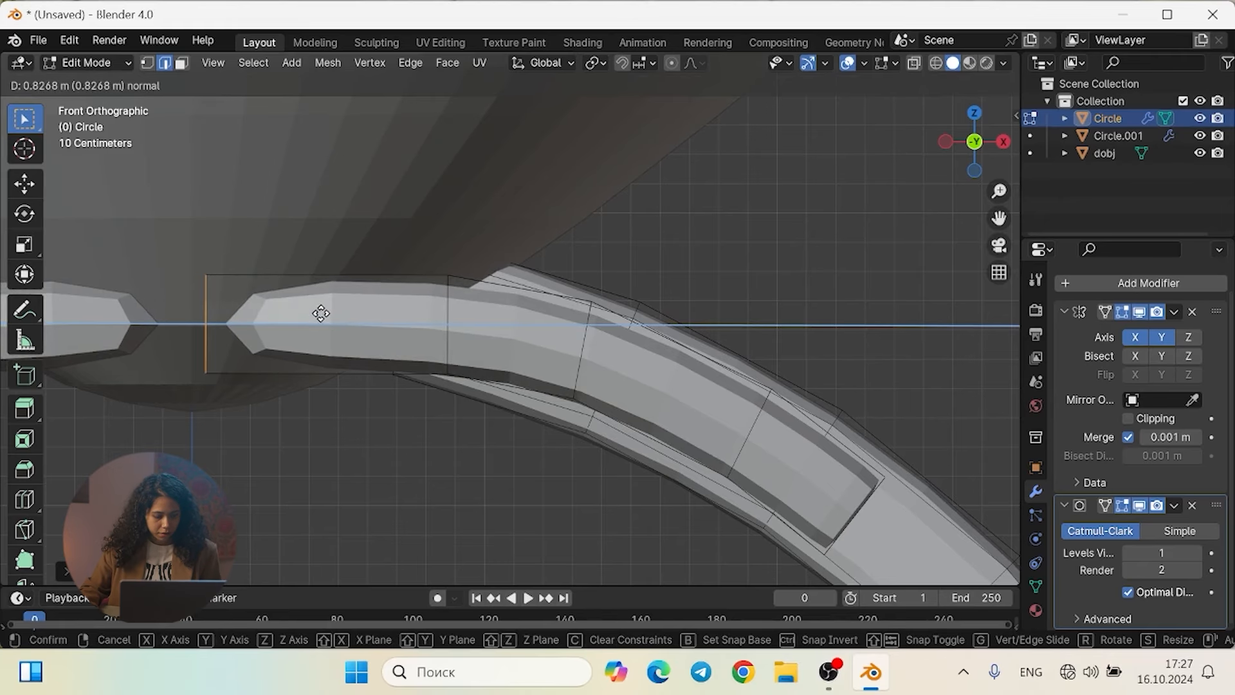
{"action": "left_click", "coordinate": [320, 313]}
{"action": "middle_click_drag", "start_coordinate": [314, 324], "coordinate": [723, 335], "text": "shift"}
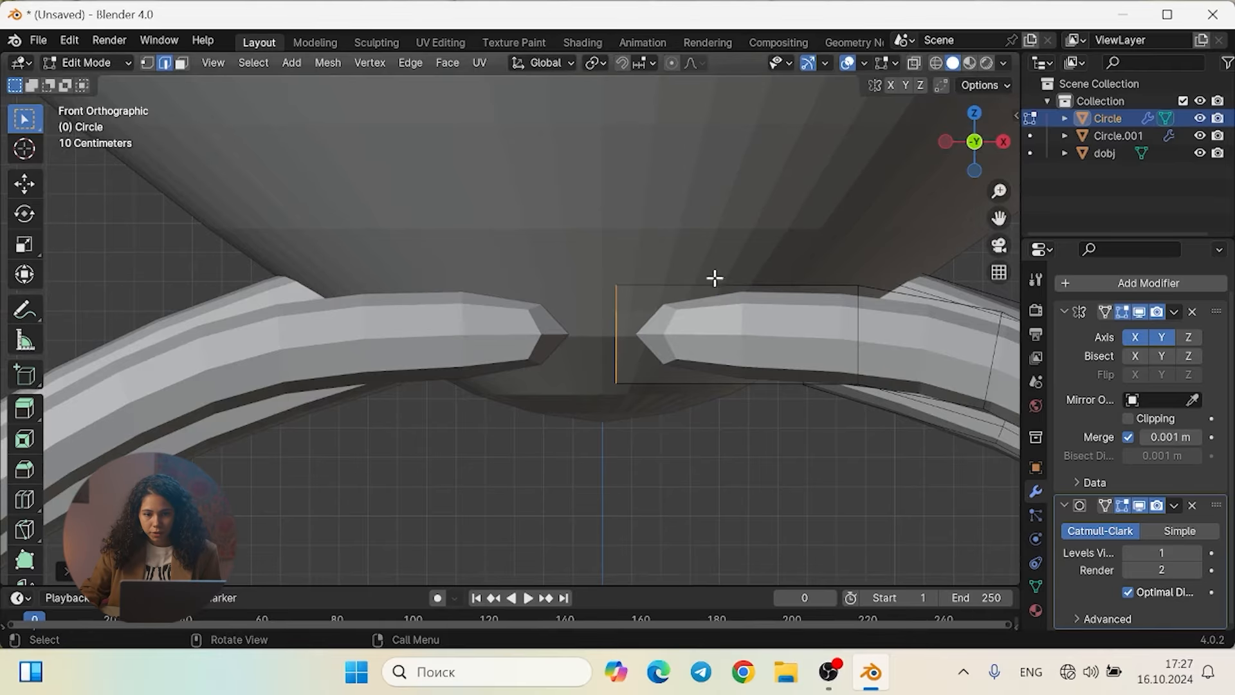
Enable proportional editing with the Connected Only option
{"action": "left_click", "coordinate": [673, 63]}
{"action": "left_click", "coordinate": [695, 62]}
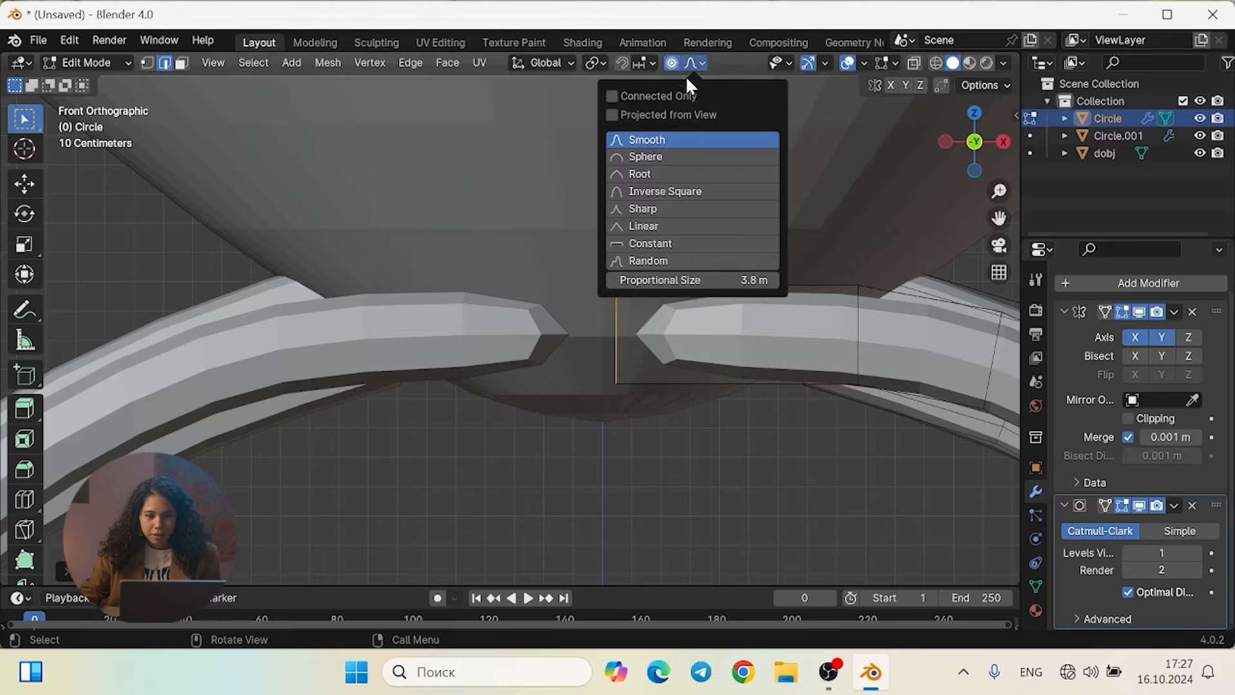
{"action": "left_click", "coordinate": [632, 96]}
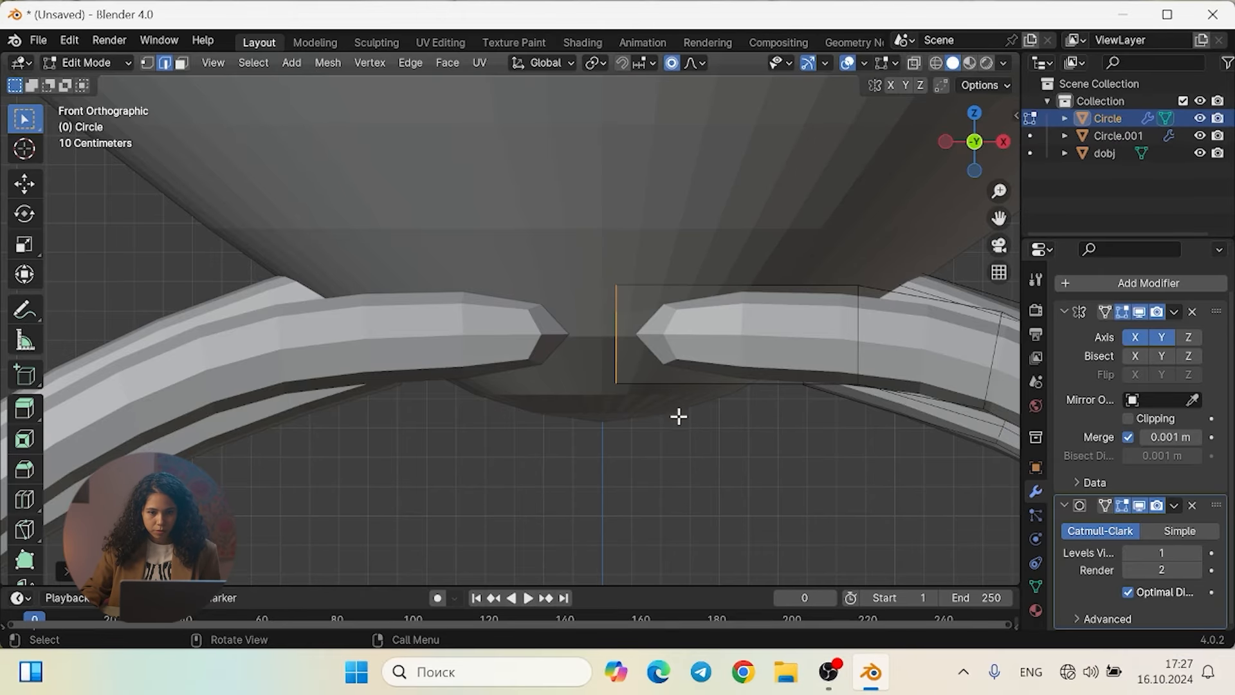
Move the extruded end across to meet its mirrored half beneath the diamond
{"action": "middle_click_drag", "start_coordinate": [678, 417], "coordinate": [532, 378], "text": "shift"}
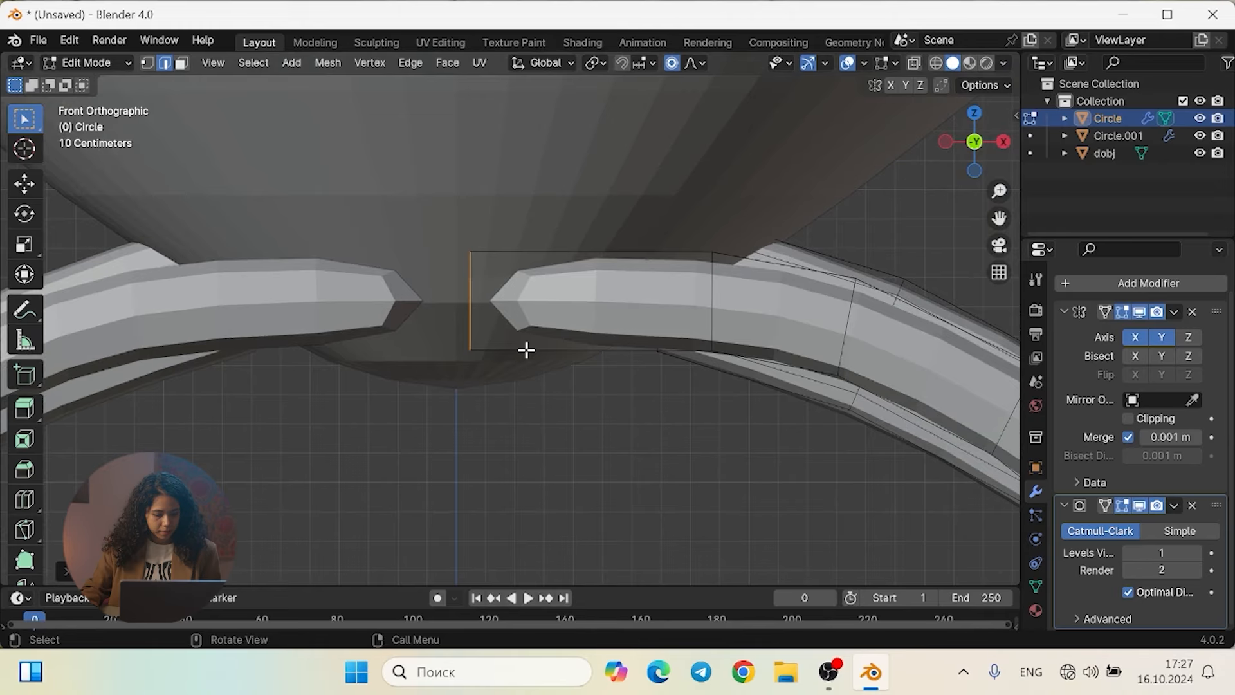
{"action": "scroll", "coordinate": [526, 350], "scroll_direction": "up", "scroll_amount": 1}
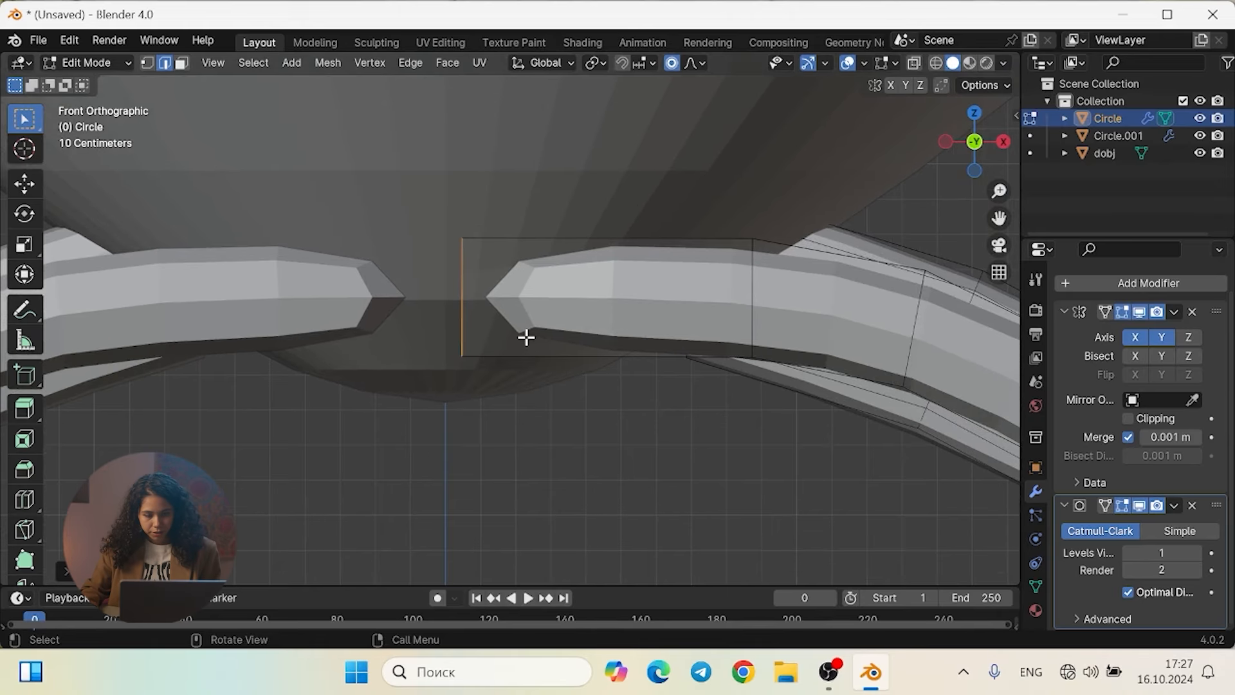
{"action": "key", "text": "g"}
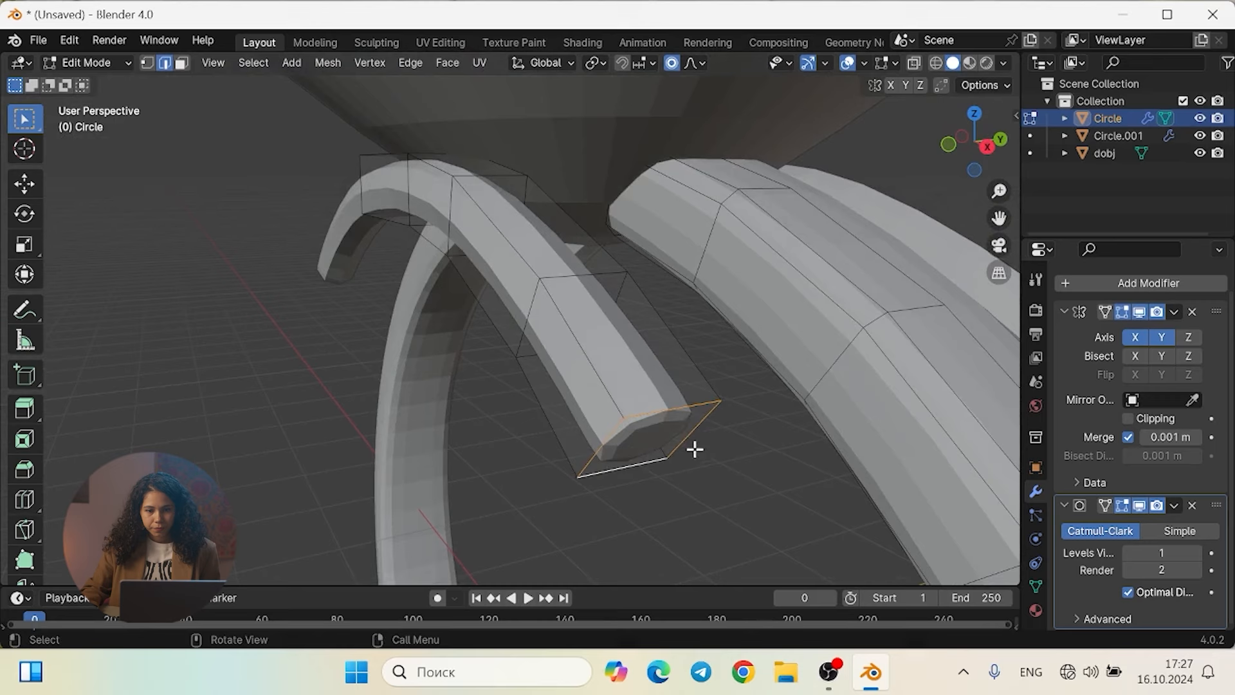
{"action": "middle_click_drag", "start_coordinate": [695, 449], "coordinate": [531, 292]}
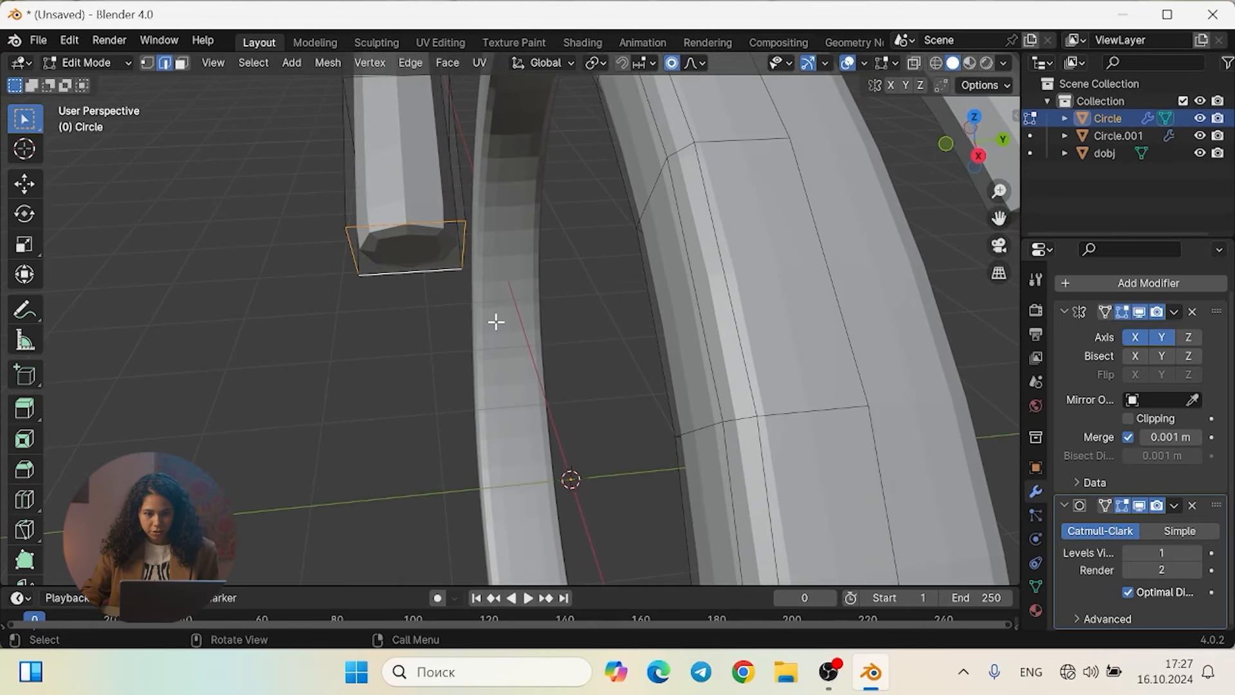
{"action": "key", "text": "g"}
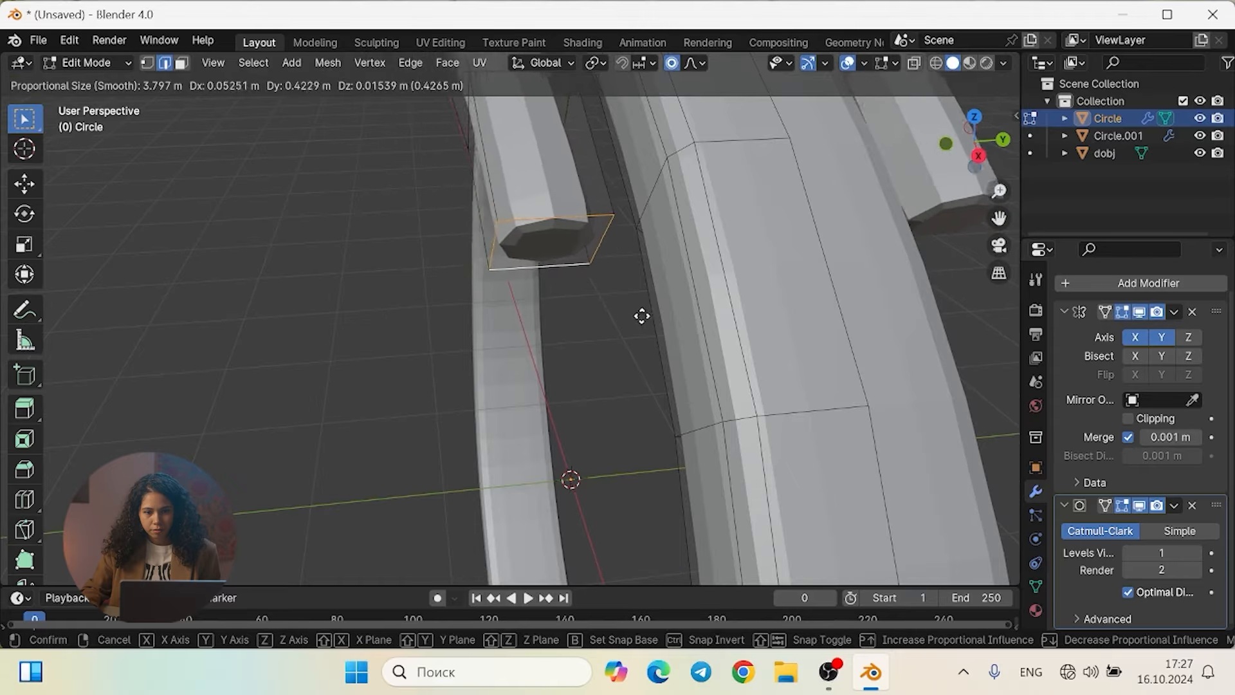
{"action": "scroll", "coordinate": [685, 310], "scroll_direction": "down", "scroll_amount": 7}
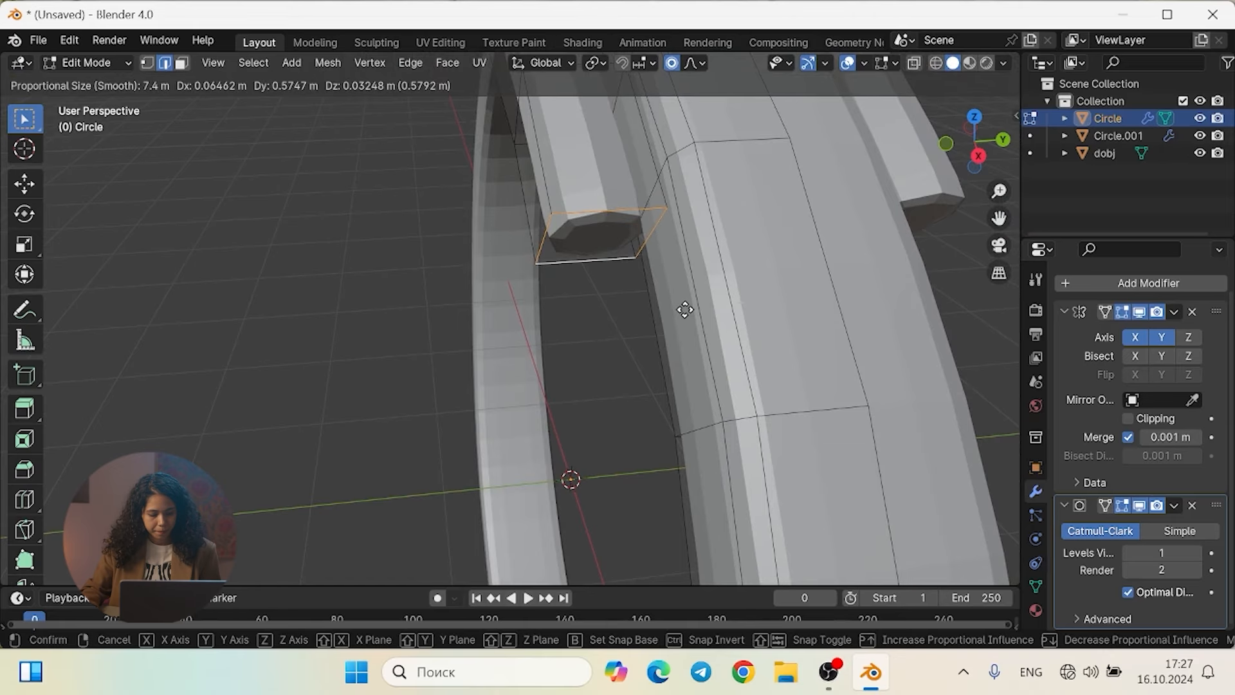
{"action": "right_click", "coordinate": [685, 310]}
Move the side piece's outer end sideways into the band, using a proportional editing radius of about 0.75 m
{"action": "middle_click_drag", "start_coordinate": [639, 340], "coordinate": [593, 420]}
{"action": "key", "text": "g"}
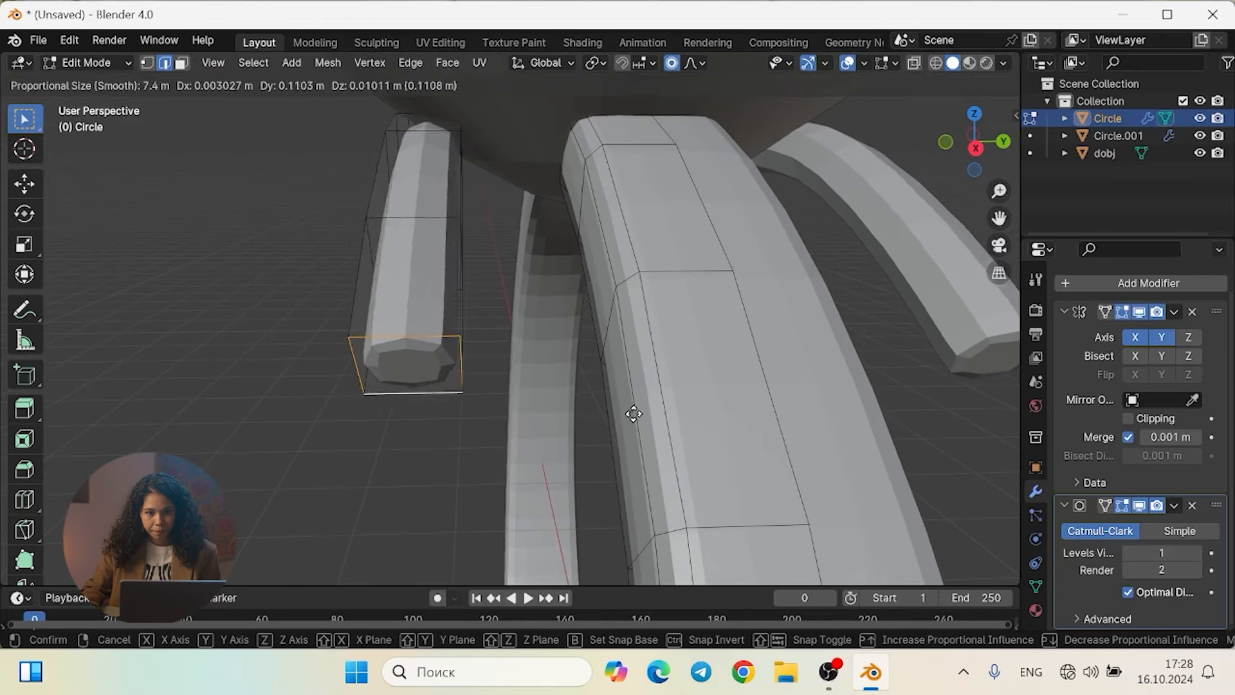
{"action": "scroll", "coordinate": [696, 418], "scroll_direction": "down", "scroll_amount": 5}
{"action": "scroll", "coordinate": [695, 416], "scroll_direction": "up", "scroll_amount": 20}
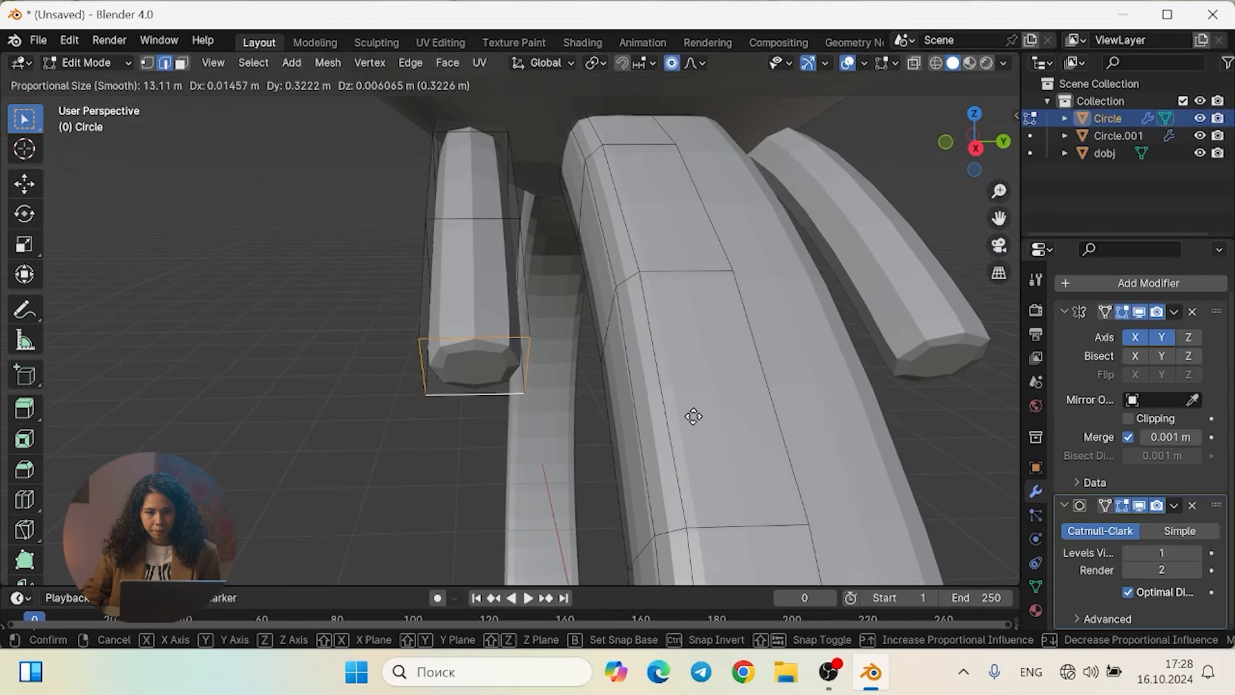
{"action": "scroll", "coordinate": [692, 415], "scroll_direction": "up", "scroll_amount": 8}
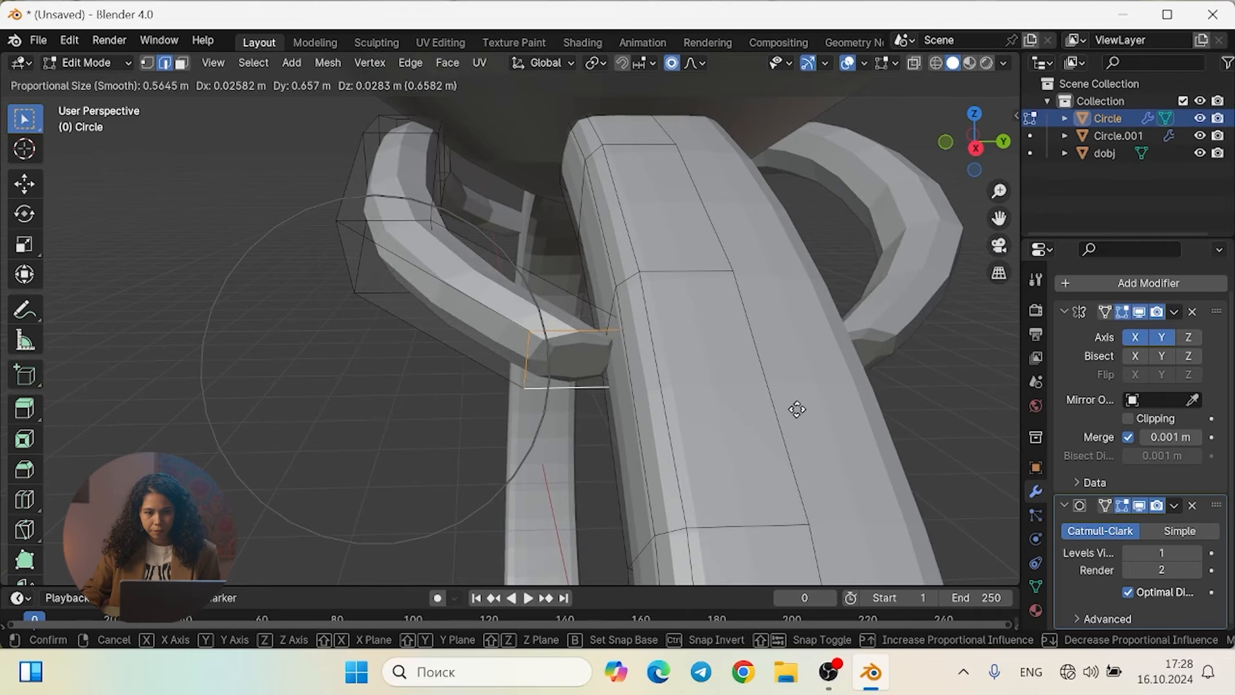
{"action": "scroll", "coordinate": [793, 412], "scroll_direction": "down", "scroll_amount": 2}
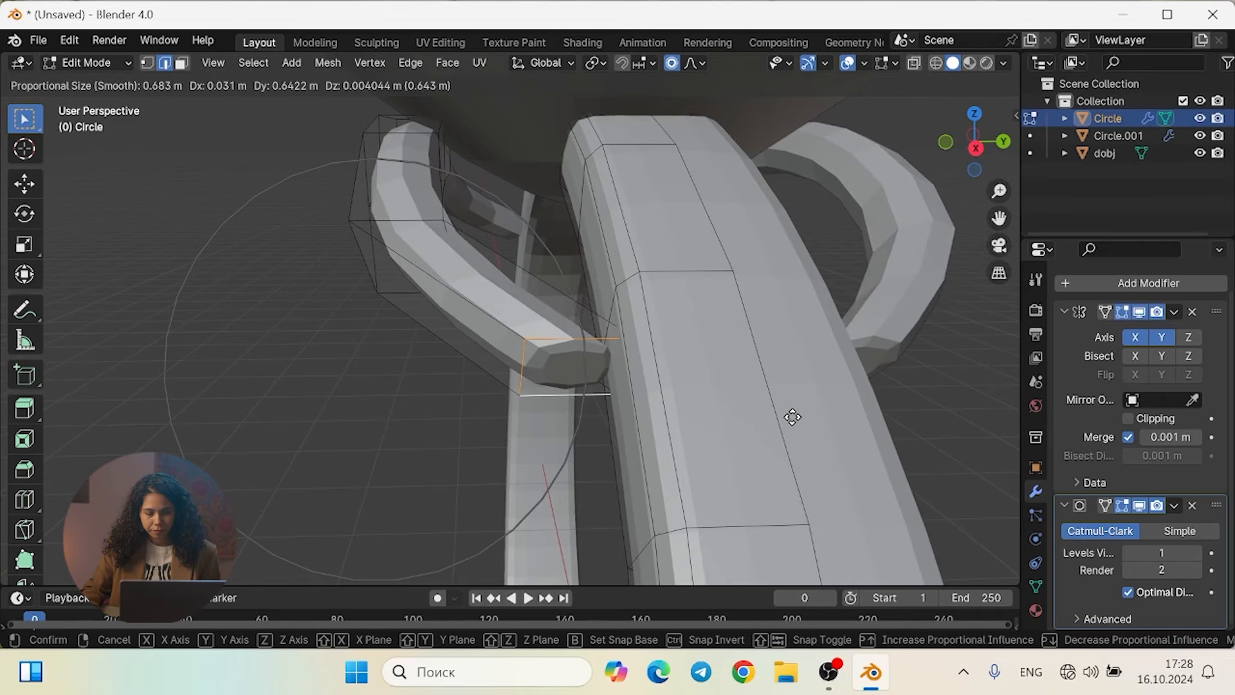
{"action": "scroll", "coordinate": [792, 412], "scroll_direction": "down", "scroll_amount": 1}
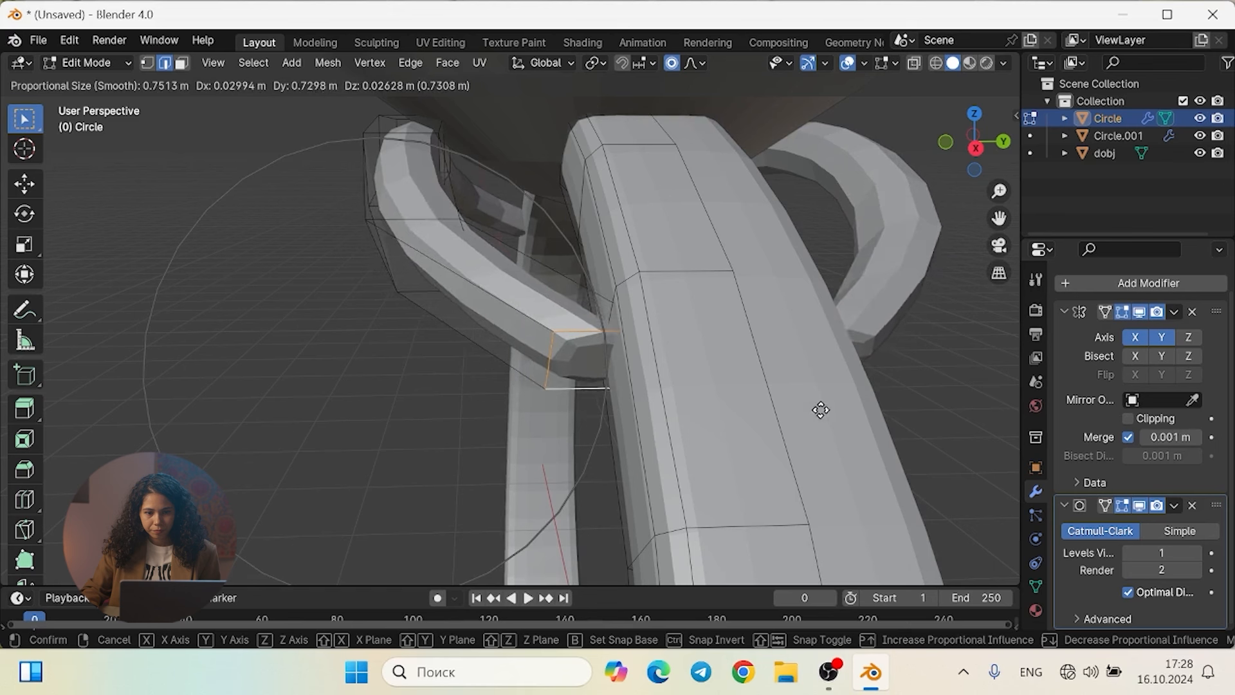
{"action": "left_click", "coordinate": [874, 410]}
{"action": "mouse_move", "coordinate": [785, 386]}
{"action": "middle_mouse_down"}
{"action": "mouse_move", "coordinate": [940, 403]}
{"action": "mouse_move", "coordinate": [723, 367]}
{"action": "mouse_move", "coordinate": [774, 396]}
{"action": "middle_mouse_up"}
{"action": "scroll", "coordinate": [774, 395], "scroll_direction": "down", "scroll_amount": 3}
{"action": "middle_click_drag", "start_coordinate": [643, 364], "coordinate": [491, 294]}
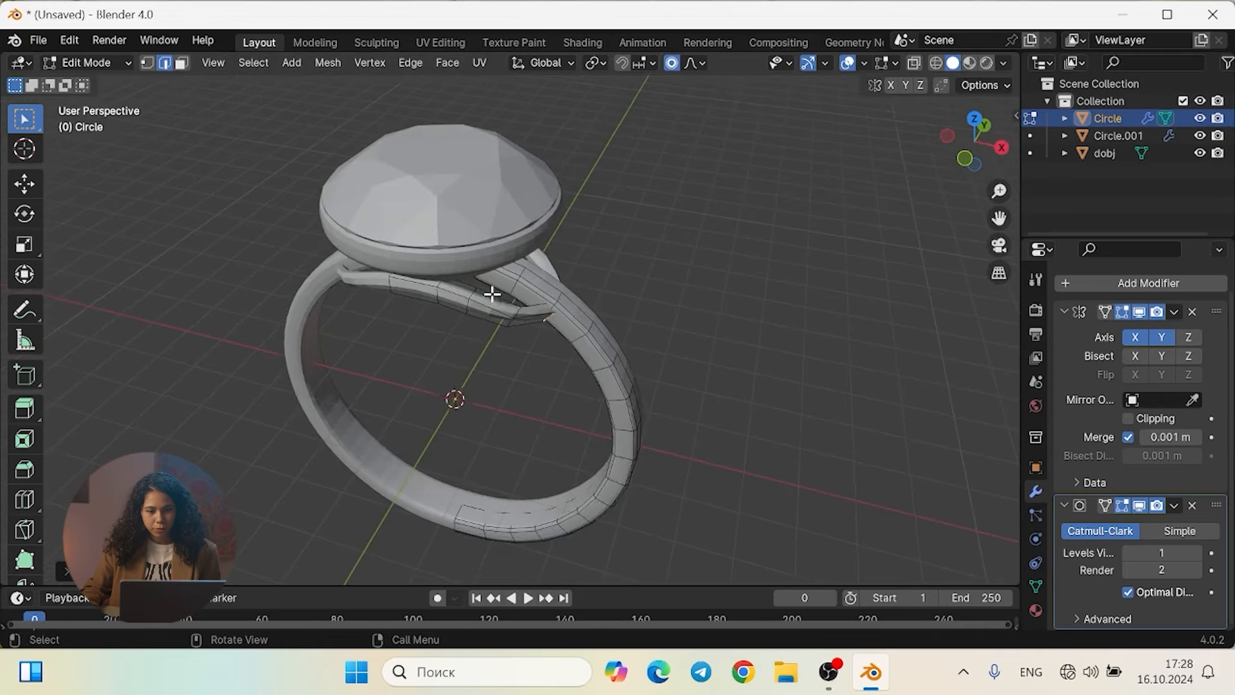
Duplicate one cross-section edge loop of the side piece and place the copy about 0.76 m outside it
{"action": "scroll", "coordinate": [480, 245], "scroll_direction": "up", "scroll_amount": 3}
{"action": "middle_click_drag", "start_coordinate": [645, 324], "coordinate": [644, 388]}
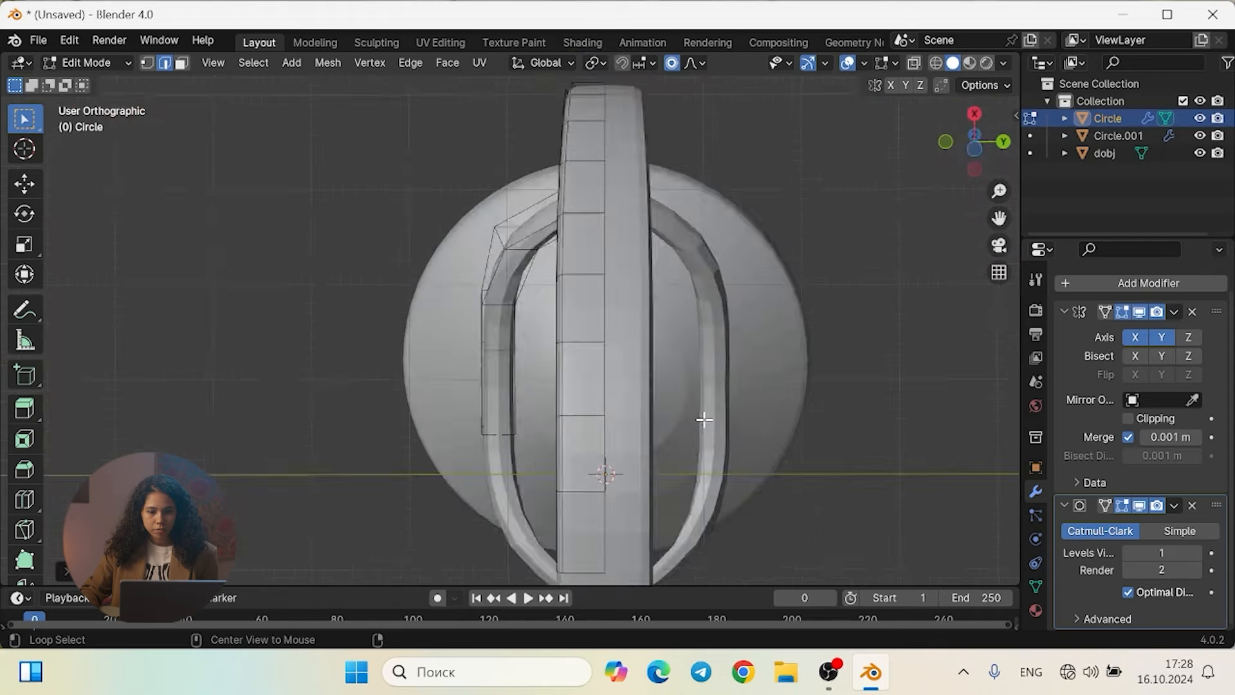
{"action": "key", "text": "KP_3"}
{"action": "middle_click_drag", "start_coordinate": [709, 471], "coordinate": [703, 331], "text": "shift"}
{"action": "scroll", "coordinate": [546, 271], "scroll_direction": "up", "scroll_amount": 6}
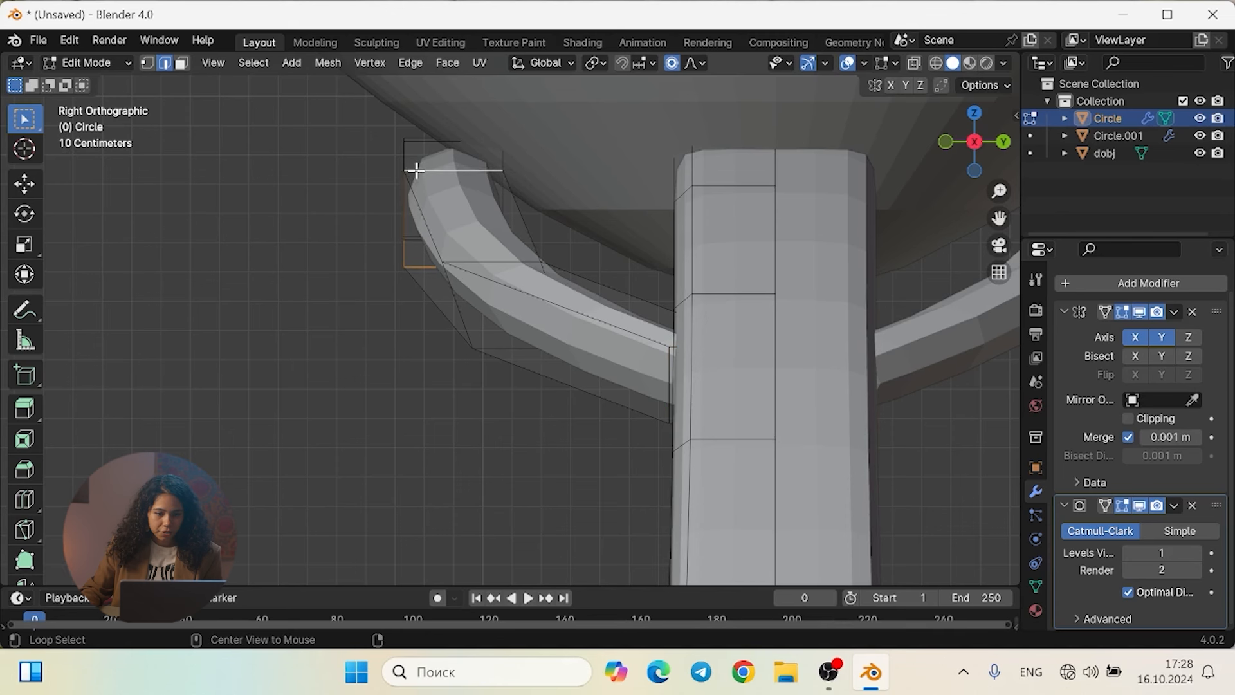
{"action": "middle_click_drag", "start_coordinate": [502, 205], "coordinate": [549, 222]}
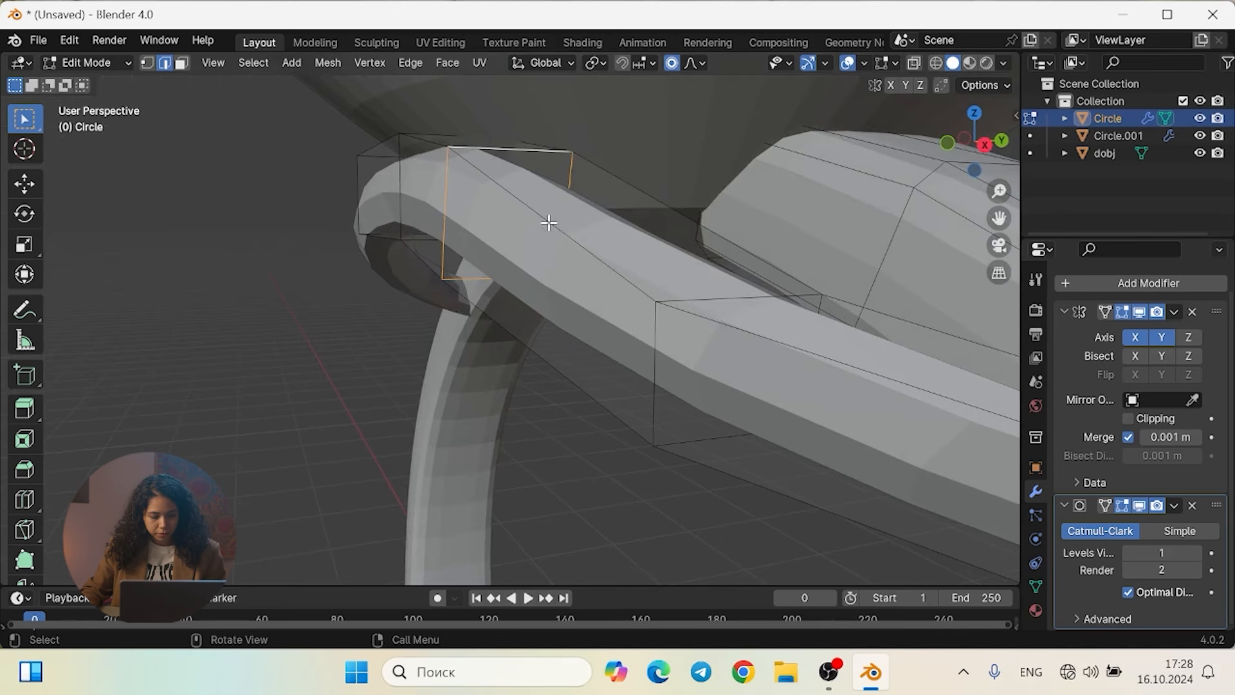
{"action": "key", "text": "g"}
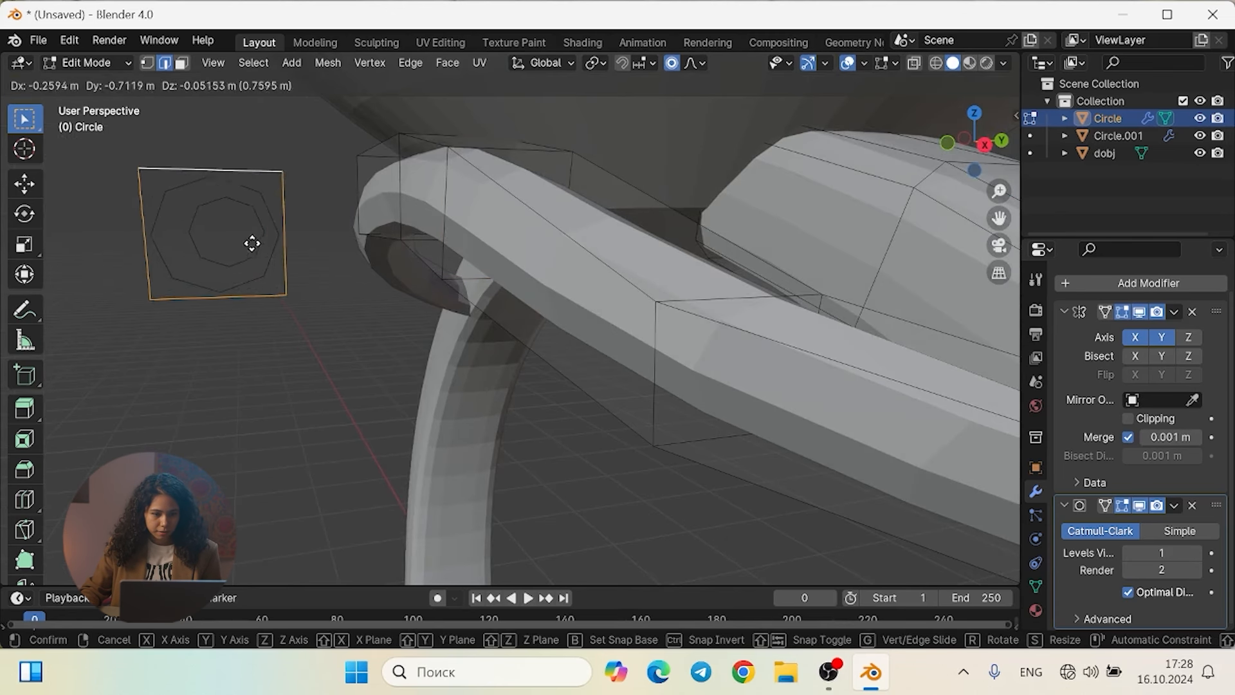
{"action": "left_click", "coordinate": [253, 254]}
Rotate the duplicated loop about 79 degrees in front view so it lies flat
{"action": "middle_click_drag", "start_coordinate": [253, 254], "coordinate": [570, 310]}
{"action": "scroll", "coordinate": [571, 310], "scroll_direction": "down", "scroll_amount": 7}
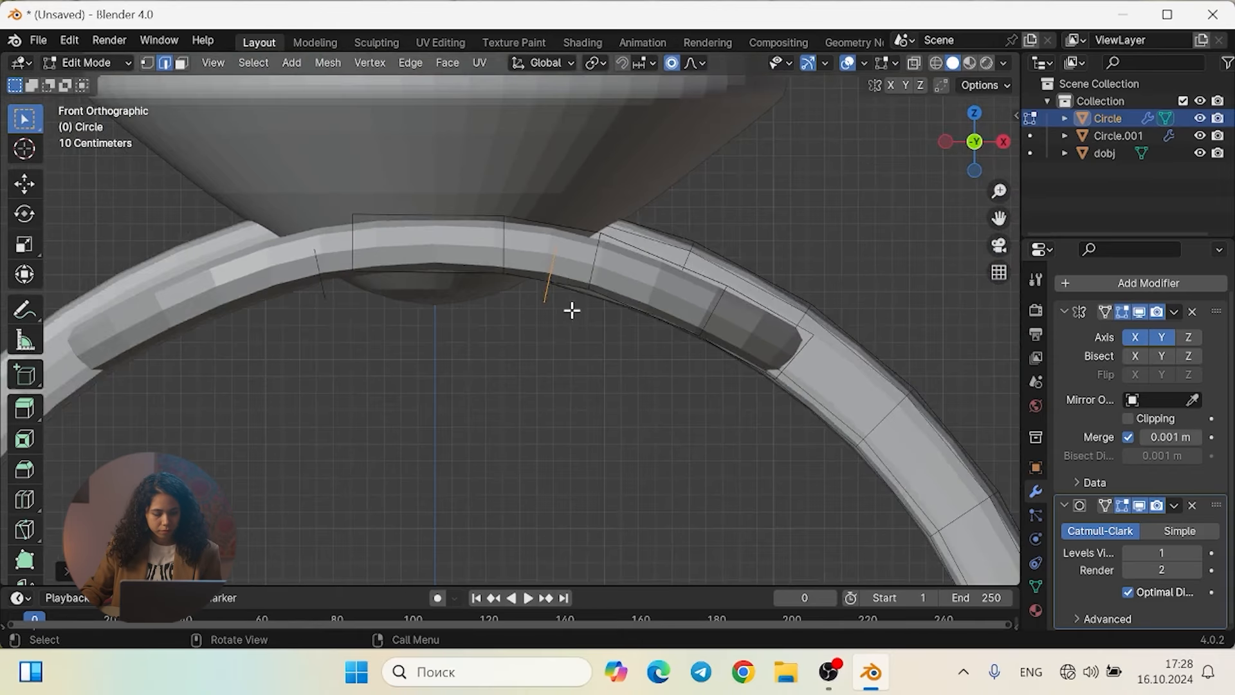
{"action": "scroll", "coordinate": [568, 309], "scroll_direction": "up", "scroll_amount": 5}
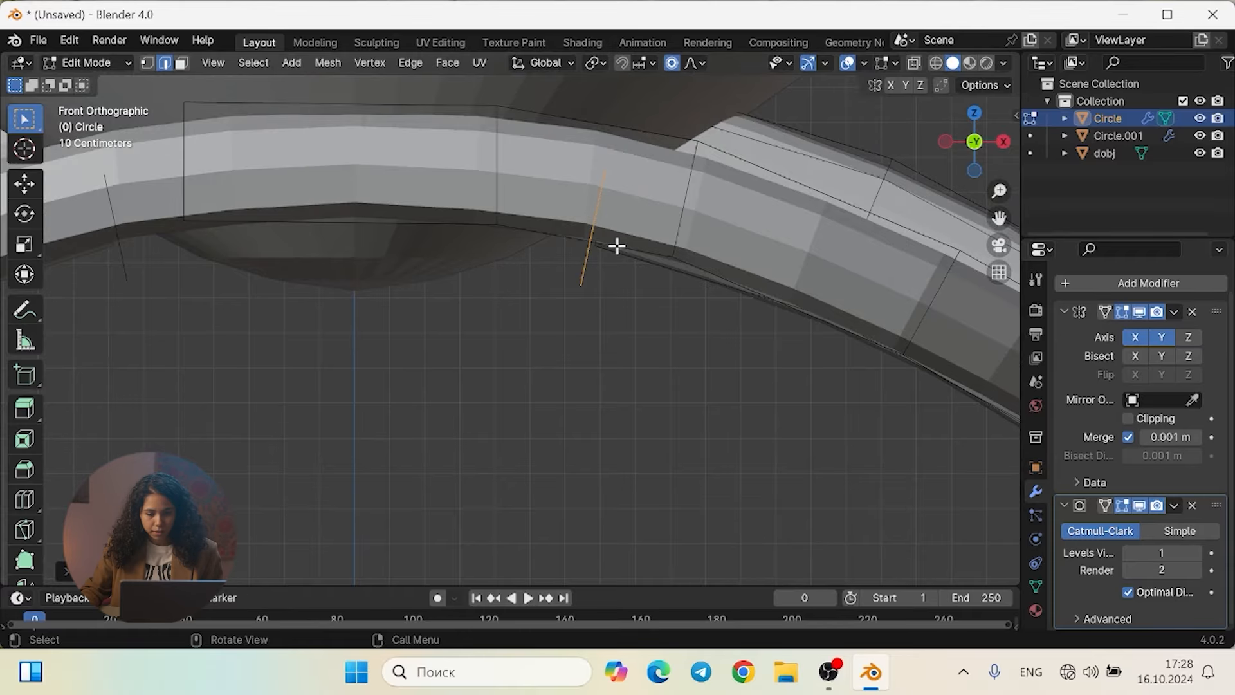
{"action": "key", "text": "r"}
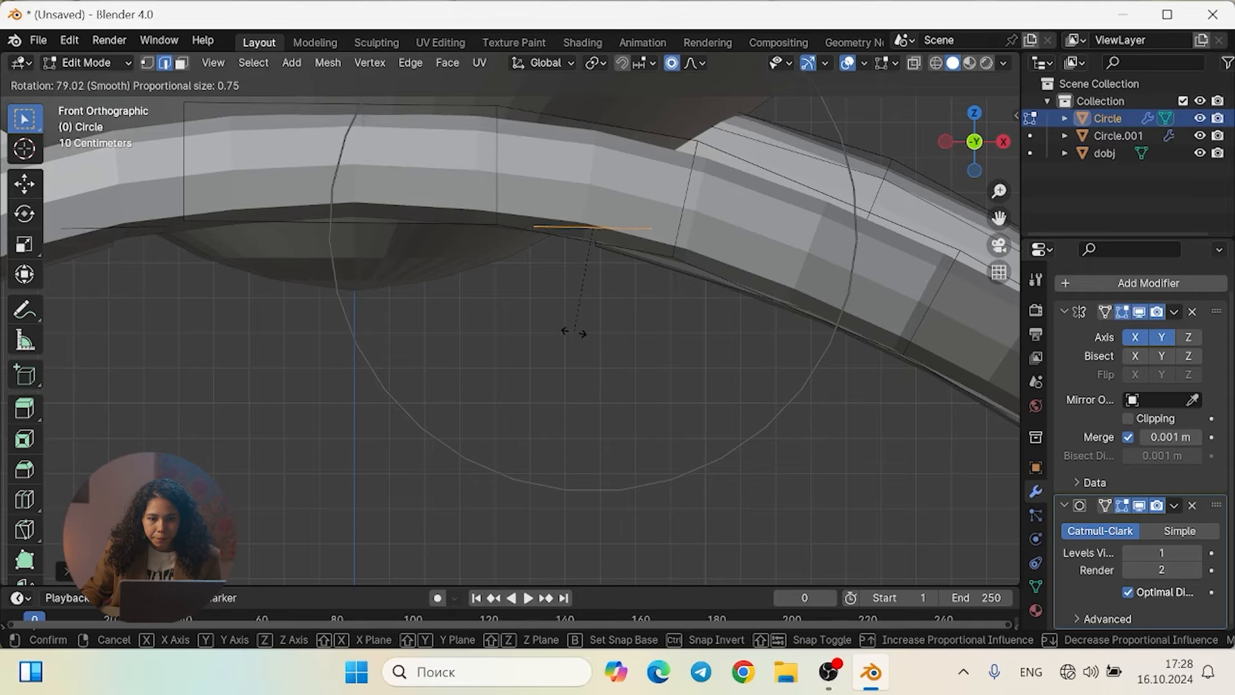
{"action": "left_click", "coordinate": [572, 329]}
Move the flat loop up and outward to the height of the diamond's widest edge
{"action": "scroll", "coordinate": [612, 395], "scroll_direction": "down", "scroll_amount": 4}
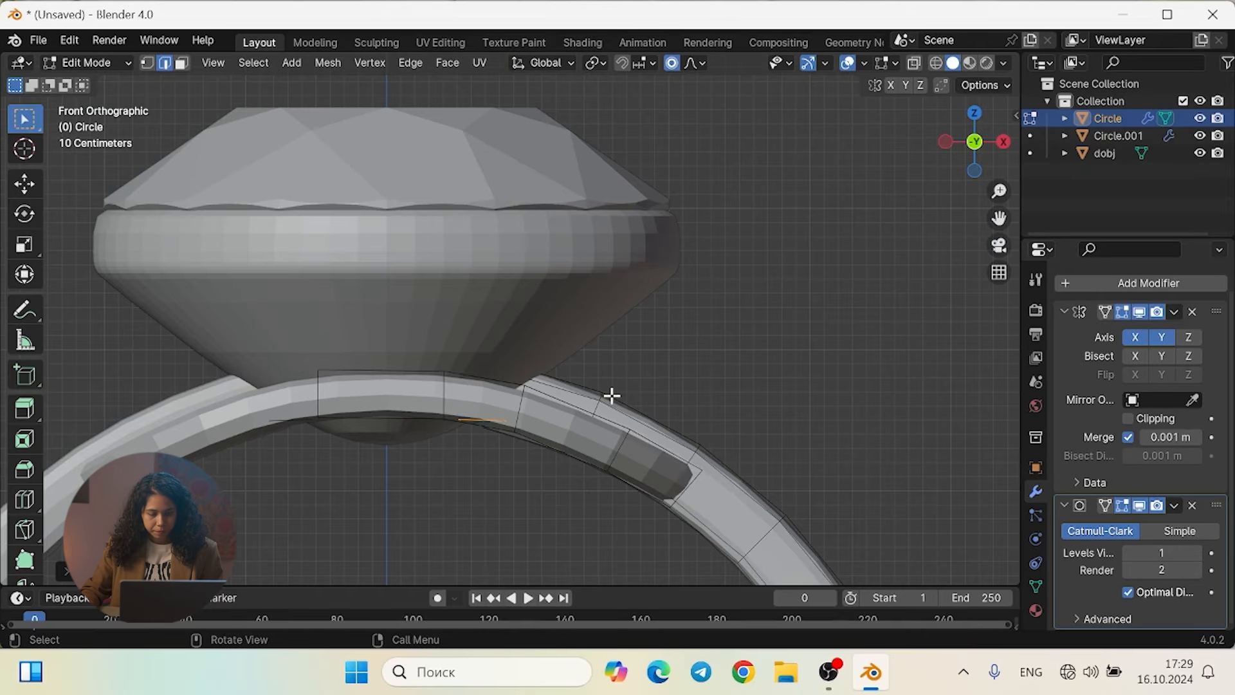
{"action": "key", "text": "g"}
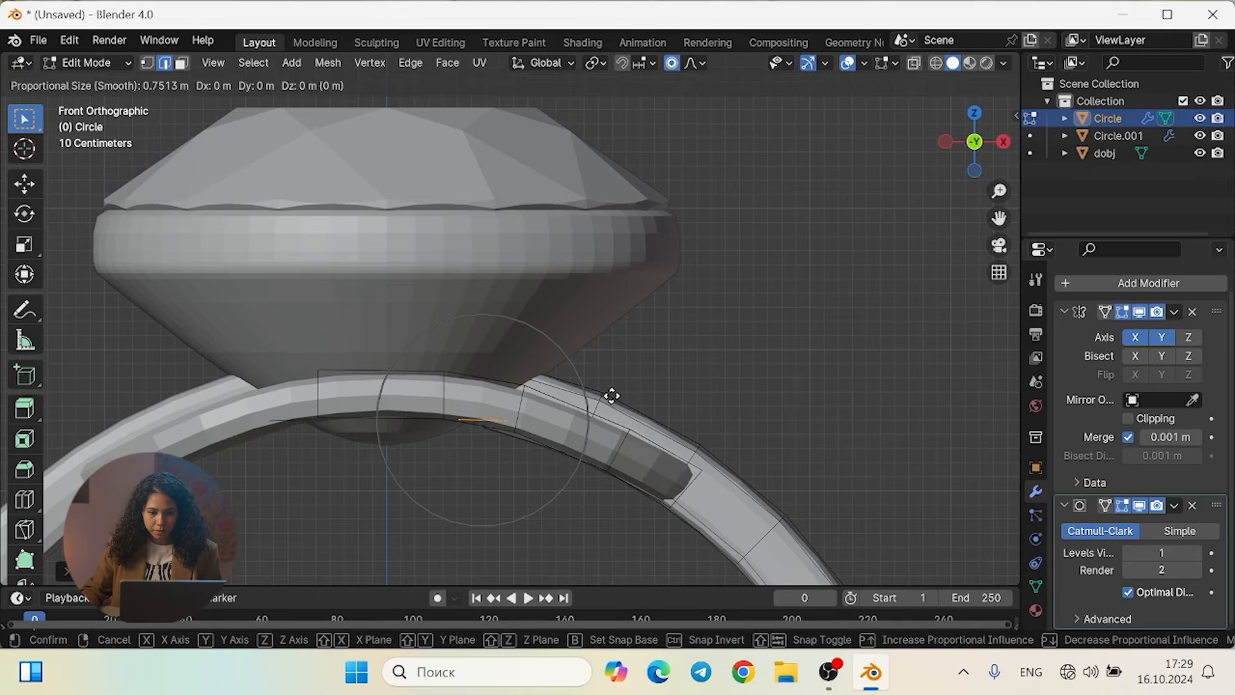
{"action": "left_click", "coordinate": [791, 177]}
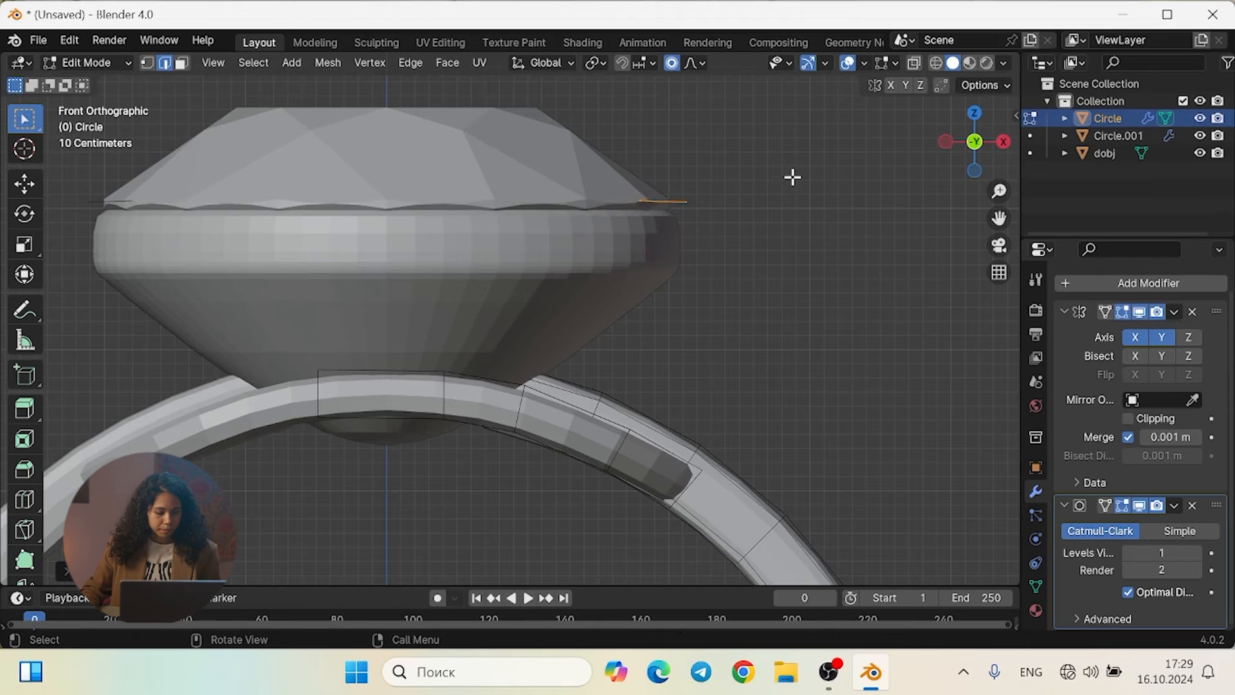
Move the loop about 0.49 m diagonally in top view so it overlaps the diamond's rim
{"action": "scroll", "coordinate": [716, 276], "scroll_direction": "up", "scroll_amount": 5}
{"action": "middle_click_drag", "start_coordinate": [741, 273], "coordinate": [795, 325]}
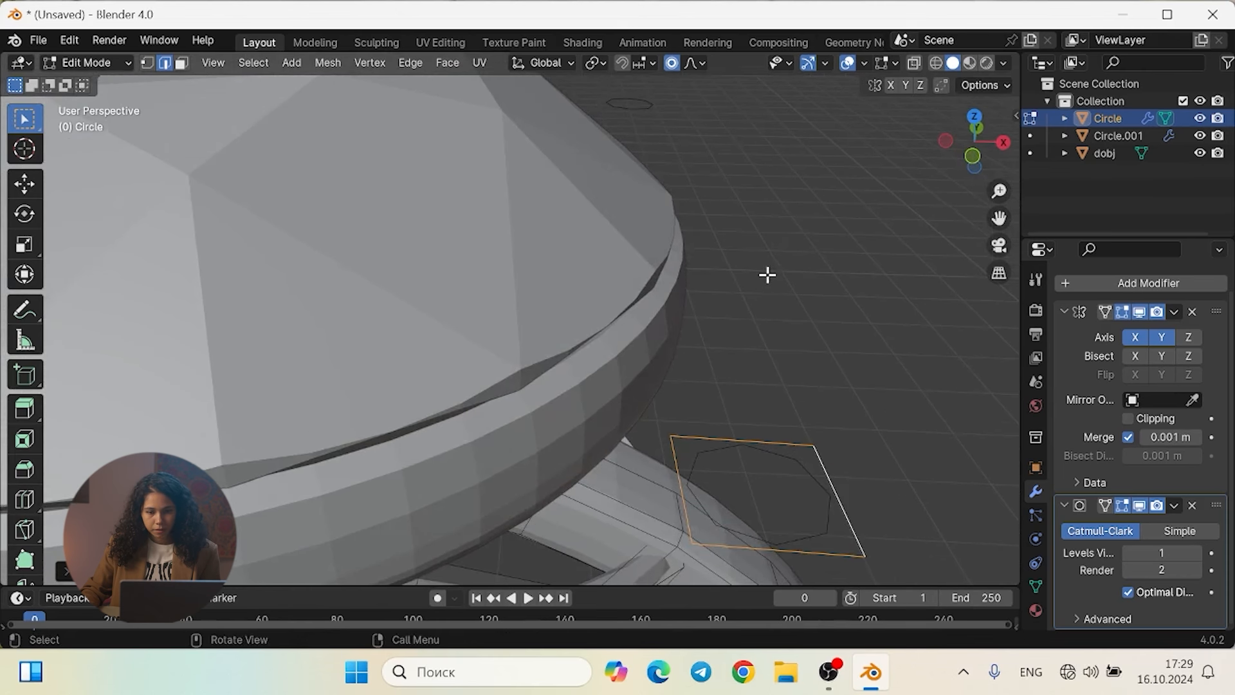
{"action": "middle_click_drag", "start_coordinate": [772, 250], "coordinate": [764, 323], "text": "alt"}
{"action": "scroll", "coordinate": [697, 244], "scroll_direction": "down", "scroll_amount": 4}
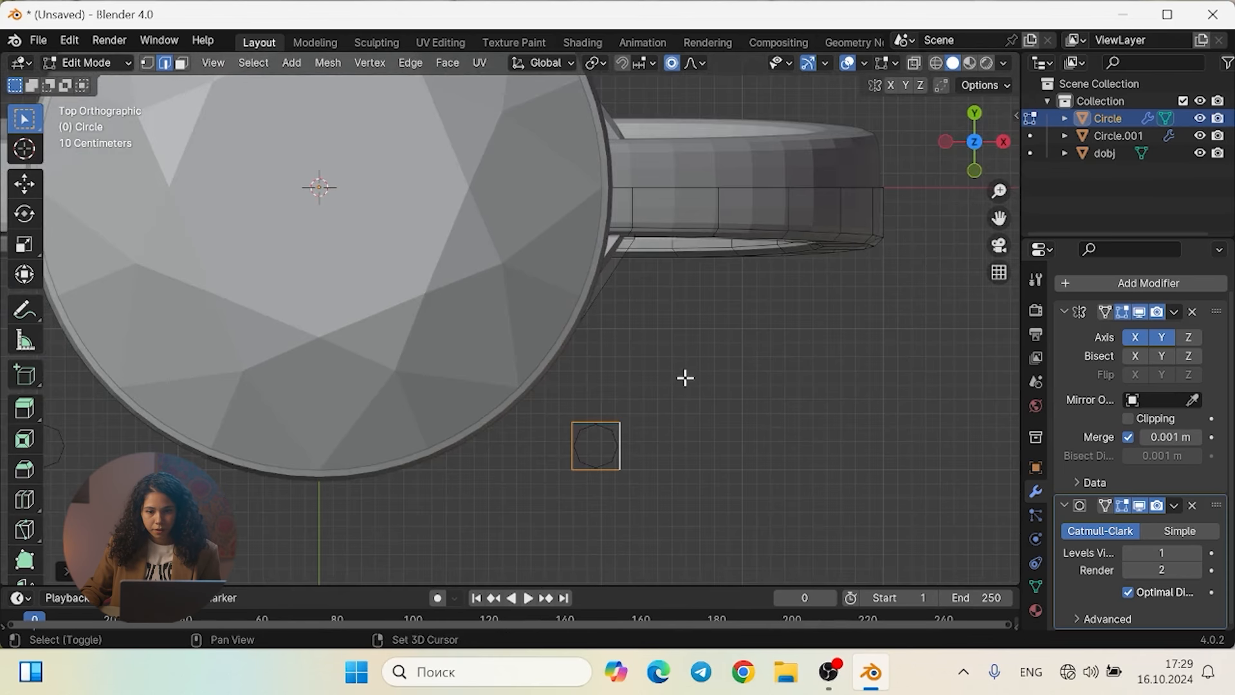
{"action": "middle_click_drag", "start_coordinate": [685, 378], "coordinate": [703, 312], "text": "shift"}
{"action": "scroll", "coordinate": [703, 358], "scroll_direction": "up", "scroll_amount": 3}
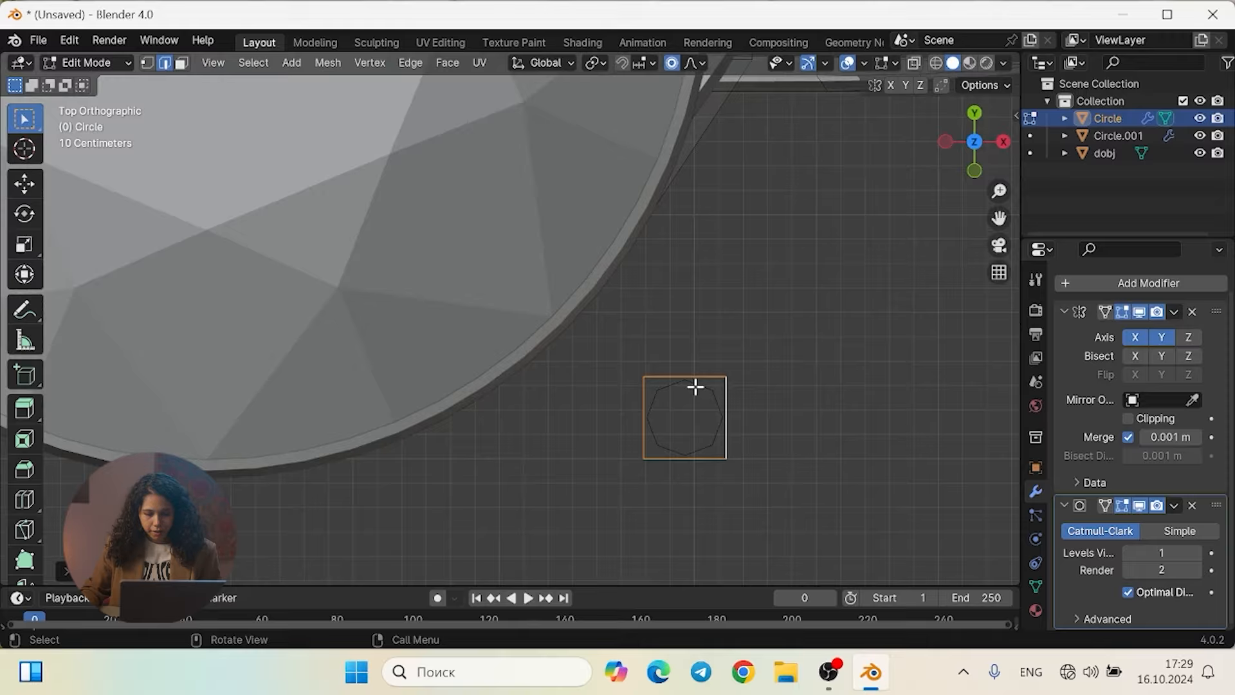
{"action": "key", "text": "g"}
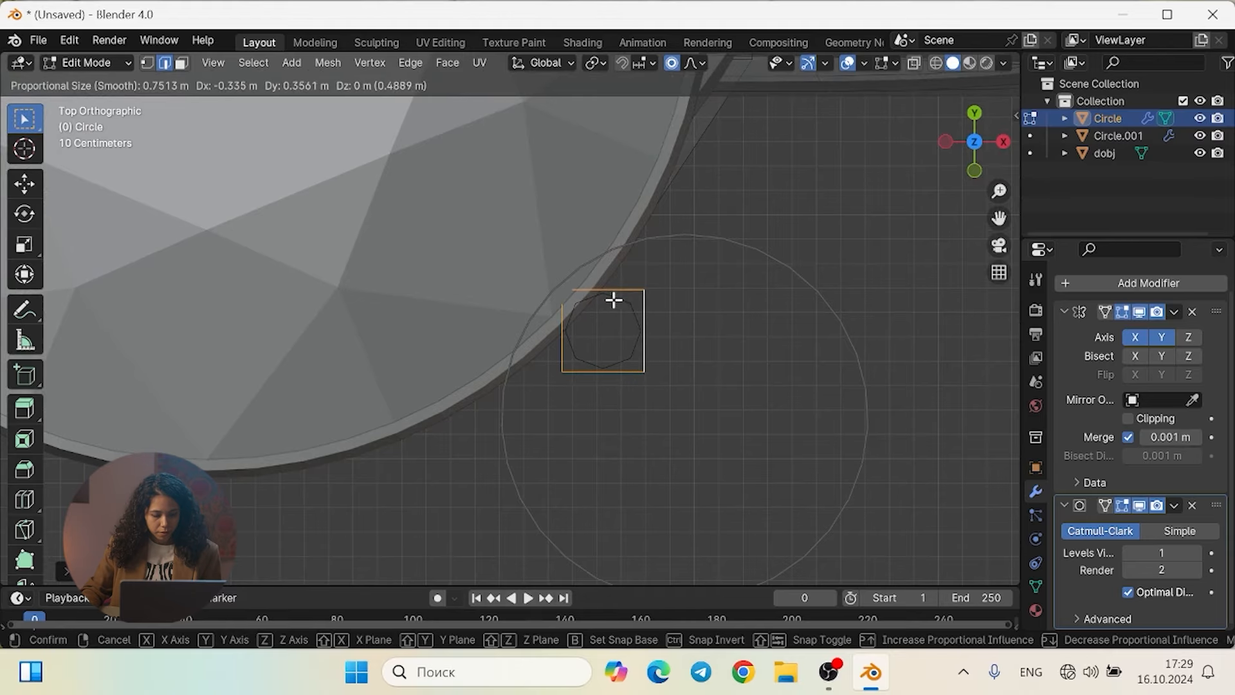
{"action": "left_click", "coordinate": [614, 299]}
Scale the loop up about 2.7 times and adjust its position at the diamond's rim
{"action": "key", "text": "s"}
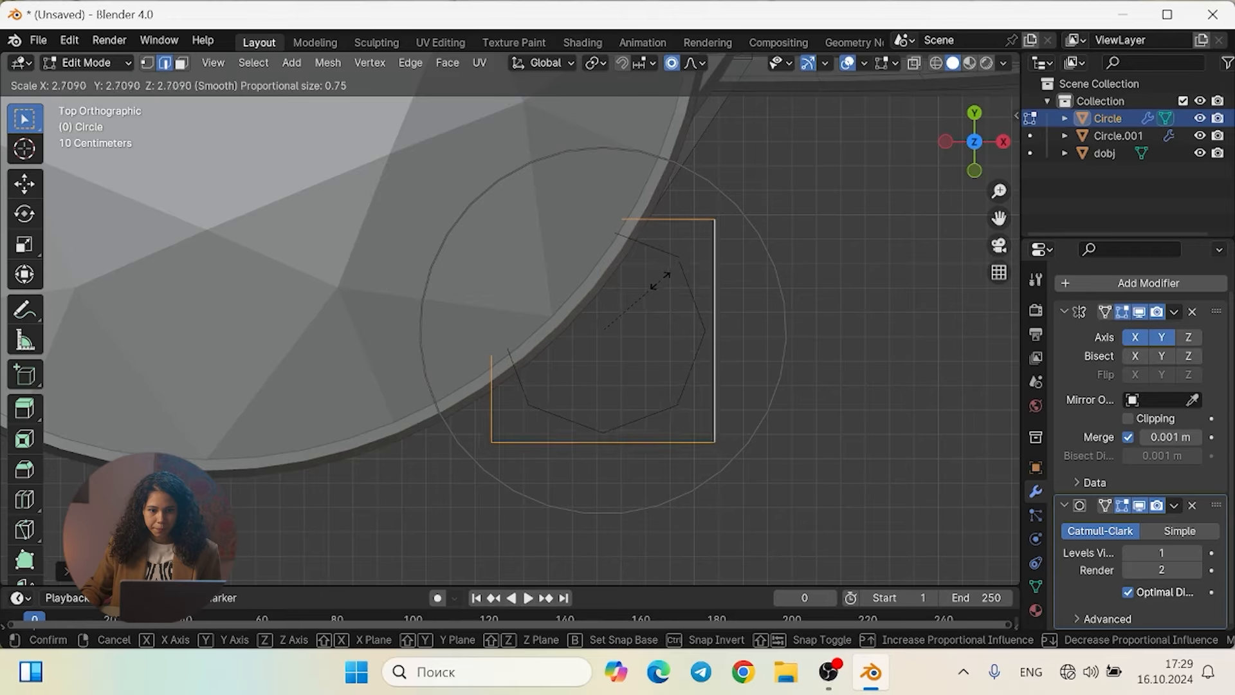
{"action": "left_click", "coordinate": [656, 281]}
{"action": "key", "text": "g"}
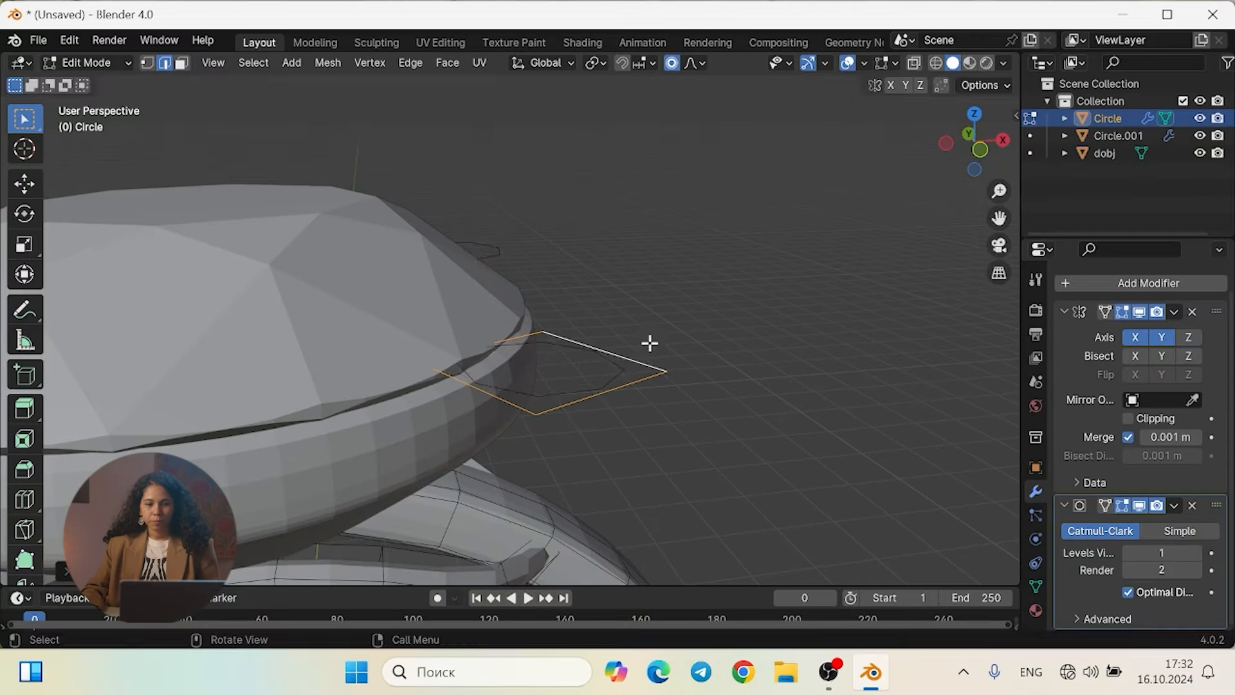
Extrude the loop at the diamond's rim upward along Z, and extrude it again by about 0.065 m along Z
{"action": "key", "text": "e"}
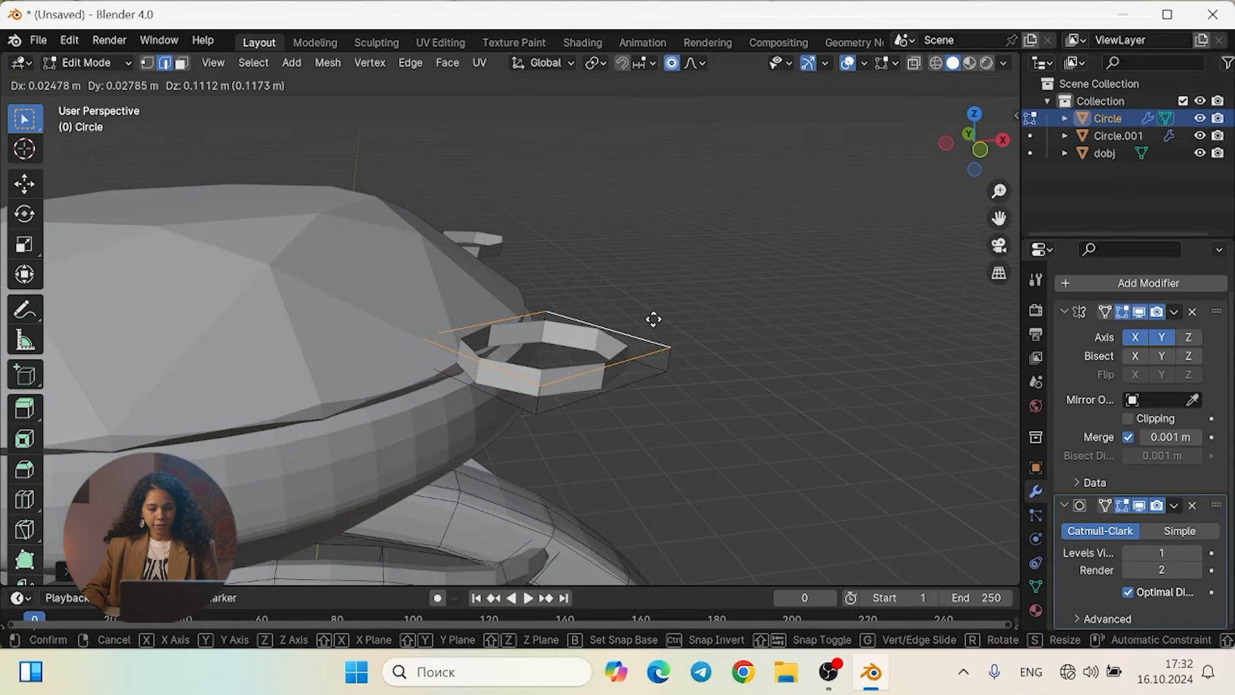
{"action": "key", "text": "z"}
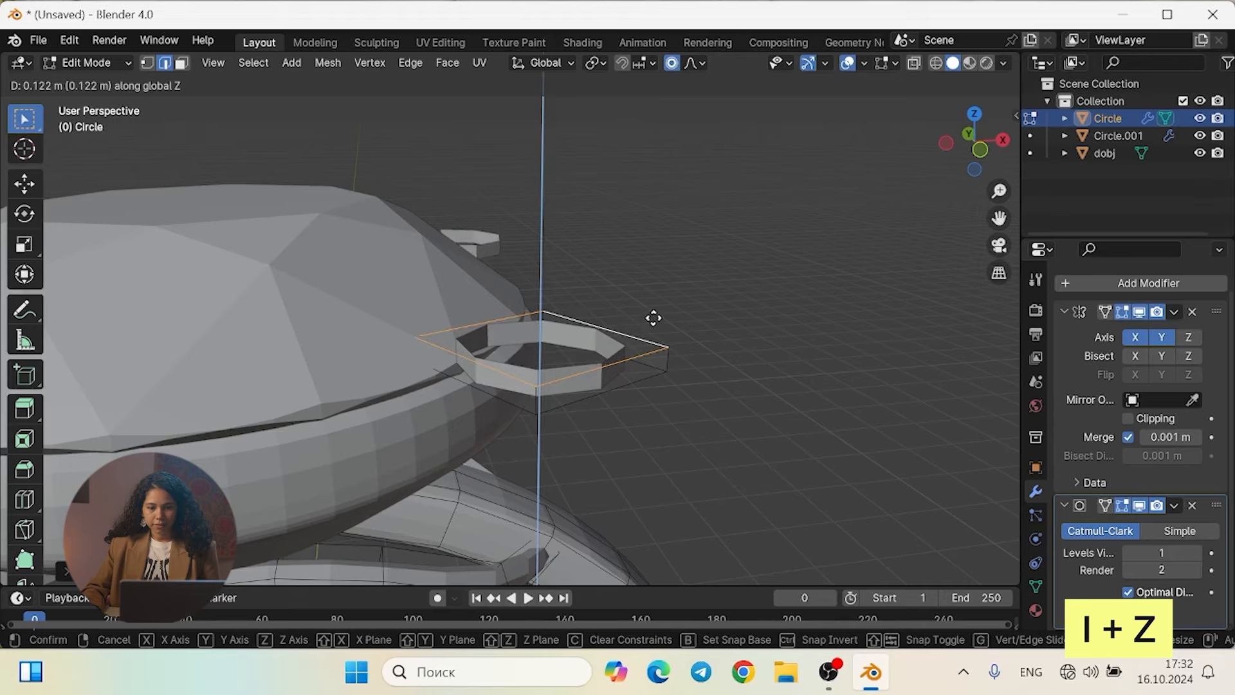
{"action": "left_click", "coordinate": [653, 310]}
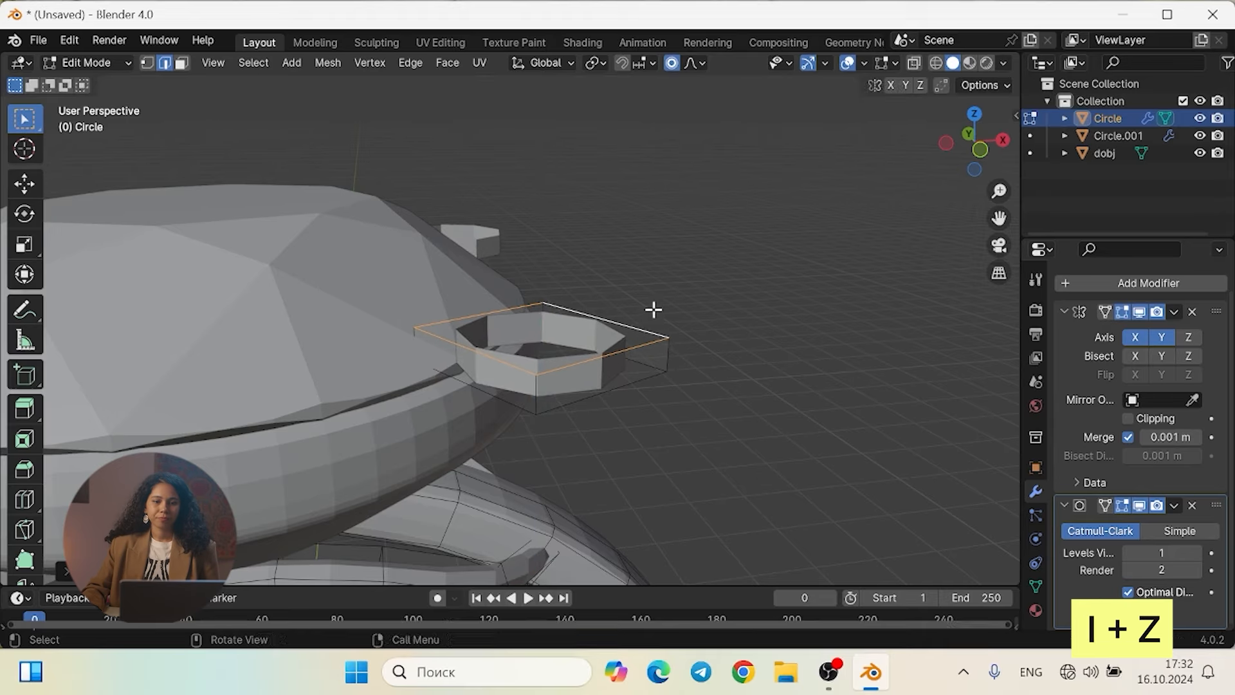
{"action": "mouse_move", "coordinate": [698, 366]}
{"action": "middle_mouse_down"}
{"action": "mouse_move", "coordinate": [650, 336]}
{"action": "mouse_move", "coordinate": [676, 328]}
{"action": "mouse_move", "coordinate": [690, 361]}
{"action": "middle_mouse_up"}
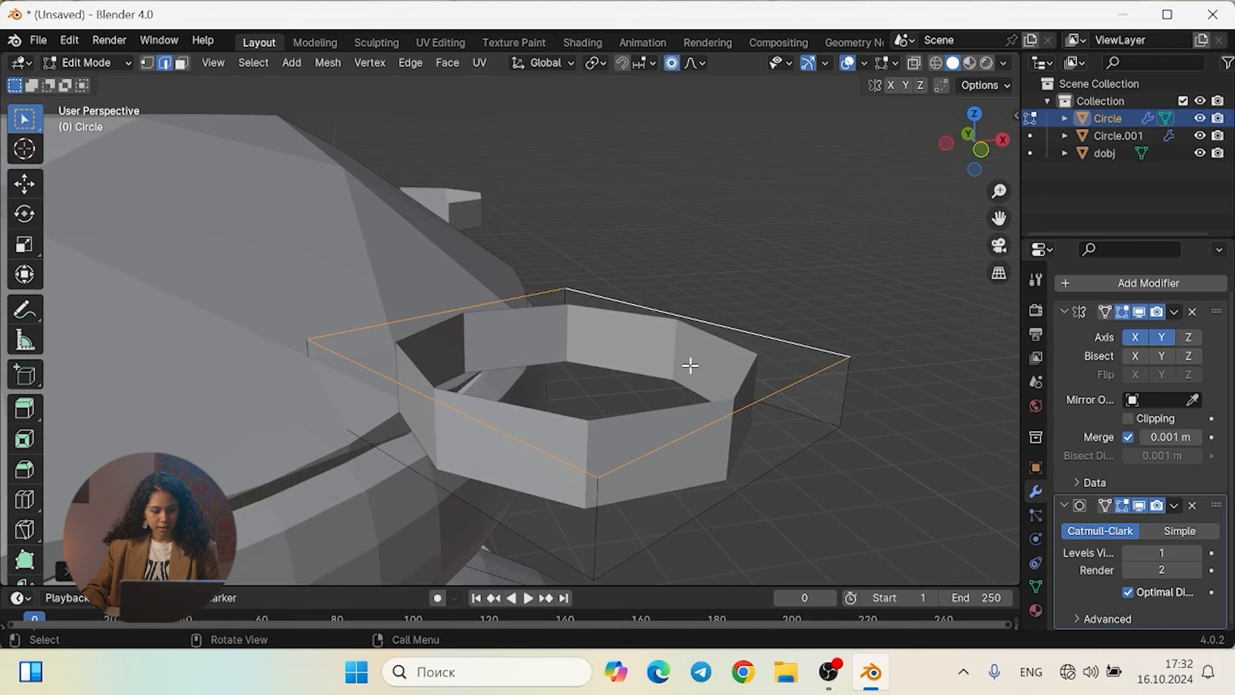
{"action": "key", "text": "e"}
{"action": "key", "text": "z"}
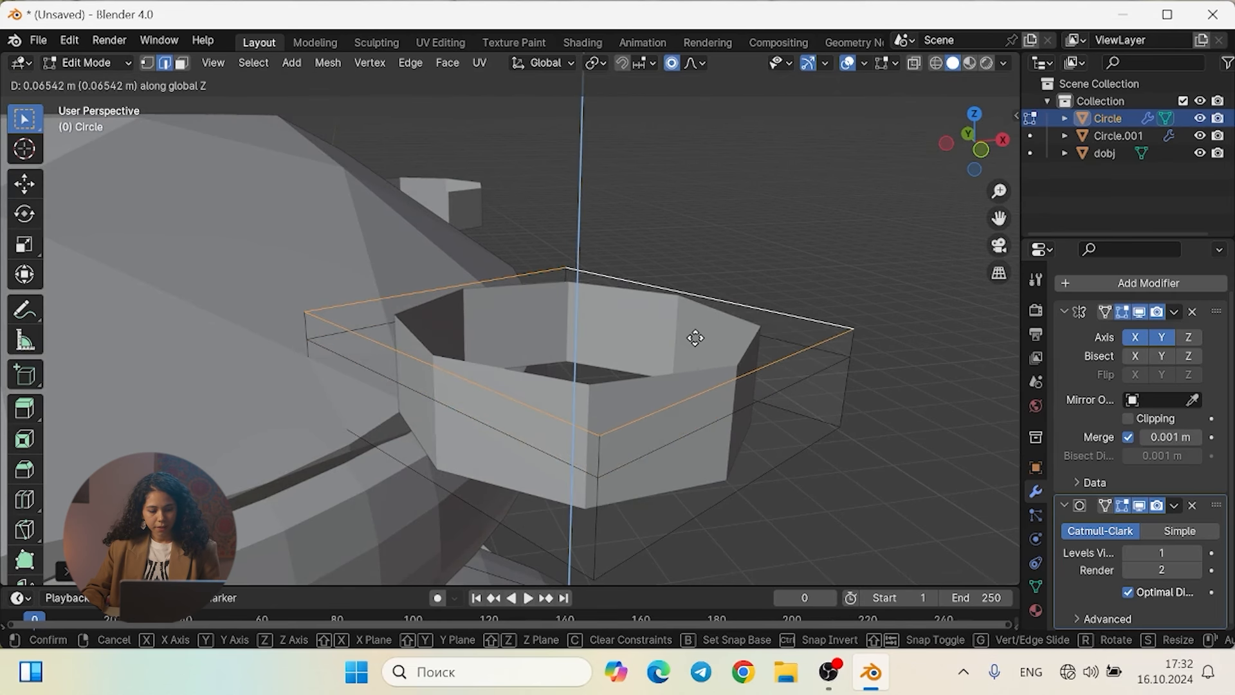
{"action": "left_click", "coordinate": [695, 338]}
With proportional editing off, scale the top loop to about 0.34 and fill its opening with a face
{"action": "key", "text": "s"}
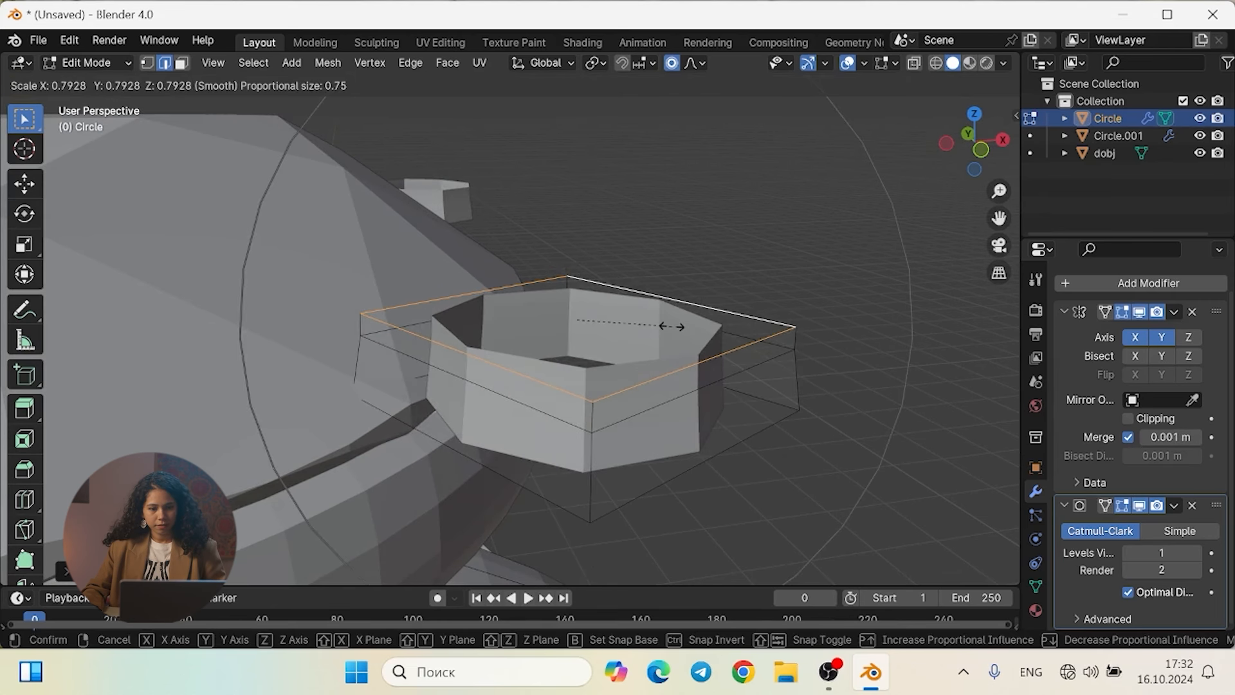
{"action": "left_click", "coordinate": [680, 319]}
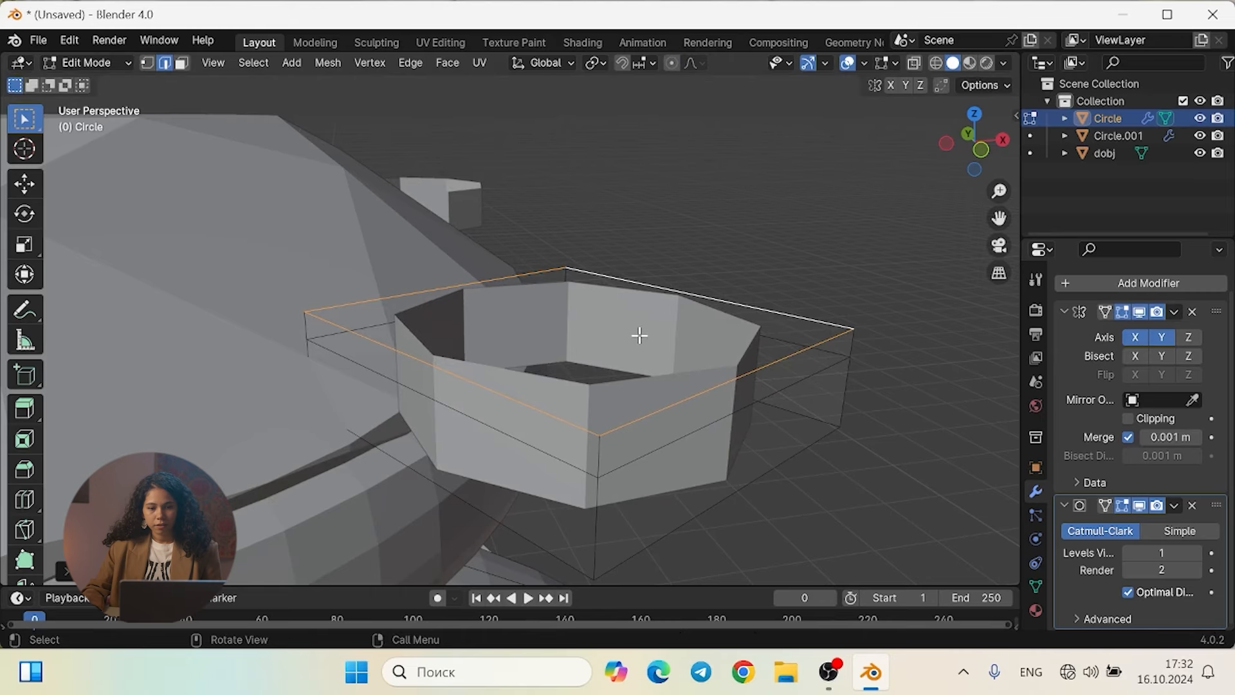
{"action": "key", "text": "s"}
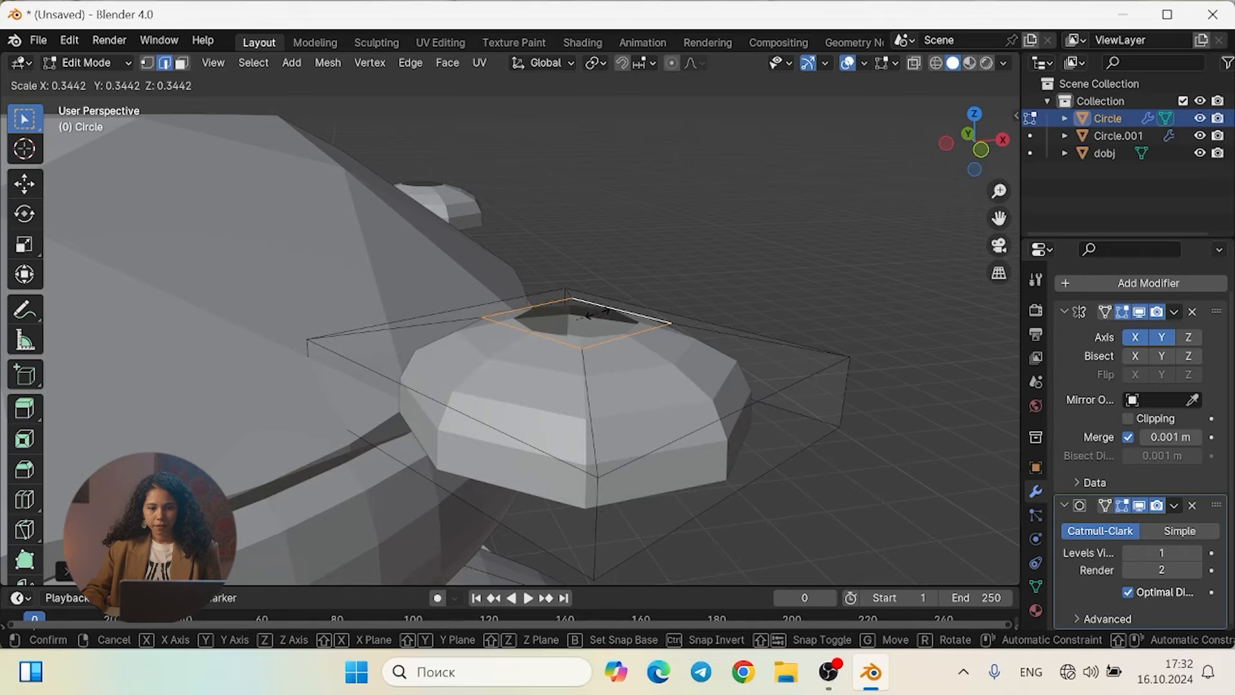
{"action": "left_click", "coordinate": [587, 314]}
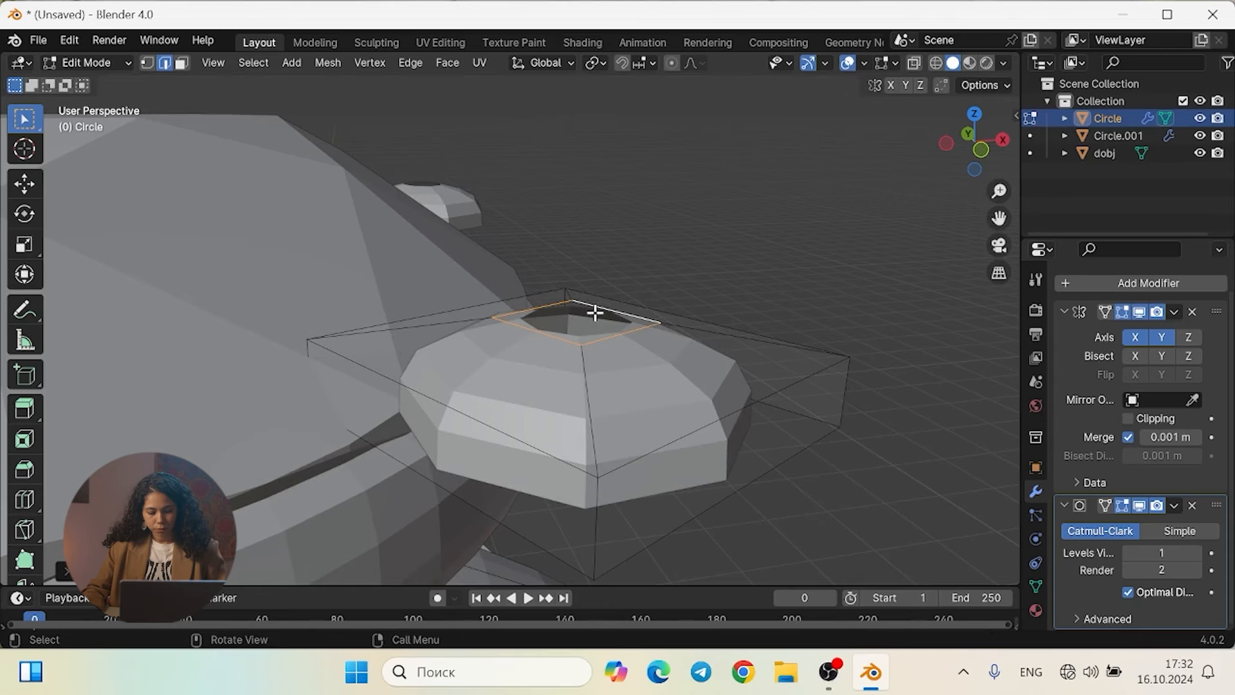
{"action": "middle_click_drag", "start_coordinate": [609, 323], "coordinate": [708, 380]}
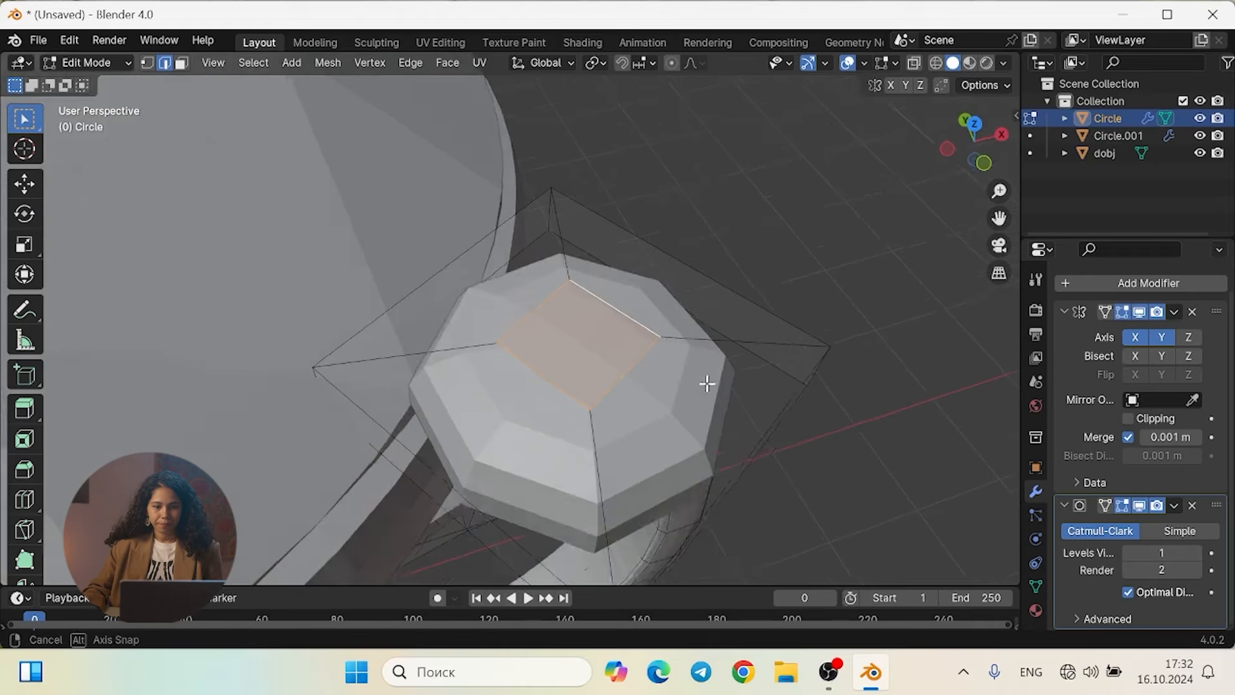
Select the cap's open bottom loop and extrude it about 0.5 m straight down along Z in front view
{"action": "scroll", "coordinate": [673, 287], "scroll_direction": "down", "scroll_amount": 5}
{"action": "middle_click_drag", "start_coordinate": [672, 286], "coordinate": [697, 270]}
{"action": "scroll", "coordinate": [576, 353], "scroll_direction": "up", "scroll_amount": 4}
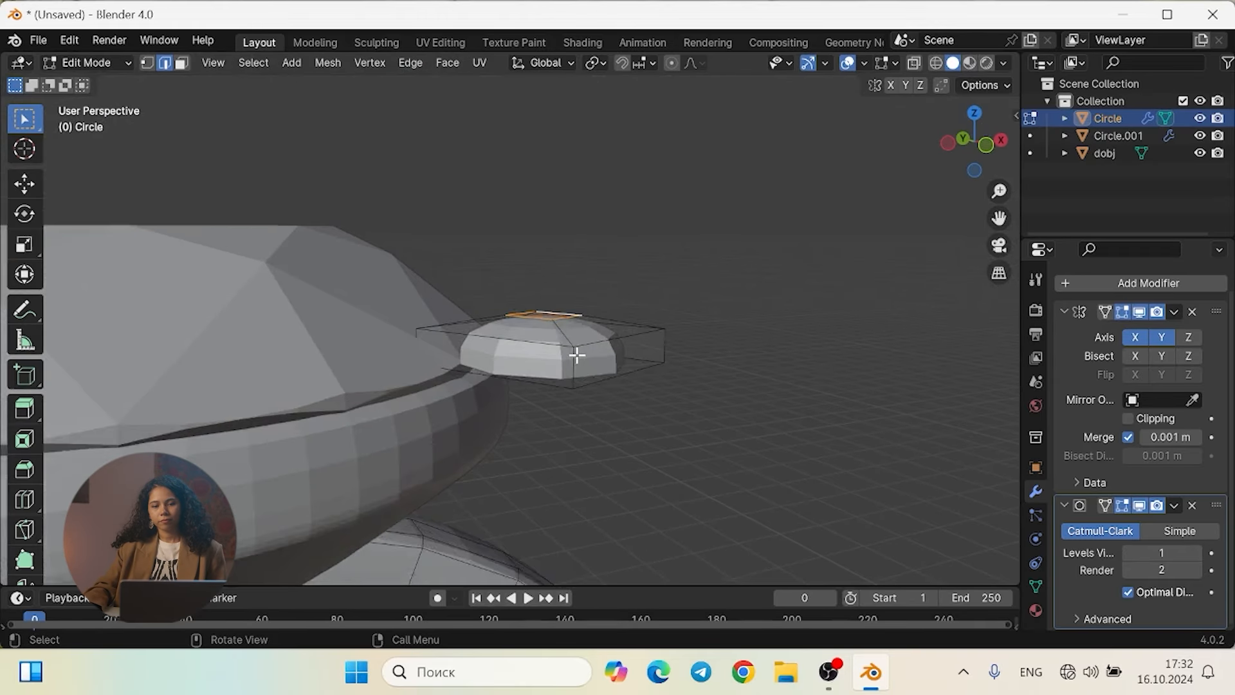
{"action": "middle_click_drag", "start_coordinate": [615, 382], "coordinate": [532, 374]}
{"action": "scroll", "coordinate": [532, 375], "scroll_direction": "down", "scroll_amount": 3}
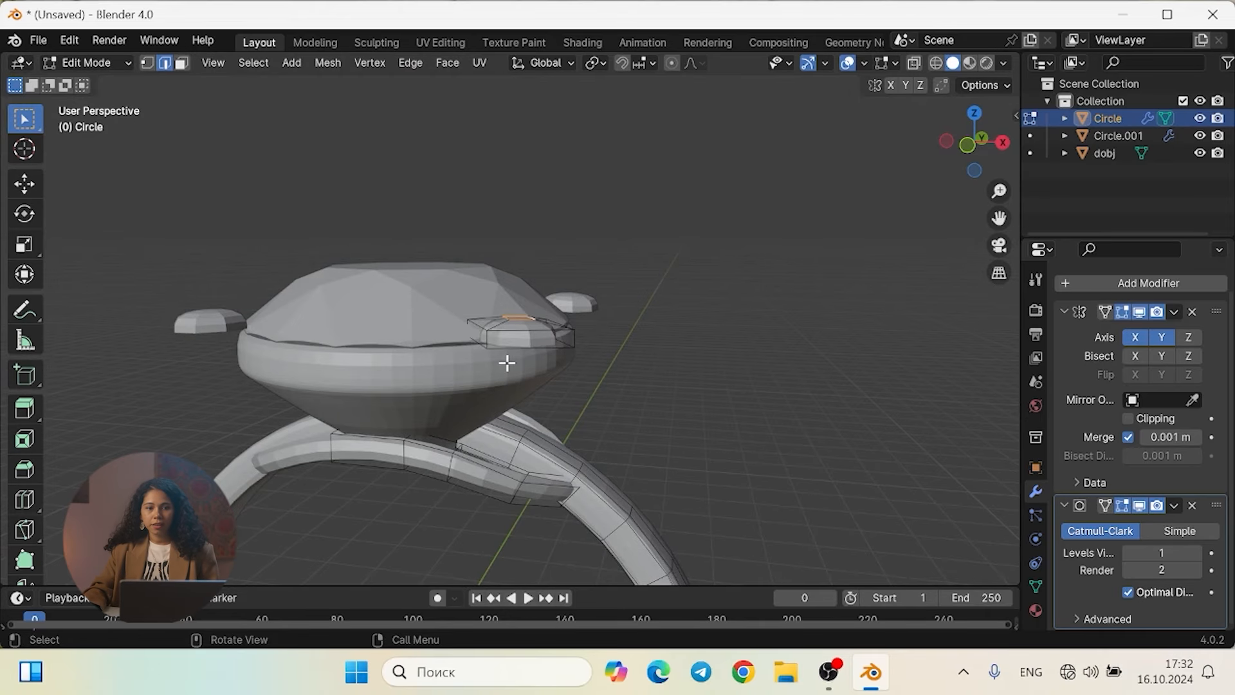
{"action": "middle_click_drag", "start_coordinate": [507, 363], "coordinate": [565, 347]}
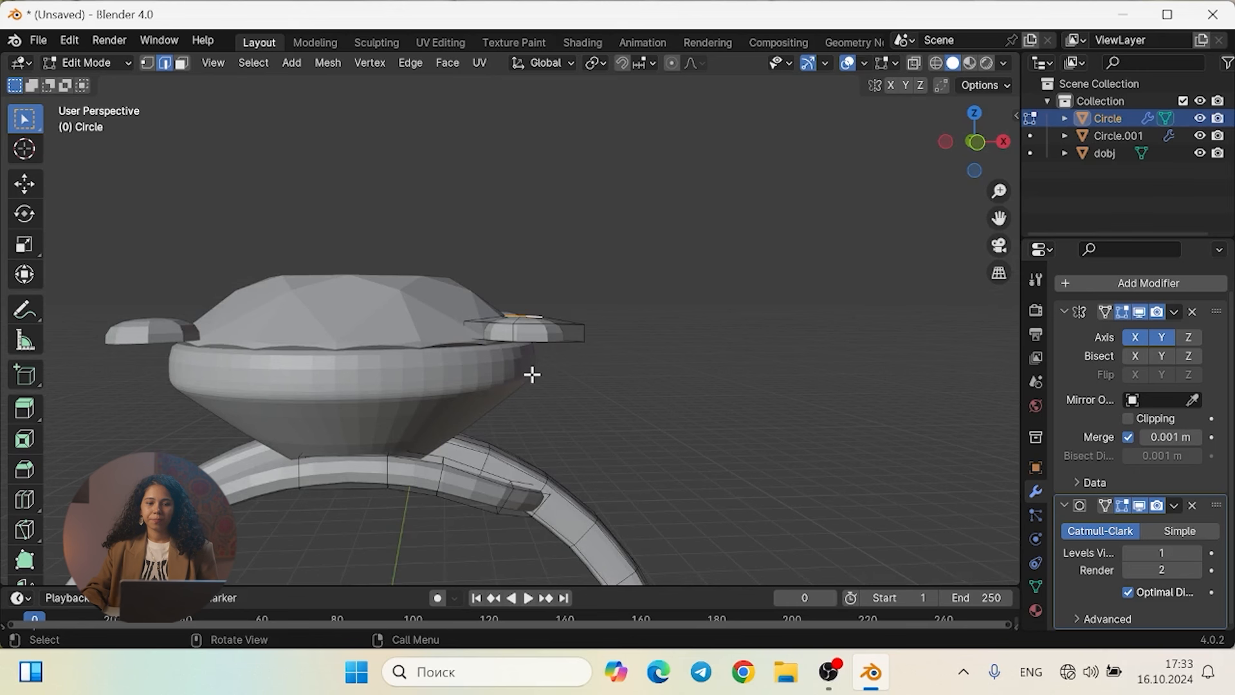
{"action": "scroll", "coordinate": [534, 370], "scroll_direction": "up", "scroll_amount": 2}
{"action": "scroll", "coordinate": [552, 372], "scroll_direction": "up", "scroll_amount": 3}
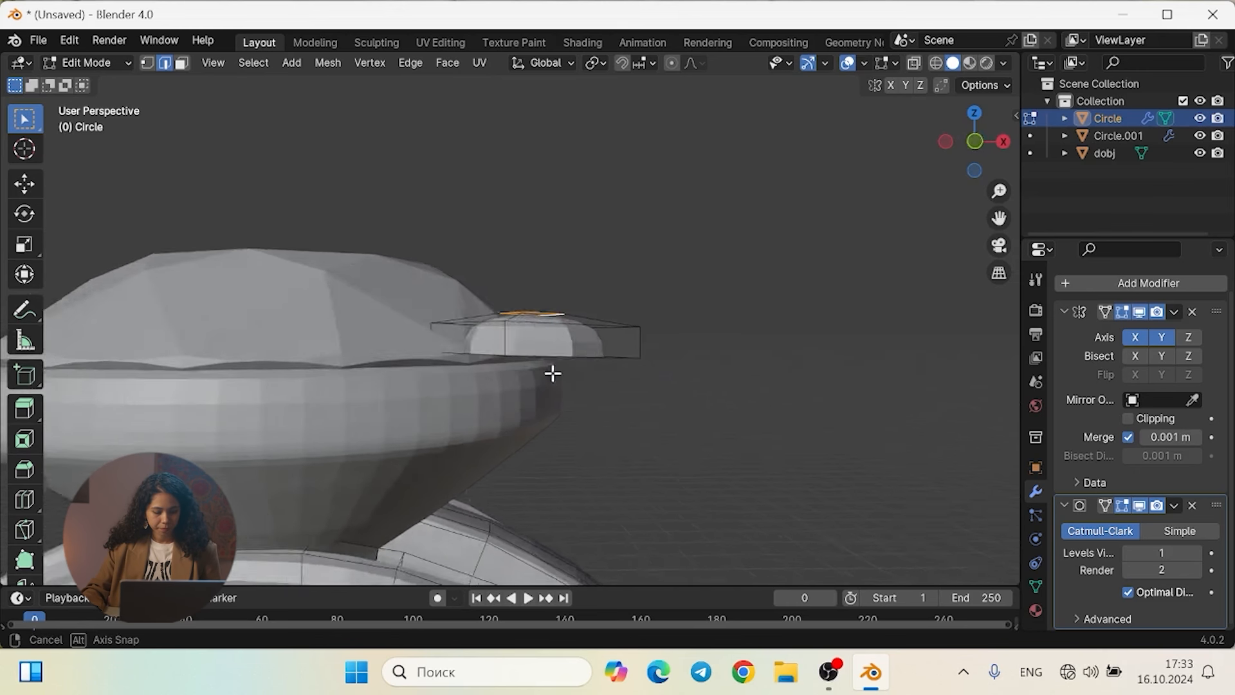
{"action": "middle_click_drag", "start_coordinate": [576, 373], "coordinate": [584, 303]}
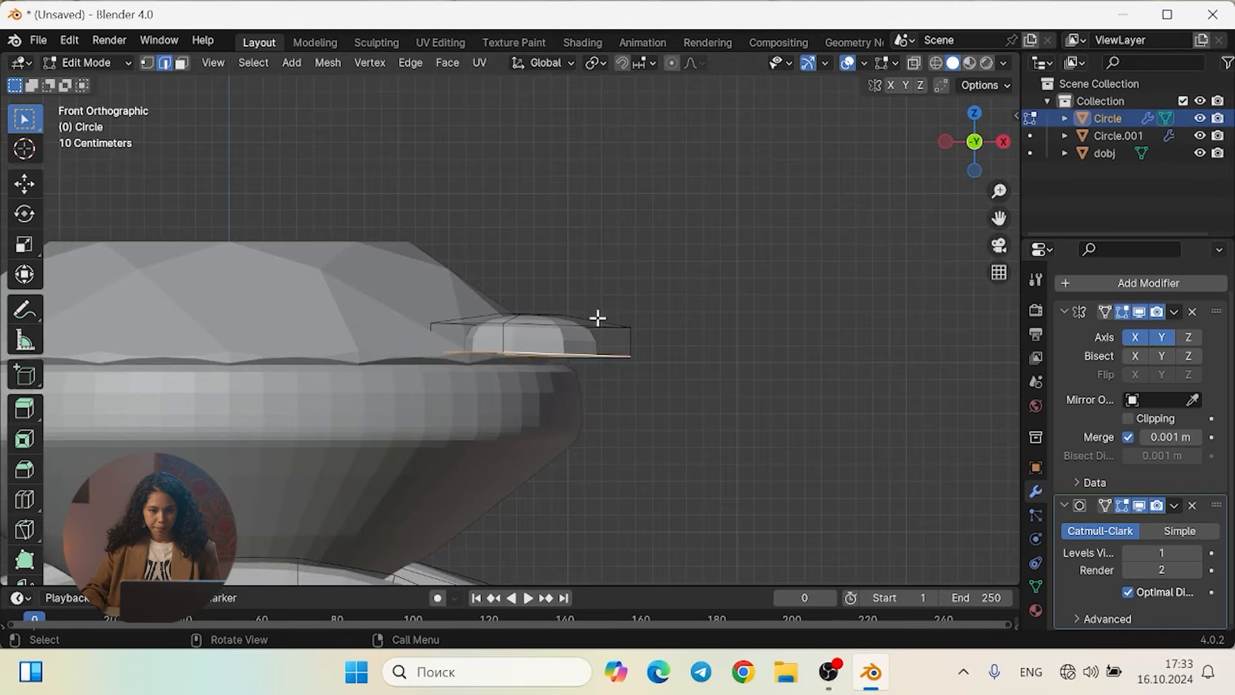
{"action": "scroll", "coordinate": [597, 317], "scroll_direction": "down", "scroll_amount": 3}
{"action": "scroll", "coordinate": [572, 342], "scroll_direction": "up", "scroll_amount": 2}
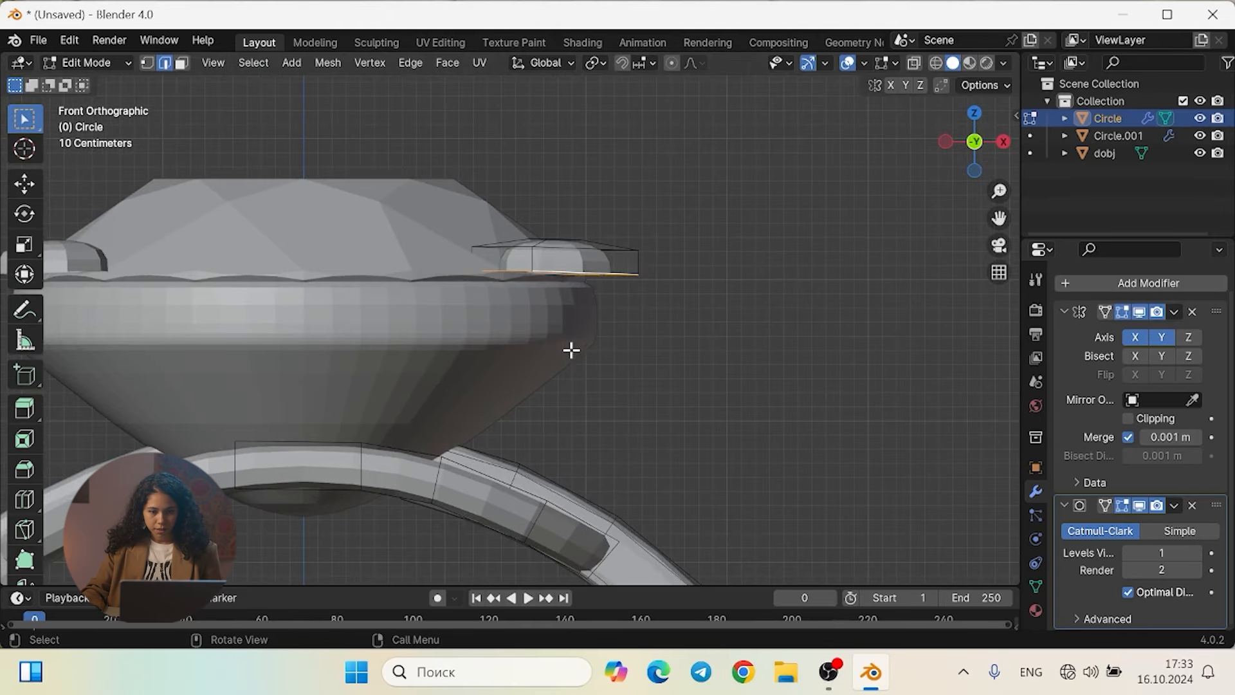
{"action": "key", "text": "g"}
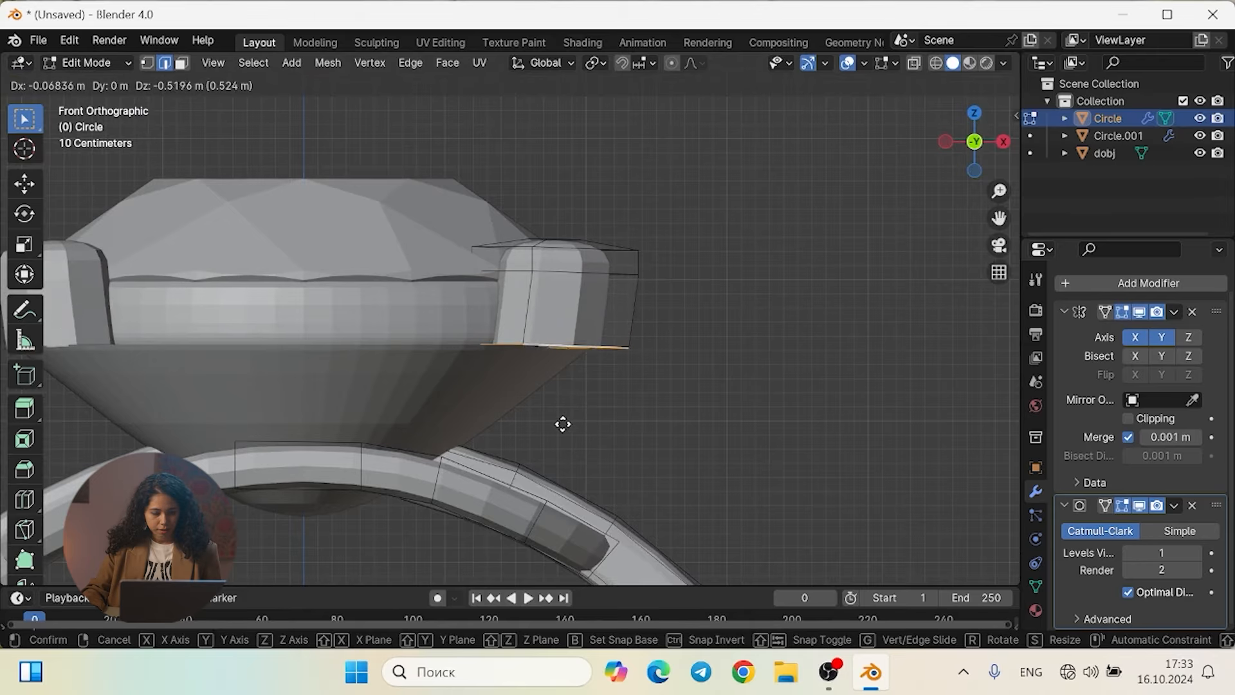
{"action": "key", "text": "z"}
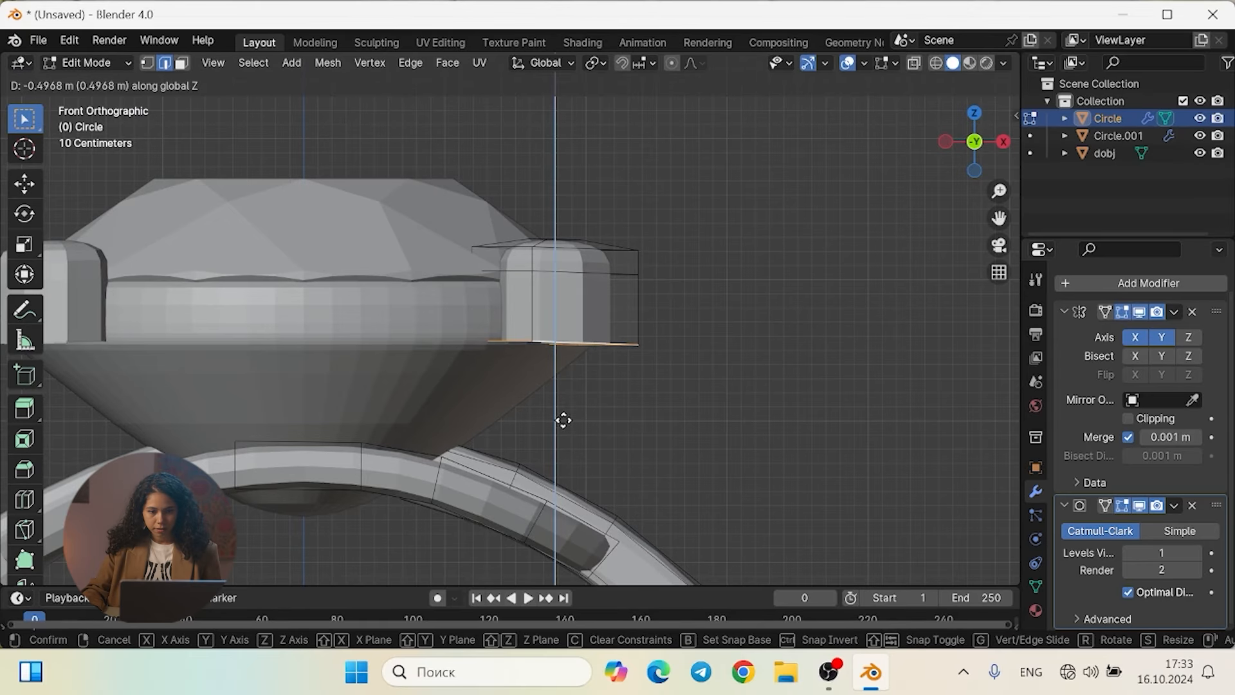
{"action": "left_click", "coordinate": [564, 422]}
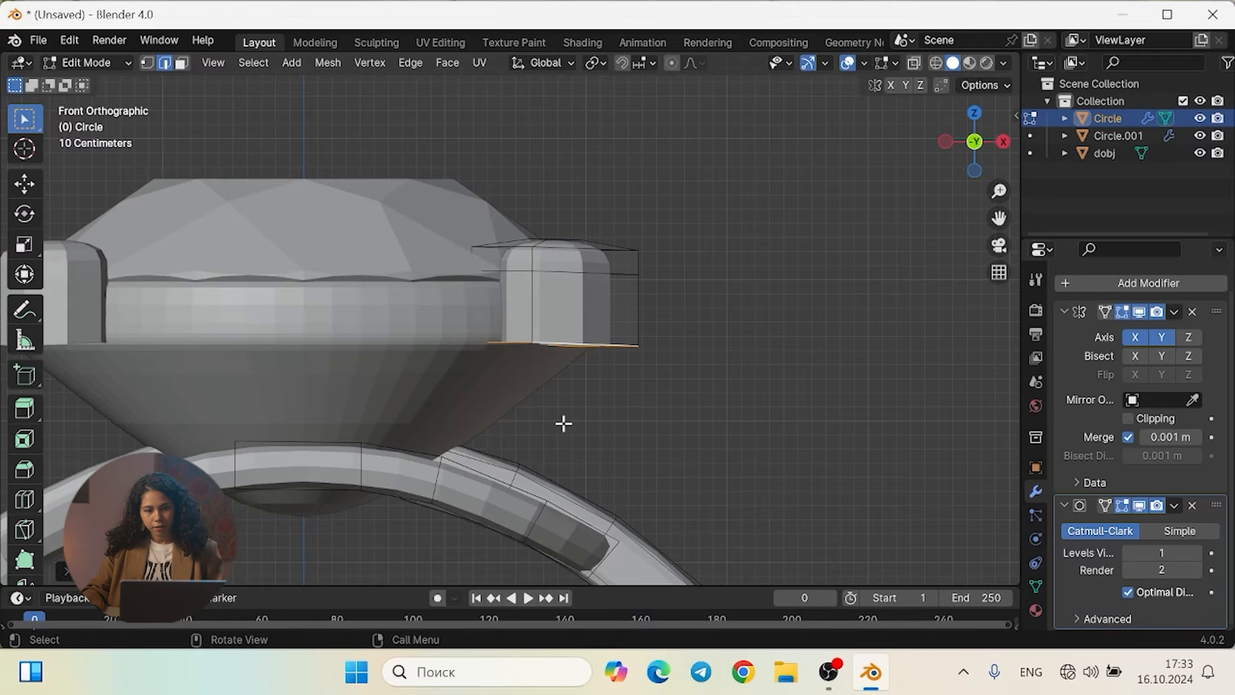
Tilt the prong's bottom loop in front view and extrude it about 0.24 m inward and 0.40 m down
{"action": "key", "text": "r"}
{"action": "left_click", "coordinate": [550, 414]}
{"action": "key", "text": "g"}
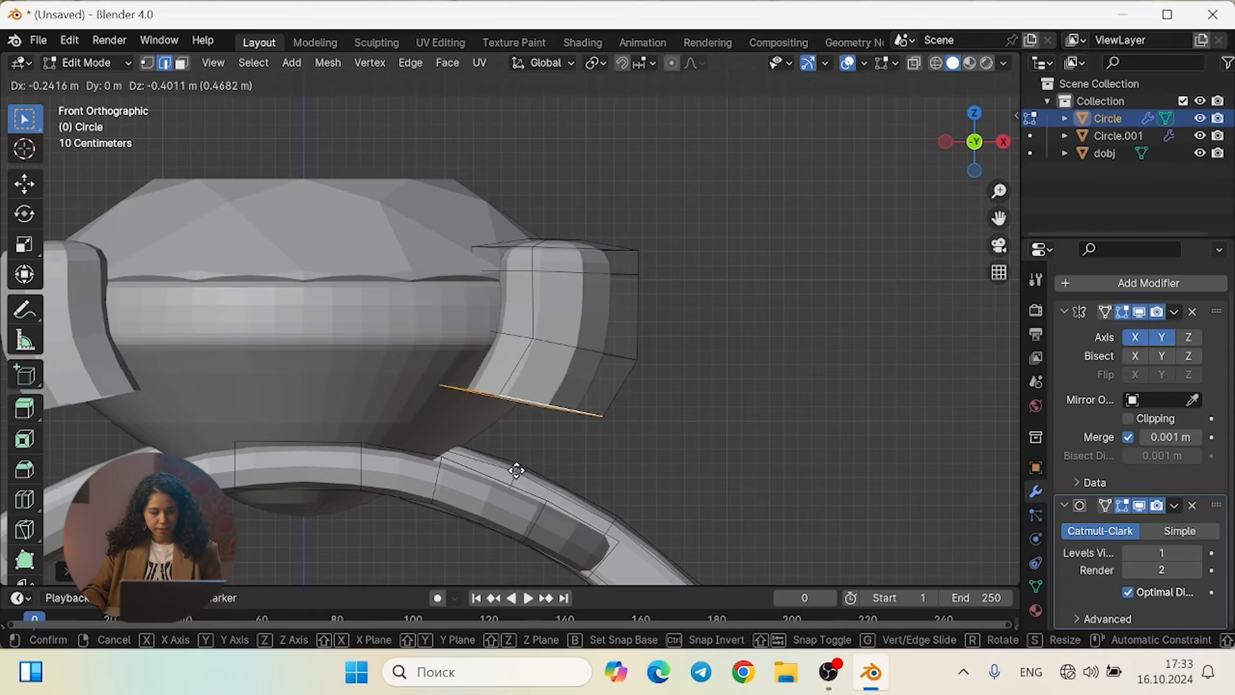
{"action": "left_click", "coordinate": [517, 470]}
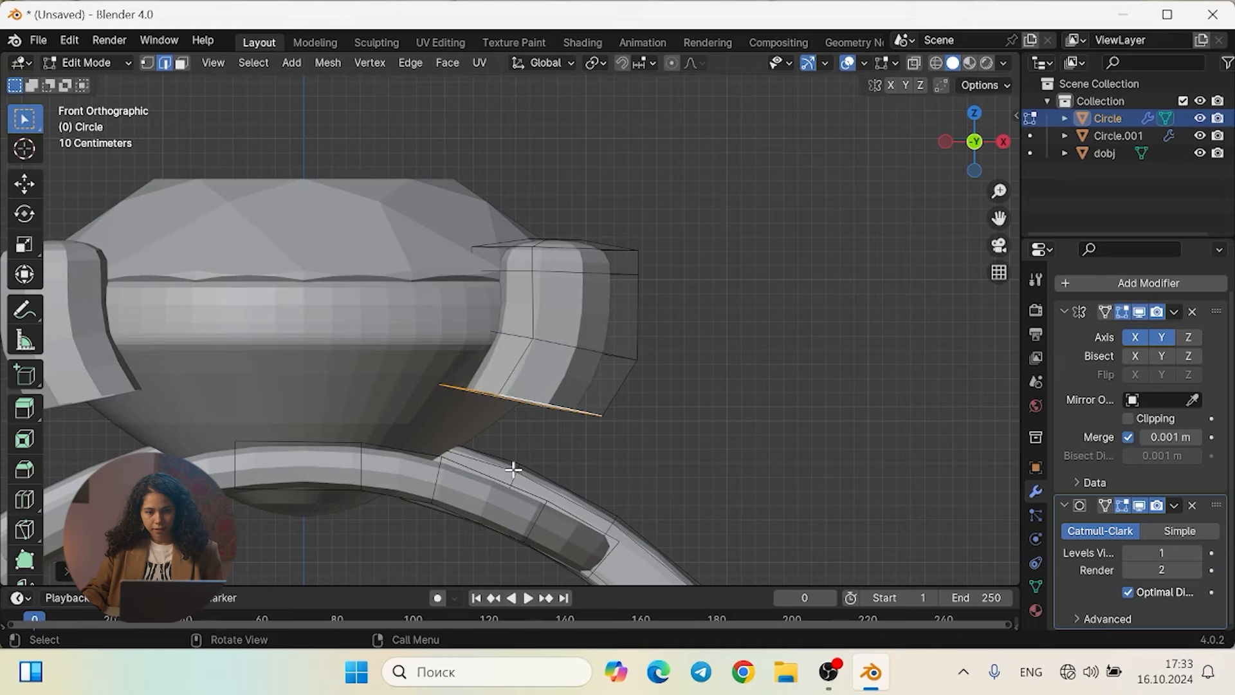
Rotate the prong's end loop further, extrude it inward and down beneath the diamond, and scale it to about 0.95
{"action": "key", "text": "r"}
{"action": "left_click", "coordinate": [499, 457]}
{"action": "key", "text": "g"}
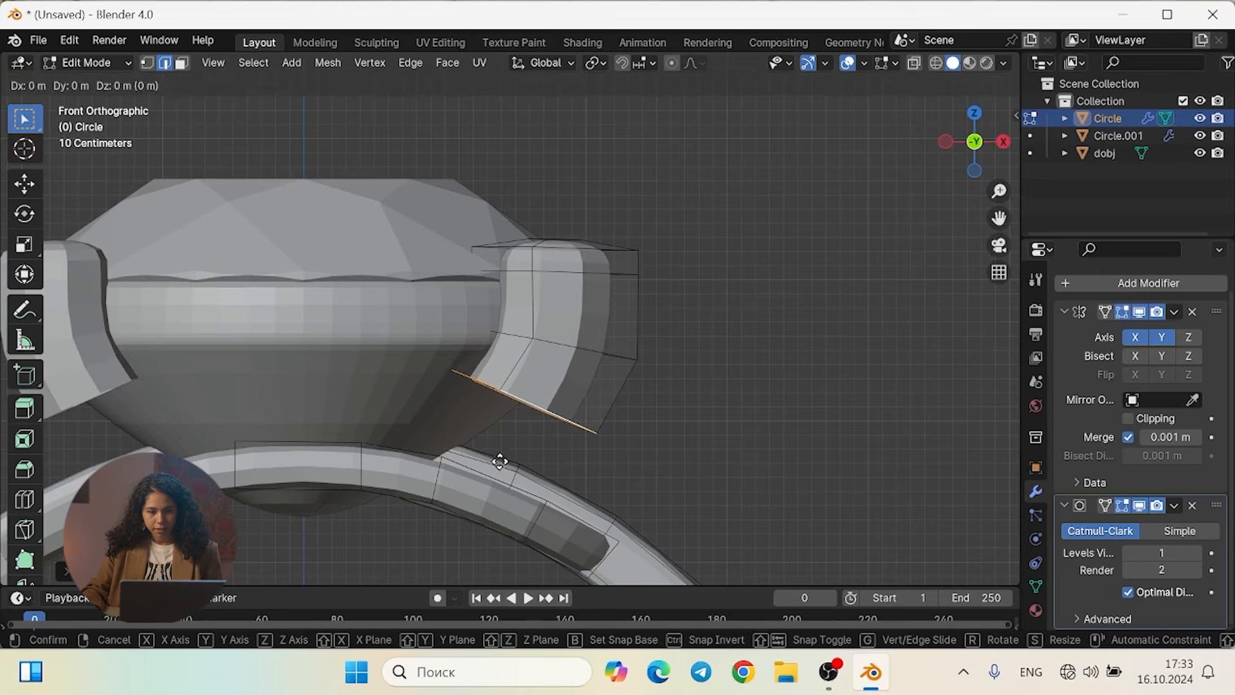
{"action": "left_click", "coordinate": [419, 492]}
{"action": "key", "text": "s"}
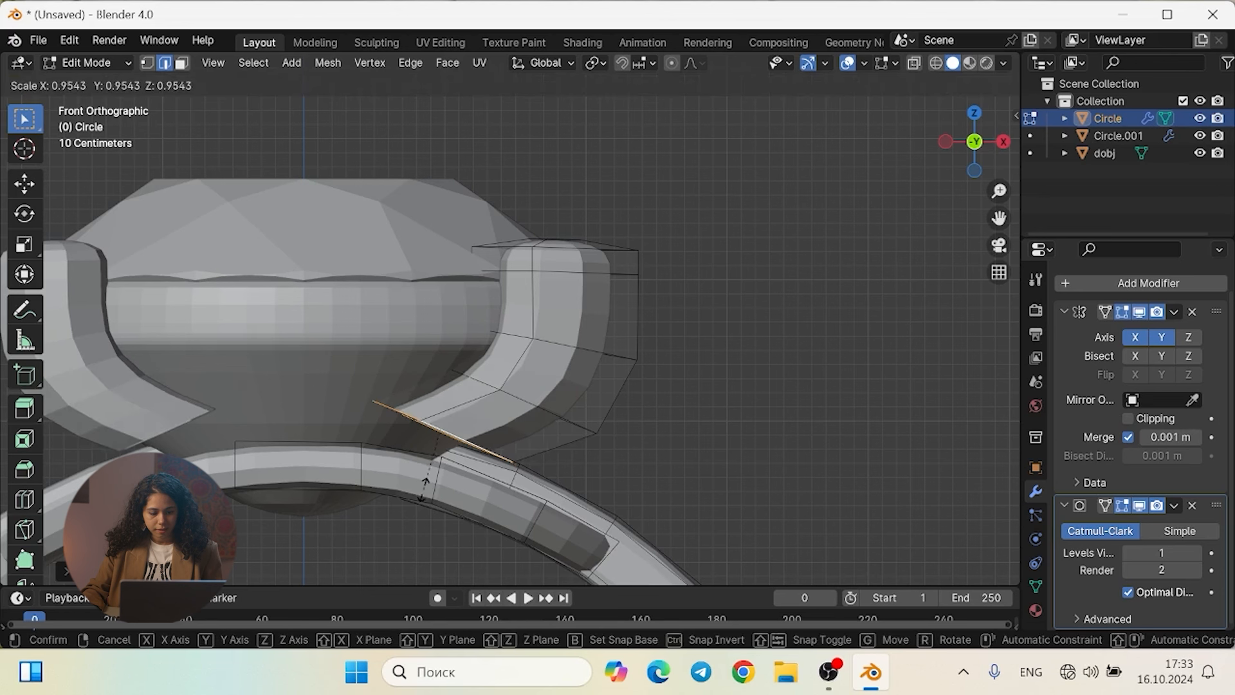
{"action": "left_click", "coordinate": [424, 487]}
{"action": "key", "text": "g"}
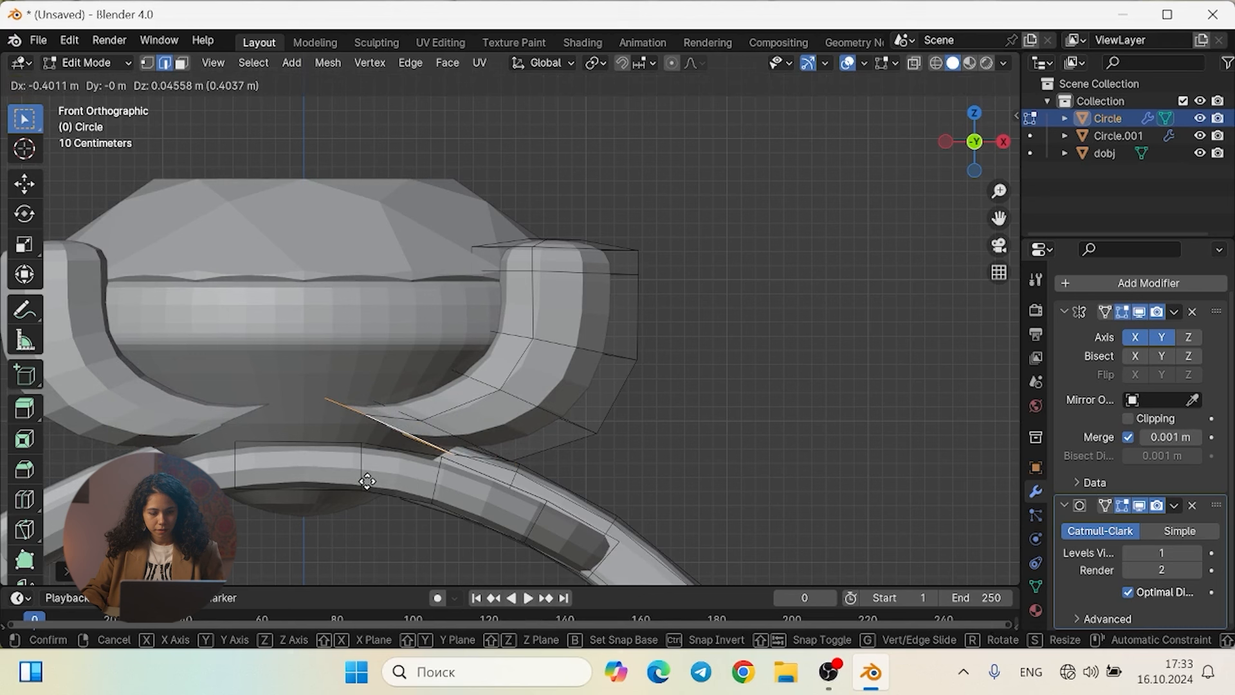
{"action": "right_click", "coordinate": [370, 482]}
{"action": "key", "text": "r"}
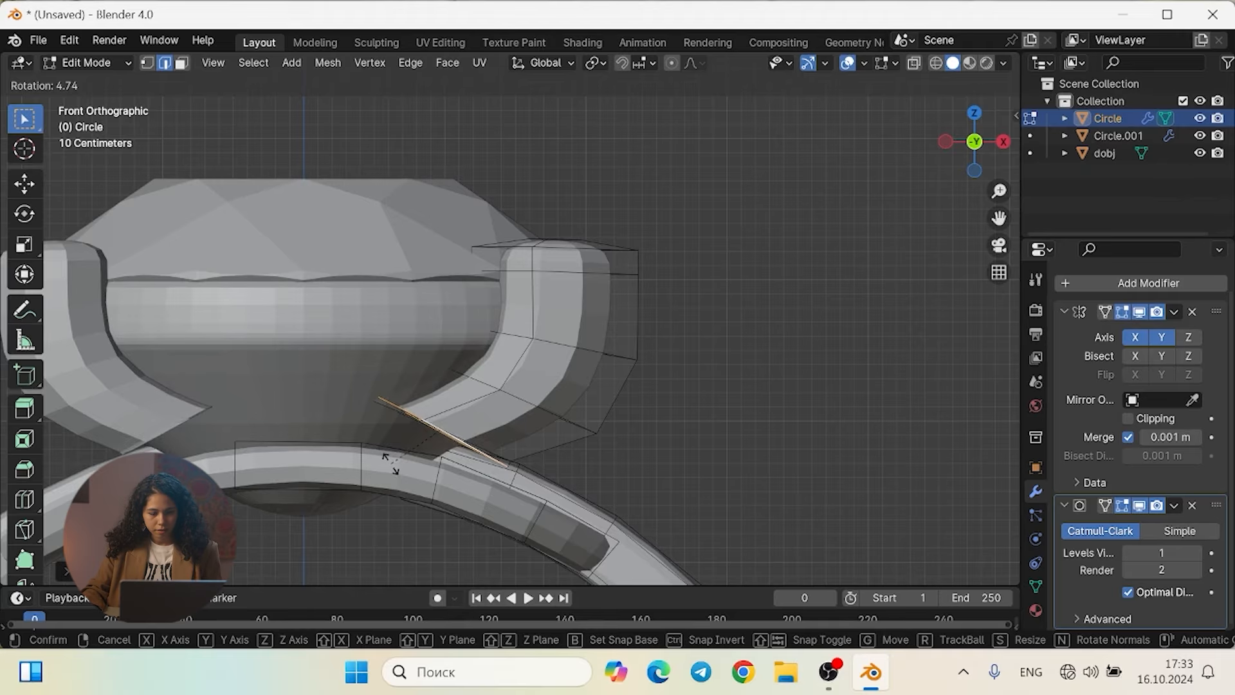
{"action": "left_click", "coordinate": [390, 463]}
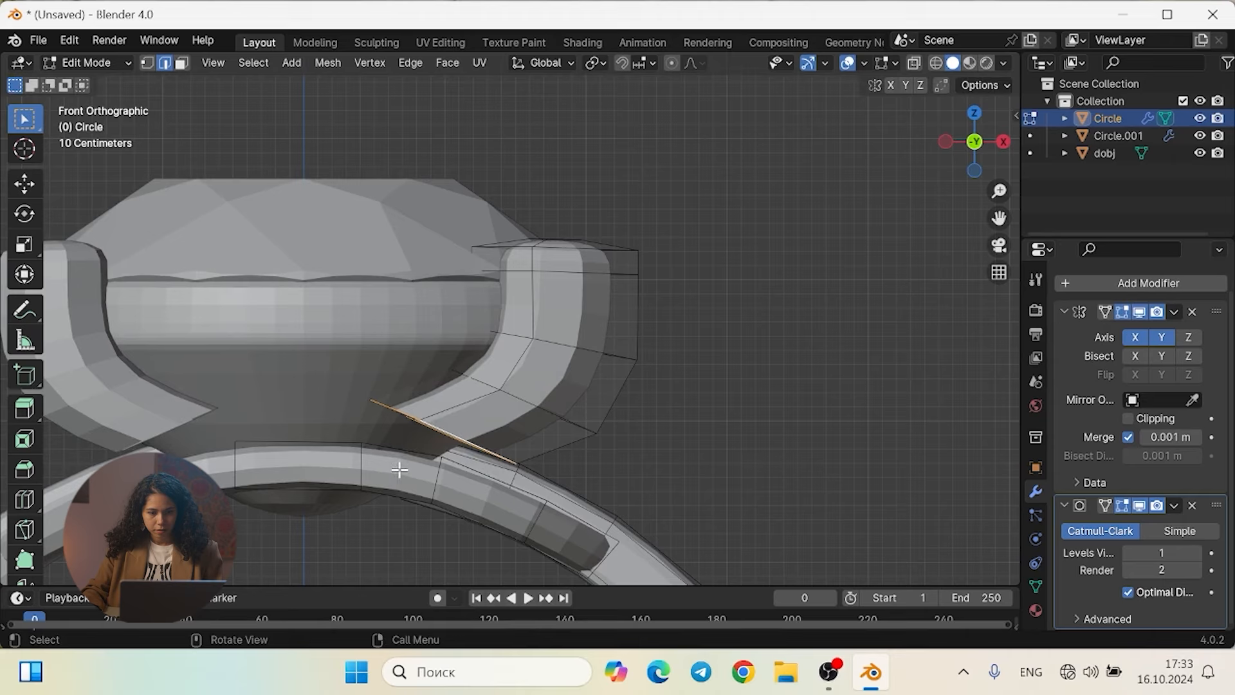
Rotate the prong's end loop about 15 degrees in front view so it slants more steeply
{"action": "key", "text": "r"}
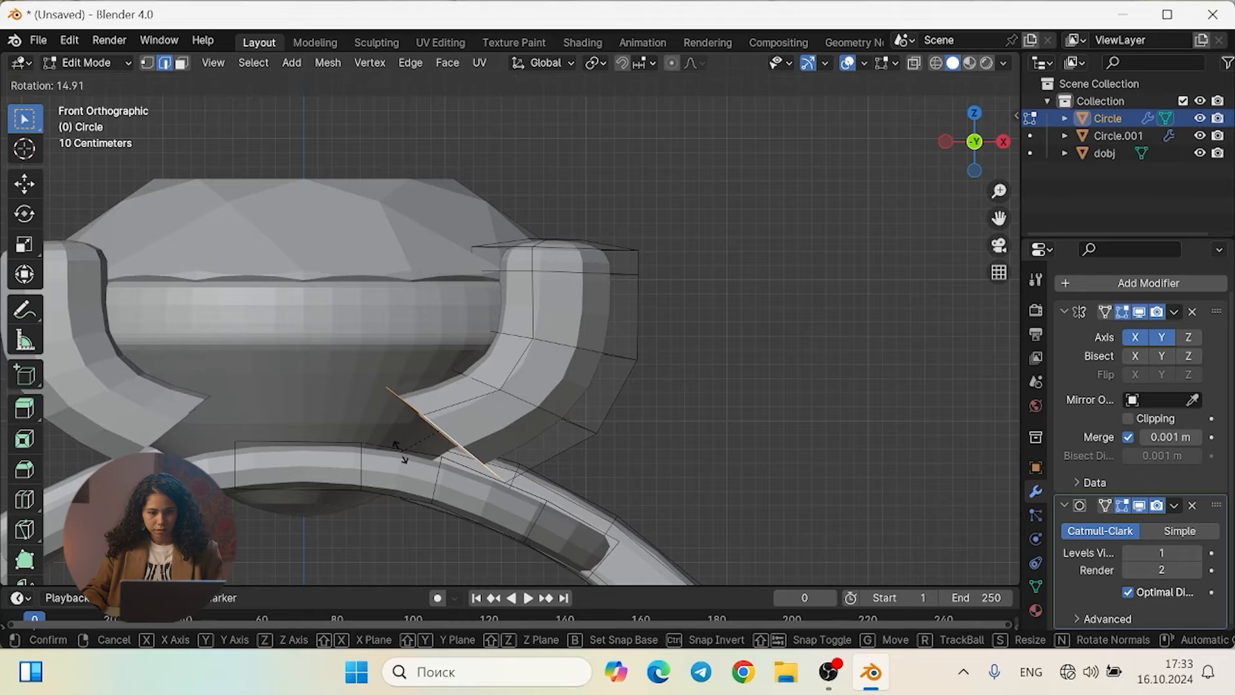
{"action": "left_click", "coordinate": [400, 447]}
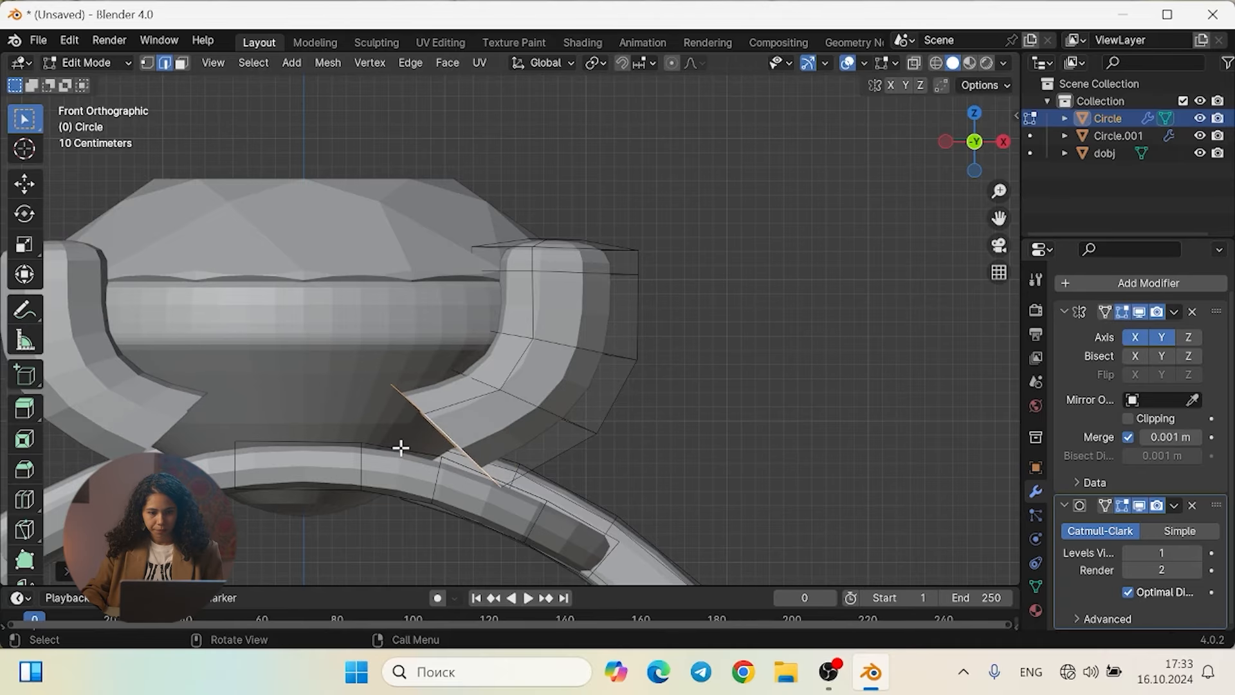
{"action": "key", "text": "s"}
{"action": "key", "text": "Escape"}
Extrude the prong's end loop about 0.65 m inward beneath the diamond and rotate it about 40 degrees to stand vertical
{"action": "middle_click_drag", "start_coordinate": [396, 471], "coordinate": [515, 391]}
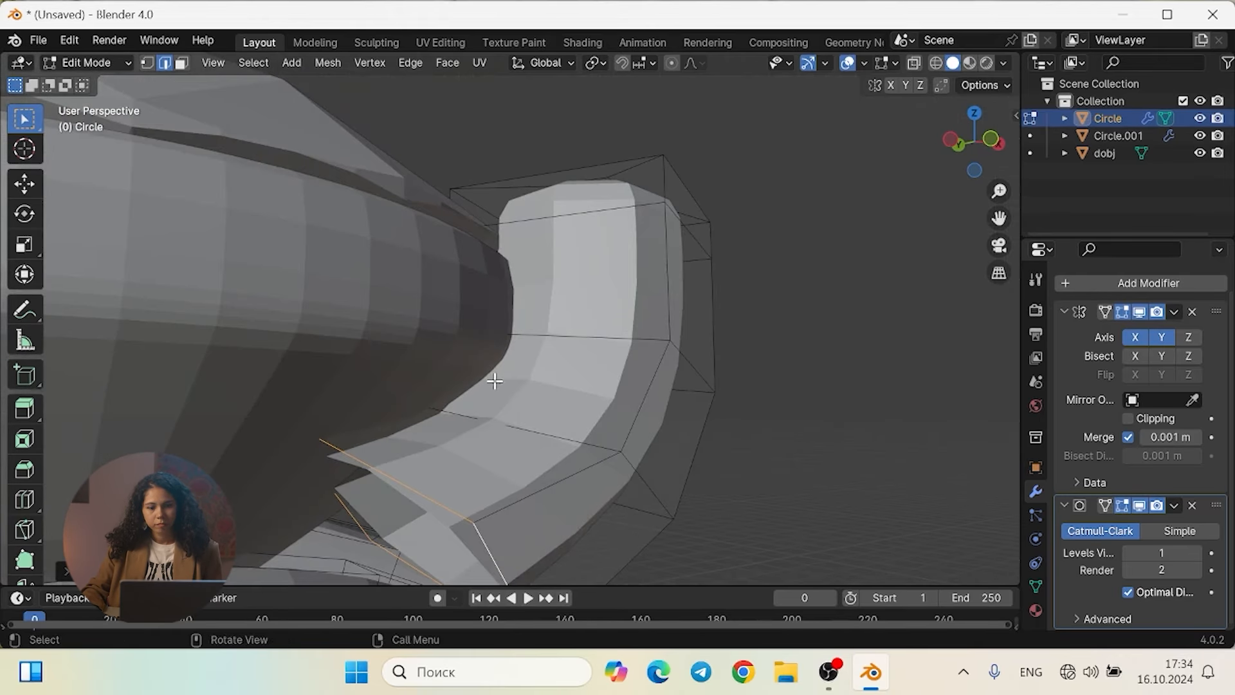
{"action": "middle_click_drag", "start_coordinate": [686, 512], "coordinate": [561, 311]}
{"action": "scroll", "coordinate": [514, 337], "scroll_direction": "up", "scroll_amount": 3}
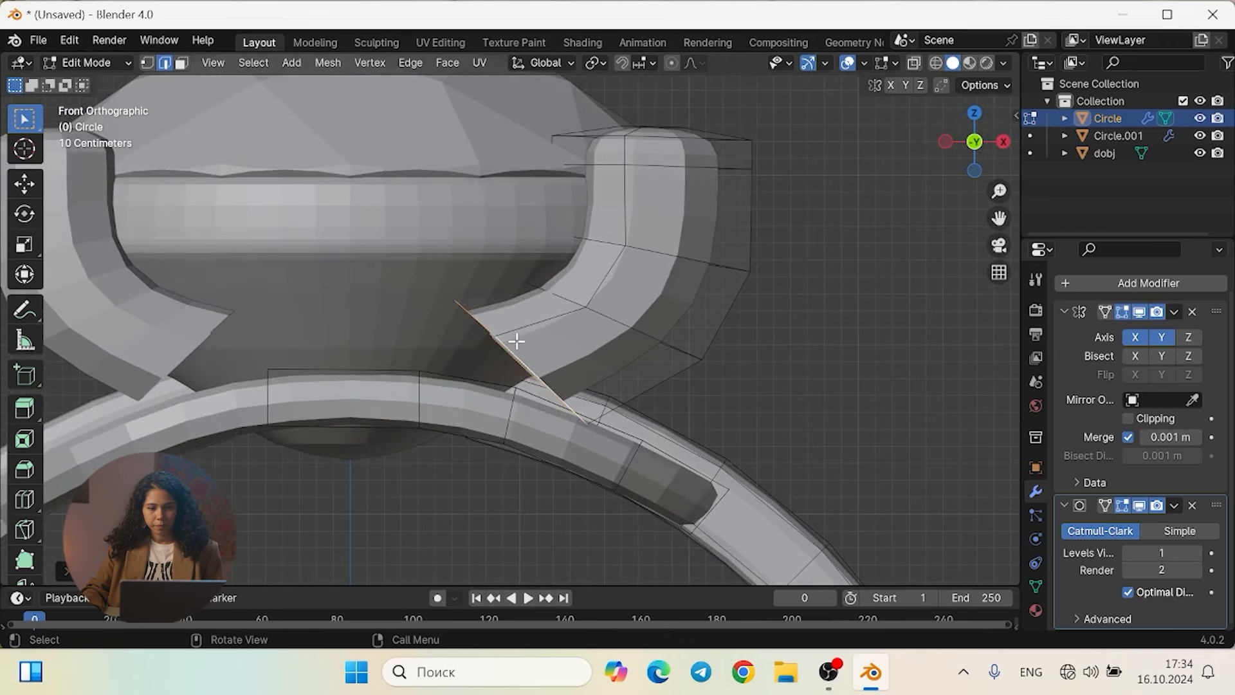
{"action": "key", "text": "g"}
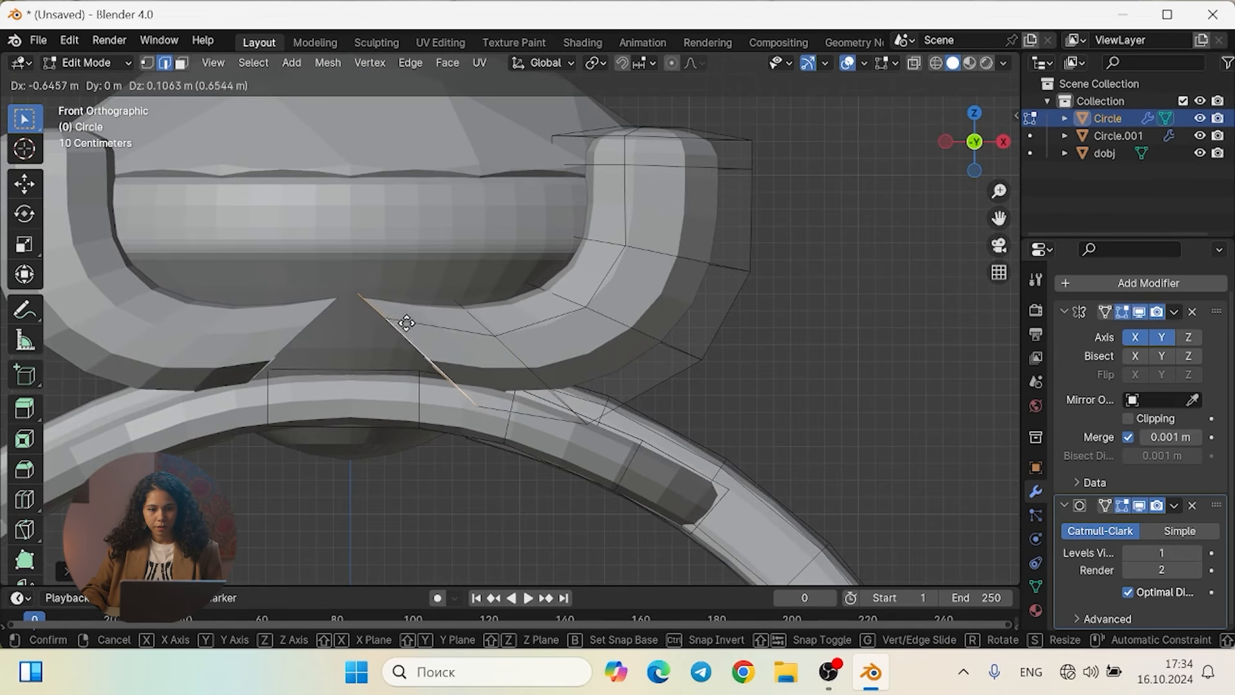
{"action": "left_click", "coordinate": [400, 323]}
{"action": "key", "text": "r"}
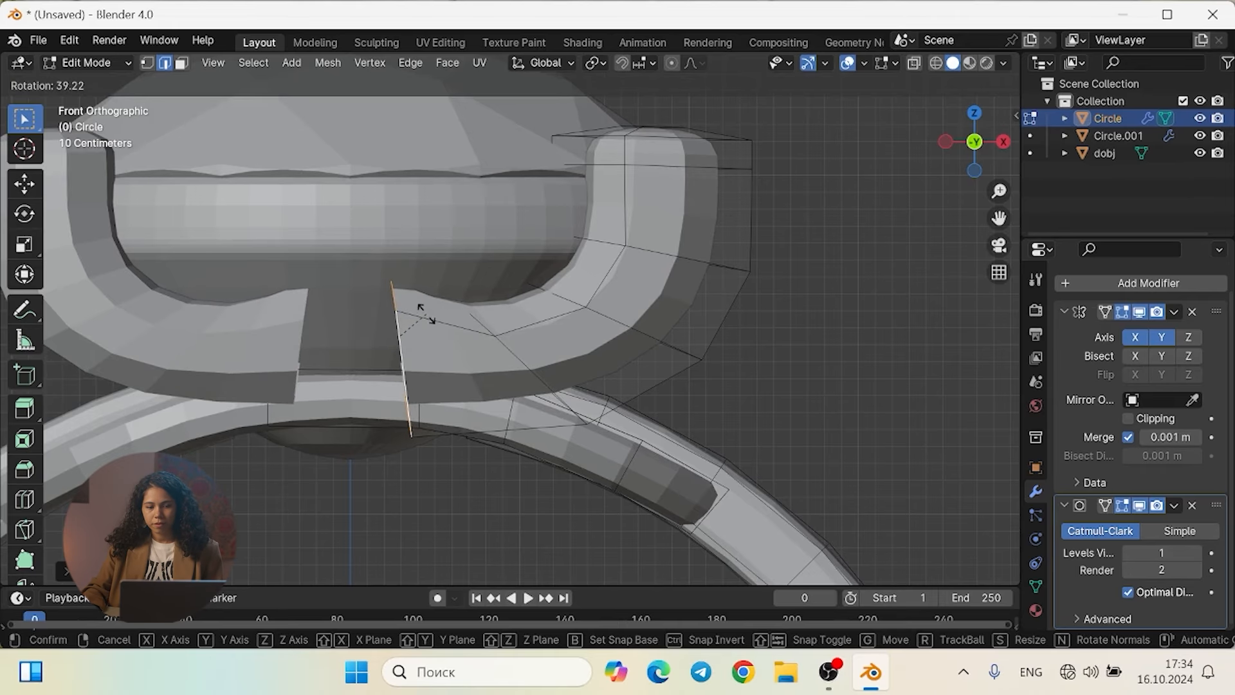
{"action": "left_click", "coordinate": [435, 311]}
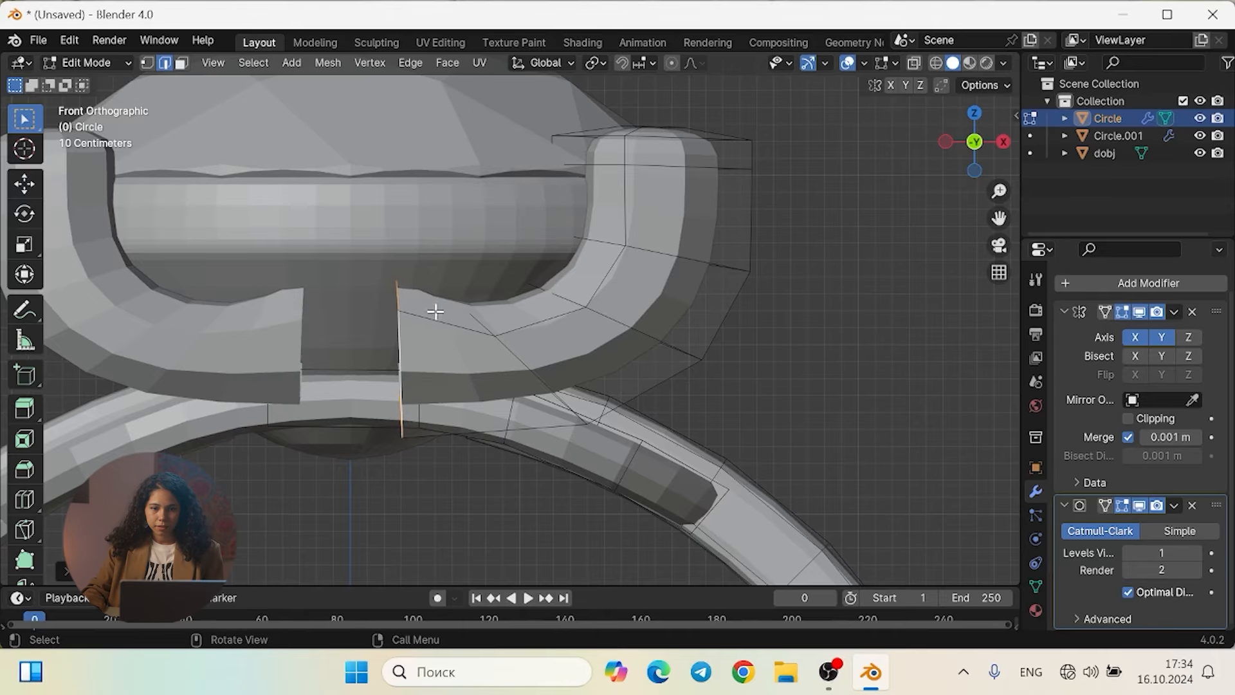
Enable proportional editing and move the prong's end loop about 0.36 m inward so the mirrored prongs meet beneath the diamond
{"action": "left_click", "coordinate": [675, 65]}
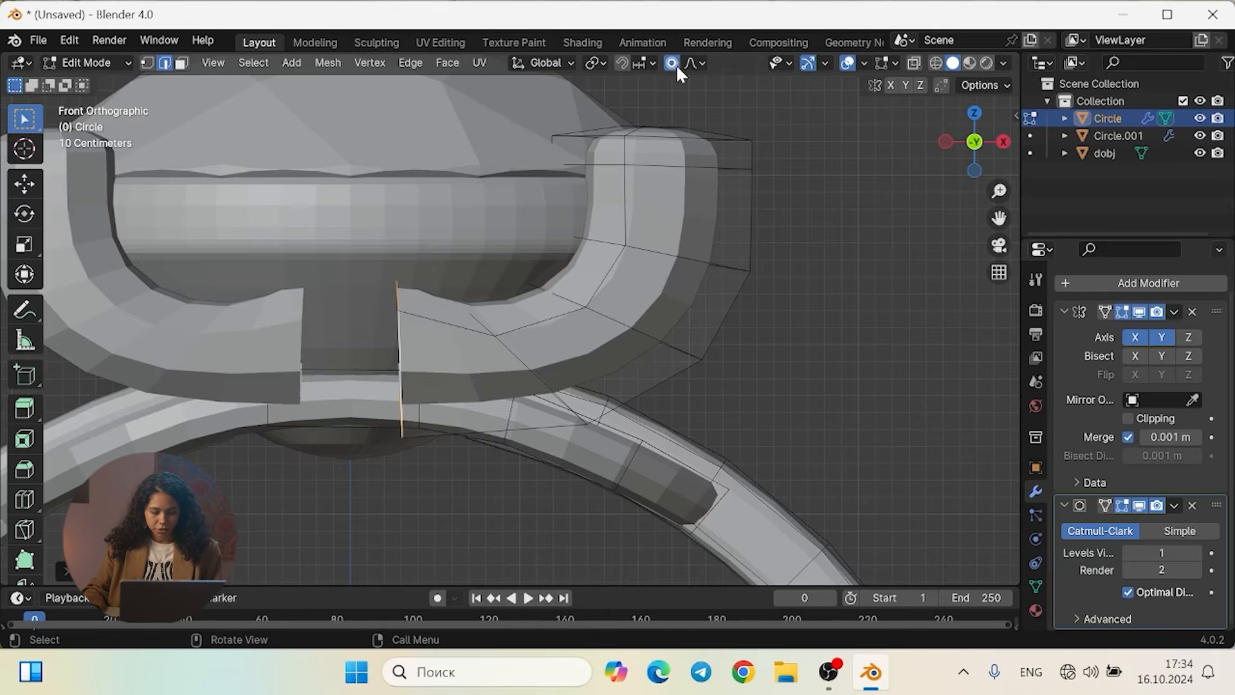
{"action": "key", "text": "g"}
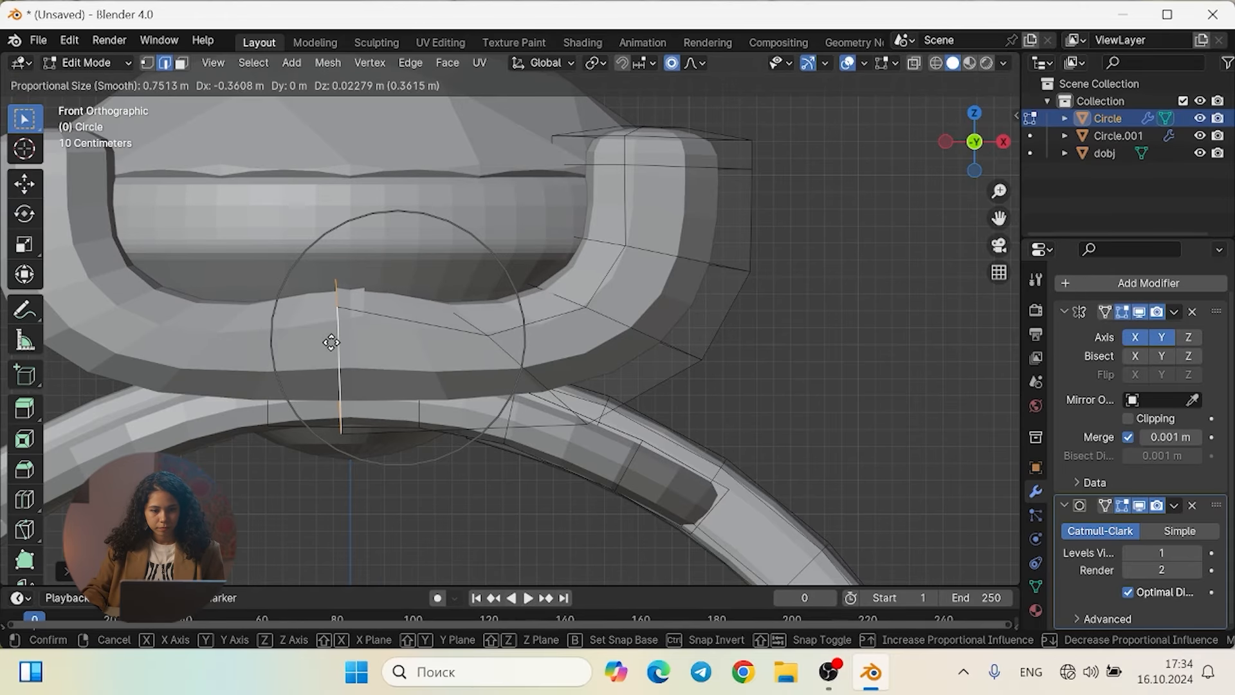
{"action": "left_click", "coordinate": [332, 334]}
Nudge the prong's end loop about 0.13 m further inward with proportional editing and see-through display
{"action": "middle_click_drag", "start_coordinate": [333, 331], "coordinate": [466, 370]}
{"action": "key", "text": "alt+z"}
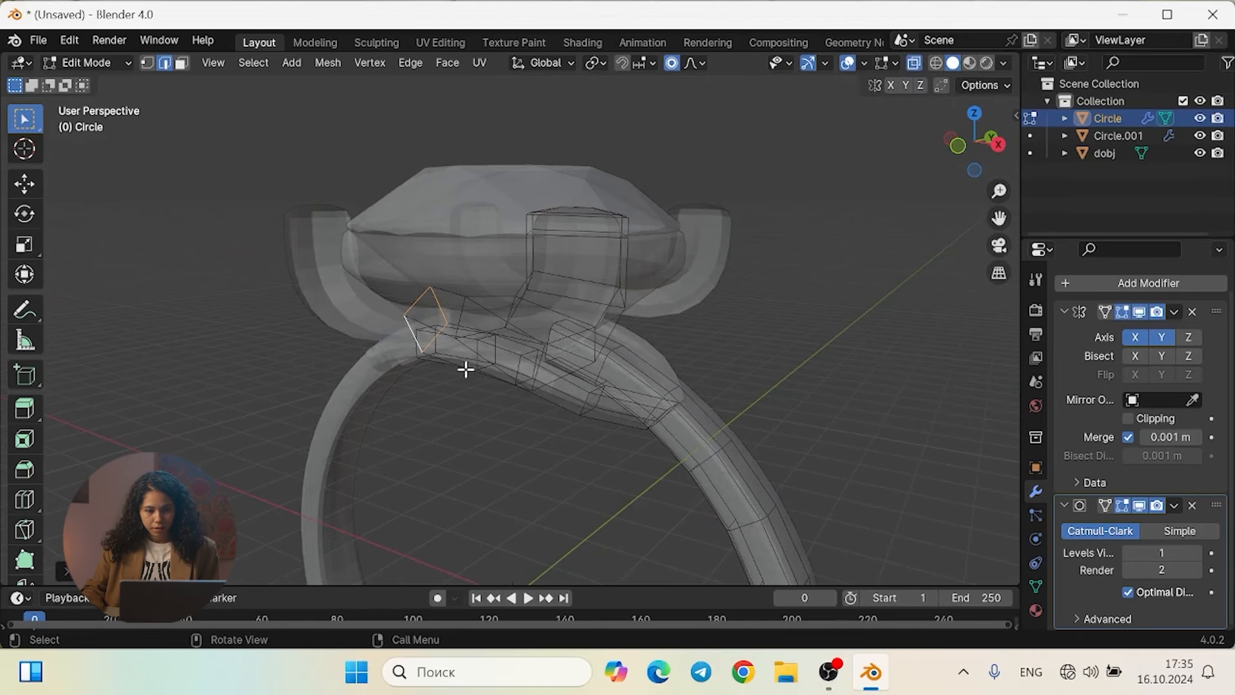
{"action": "scroll", "coordinate": [462, 369], "scroll_direction": "up", "scroll_amount": 4}
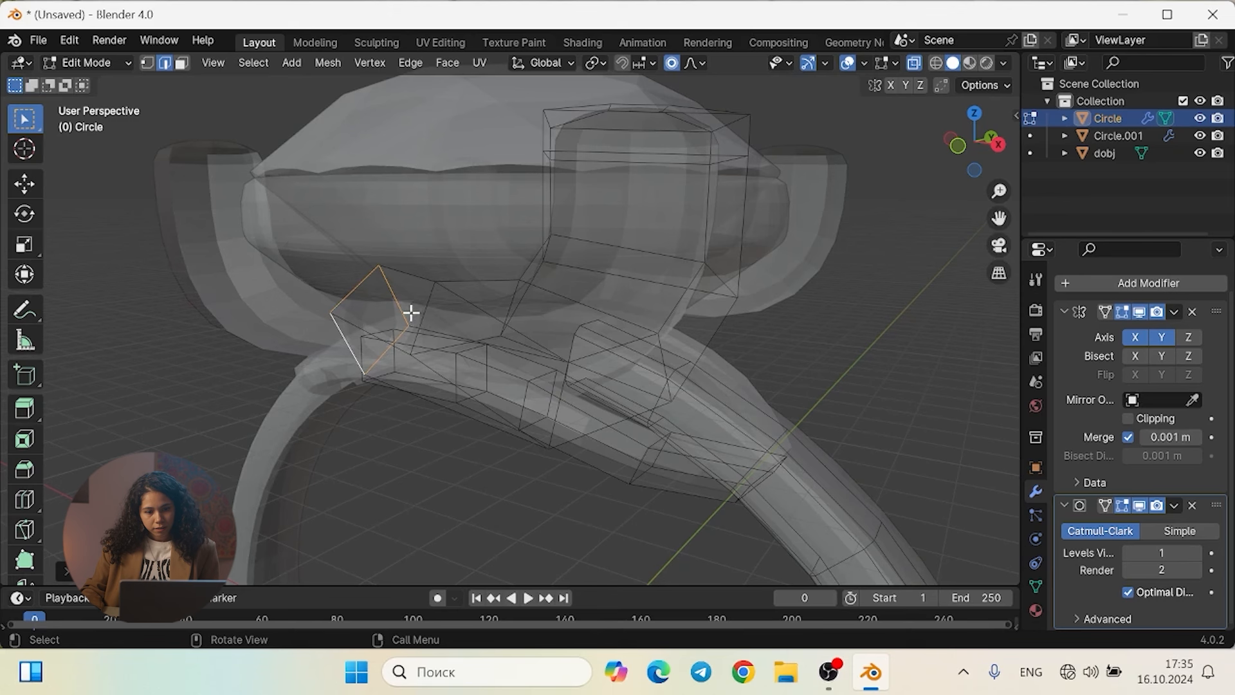
{"action": "key", "text": "g"}
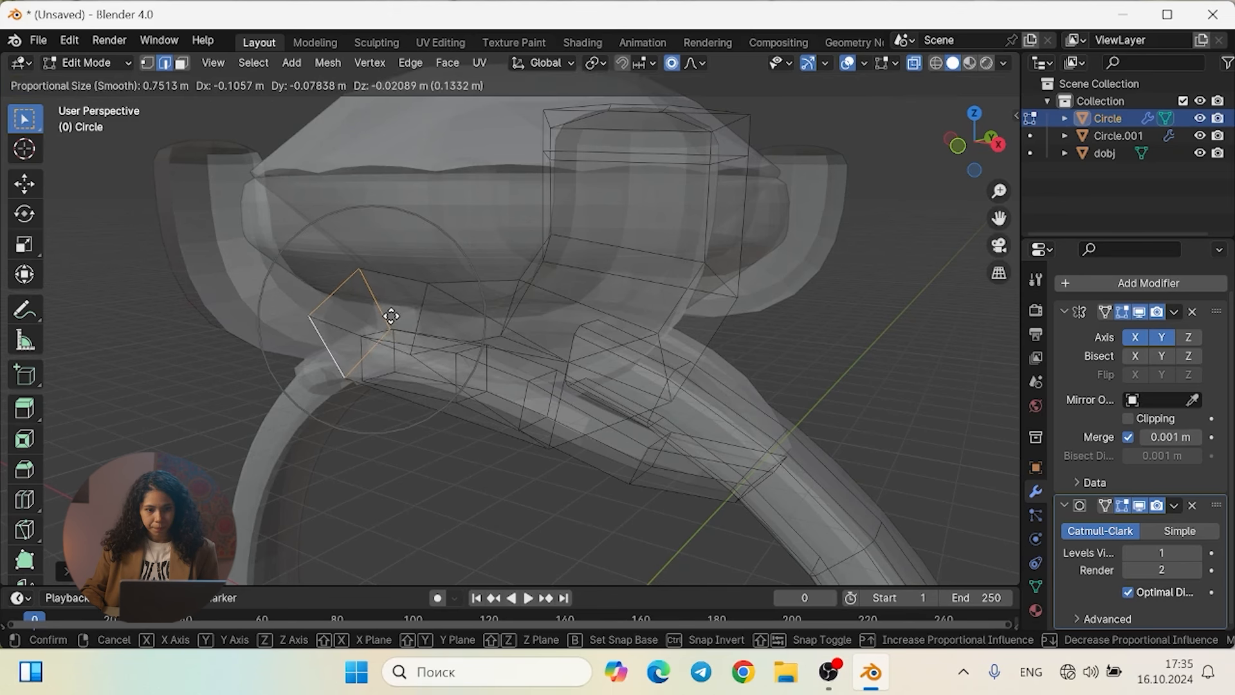
{"action": "scroll", "coordinate": [391, 316], "scroll_direction": "down", "scroll_amount": 4}
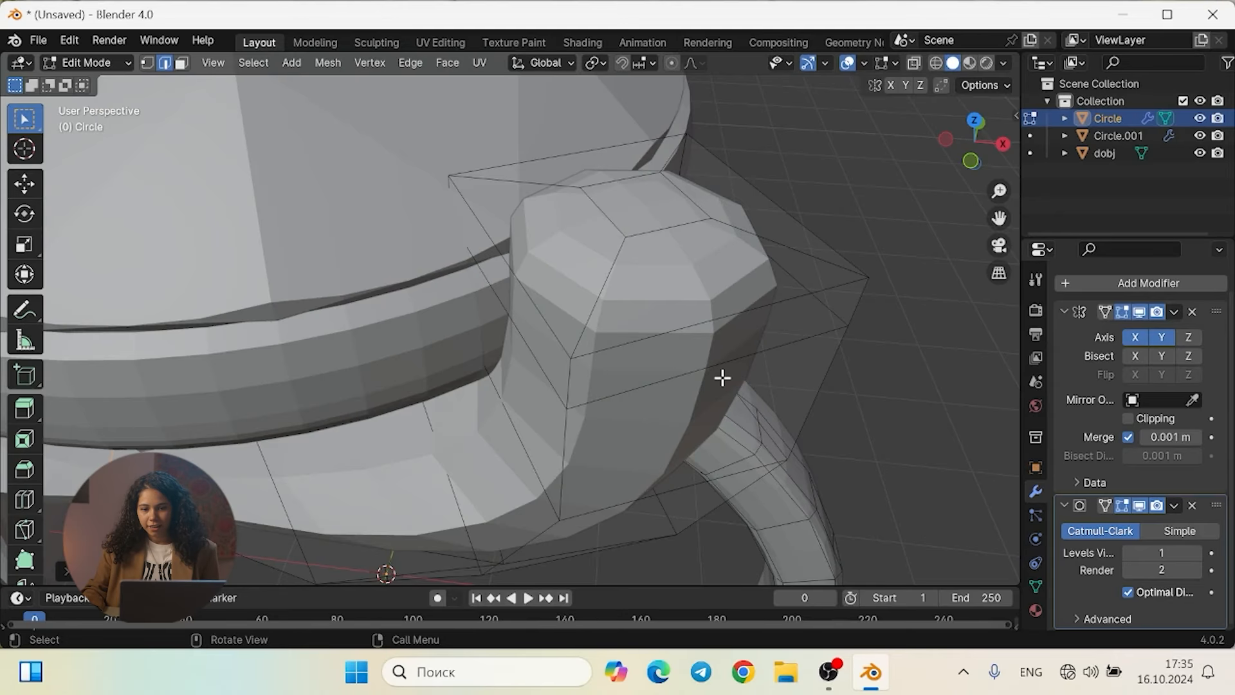
Scale the edge loop around the prong's tip to about 0.86 with proportional editing
{"action": "left_click", "coordinate": [796, 295], "text": "alt"}
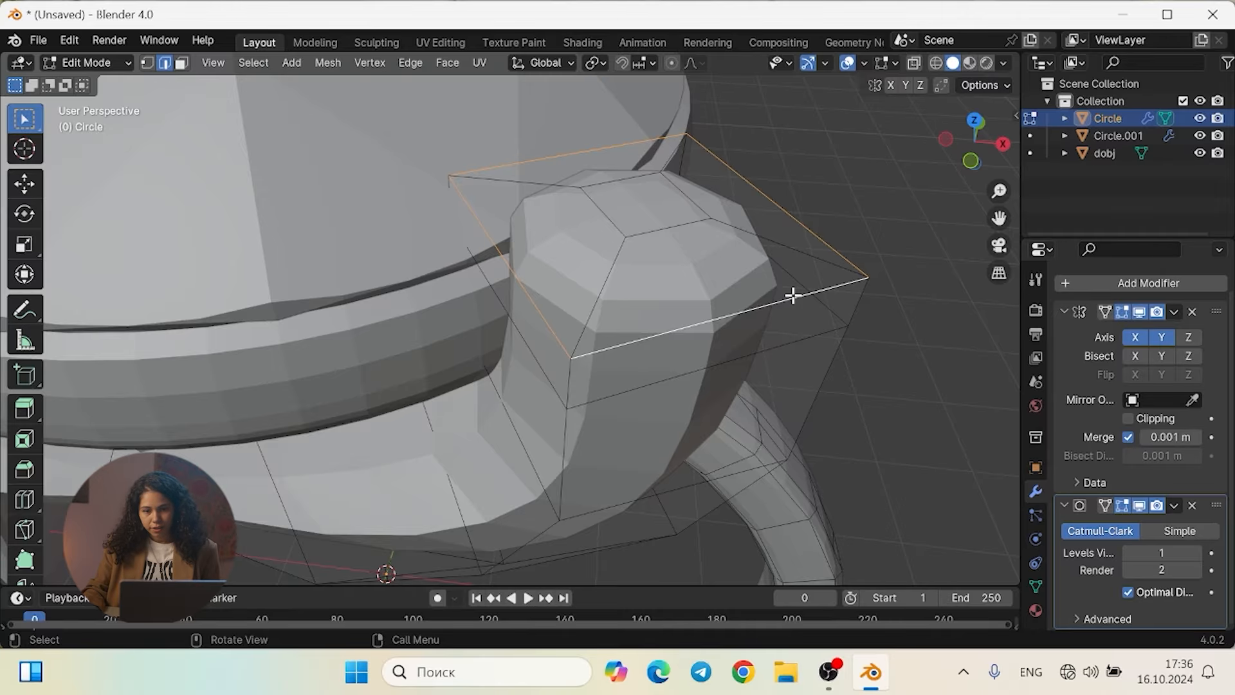
{"action": "left_click", "coordinate": [672, 63]}
{"action": "key", "text": "s"}
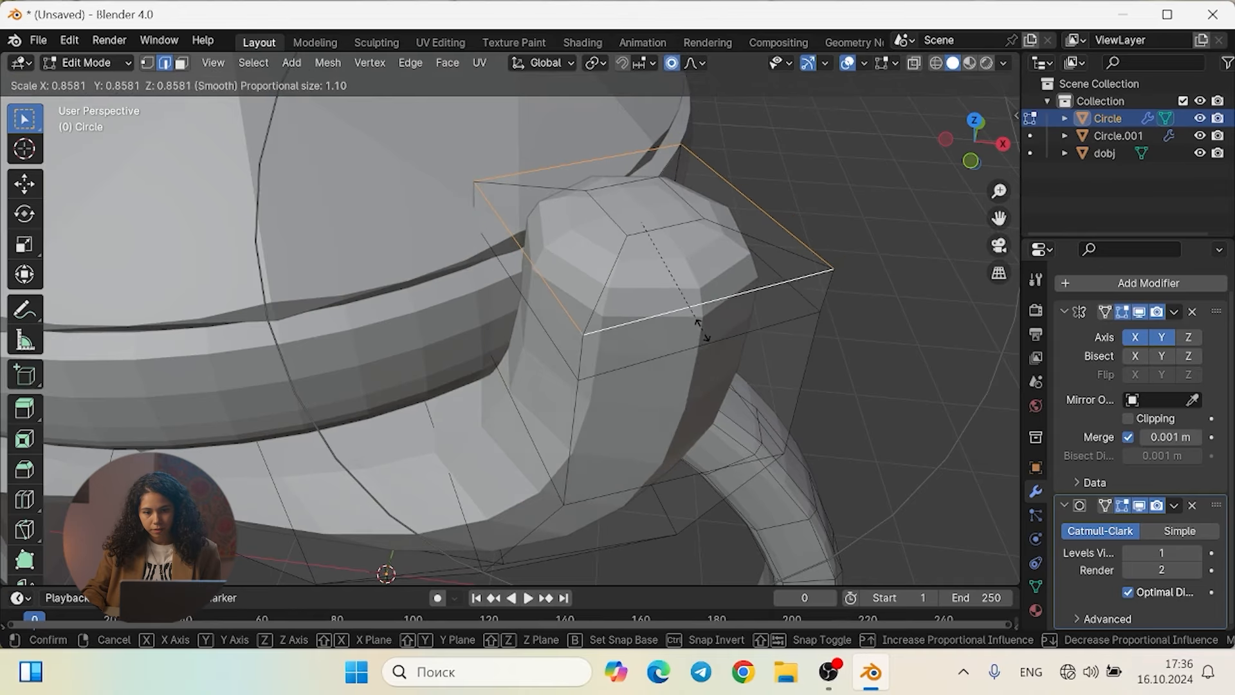
{"action": "left_click", "coordinate": [701, 323]}
Scale the lower edge loops along the prong with proportional editing to slim its bend
{"action": "left_click", "coordinate": [712, 454], "text": "alt"}
{"action": "key", "text": "s"}
{"action": "left_click", "coordinate": [705, 439]}
{"action": "middle_click_drag", "start_coordinate": [702, 433], "coordinate": [601, 402]}
{"action": "key", "text": "s"}
{"action": "left_click", "coordinate": [560, 349]}
{"action": "left_click", "coordinate": [407, 463], "text": "alt"}
{"action": "key", "text": "s"}
{"action": "left_click", "coordinate": [419, 465]}
Scale the prong's end loop at the centre in front view to straighten and even out the seam between mirrored prongs
{"action": "left_click", "coordinate": [598, 445], "text": "alt"}
{"action": "middle_click_drag", "start_coordinate": [622, 443], "coordinate": [650, 422], "text": "alt"}
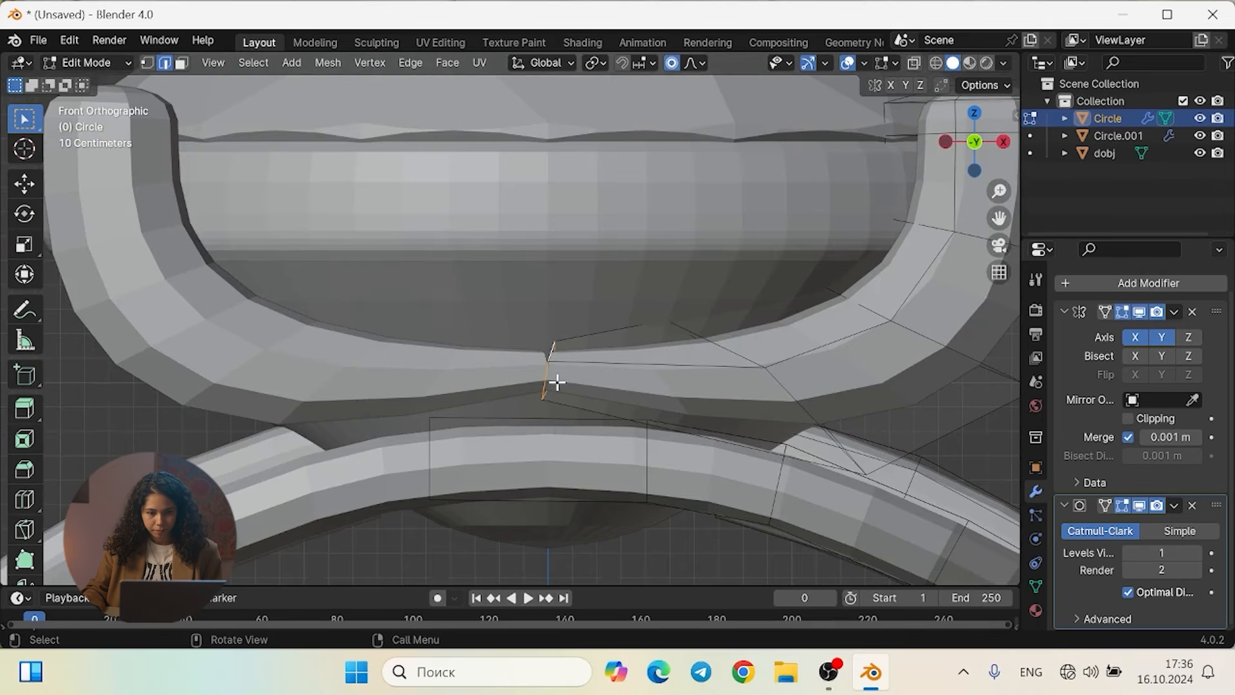
{"action": "key", "text": "s"}
{"action": "left_click", "coordinate": [573, 394]}
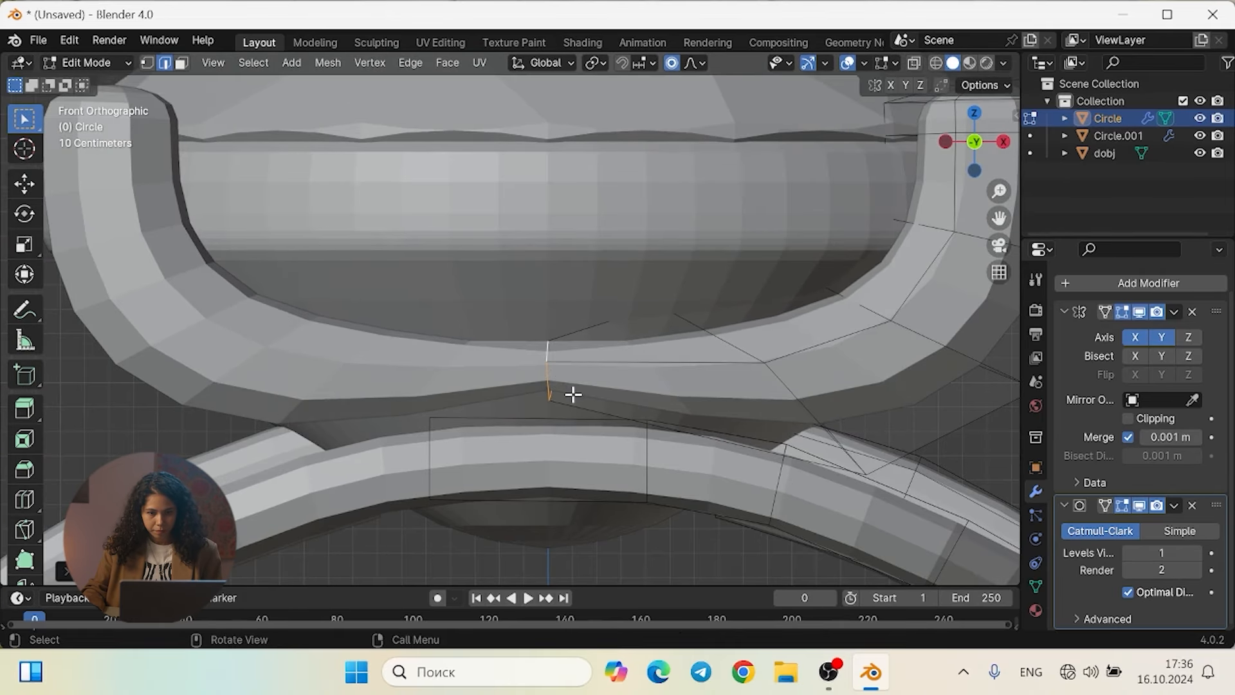
{"action": "key", "text": "s"}
{"action": "scroll", "coordinate": [592, 418], "scroll_direction": "up", "scroll_amount": 3}
{"action": "left_click", "coordinate": [604, 368]}
Move the prong's end loop in right view about 0.59 m along Y toward the centre and 0.11 m down with proportional editing
{"action": "middle_click_drag", "start_coordinate": [605, 368], "coordinate": [739, 358]}
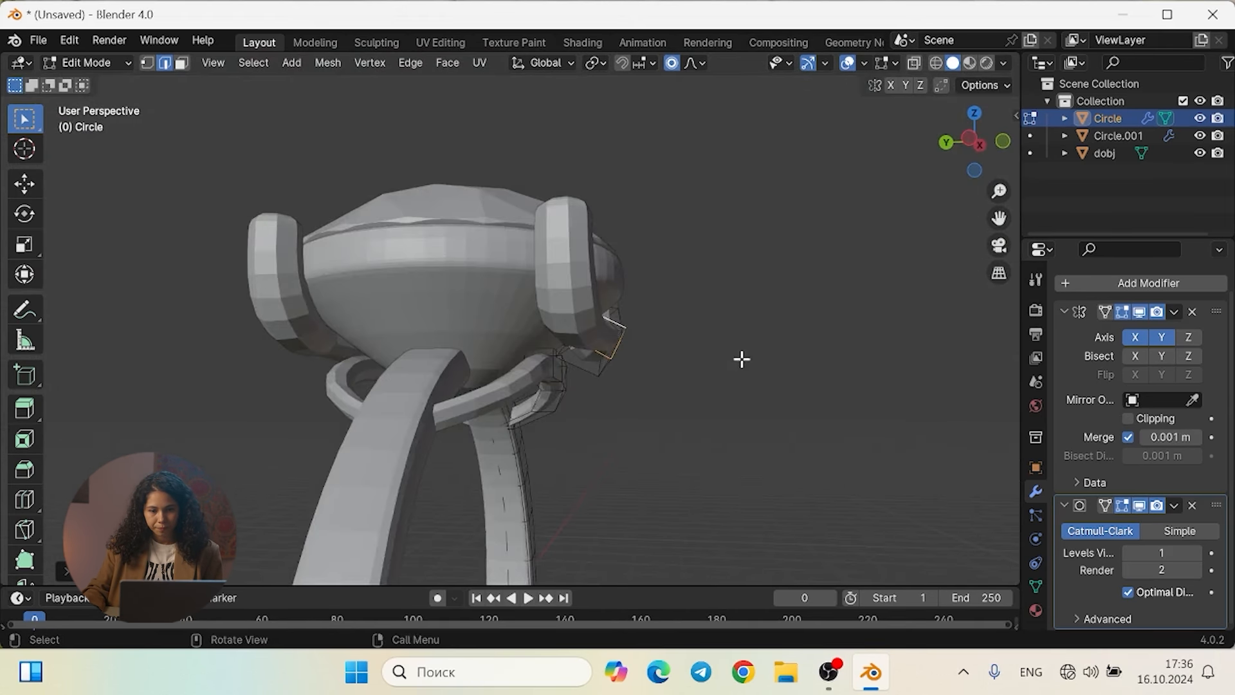
{"action": "scroll", "coordinate": [686, 389], "scroll_direction": "up", "scroll_amount": 5}
{"action": "middle_click_drag", "start_coordinate": [692, 394], "coordinate": [522, 385]}
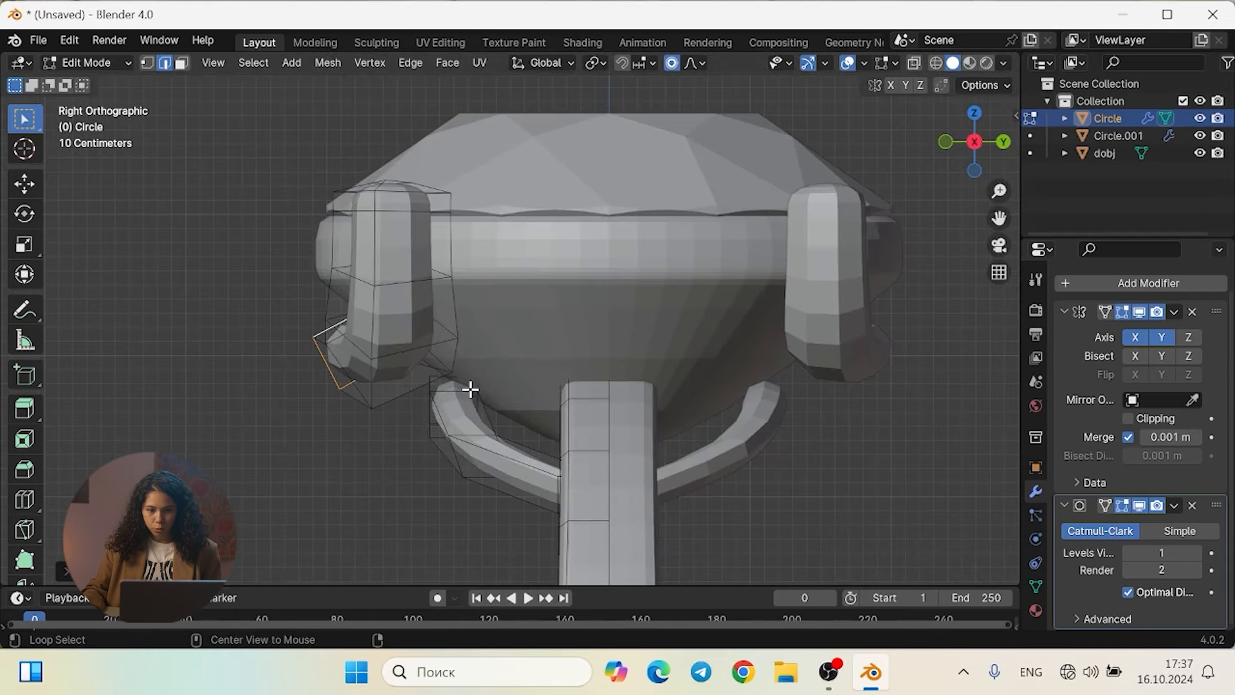
{"action": "scroll", "coordinate": [428, 234], "scroll_direction": "down", "scroll_amount": 3}
{"action": "scroll", "coordinate": [491, 354], "scroll_direction": "up", "scroll_amount": 5}
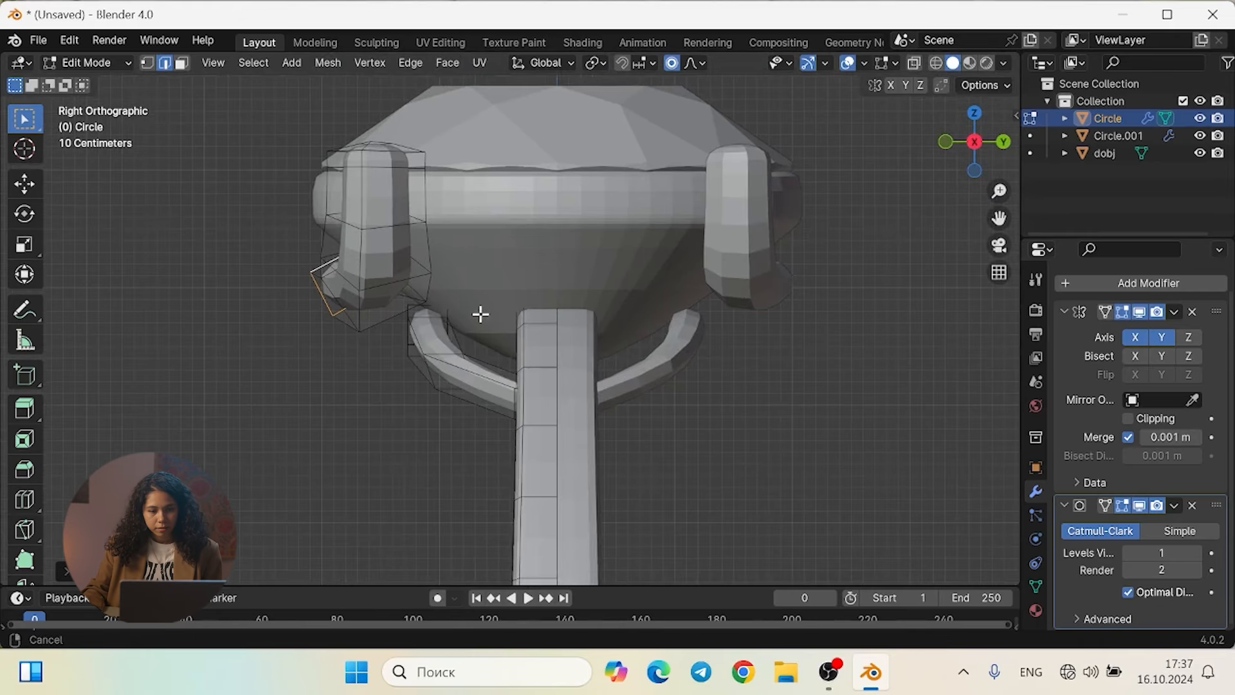
{"action": "key", "text": "alt+z"}
{"action": "scroll", "coordinate": [369, 293], "scroll_direction": "up", "scroll_amount": 4}
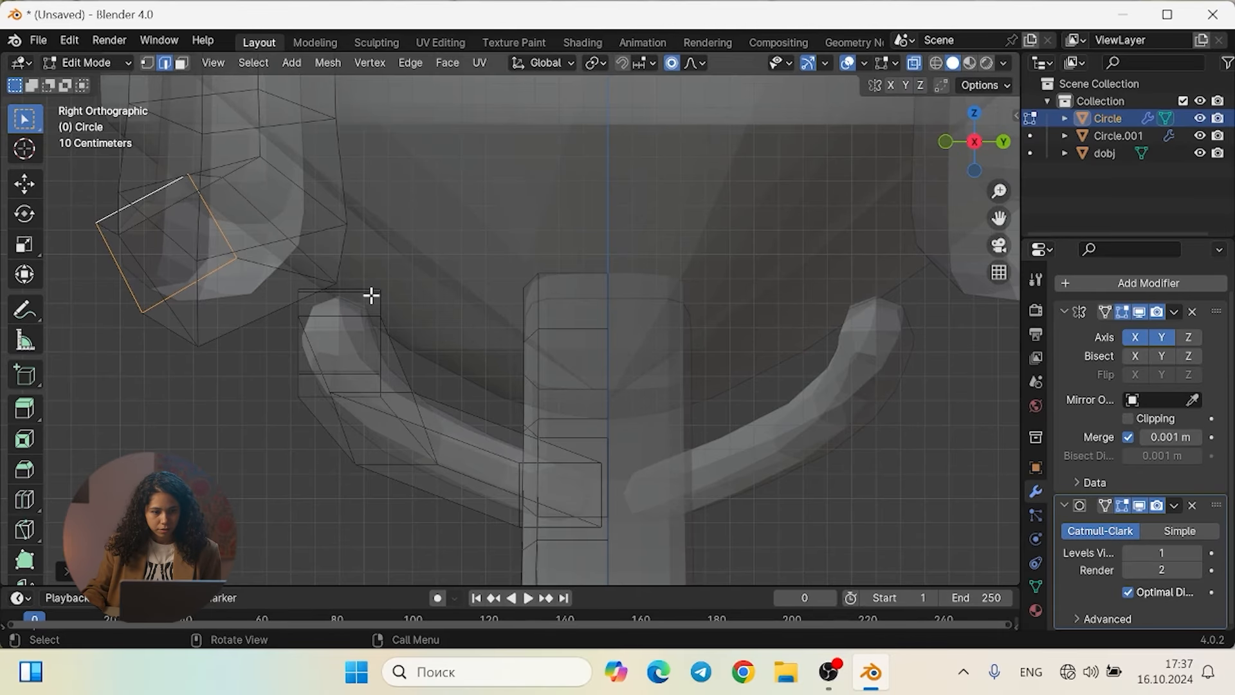
{"action": "key", "text": "g"}
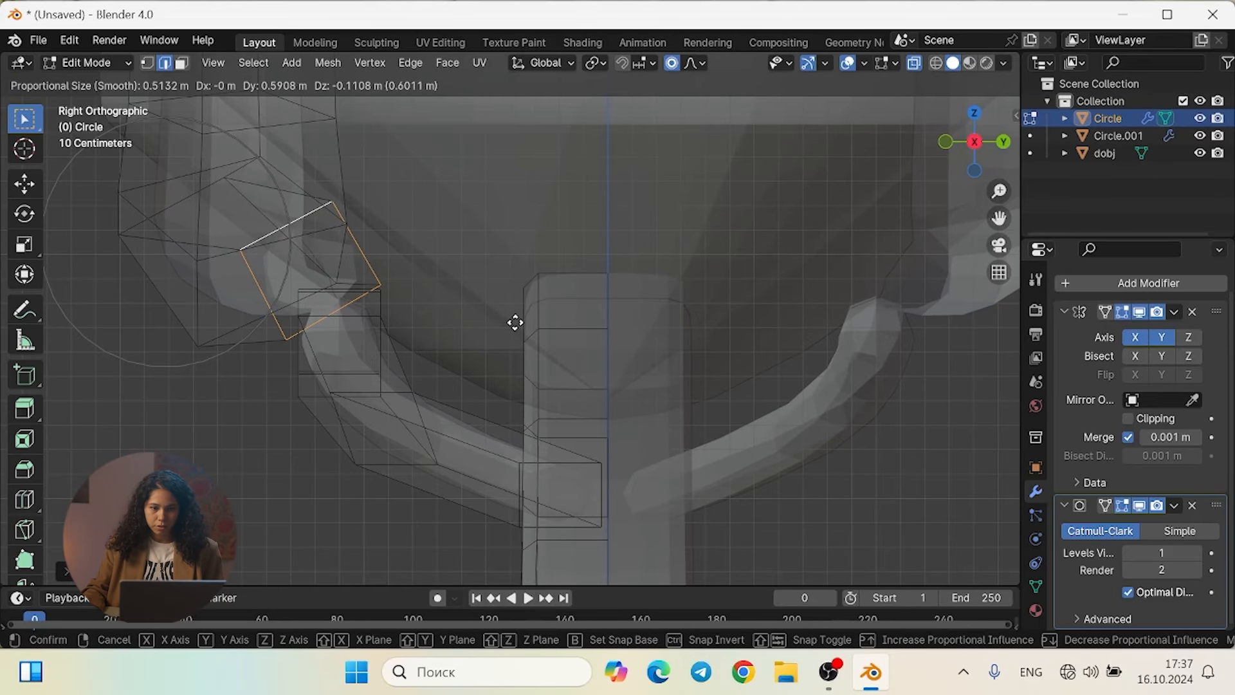
{"action": "left_click", "coordinate": [515, 322]}
{"action": "middle_click_drag", "start_coordinate": [485, 309], "coordinate": [601, 312]}
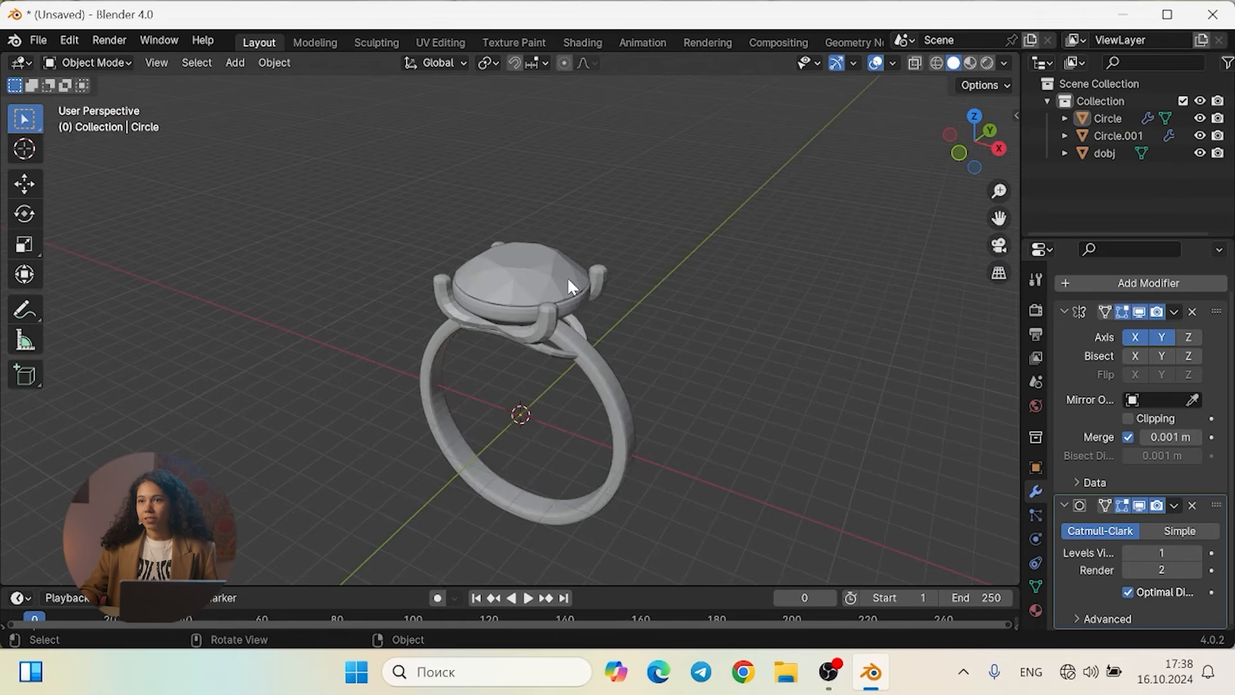
Duplicate the diamond's mesh in front view and place the copy about 4.5 m beside the setting
{"action": "middle_click_drag", "start_coordinate": [566, 276], "coordinate": [668, 383], "text": "shift"}
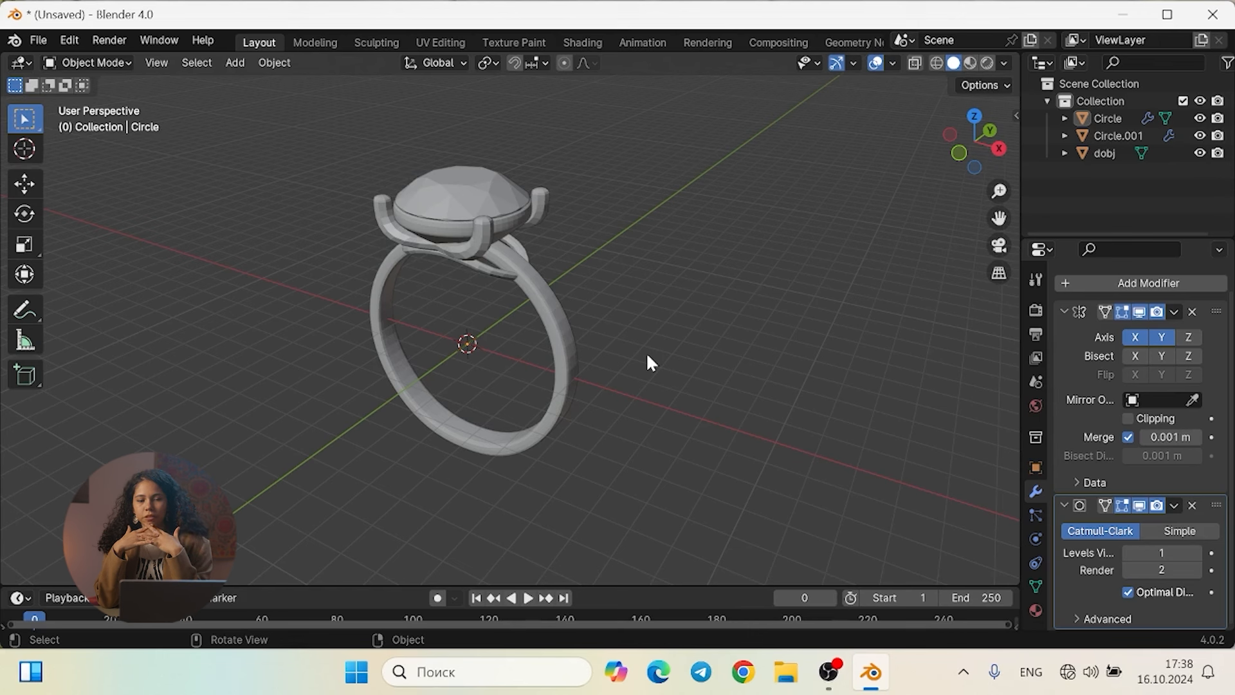
{"action": "middle_click_drag", "start_coordinate": [646, 353], "coordinate": [647, 275]}
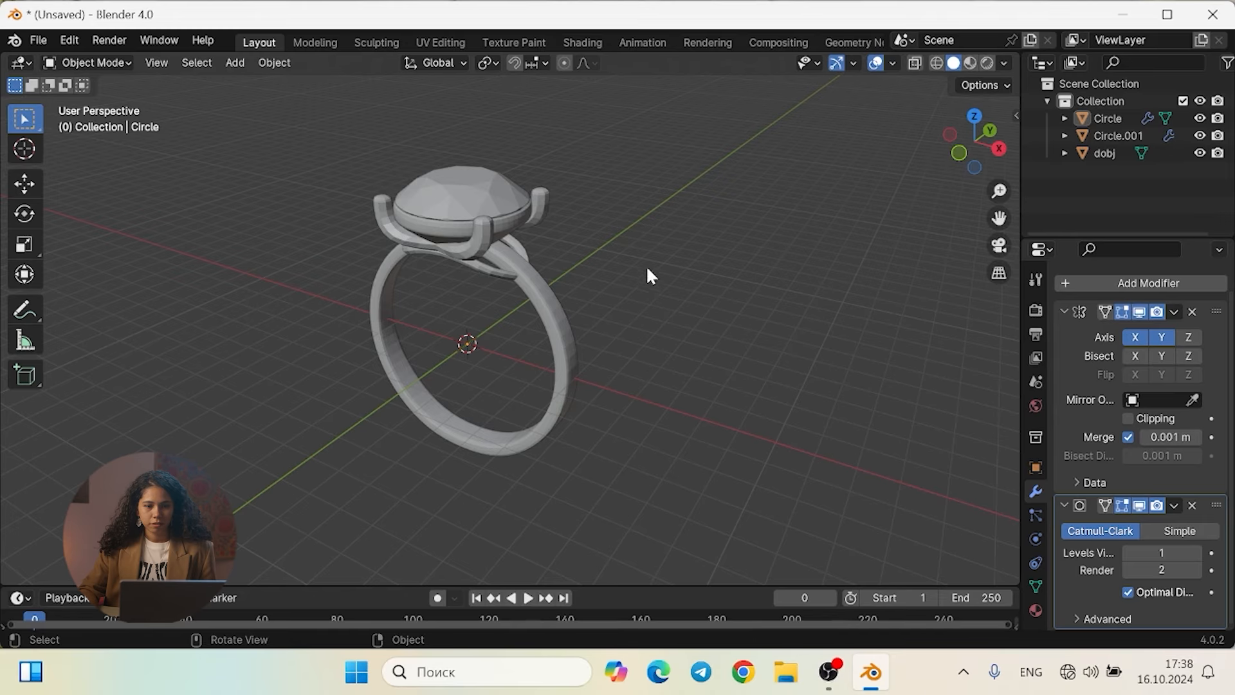
{"action": "scroll", "coordinate": [612, 328], "scroll_direction": "up", "scroll_amount": 5}
{"action": "middle_click_drag", "start_coordinate": [540, 341], "coordinate": [517, 360]}
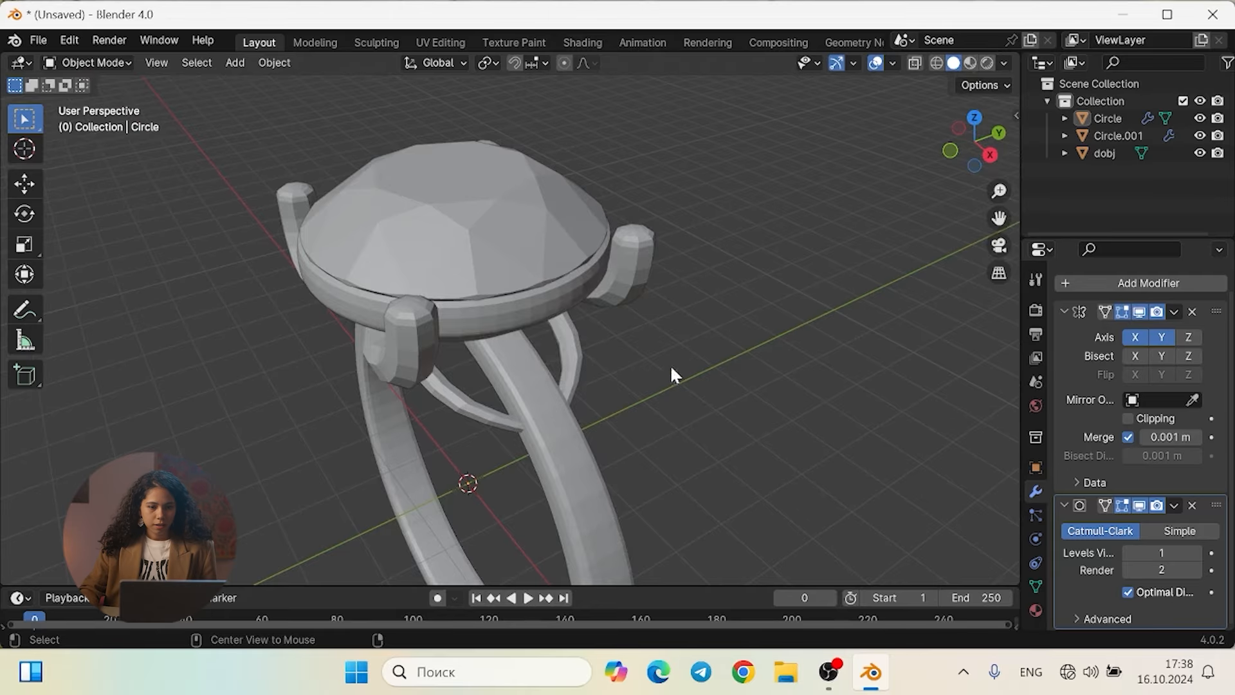
{"action": "key", "text": "KP_1"}
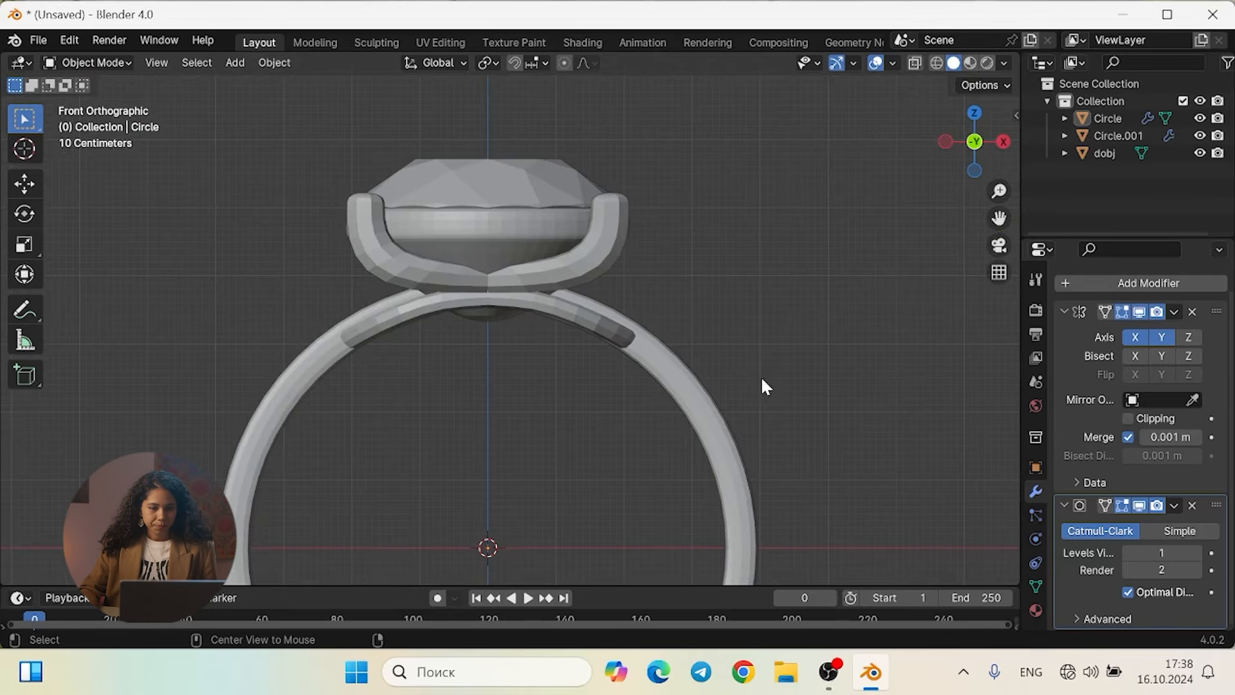
{"action": "left_click", "coordinate": [479, 173]}
{"action": "middle_click_drag", "start_coordinate": [667, 260], "coordinate": [555, 270], "text": "shift"}
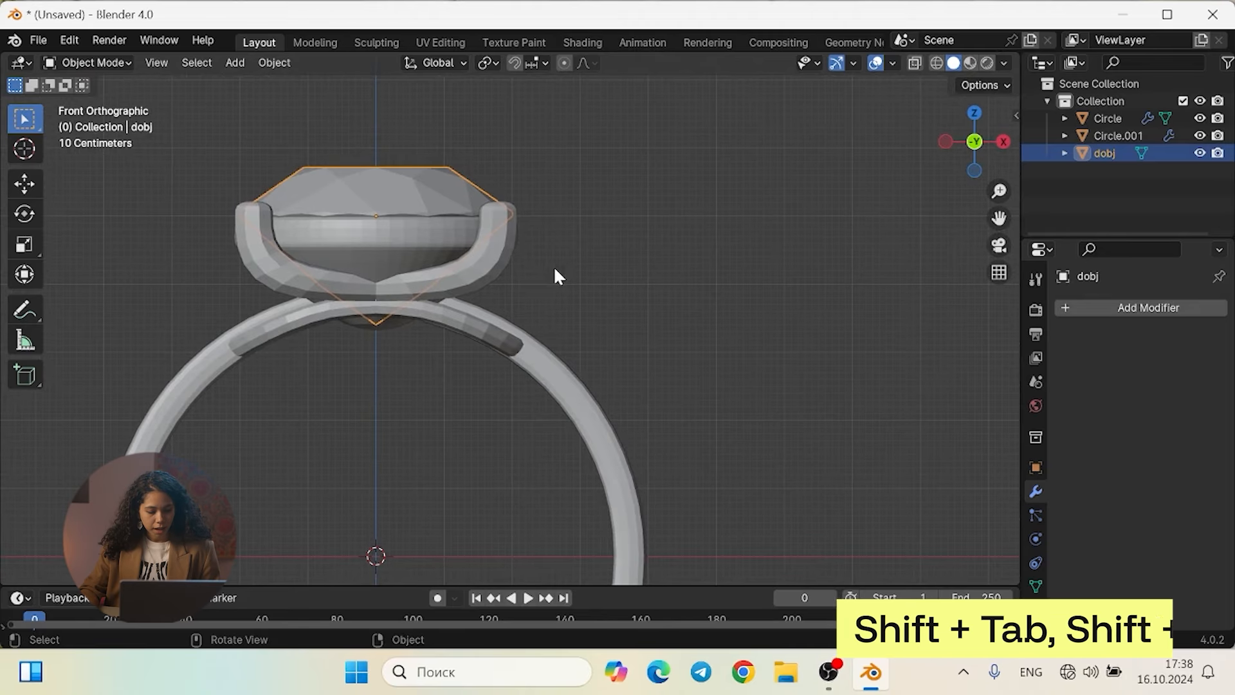
{"action": "key", "text": "Tab"}
{"action": "key", "text": "shift+Tab"}
{"action": "key", "text": "shift+d"}
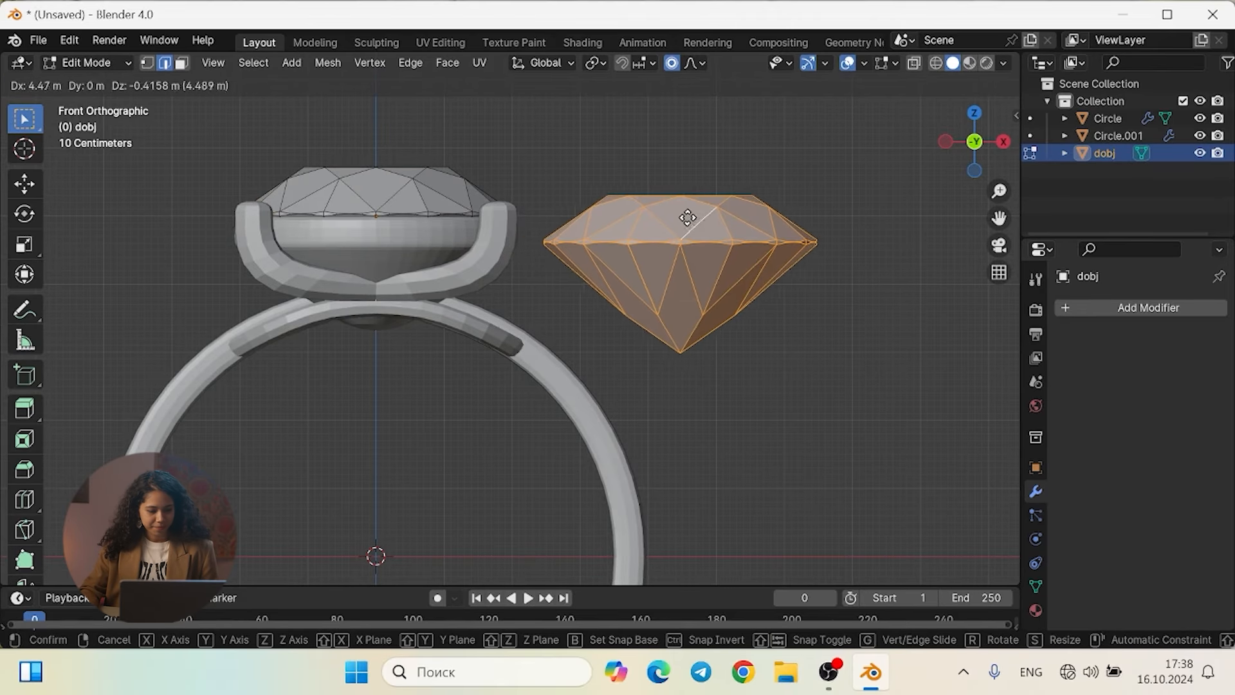
{"action": "left_click", "coordinate": [689, 214]}
Scale the duplicated diamond to about 0.18 and move it onto the band beside the setting
{"action": "scroll", "coordinate": [771, 275], "scroll_direction": "up", "scroll_amount": 2}
{"action": "scroll", "coordinate": [772, 275], "scroll_direction": "up", "scroll_amount": 1}
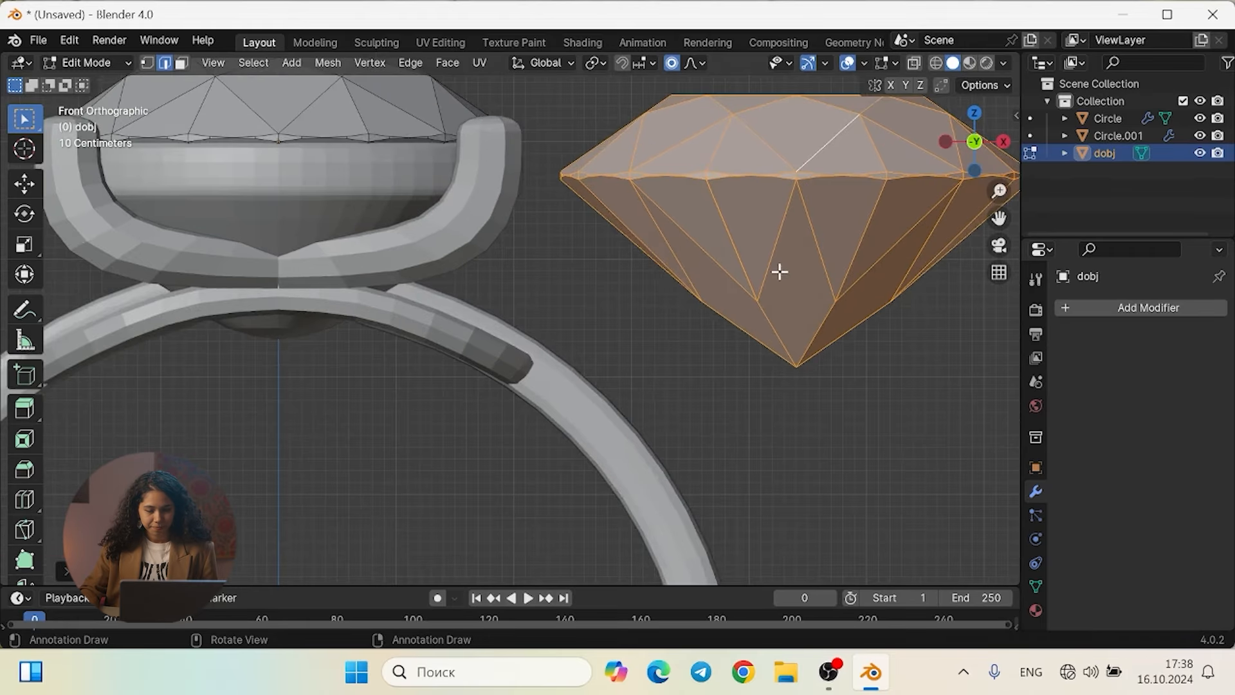
{"action": "scroll", "coordinate": [775, 273], "scroll_direction": "down", "scroll_amount": 3}
{"action": "scroll", "coordinate": [830, 248], "scroll_direction": "up", "scroll_amount": 2}
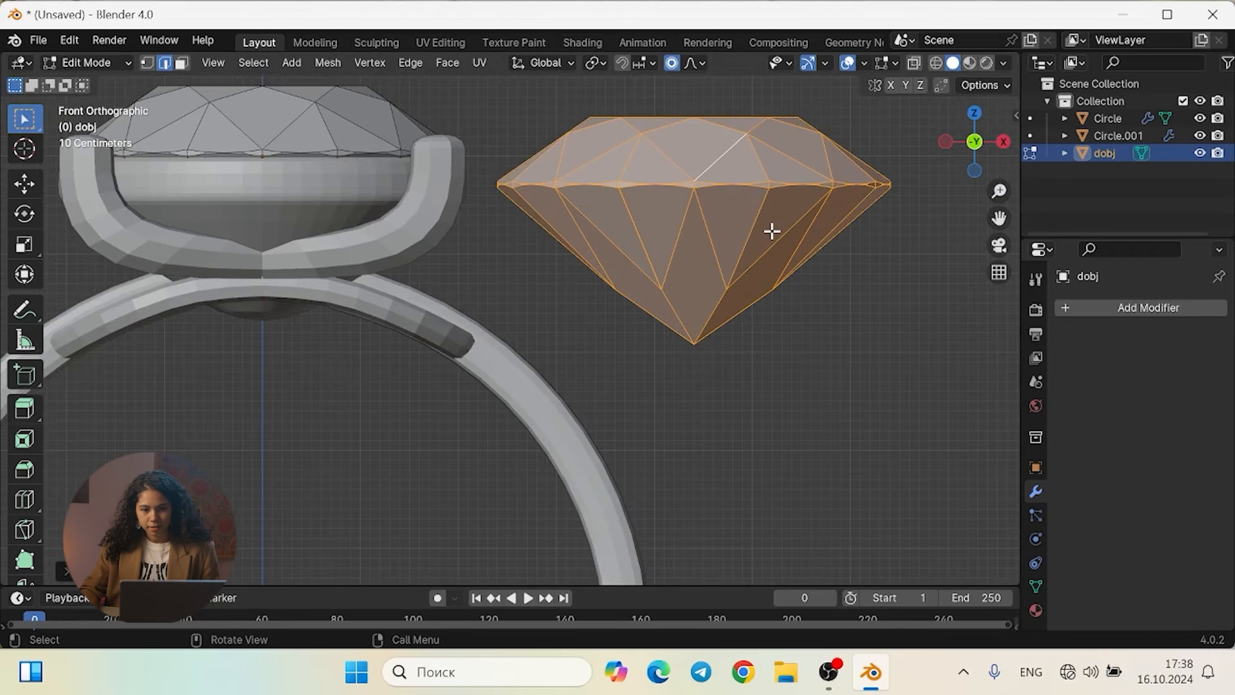
{"action": "key", "text": "s"}
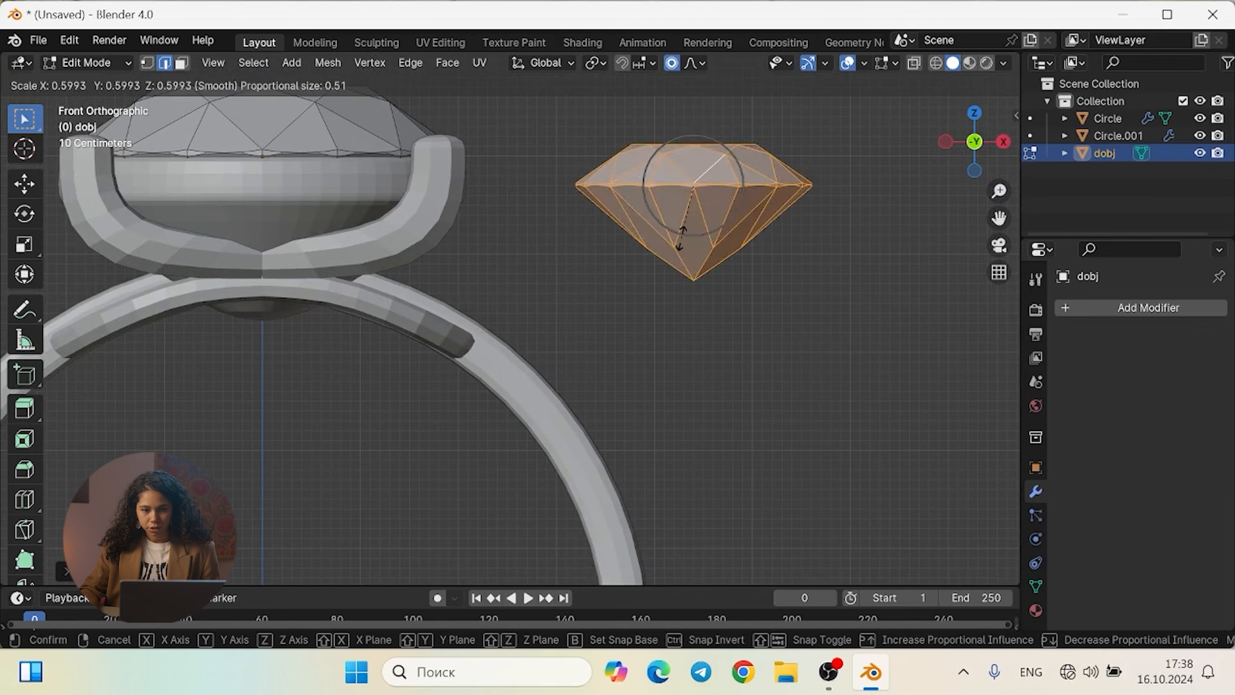
{"action": "left_click", "coordinate": [686, 198]}
{"action": "key", "text": "g"}
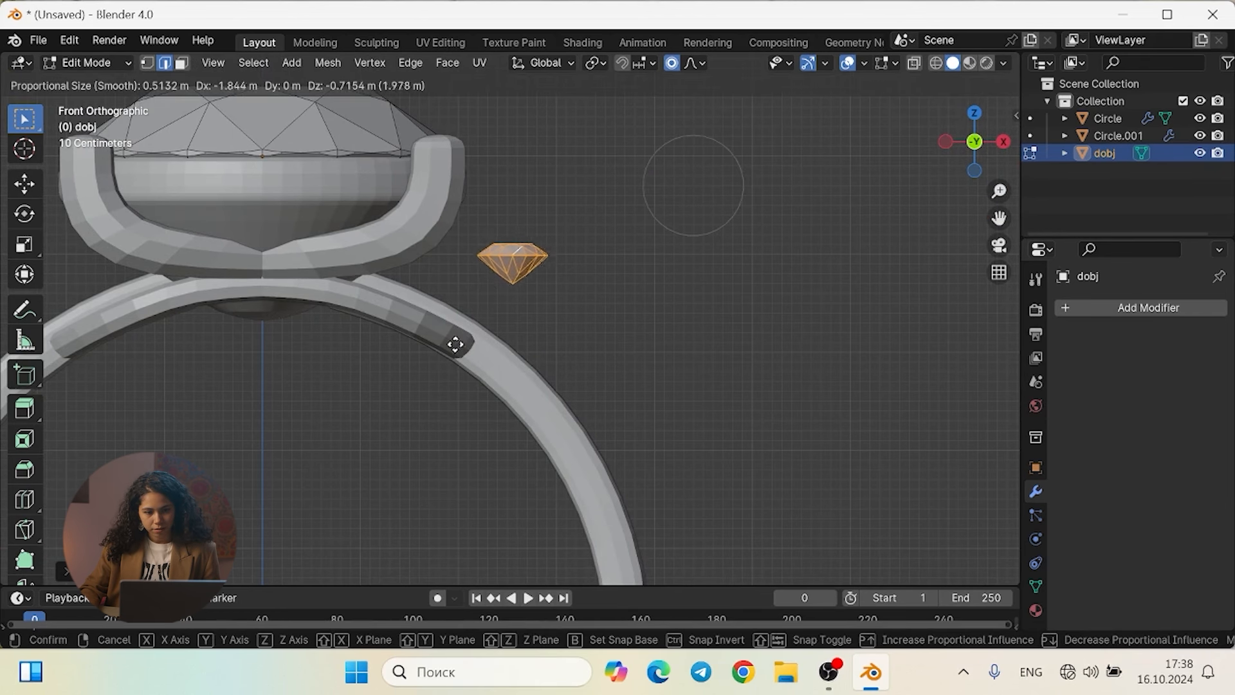
{"action": "left_click", "coordinate": [416, 365]}
Rotate the small diamond about 27 degrees in front view to follow the band's slope, using see-through display
{"action": "middle_click_drag", "start_coordinate": [416, 365], "coordinate": [416, 330]}
{"action": "scroll", "coordinate": [341, 344], "scroll_direction": "up", "scroll_amount": 3}
{"action": "middle_click_drag", "start_coordinate": [341, 344], "coordinate": [662, 349], "text": "shift"}
{"action": "scroll", "coordinate": [662, 349], "scroll_direction": "up", "scroll_amount": 2}
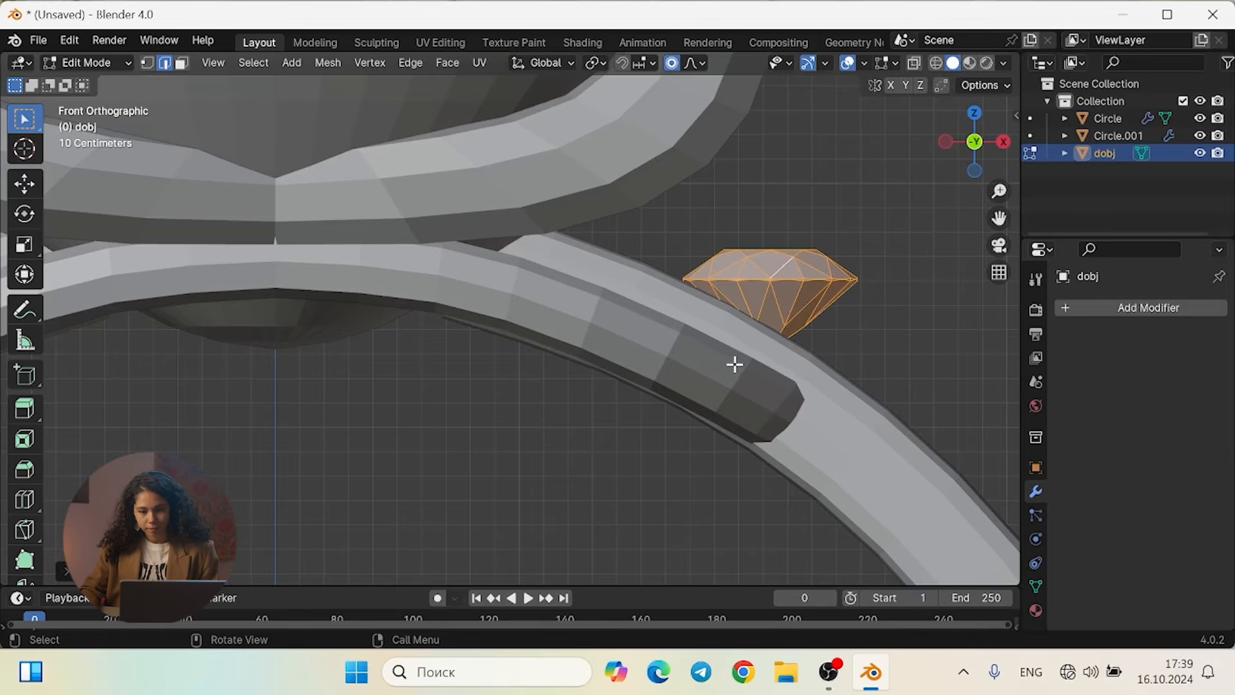
{"action": "key", "text": "alt+z"}
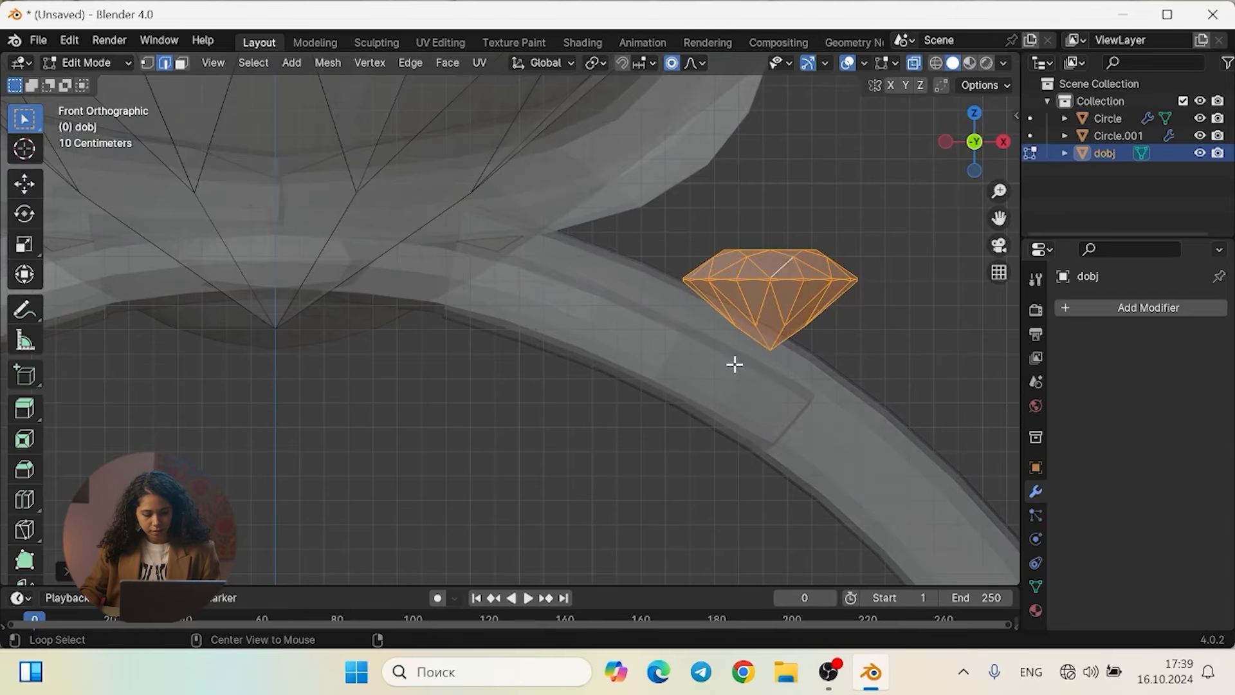
{"action": "key", "text": "r"}
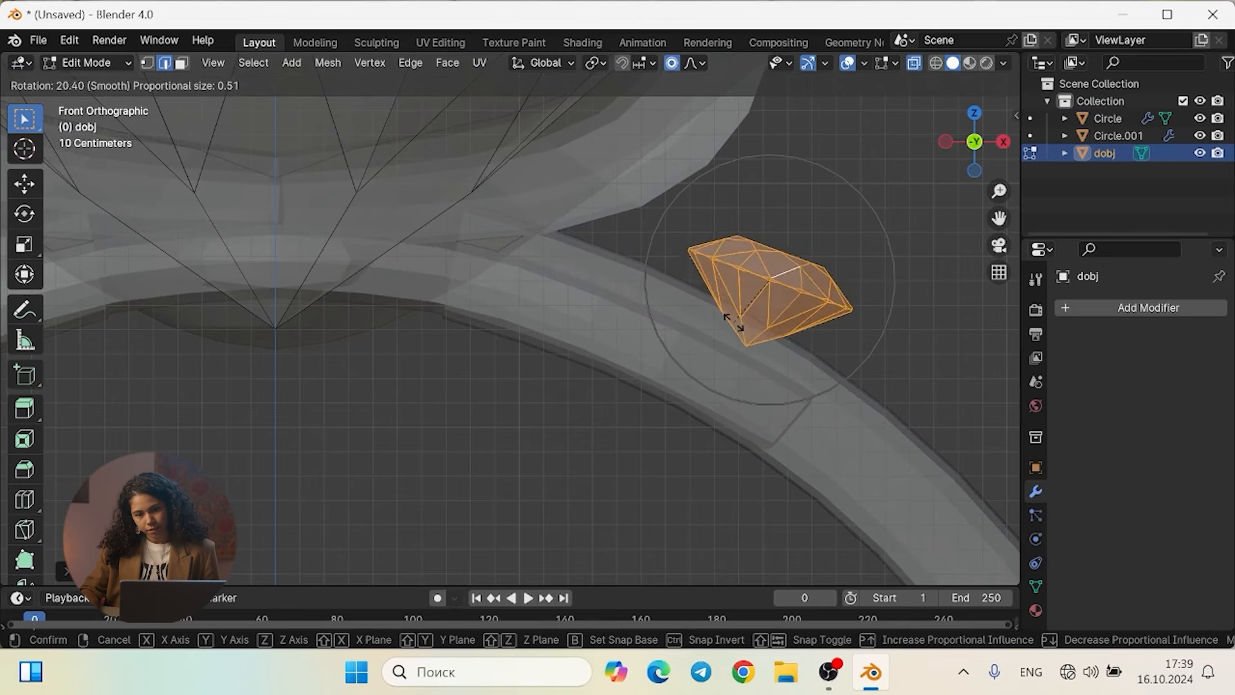
{"action": "left_click", "coordinate": [728, 318]}
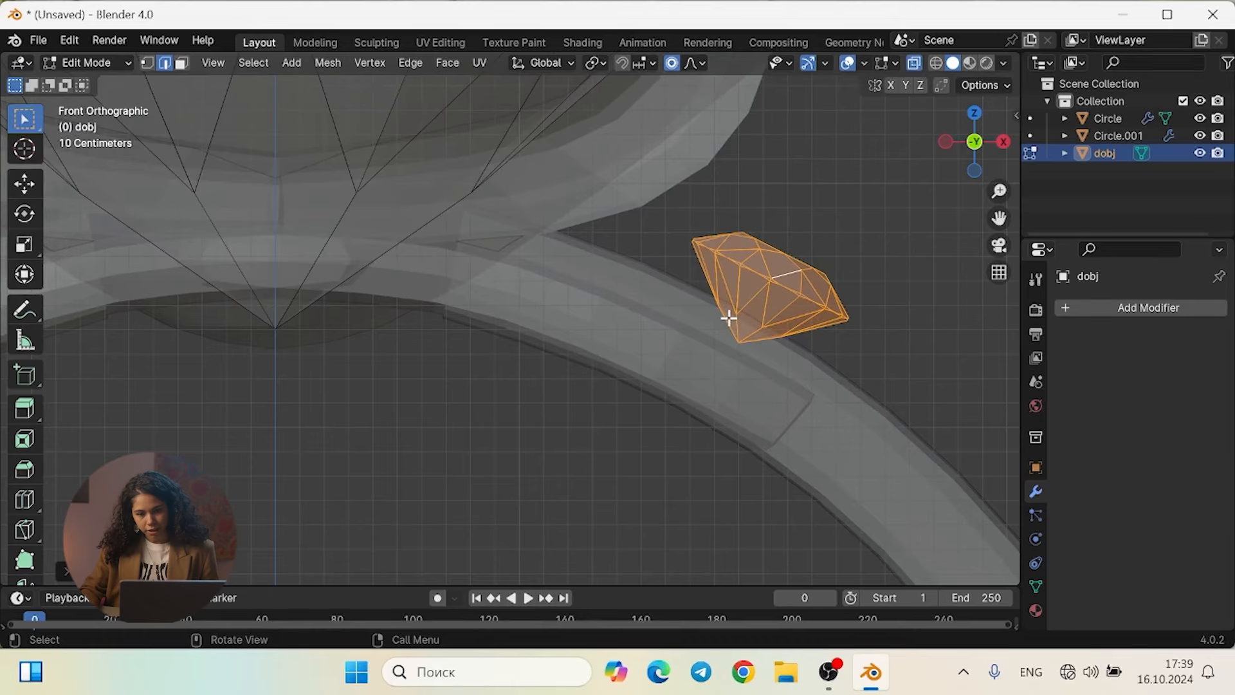
Sink the small diamond down into the band near the side piece's end and fine-tune its rotation
{"action": "key", "text": "g"}
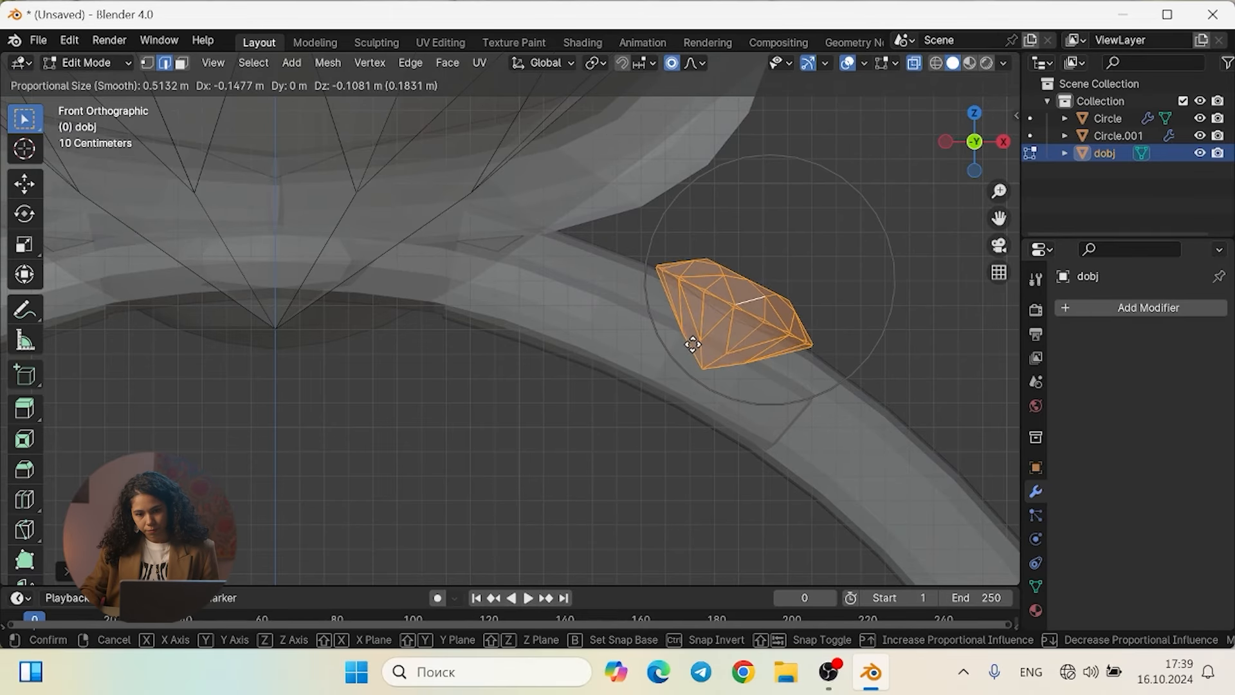
{"action": "left_click", "coordinate": [734, 368]}
{"action": "key", "text": "r"}
{"action": "left_click", "coordinate": [729, 366]}
Deselect the small diamond, turn off see-through display, and select the ring in Object Mode
{"action": "middle_click_drag", "start_coordinate": [824, 364], "coordinate": [470, 365]}
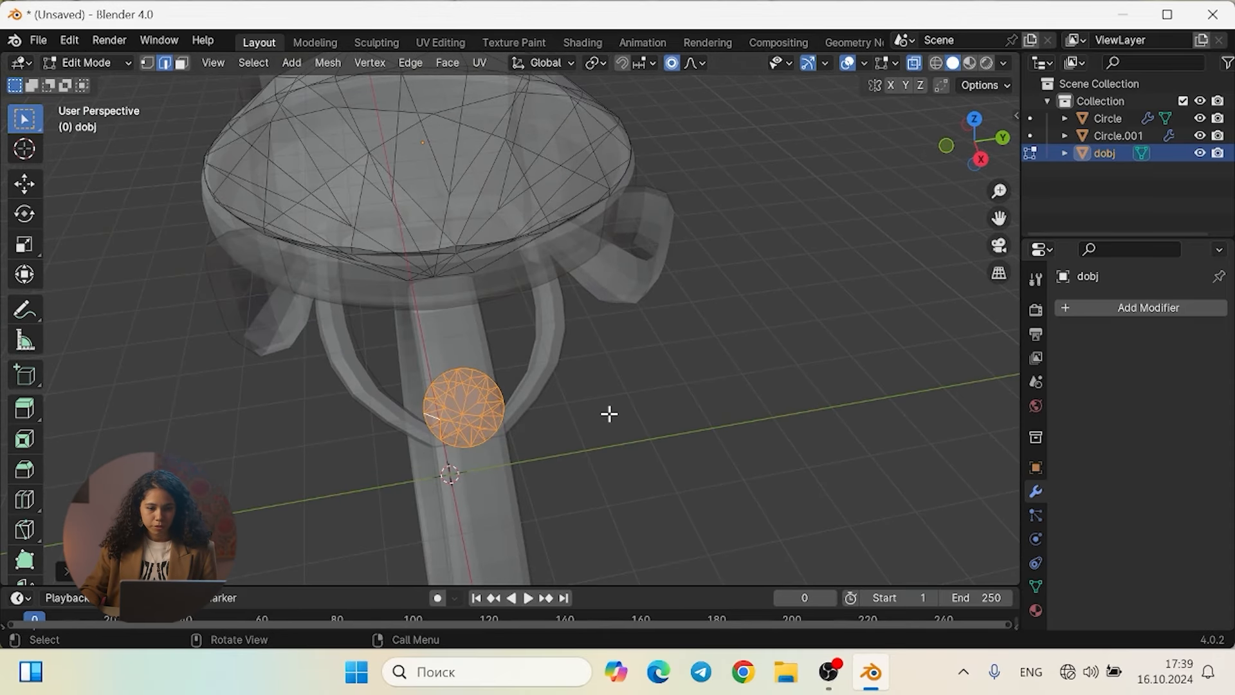
{"action": "middle_click_drag", "start_coordinate": [609, 414], "coordinate": [682, 437]}
{"action": "middle_click_drag", "start_coordinate": [450, 379], "coordinate": [543, 412]}
{"action": "middle_click_drag", "start_coordinate": [590, 454], "coordinate": [639, 455]}
{"action": "left_click", "coordinate": [622, 482]}
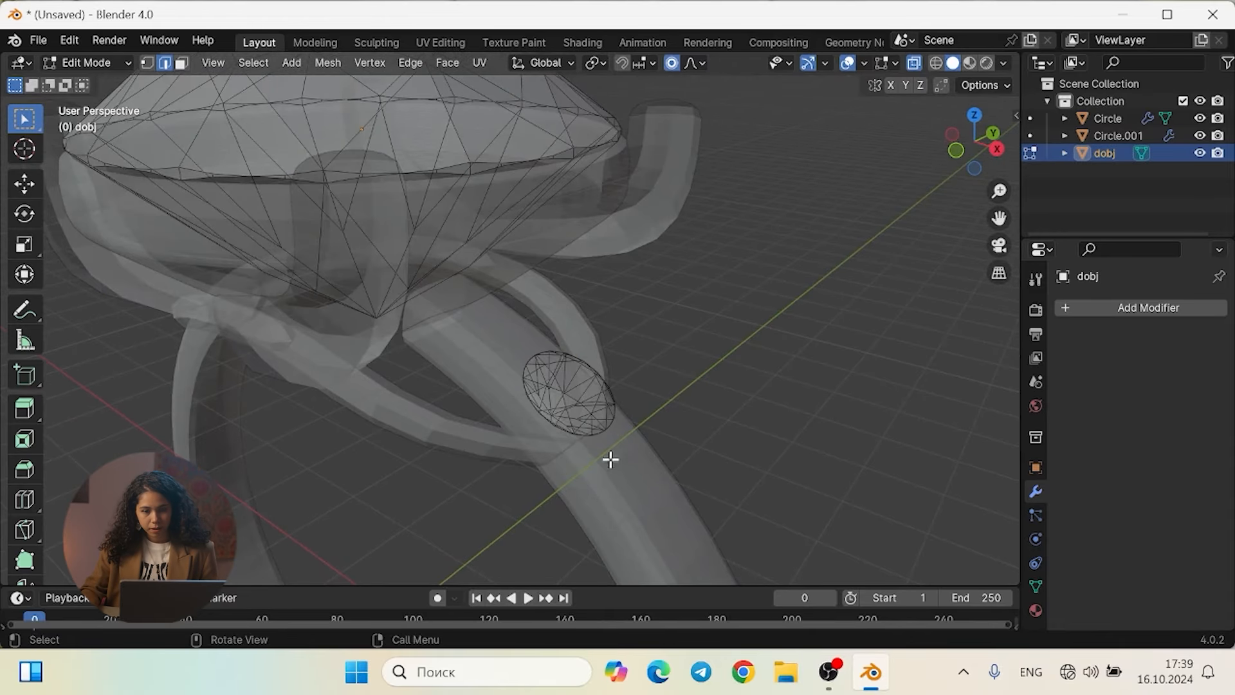
{"action": "key", "text": "alt+z"}
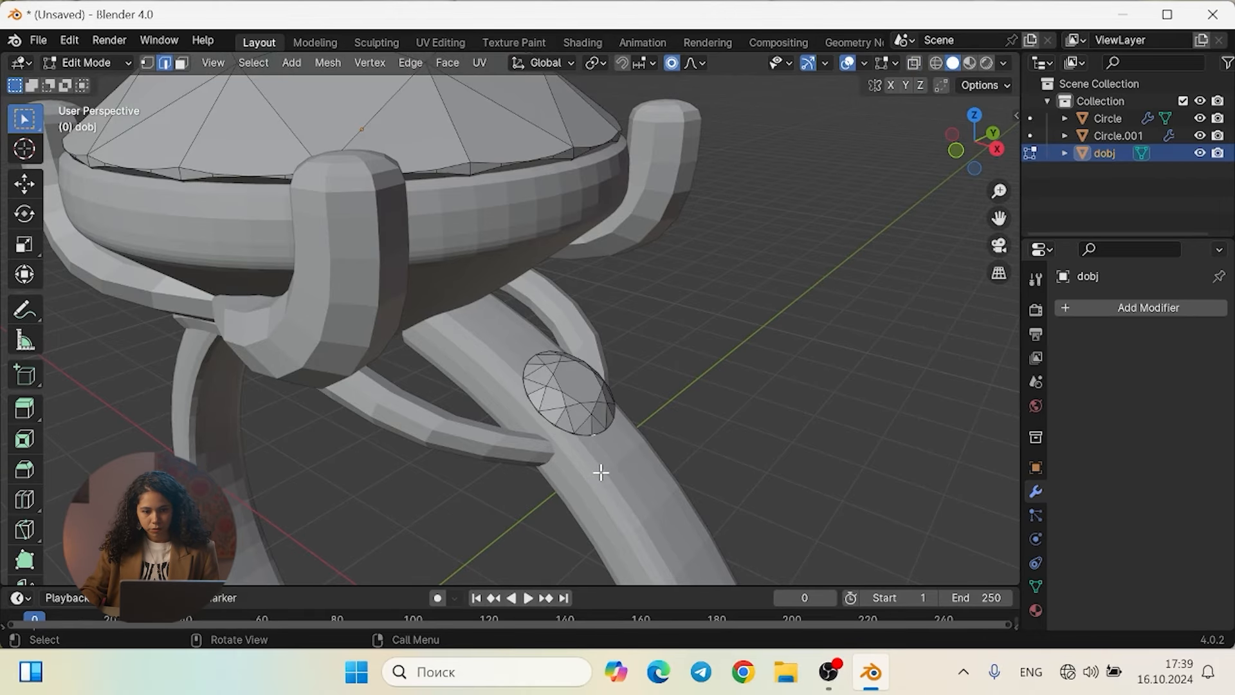
{"action": "key", "text": "Tab"}
{"action": "left_click", "coordinate": [621, 485]}
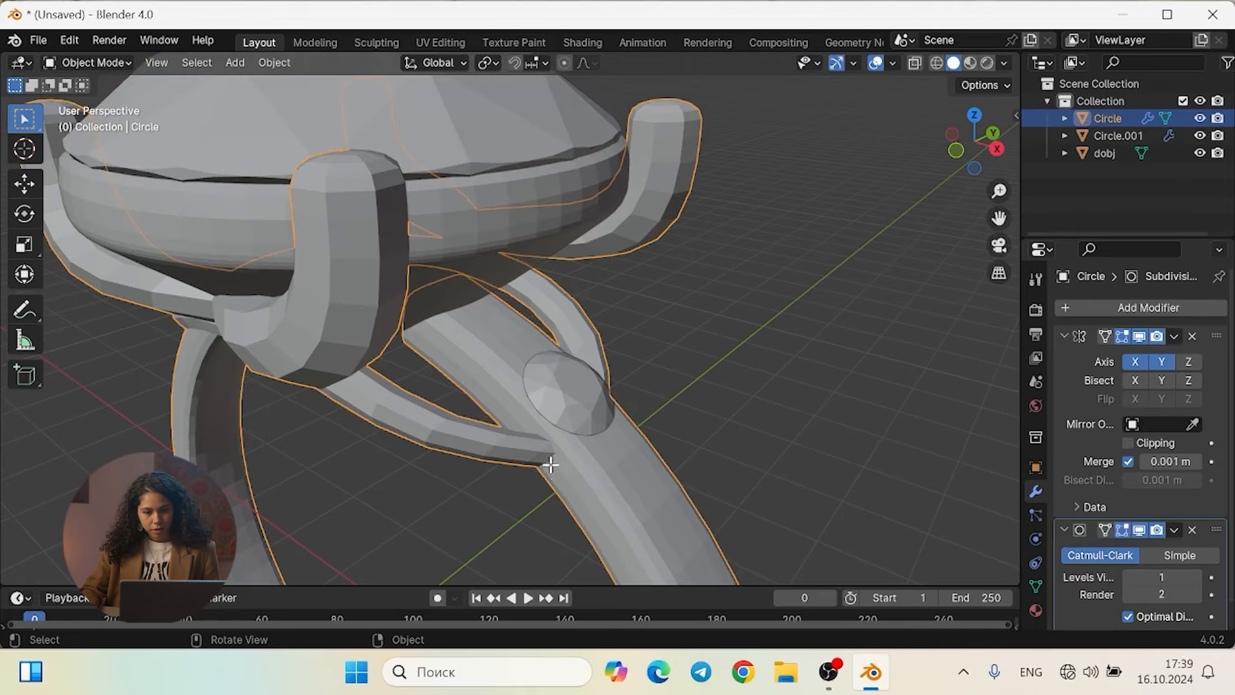
{"action": "key", "text": "Tab"}
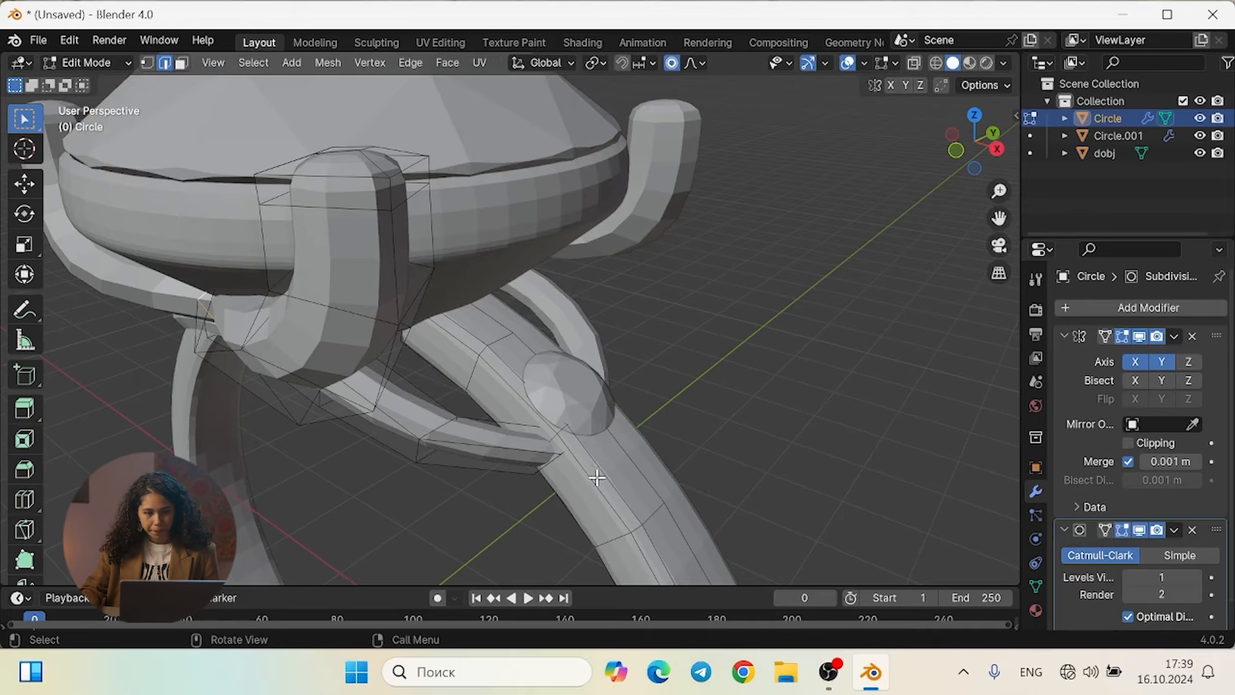
{"action": "left_click", "coordinate": [182, 63]}
{"action": "left_click", "coordinate": [612, 471]}
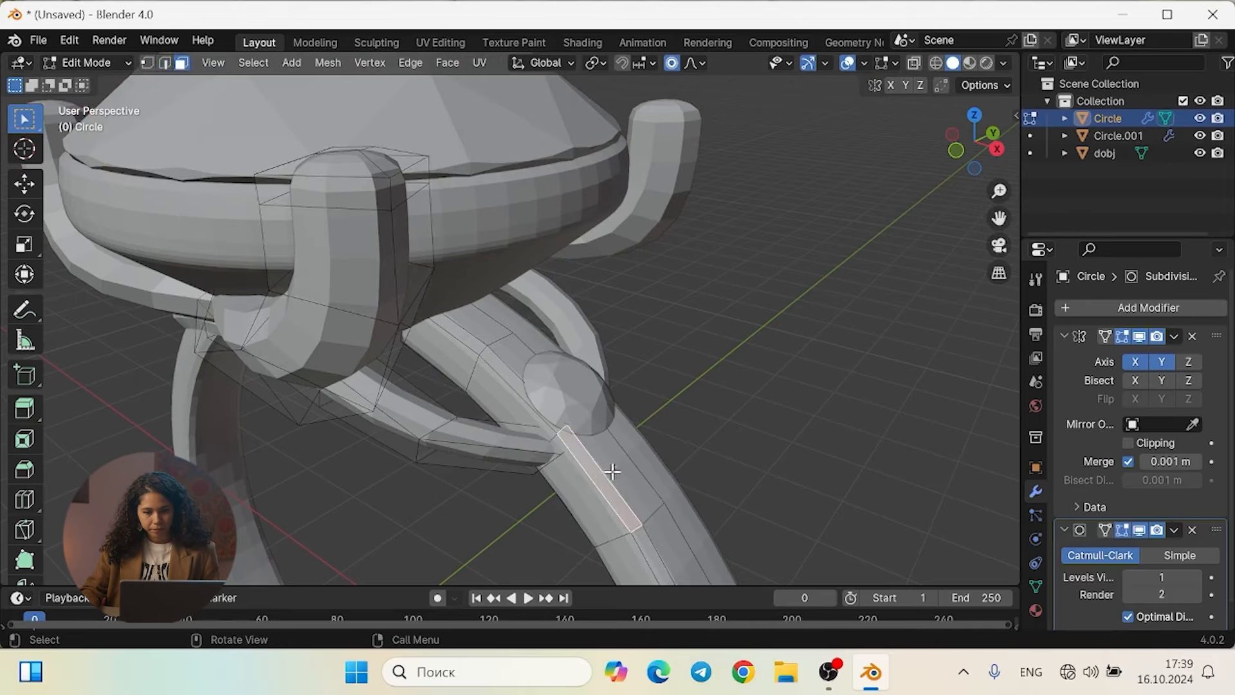
{"action": "key", "text": "ctrl+l"}
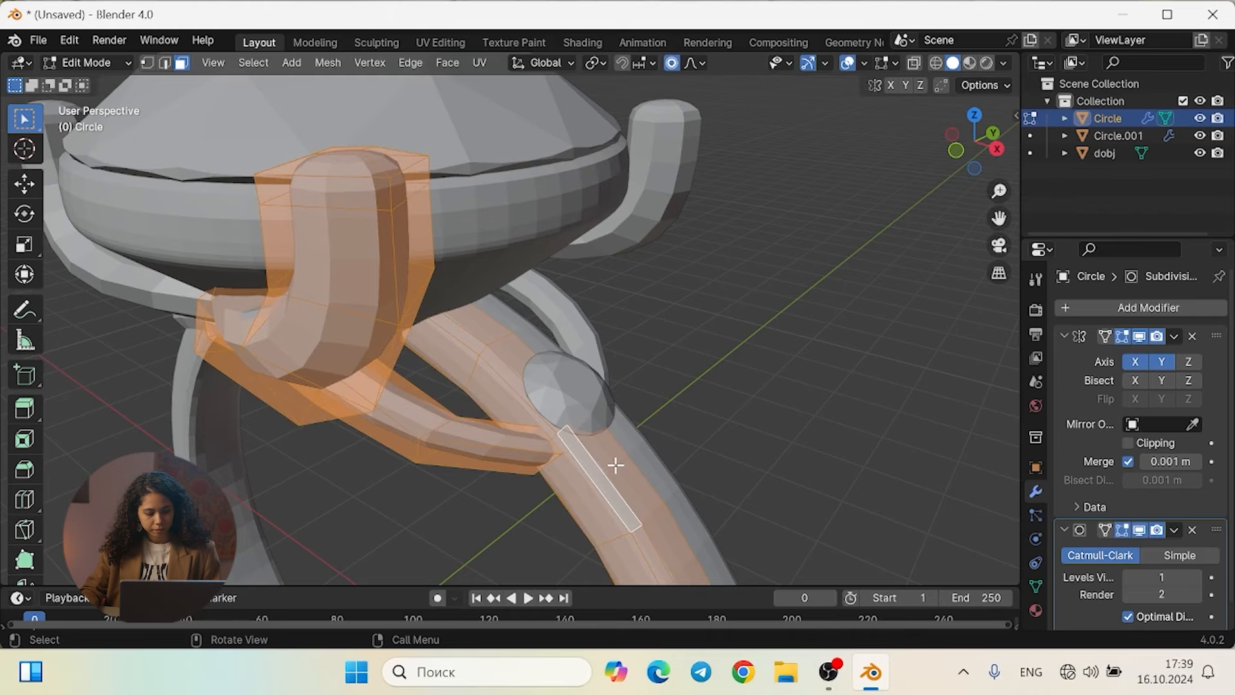
{"action": "key", "text": "Tab"}
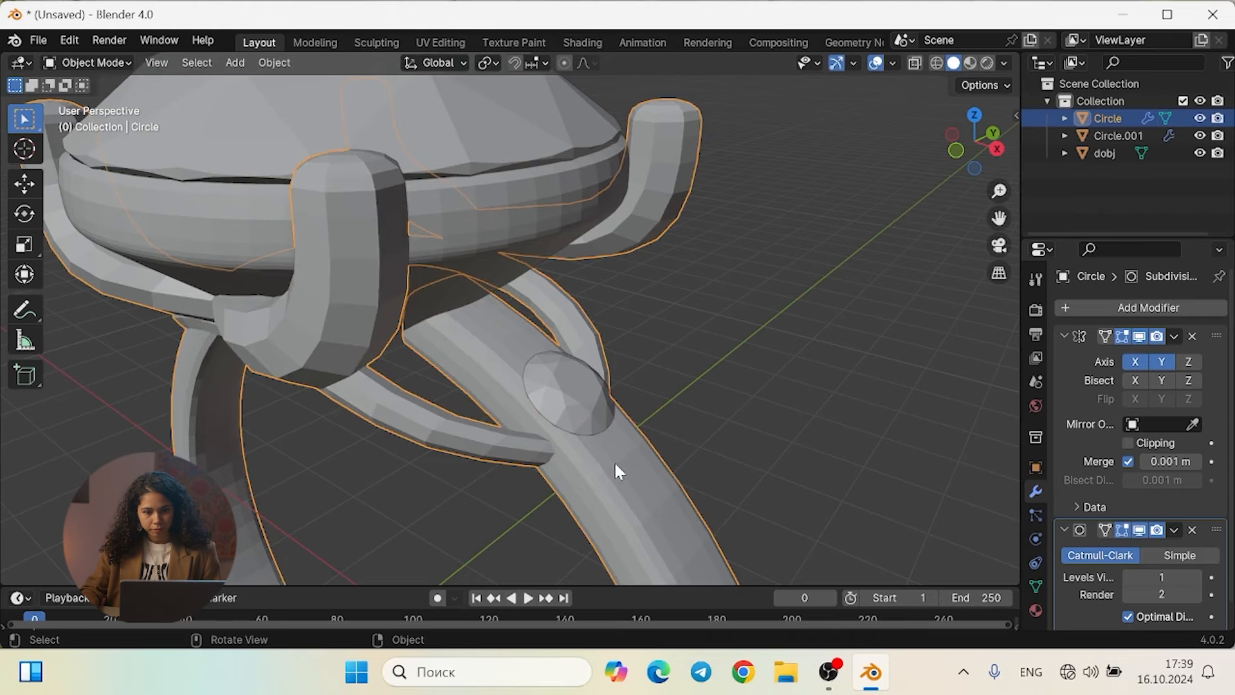
Open the ring in Edit Mode with vertex selection and select the edge loop across the band above the small diamond
{"action": "left_click", "coordinate": [685, 412]}
{"action": "key", "text": "Tab"}
{"action": "left_click", "coordinate": [665, 397]}
{"action": "key", "text": "1"}
{"action": "middle_click_drag", "start_coordinate": [674, 415], "coordinate": [602, 443]}
{"action": "scroll", "coordinate": [287, 350], "scroll_direction": "up", "scroll_amount": 6}
{"action": "middle_click_drag", "start_coordinate": [384, 332], "coordinate": [355, 409]}
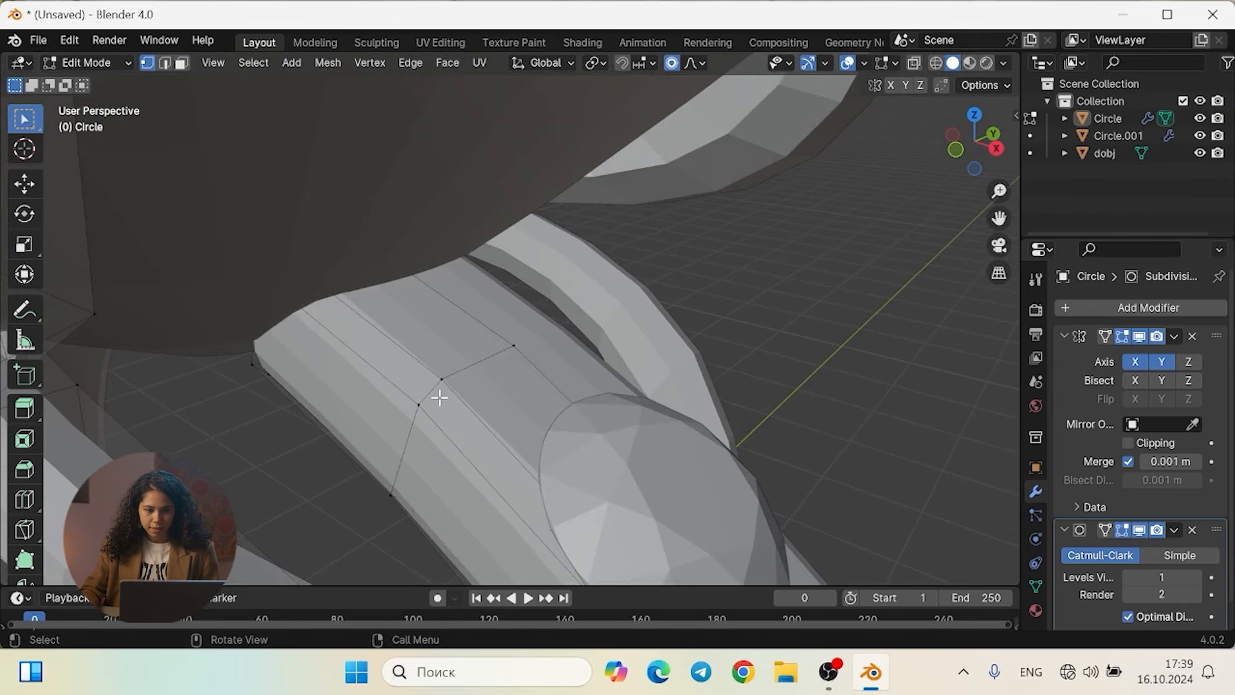
{"action": "left_click", "coordinate": [467, 364], "text": "alt"}
{"action": "scroll", "coordinate": [404, 302], "scroll_direction": "down", "scroll_amount": 3}
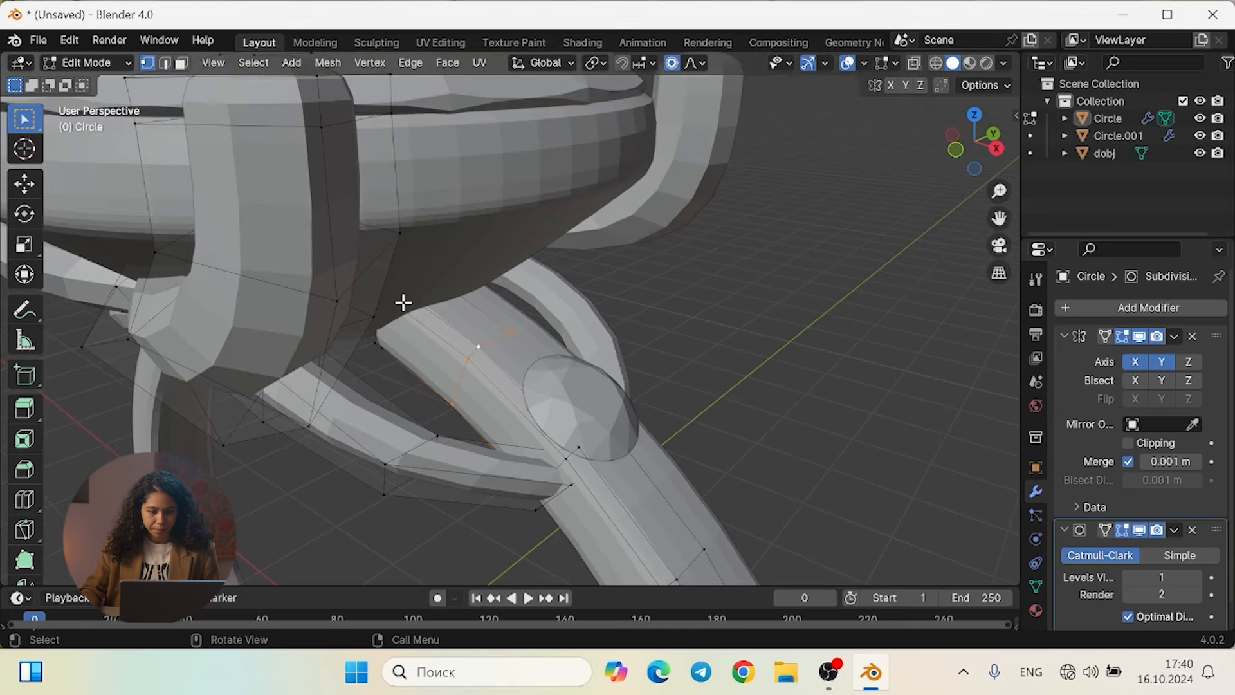
Extend the selection to the band's neighbouring cross loops above and below the small diamond
{"action": "scroll", "coordinate": [469, 400], "scroll_direction": "up", "scroll_amount": 5}
{"action": "middle_click_drag", "start_coordinate": [315, 399], "coordinate": [381, 400]}
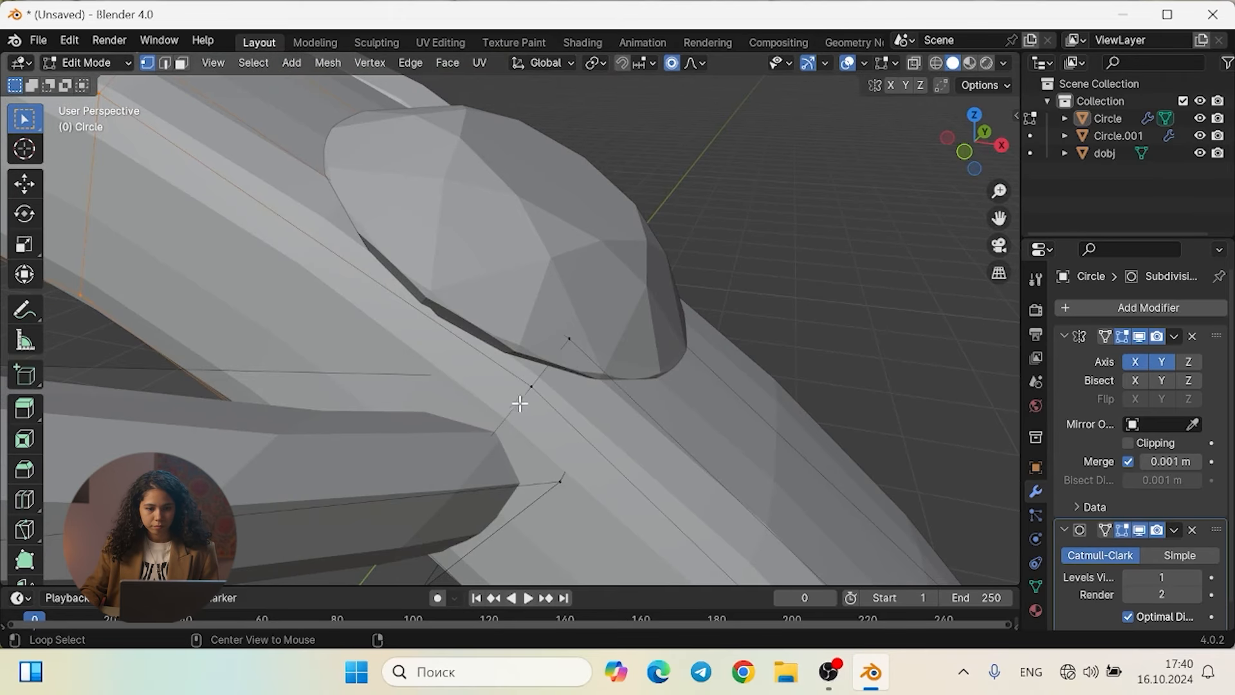
{"action": "scroll", "coordinate": [512, 405], "scroll_direction": "down", "scroll_amount": 4}
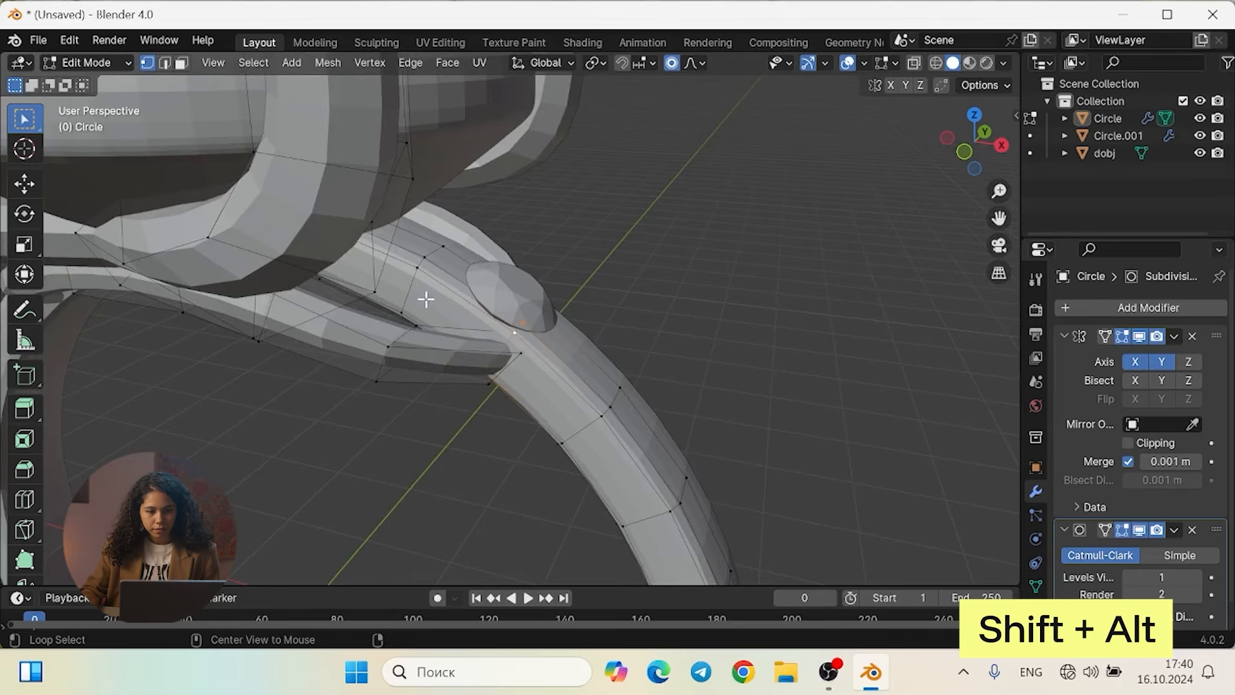
{"action": "left_click", "coordinate": [413, 273], "text": "alt+shift"}
{"action": "middle_click_drag", "start_coordinate": [601, 400], "coordinate": [511, 390]}
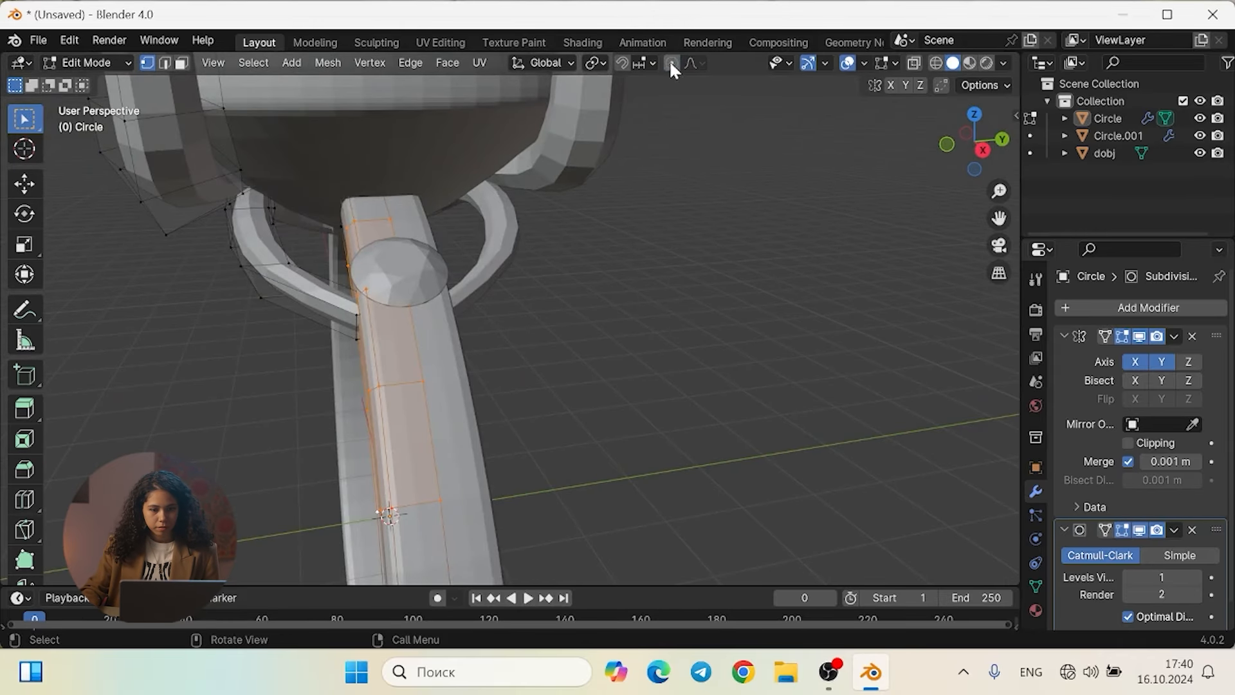
Try to move the selected loops outward along Y in right view, first without and then with proportional editing
{"action": "middle_click_drag", "start_coordinate": [689, 355], "coordinate": [600, 325]}
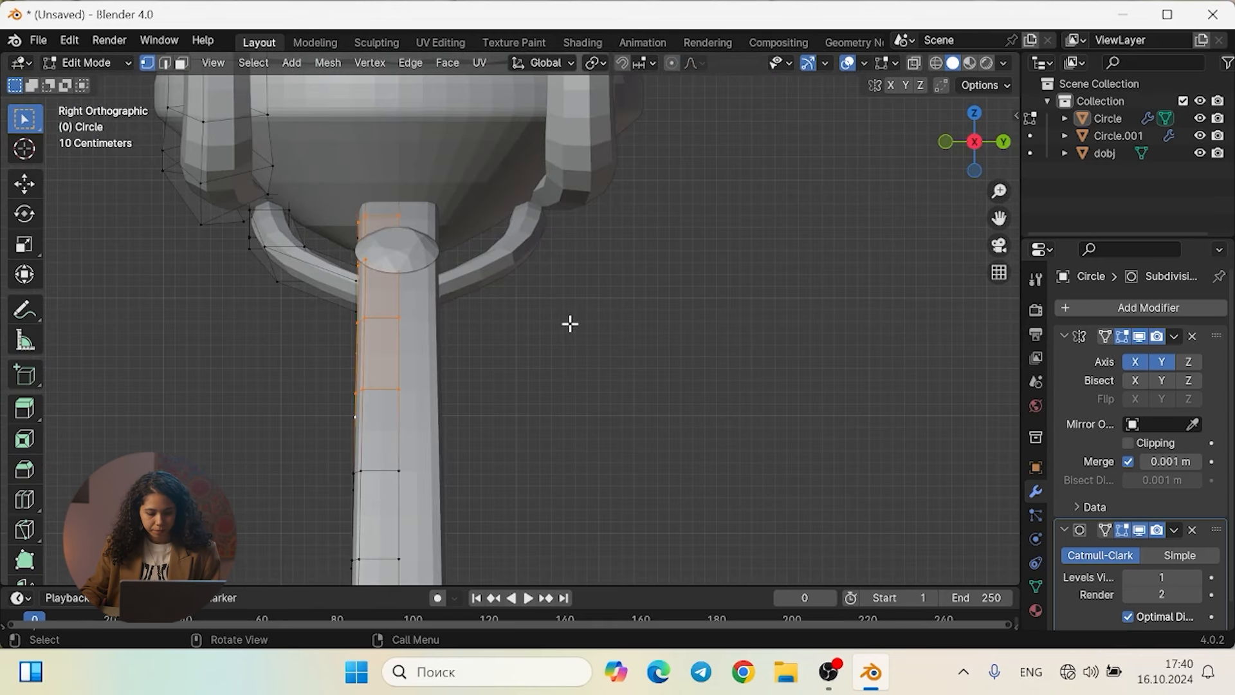
{"action": "key", "text": "g"}
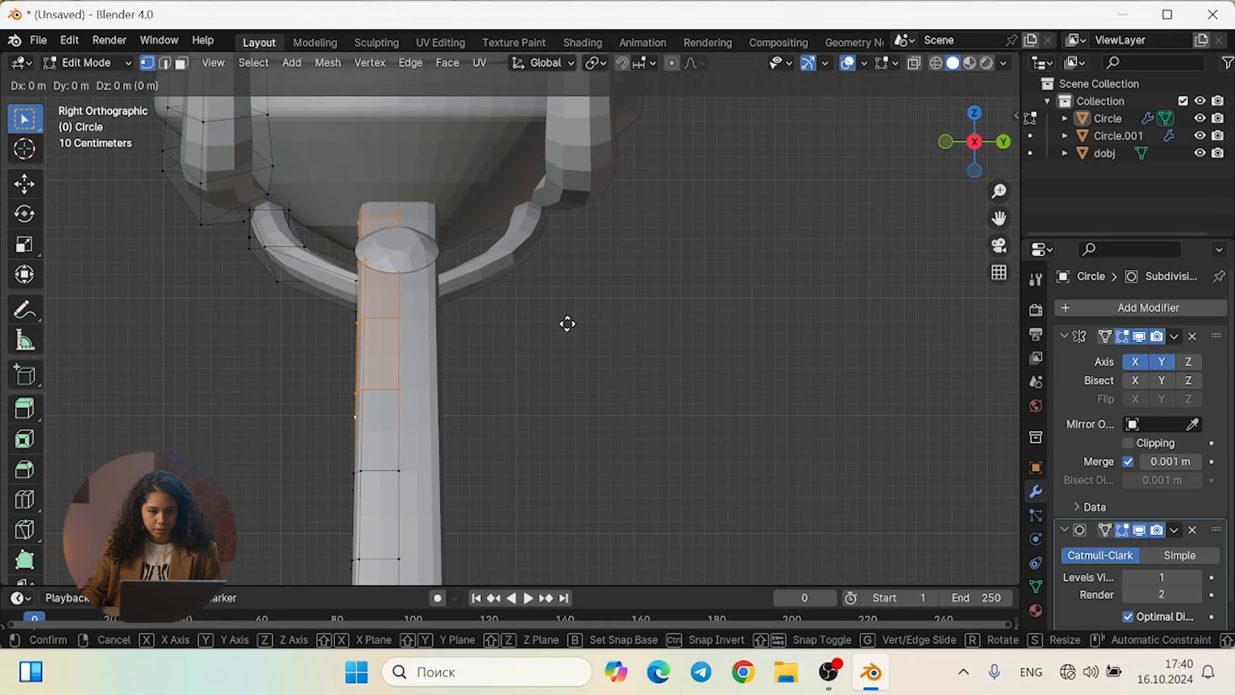
{"action": "key", "text": "y"}
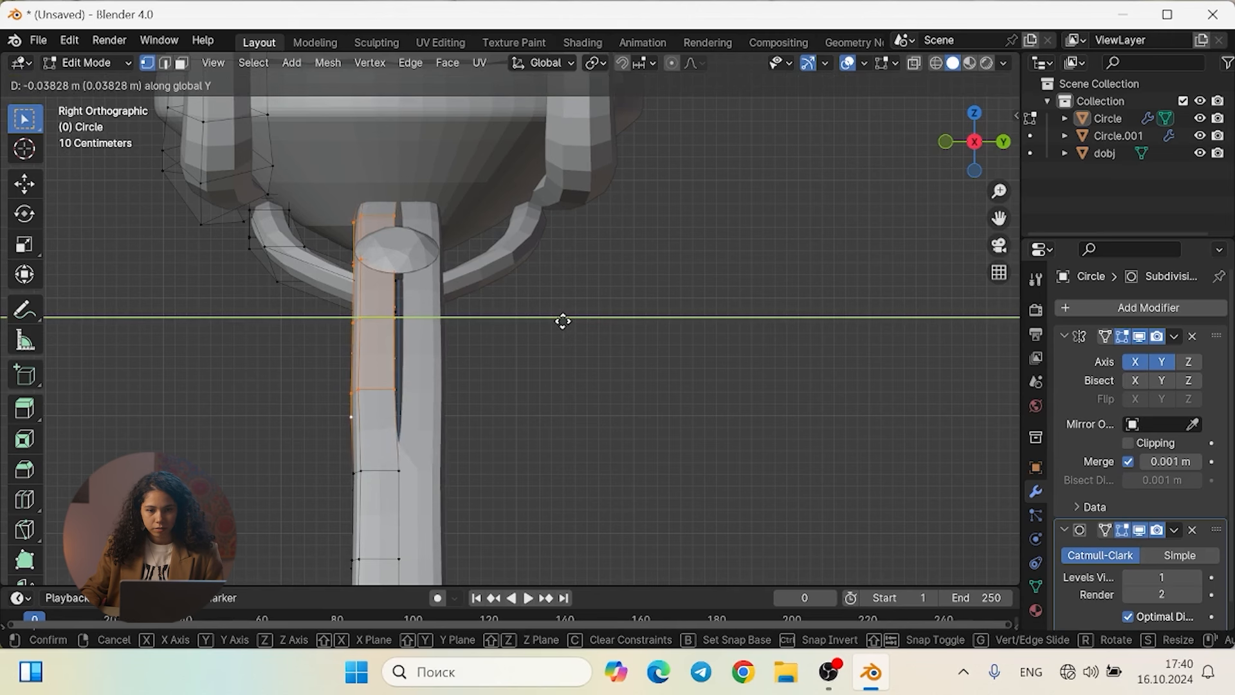
{"action": "left_click", "coordinate": [562, 321]}
{"action": "left_click", "coordinate": [670, 63]}
{"action": "key", "text": "g"}
{"action": "key", "text": "y"}
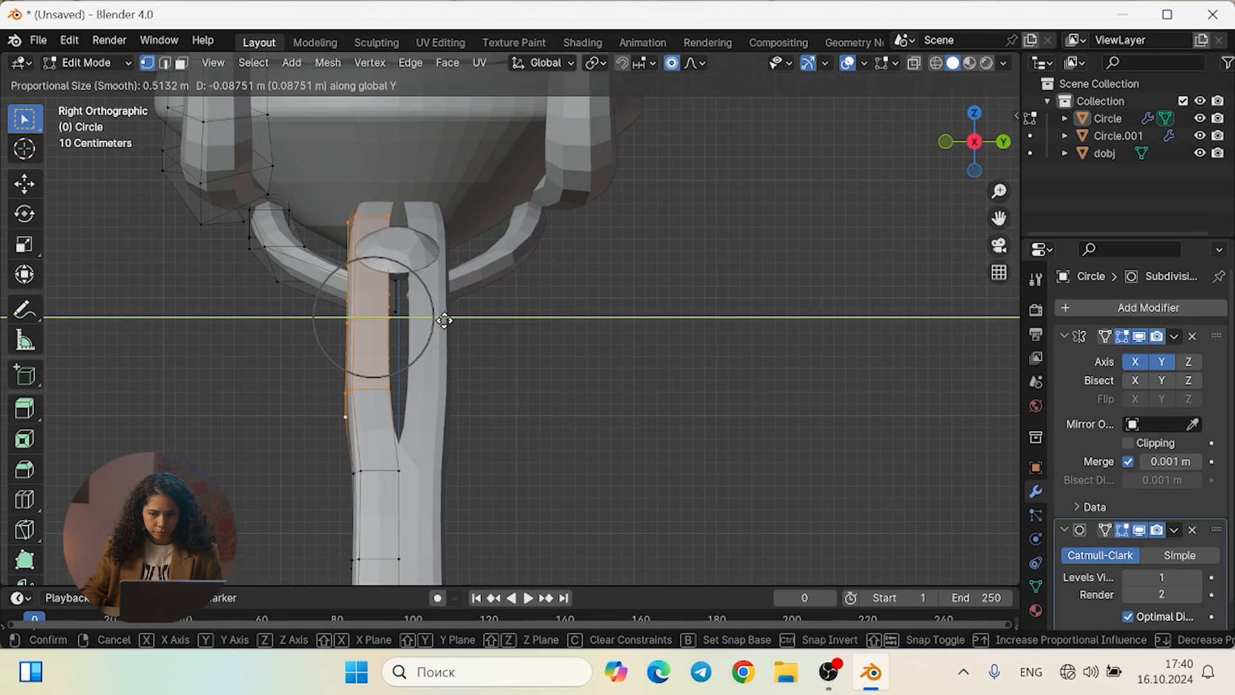
{"action": "right_click", "coordinate": [444, 316]}
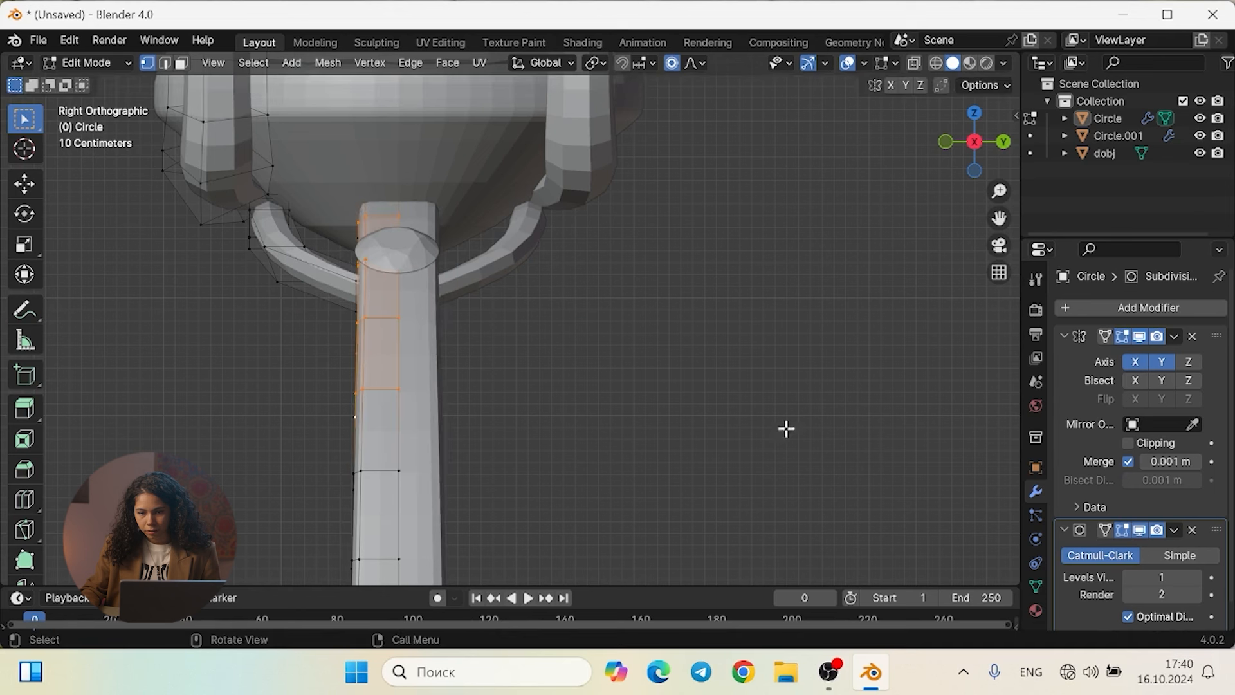
Enable Clipping on the Mirror modifier and widen the band by moving the selected loops about 0.16 m outward along Y with proportional editing
{"action": "middle_click_drag", "start_coordinate": [824, 469], "coordinate": [907, 522]}
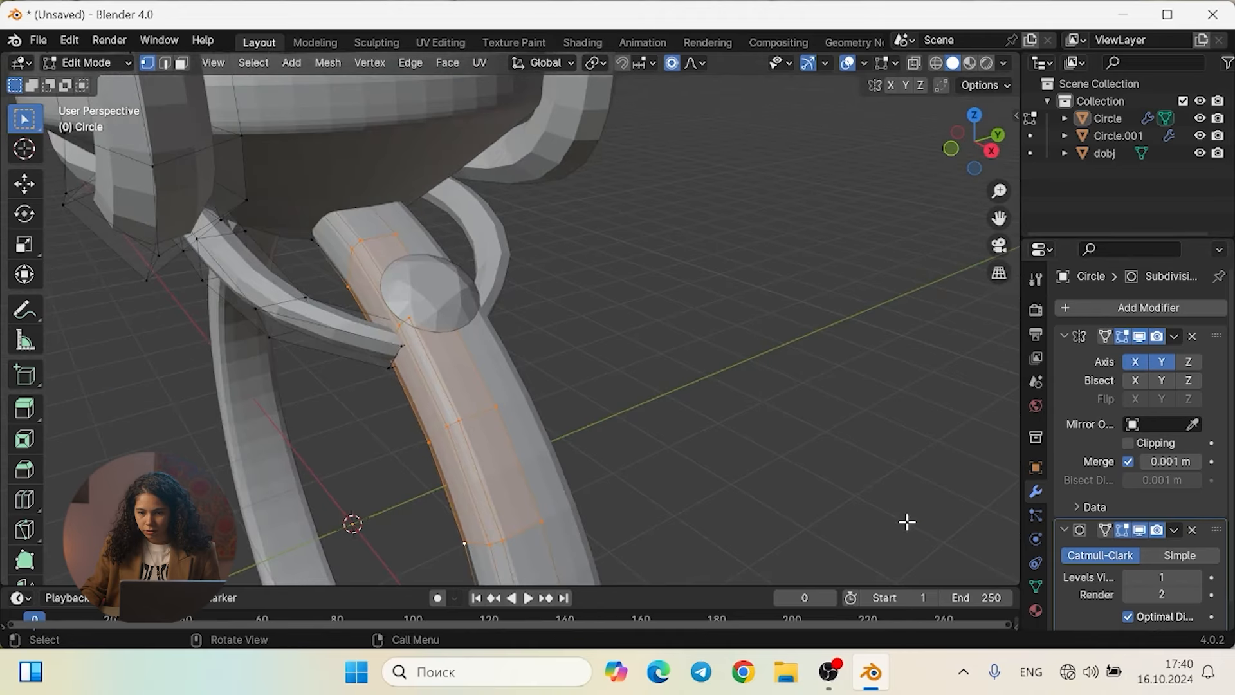
{"action": "left_click", "coordinate": [1128, 442]}
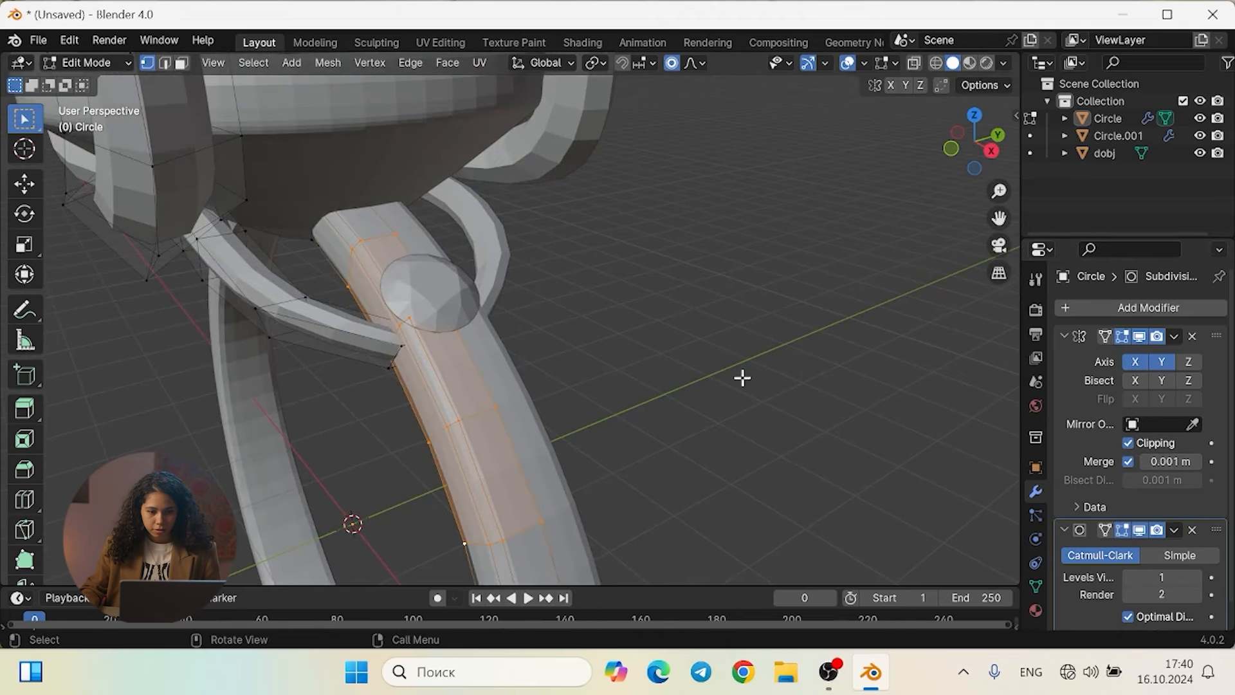
{"action": "middle_click_drag", "start_coordinate": [793, 371], "coordinate": [720, 384]}
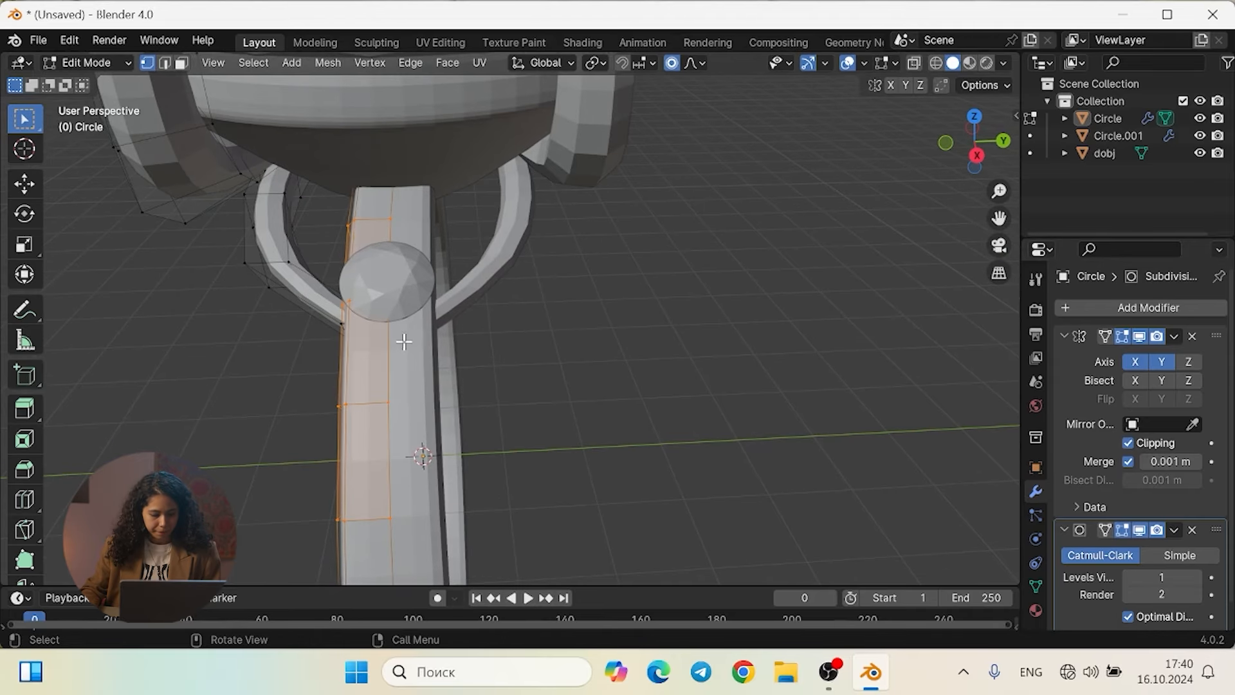
{"action": "key", "text": "g"}
{"action": "key", "text": "y"}
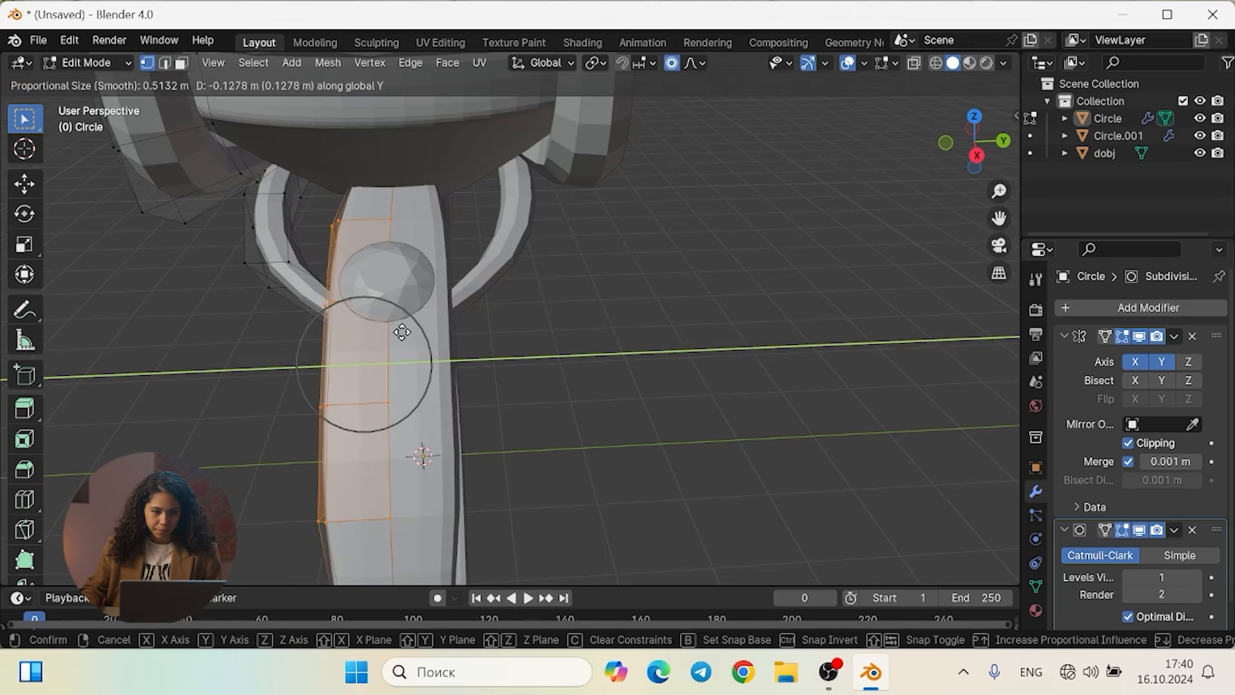
{"action": "scroll", "coordinate": [402, 331], "scroll_direction": "down", "scroll_amount": 15}
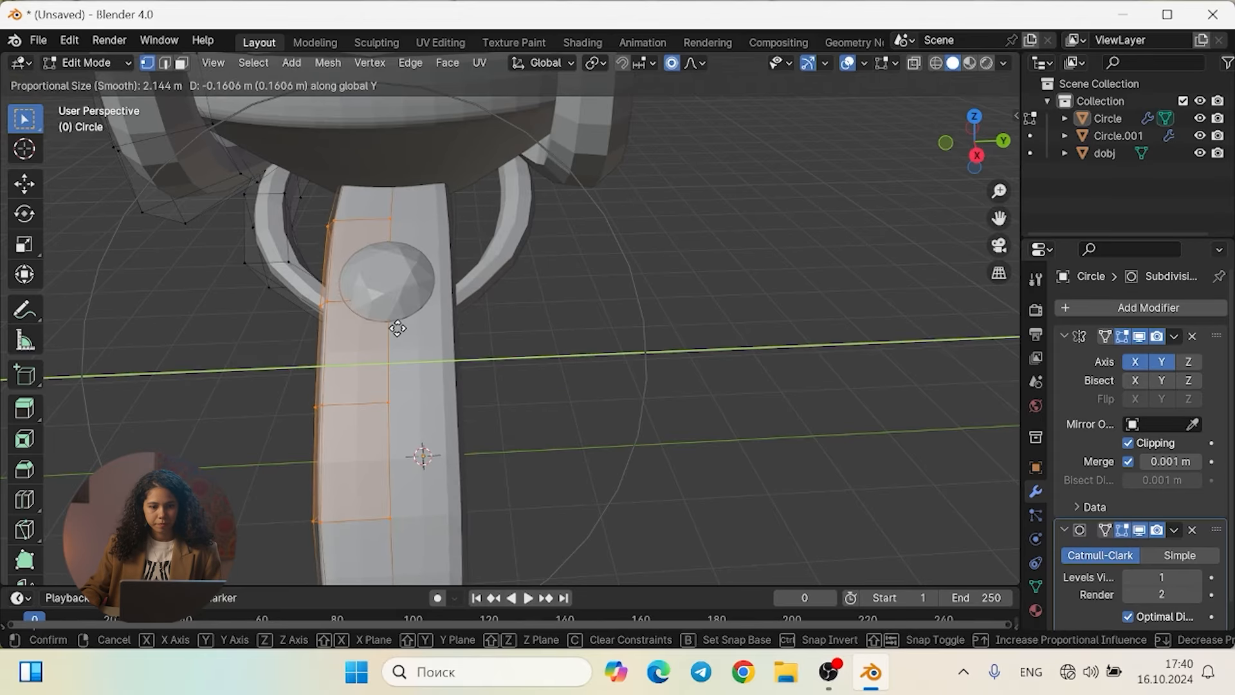
{"action": "left_click", "coordinate": [398, 328]}
{"action": "scroll", "coordinate": [655, 314], "scroll_direction": "down", "scroll_amount": 4}
{"action": "middle_click_drag", "start_coordinate": [661, 382], "coordinate": [659, 436]}
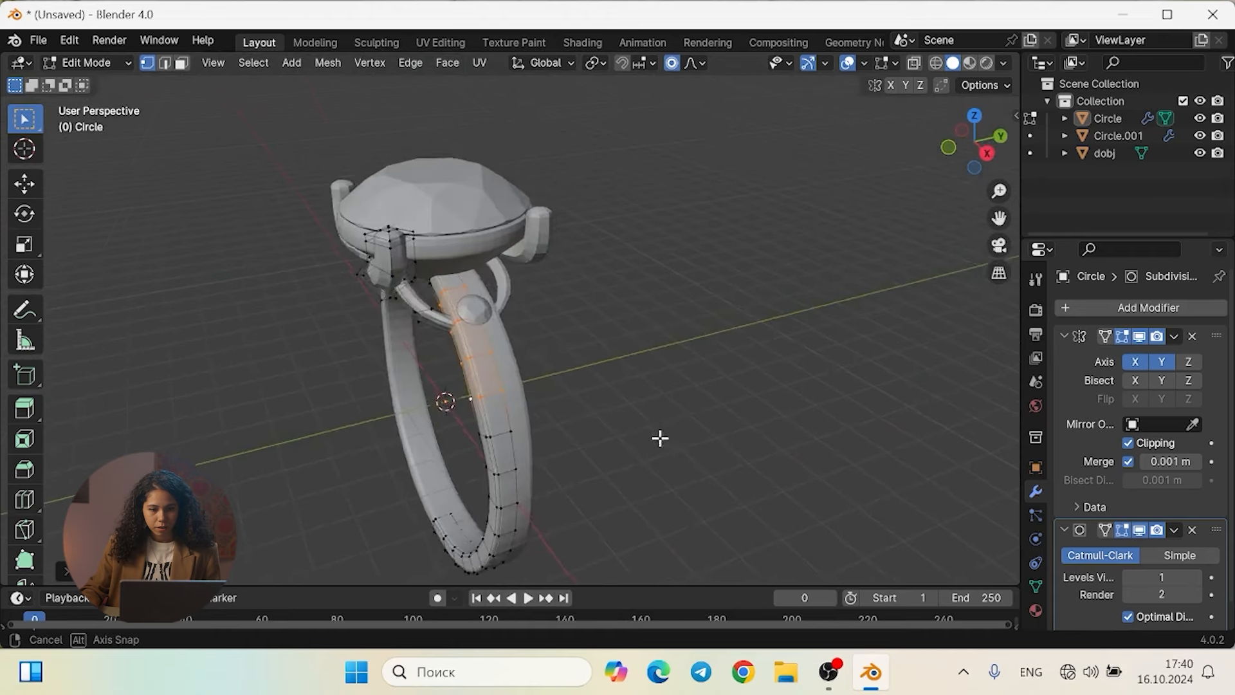
Switch to face selection and select the strip of top faces running along the band beneath and below the small diamond
{"action": "scroll", "coordinate": [417, 323], "scroll_direction": "up", "scroll_amount": 6}
{"action": "scroll", "coordinate": [417, 324], "scroll_direction": "up", "scroll_amount": 3}
{"action": "mouse_move", "coordinate": [419, 322]}
{"action": "middle_mouse_down"}
{"action": "mouse_move", "coordinate": [468, 317]}
{"action": "mouse_move", "coordinate": [427, 311]}
{"action": "middle_mouse_up"}
{"action": "middle_click_drag", "start_coordinate": [319, 278], "coordinate": [434, 391]}
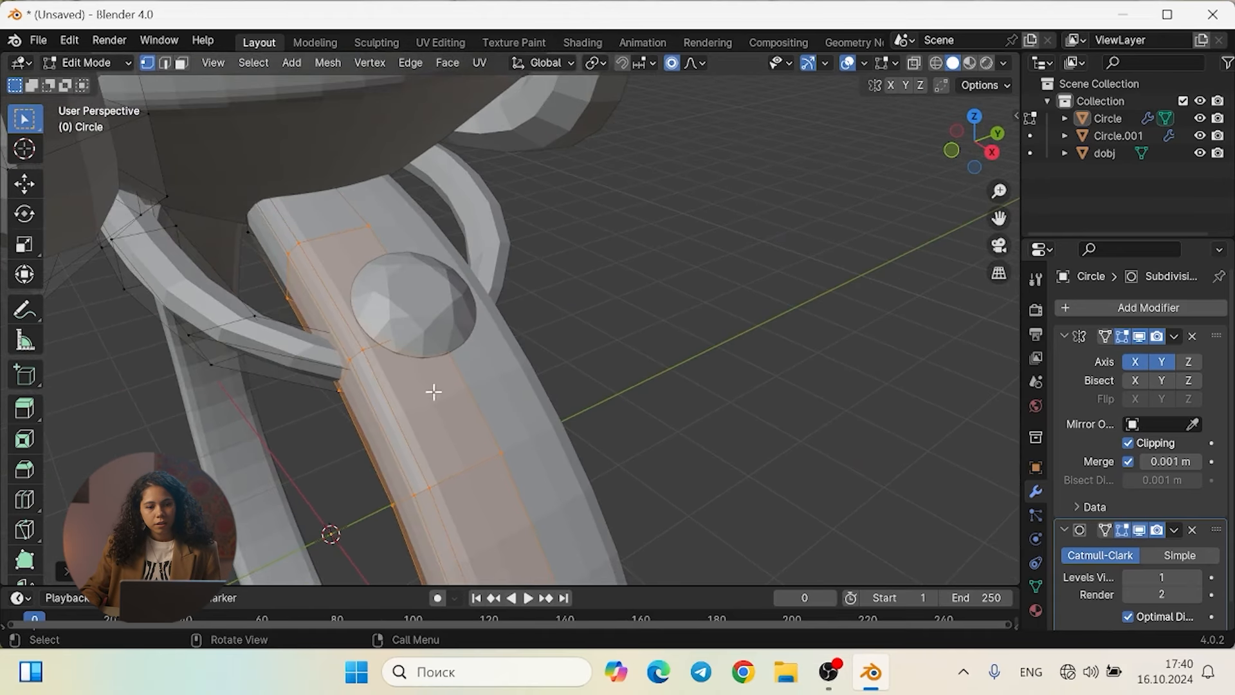
{"action": "left_click", "coordinate": [182, 64]}
{"action": "left_click", "coordinate": [725, 319]}
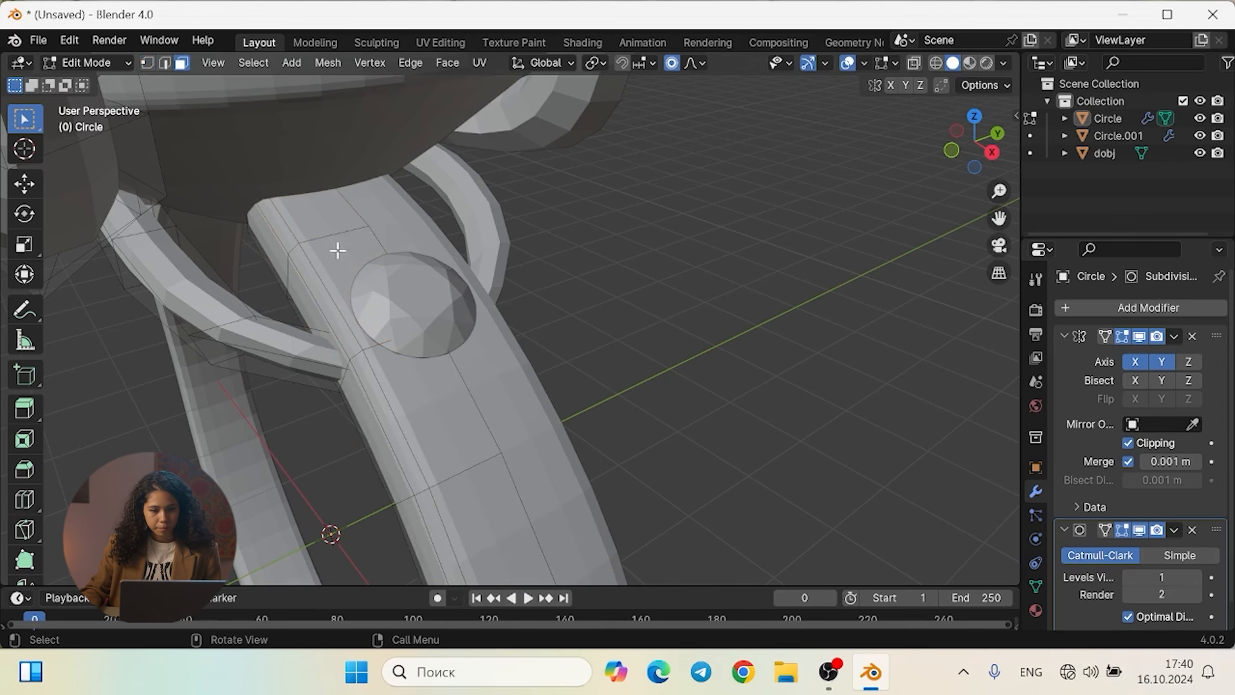
{"action": "left_click", "coordinate": [353, 305]}
{"action": "scroll", "coordinate": [356, 215], "scroll_direction": "down", "scroll_amount": 4}
{"action": "middle_click_drag", "start_coordinate": [367, 280], "coordinate": [396, 265]}
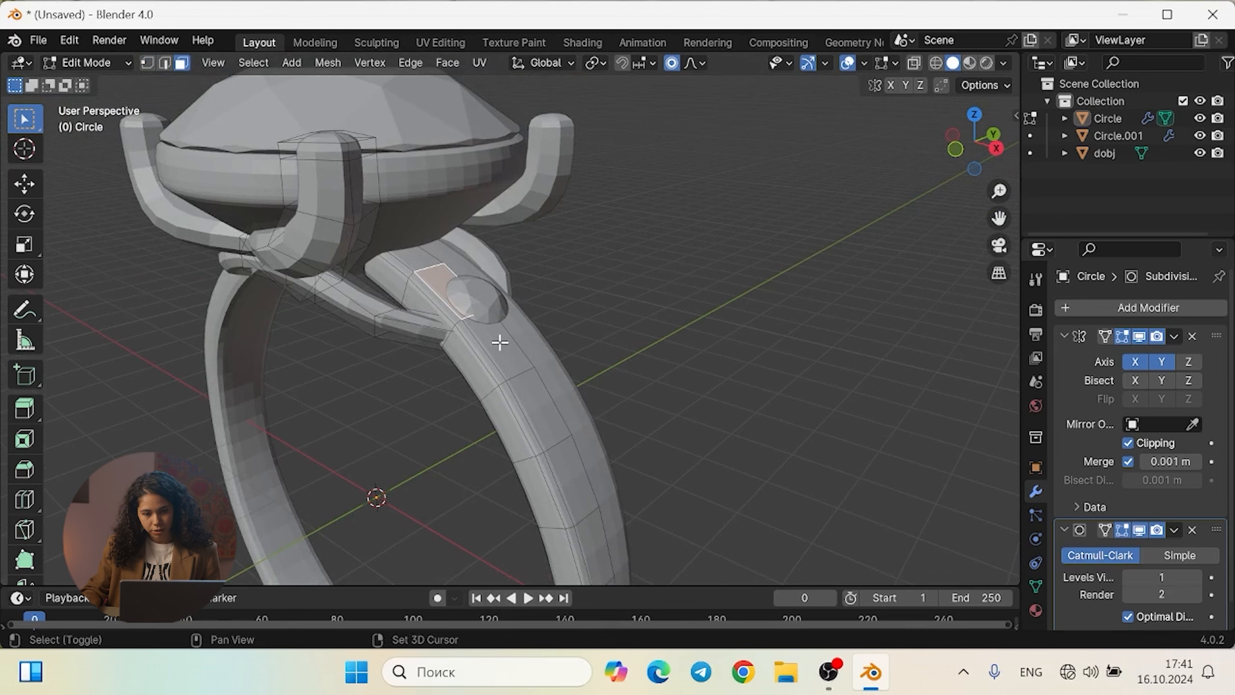
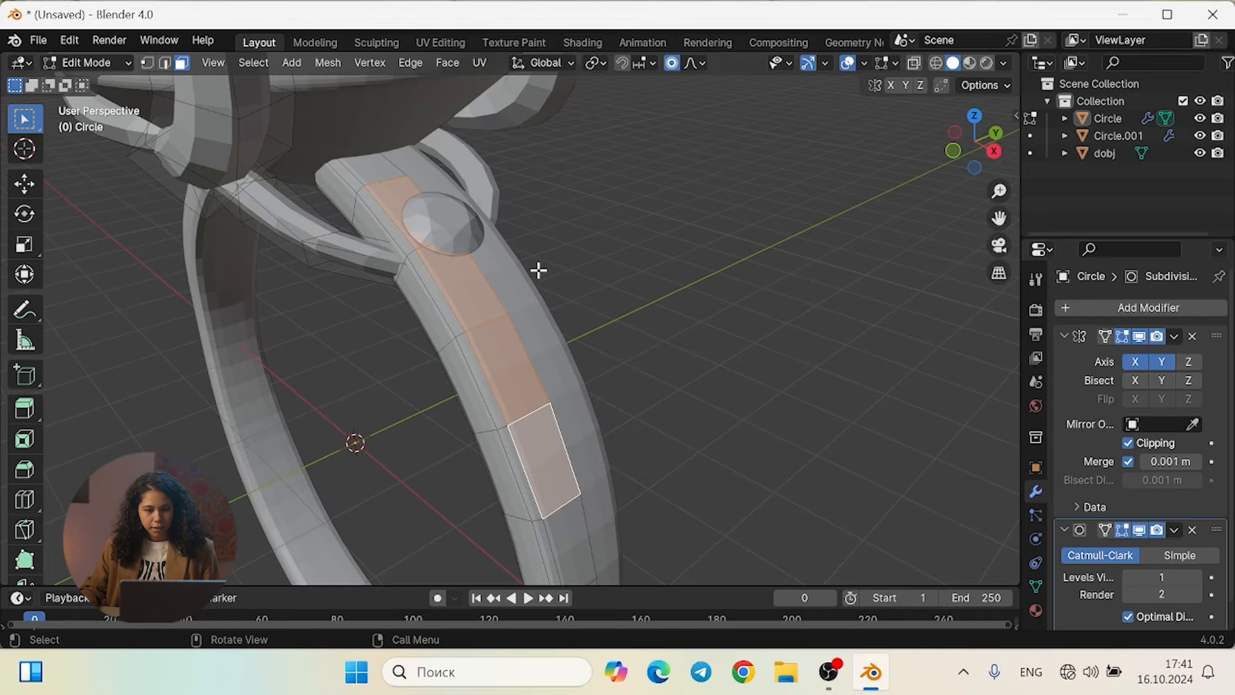
{"action": "scroll", "coordinate": [539, 270], "scroll_direction": "up", "scroll_amount": 2}
{"action": "key", "text": "s"}
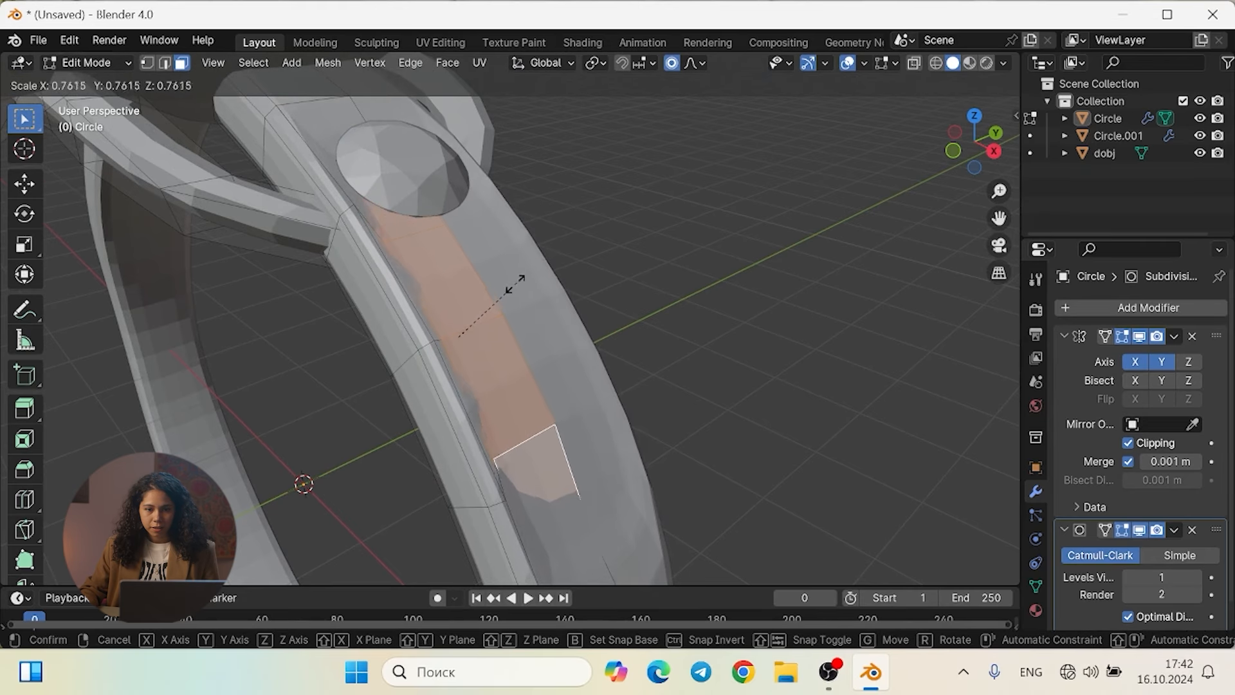
{"action": "key", "text": "Escape"}
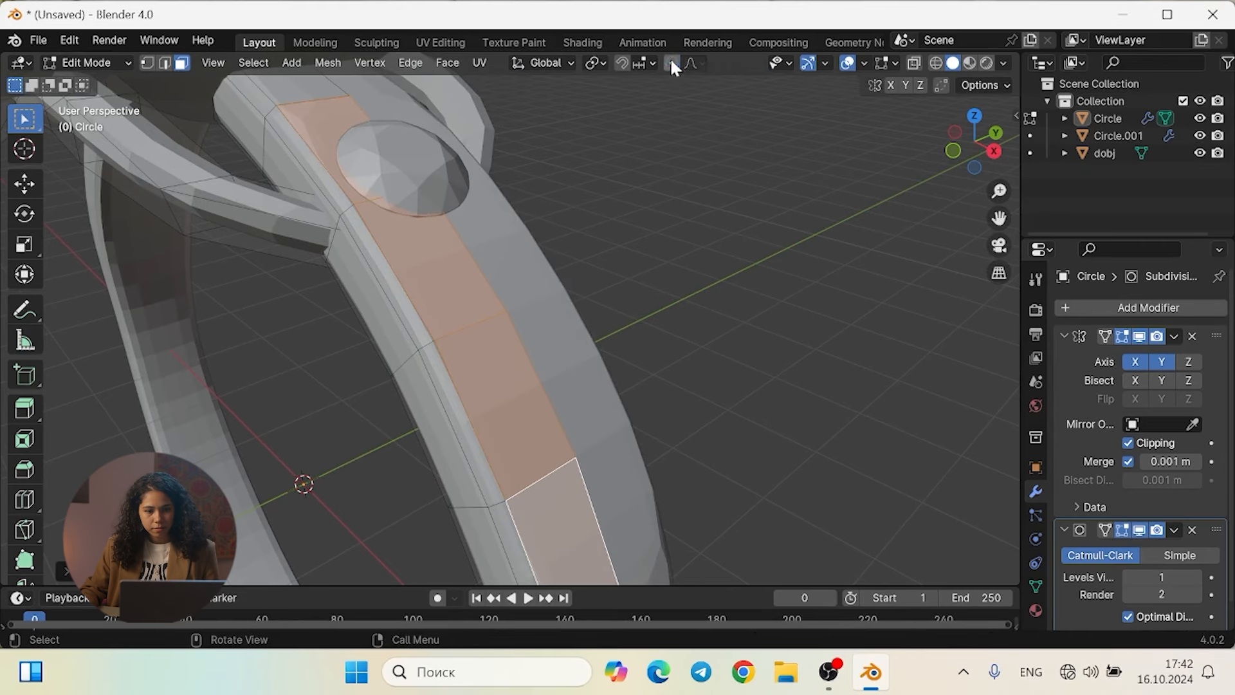
Turn off proportional editing and narrow the selected face strip by moving it about 0.14 m along Y toward the band's centre
{"action": "left_click", "coordinate": [670, 64]}
{"action": "key", "text": "s"}
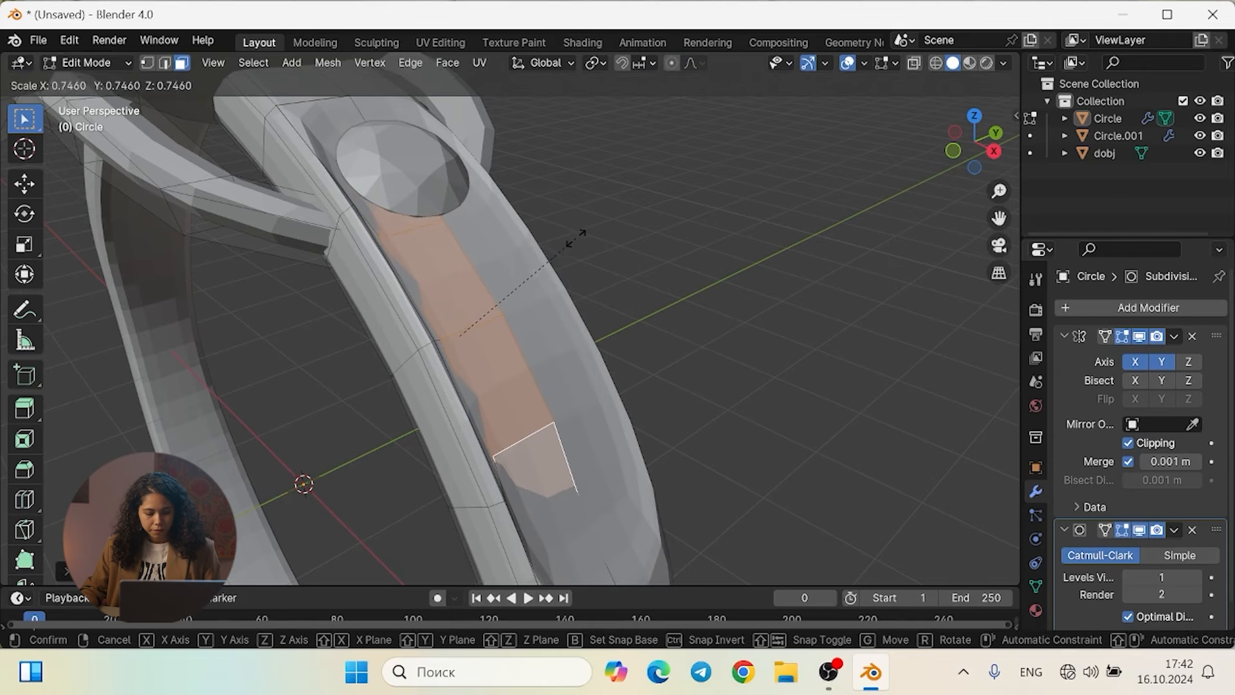
{"action": "key", "text": "g"}
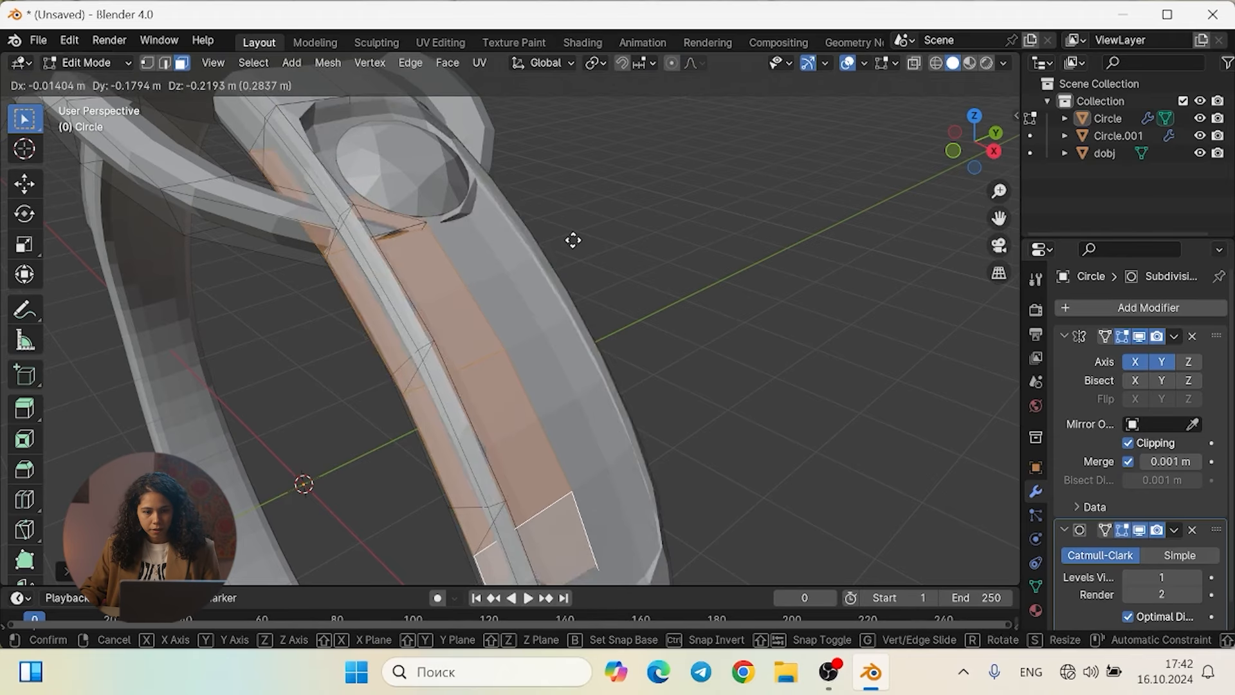
{"action": "key", "text": "y"}
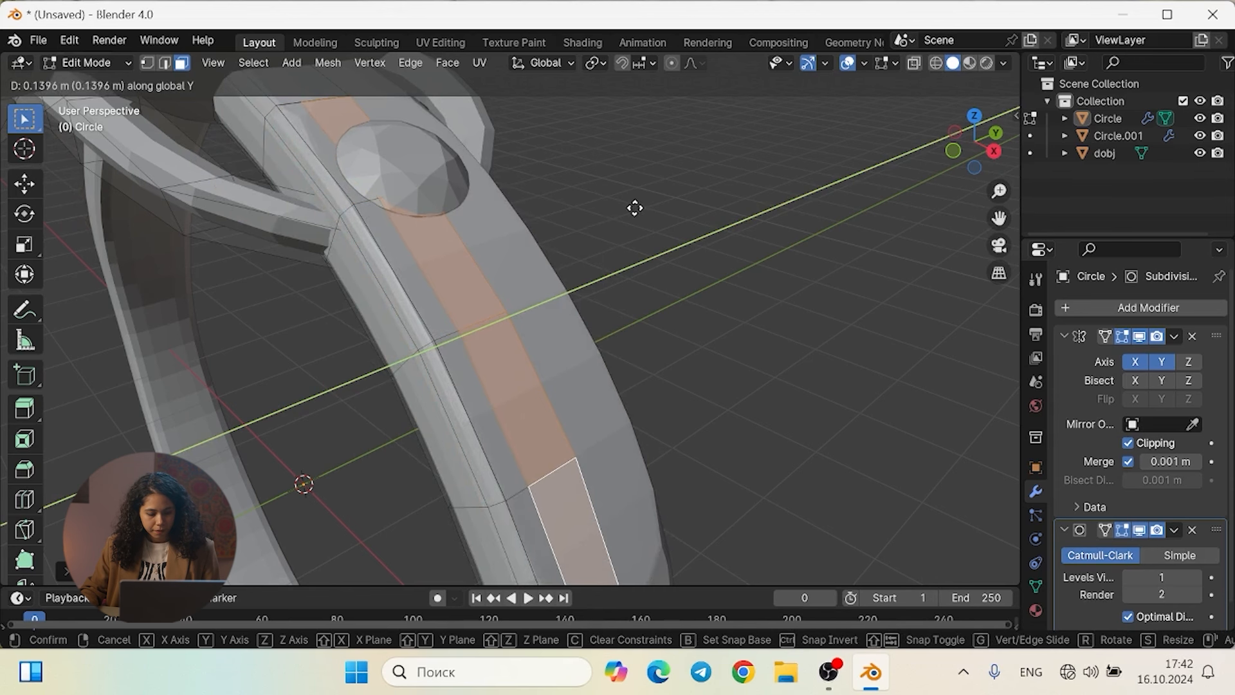
{"action": "left_click", "coordinate": [635, 208]}
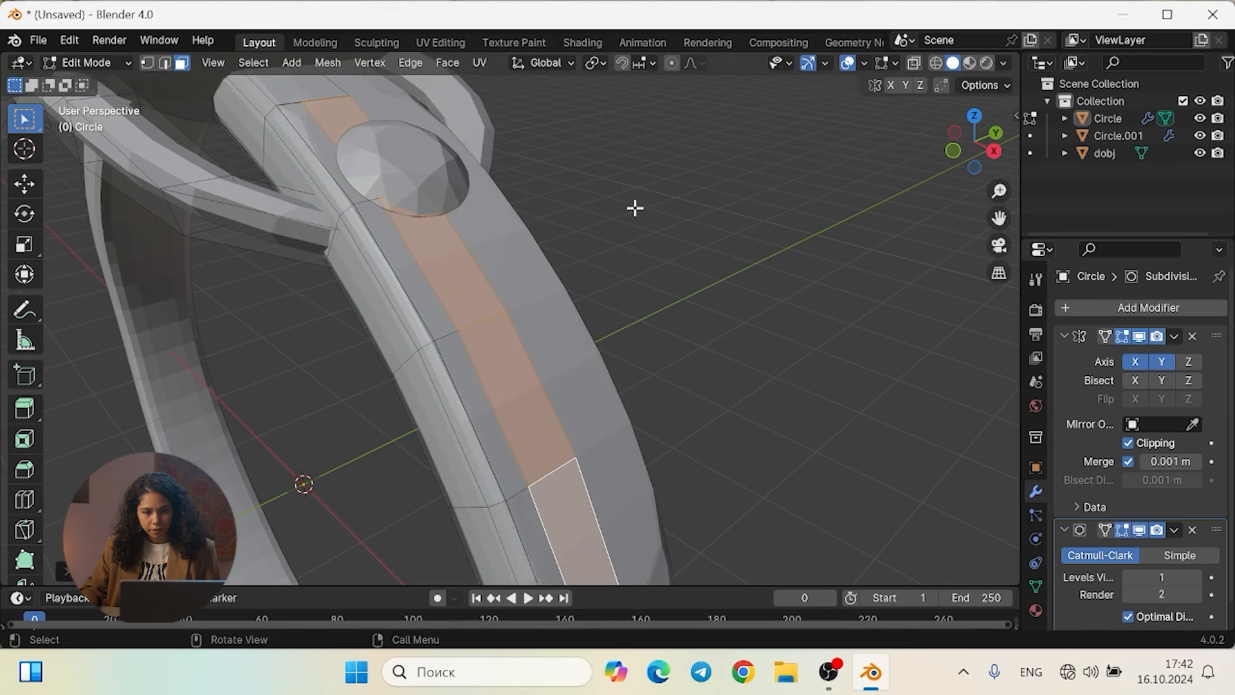
Extrude the narrowed face strip about 0.12 m inward along its normal to form a groove in the band
{"action": "key", "text": "g"}
{"action": "key", "text": "z"}
{"action": "key", "text": "z"}
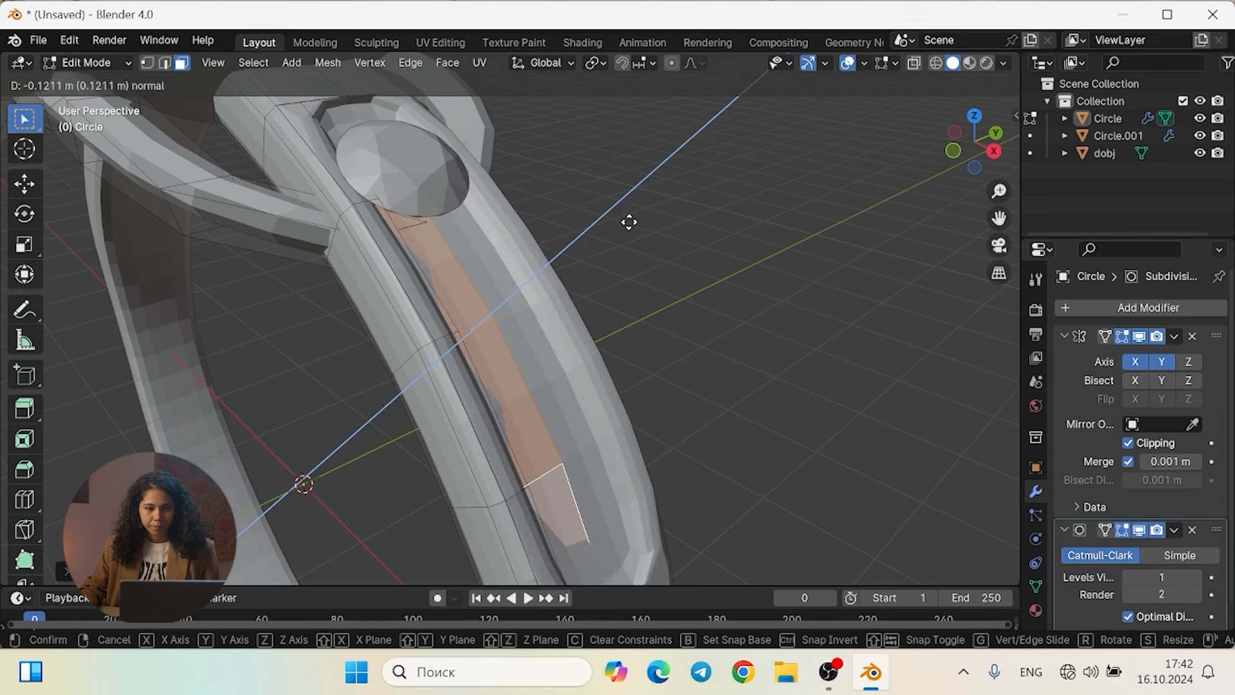
{"action": "left_click", "coordinate": [629, 222]}
Examine the new groove and how the small diamond sits in it from several angles
{"action": "middle_click_drag", "start_coordinate": [642, 229], "coordinate": [601, 236]}
{"action": "scroll", "coordinate": [539, 243], "scroll_direction": "down", "scroll_amount": 4}
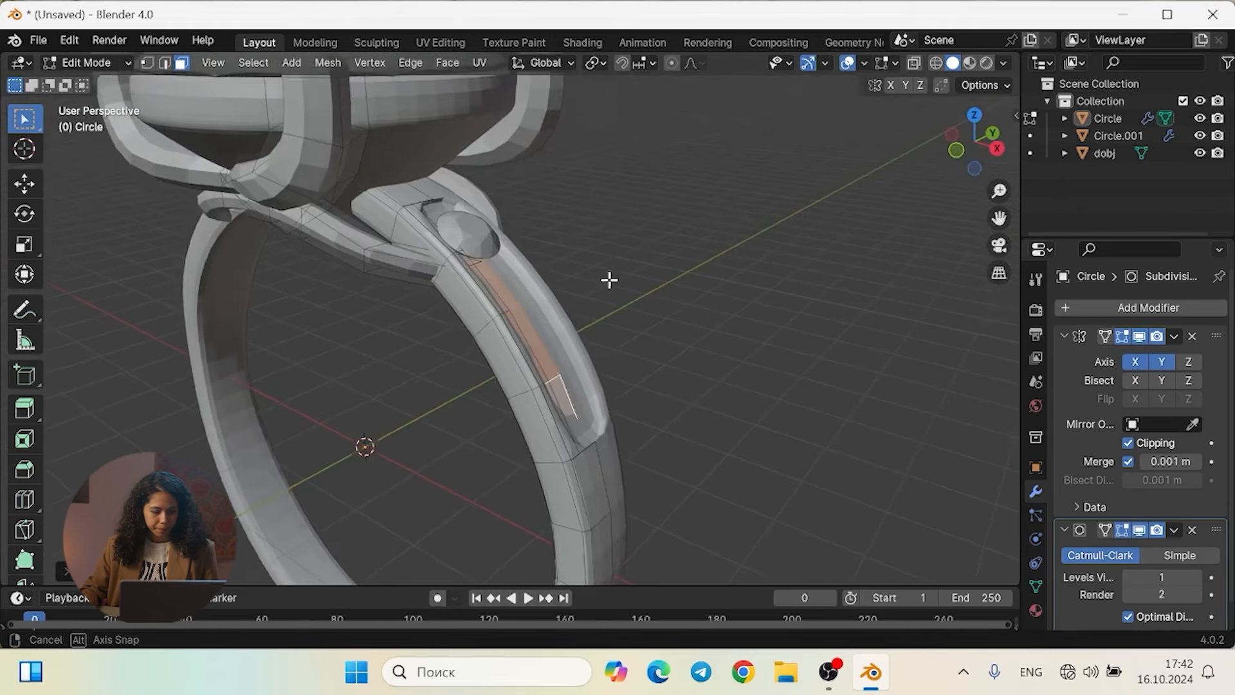
{"action": "middle_click_drag", "start_coordinate": [609, 278], "coordinate": [534, 294]}
{"action": "scroll", "coordinate": [445, 254], "scroll_direction": "up", "scroll_amount": 3}
{"action": "middle_click_drag", "start_coordinate": [443, 253], "coordinate": [527, 264]}
{"action": "scroll", "coordinate": [502, 256], "scroll_direction": "down", "scroll_amount": 5}
{"action": "scroll", "coordinate": [510, 254], "scroll_direction": "up", "scroll_amount": 5}
{"action": "scroll", "coordinate": [397, 248], "scroll_direction": "up", "scroll_amount": 4}
{"action": "scroll", "coordinate": [397, 247], "scroll_direction": "down", "scroll_amount": 4}
Leave the band's mesh editing and open the diamond object for mesh editing in front view
{"action": "middle_click_drag", "start_coordinate": [396, 244], "coordinate": [477, 314], "text": "shift"}
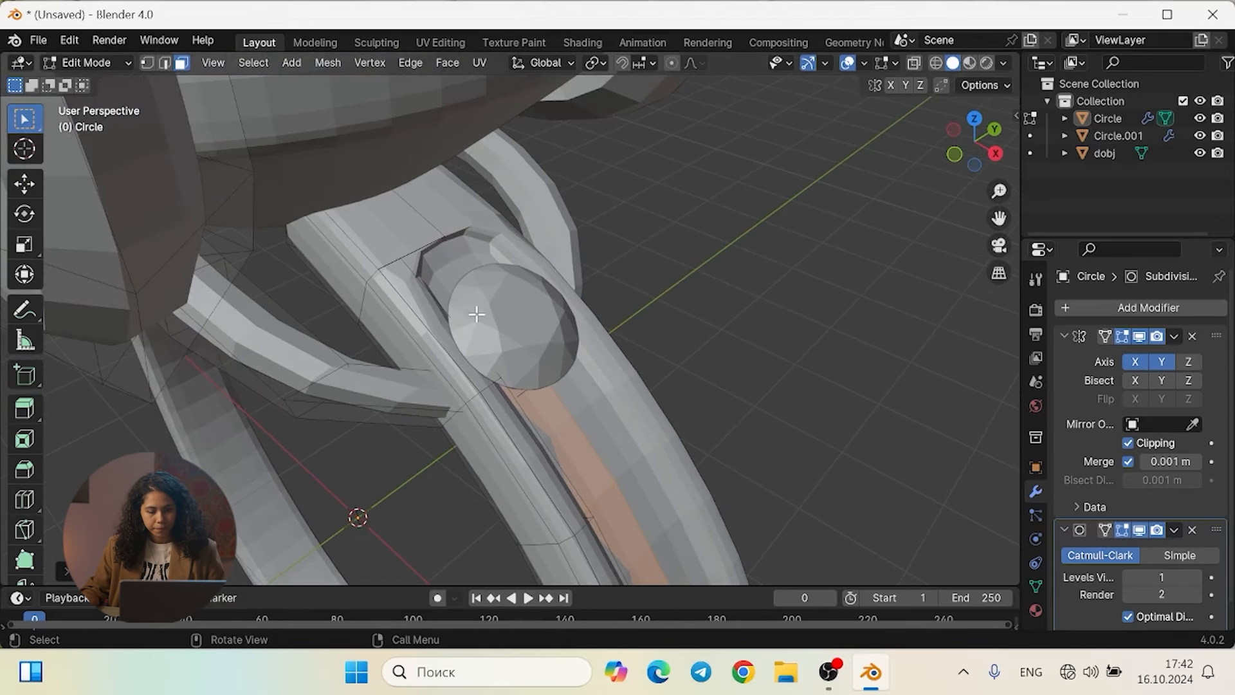
{"action": "key", "text": "Tab"}
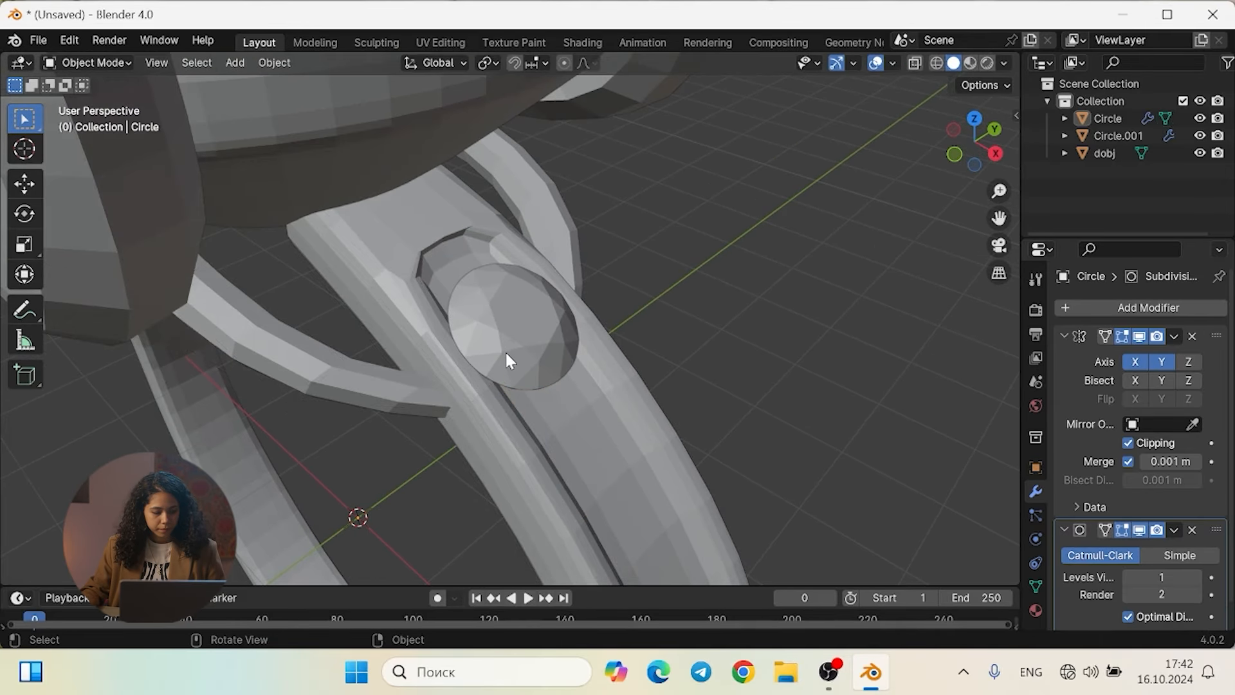
{"action": "left_click", "coordinate": [518, 349]}
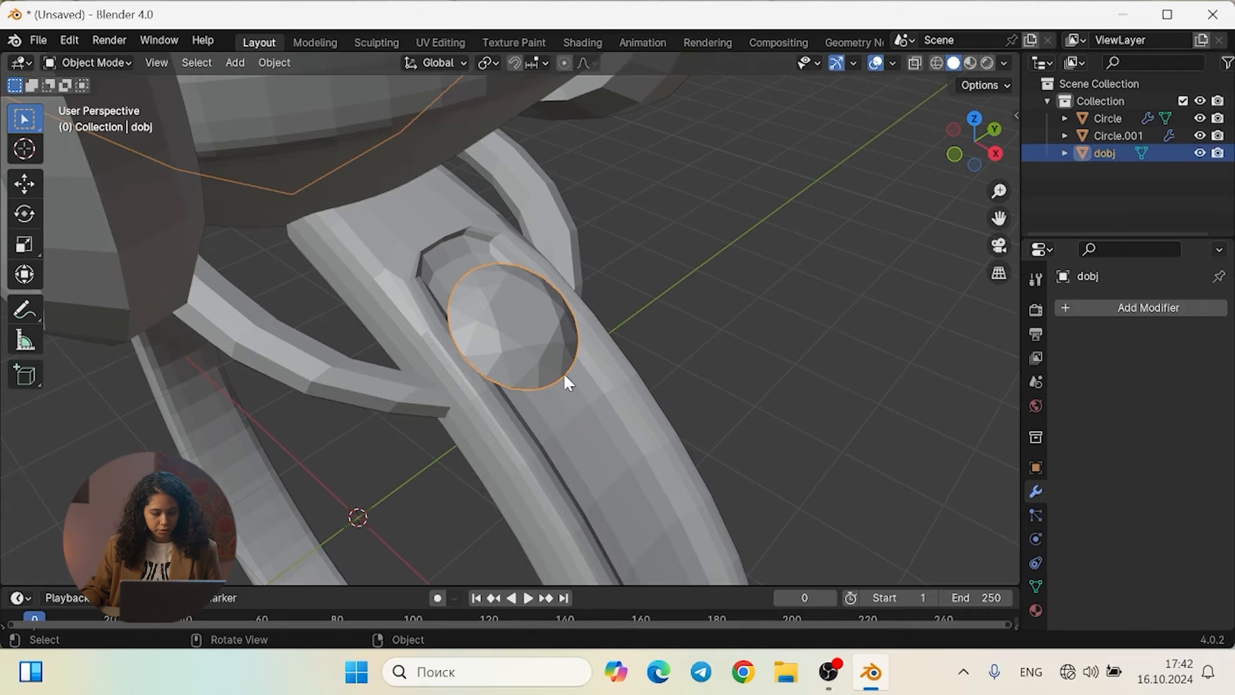
{"action": "key", "text": "Tab"}
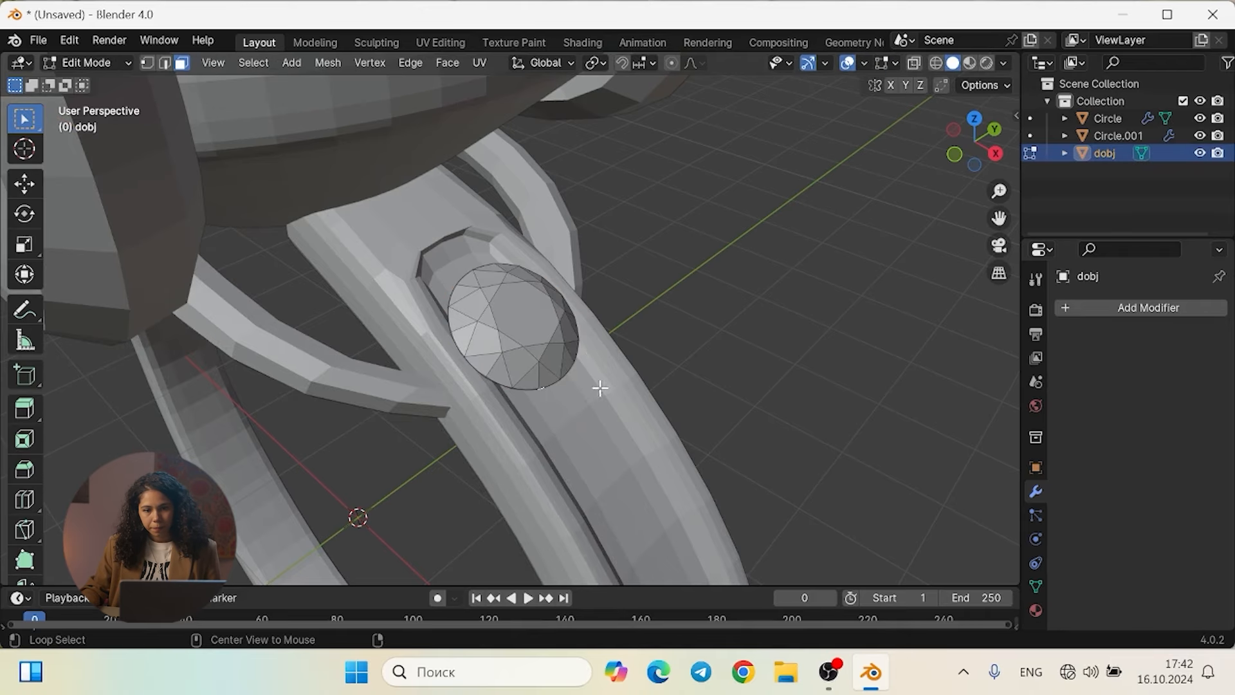
{"action": "middle_click_drag", "start_coordinate": [601, 383], "coordinate": [699, 347], "text": "alt"}
{"action": "middle_click_drag", "start_coordinate": [498, 358], "coordinate": [551, 408], "text": "alt"}
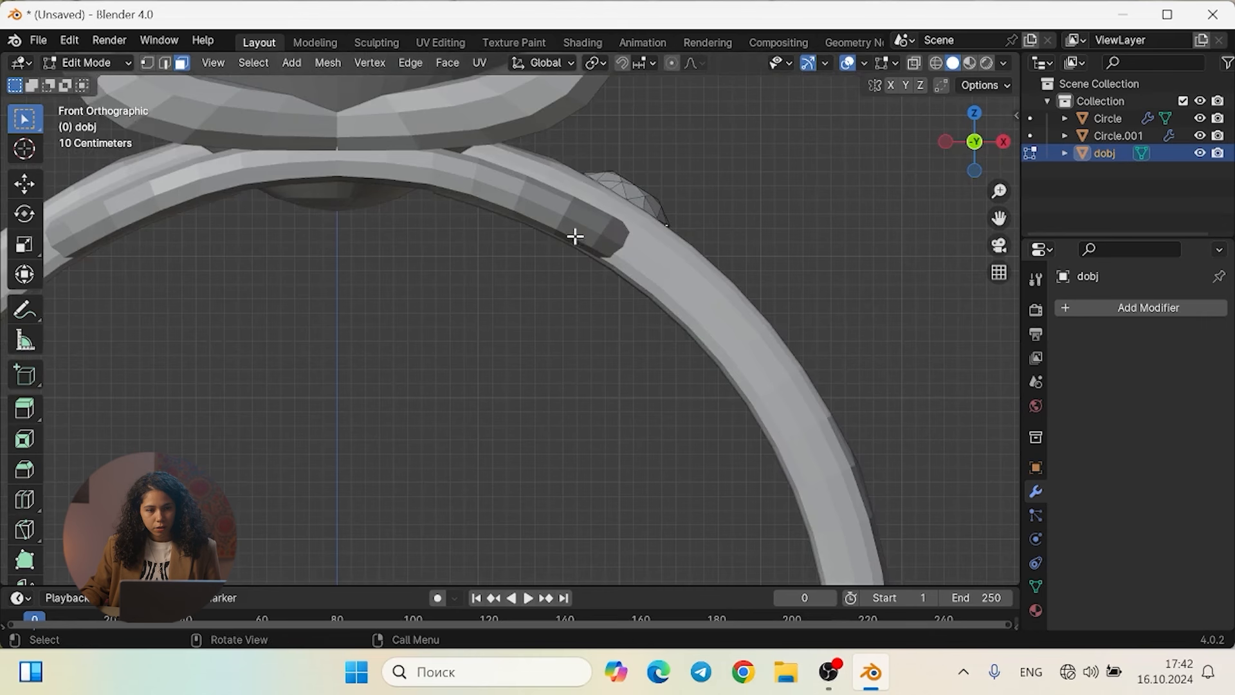
{"action": "middle_click_drag", "start_coordinate": [556, 241], "coordinate": [648, 373], "text": "shift"}
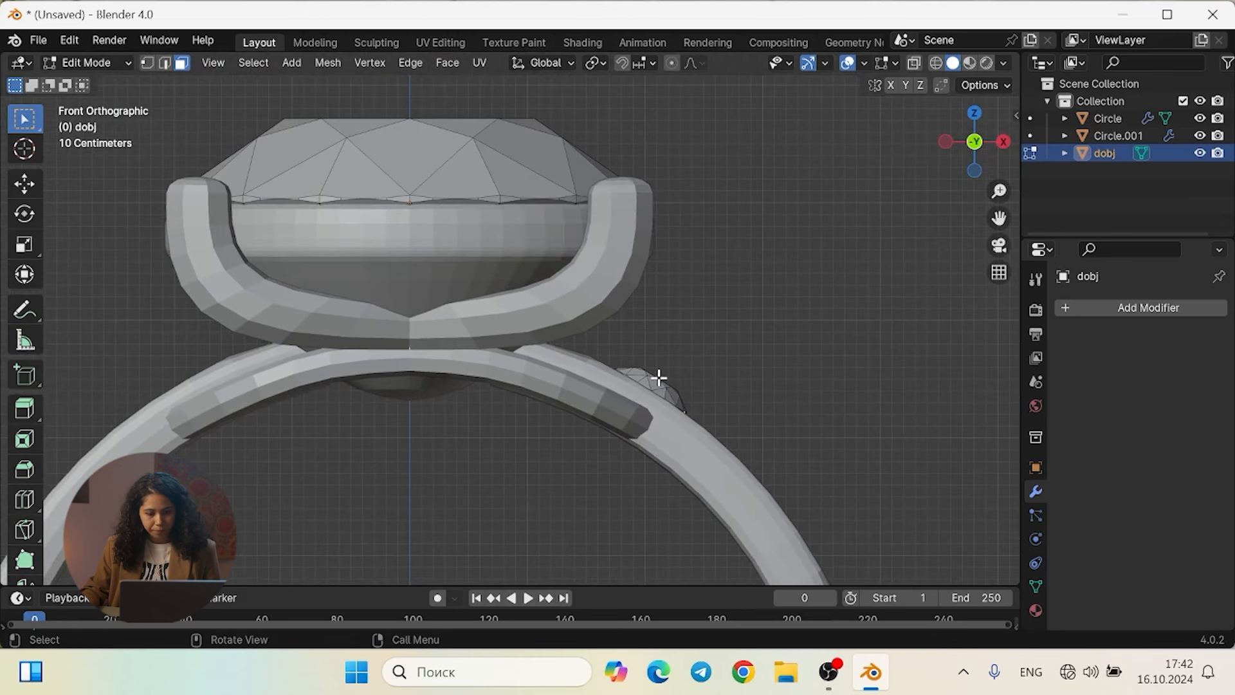
Select all faces of the small diamond on the band and turn on X-ray display
{"action": "scroll", "coordinate": [675, 393], "scroll_direction": "up", "scroll_amount": 2}
{"action": "key", "text": "a"}
{"action": "left_click", "coordinate": [746, 369]}
{"action": "left_click_drag", "start_coordinate": [672, 361], "coordinate": [827, 548]}
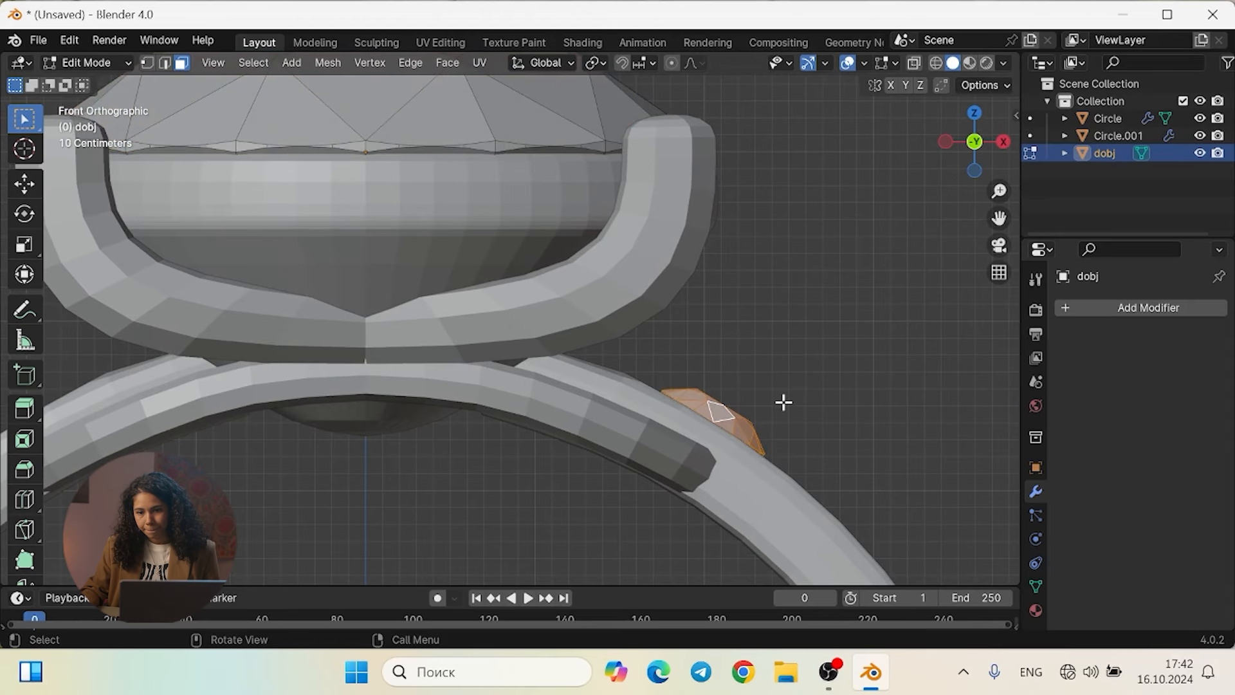
{"action": "key", "text": "alt+z"}
Add a Mirror modifier on the X axis to the diamond object
{"action": "left_click", "coordinate": [1118, 310]}
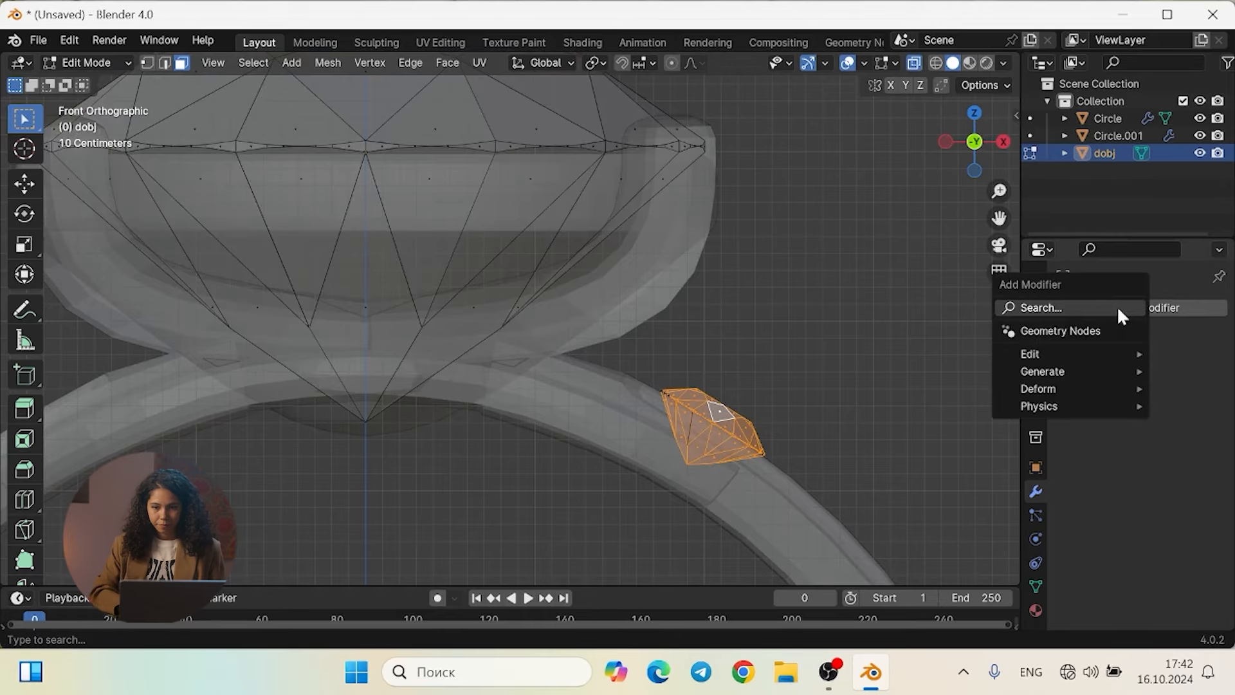
{"action": "type", "text": "mi"}
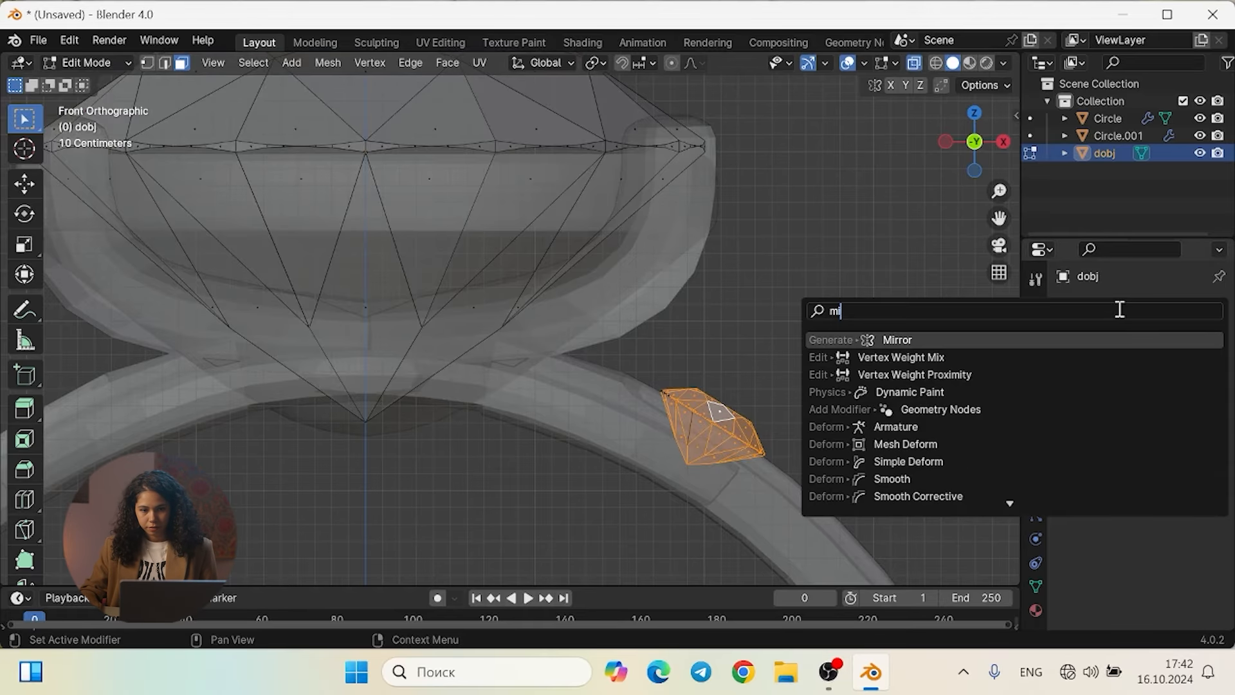
{"action": "key", "text": "Return"}
{"action": "scroll", "coordinate": [791, 332], "scroll_direction": "down", "scroll_amount": 3}
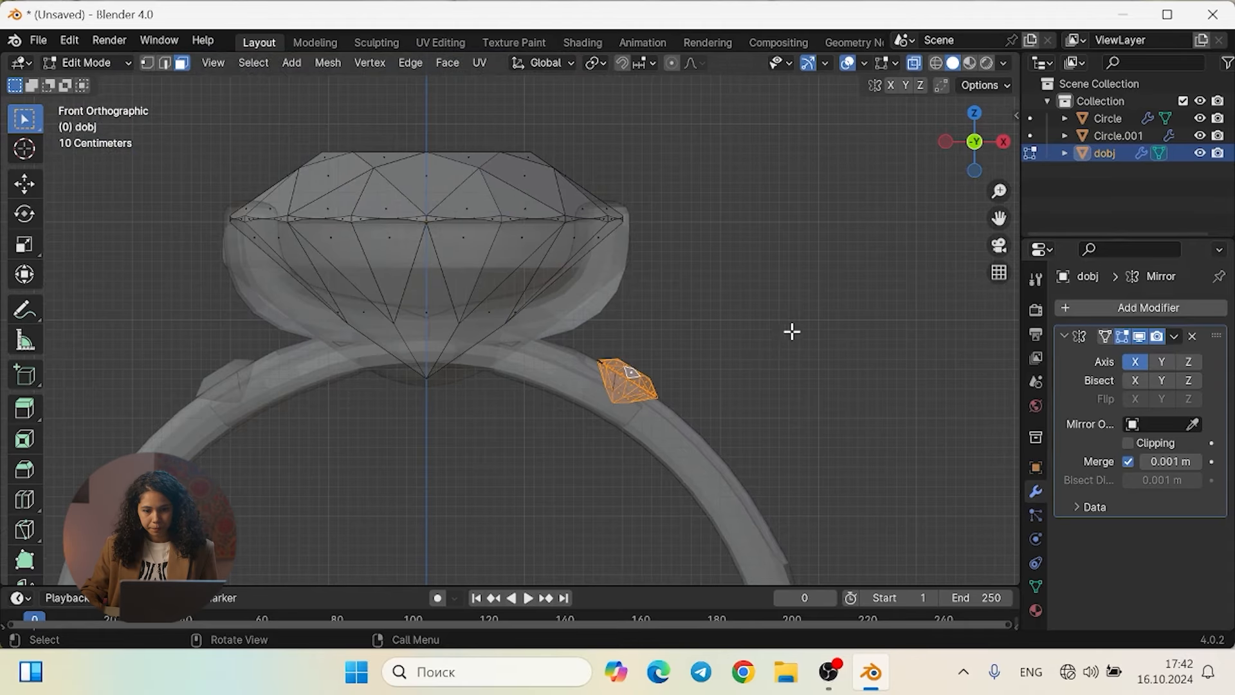
{"action": "middle_click_drag", "start_coordinate": [798, 299], "coordinate": [823, 357], "text": "shift"}
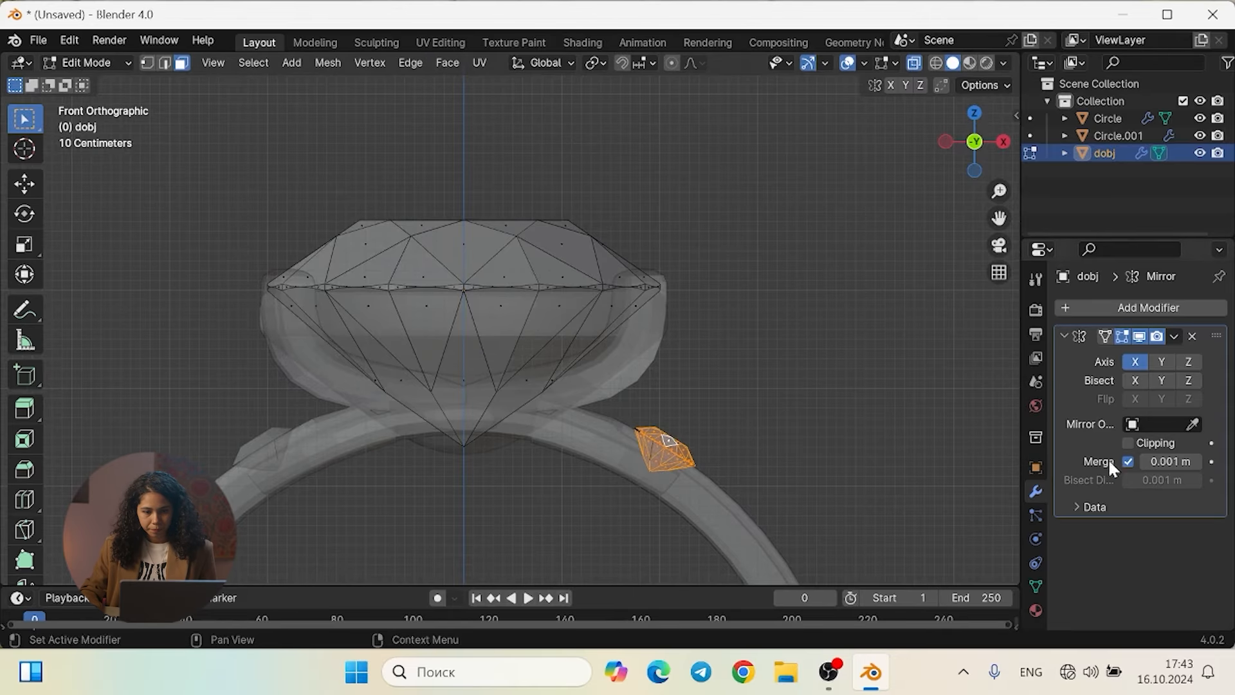
Examine the mirrored small diamond on the opposite side of the ring from several angles
{"action": "middle_click_drag", "start_coordinate": [799, 457], "coordinate": [973, 392]}
{"action": "middle_click_drag", "start_coordinate": [685, 477], "coordinate": [708, 425]}
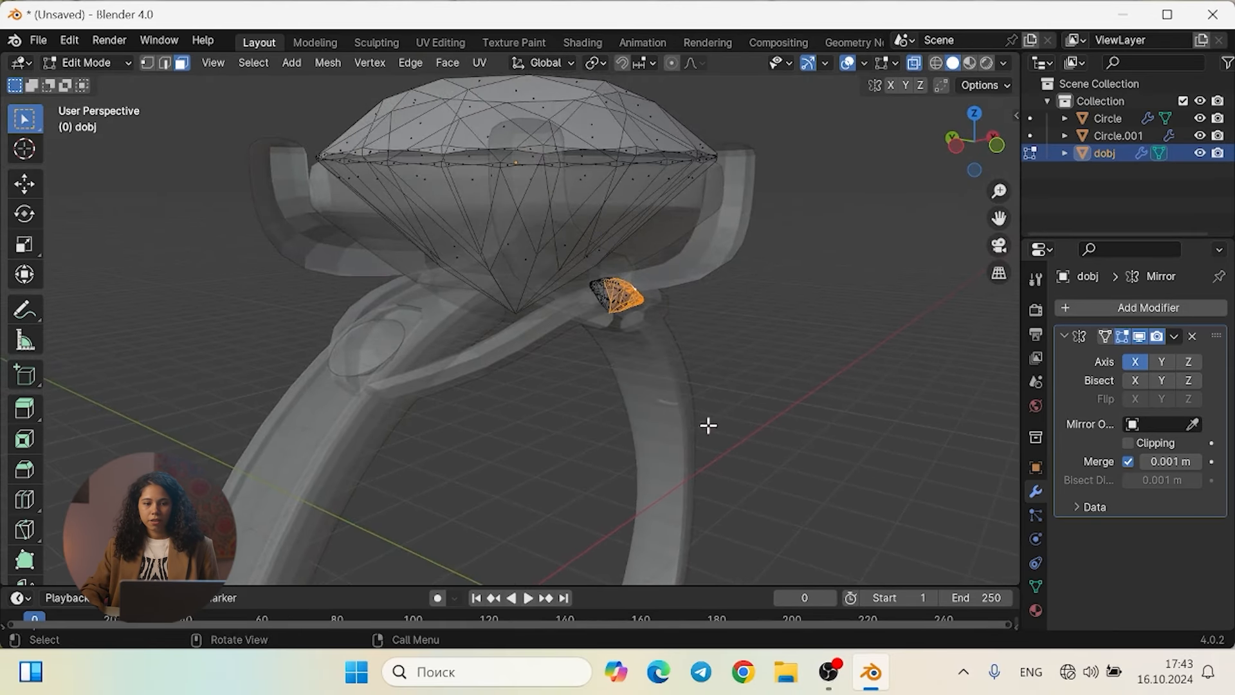
{"action": "middle_click_drag", "start_coordinate": [801, 445], "coordinate": [760, 432]}
{"action": "middle_click_drag", "start_coordinate": [631, 446], "coordinate": [845, 479]}
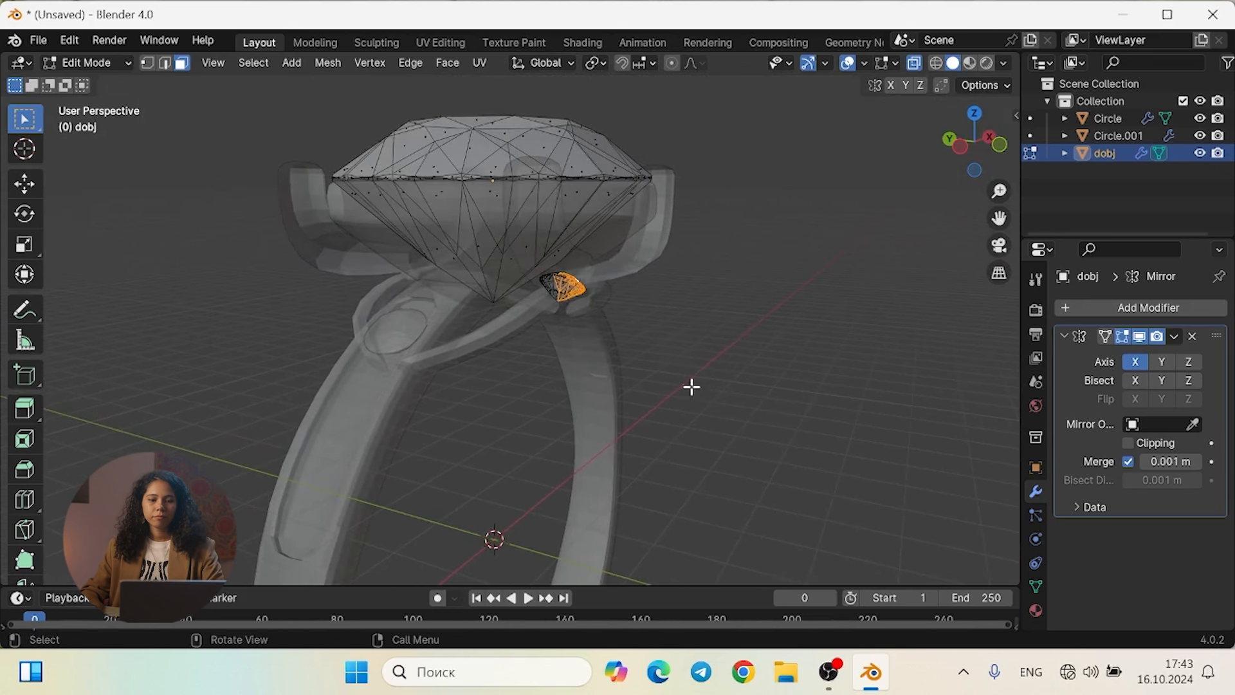
{"action": "middle_click_drag", "start_coordinate": [686, 440], "coordinate": [653, 442]}
{"action": "scroll", "coordinate": [718, 364], "scroll_direction": "up", "scroll_amount": 3}
{"action": "middle_click_drag", "start_coordinate": [717, 364], "coordinate": [728, 442]}
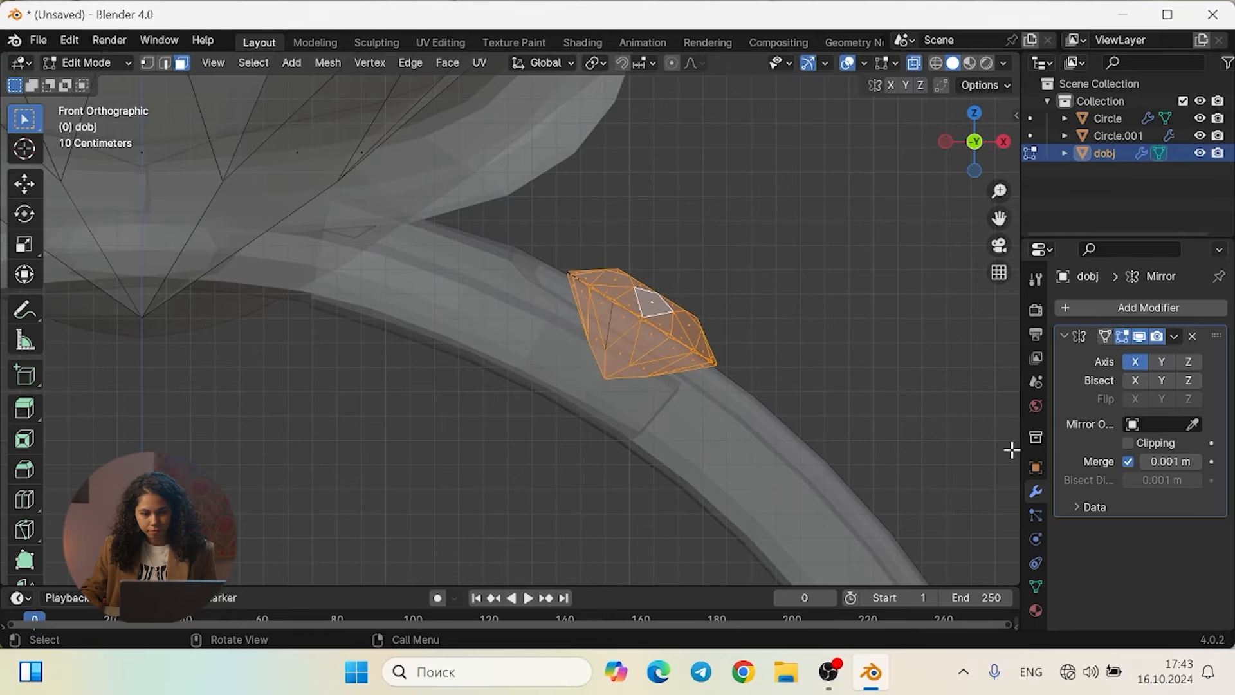
Duplicate the small diamond just below it on the band and tilt the copy to follow the band's curve
{"action": "middle_click_drag", "start_coordinate": [916, 411], "coordinate": [830, 306], "text": "shift"}
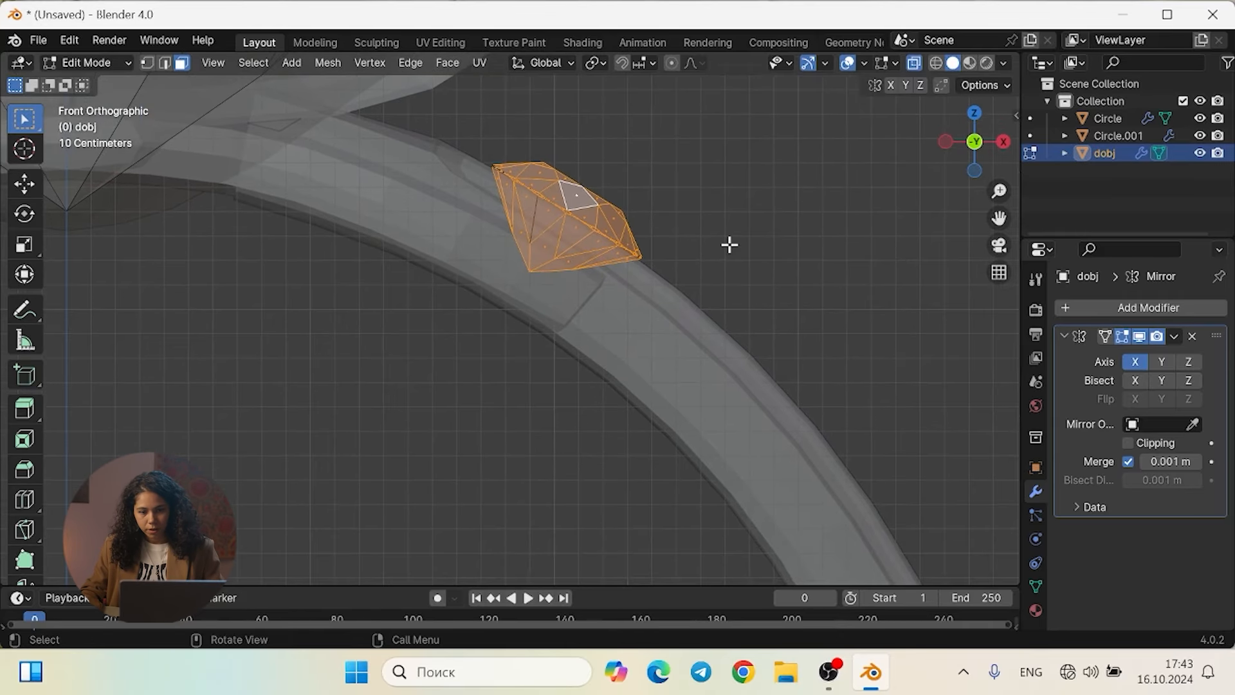
{"action": "key", "text": "shift+d"}
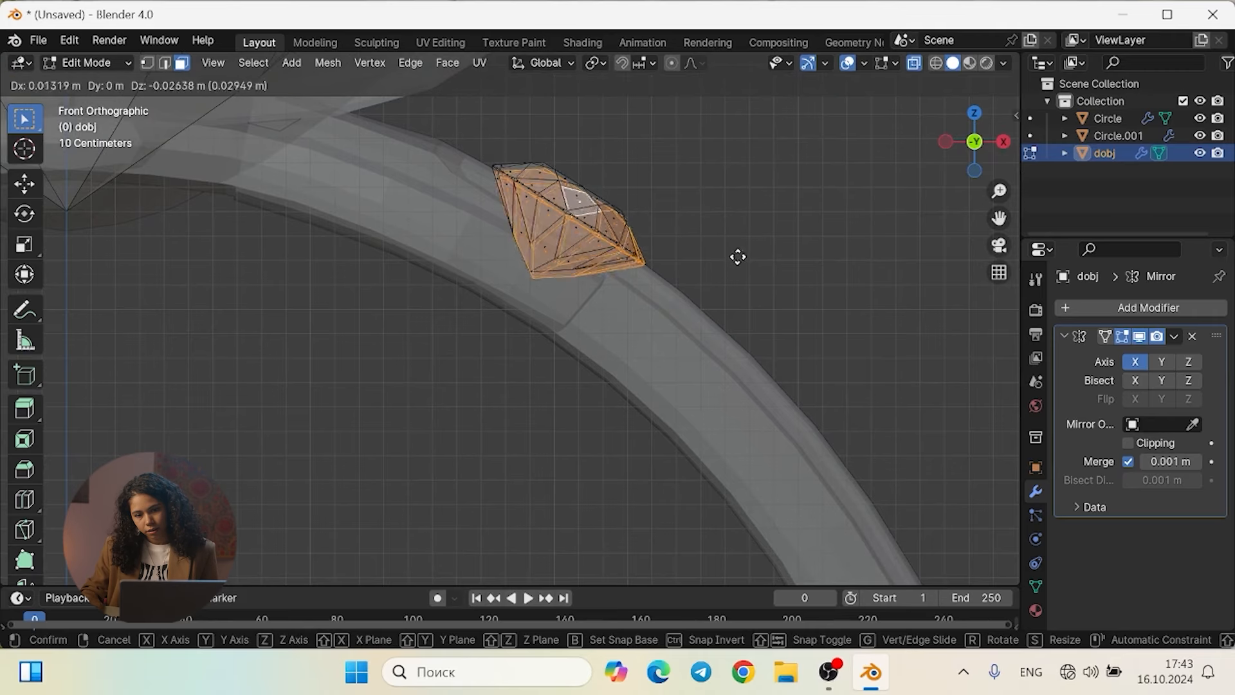
{"action": "left_click", "coordinate": [897, 361]}
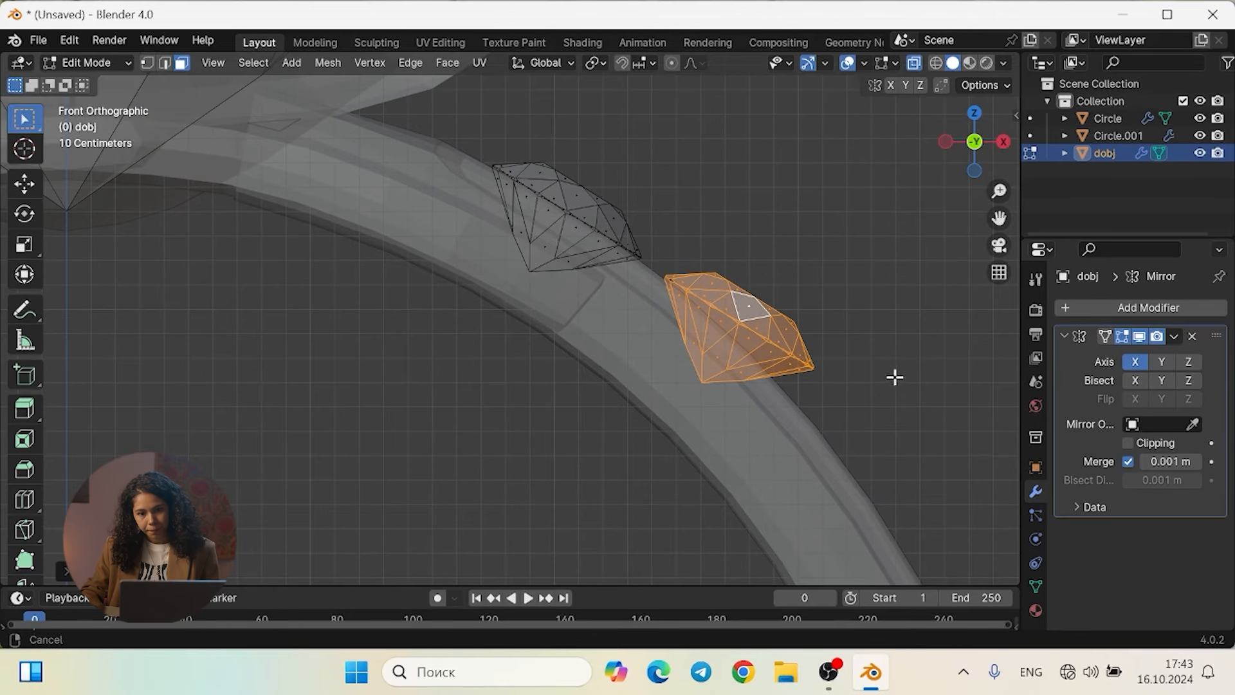
{"action": "middle_click_drag", "start_coordinate": [894, 375], "coordinate": [805, 315], "text": "shift"}
{"action": "key", "text": "r"}
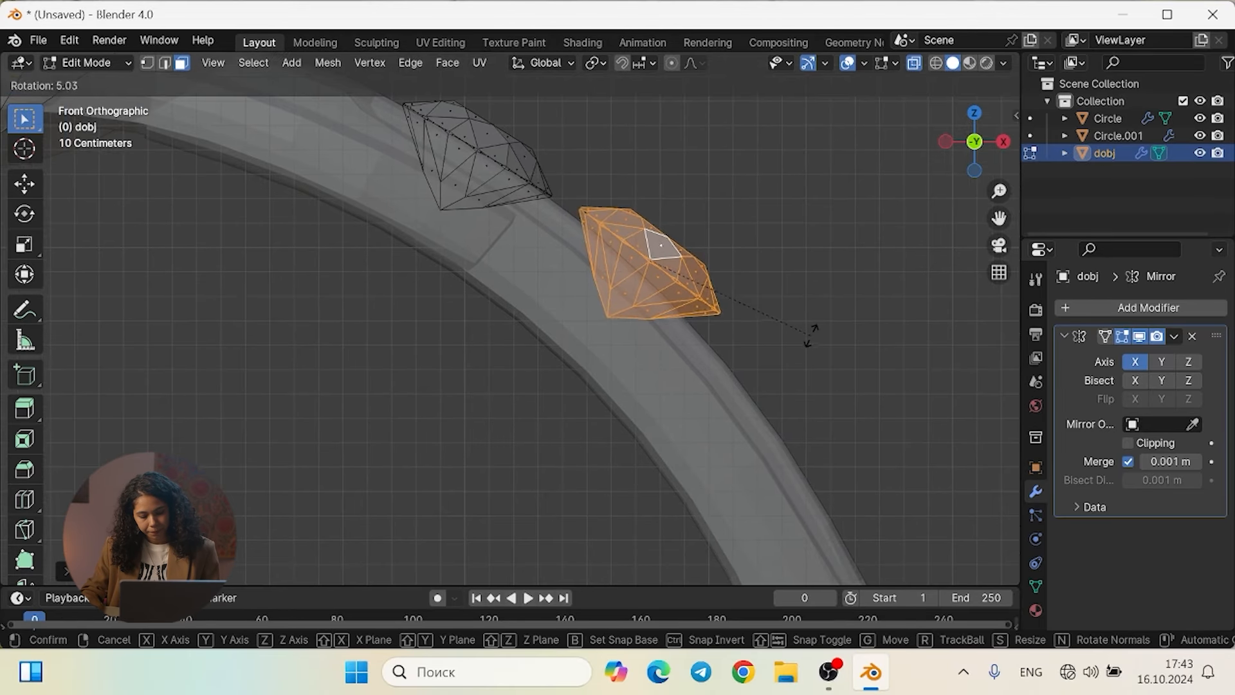
{"action": "left_click", "coordinate": [809, 349]}
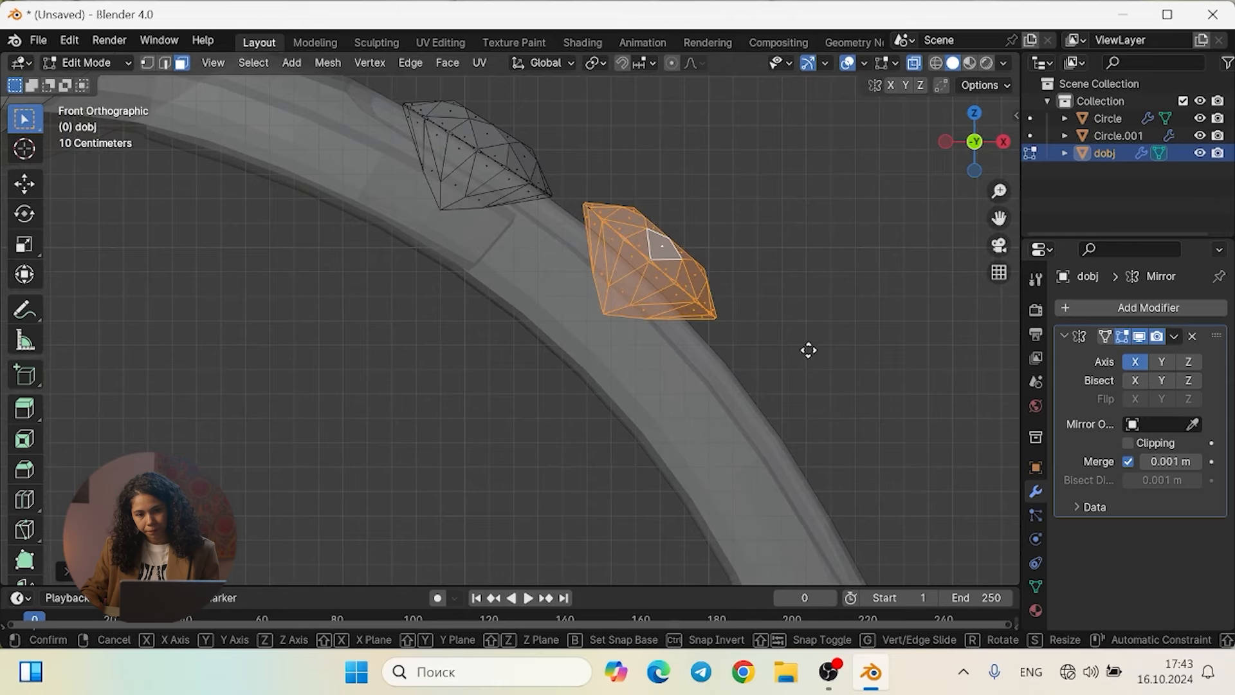
{"action": "key", "text": "g"}
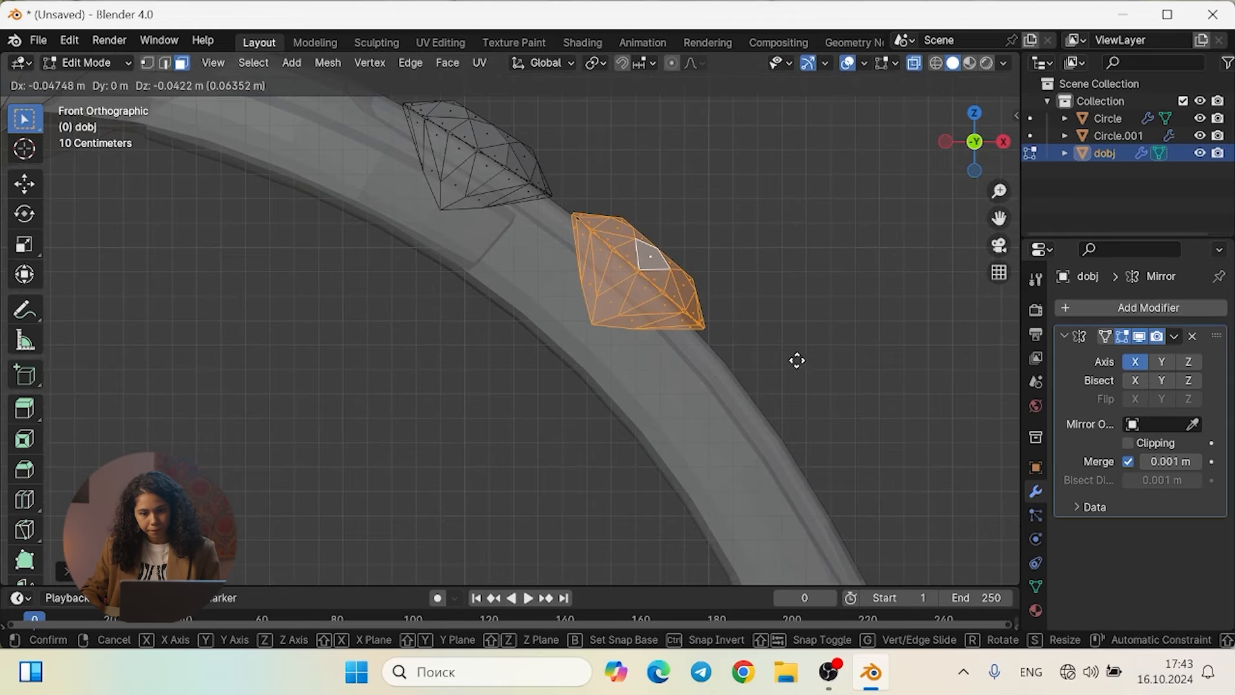
{"action": "left_click", "coordinate": [797, 360]}
{"action": "key", "text": "r"}
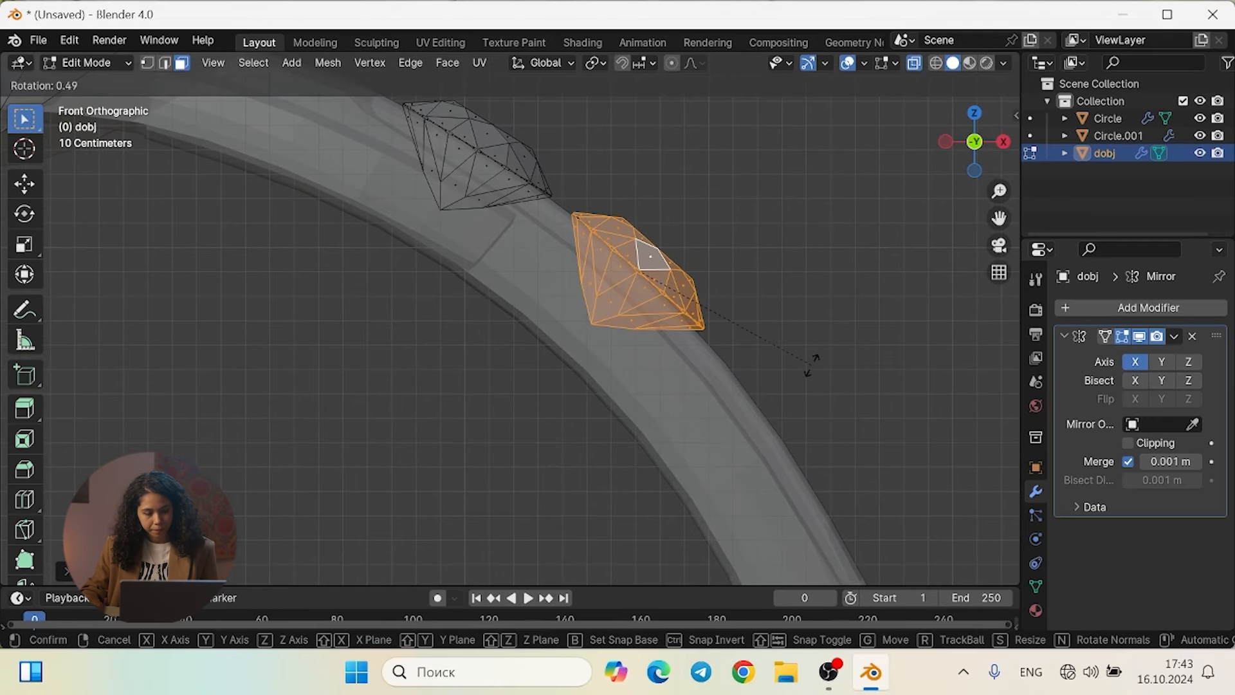
{"action": "left_click", "coordinate": [811, 365]}
Duplicate the second small diamond about 0.56 m along X and -0.53 m along Z, and rotate the copy about 11 degrees
{"action": "middle_click_drag", "start_coordinate": [810, 366], "coordinate": [726, 297], "text": "shift"}
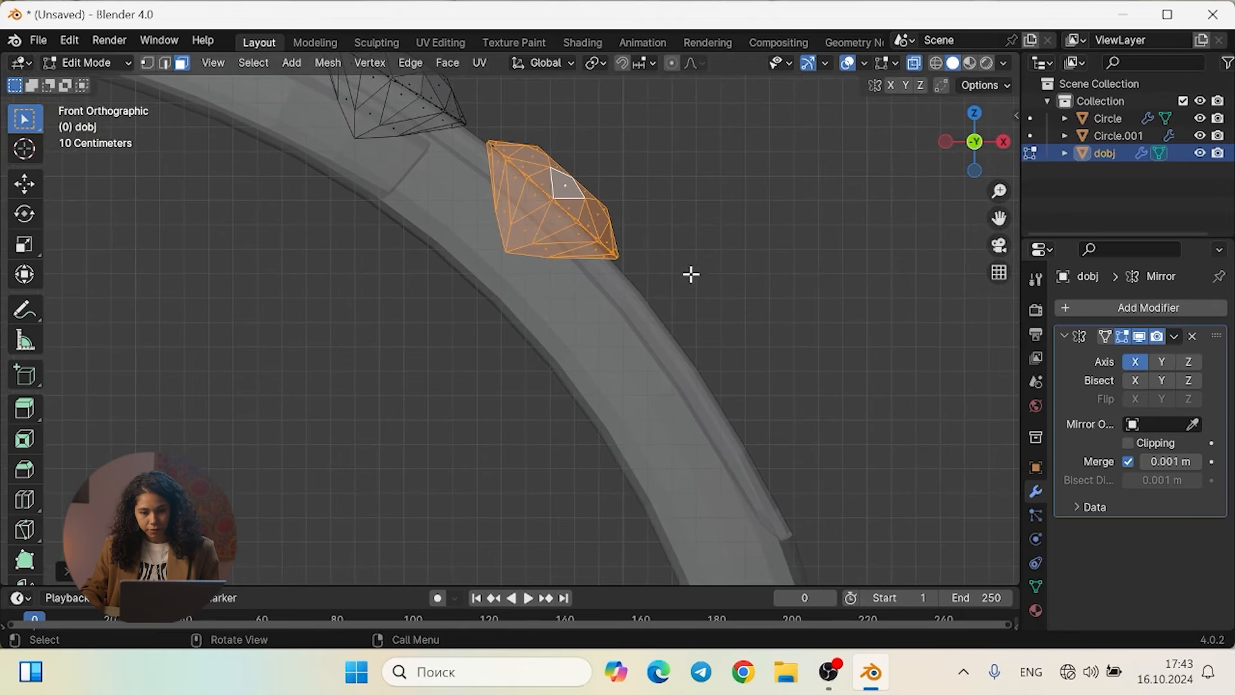
{"action": "key", "text": "shift+d"}
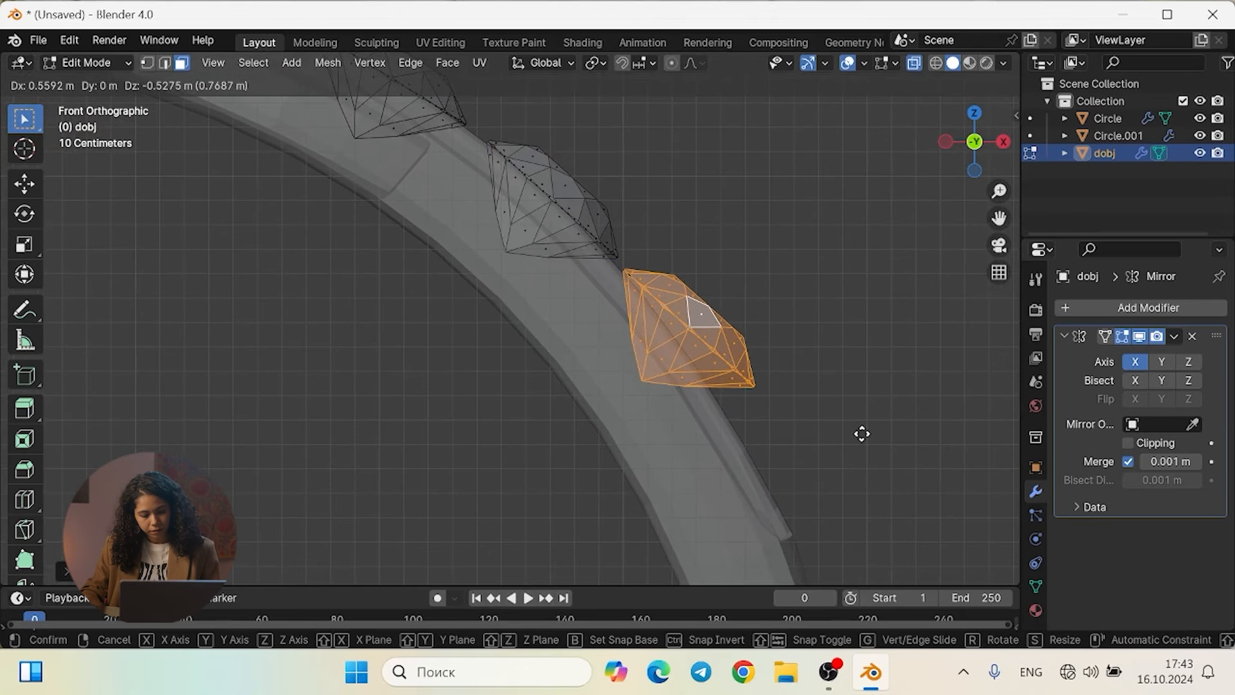
{"action": "left_click", "coordinate": [862, 434]}
{"action": "key", "text": "r"}
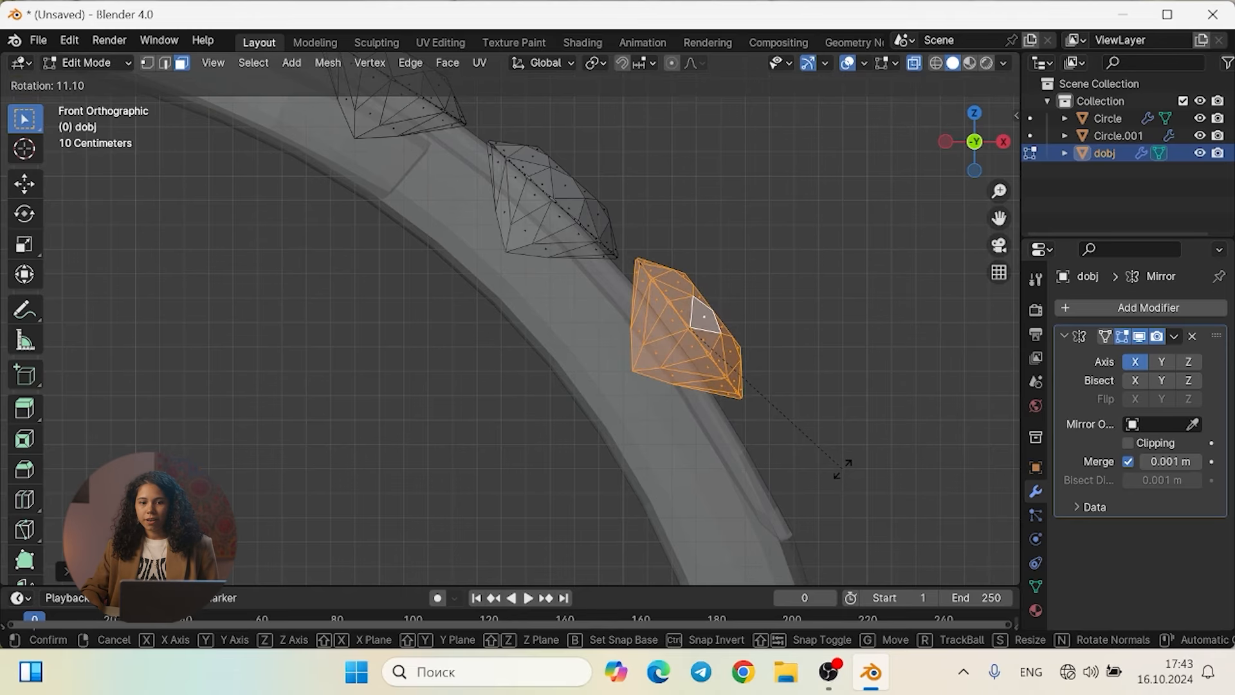
{"action": "left_click", "coordinate": [842, 468]}
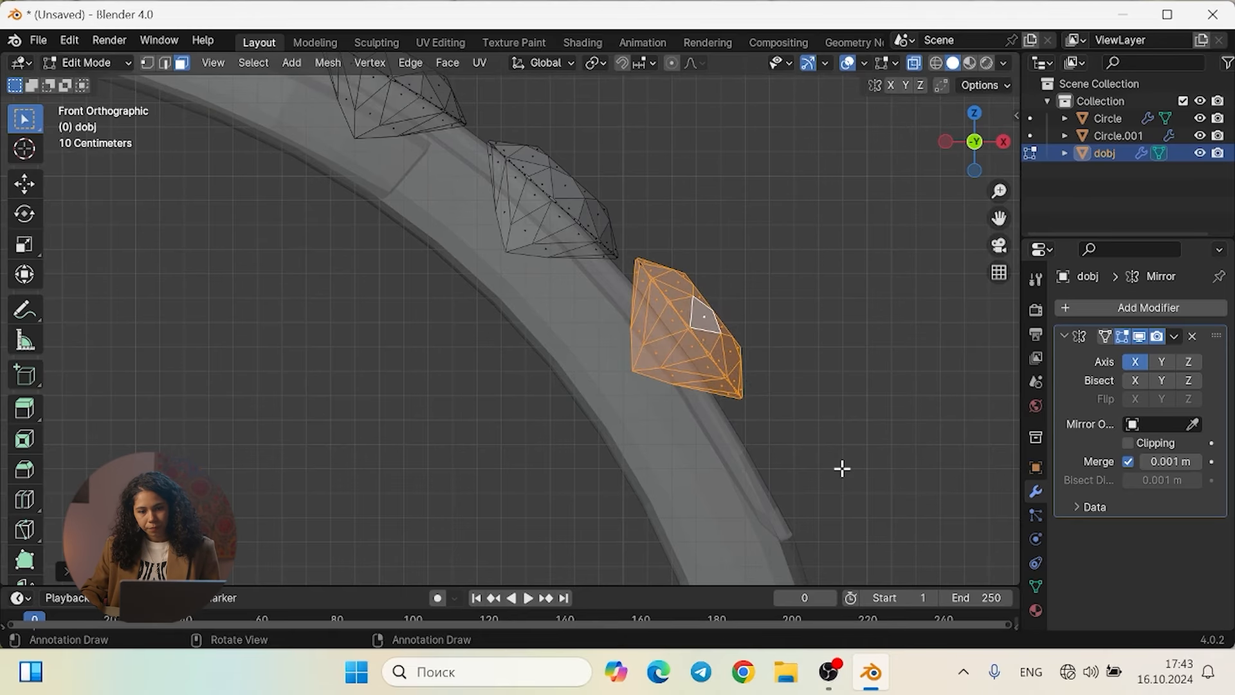
{"action": "key", "text": "g"}
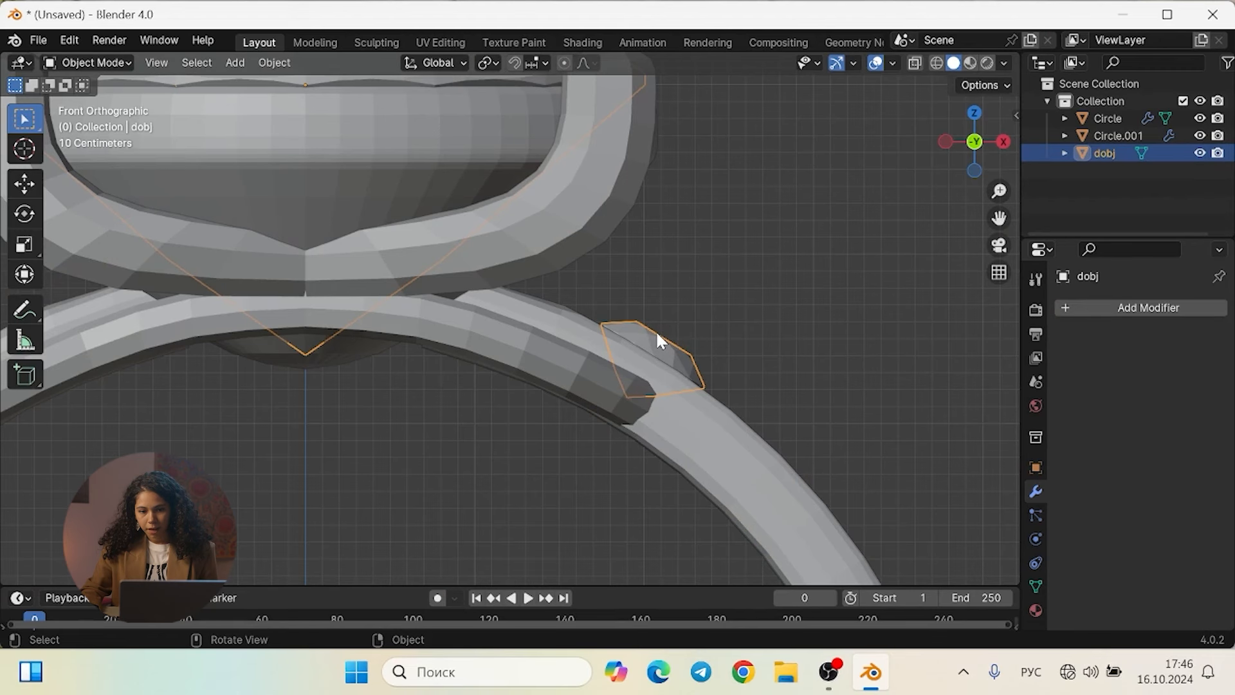
Reopen the diamond object for mesh editing and give it a Mirror modifier on the X axis
{"action": "key", "text": "Tab"}
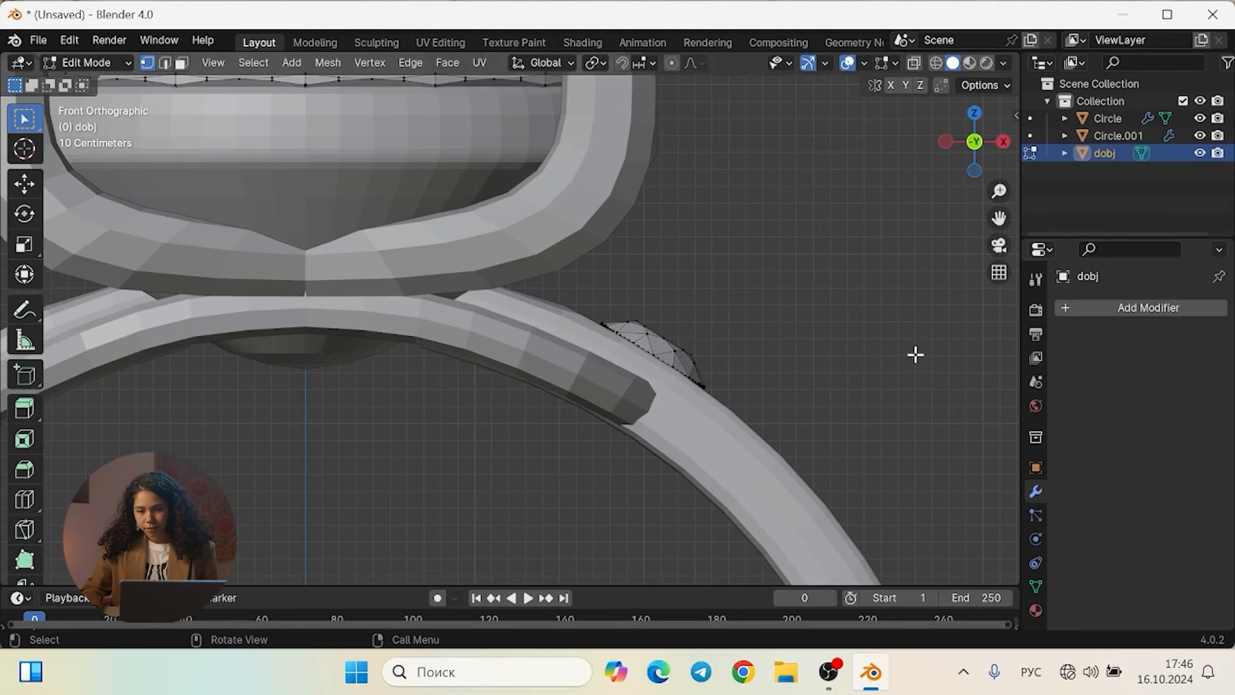
{"action": "left_click", "coordinate": [1113, 309]}
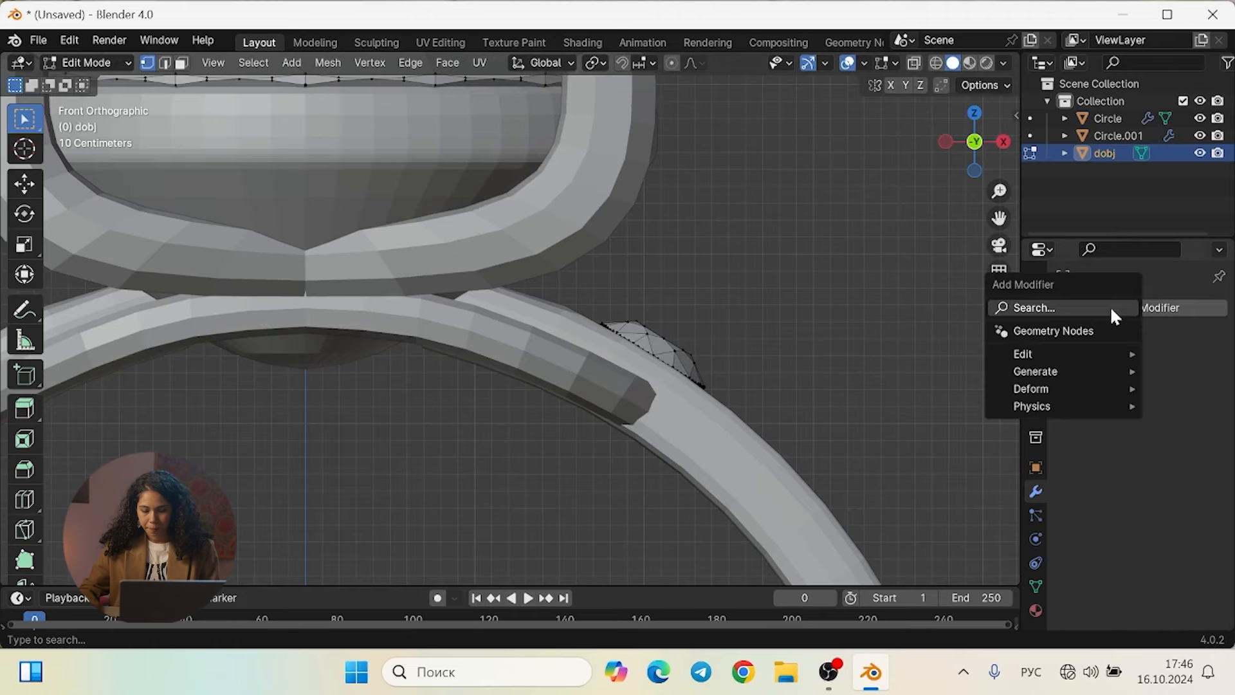
{"action": "left_click", "coordinate": [1111, 308]}
{"action": "type", "text": "ь"}
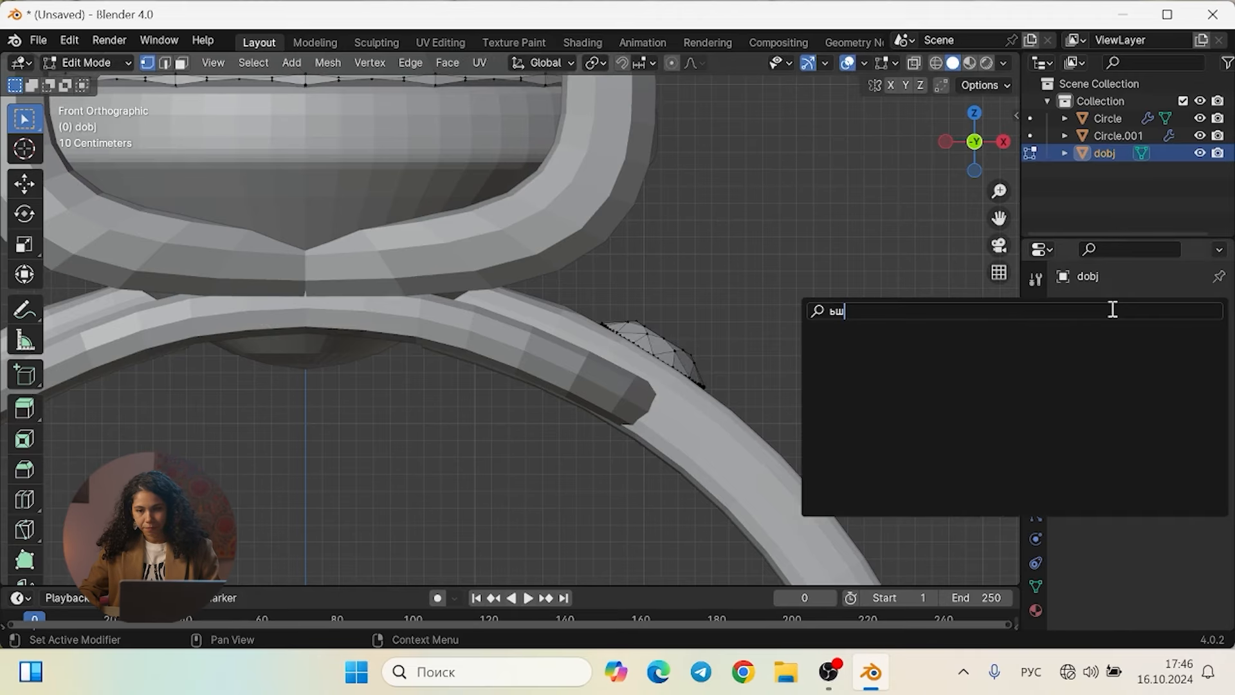
{"action": "type", "text": "ш"}
{"action": "key", "text": "BackSpace"}
{"action": "key", "text": "BackSpace"}
{"action": "type", "text": "mi"}
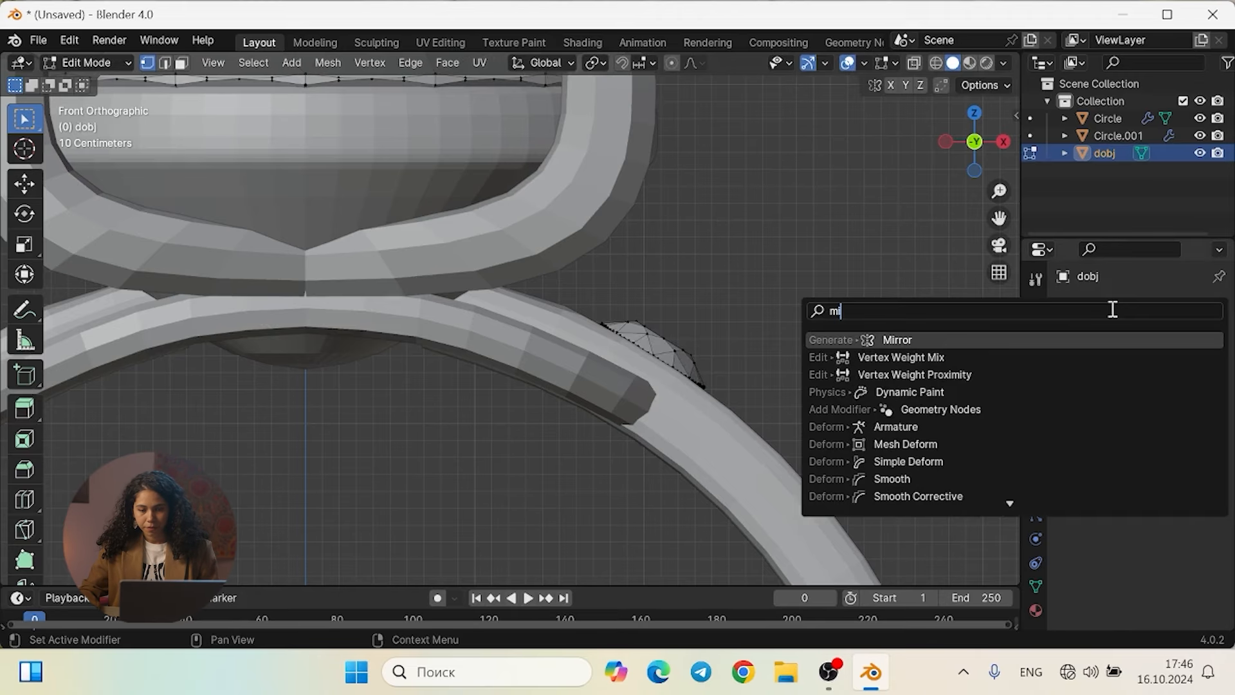
{"action": "left_click", "coordinate": [1082, 338]}
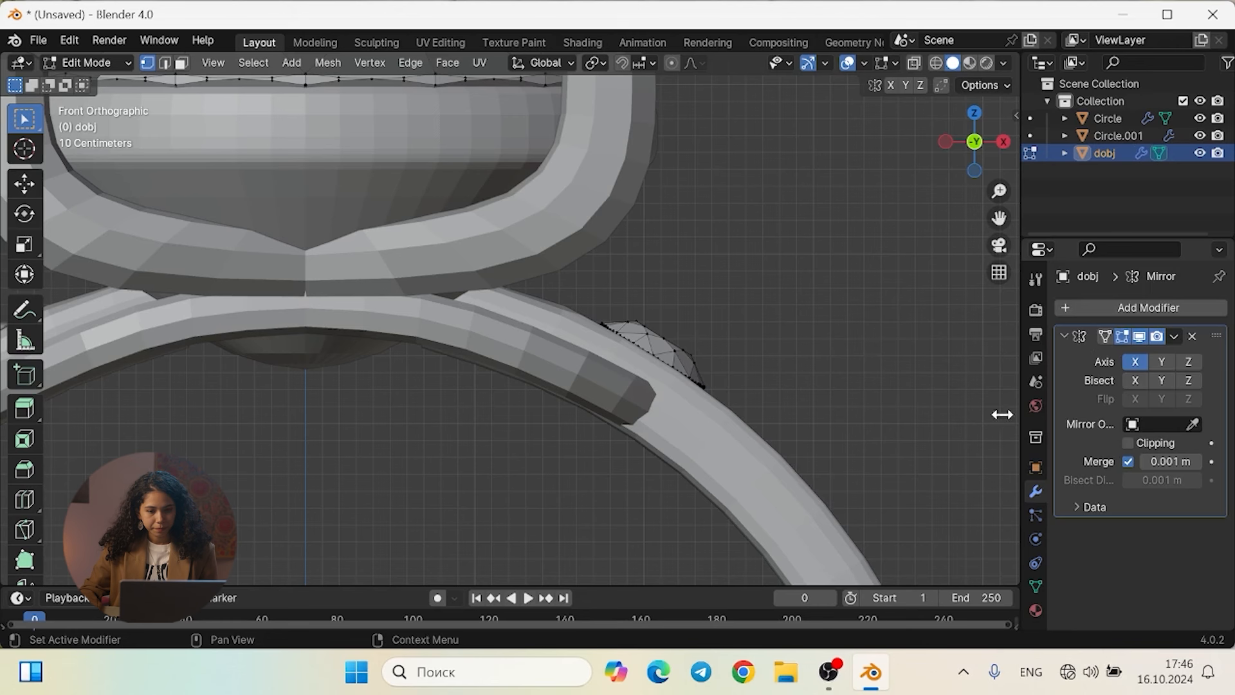
{"action": "scroll", "coordinate": [799, 276], "scroll_direction": "down", "scroll_amount": 2}
{"action": "middle_click_drag", "start_coordinate": [827, 278], "coordinate": [986, 270], "text": "shift"}
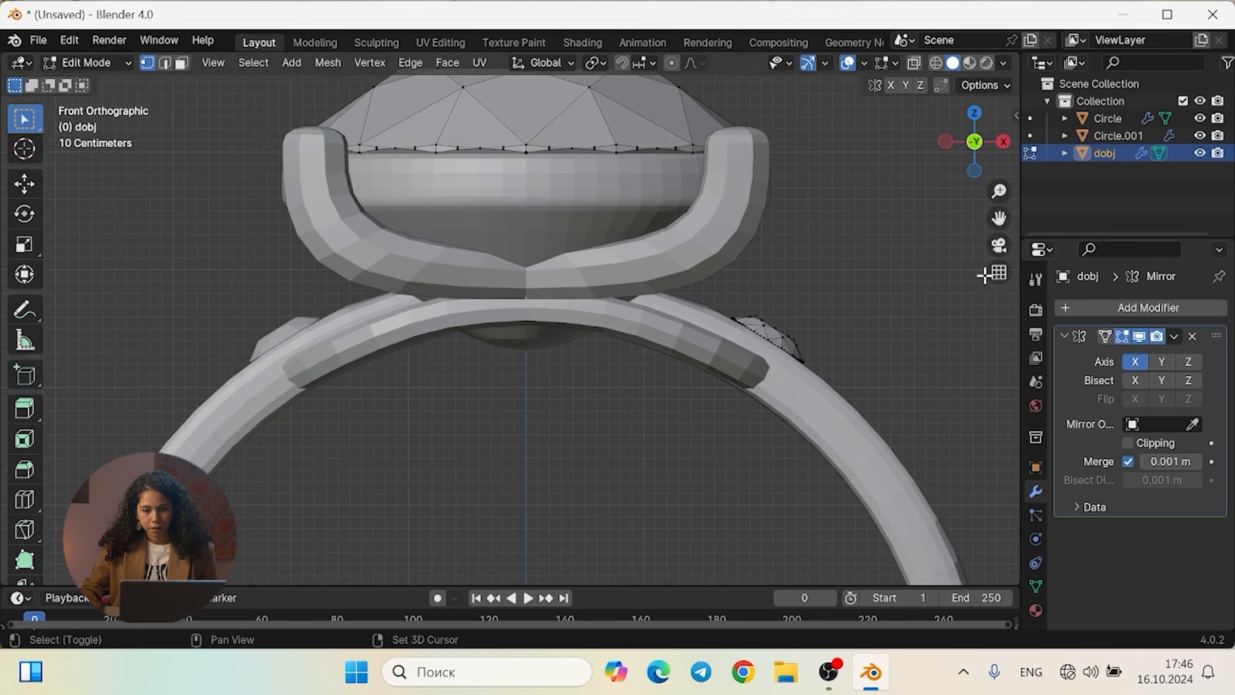
Select the entire small diamond with X-ray on and duplicate it about 0.66 m along X and -0.43 m along Z
{"action": "scroll", "coordinate": [912, 239], "scroll_direction": "up", "scroll_amount": 2}
{"action": "middle_click_drag", "start_coordinate": [867, 244], "coordinate": [879, 271], "text": "shift"}
{"action": "scroll", "coordinate": [725, 263], "scroll_direction": "down", "scroll_amount": 4}
{"action": "scroll", "coordinate": [580, 276], "scroll_direction": "up", "scroll_amount": 3}
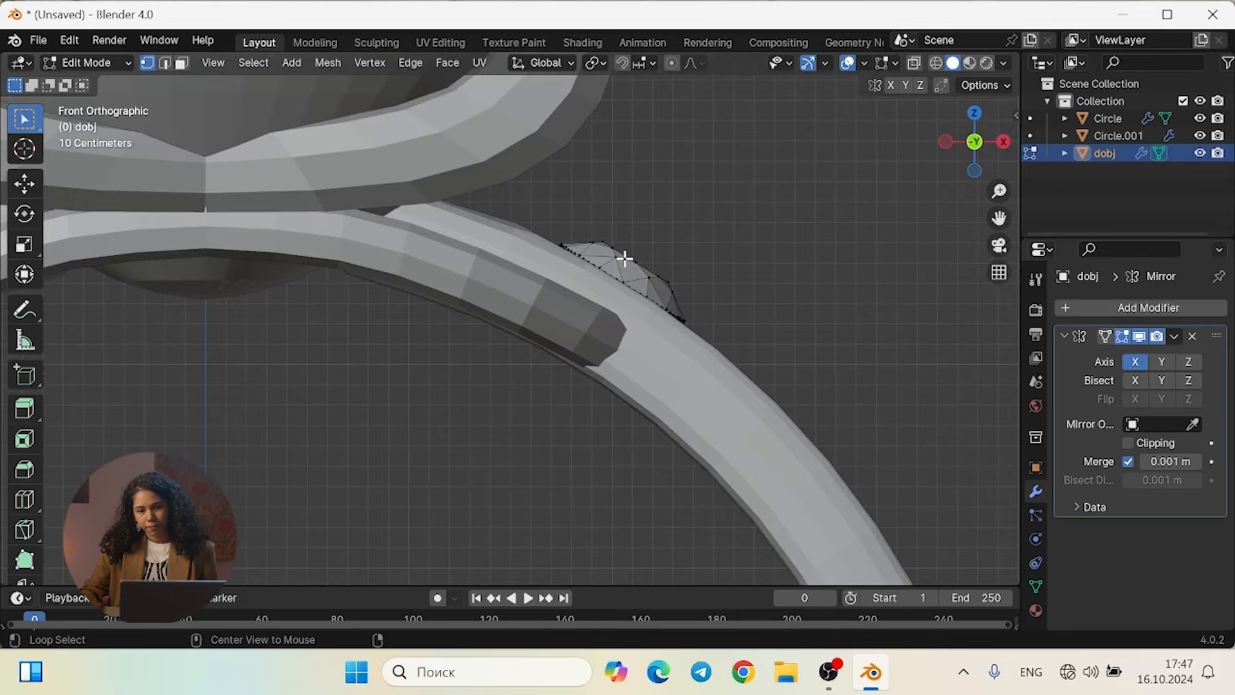
{"action": "key", "text": "alt+z"}
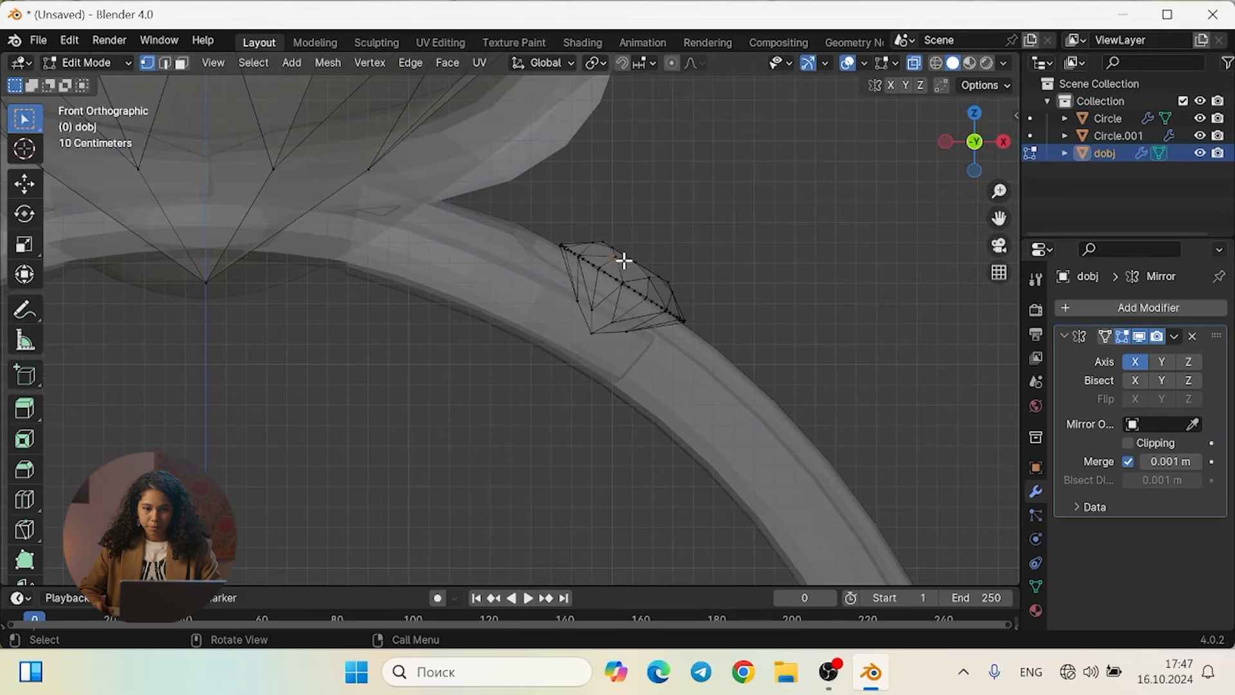
{"action": "key", "text": "ctrl+KP_Add"}
{"action": "key", "text": "ctrl+KP_Add"}
{"action": "key", "text": "ctrl+KP_Add"}
{"action": "key", "text": "ctrl+KP_Add"}
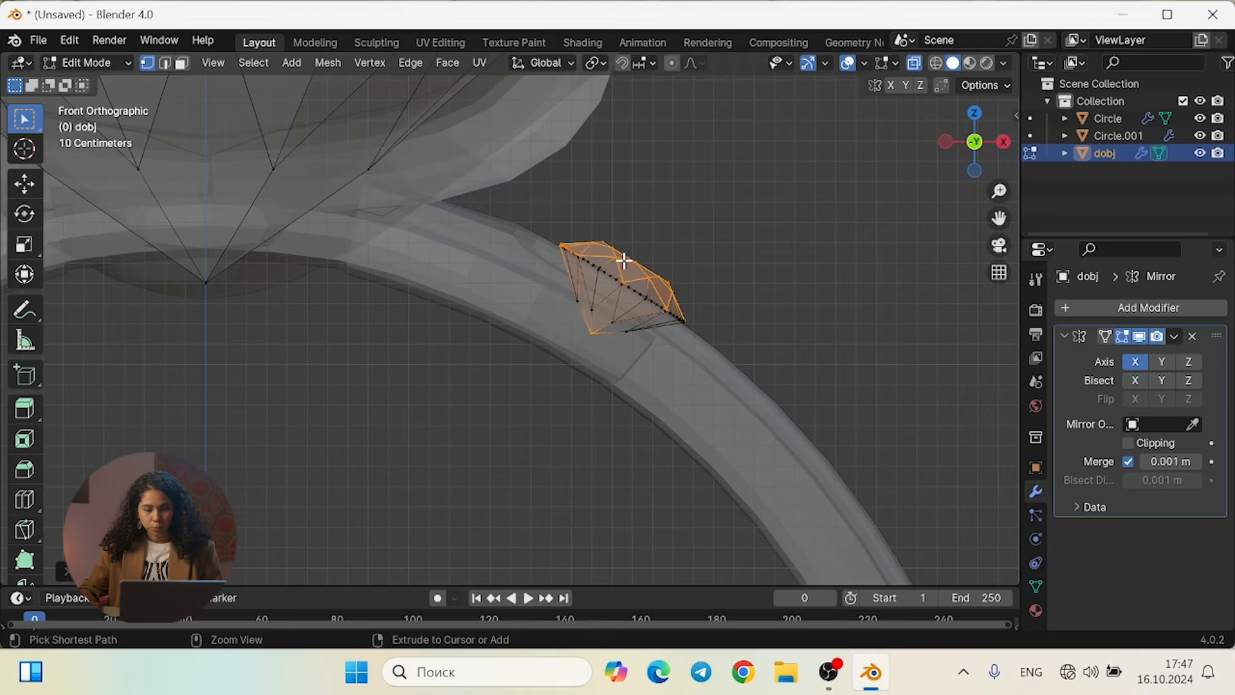
{"action": "key", "text": "shift+d"}
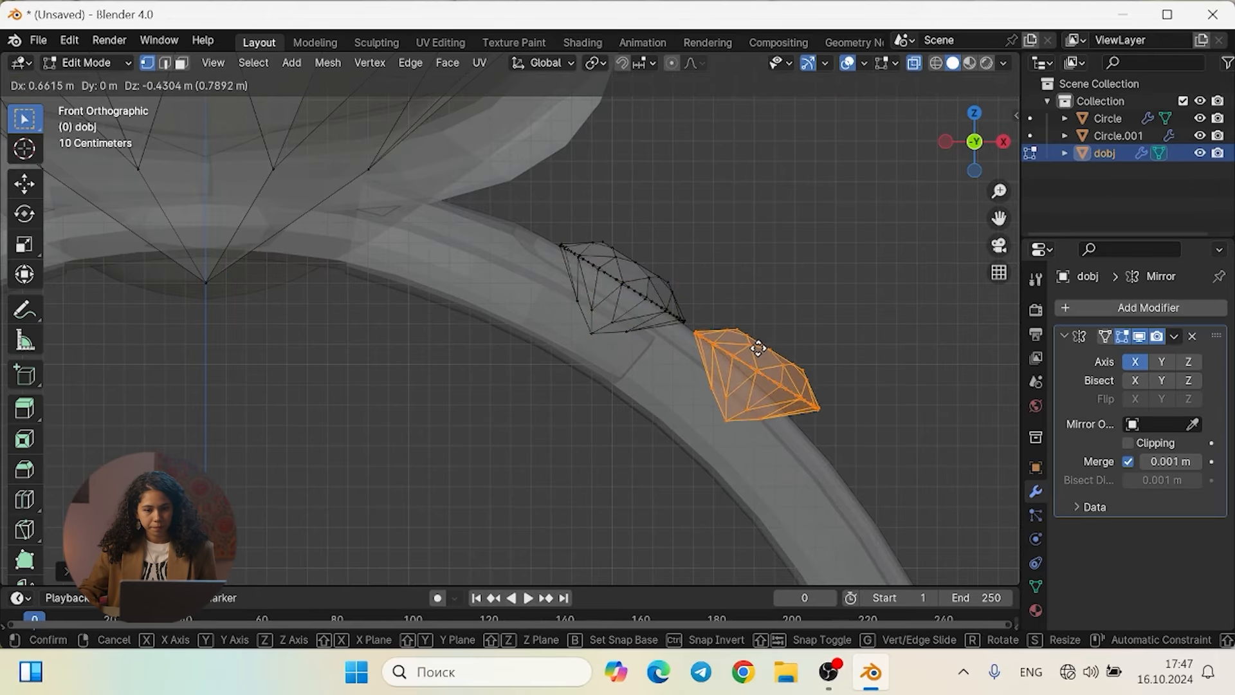
Place the duplicated gem about 0.79 m down the band from the first and rotate it slightly to follow the curve
{"action": "left_click", "coordinate": [763, 364]}
{"action": "middle_click_drag", "start_coordinate": [762, 364], "coordinate": [609, 218]}
{"action": "scroll", "coordinate": [609, 218], "scroll_direction": "up", "scroll_amount": 3}
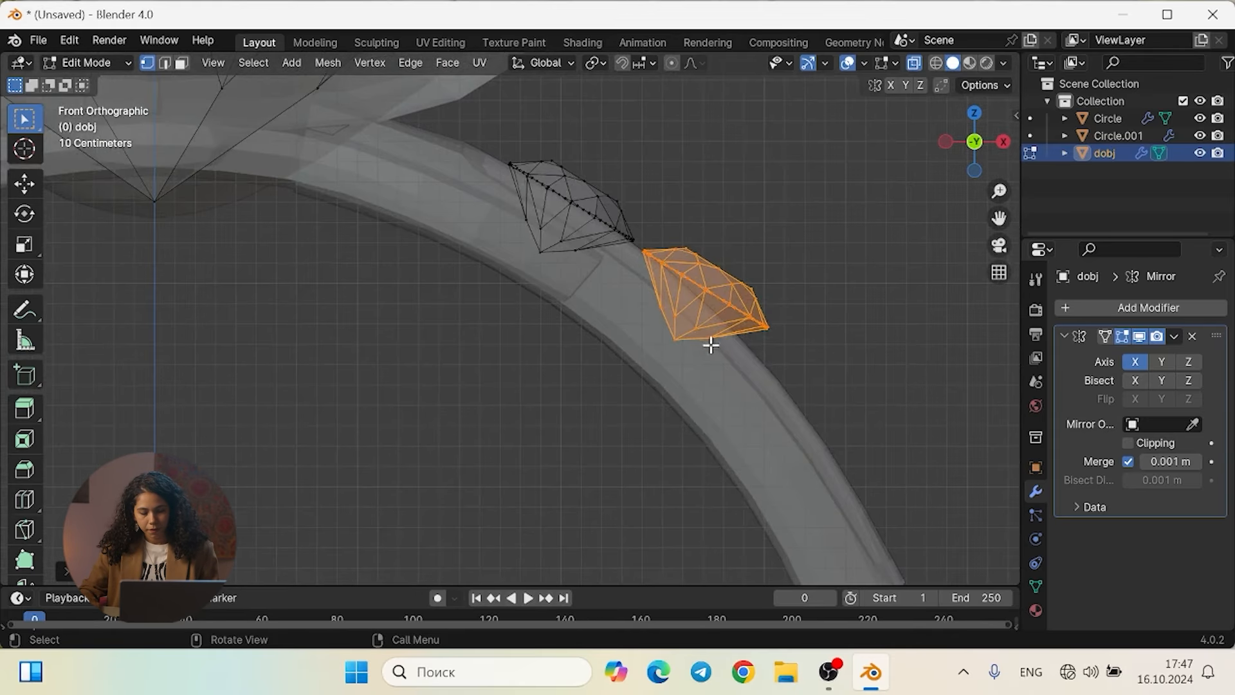
{"action": "middle_click_drag", "start_coordinate": [778, 358], "coordinate": [708, 349], "text": "shift"}
{"action": "scroll", "coordinate": [740, 337], "scroll_direction": "up", "scroll_amount": 1}
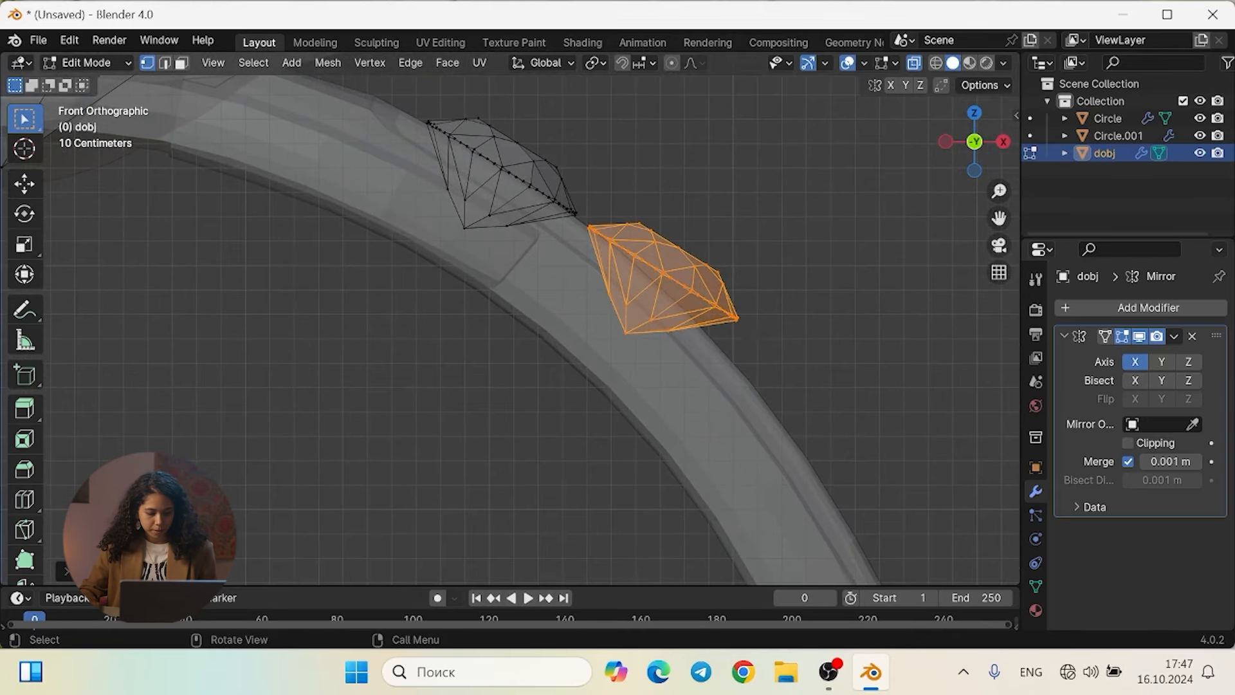
{"action": "key", "text": "r"}
{"action": "left_click", "coordinate": [750, 350]}
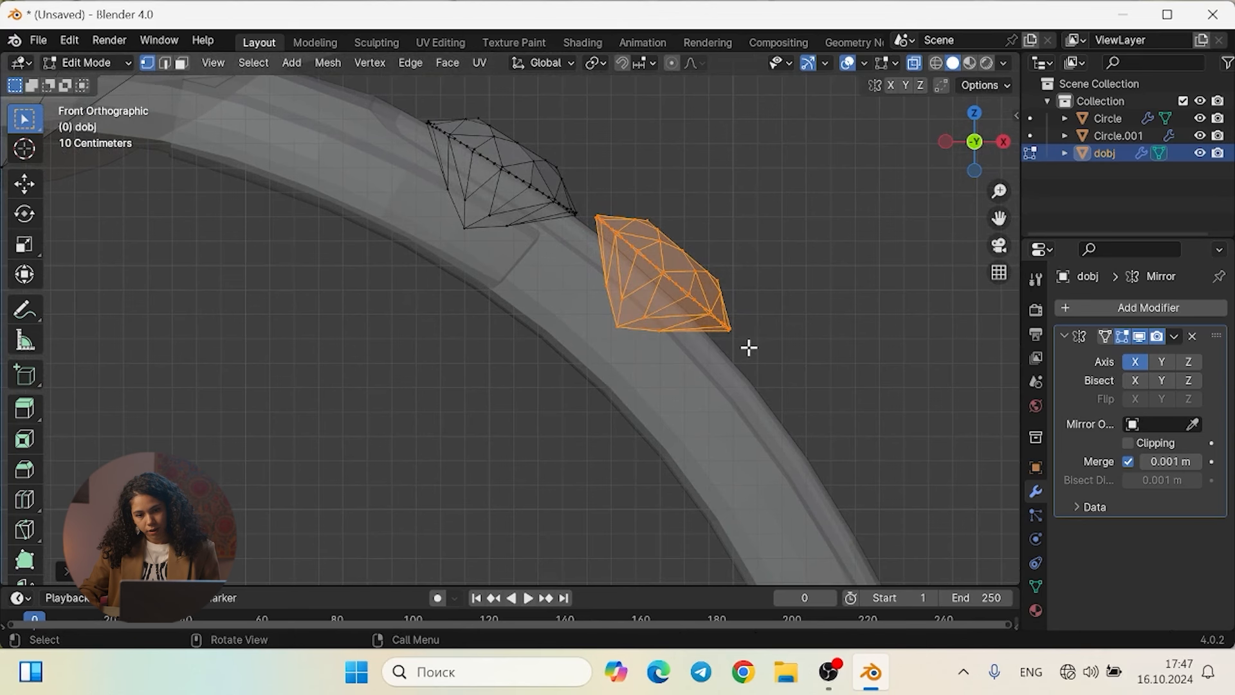
Duplicate the second gem and place the copy about 0.76 m further down the band as a third gem
{"action": "key", "text": "shift+d"}
{"action": "middle_click_drag", "start_coordinate": [747, 347], "coordinate": [808, 369]}
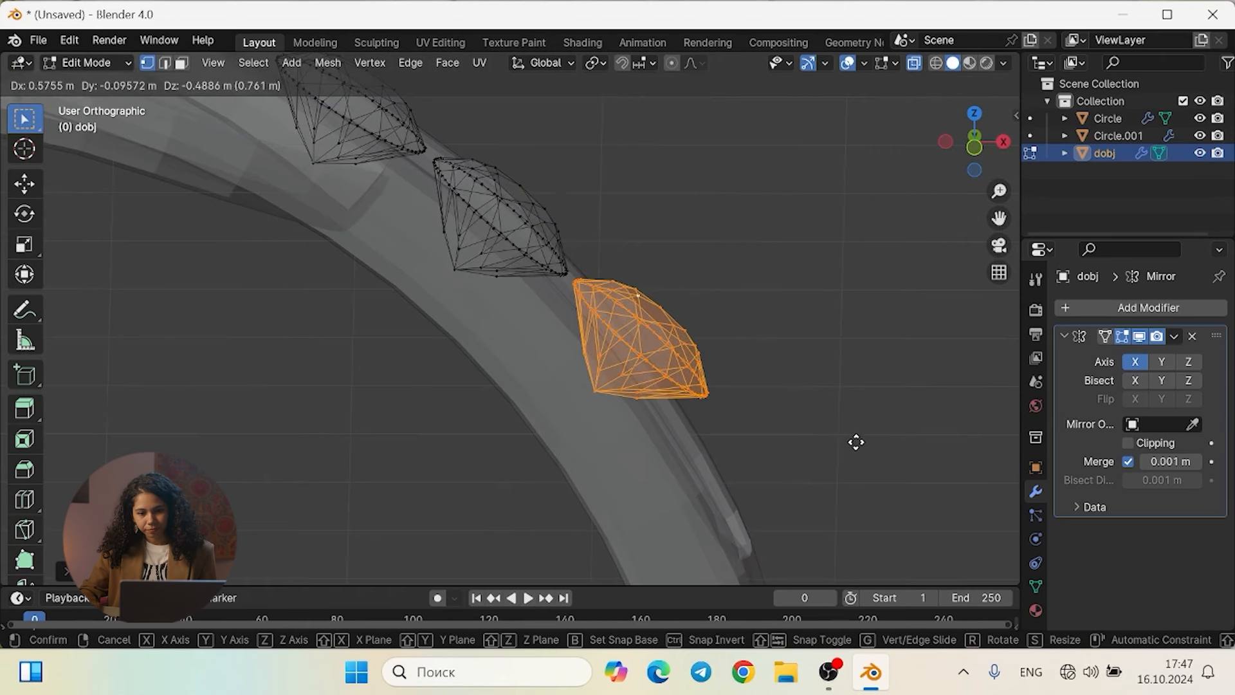
{"action": "left_click", "coordinate": [855, 442]}
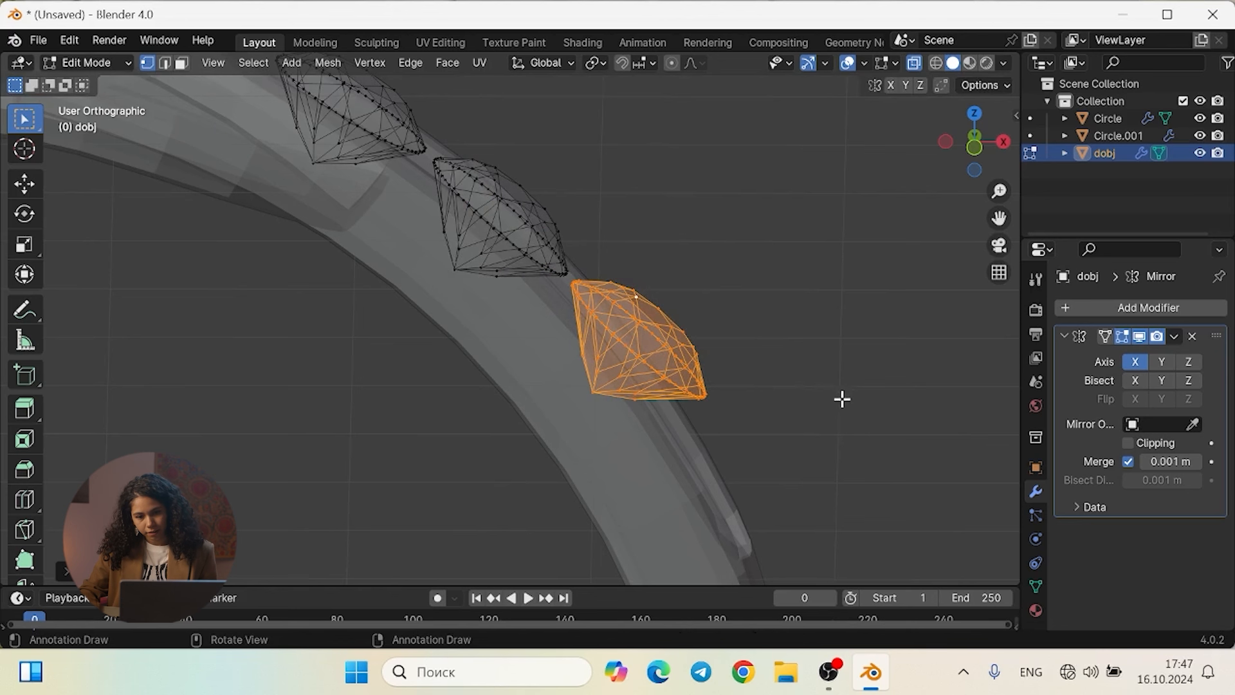
{"action": "key", "text": "r"}
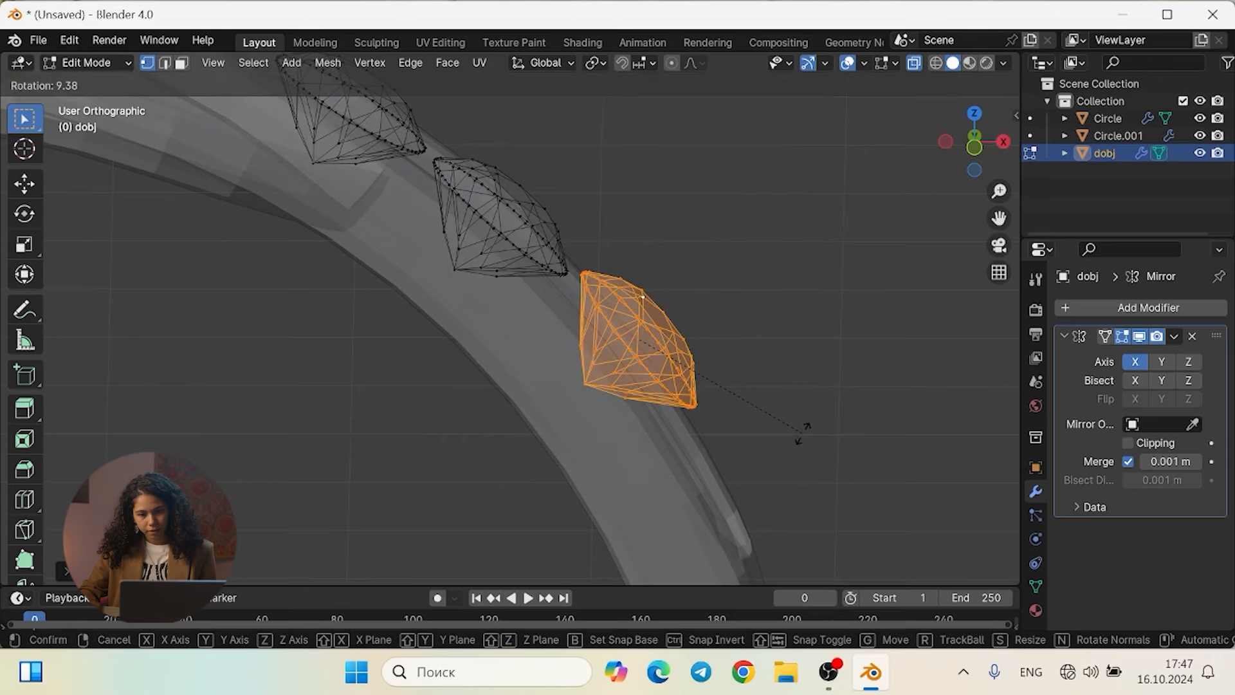
{"action": "right_click", "coordinate": [803, 432]}
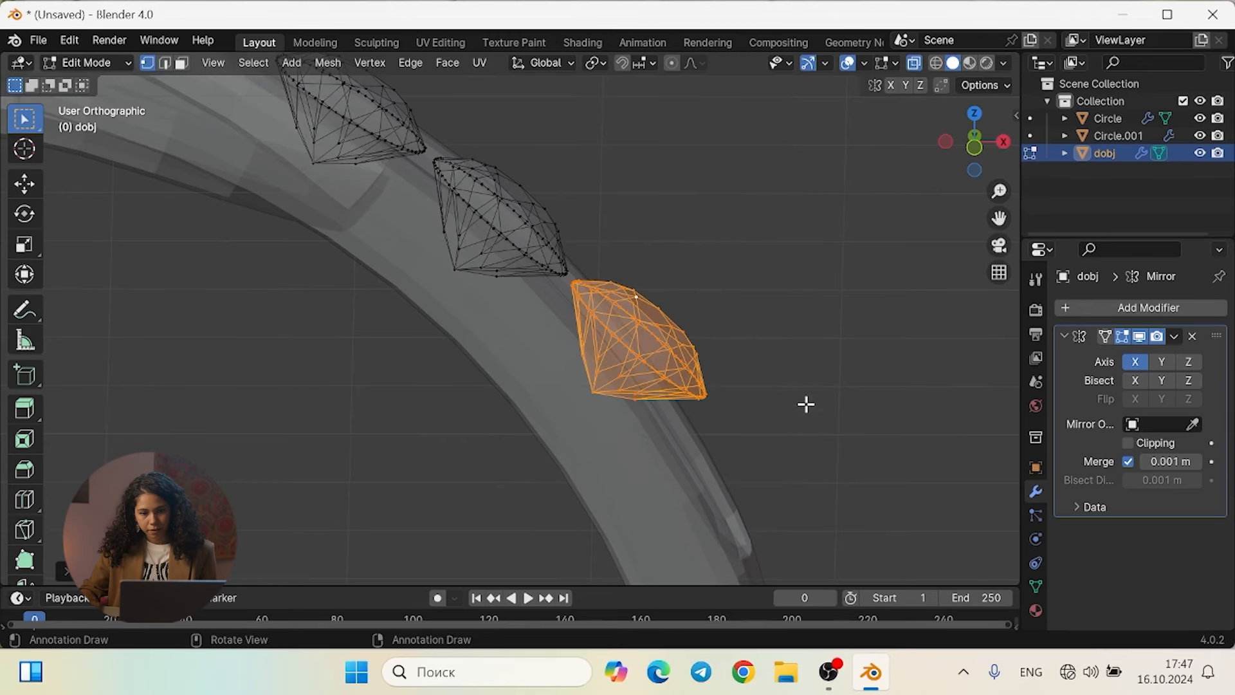
In front view, rotate the third gem to match the band's curve and move it about 0.08 m onto the band
{"action": "middle_click_drag", "start_coordinate": [843, 385], "coordinate": [849, 412], "text": "alt"}
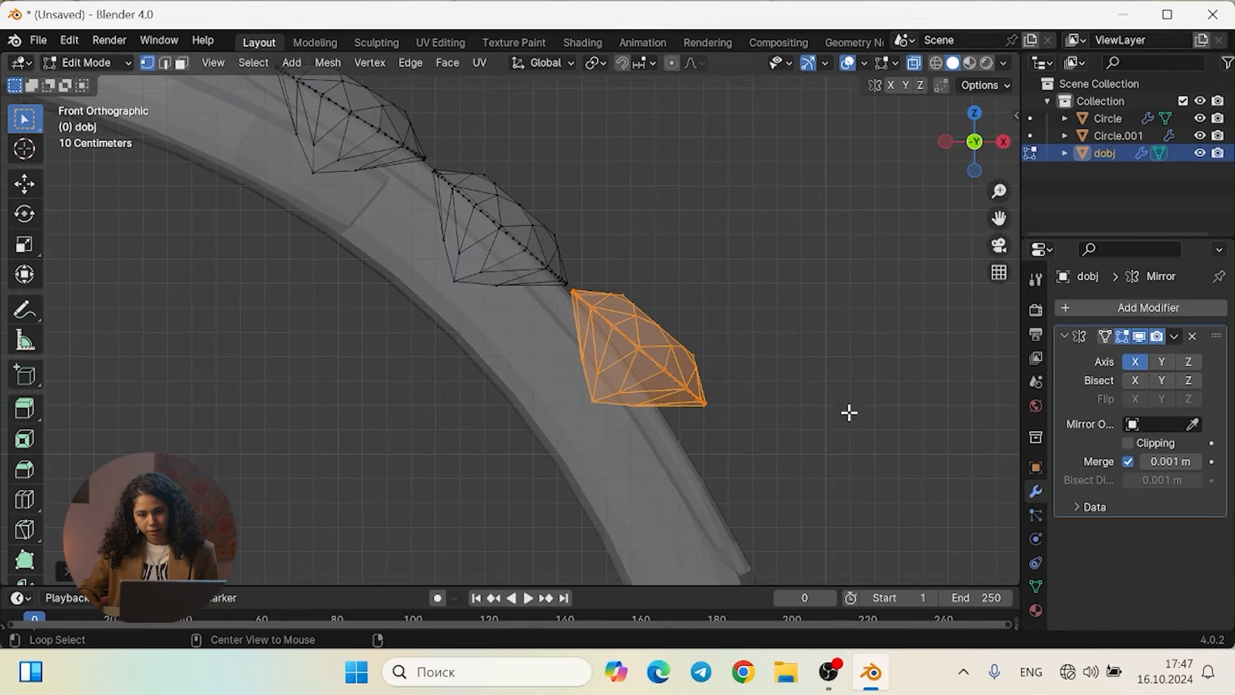
{"action": "key", "text": "r"}
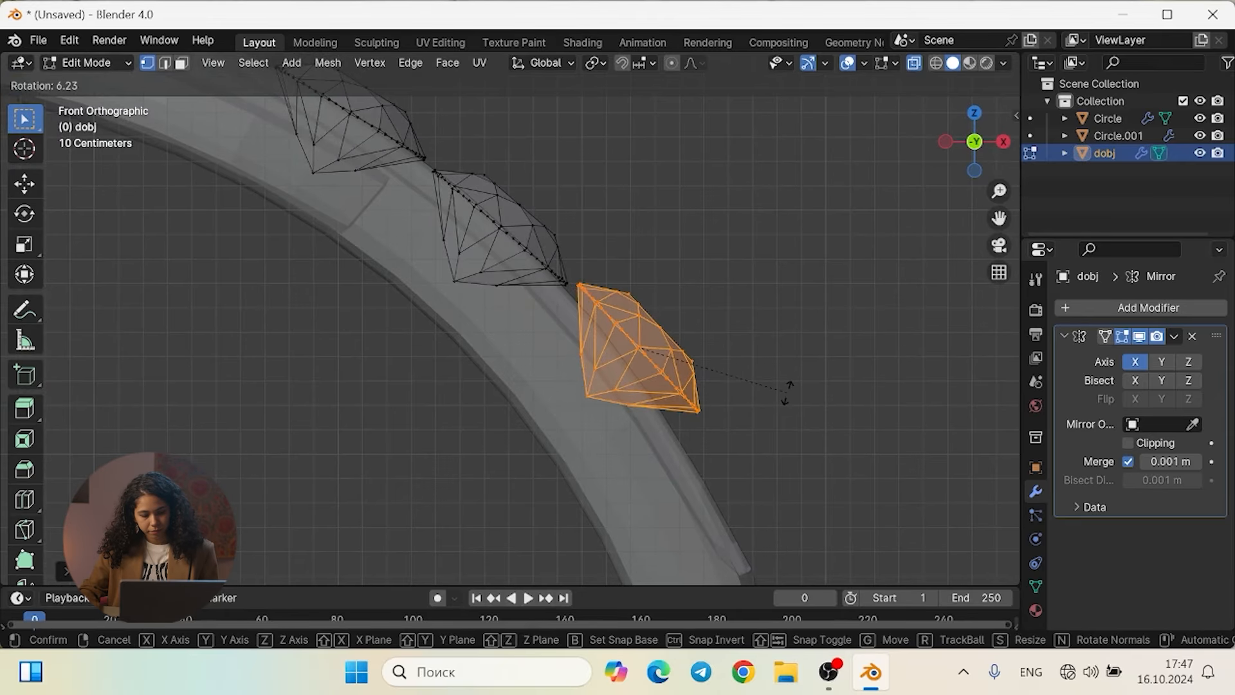
{"action": "left_click", "coordinate": [786, 403]}
{"action": "key", "text": "g"}
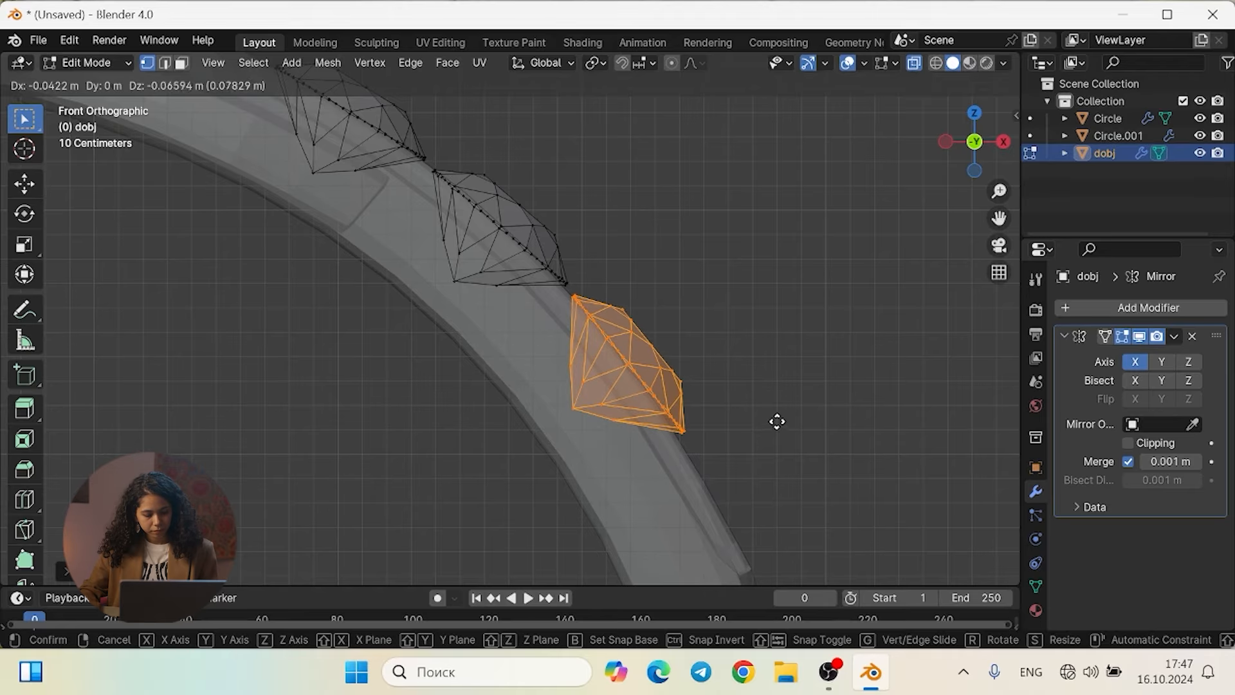
{"action": "left_click", "coordinate": [777, 421]}
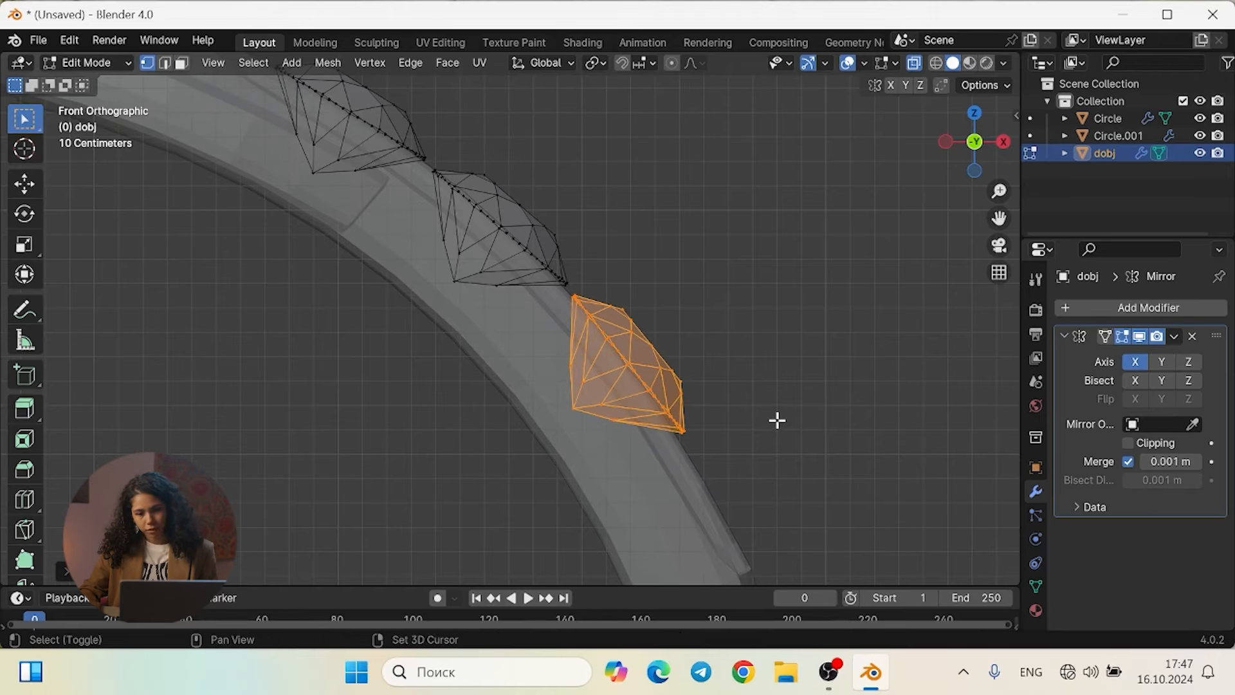
Duplicate the third gem further down the band as a fourth gem and rotate the copy to follow the curve
{"action": "key", "text": "shift+d"}
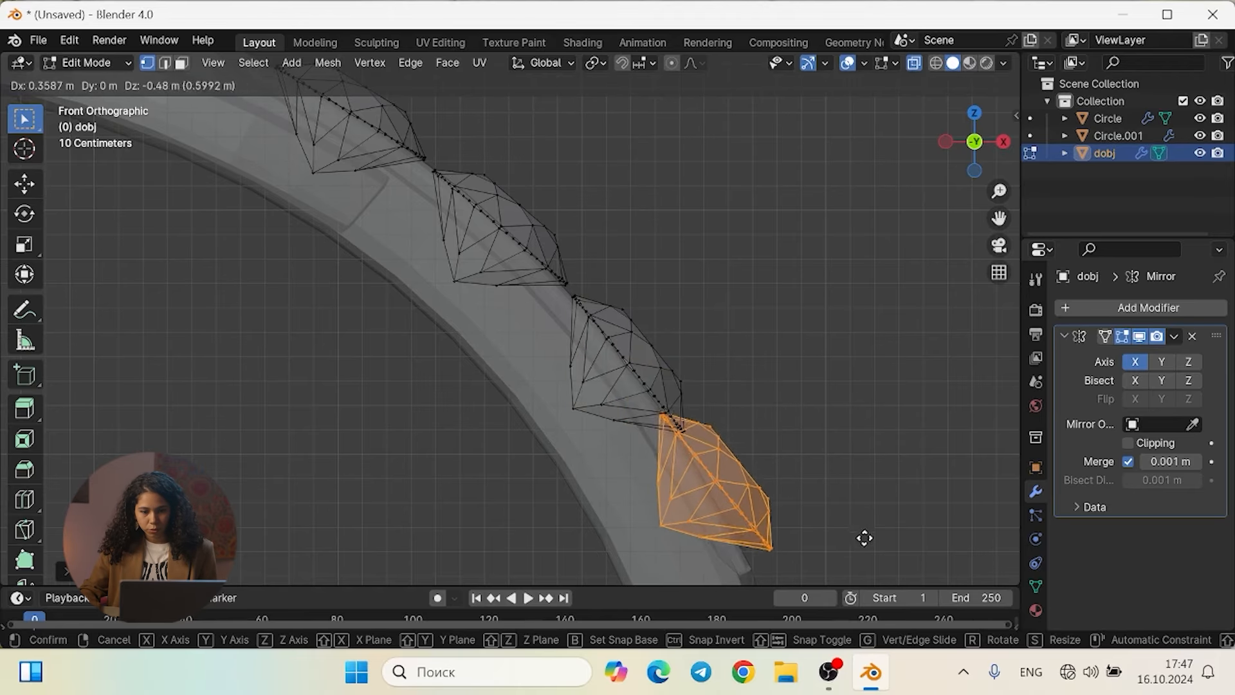
{"action": "left_click", "coordinate": [887, 564]}
{"action": "middle_click_drag", "start_coordinate": [841, 458], "coordinate": [767, 315], "text": "shift"}
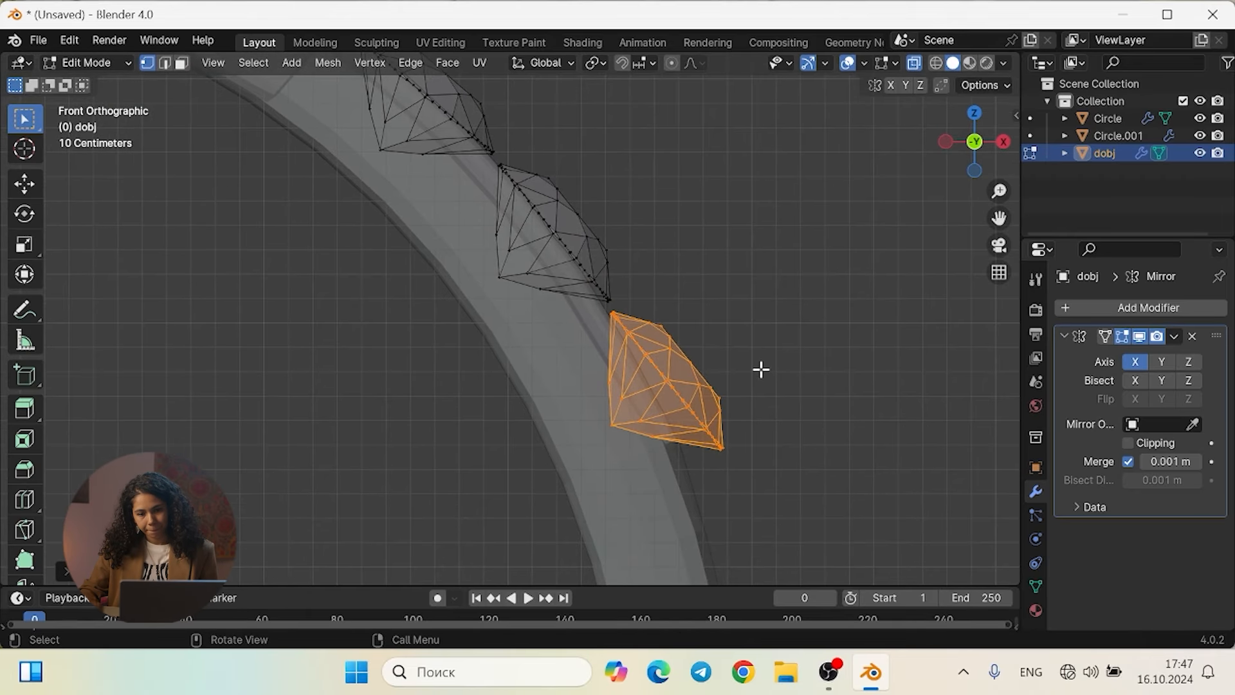
{"action": "key", "text": "r"}
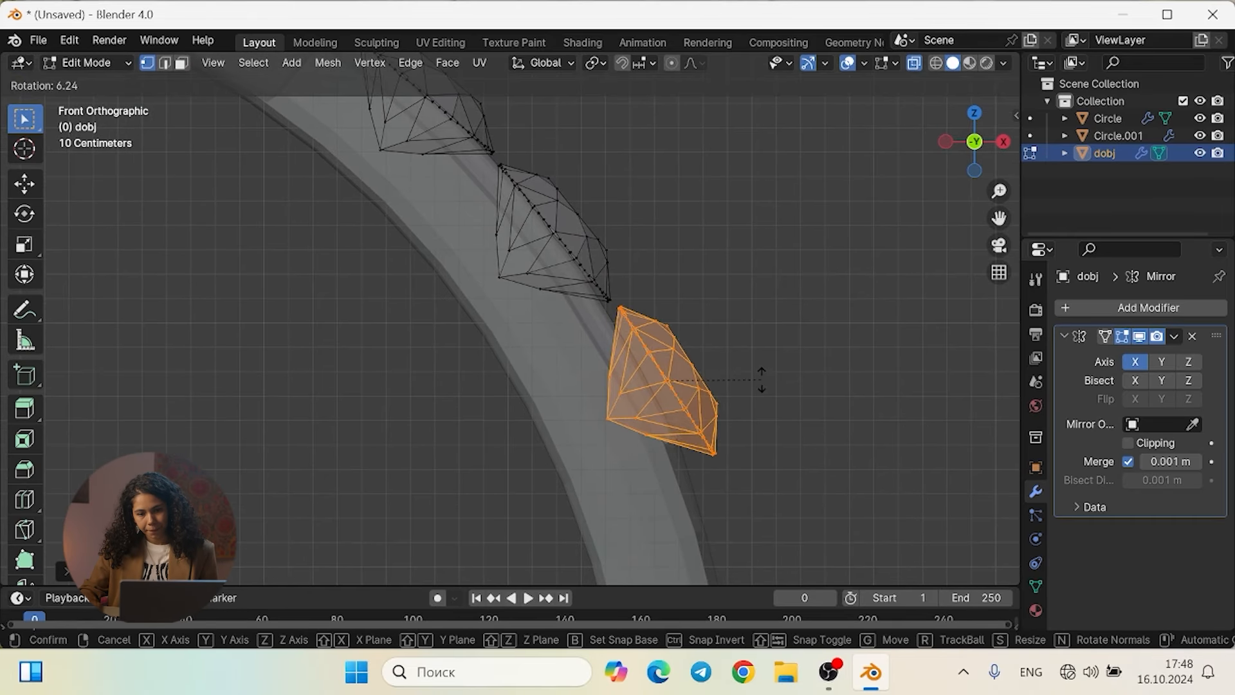
{"action": "left_click", "coordinate": [762, 385]}
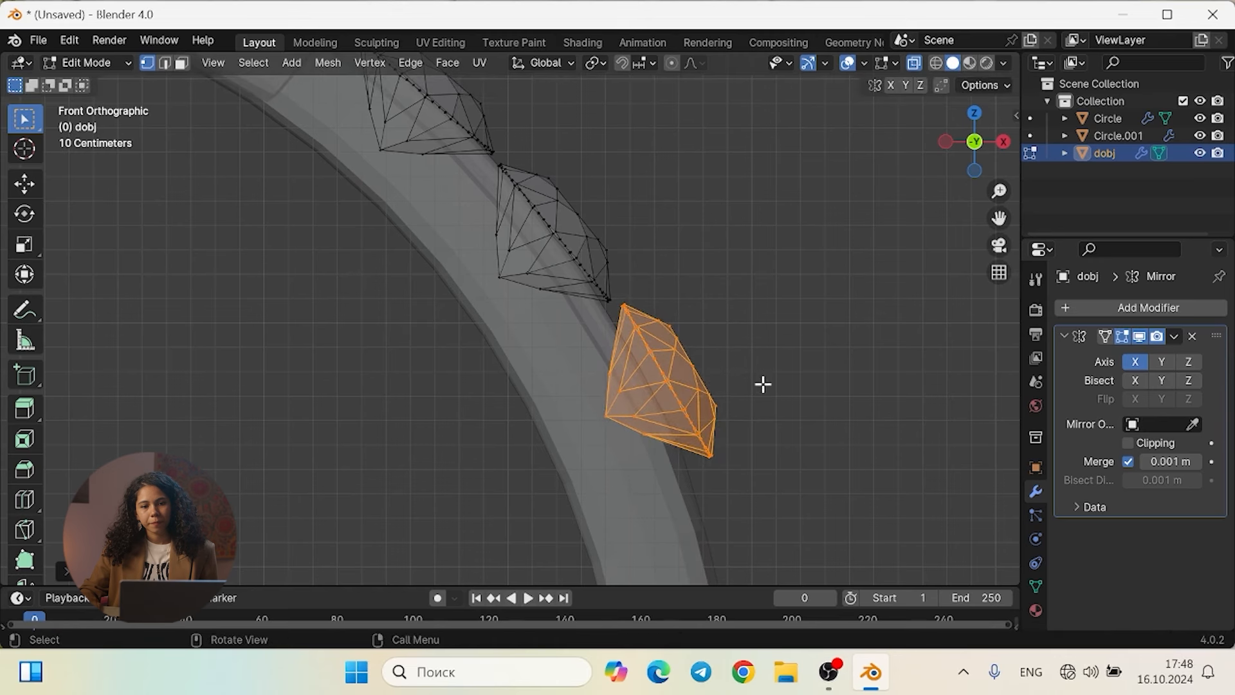
Select the entire first gem and move it slightly up along the band towards the centre stone
{"action": "middle_click_drag", "start_coordinate": [603, 223], "coordinate": [876, 405], "text": "shift"}
{"action": "mouse_move", "coordinate": [713, 235]}
{"action": "middle_mouse_down"}
{"action": "mouse_move", "coordinate": [729, 291]}
{"action": "mouse_move", "coordinate": [692, 195]}
{"action": "mouse_move", "coordinate": [717, 248]}
{"action": "middle_mouse_up"}
{"action": "middle_click_drag", "start_coordinate": [647, 461], "coordinate": [625, 433], "text": "shift"}
{"action": "left_click", "coordinate": [618, 244]}
{"action": "key", "text": "l"}
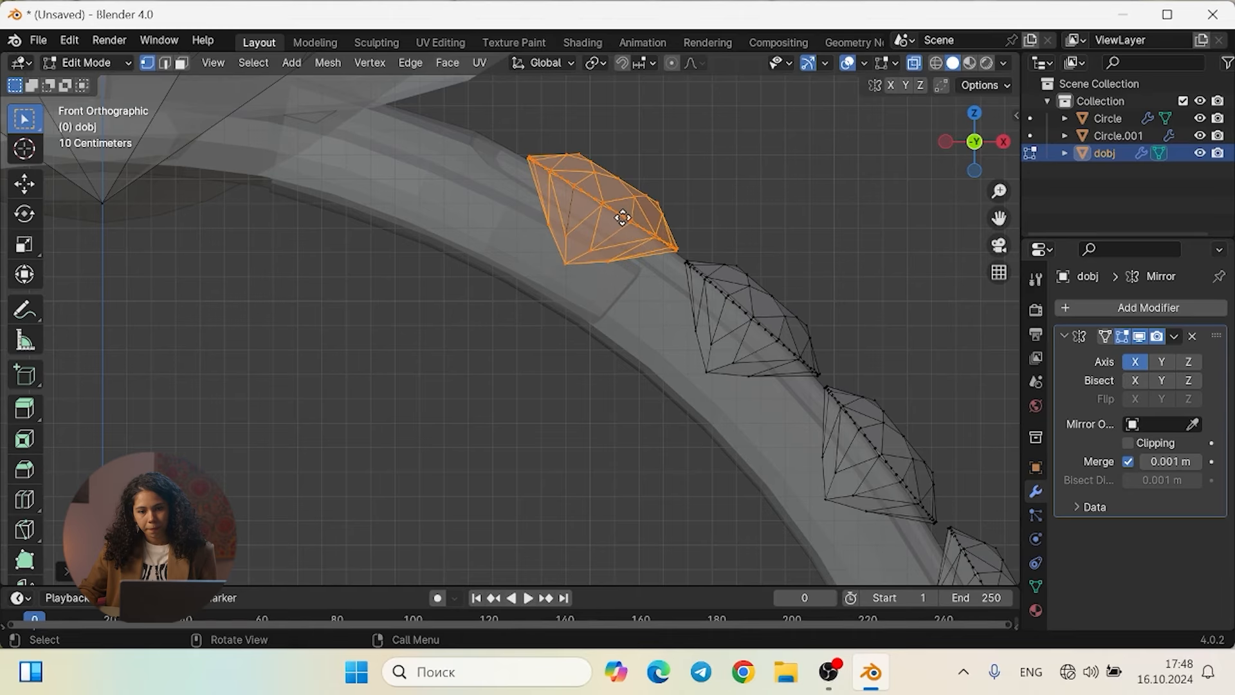
{"action": "key", "text": "g"}
{"action": "left_click", "coordinate": [586, 202]}
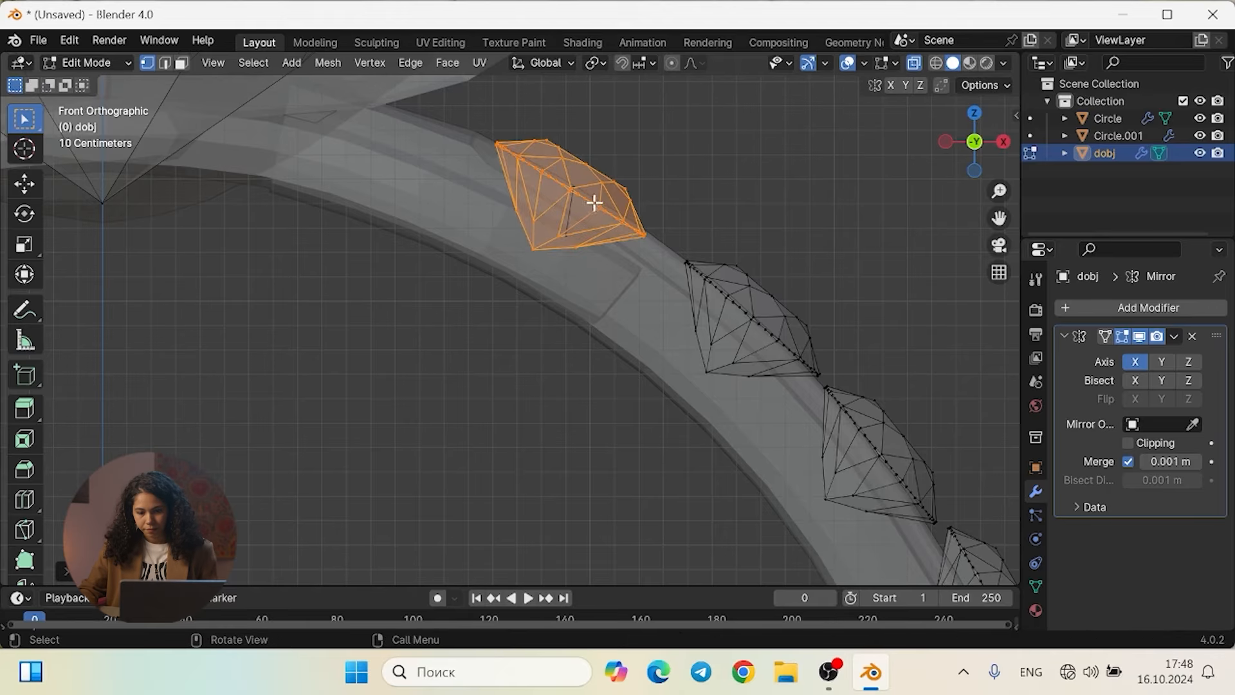
Select only the whole second gem and move it about 0.11 m up the band, closer to the first gem
{"action": "key", "text": "alt+a"}
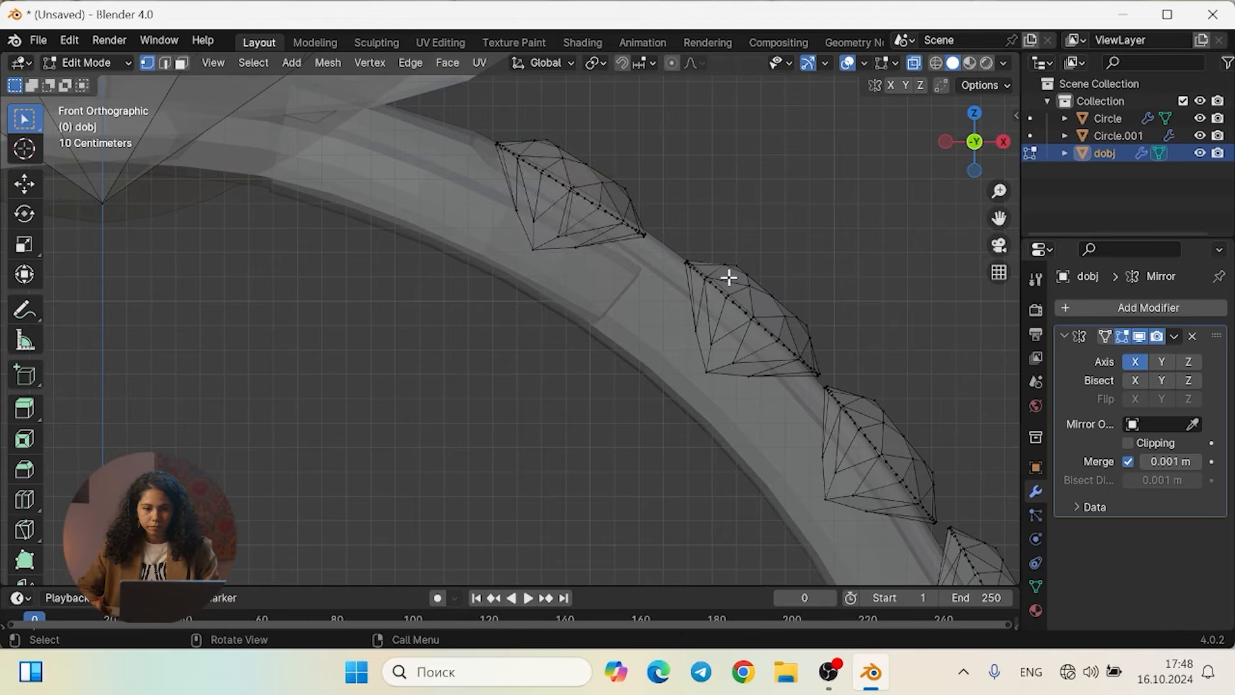
{"action": "left_click", "coordinate": [728, 277], "text": "ctrl"}
{"action": "key", "text": "ctrl+l"}
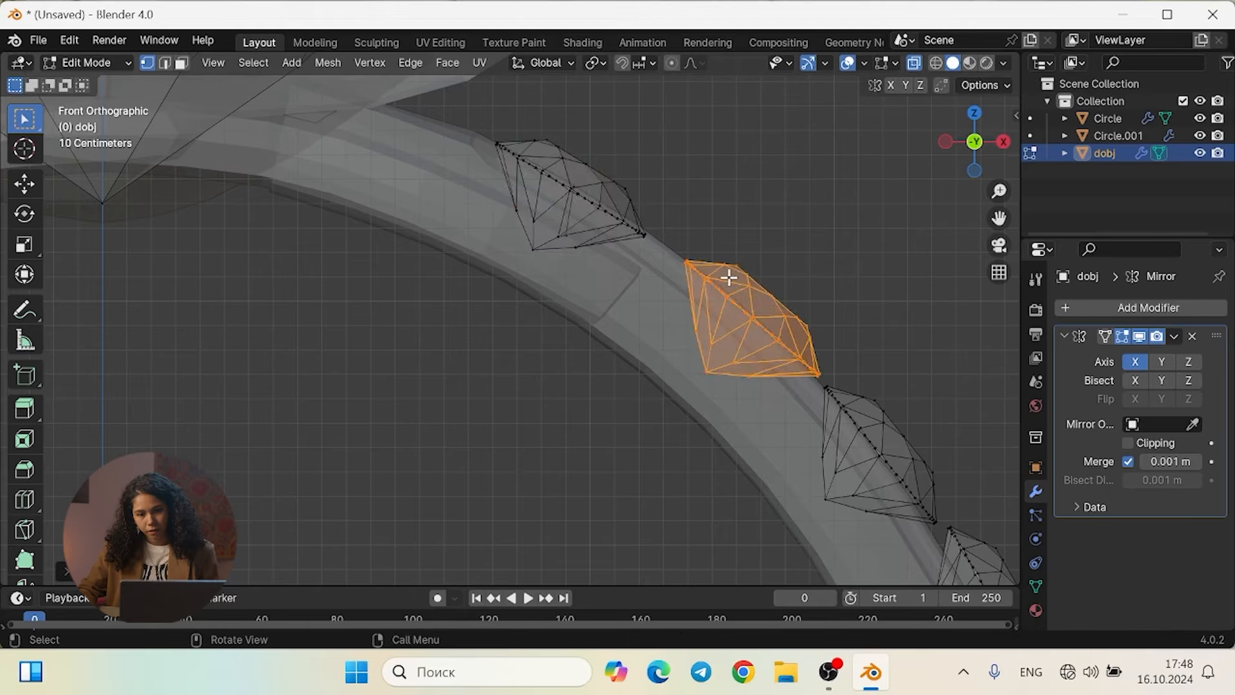
{"action": "key", "text": "g"}
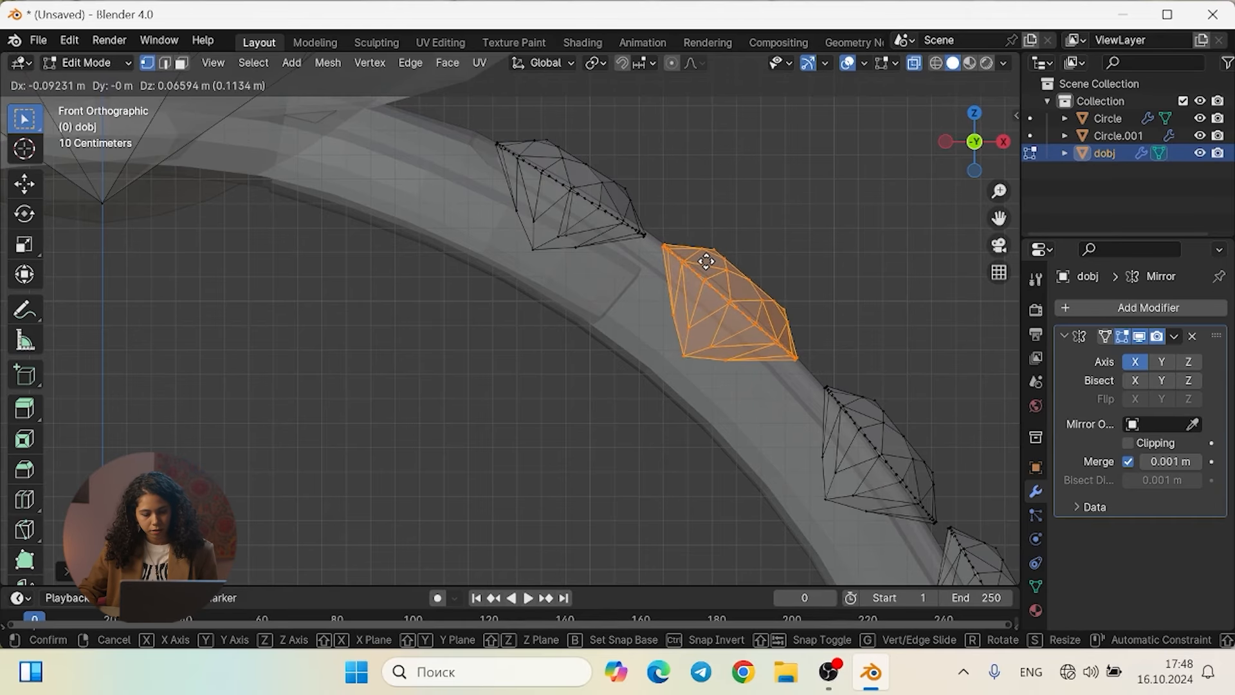
{"action": "left_click", "coordinate": [713, 270]}
Select the whole third gem and move it about 0.09 m up the band, closer to the second gem
{"action": "middle_click_drag", "start_coordinate": [770, 305], "coordinate": [666, 246], "text": "shift"}
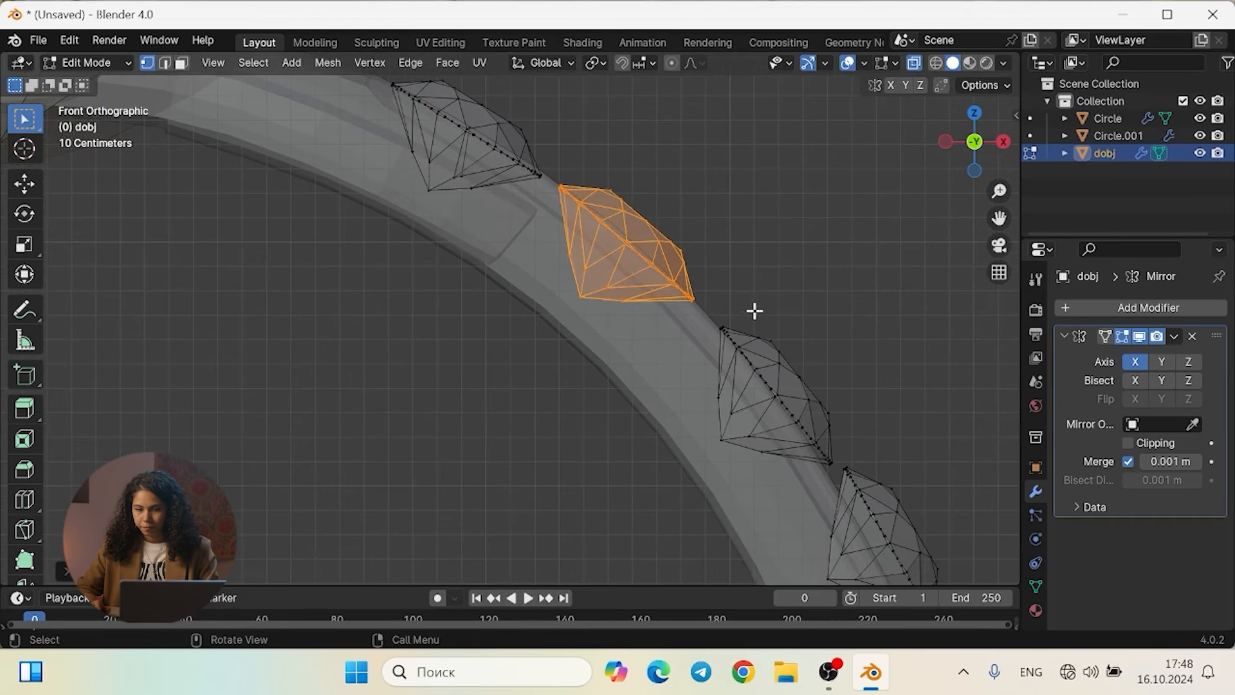
{"action": "left_click", "coordinate": [793, 367]}
{"action": "key", "text": "ctrl+KP_Add"}
{"action": "key", "text": "ctrl+KP_Add"}
{"action": "key", "text": "ctrl+KP_Add"}
{"action": "key", "text": "ctrl+KP_Add"}
{"action": "key", "text": "ctrl+KP_Add"}
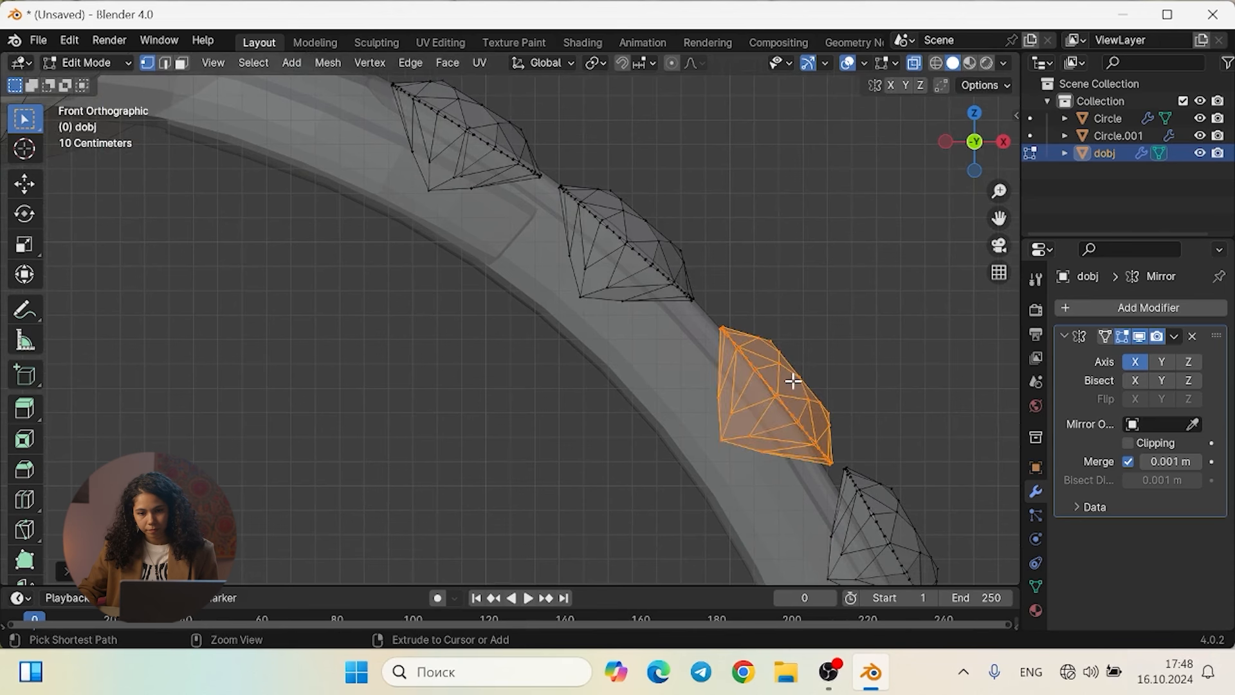
{"action": "key", "text": "g"}
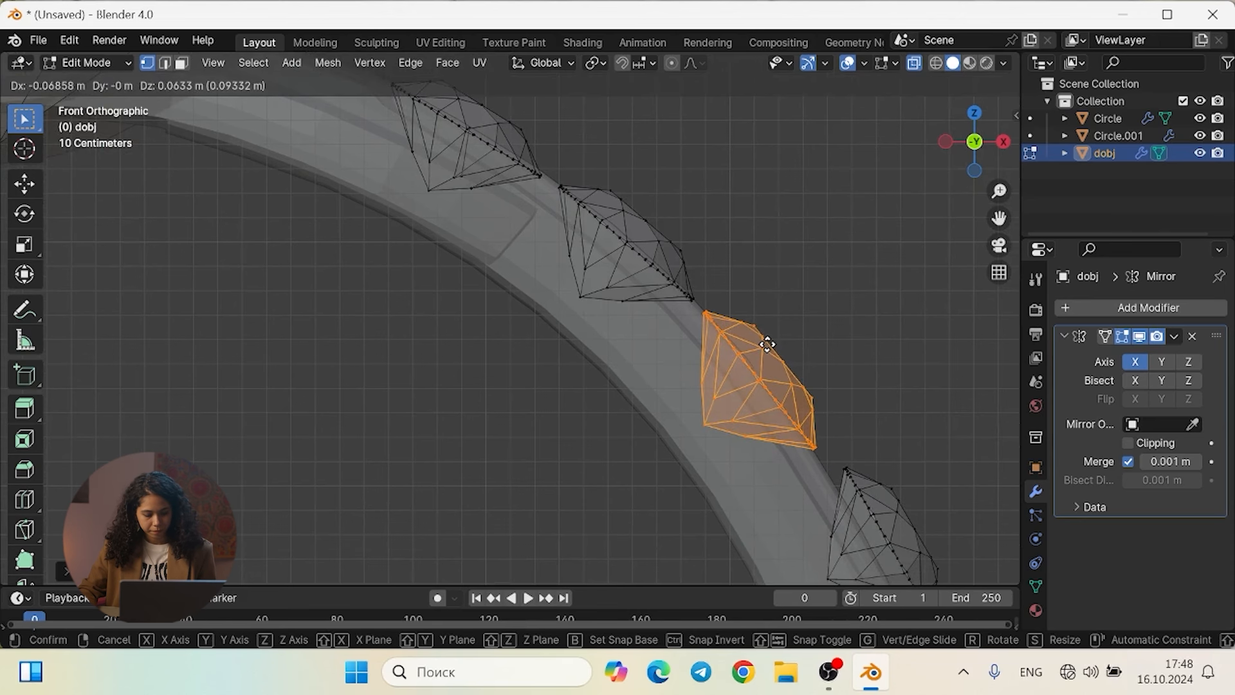
{"action": "left_click", "coordinate": [768, 344]}
Select the whole fourth gem and move it about 0.12 m up the band until it nearly touches the third gem
{"action": "middle_click_drag", "start_coordinate": [807, 363], "coordinate": [637, 236], "text": "shift"}
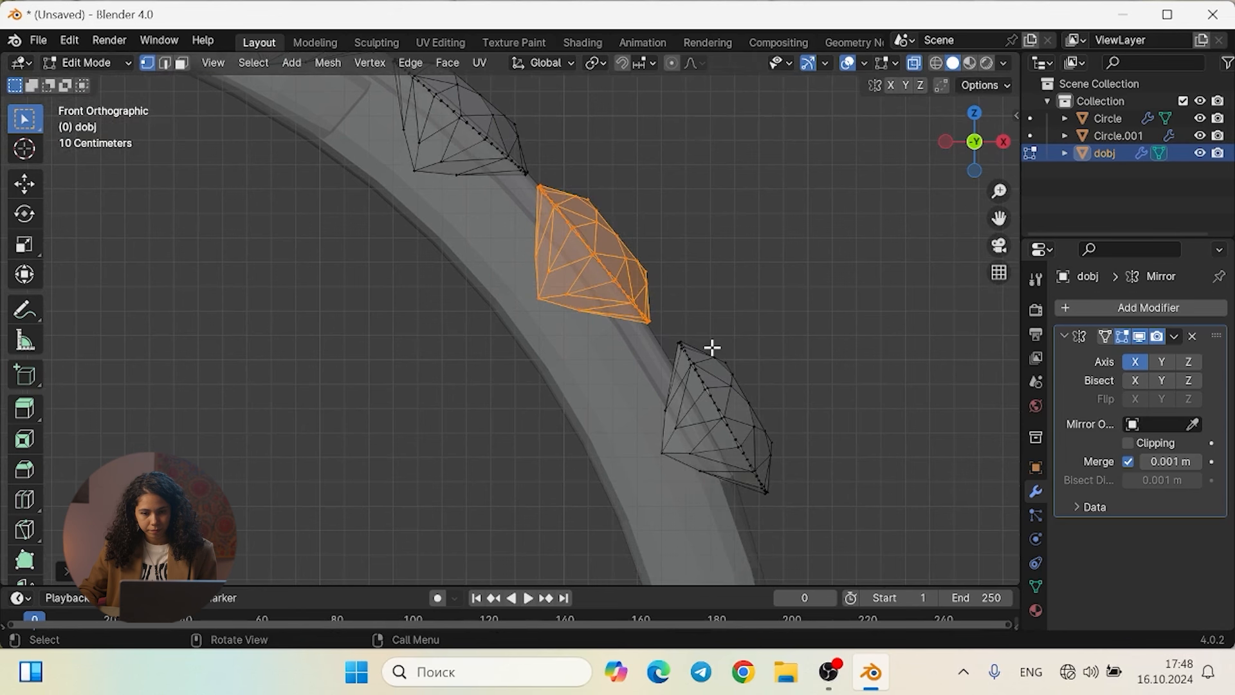
{"action": "key", "text": "alt+a"}
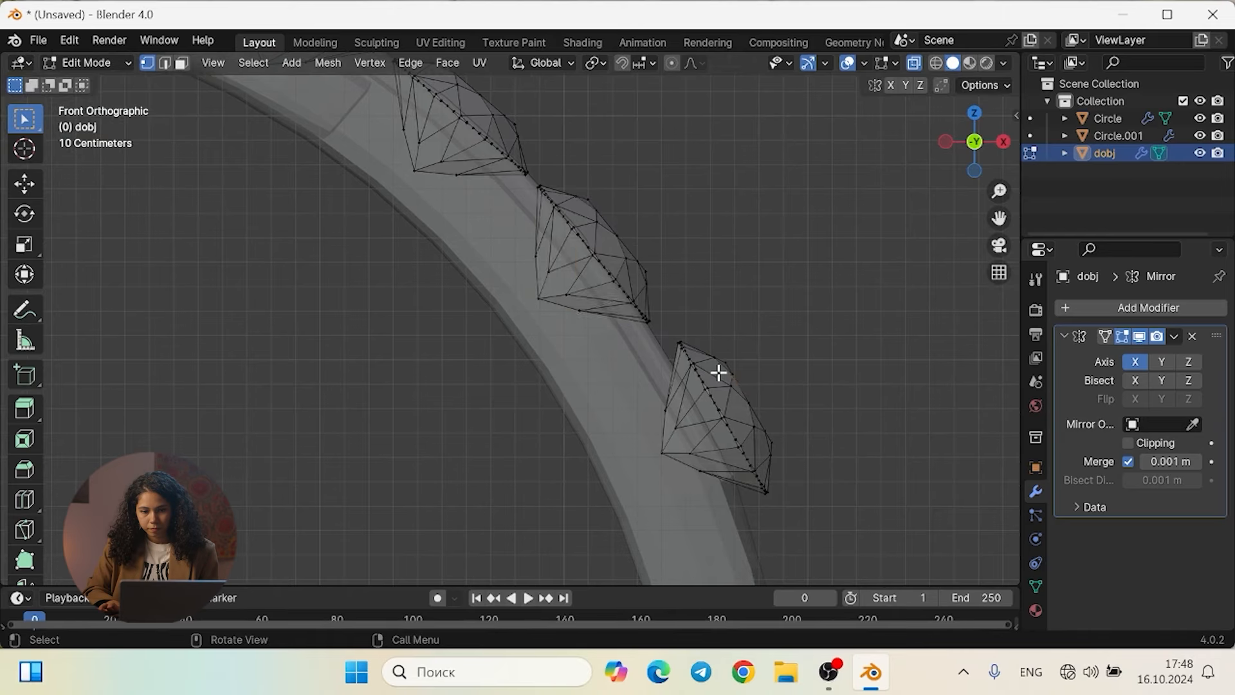
{"action": "left_click", "coordinate": [718, 372]}
{"action": "key", "text": "ctrl+l"}
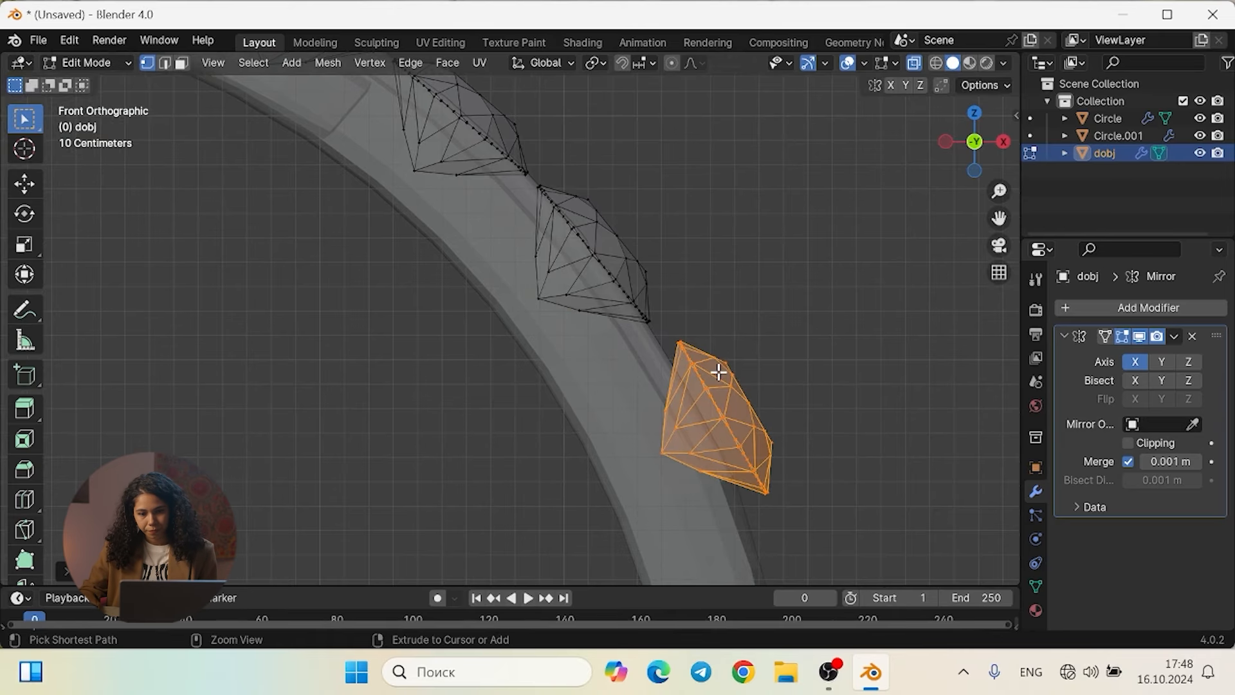
{"action": "key", "text": "g"}
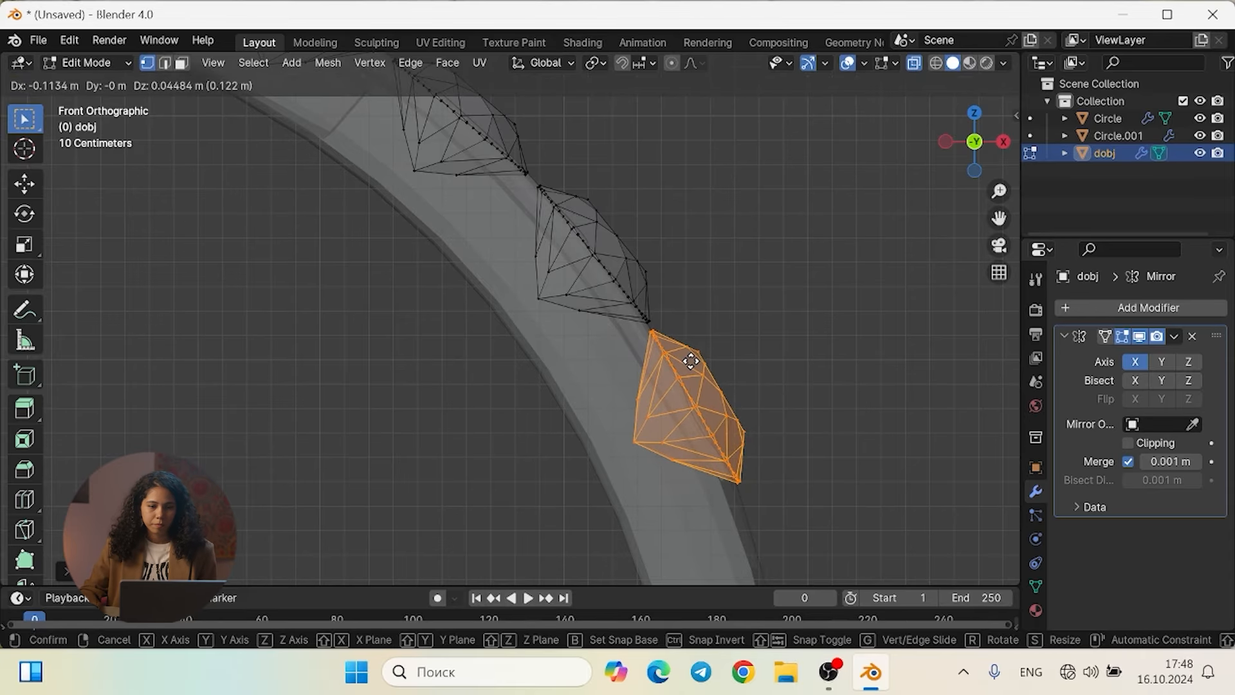
{"action": "left_click", "coordinate": [691, 361]}
{"action": "scroll", "coordinate": [689, 359], "scroll_direction": "down", "scroll_amount": 4}
{"action": "middle_click_drag", "start_coordinate": [689, 358], "coordinate": [604, 449]}
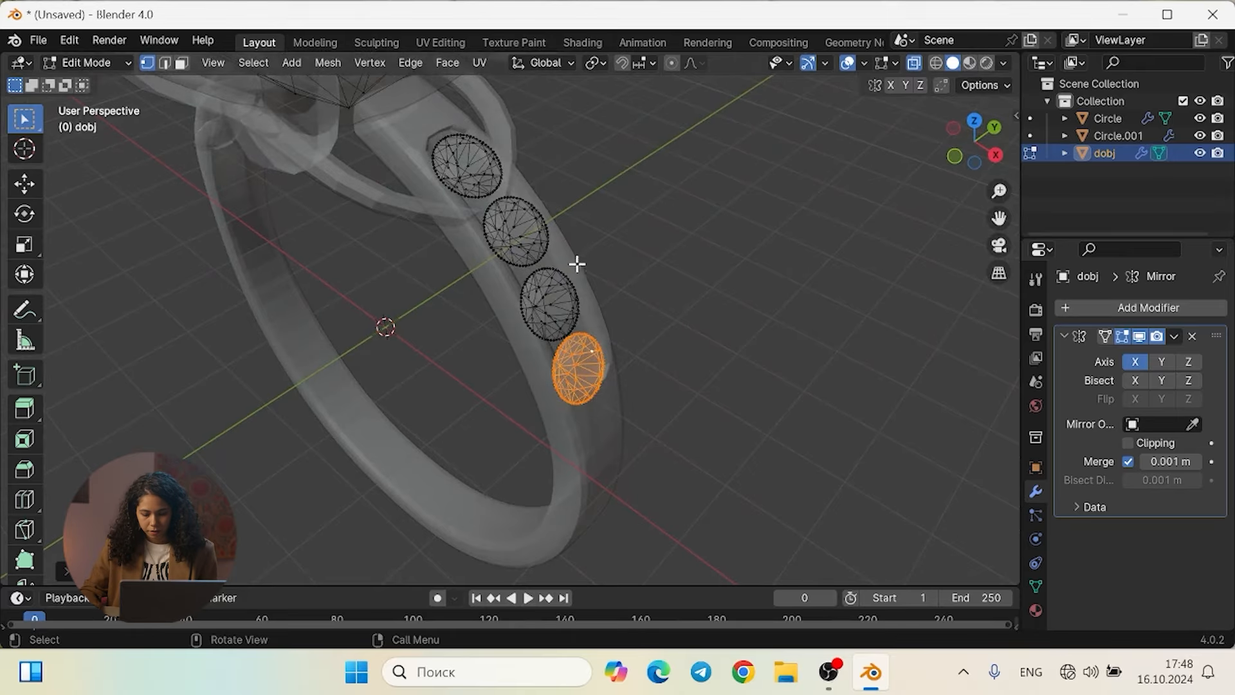
{"action": "key", "text": "alt+a"}
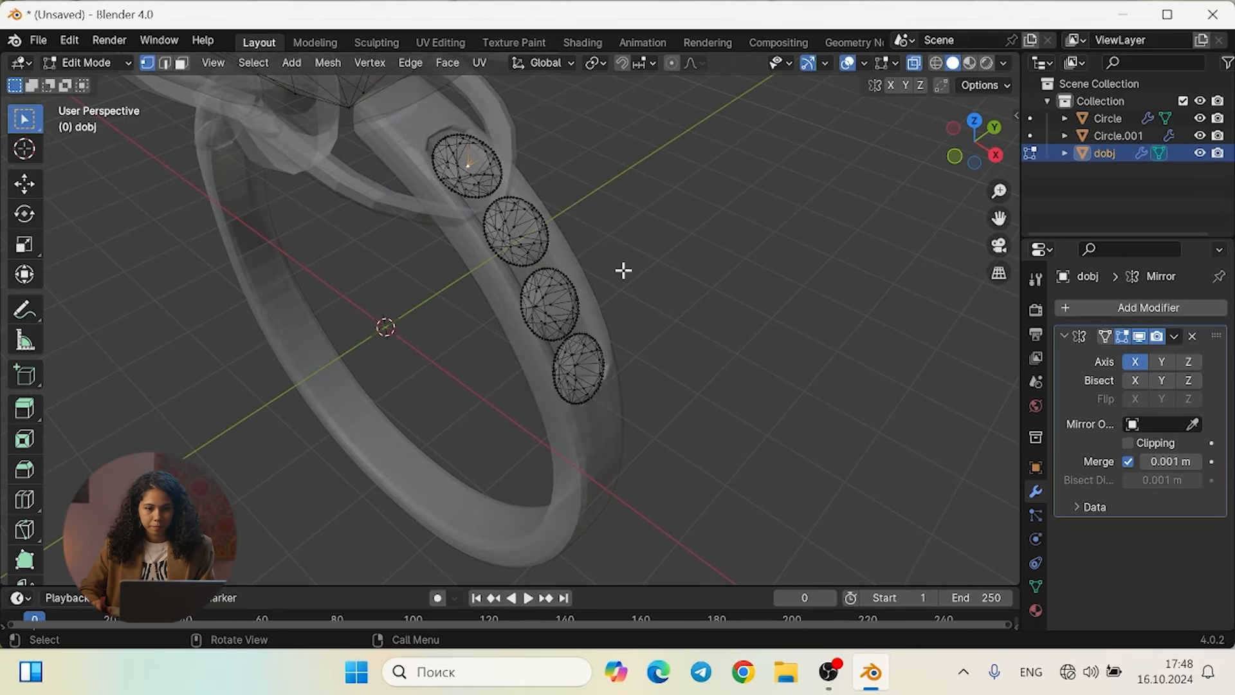
{"action": "key", "text": "ctrl+KP_Add"}
{"action": "key", "text": "ctrl+KP_Add"}
{"action": "key", "text": "ctrl+KP_Add"}
{"action": "key", "text": "ctrl+KP_Add"}
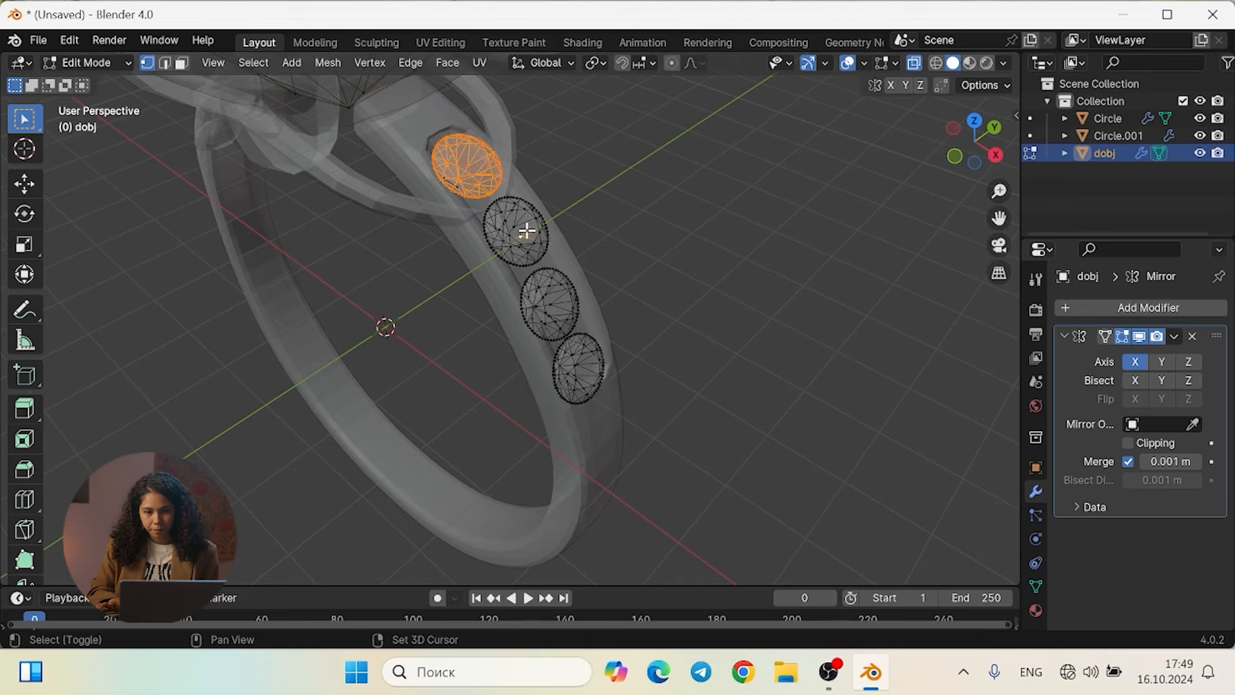
{"action": "key", "text": "ctrl+shift+KP_Add"}
{"action": "key", "text": "ctrl+shift+KP_Add"}
{"action": "scroll", "coordinate": [526, 230], "scroll_direction": "up", "scroll_amount": 3}
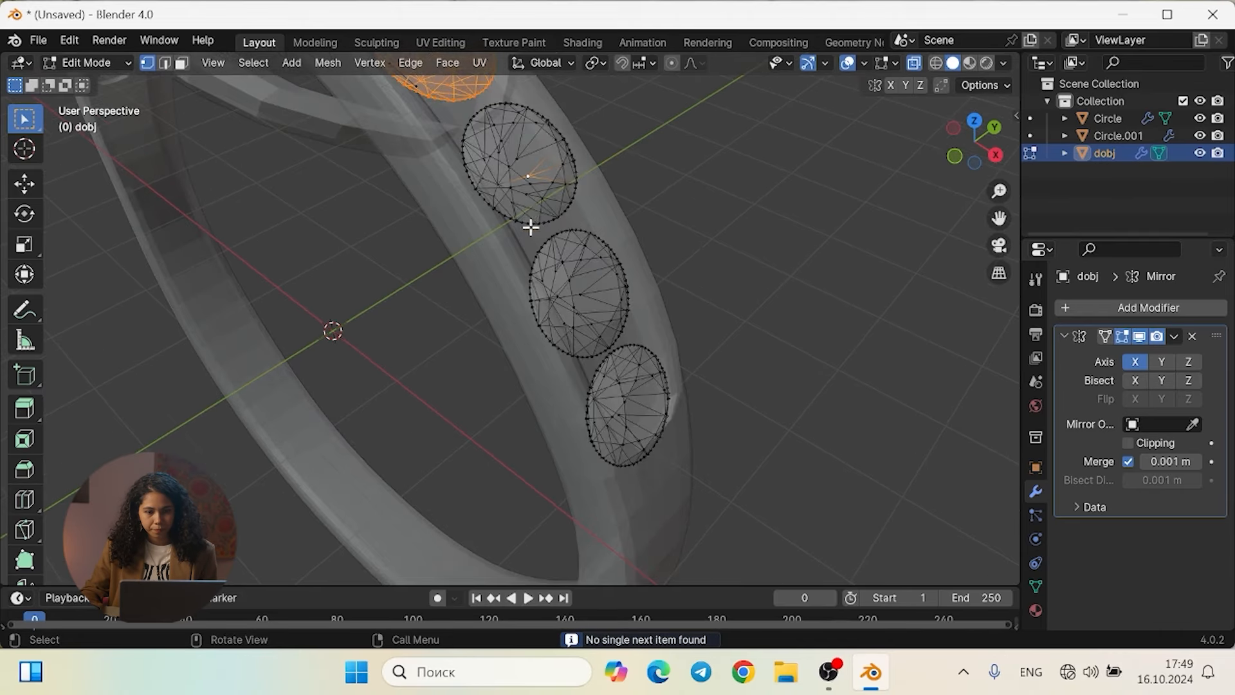
{"action": "scroll", "coordinate": [533, 212], "scroll_direction": "up", "scroll_amount": 2, "text": "shift"}
{"action": "scroll", "coordinate": [526, 236], "scroll_direction": "up", "scroll_amount": 4}
{"action": "middle_click_drag", "start_coordinate": [559, 262], "coordinate": [577, 283]}
{"action": "left_click", "coordinate": [760, 226]}
In front view, select the linked geometry of the gem nearest the centre stone and nudge it further up the band
{"action": "scroll", "coordinate": [515, 204], "scroll_direction": "up", "scroll_amount": 3}
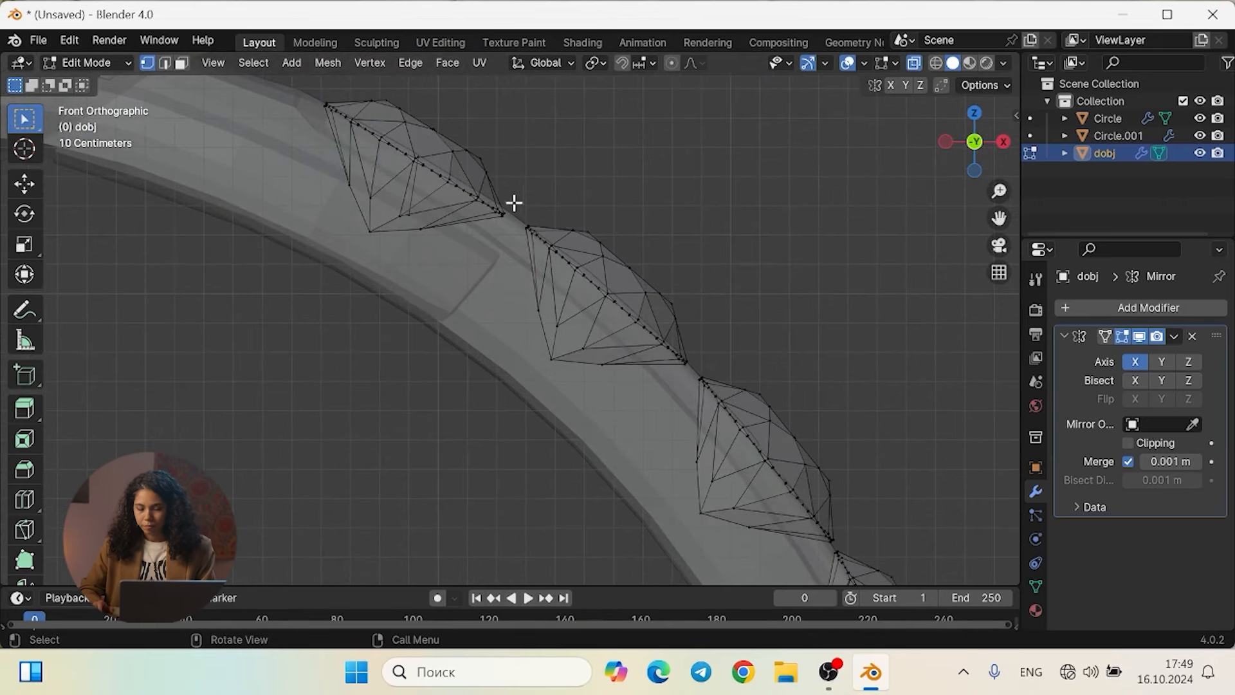
{"action": "left_click", "coordinate": [460, 185], "text": "ctrl"}
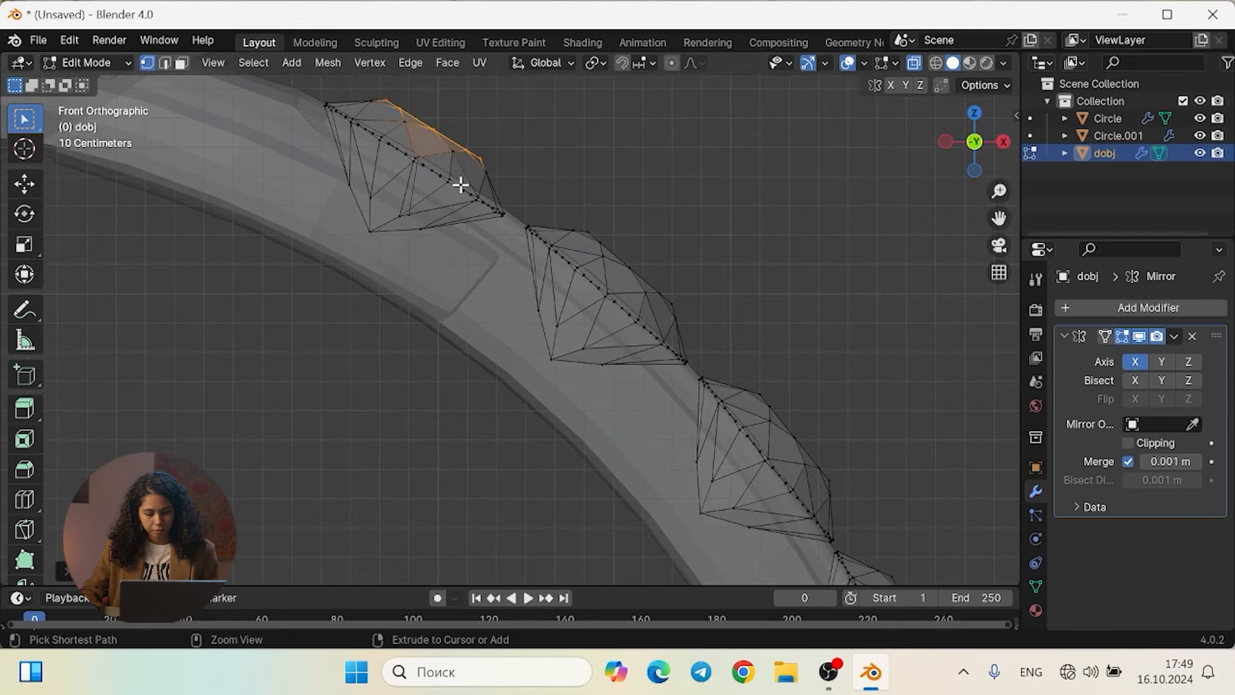
{"action": "key", "text": "ctrl+l"}
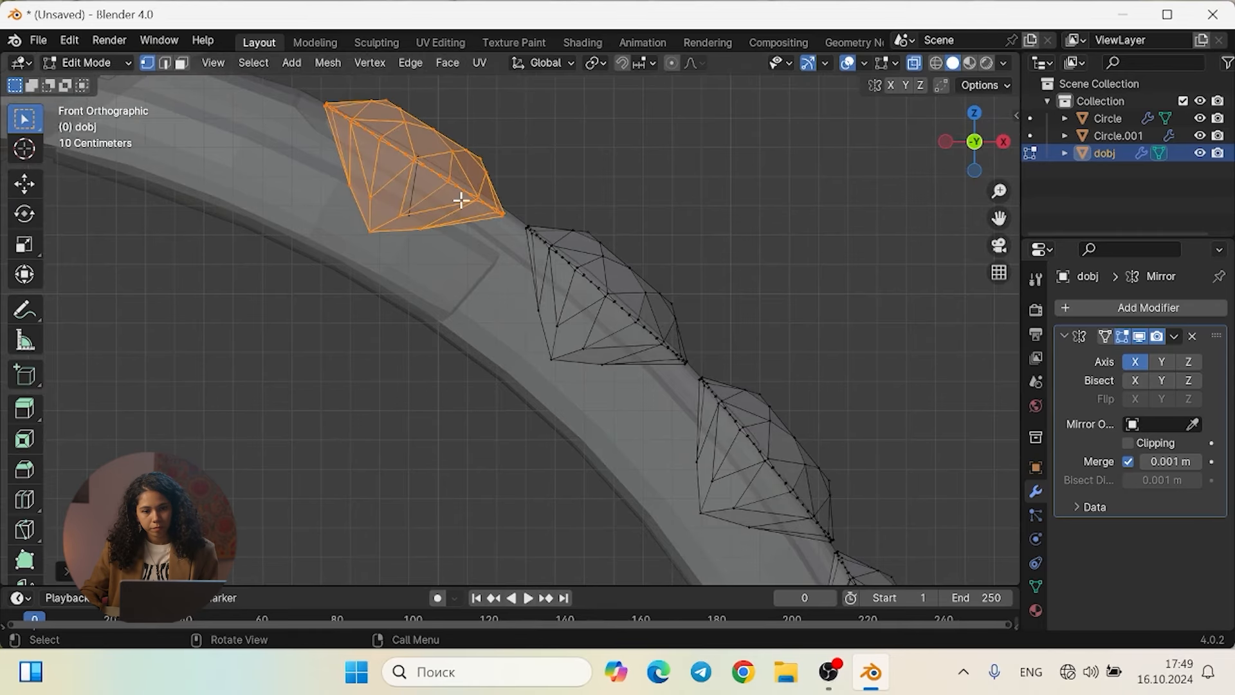
{"action": "key", "text": "g"}
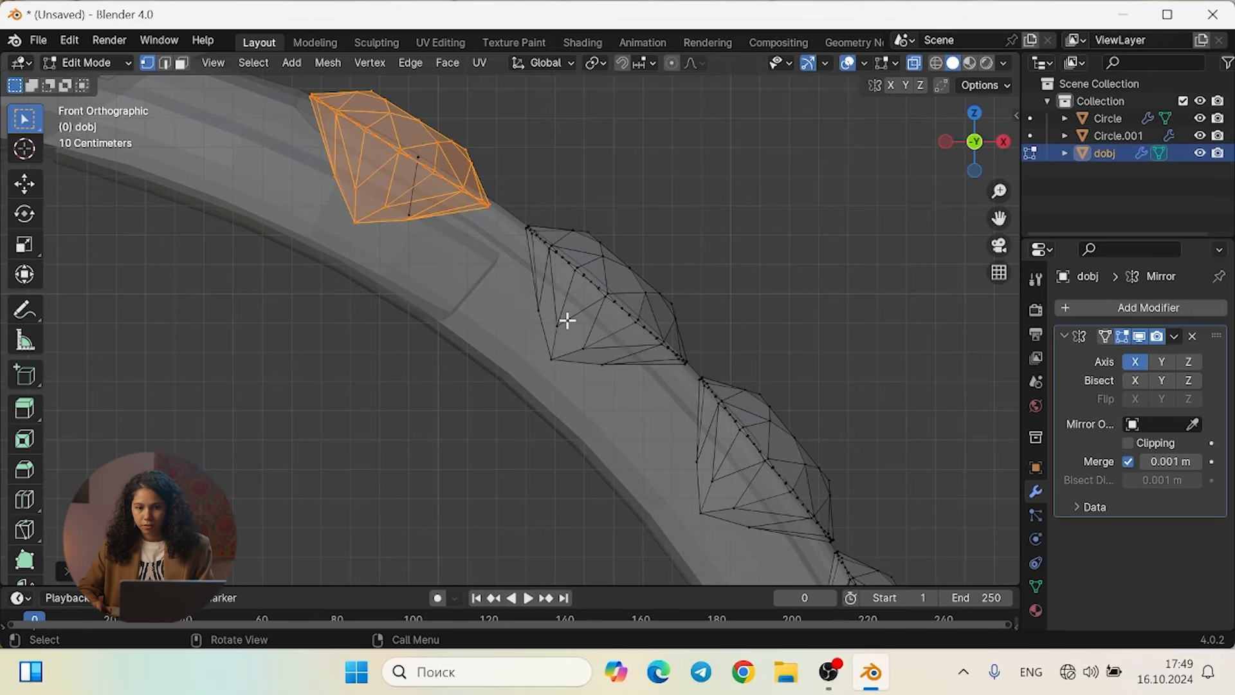
Select the whole second gem and move it up the band, closer to the first gem
{"action": "left_click", "coordinate": [623, 291]}
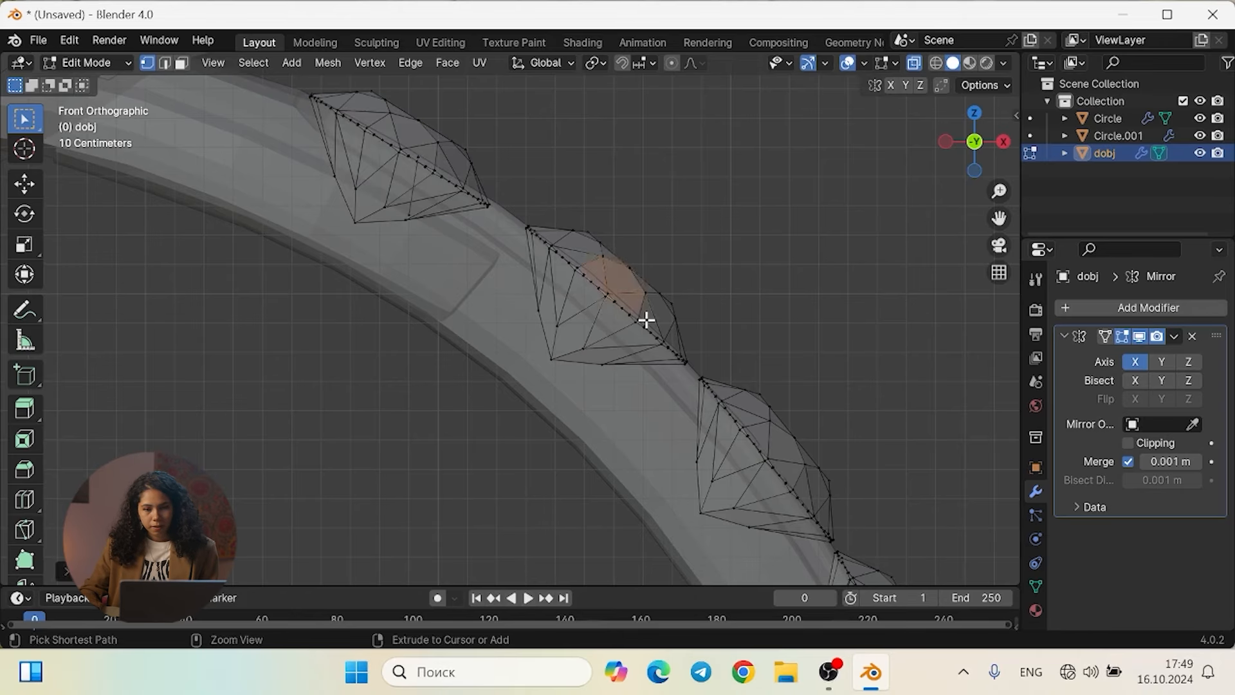
{"action": "key", "text": "ctrl+l"}
{"action": "key", "text": "g"}
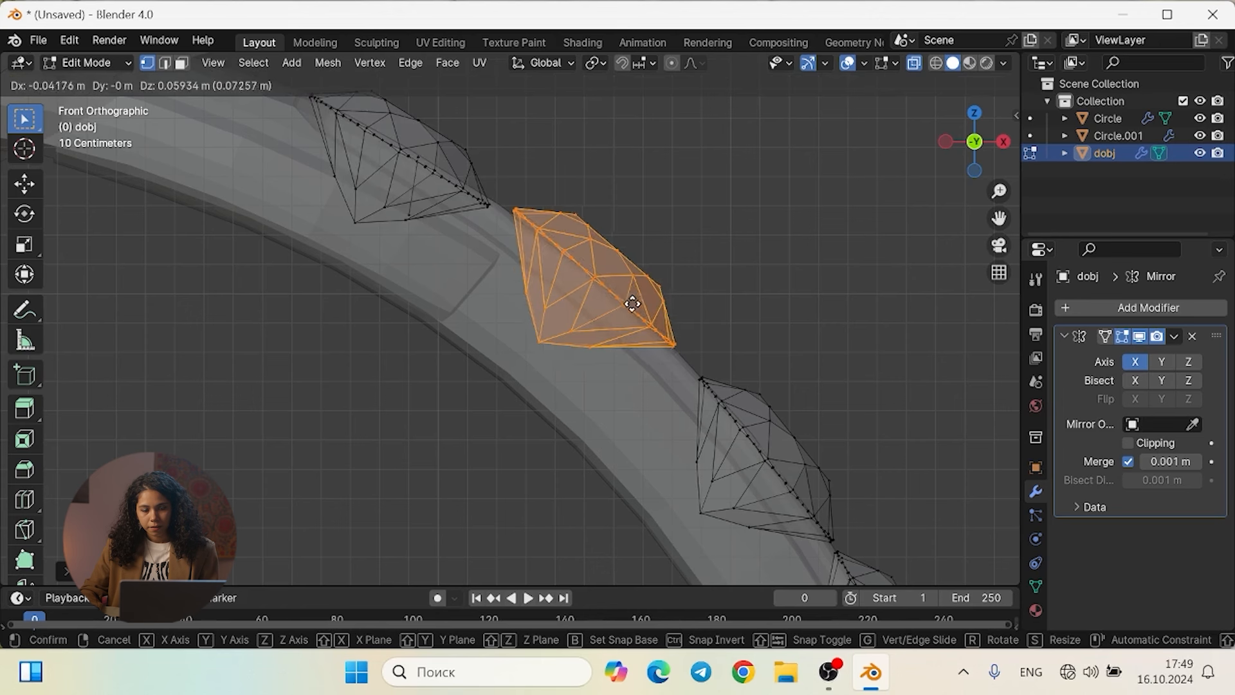
{"action": "left_click", "coordinate": [624, 303]}
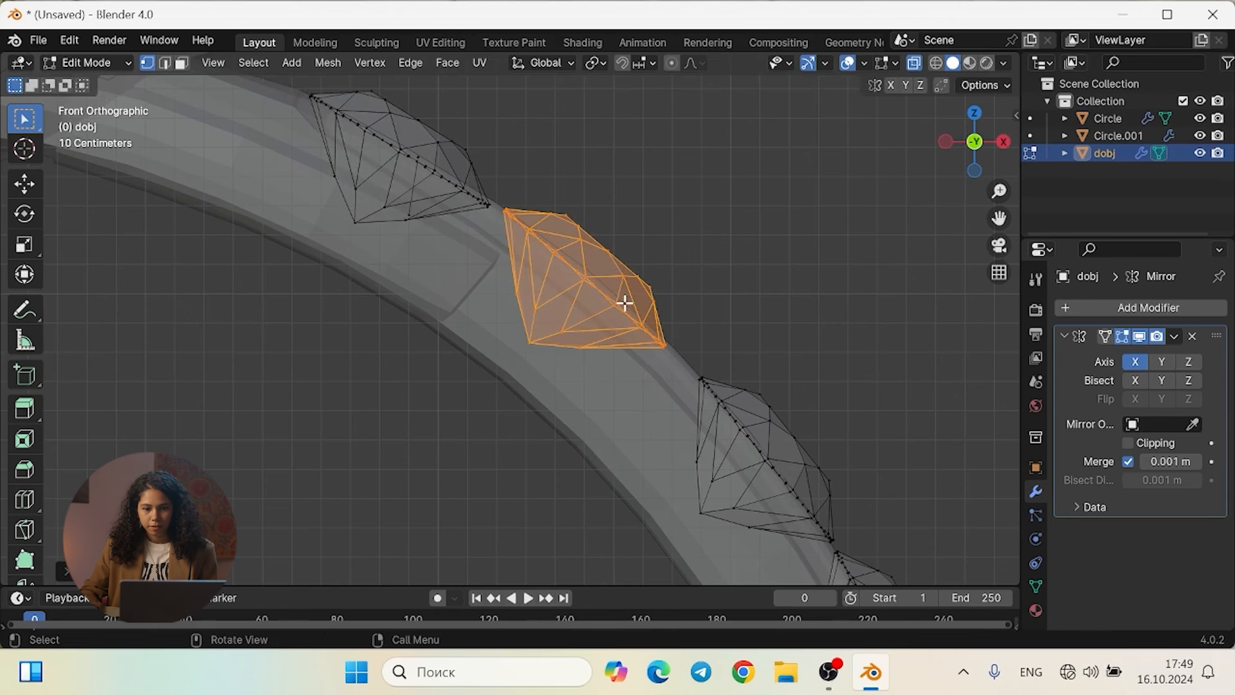
Select the whole third gem and move it up the band until it nearly touches the second gem
{"action": "middle_click_drag", "start_coordinate": [725, 344], "coordinate": [570, 287], "text": "shift"}
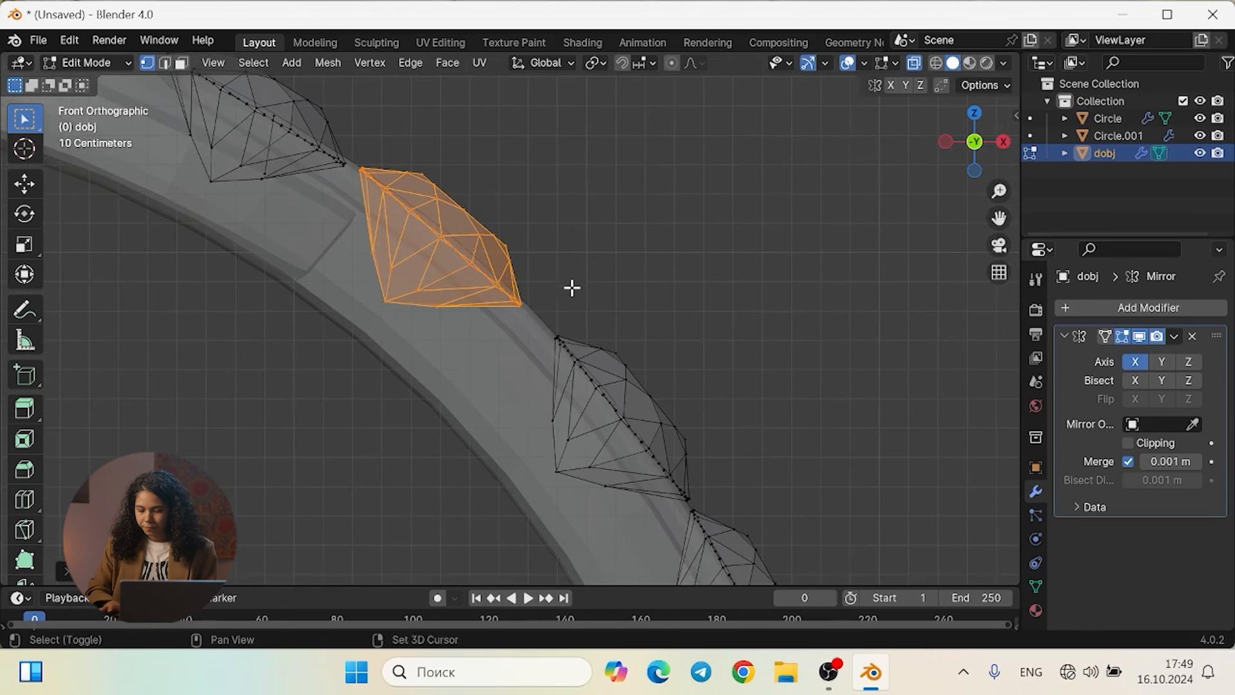
{"action": "left_click", "coordinate": [632, 403]}
{"action": "key", "text": "ctrl+l"}
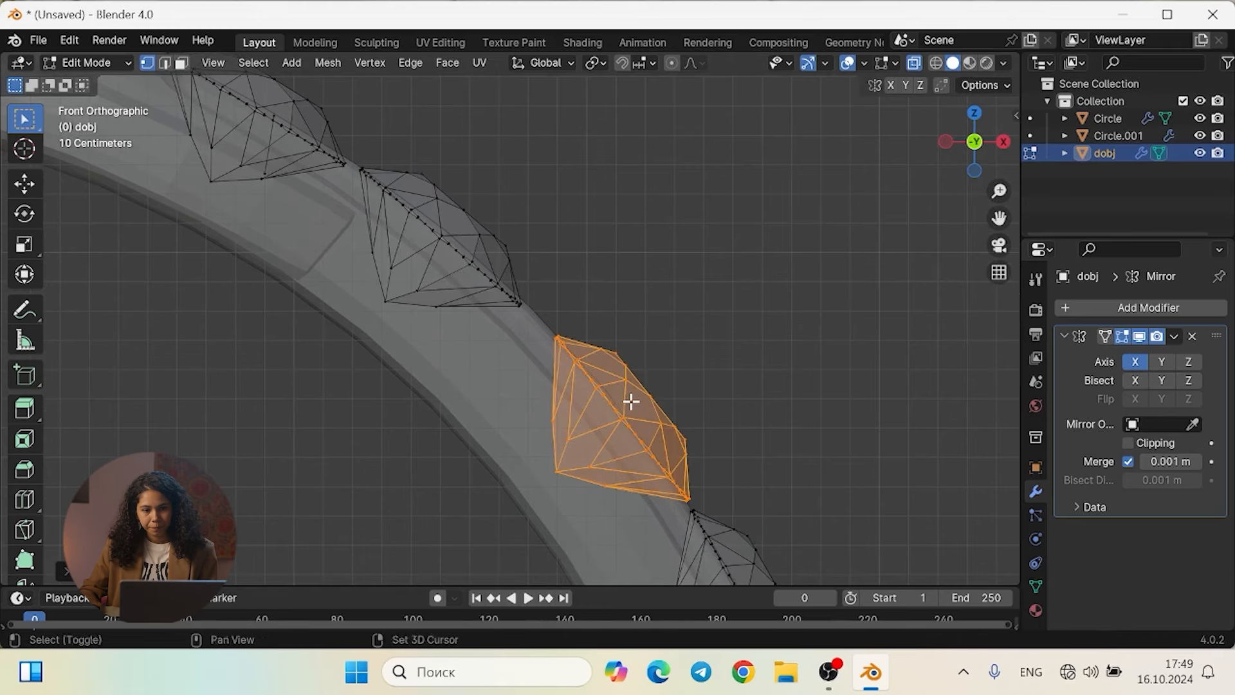
{"action": "middle_click_drag", "start_coordinate": [631, 402], "coordinate": [510, 264], "text": "shift"}
{"action": "key", "text": "g"}
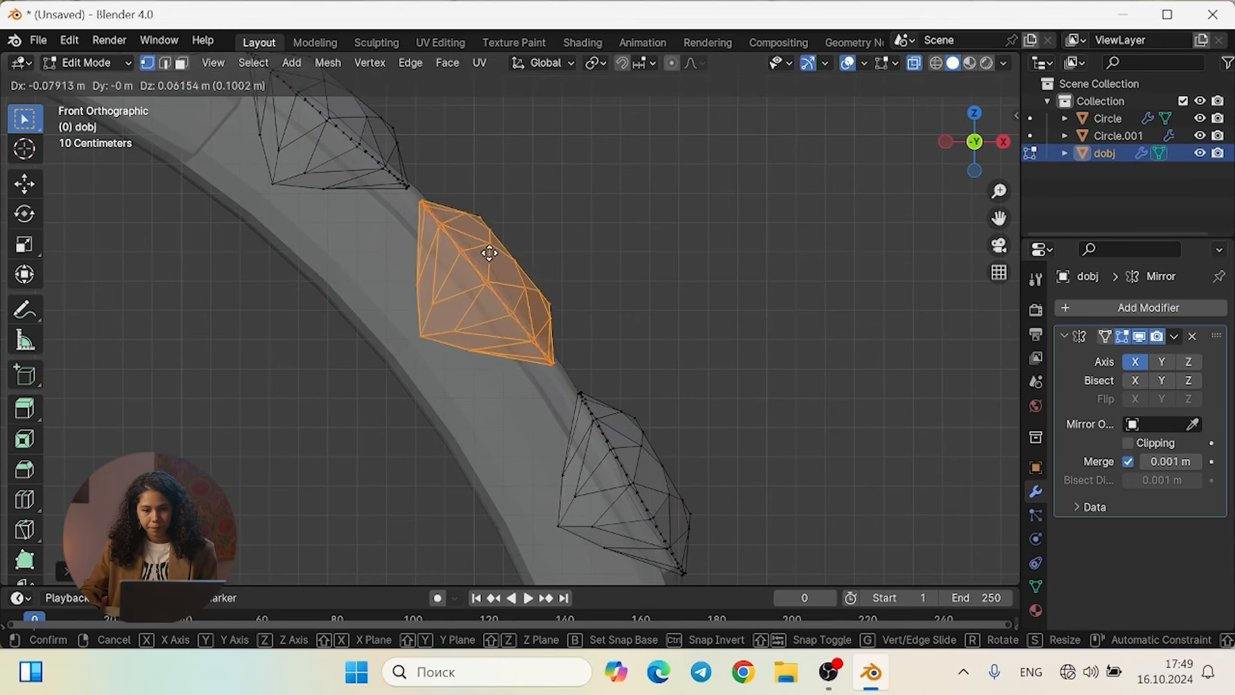
{"action": "left_click", "coordinate": [486, 247]}
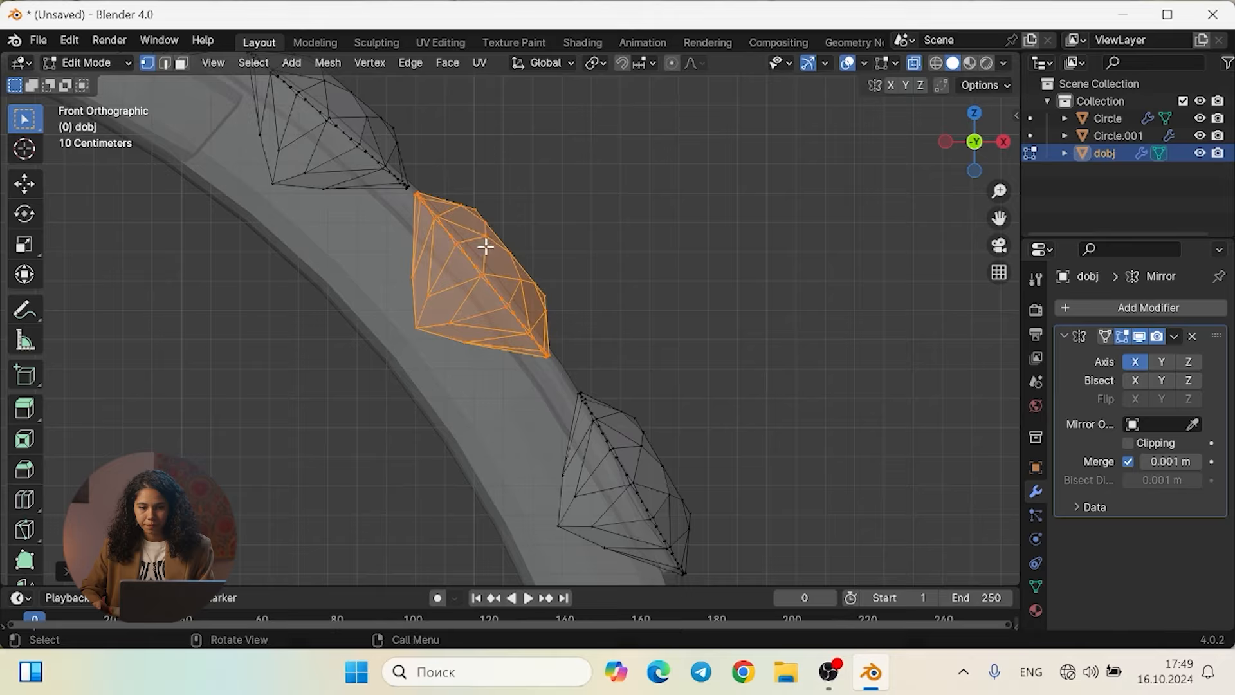
Select only the whole fourth gem and move it up the band, closer to the third gem
{"action": "key", "text": "alt+a"}
{"action": "left_click", "coordinate": [634, 439], "text": "ctrl"}
{"action": "key", "text": "ctrl+l"}
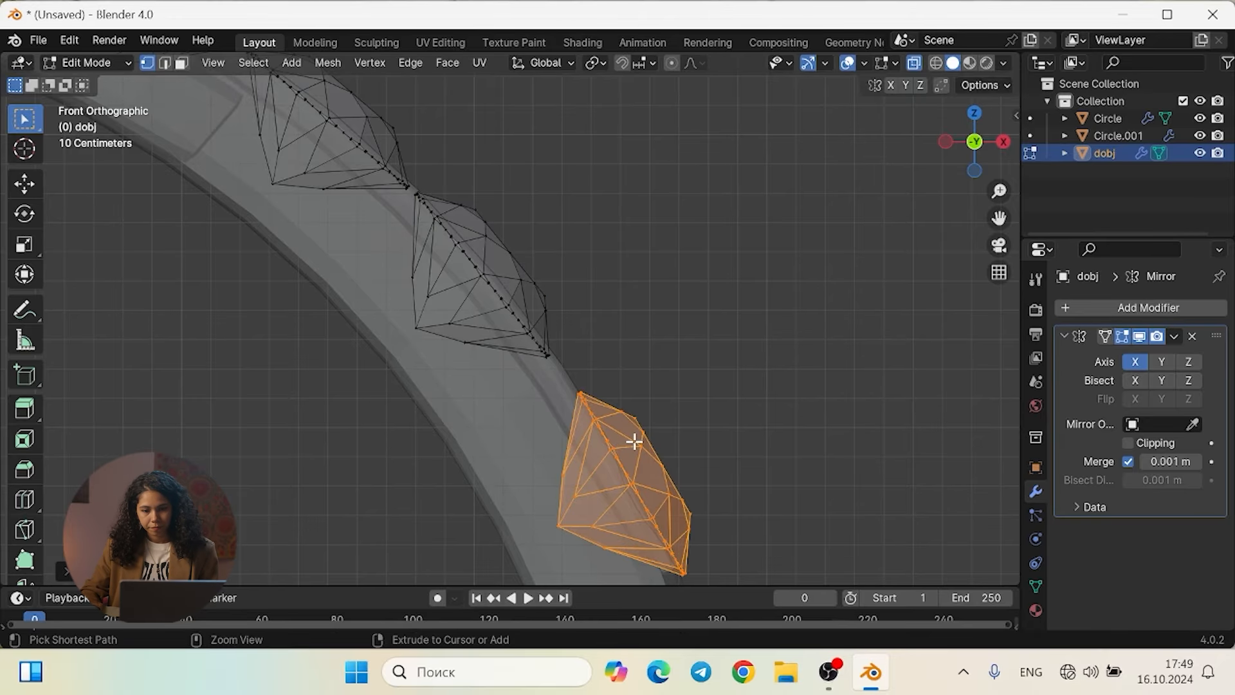
{"action": "key", "text": "g"}
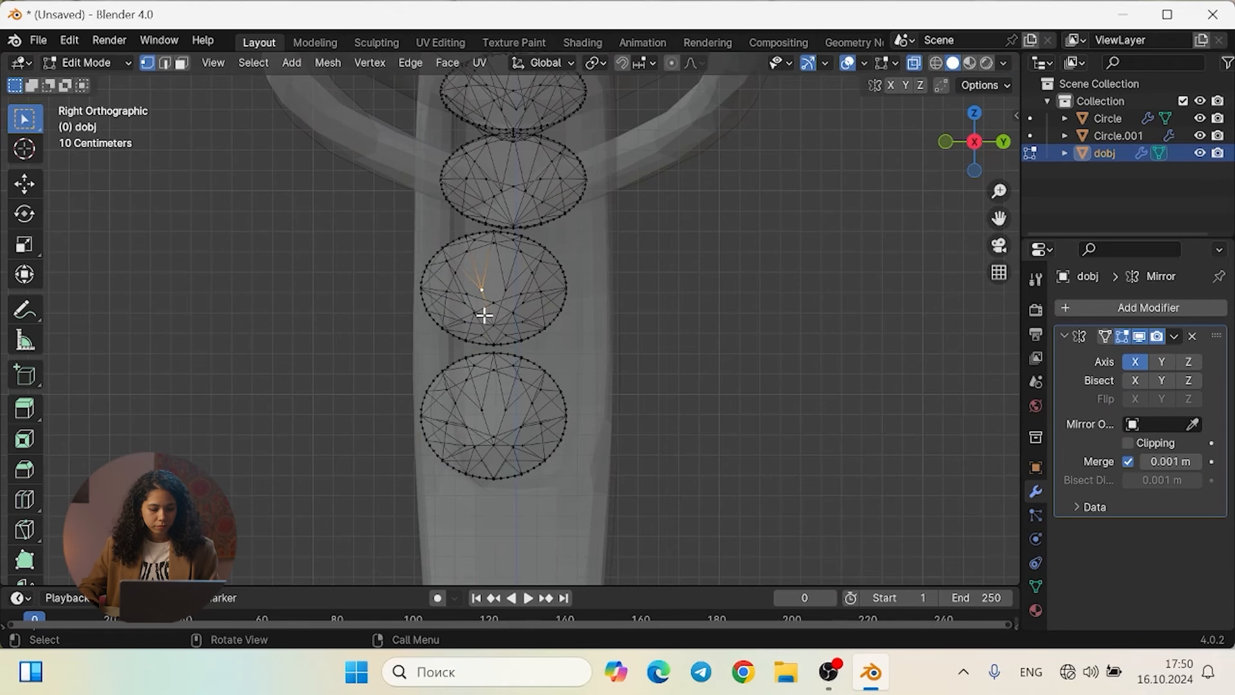
In right view, extend the selection to the whole third gem and move it about 0.14 m along Y to centre it on the band
{"action": "key", "text": "ctrl+l"}
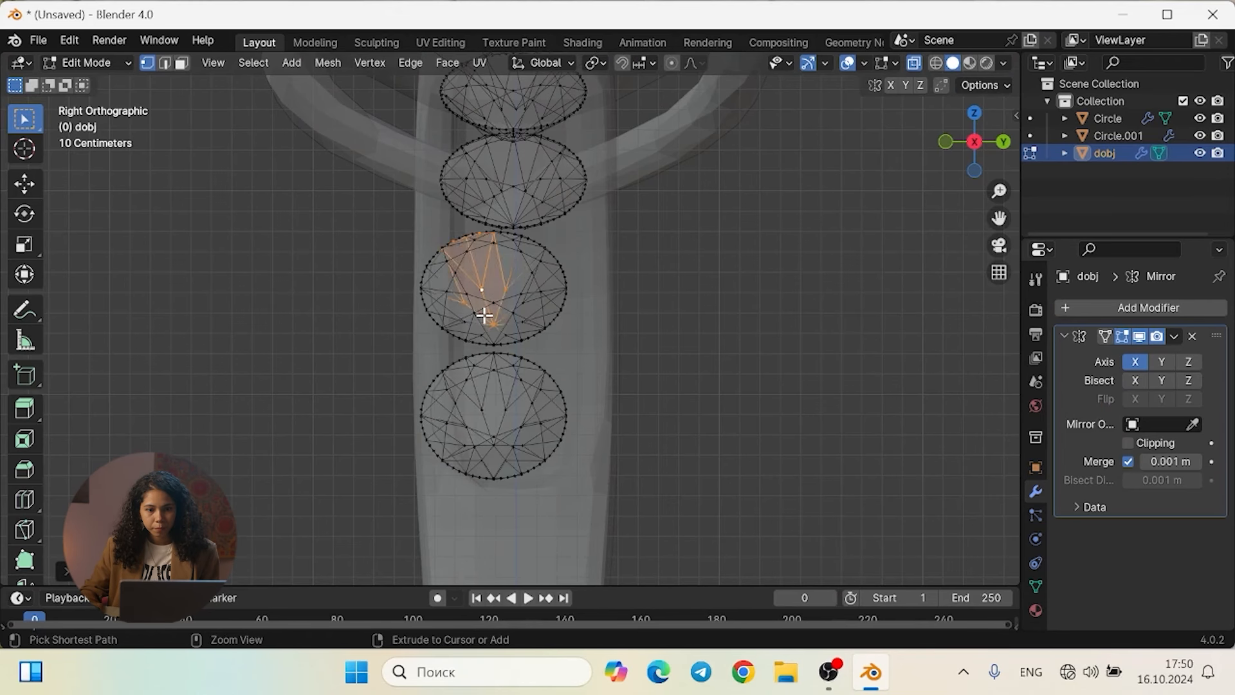
{"action": "key", "text": "g"}
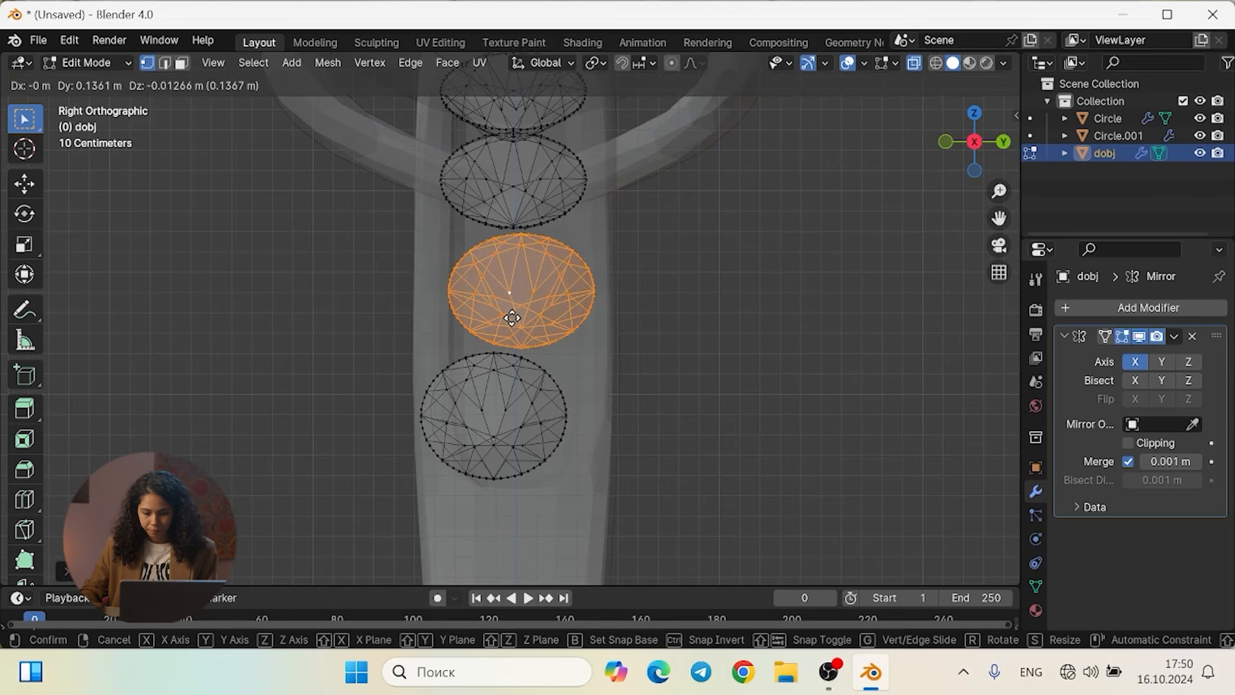
{"action": "left_click", "coordinate": [512, 318]}
Select the whole lowest gem and centre it across the band beneath the third gem
{"action": "left_click", "coordinate": [511, 437]}
{"action": "key", "text": "ctrl+KP_Add"}
{"action": "key", "text": "ctrl+KP_Add"}
{"action": "key", "text": "ctrl+KP_Add"}
{"action": "key", "text": "ctrl+KP_Add"}
{"action": "key", "text": "ctrl+KP_Add"}
Examine the spacing and alignment of the four small gems along the band from several angles
{"action": "mouse_move", "coordinate": [598, 398]}
{"action": "middle_mouse_down"}
{"action": "mouse_move", "coordinate": [689, 441]}
{"action": "mouse_move", "coordinate": [622, 401]}
{"action": "middle_mouse_up"}
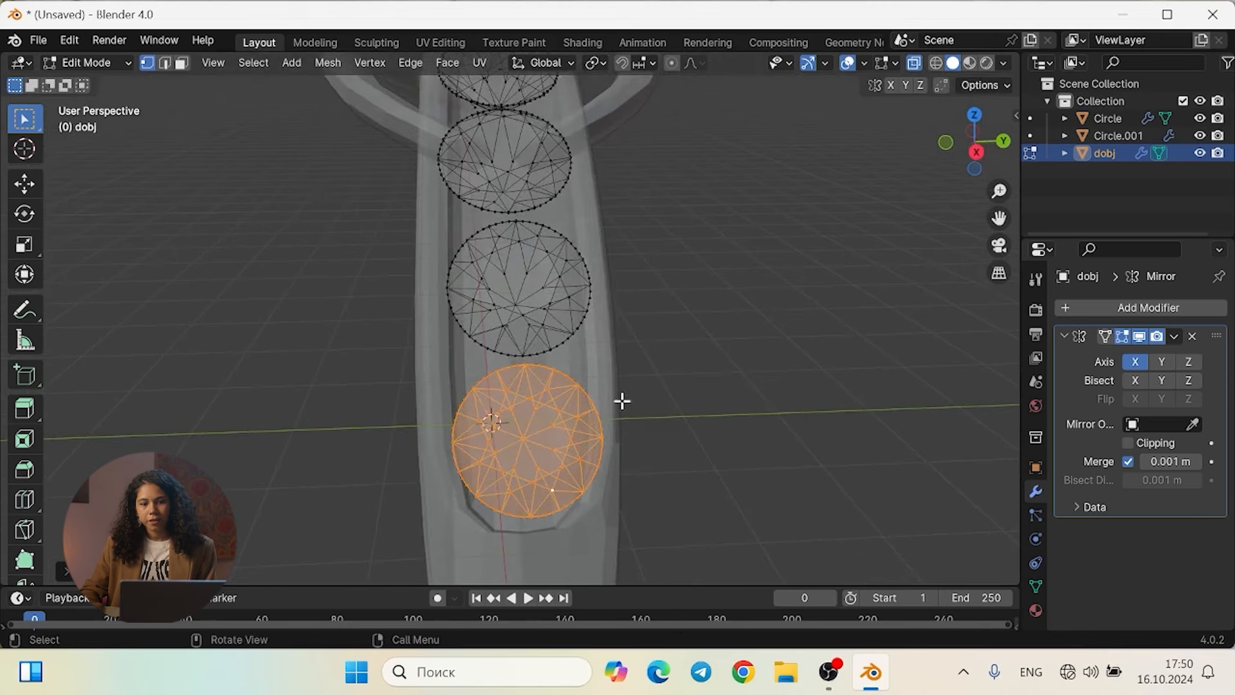
{"action": "middle_click_drag", "start_coordinate": [701, 381], "coordinate": [706, 422]}
{"action": "scroll", "coordinate": [702, 420], "scroll_direction": "down", "scroll_amount": 4}
{"action": "middle_click_drag", "start_coordinate": [664, 346], "coordinate": [513, 224]}
{"action": "scroll", "coordinate": [517, 219], "scroll_direction": "up", "scroll_amount": 2}
{"action": "scroll", "coordinate": [520, 213], "scroll_direction": "down", "scroll_amount": 6}
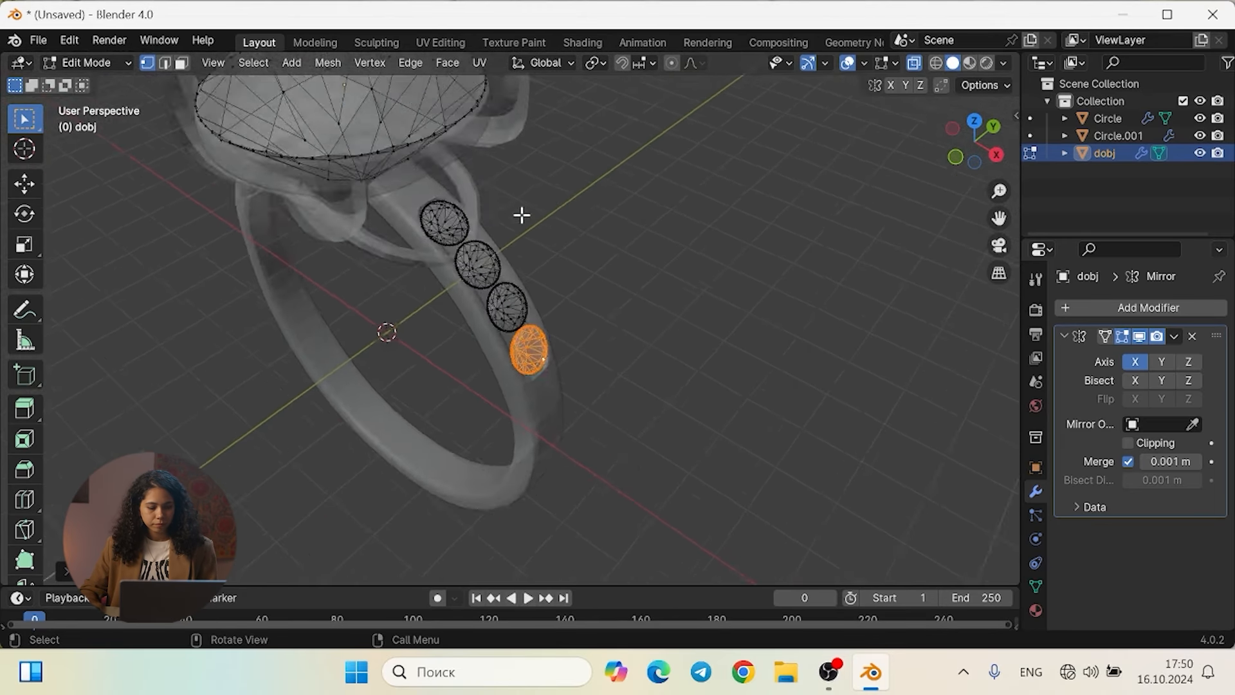
{"action": "scroll", "coordinate": [508, 240], "scroll_direction": "up", "scroll_amount": 3}
{"action": "scroll", "coordinate": [503, 219], "scroll_direction": "up", "scroll_amount": 2}
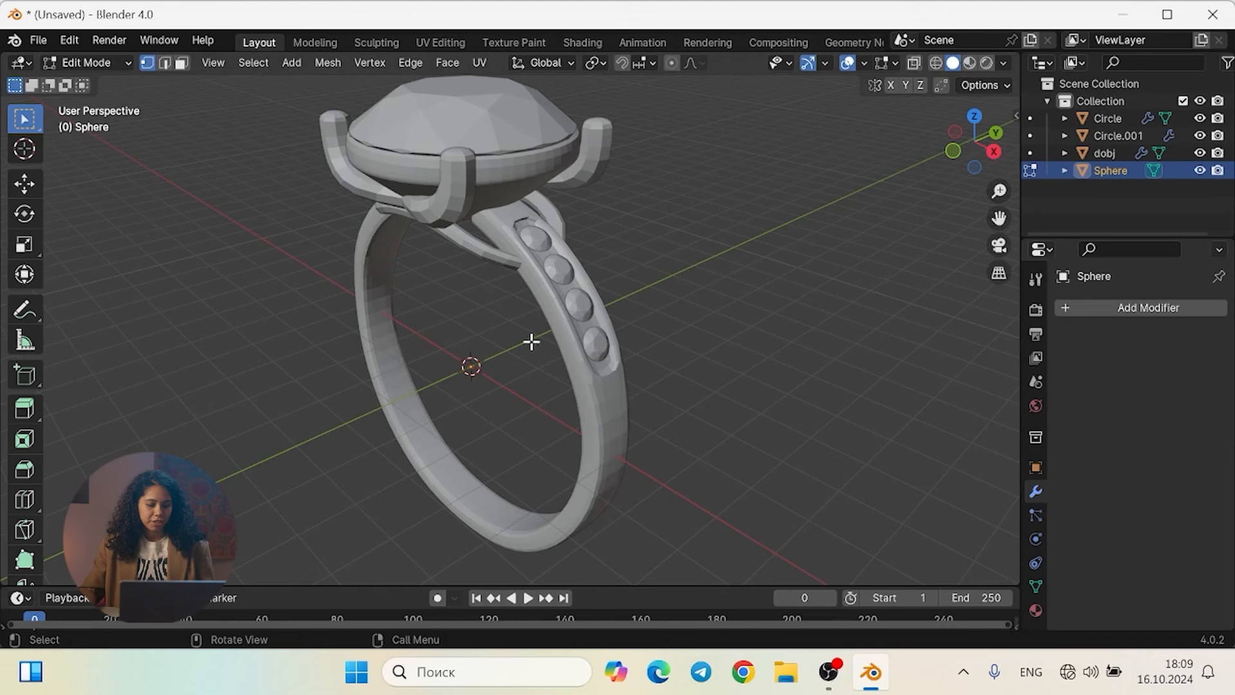
Leave the sphere object's mesh, open the ring object's mesh for editing and add a UV sphere to it
{"action": "key", "text": "Tab"}
{"action": "left_click", "coordinate": [585, 408]}
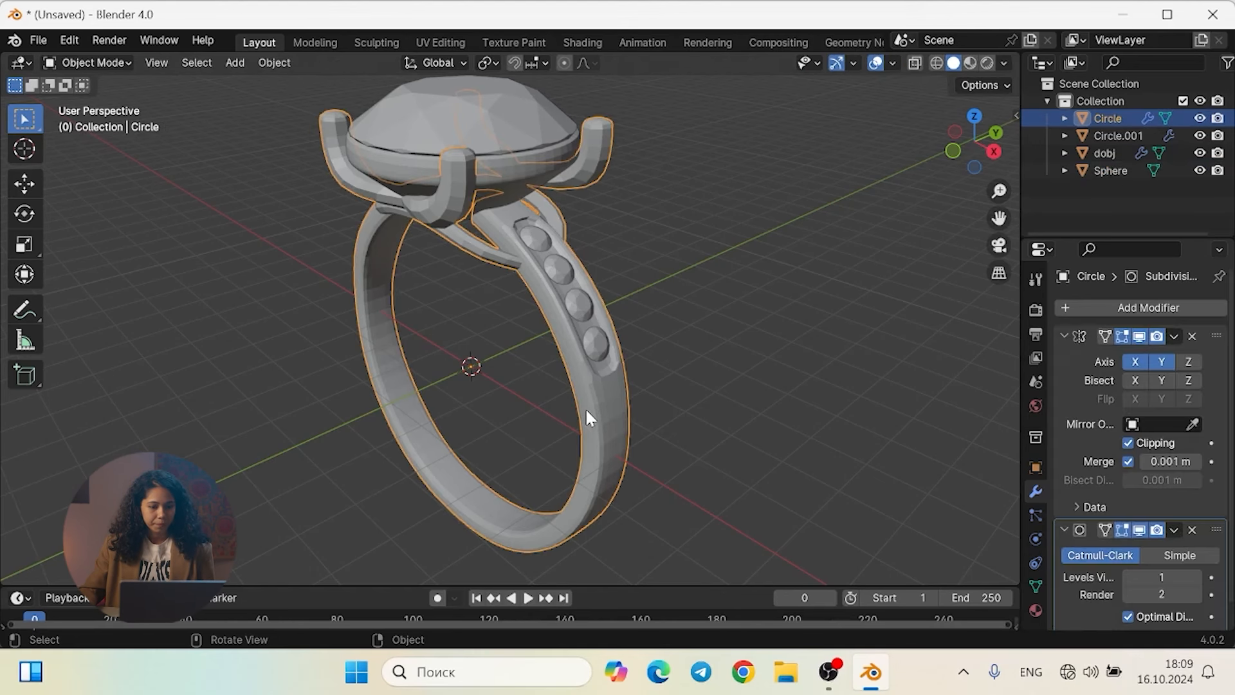
{"action": "key", "text": "Tab"}
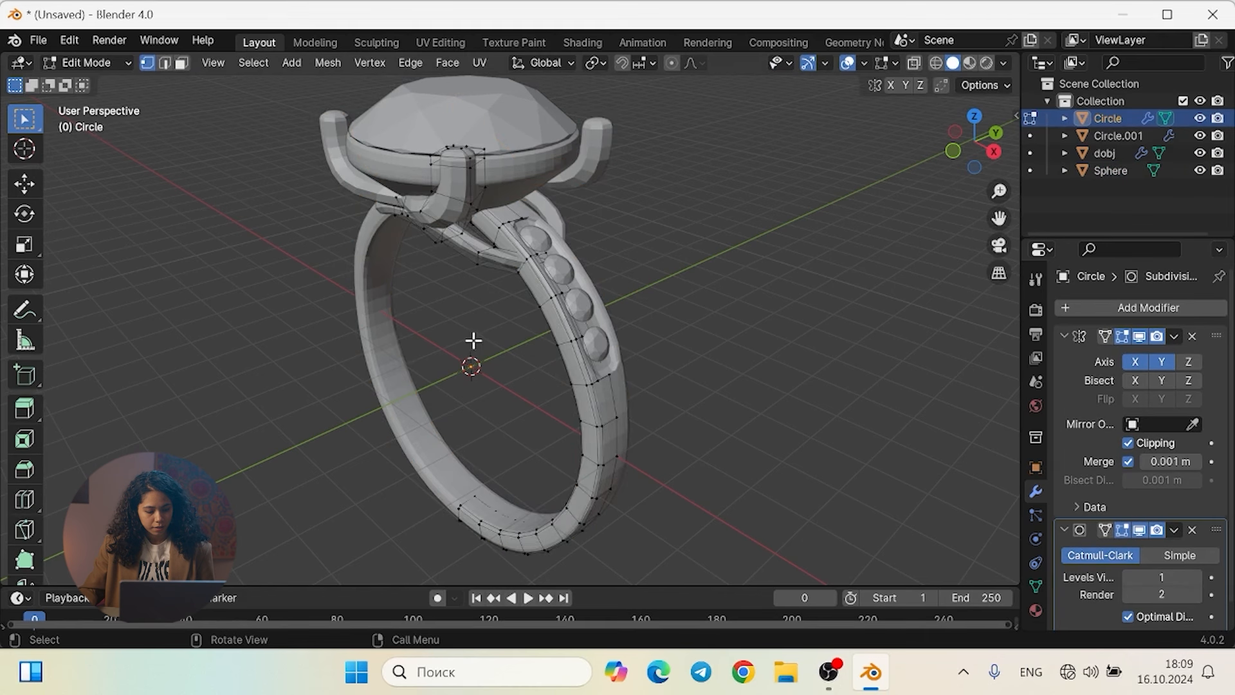
{"action": "scroll", "coordinate": [450, 344], "scroll_direction": "up", "scroll_amount": 2}
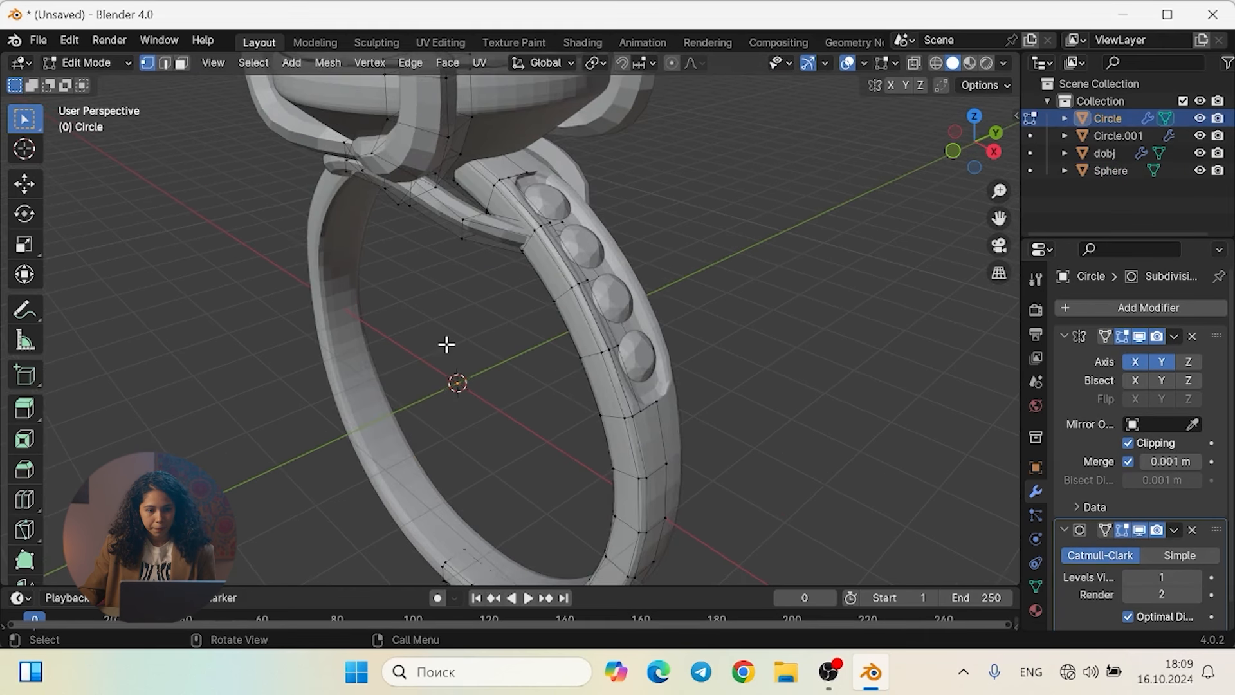
{"action": "key", "text": "shift+a"}
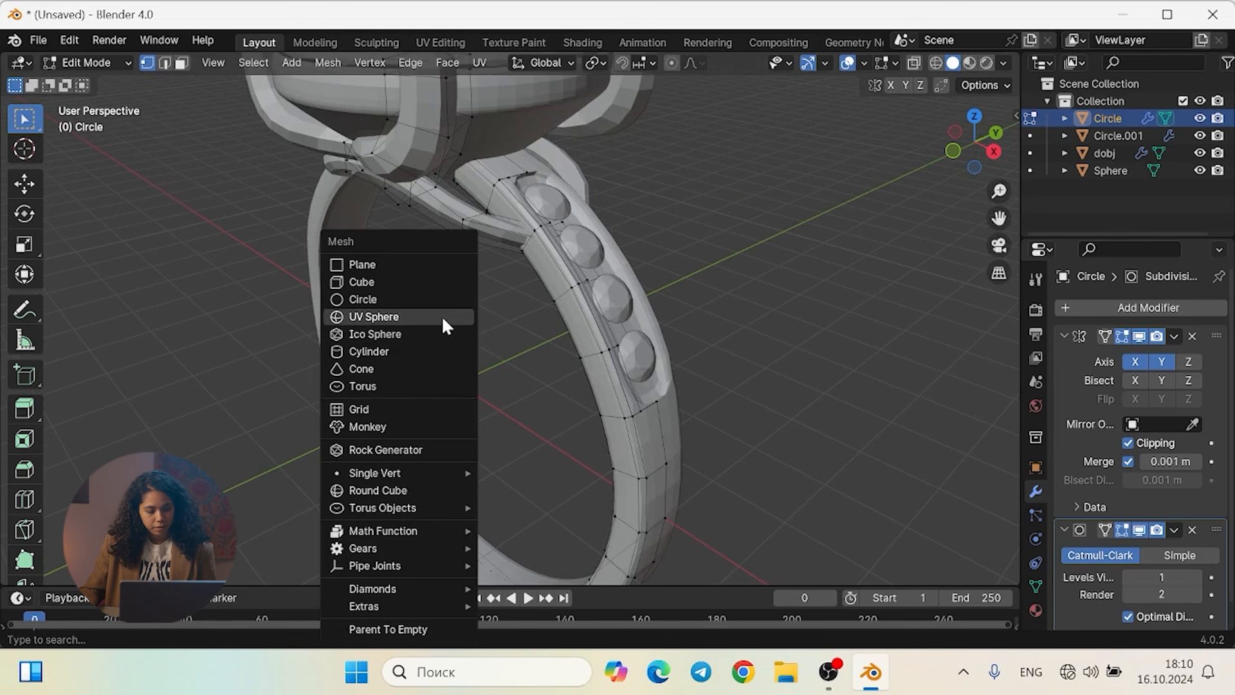
{"action": "left_click", "coordinate": [441, 316]}
Scale the new UV sphere down to a small bead and view the ring from the front
{"action": "middle_click_drag", "start_coordinate": [459, 349], "coordinate": [522, 370]}
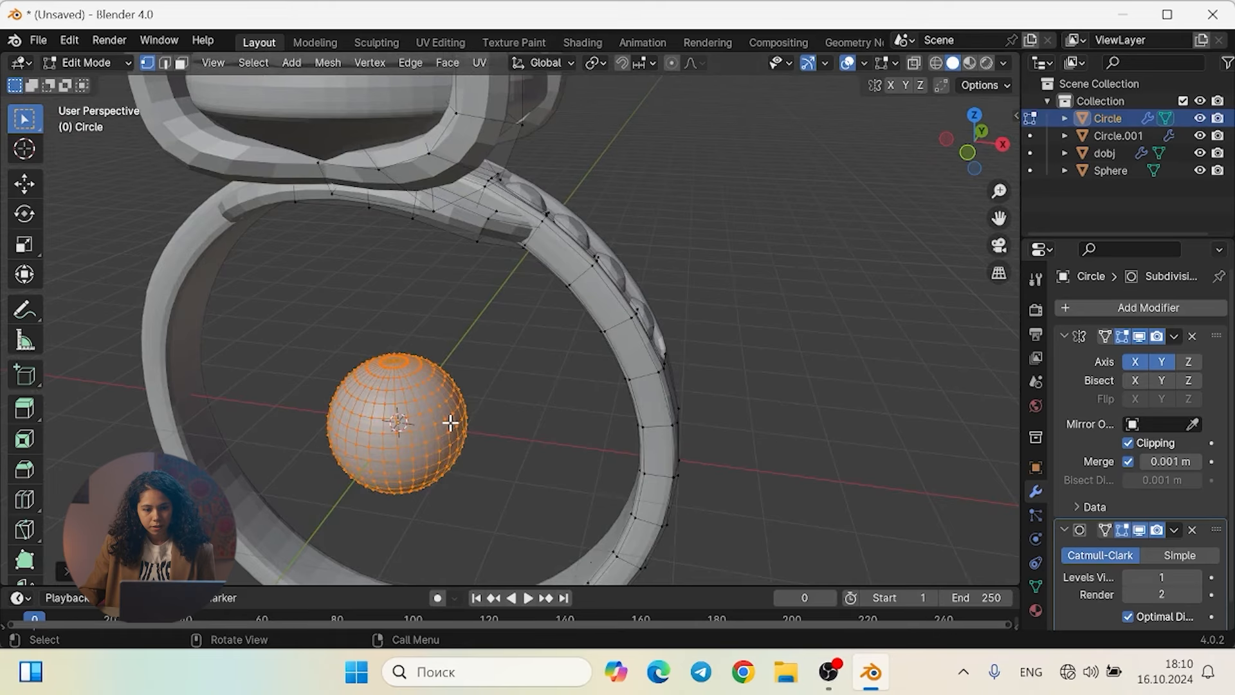
{"action": "scroll", "coordinate": [451, 421], "scroll_direction": "up", "scroll_amount": 1}
{"action": "key", "text": "s"}
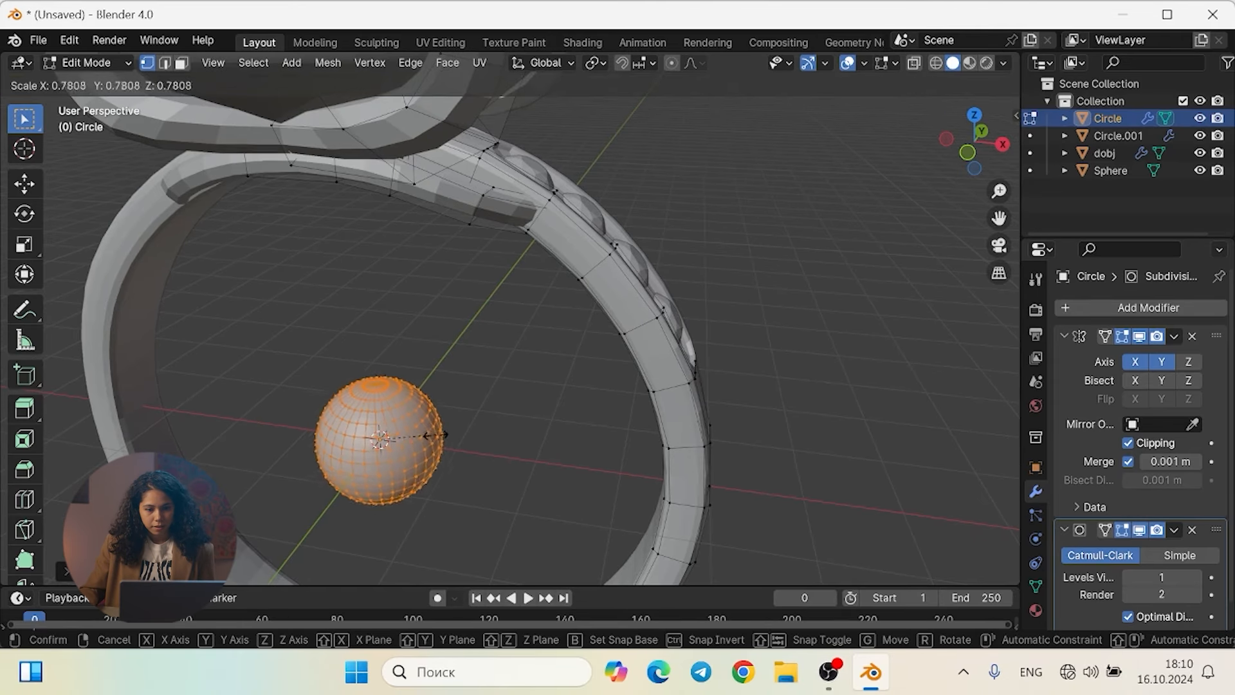
{"action": "left_click", "coordinate": [381, 442]}
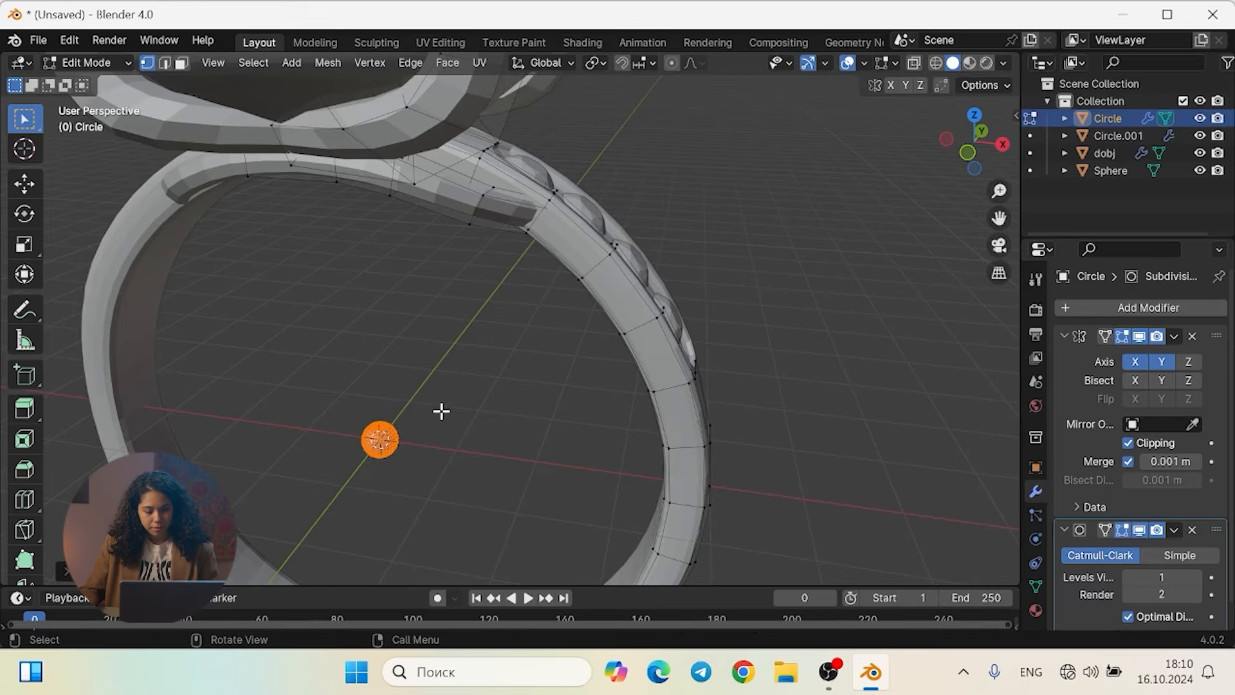
{"action": "middle_click_drag", "start_coordinate": [454, 411], "coordinate": [412, 417], "text": "alt"}
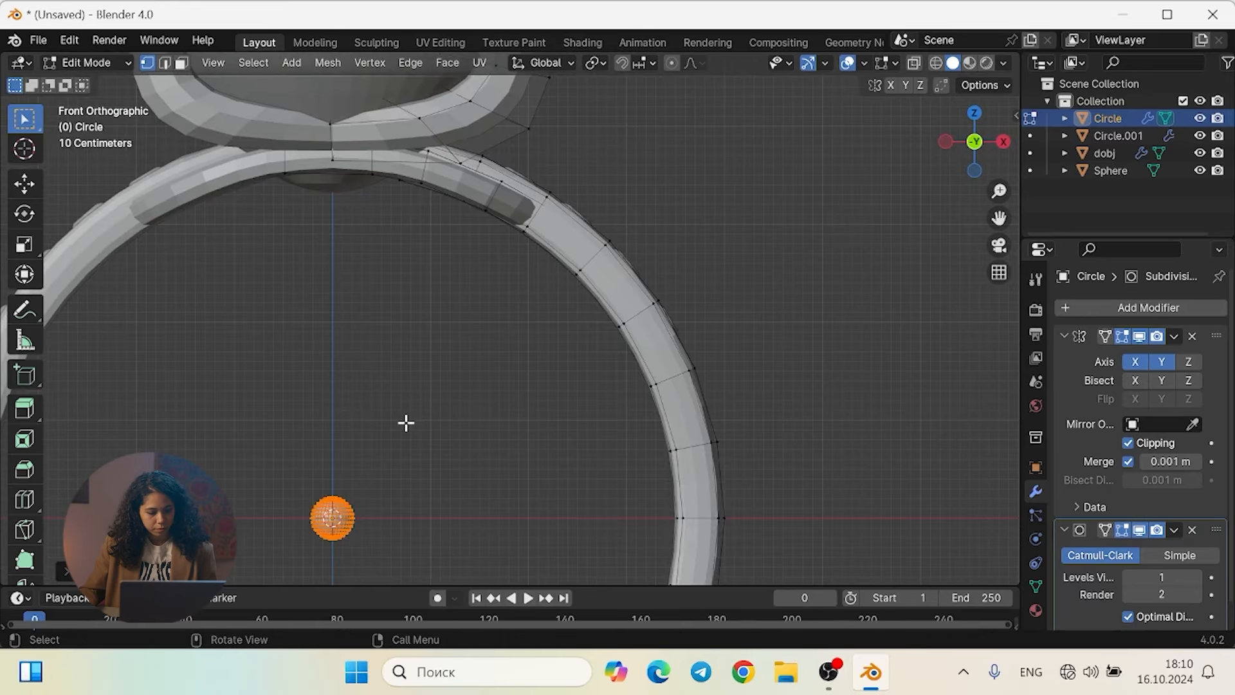
{"action": "key", "text": "e"}
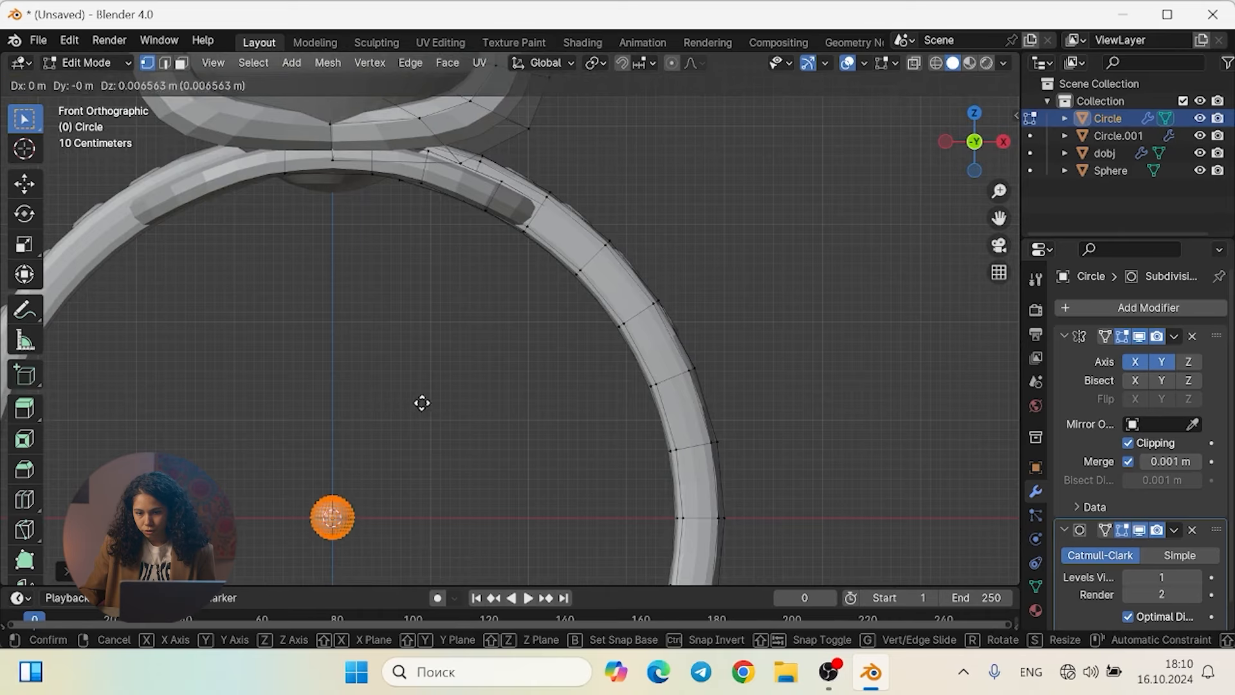
{"action": "key", "text": "Escape"}
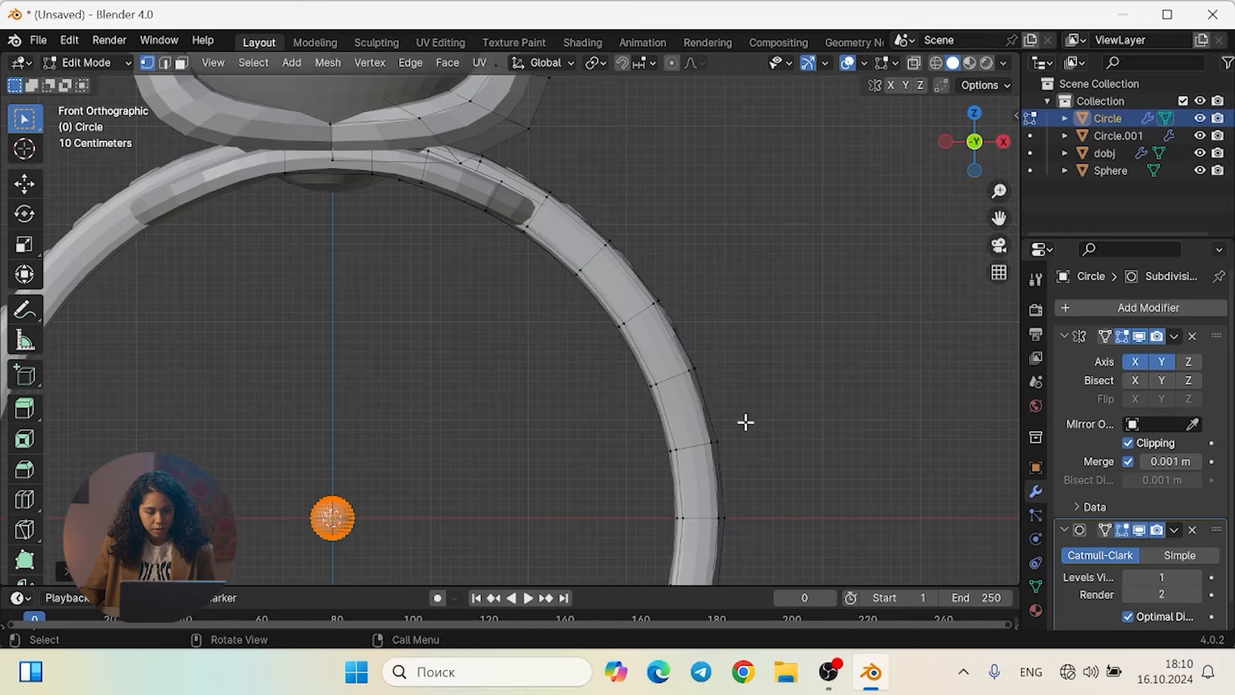
{"action": "left_click", "coordinate": [1128, 443]}
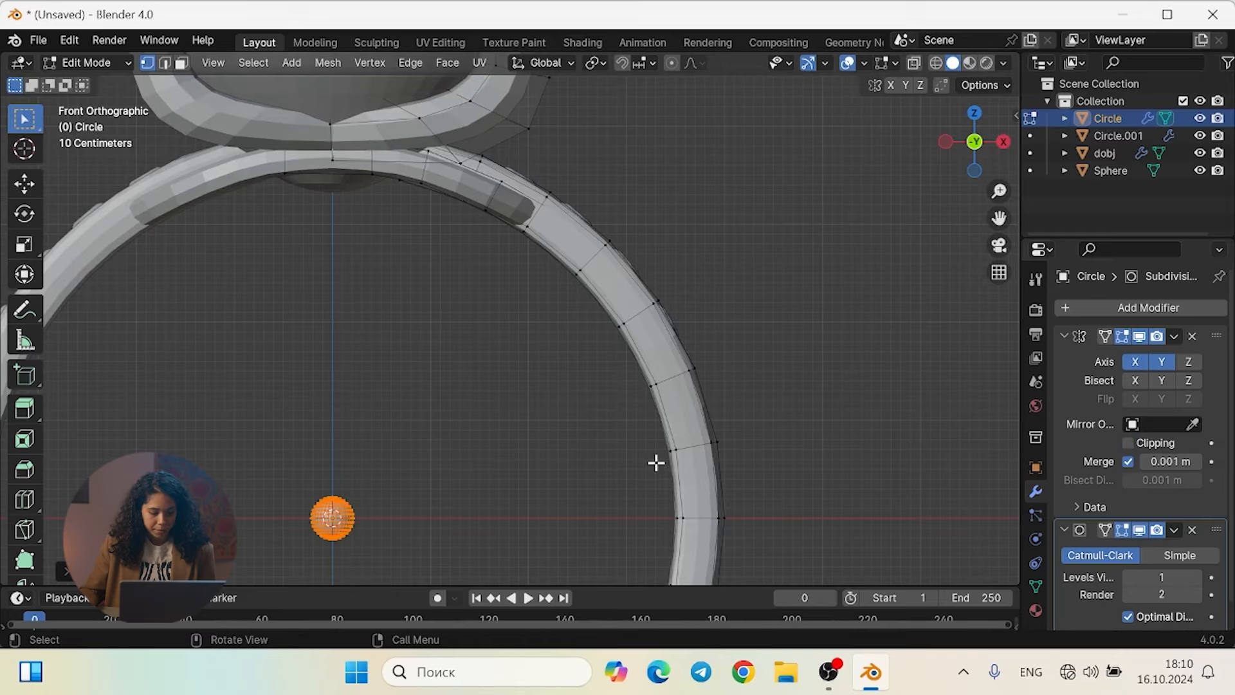
With X-ray display on, move the small sphere from the ring's centre up onto the band beside the gems
{"action": "key", "text": "alt+z"}
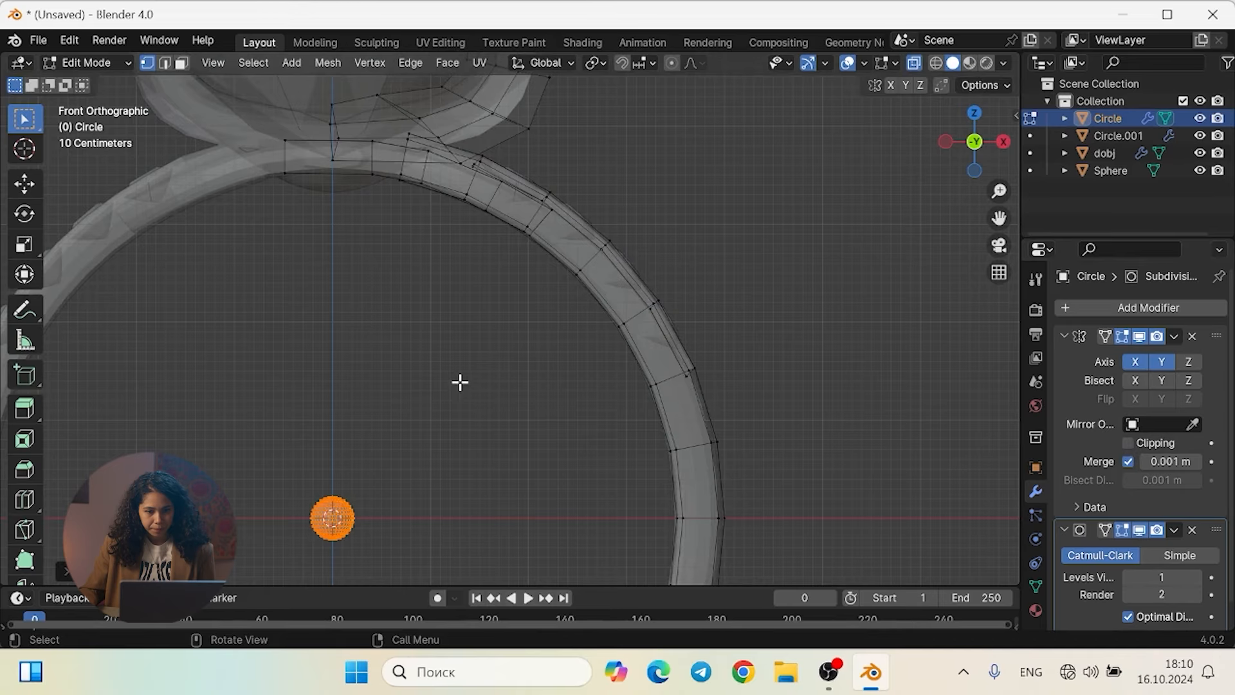
{"action": "scroll", "coordinate": [461, 381], "scroll_direction": "up", "scroll_amount": 2}
{"action": "scroll", "coordinate": [462, 381], "scroll_direction": "down", "scroll_amount": 2}
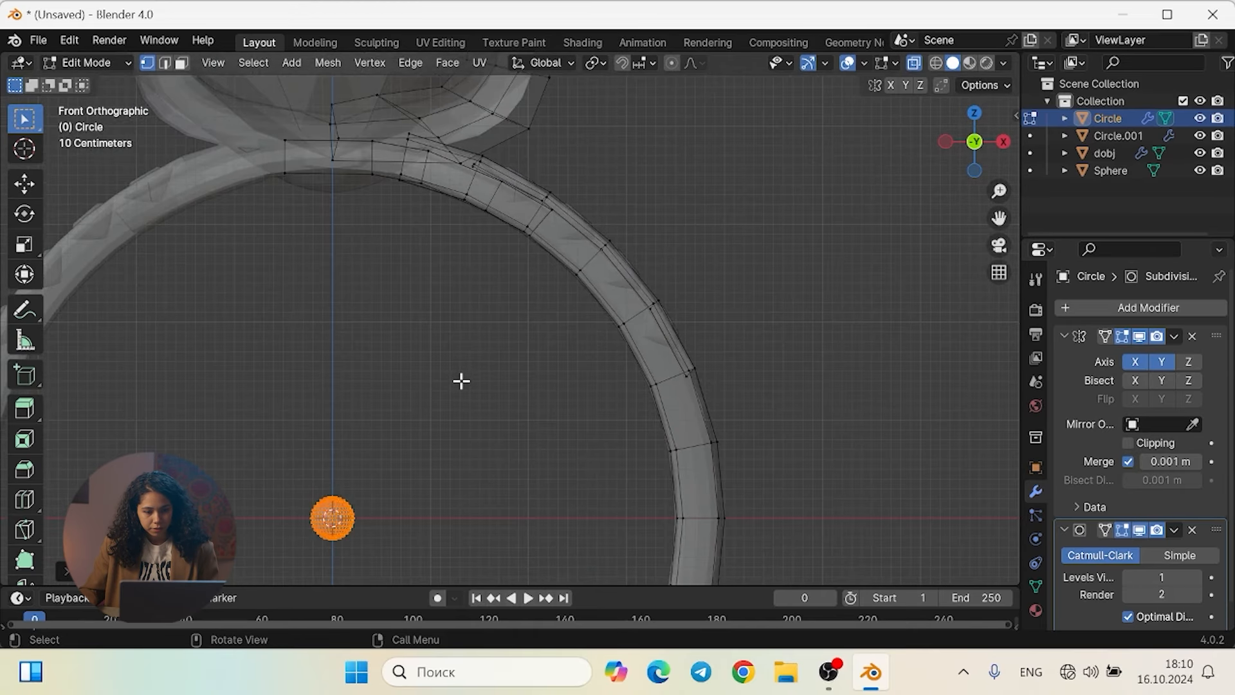
{"action": "middle_click_drag", "start_coordinate": [461, 381], "coordinate": [464, 316], "text": "shift"}
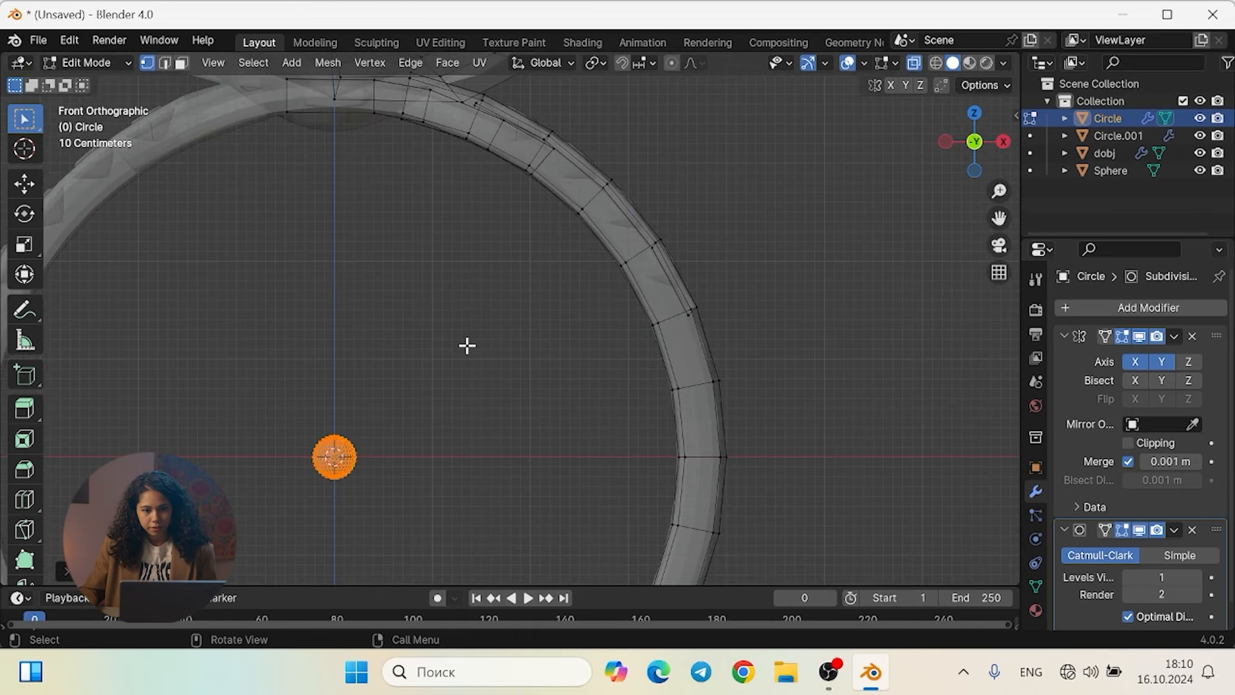
{"action": "key", "text": "g"}
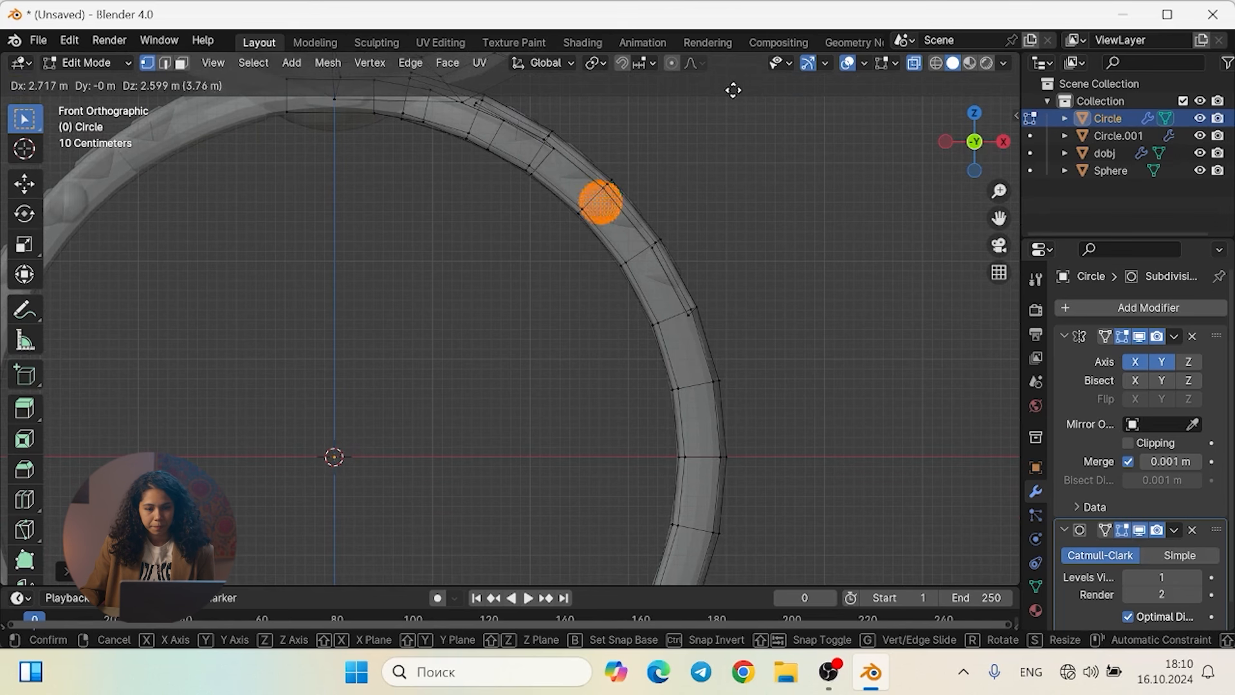
{"action": "left_click", "coordinate": [659, 574]}
{"action": "key", "text": "ctrl+v"}
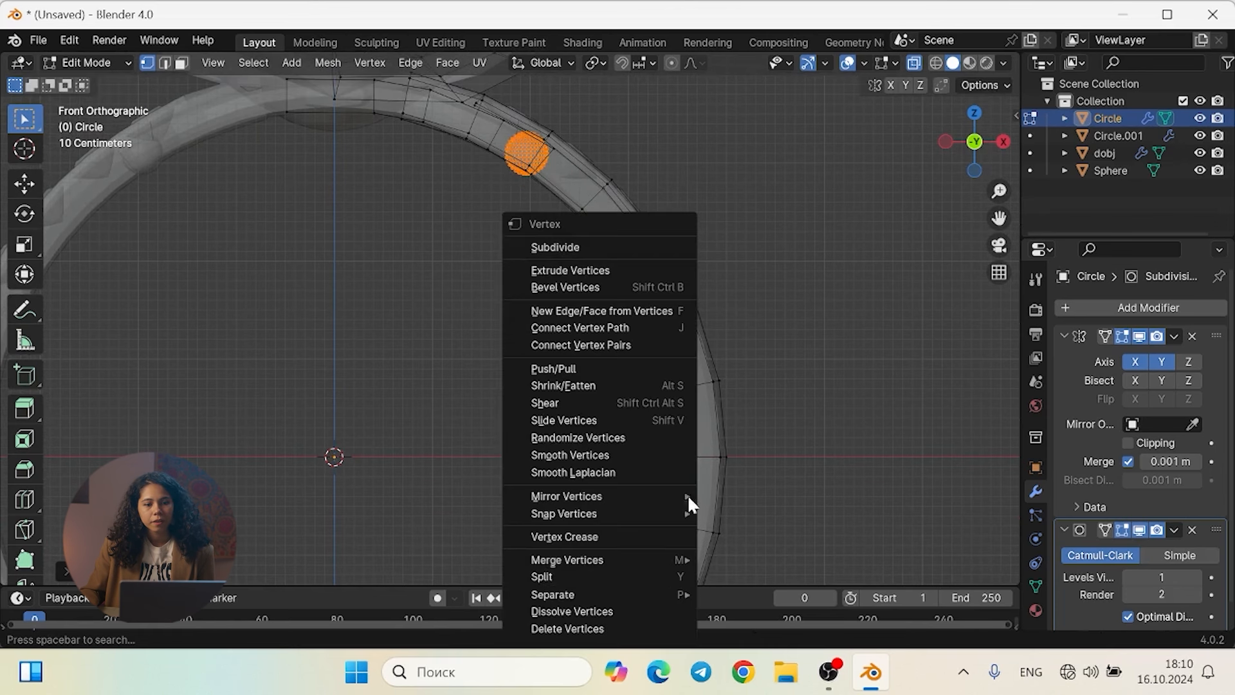
Scale the sphere on the band down to roughly two thirds of its size
{"action": "scroll", "coordinate": [605, 180], "scroll_direction": "up", "scroll_amount": 8}
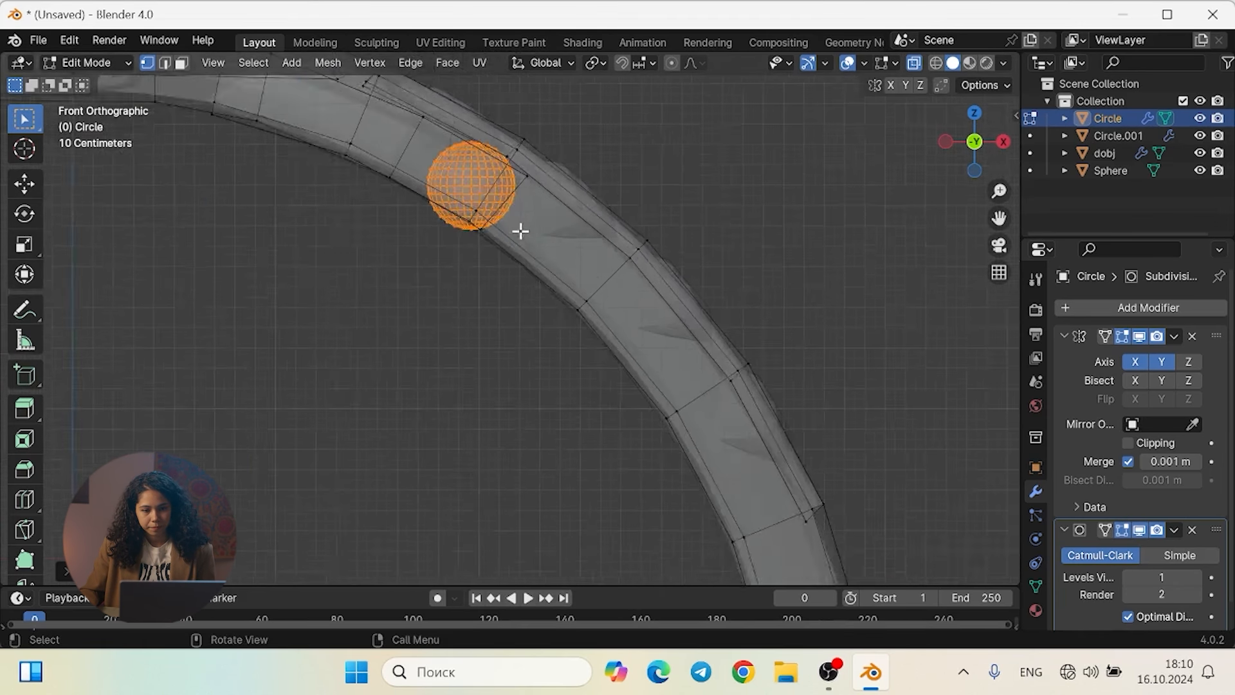
{"action": "middle_click_drag", "start_coordinate": [582, 283], "coordinate": [560, 325], "text": "shift"}
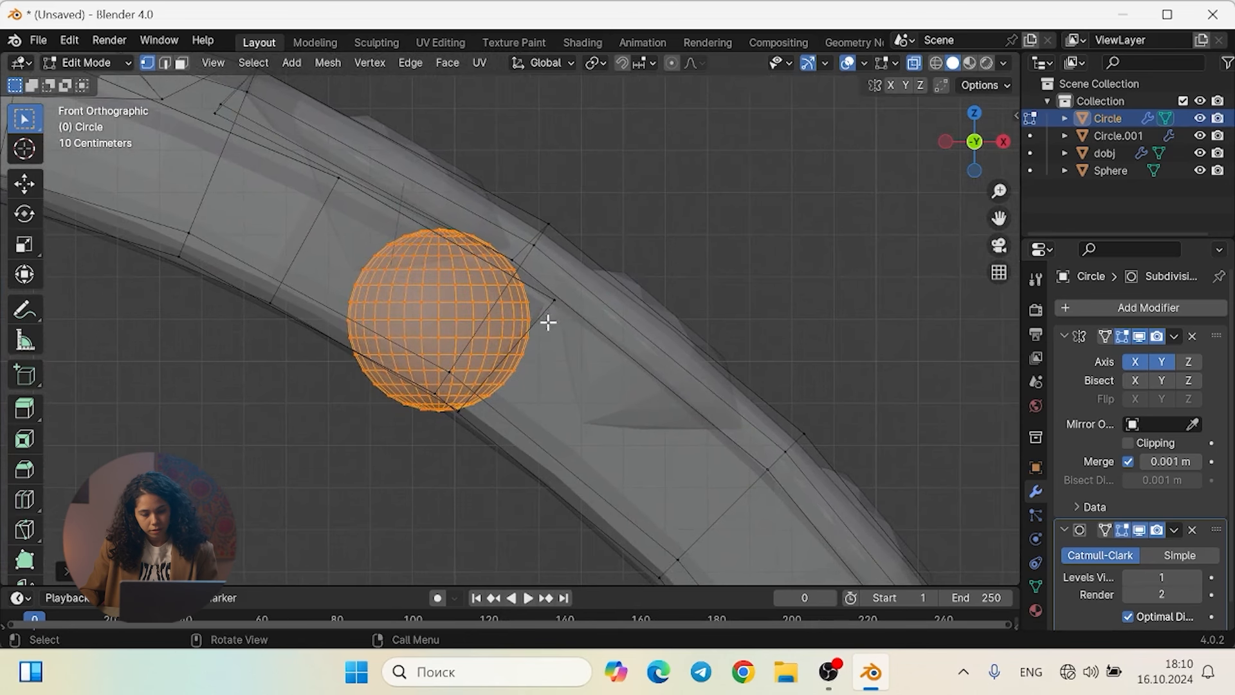
{"action": "key", "text": "s"}
{"action": "left_click", "coordinate": [513, 309]}
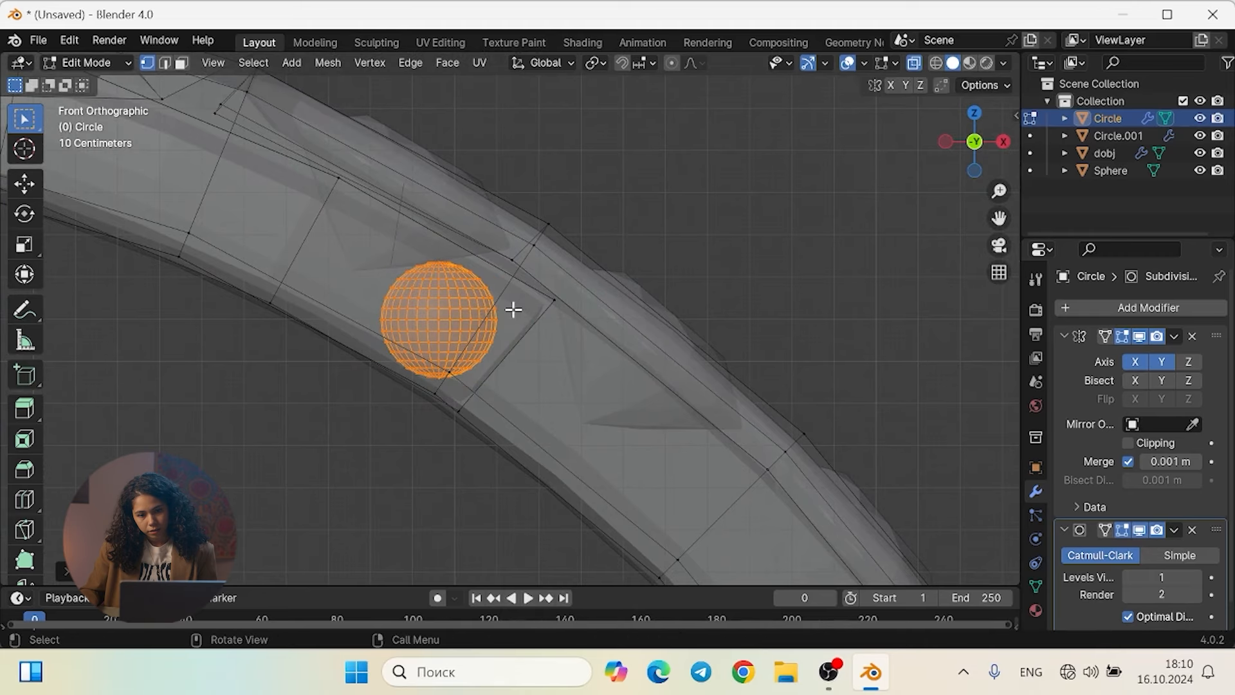
Move the small sphere about 0.2 m to the band's outer edge and rotate it to follow the band's slope
{"action": "key", "text": "g"}
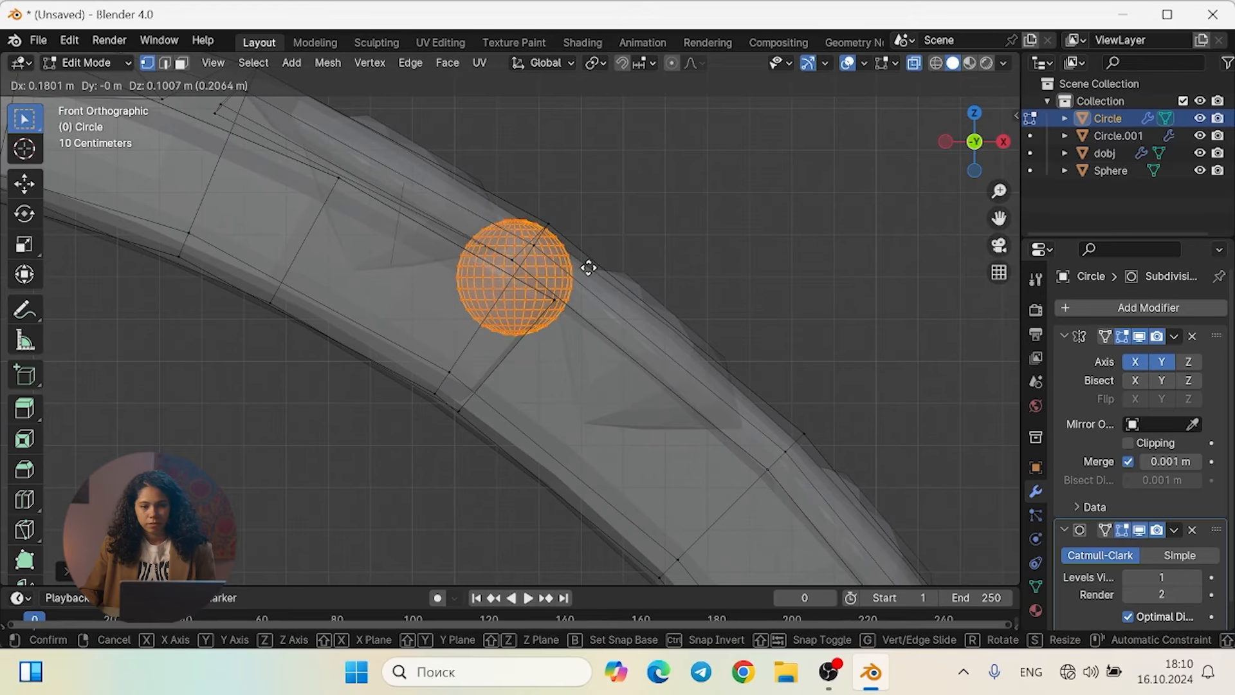
{"action": "left_click", "coordinate": [588, 268]}
{"action": "key", "text": "r"}
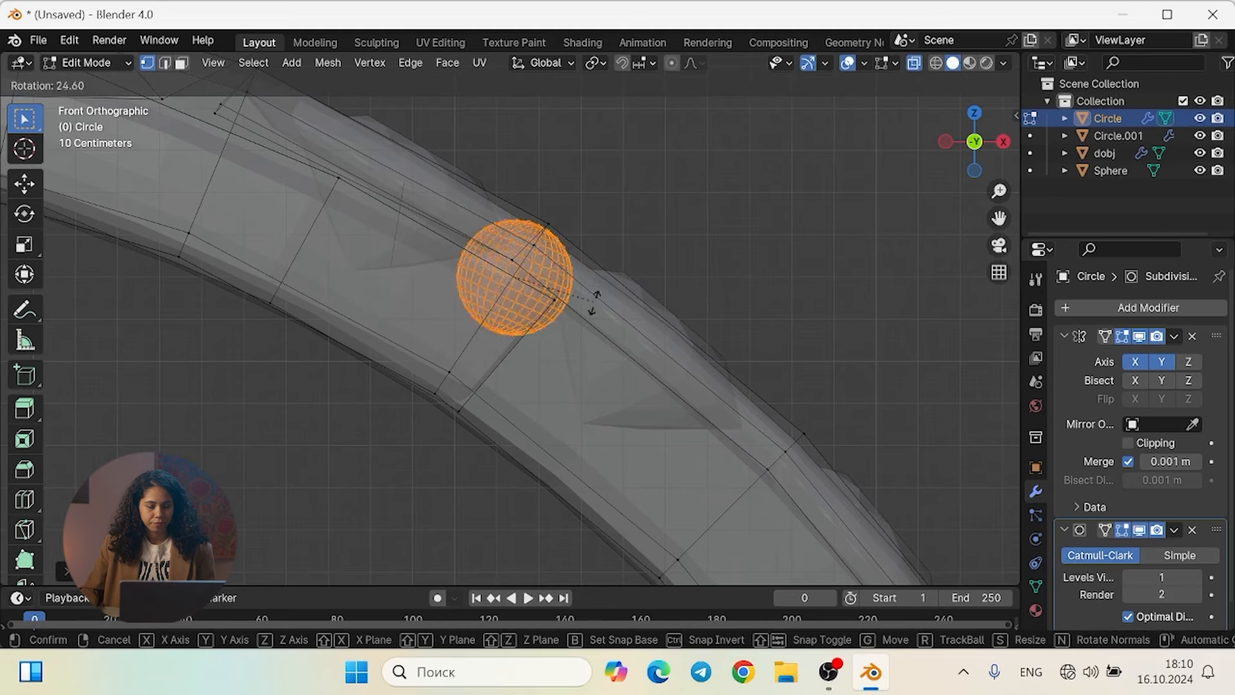
{"action": "left_click", "coordinate": [587, 314]}
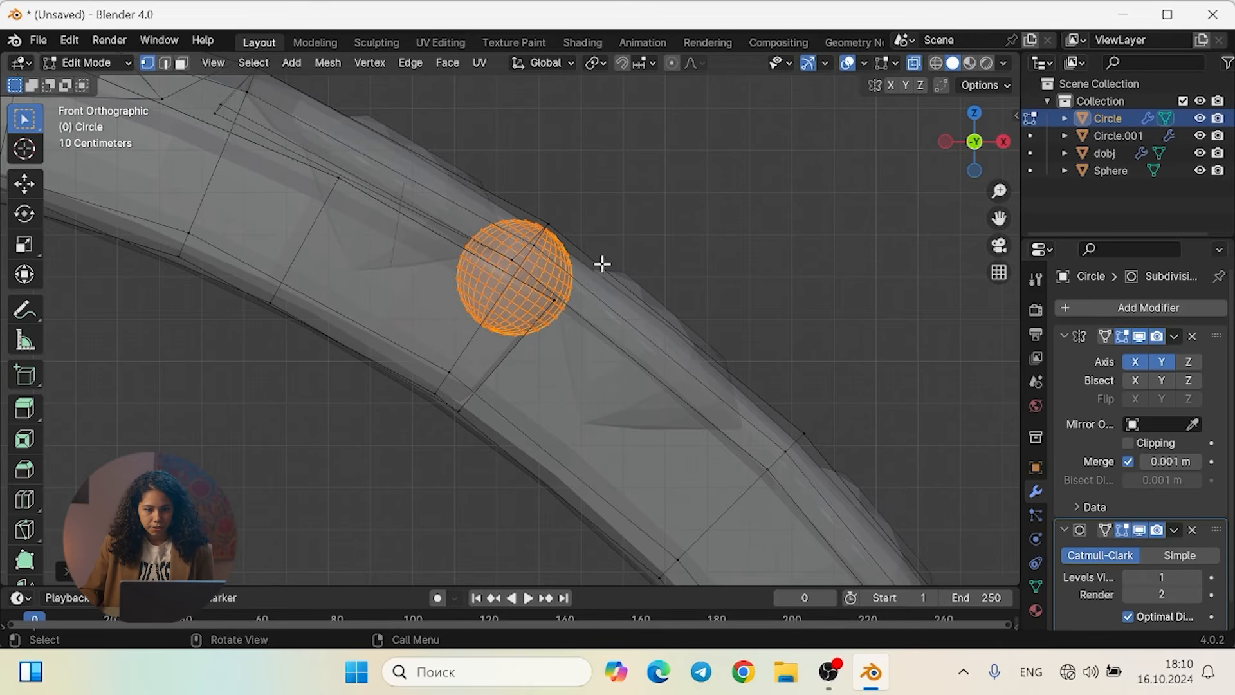
From the right view, offset the sphere about 0.2 m along negative Y from the band's centre line, beside the gems
{"action": "key", "text": "KP_3"}
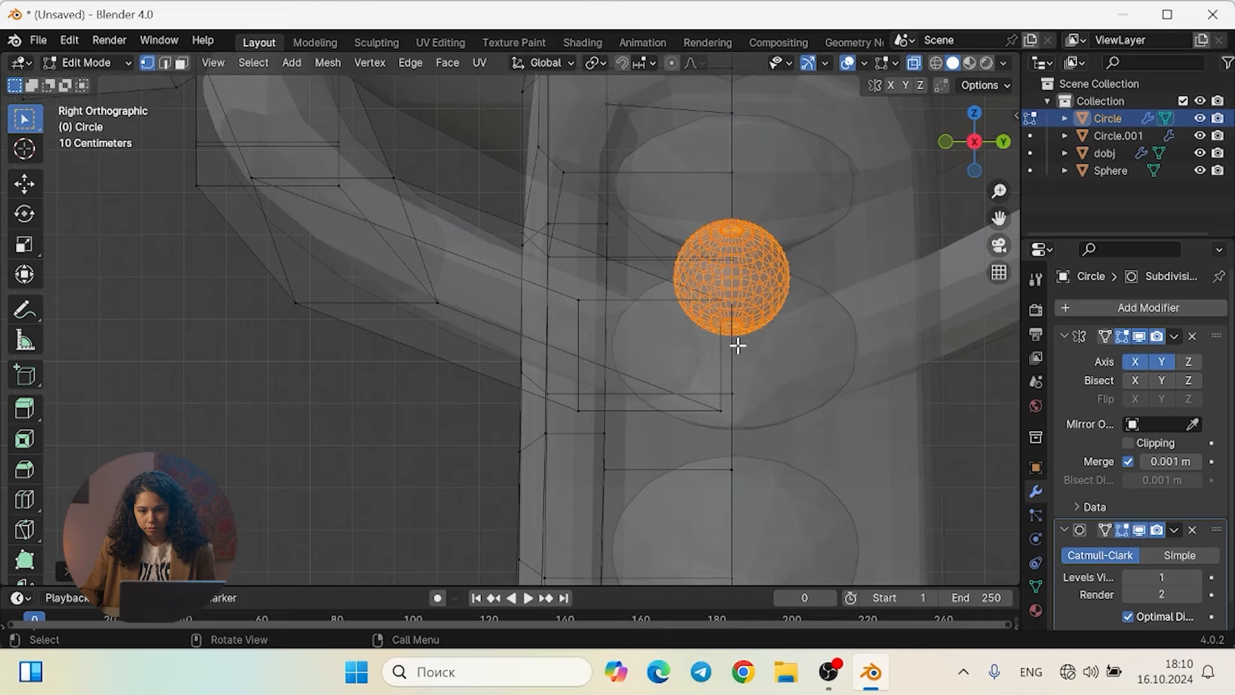
{"action": "key", "text": "g"}
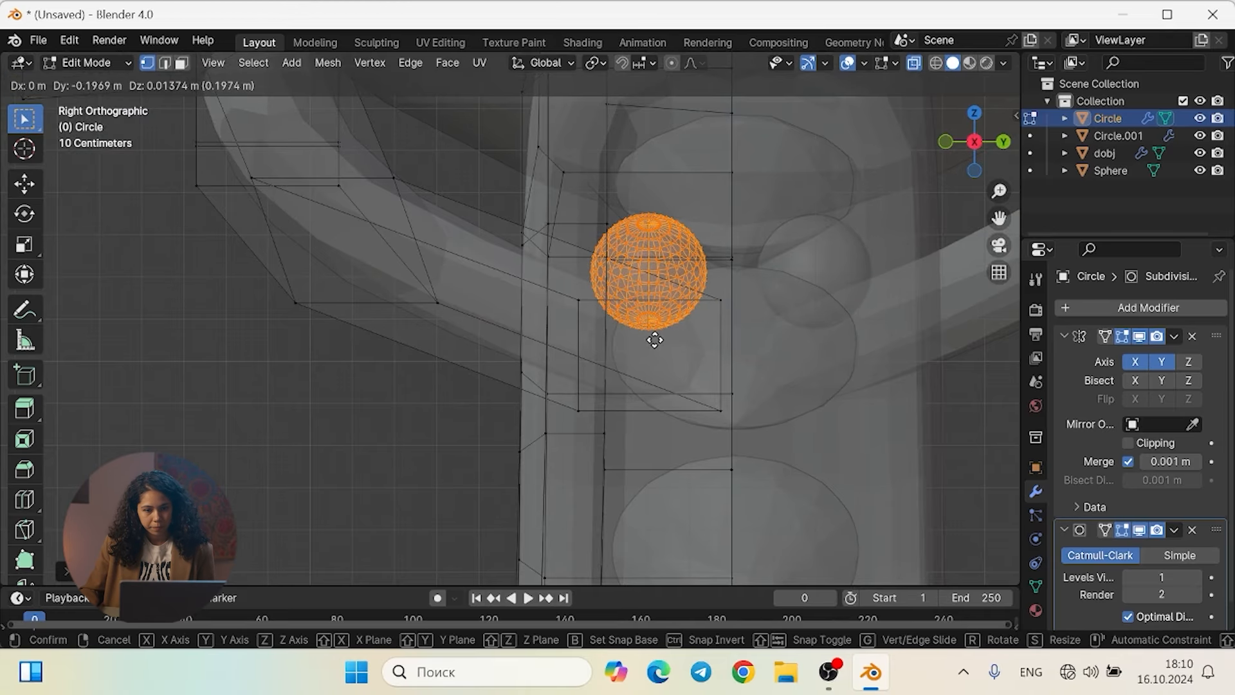
{"action": "left_click", "coordinate": [654, 341]}
Select the sphere's inner half by growing the selection from its inner pole vertex
{"action": "key", "text": "KP_1"}
{"action": "middle_click_drag", "start_coordinate": [550, 342], "coordinate": [350, 375]}
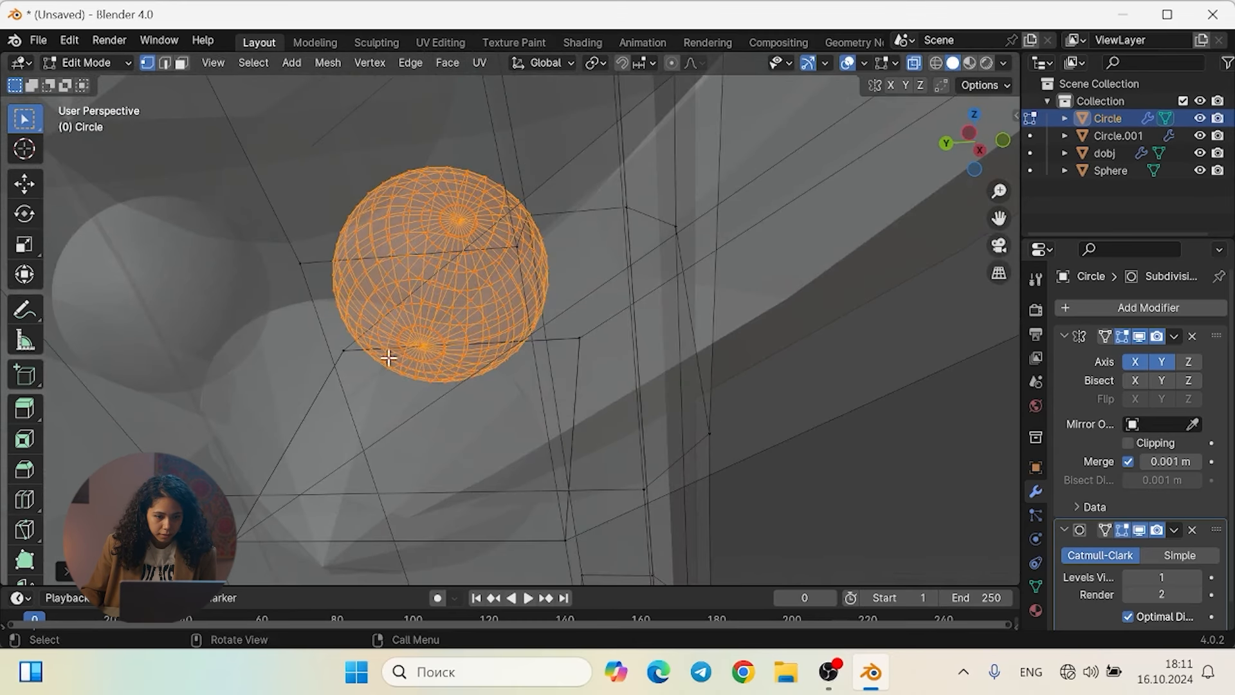
{"action": "key", "text": "alt+a"}
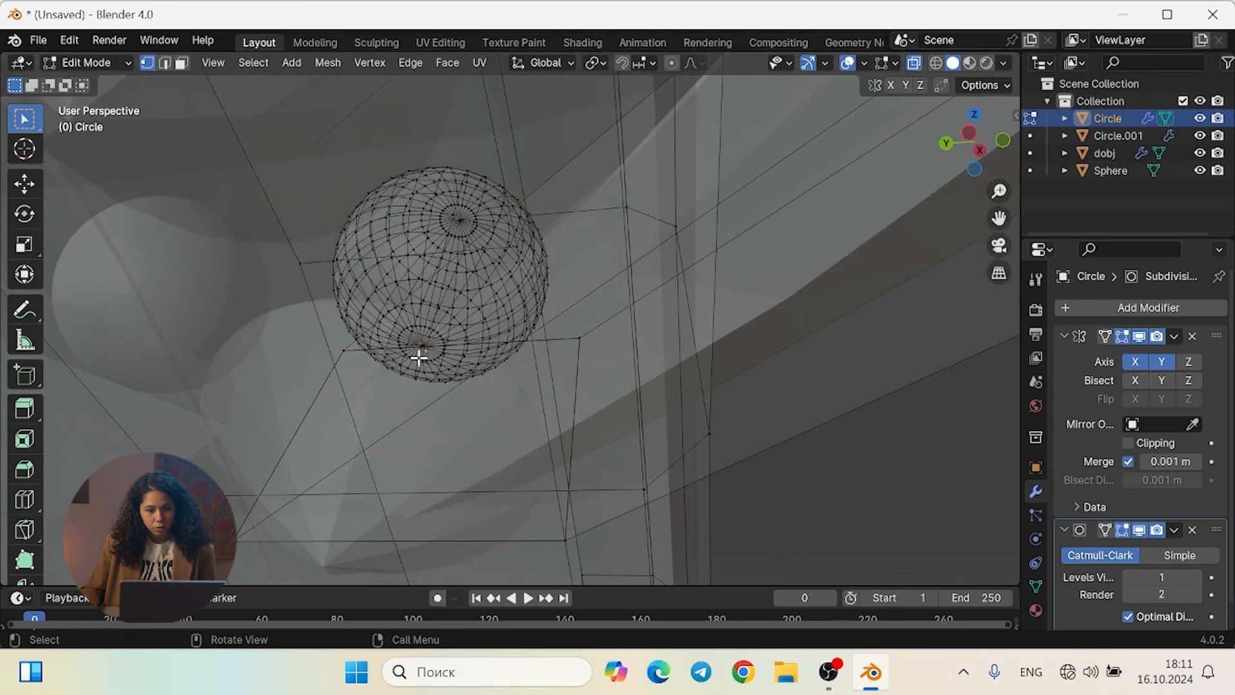
{"action": "scroll", "coordinate": [419, 358], "scroll_direction": "up", "scroll_amount": 5}
{"action": "left_click", "coordinate": [242, 404]}
{"action": "middle_click_drag", "start_coordinate": [268, 433], "coordinate": [426, 374]}
{"action": "scroll", "coordinate": [426, 368], "scroll_direction": "down", "scroll_amount": 4}
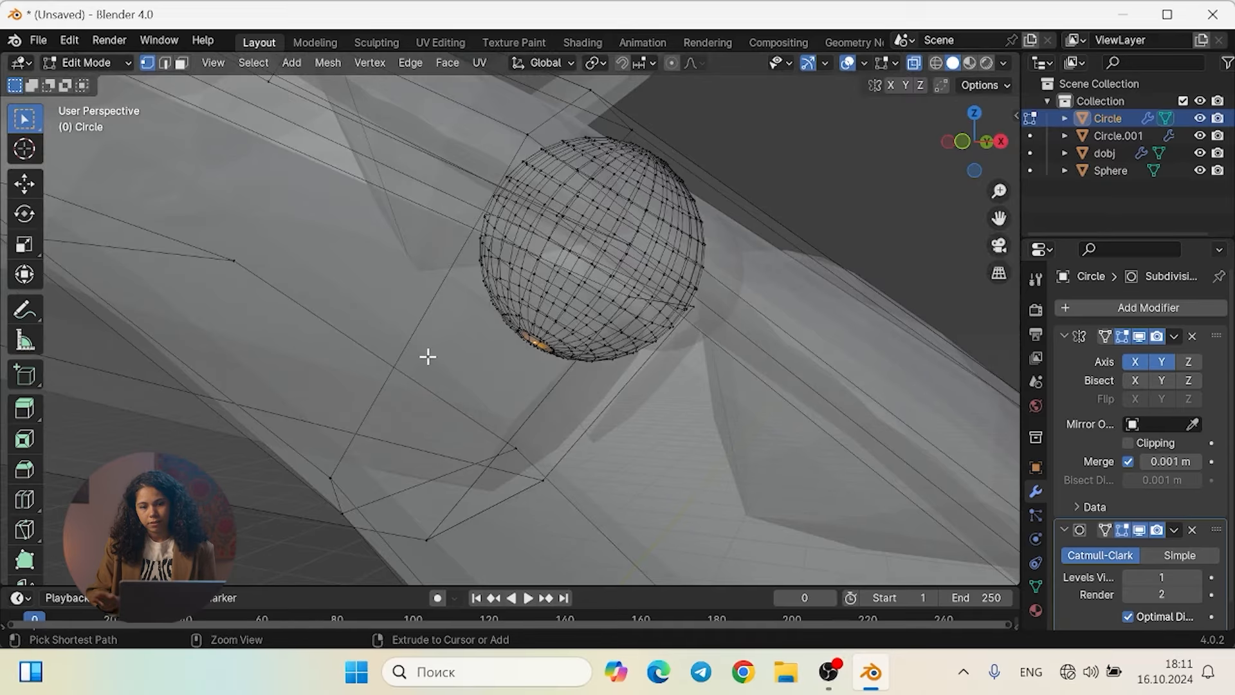
{"action": "key", "text": "ctrl+KP_Add"}
{"action": "key", "text": "ctrl+KP_Add"}
{"action": "key", "text": "ctrl+KP_Add"}
{"action": "key", "text": "ctrl+KP_Add"}
{"action": "key", "text": "ctrl+KP_Add"}
{"action": "key", "text": "ctrl+KP_Add"}
{"action": "key", "text": "ctrl+KP_Add"}
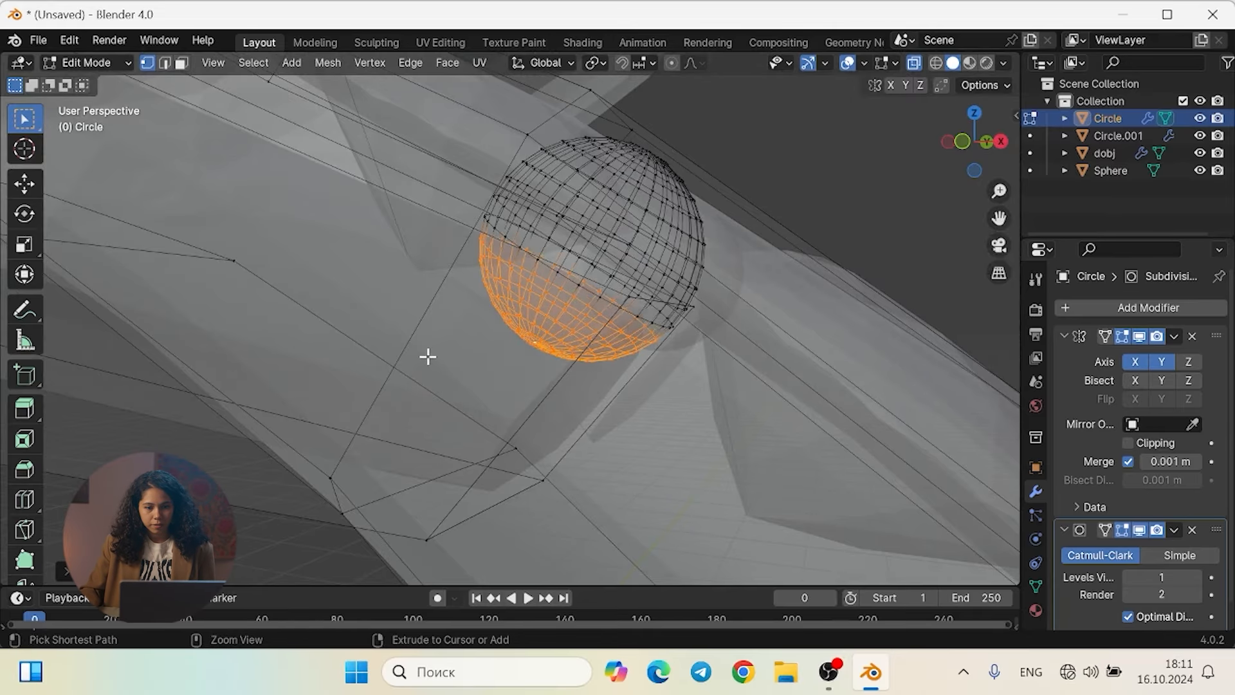
From the front view, extrude the selected half about 0.14 m into the band to form a capsule
{"action": "scroll", "coordinate": [429, 347], "scroll_direction": "down", "scroll_amount": 4}
{"action": "middle_click_drag", "start_coordinate": [430, 346], "coordinate": [337, 373], "text": "alt"}
{"action": "scroll", "coordinate": [430, 346], "scroll_direction": "down", "scroll_amount": 1}
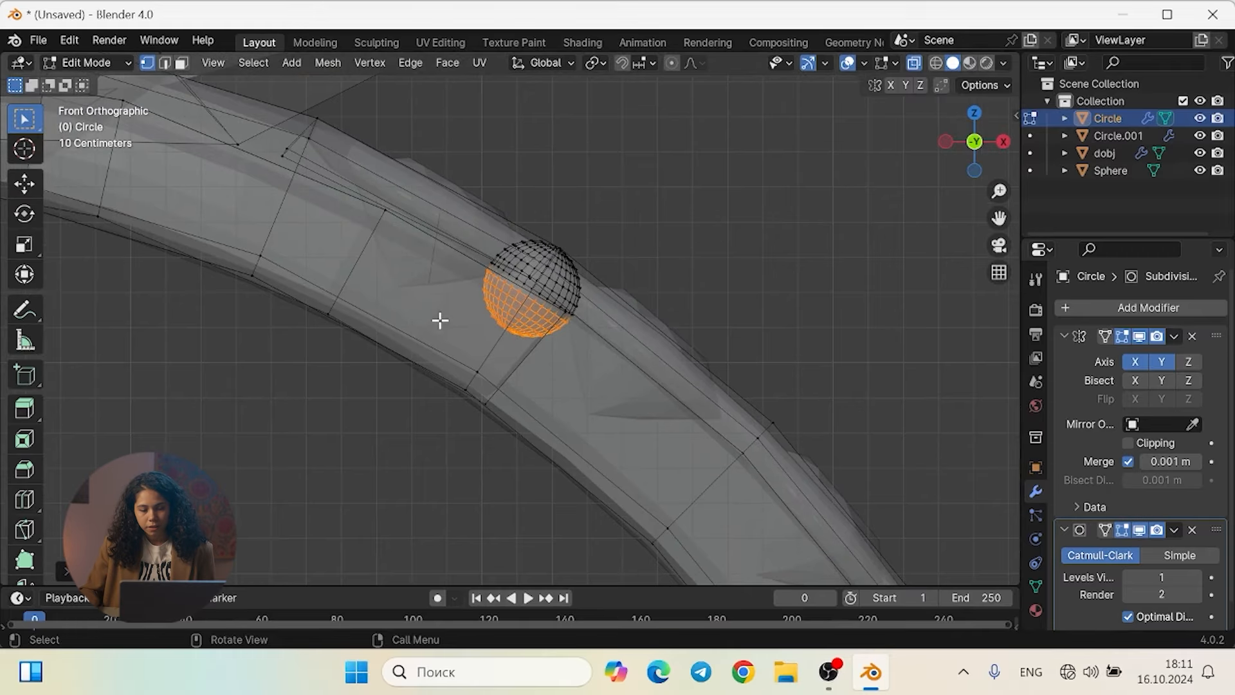
{"action": "key", "text": "e"}
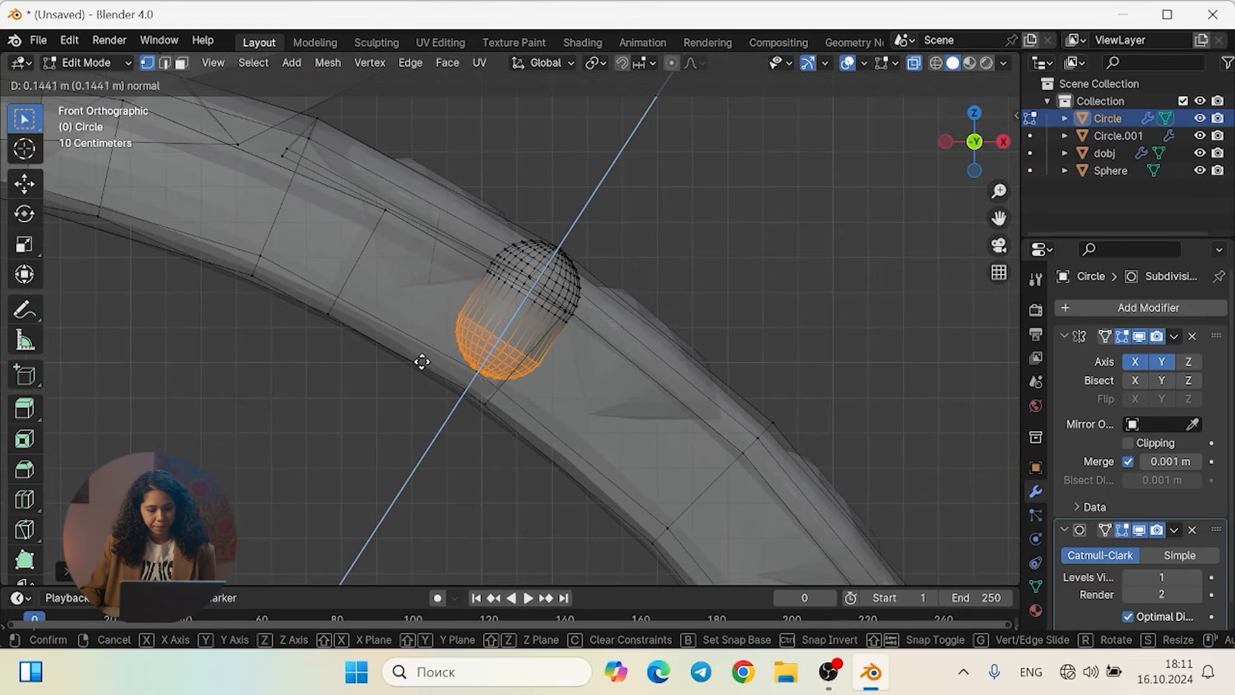
{"action": "left_click", "coordinate": [422, 363]}
Grow the selection to the whole capsule and scale it down slightly
{"action": "scroll", "coordinate": [550, 308], "scroll_direction": "up", "scroll_amount": 3}
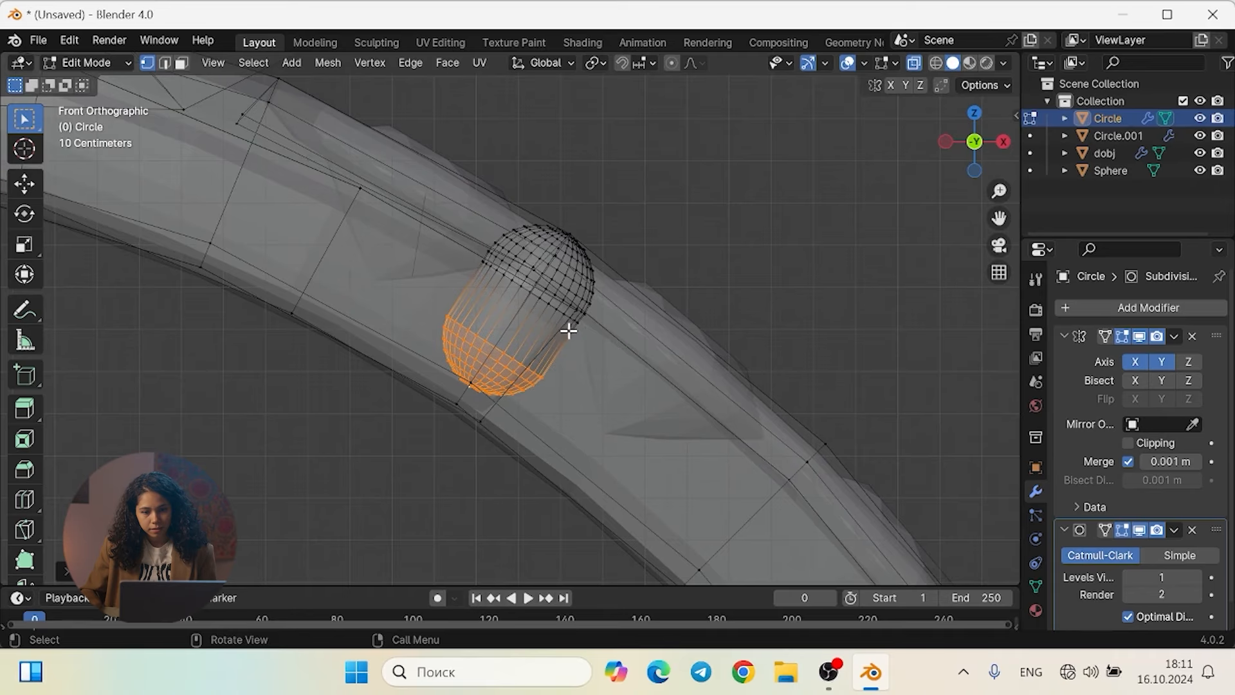
{"action": "key", "text": "ctrl+KP_Add"}
{"action": "key", "text": "ctrl+KP_Add"}
{"action": "key", "text": "ctrl+KP_Add"}
{"action": "key", "text": "ctrl+KP_Add"}
{"action": "key", "text": "ctrl+KP_Add"}
{"action": "key", "text": "ctrl+KP_Add"}
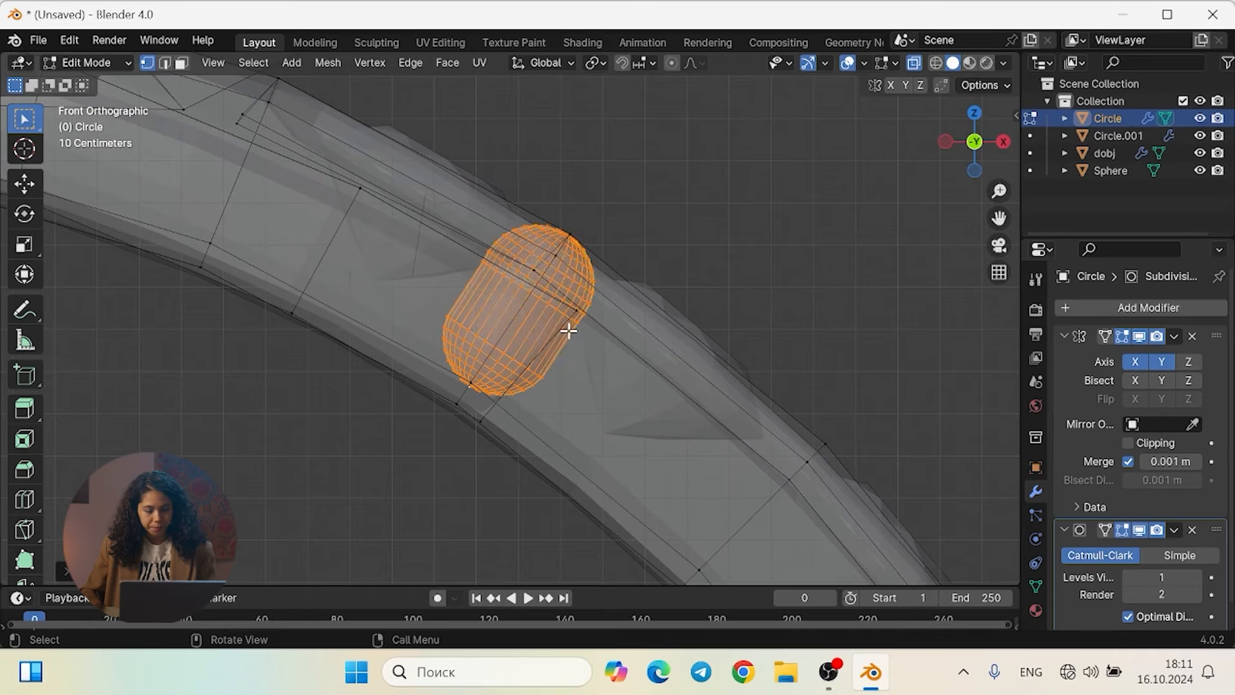
{"action": "key", "text": "s"}
{"action": "left_click", "coordinate": [562, 328]}
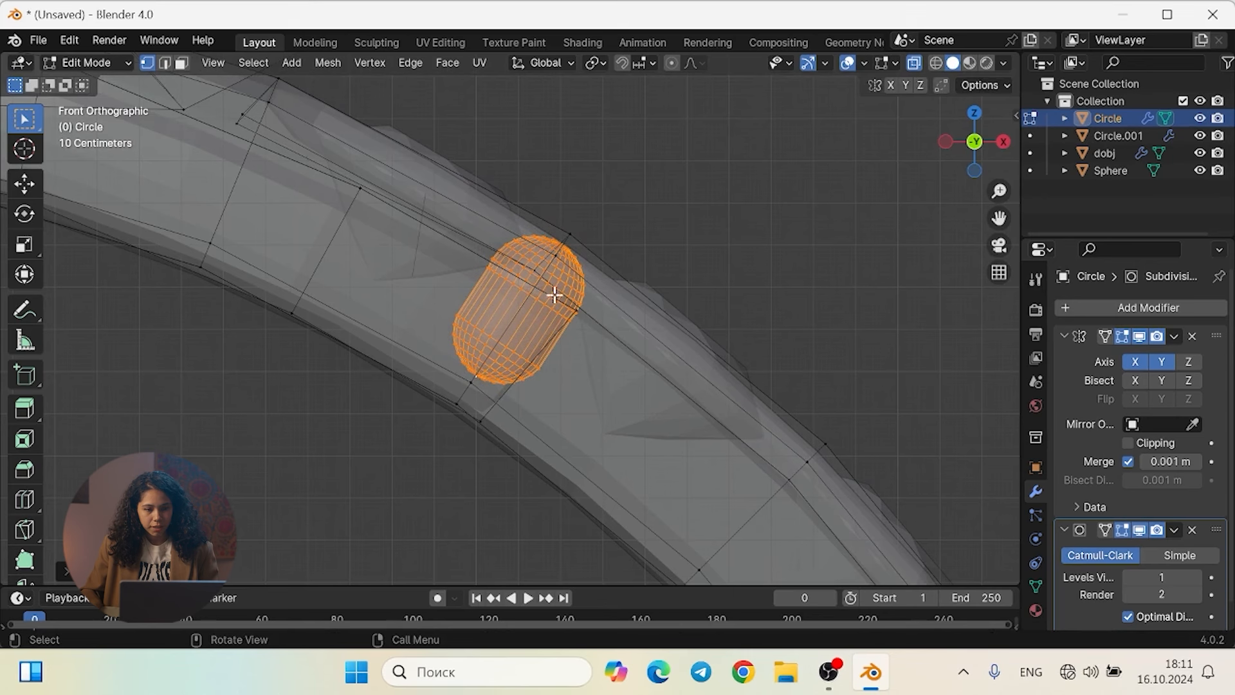
Duplicate the capsule about 0.7 m down the band to the next gap between gems and rotate it about 8° to match the curve
{"action": "middle_click_drag", "start_coordinate": [555, 295], "coordinate": [343, 269], "text": "shift"}
{"action": "middle_click_drag", "start_coordinate": [441, 365], "coordinate": [422, 317], "text": "shift"}
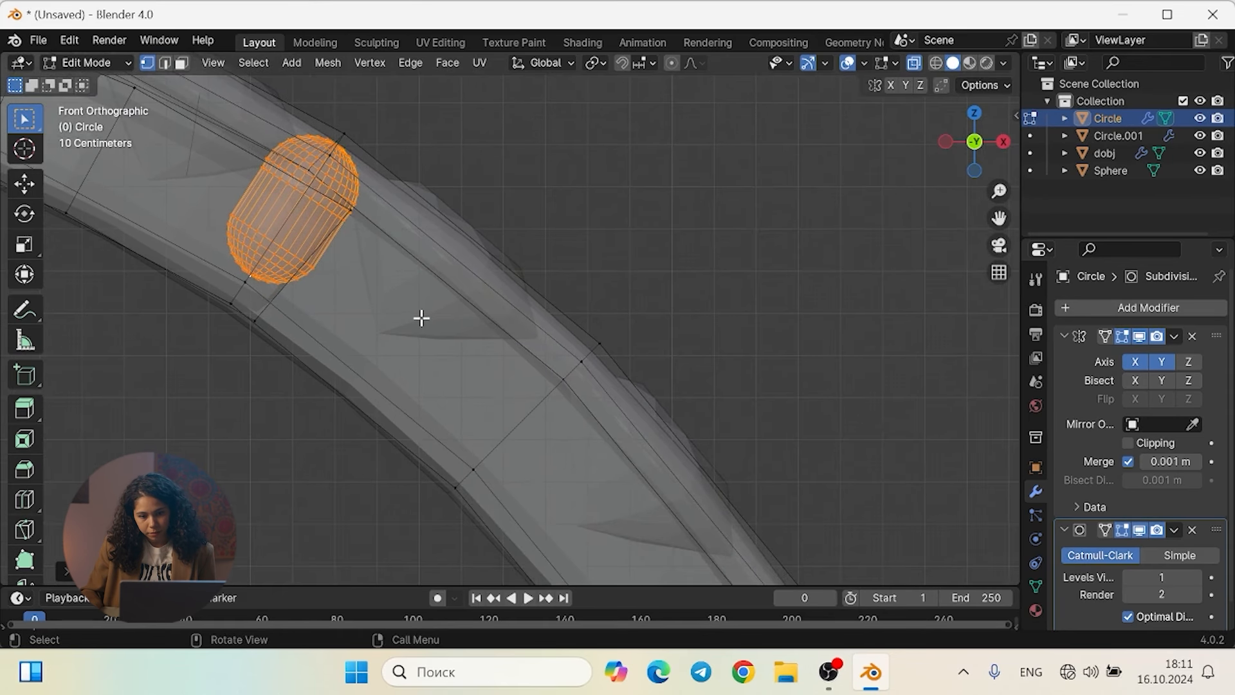
{"action": "key", "text": "shift+d"}
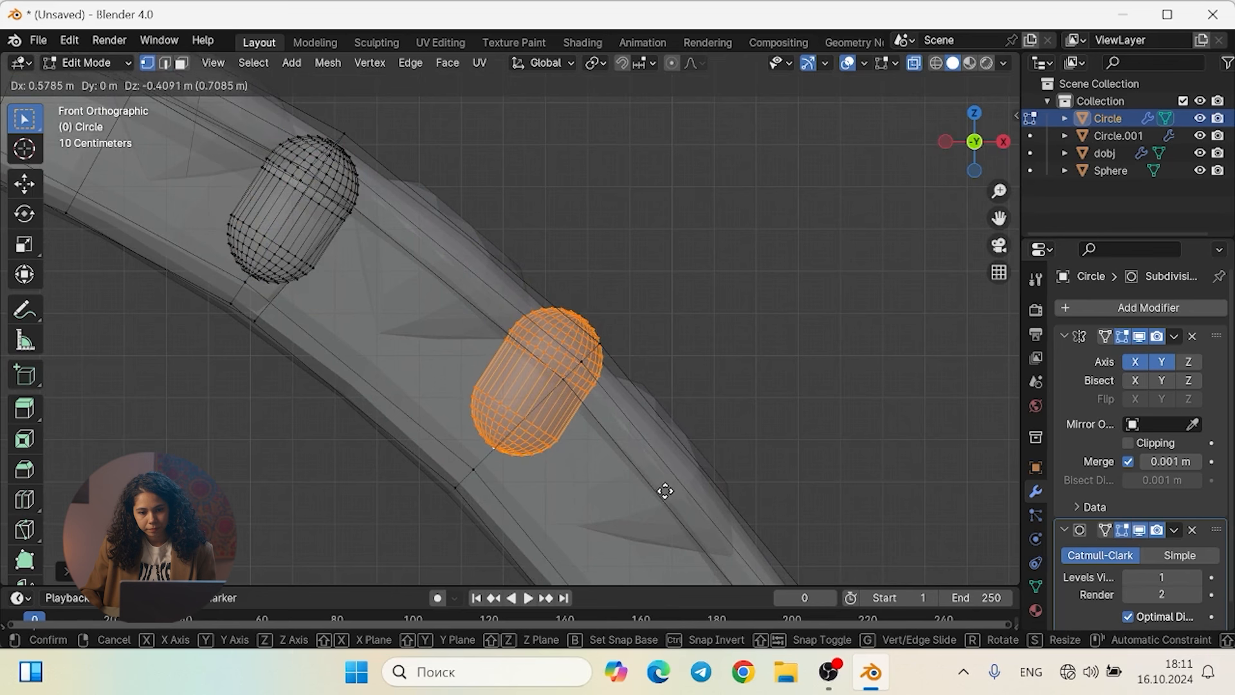
{"action": "left_click", "coordinate": [664, 490]}
{"action": "key", "text": "r"}
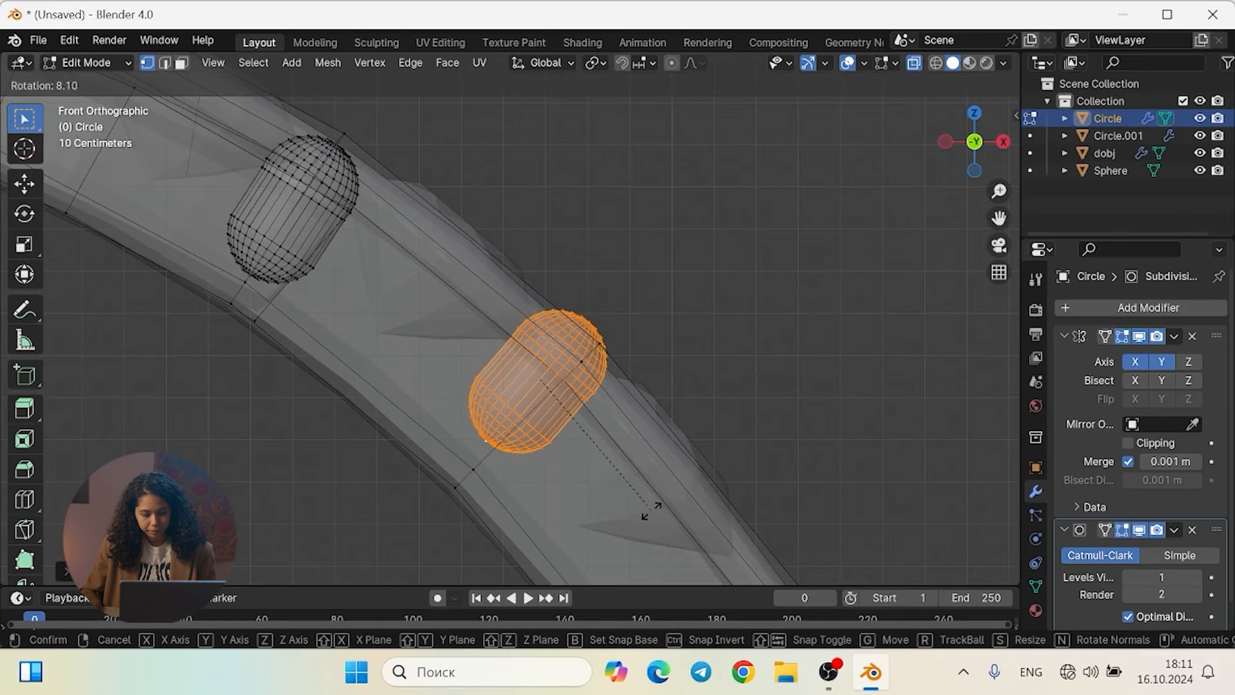
{"action": "left_click", "coordinate": [644, 514]}
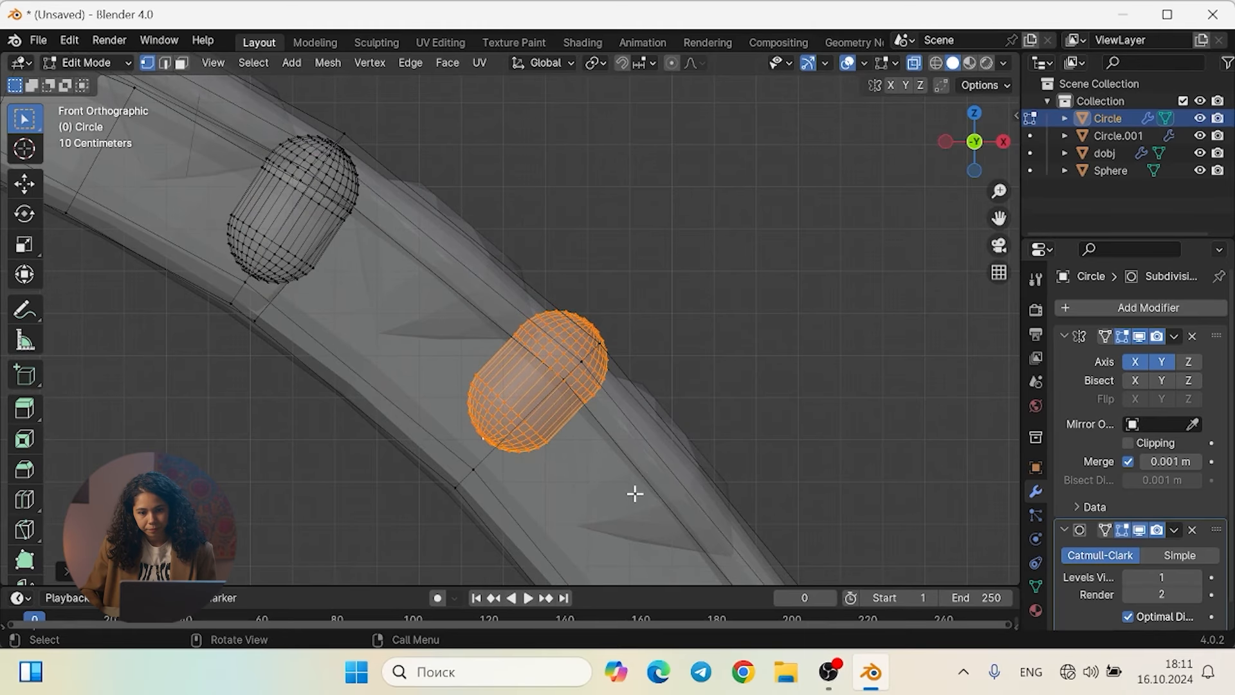
{"action": "key", "text": "g"}
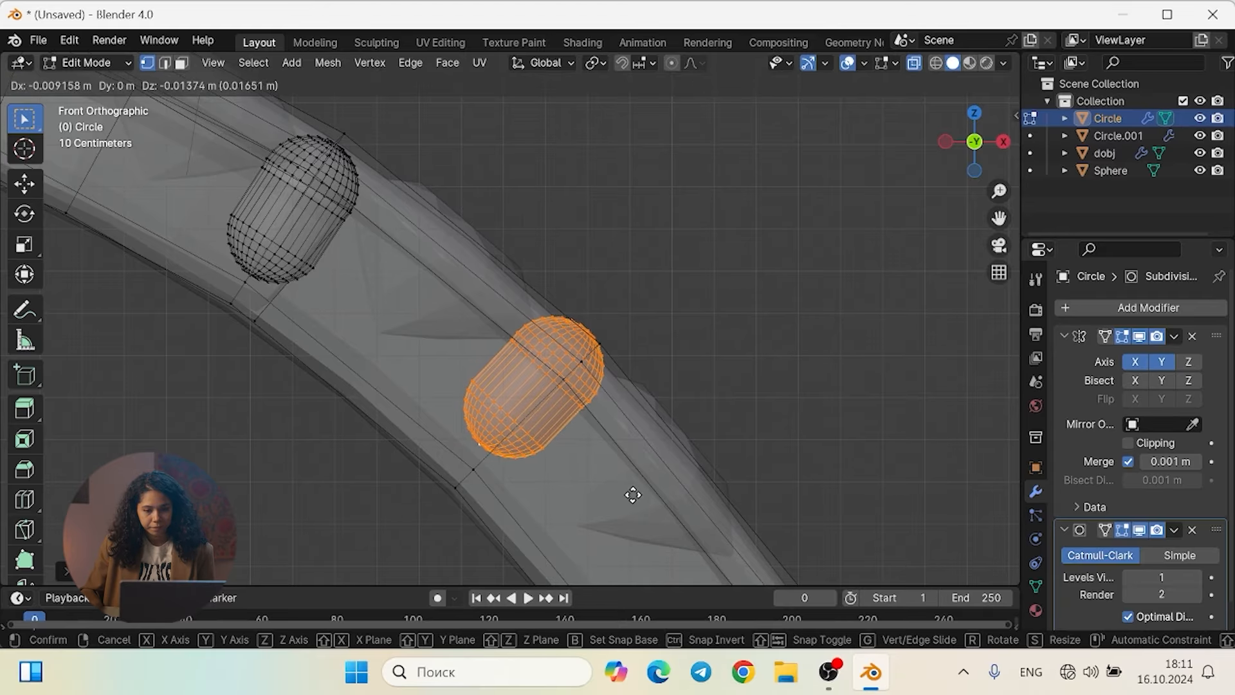
{"action": "left_click", "coordinate": [629, 491]}
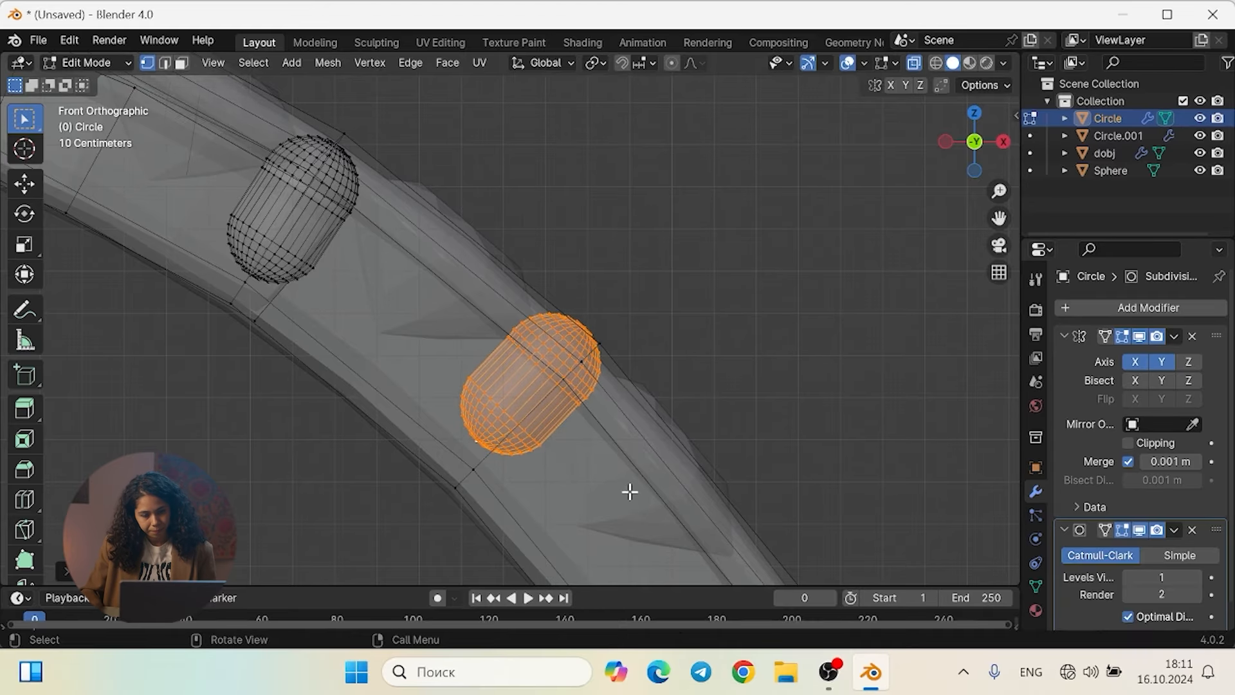
Duplicate the second capsule about 0.67 m further down the band and rotate the copy about 8° to follow the slope
{"action": "middle_click_drag", "start_coordinate": [654, 441], "coordinate": [495, 341], "text": "shift"}
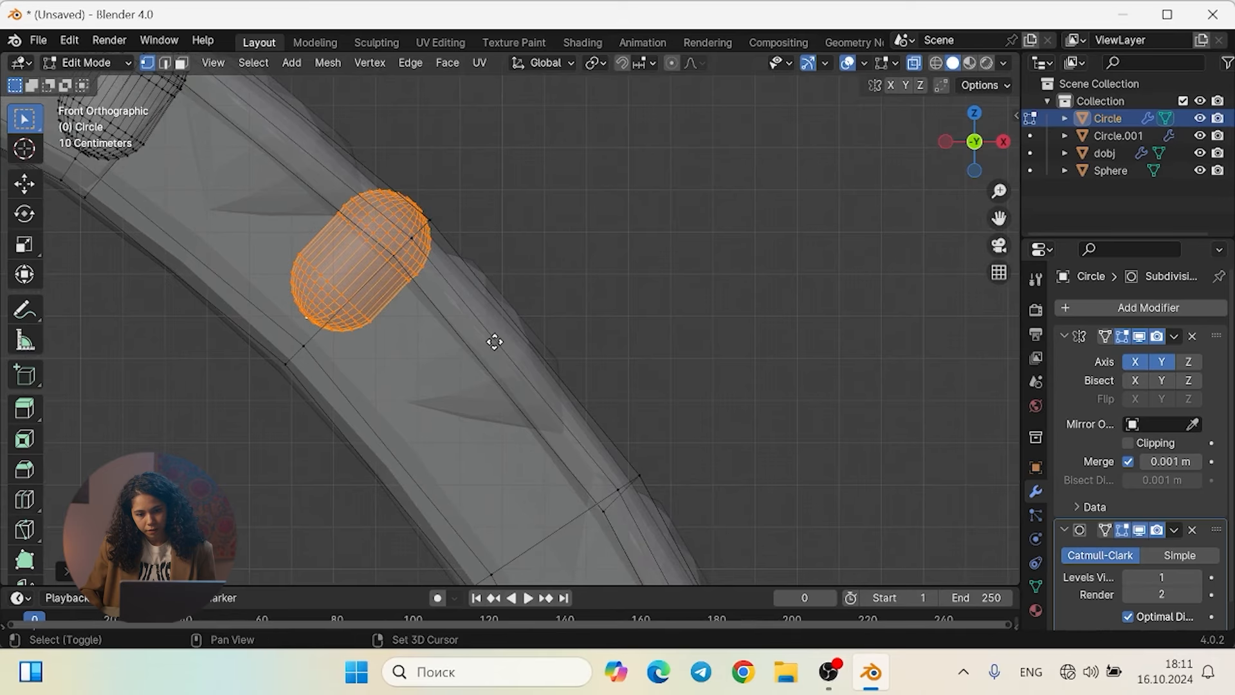
{"action": "key", "text": "shift+d"}
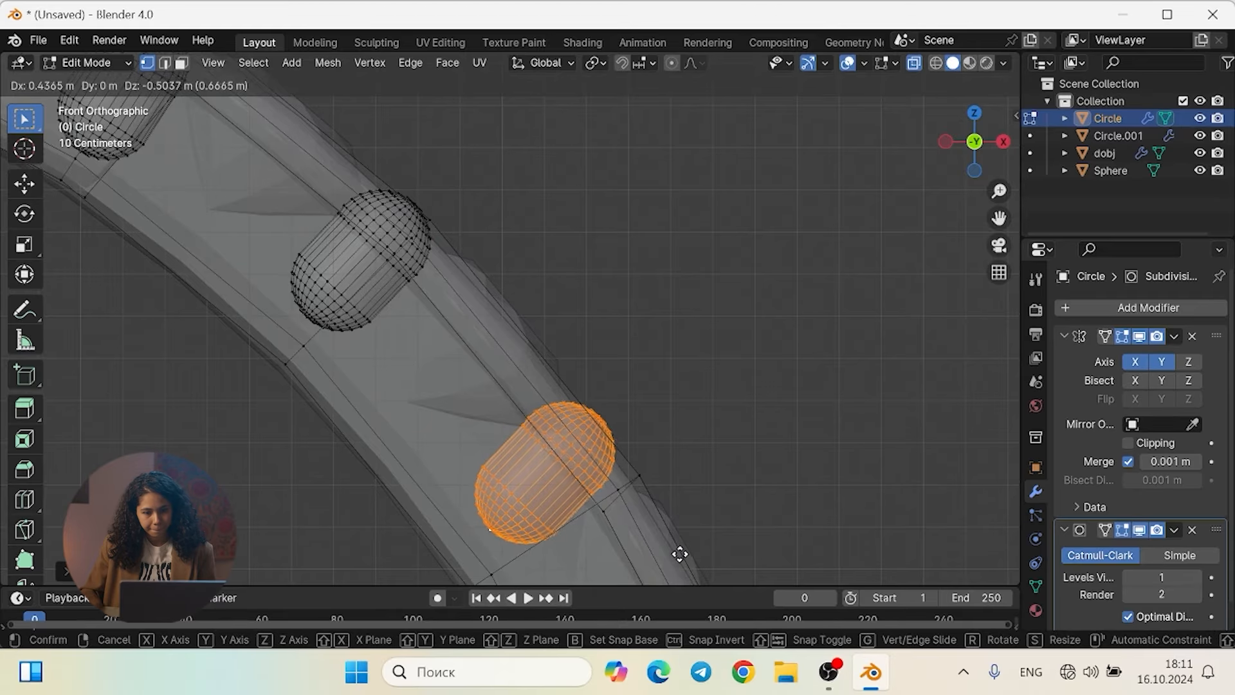
{"action": "left_click", "coordinate": [686, 555]}
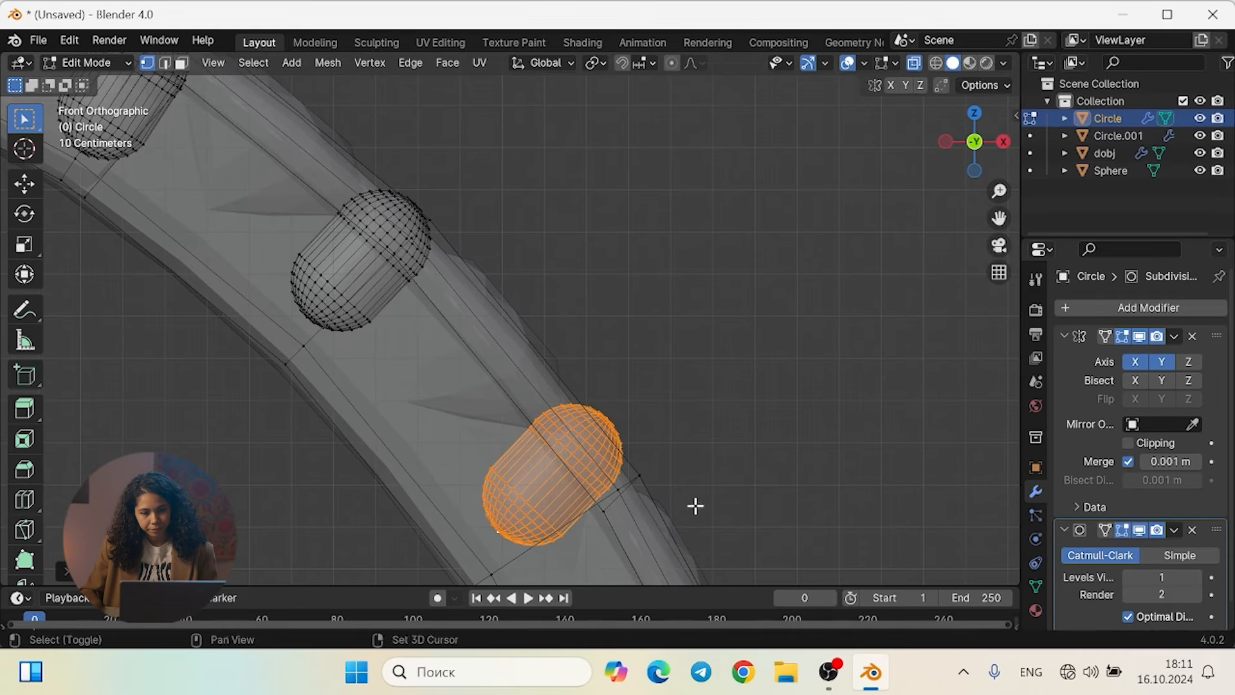
{"action": "middle_click_drag", "start_coordinate": [694, 504], "coordinate": [524, 352], "text": "shift"}
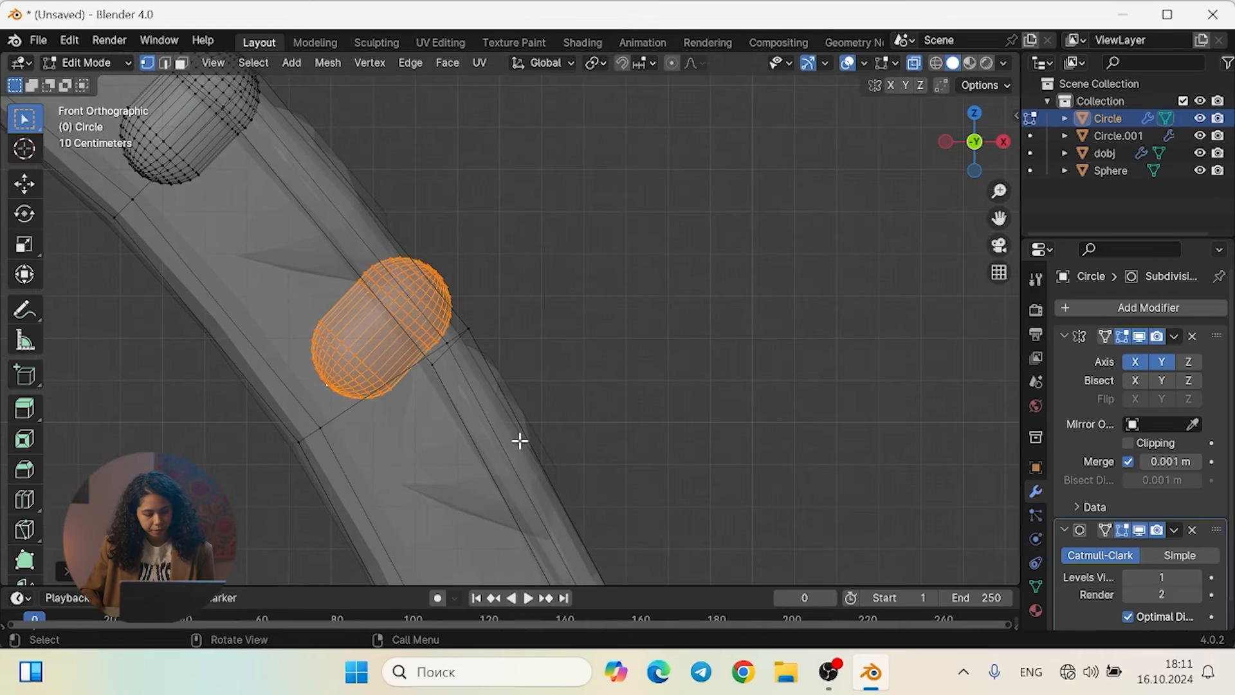
{"action": "key", "text": "r"}
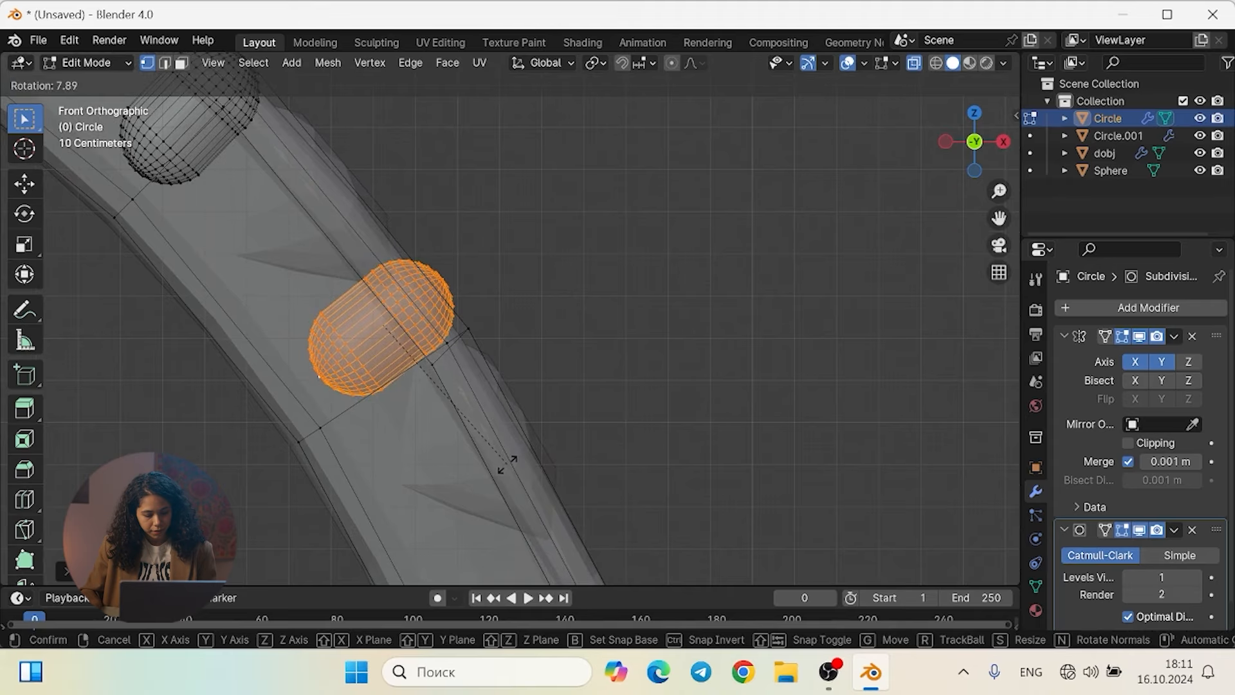
{"action": "left_click", "coordinate": [506, 461]}
Duplicate the third capsule to the following gap down the band and adjust its position between the gems
{"action": "middle_click_drag", "start_coordinate": [502, 469], "coordinate": [442, 347], "text": "shift"}
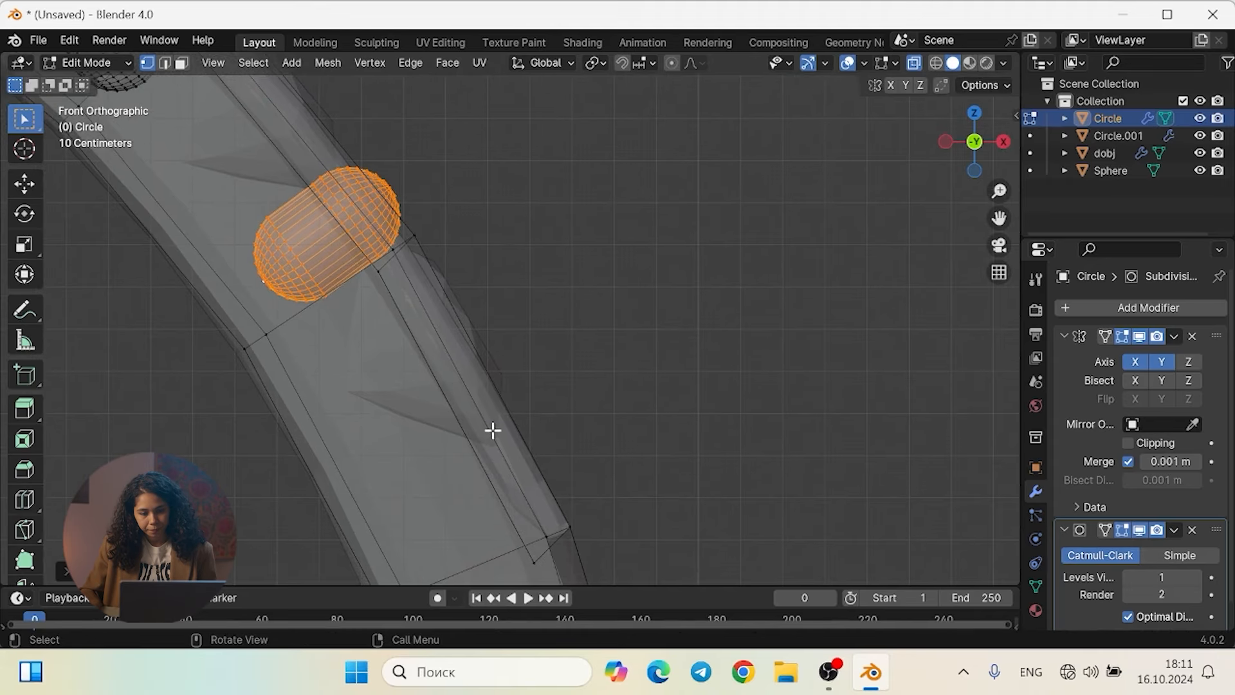
{"action": "key", "text": "shift+d"}
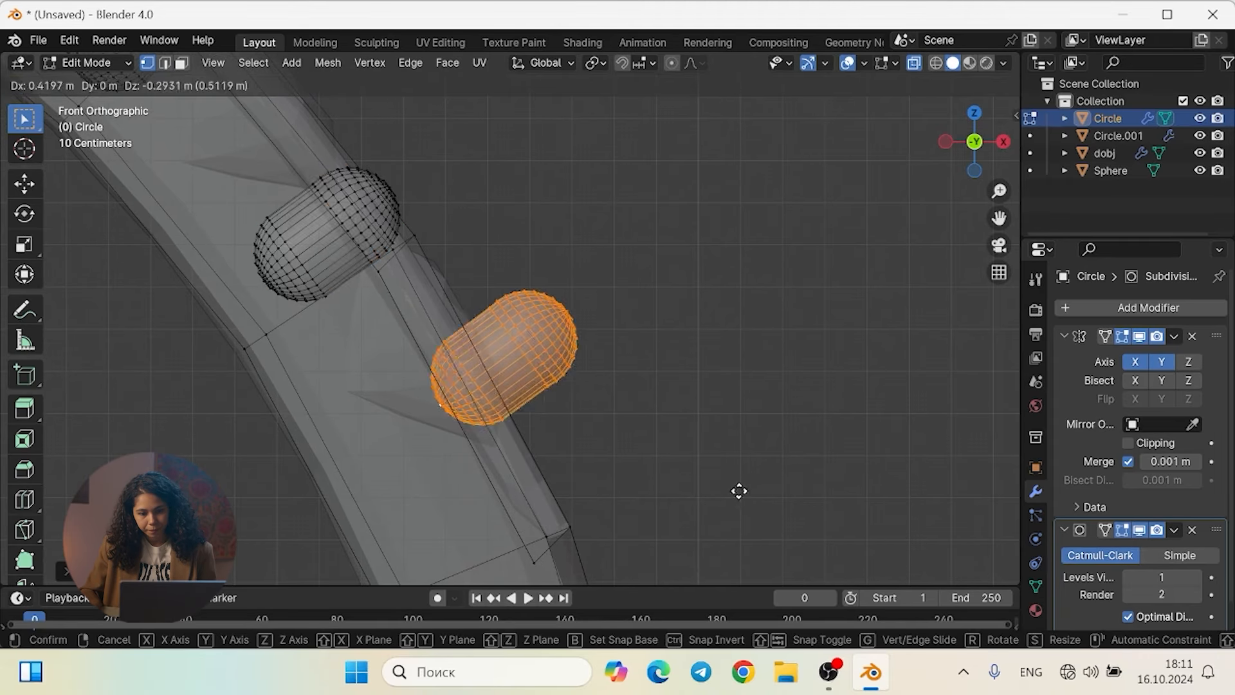
{"action": "left_click", "coordinate": [674, 171]}
{"action": "middle_click_drag", "start_coordinate": [756, 341], "coordinate": [559, 345]}
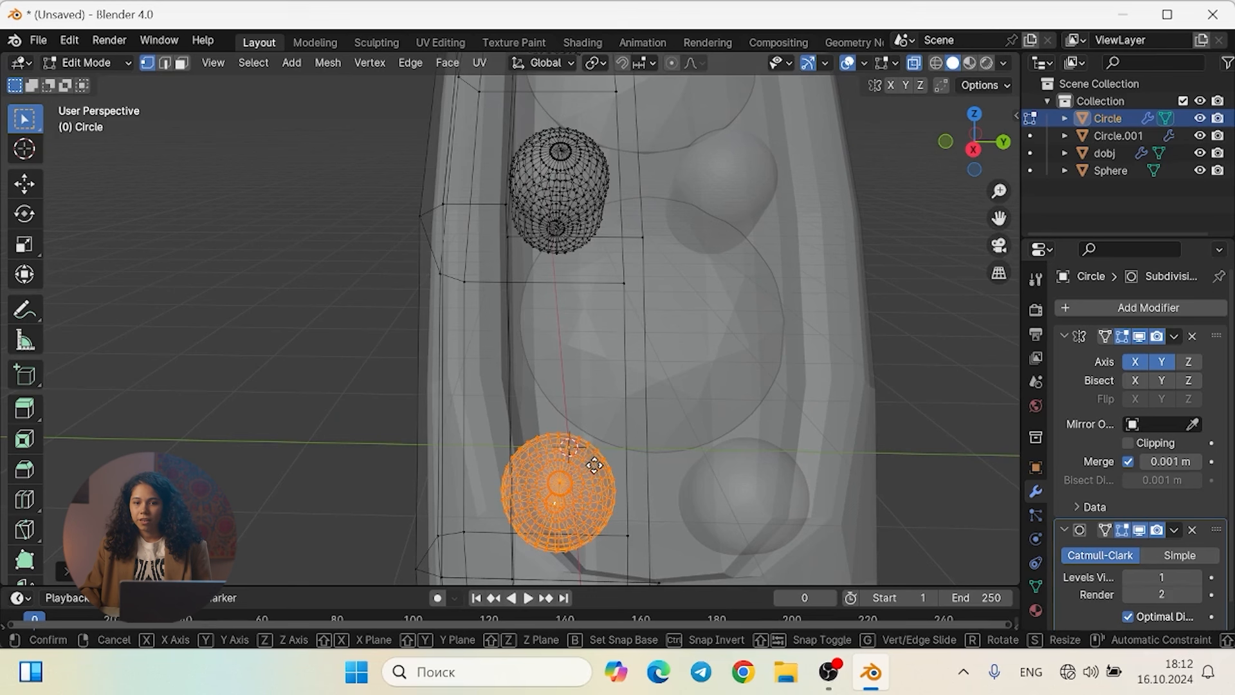
{"action": "key", "text": "g"}
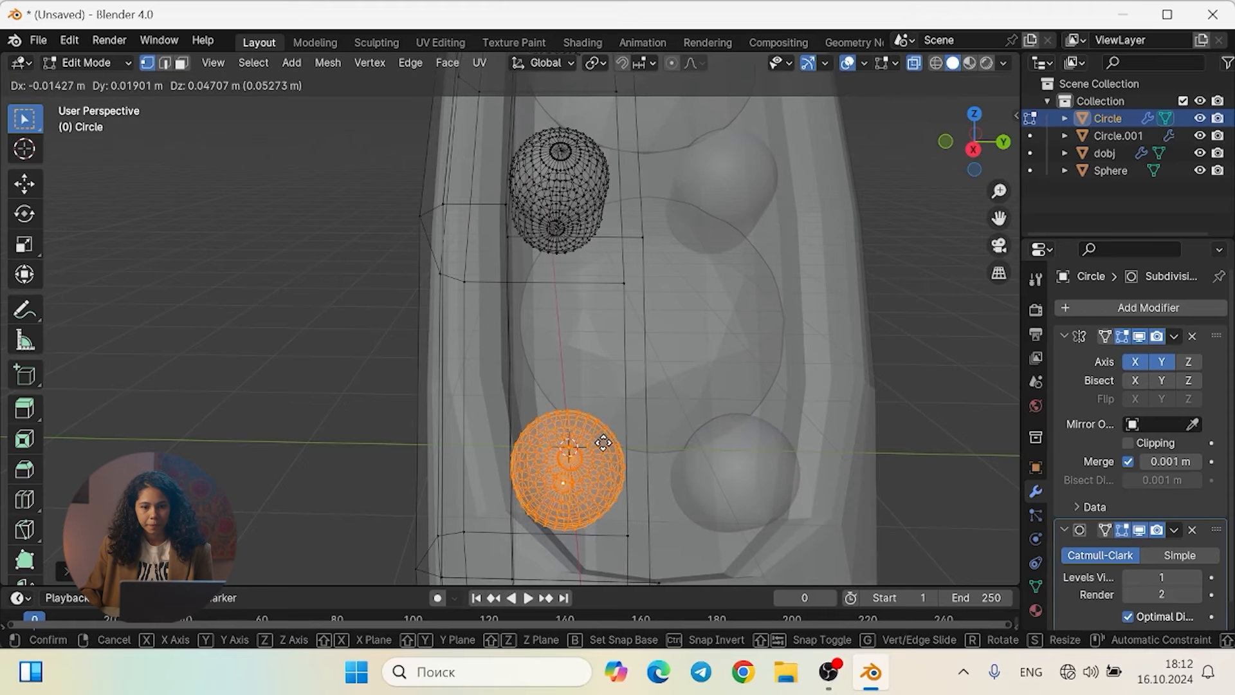
{"action": "left_click", "coordinate": [601, 442]}
Select one whole capsule by growing the selection and nudge it about 0.035 m towards the band's centre line between the gems
{"action": "middle_click_drag", "start_coordinate": [600, 443], "coordinate": [461, 413]}
{"action": "scroll", "coordinate": [604, 229], "scroll_direction": "up", "scroll_amount": 4}
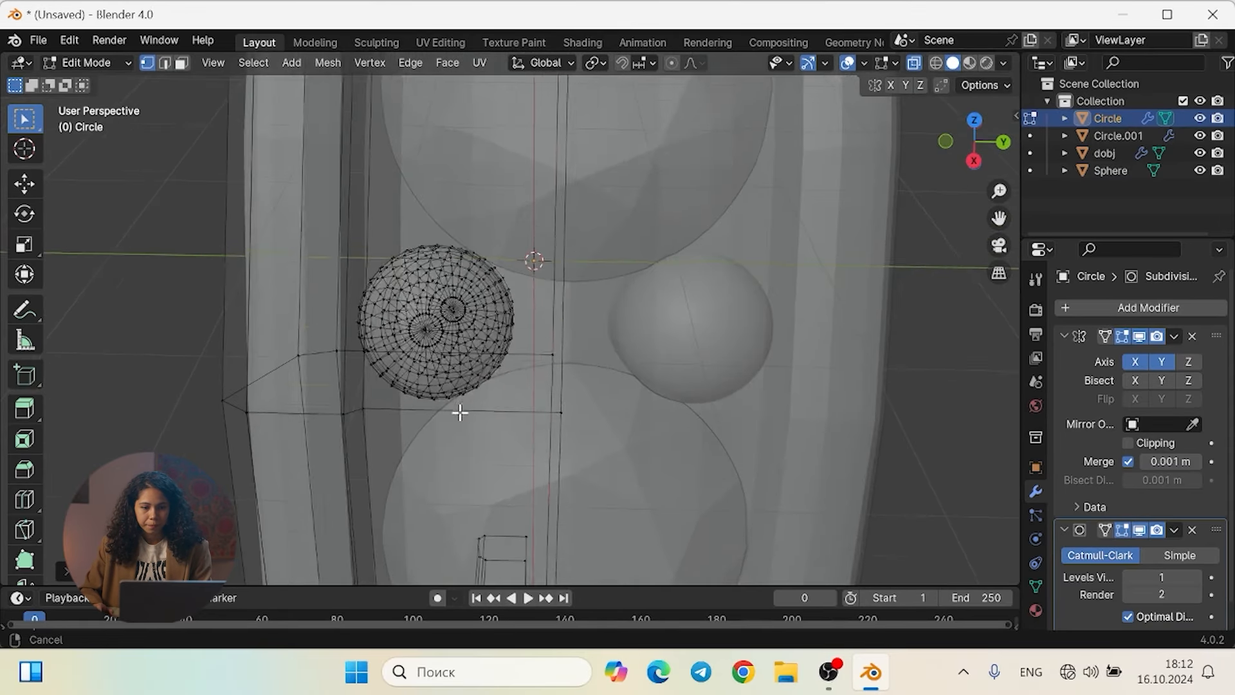
{"action": "key", "text": "ctrl+KP_Add"}
{"action": "key", "text": "ctrl+KP_Add"}
{"action": "key", "text": "ctrl+KP_Add"}
{"action": "key", "text": "ctrl+KP_Add"}
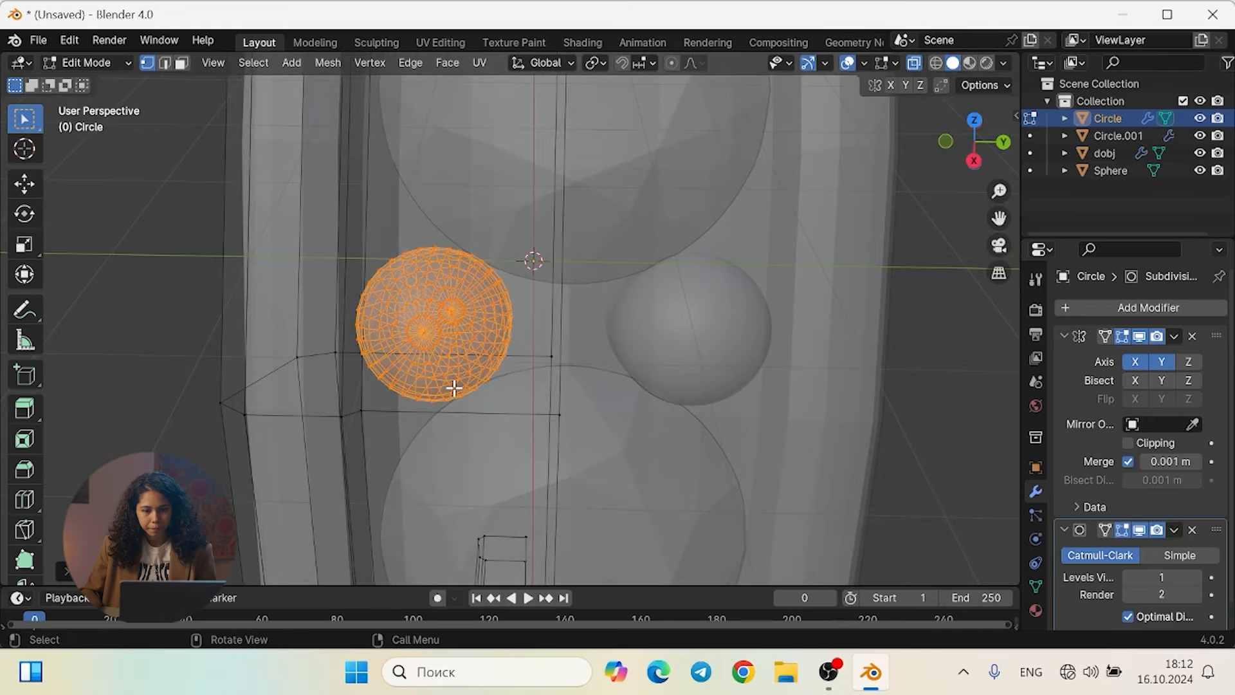
{"action": "key", "text": "g"}
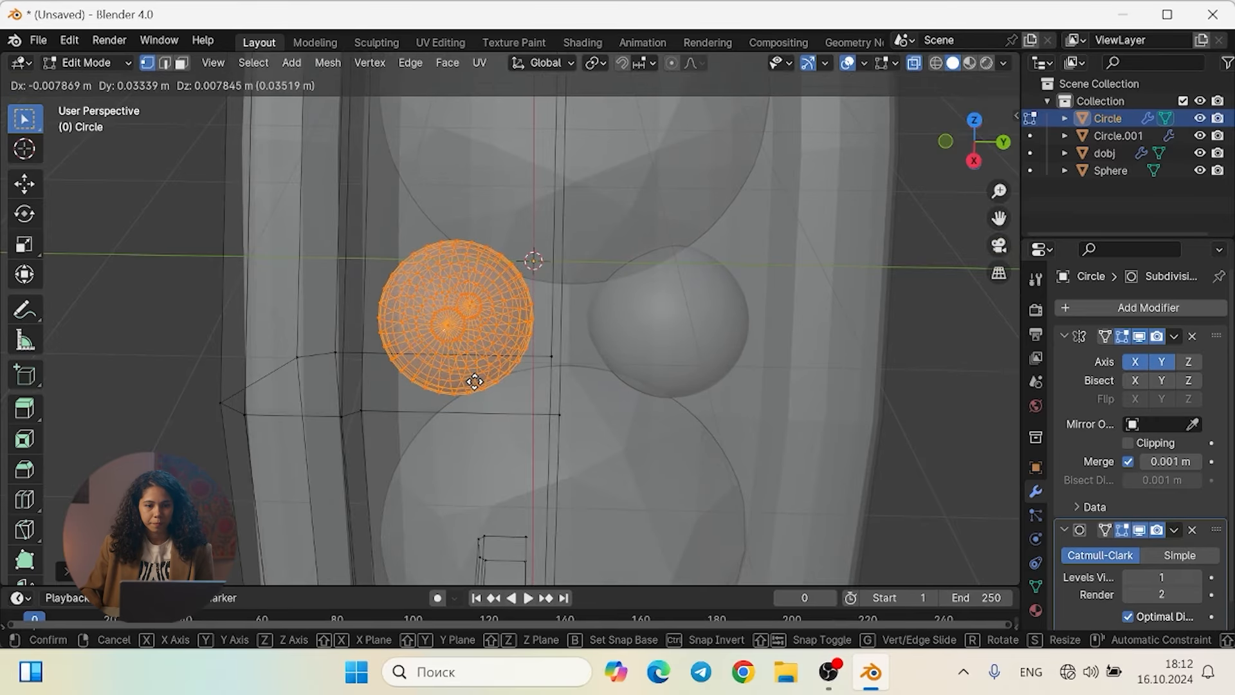
{"action": "left_click", "coordinate": [476, 385]}
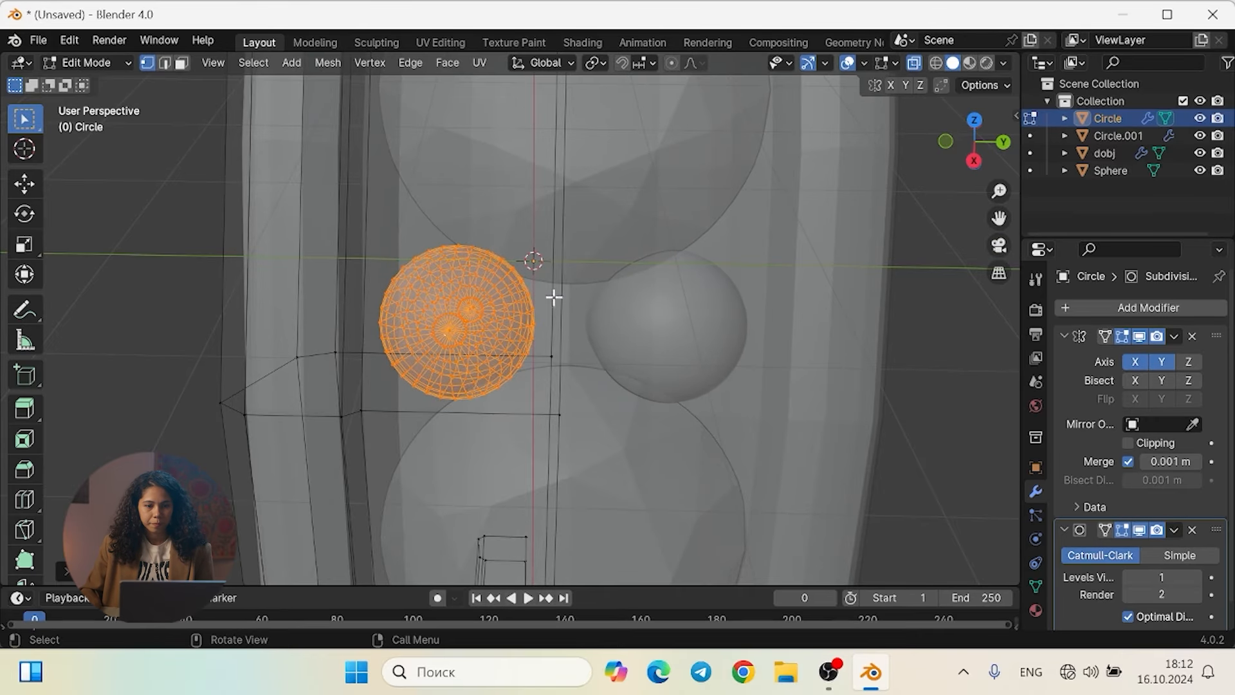
Select the whole capsule in the next gap up the band by growing the selection and shift it slightly towards the band's centre line
{"action": "middle_click_drag", "start_coordinate": [554, 296], "coordinate": [477, 449], "text": "shift"}
{"action": "scroll", "coordinate": [441, 295], "scroll_direction": "down", "scroll_amount": 3}
{"action": "middle_click_drag", "start_coordinate": [441, 295], "coordinate": [421, 363]}
{"action": "scroll", "coordinate": [508, 205], "scroll_direction": "up", "scroll_amount": 2}
{"action": "scroll", "coordinate": [508, 206], "scroll_direction": "up", "scroll_amount": 3}
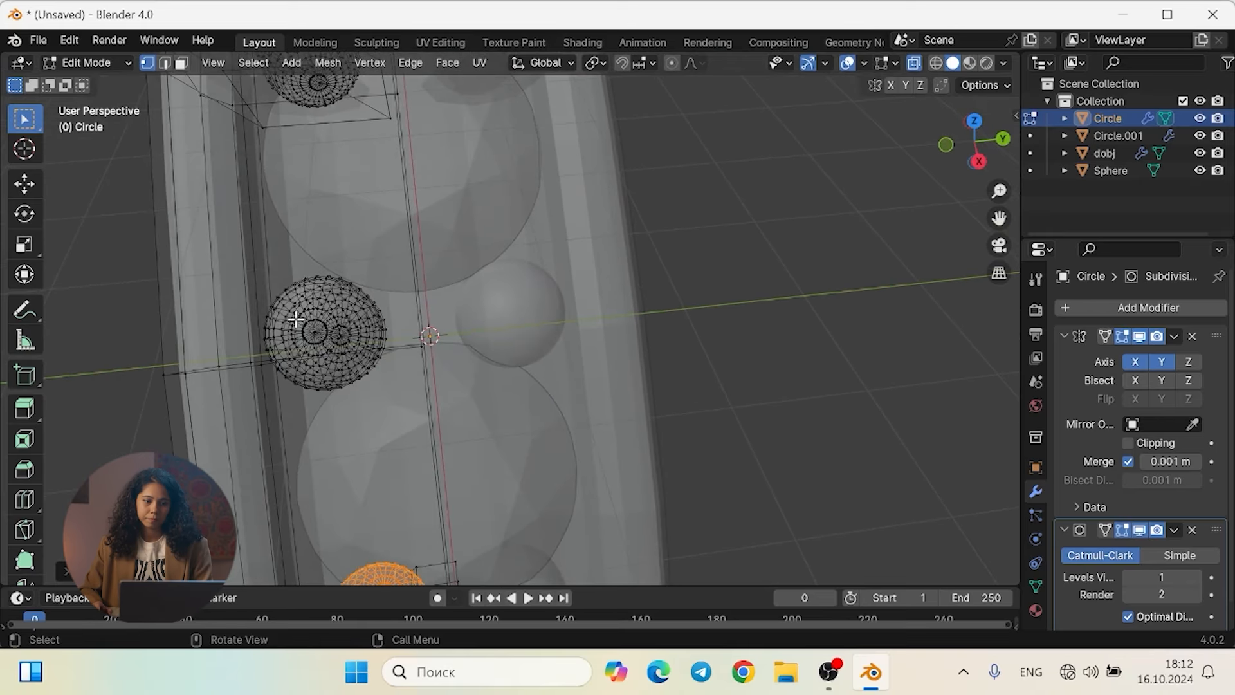
{"action": "left_click", "coordinate": [313, 330]}
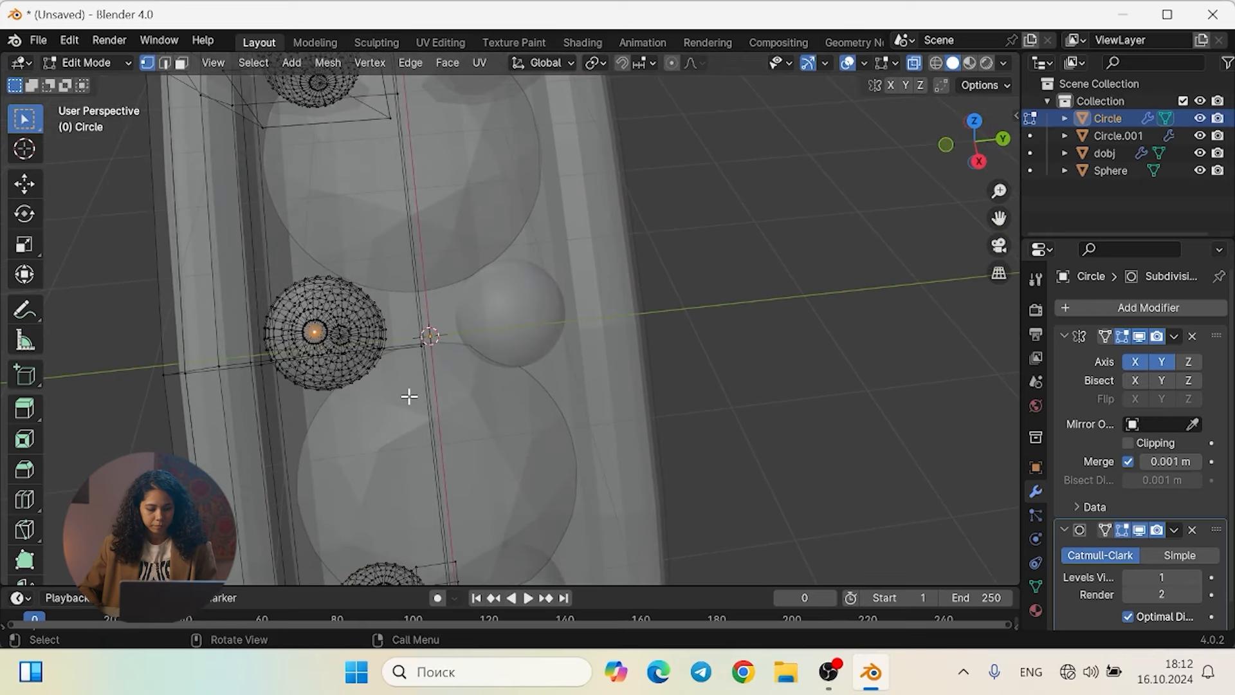
{"action": "key", "text": "ctrl+KP_Add"}
{"action": "key", "text": "ctrl+KP_Add"}
{"action": "key", "text": "ctrl+KP_Add"}
{"action": "key", "text": "ctrl+KP_Add"}
{"action": "key", "text": "ctrl+KP_Add"}
{"action": "key", "text": "ctrl+KP_Add"}
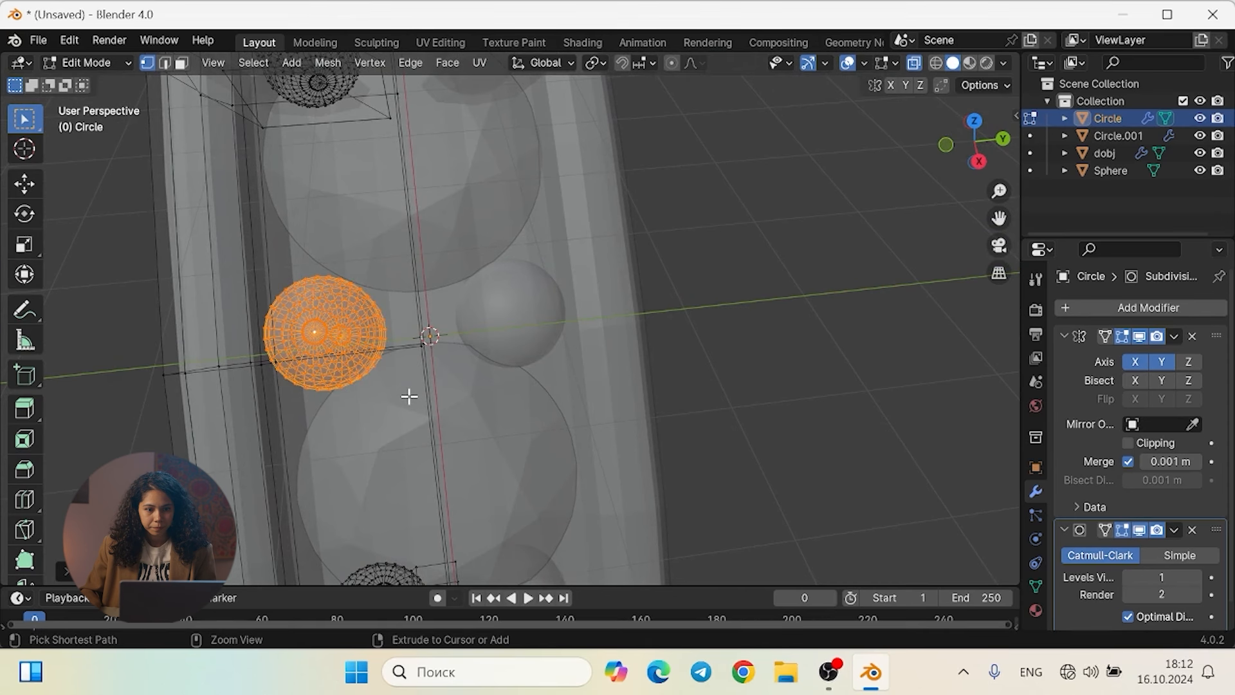
{"action": "key", "text": "g"}
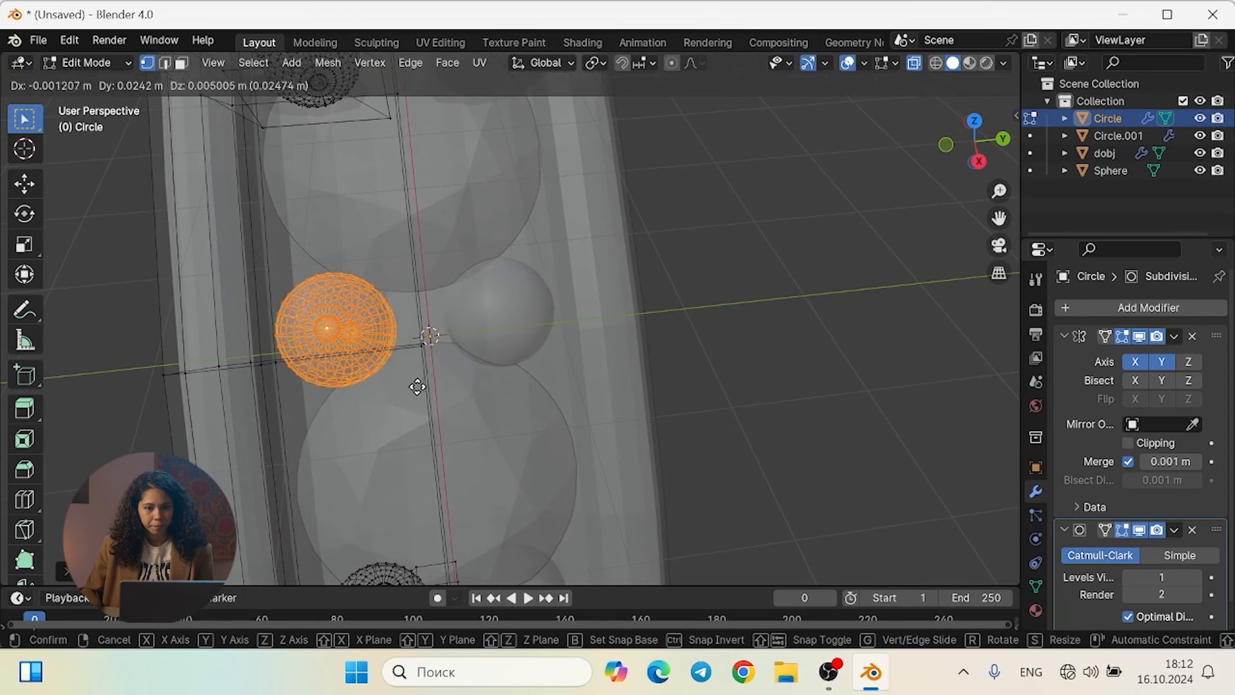
{"action": "left_click", "coordinate": [422, 384]}
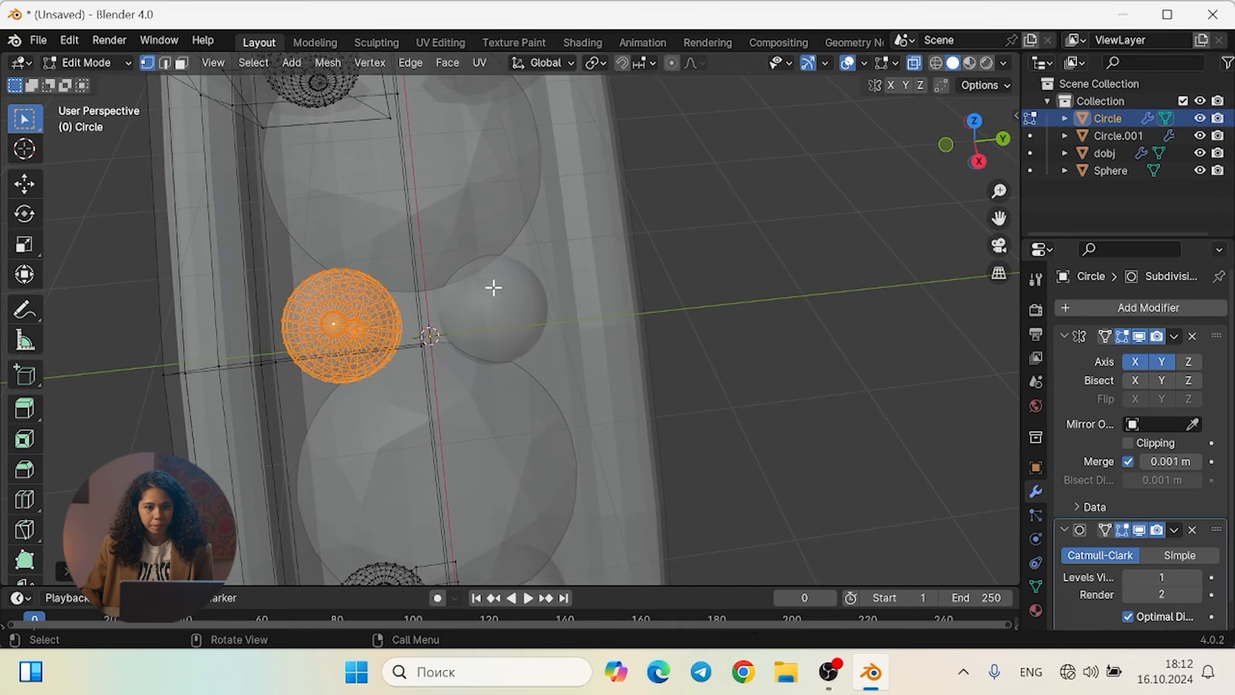
Select the whole capsule in the following gap, where the setting's struts meet the band, and reposition it between the gems
{"action": "middle_click_drag", "start_coordinate": [494, 277], "coordinate": [479, 374], "text": "alt"}
{"action": "middle_click_drag", "start_coordinate": [491, 278], "coordinate": [495, 205], "text": "alt"}
{"action": "middle_click_drag", "start_coordinate": [494, 249], "coordinate": [492, 426], "text": "shift"}
{"action": "middle_click_drag", "start_coordinate": [488, 328], "coordinate": [480, 419]}
{"action": "middle_click_drag", "start_coordinate": [481, 280], "coordinate": [516, 465], "text": "shift"}
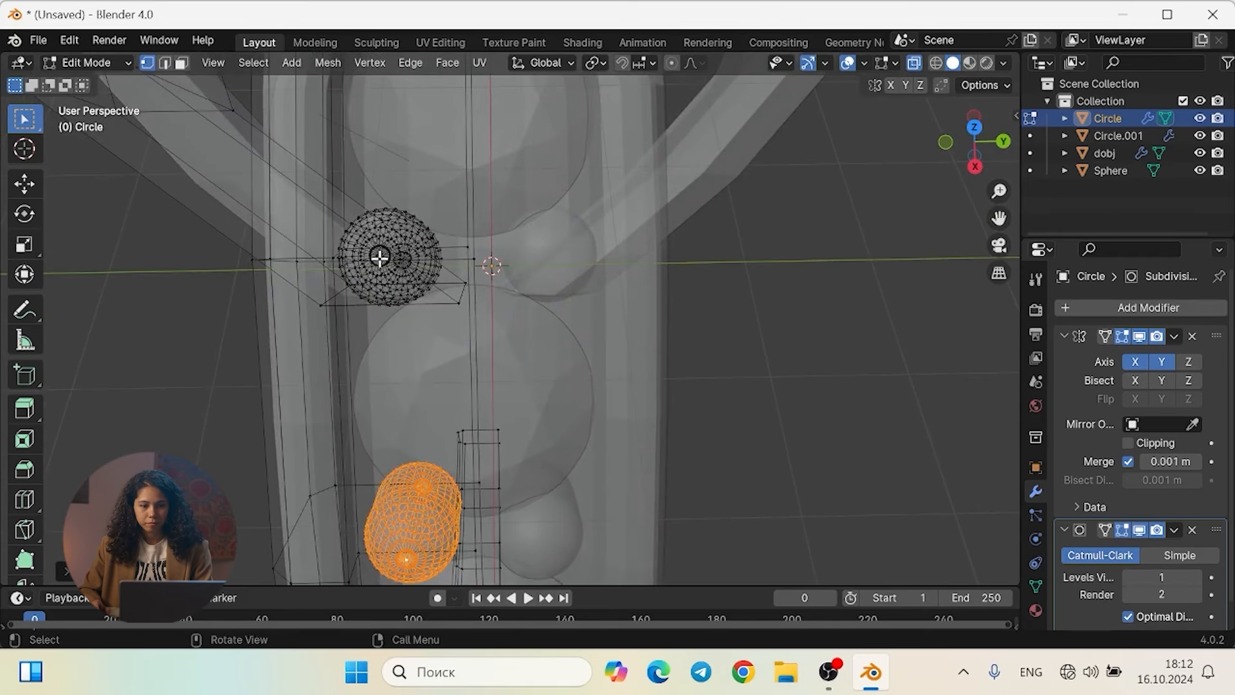
{"action": "key", "text": "alt+a"}
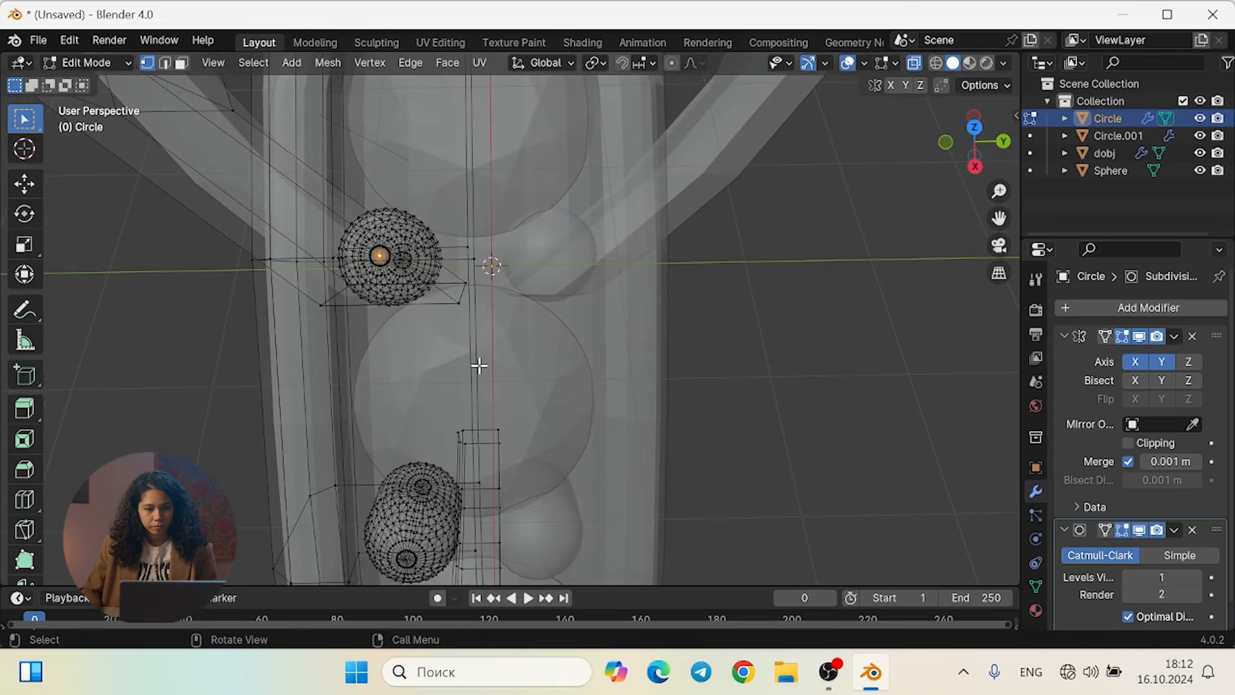
{"action": "key", "text": "ctrl+KP_Add"}
{"action": "key", "text": "ctrl+KP_Add"}
{"action": "key", "text": "ctrl+KP_Add"}
{"action": "key", "text": "ctrl+KP_Add"}
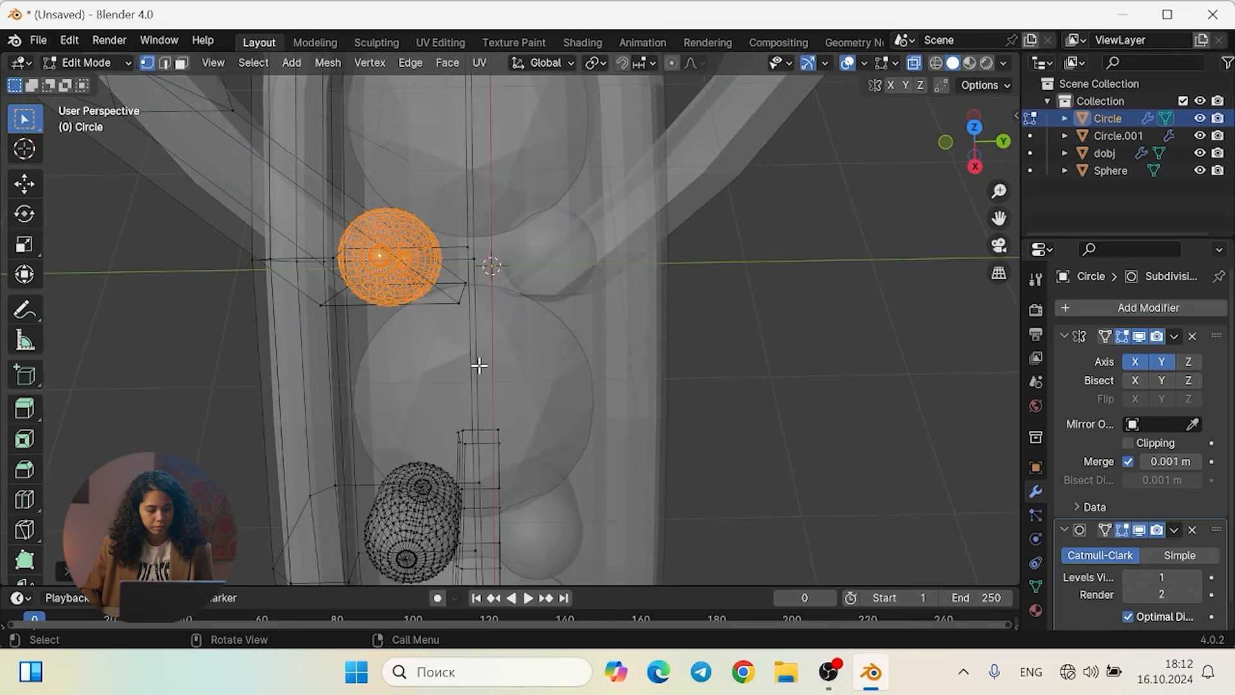
{"action": "key", "text": "g"}
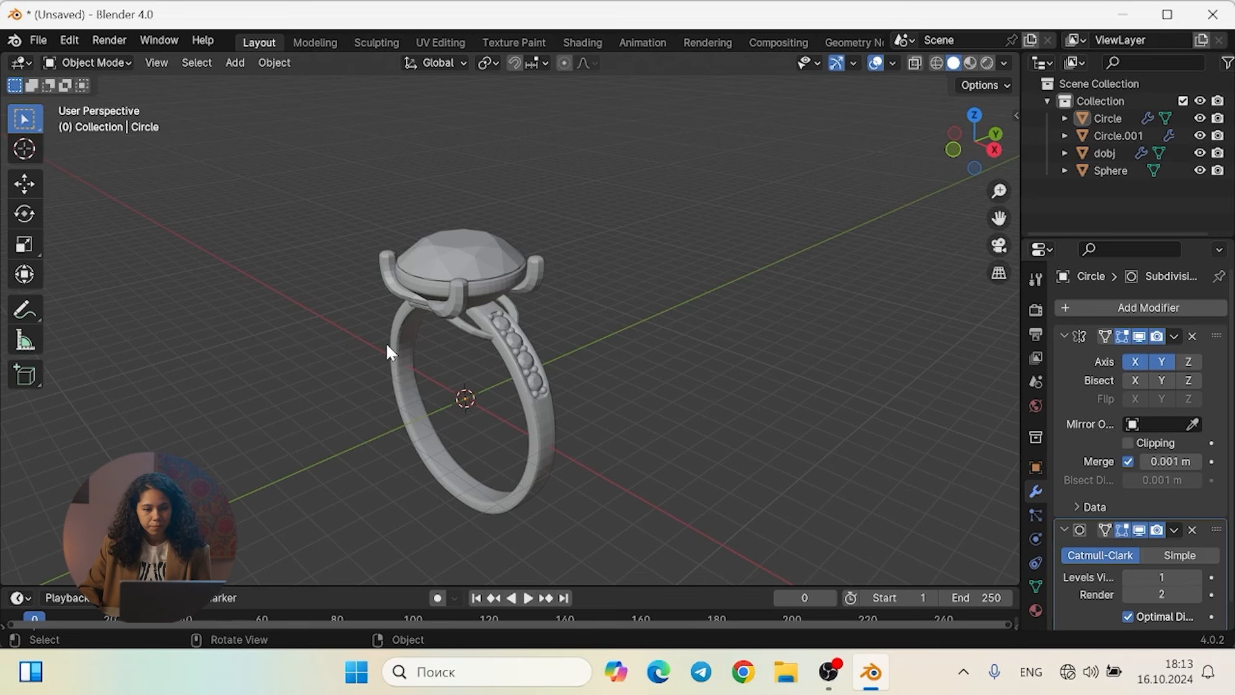
Open the ring mesh in Edit Mode and add a Bevel modifier to it
{"action": "scroll", "coordinate": [450, 337], "scroll_direction": "up", "scroll_amount": 4}
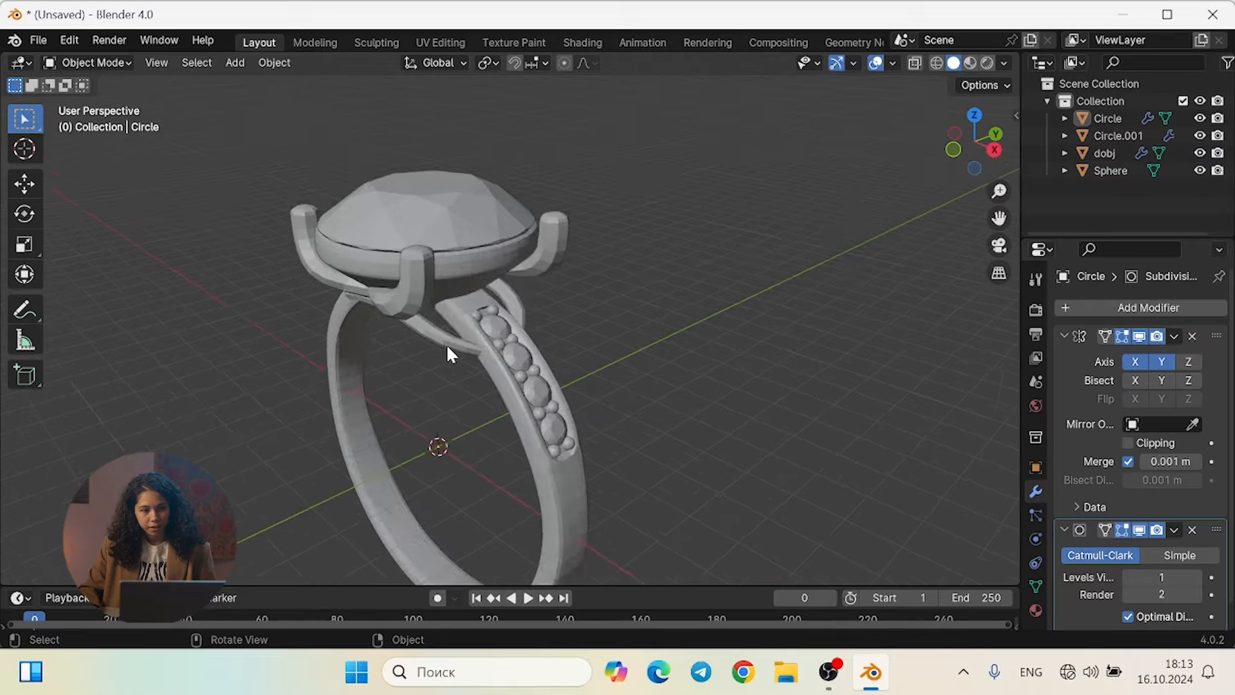
{"action": "left_click", "coordinate": [406, 322]}
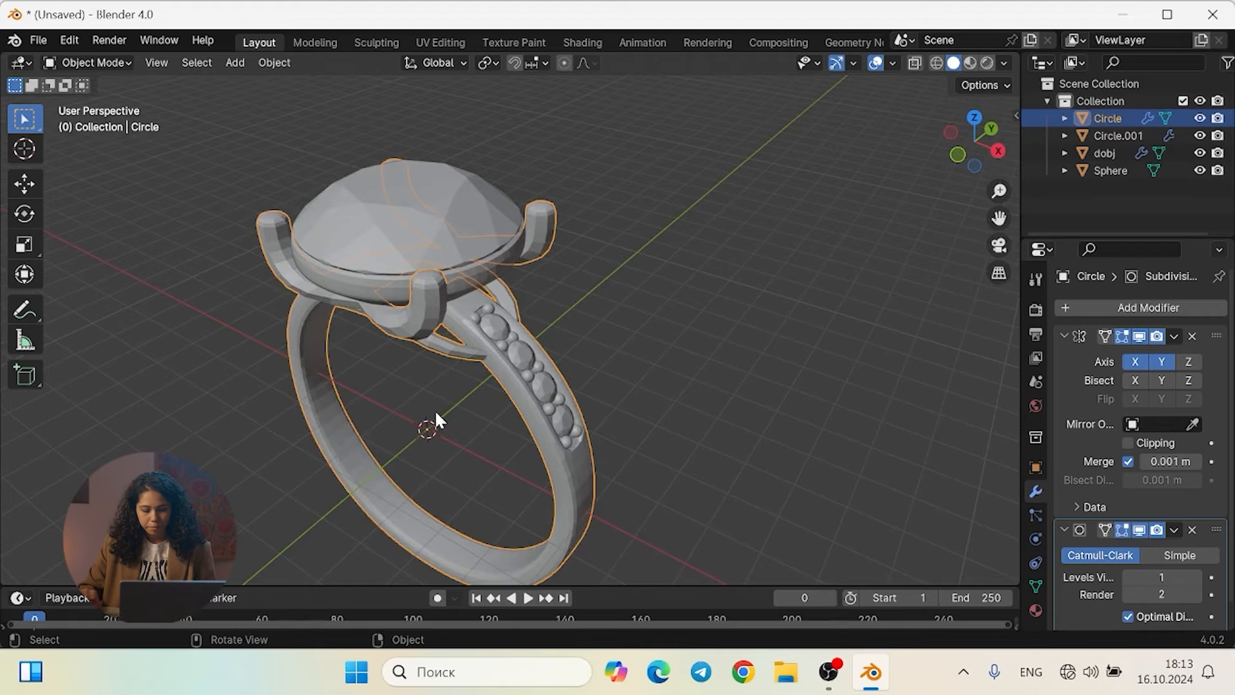
{"action": "key", "text": "Tab"}
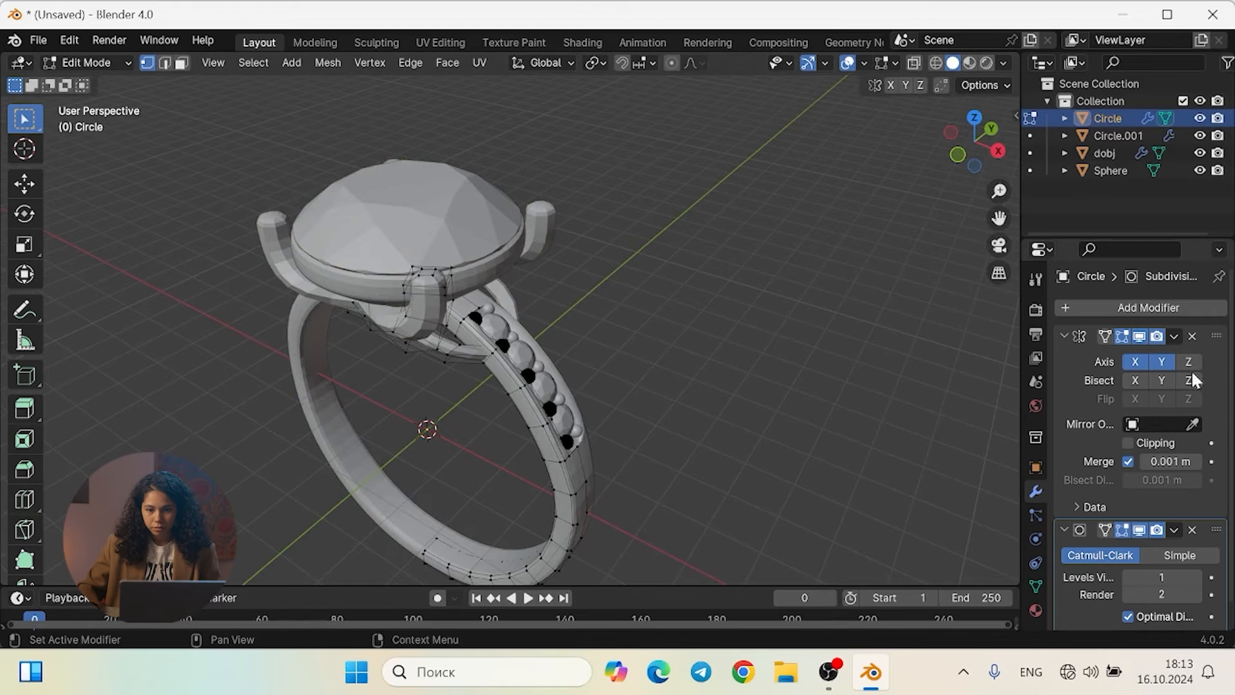
{"action": "left_click", "coordinate": [1141, 309]}
{"action": "left_click", "coordinate": [1141, 310]}
{"action": "type", "text": "BEVE"}
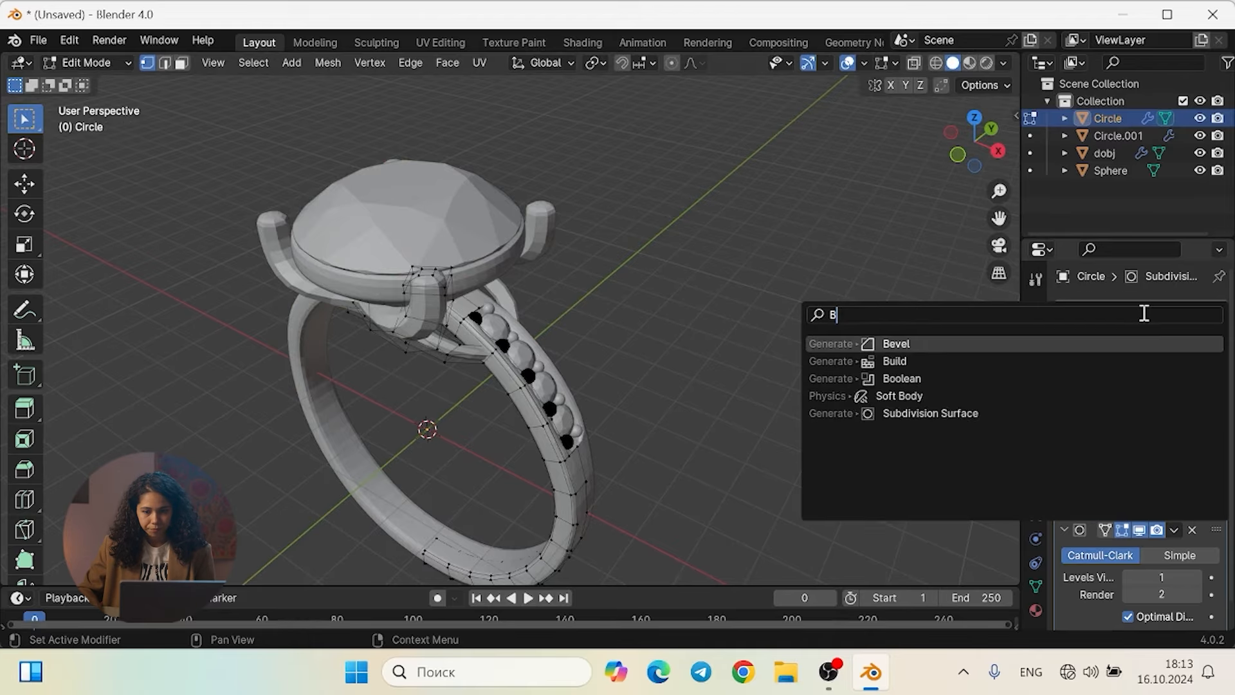
{"action": "left_click", "coordinate": [1098, 343]}
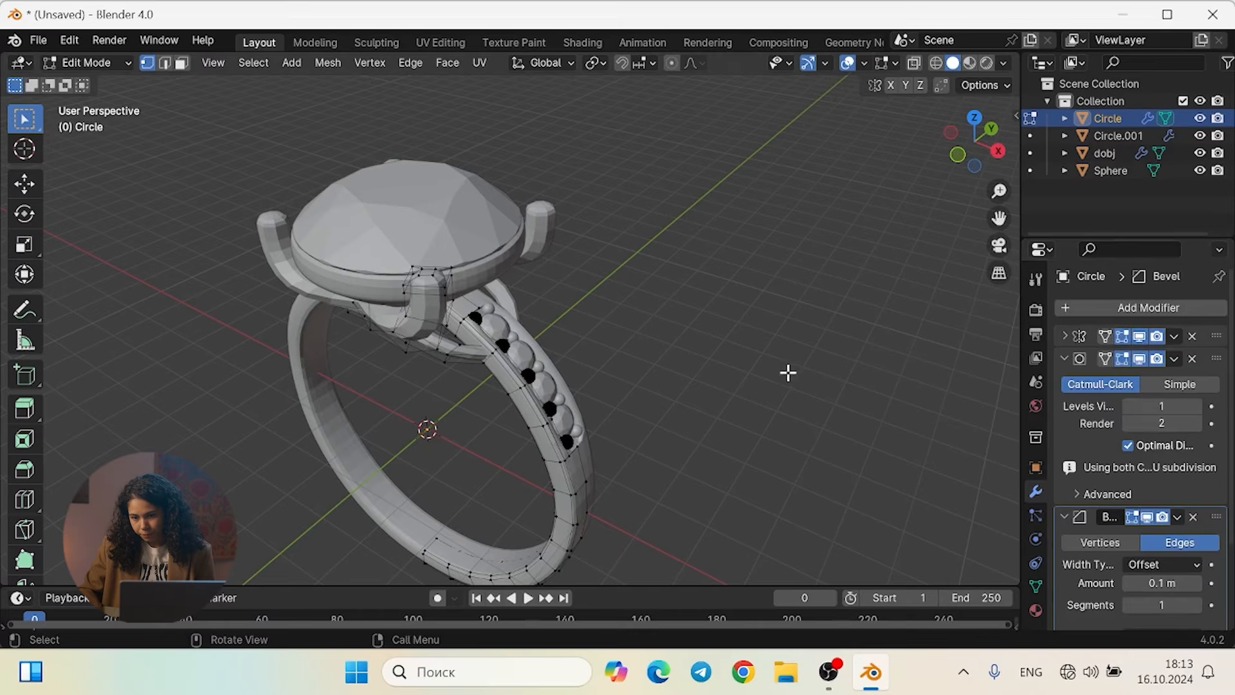
Reorder the ring's modifier stack so that Bevel sits above the Subdivision modifier
{"action": "scroll", "coordinate": [1200, 556], "scroll_direction": "down", "scroll_amount": 5}
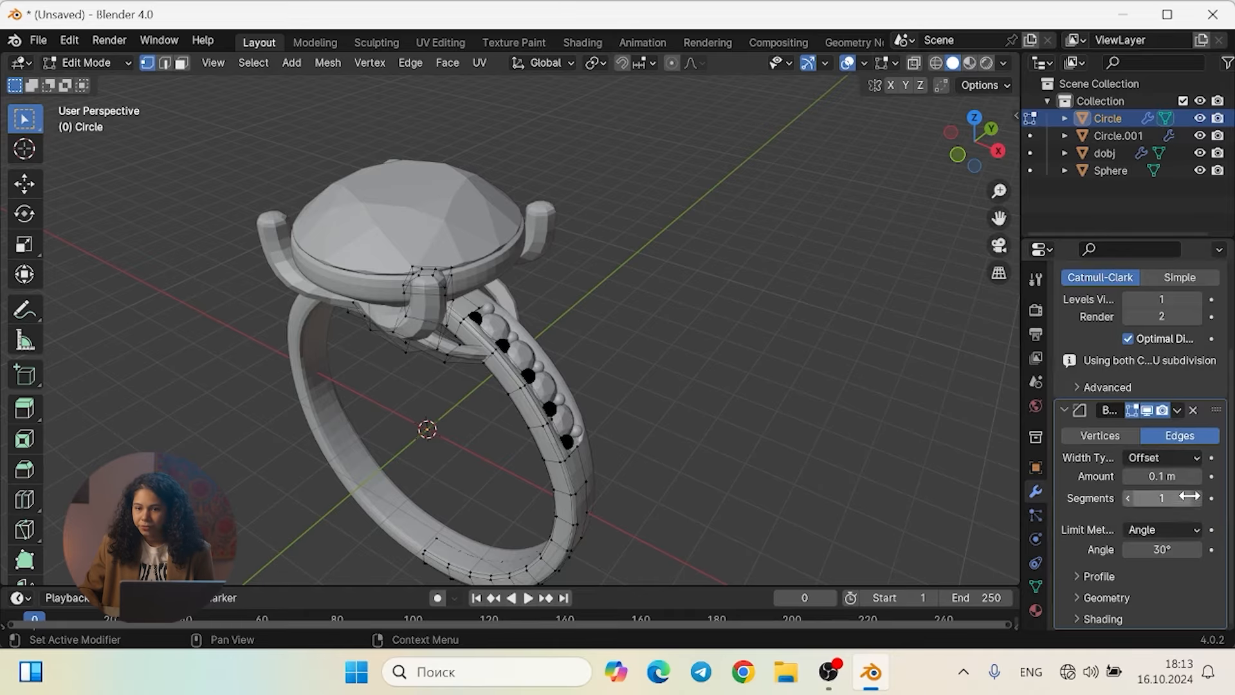
{"action": "scroll", "coordinate": [1193, 521], "scroll_direction": "up", "scroll_amount": 5}
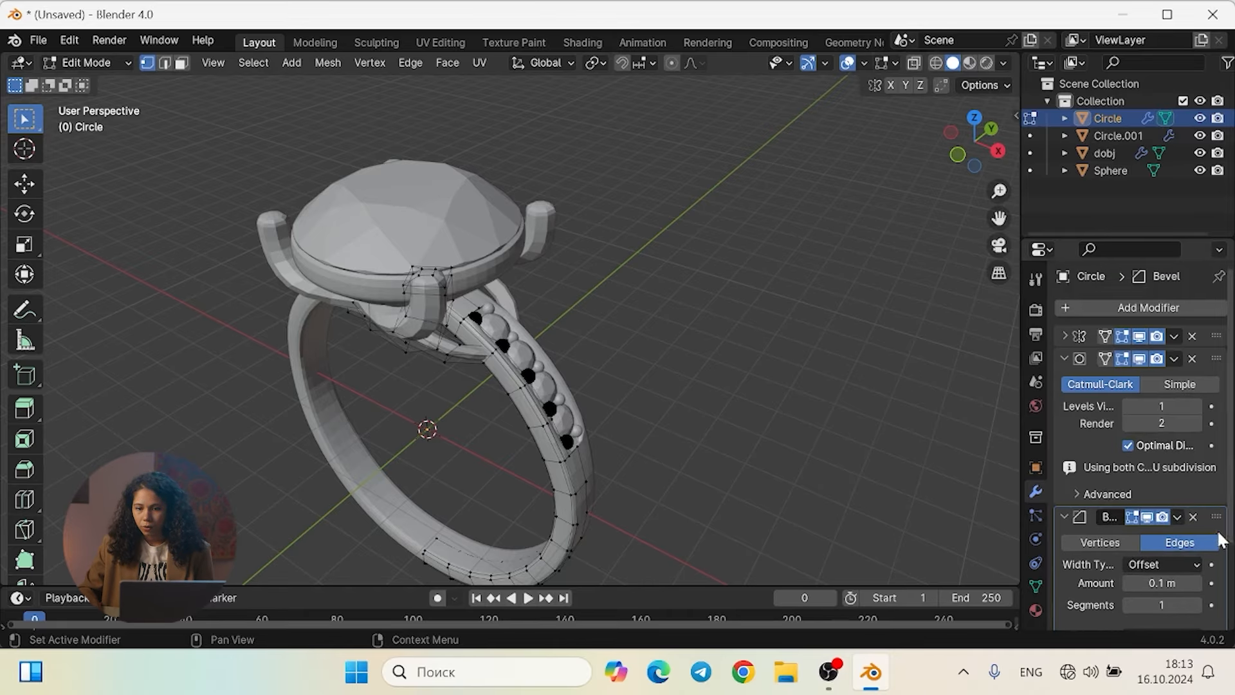
{"action": "mouse_move", "coordinate": [1217, 525]}
{"action": "left_mouse_down"}
{"action": "mouse_move", "coordinate": [1216, 342]}
{"action": "mouse_move", "coordinate": [1215, 504]}
{"action": "mouse_move", "coordinate": [1231, 366]}
{"action": "left_mouse_up"}
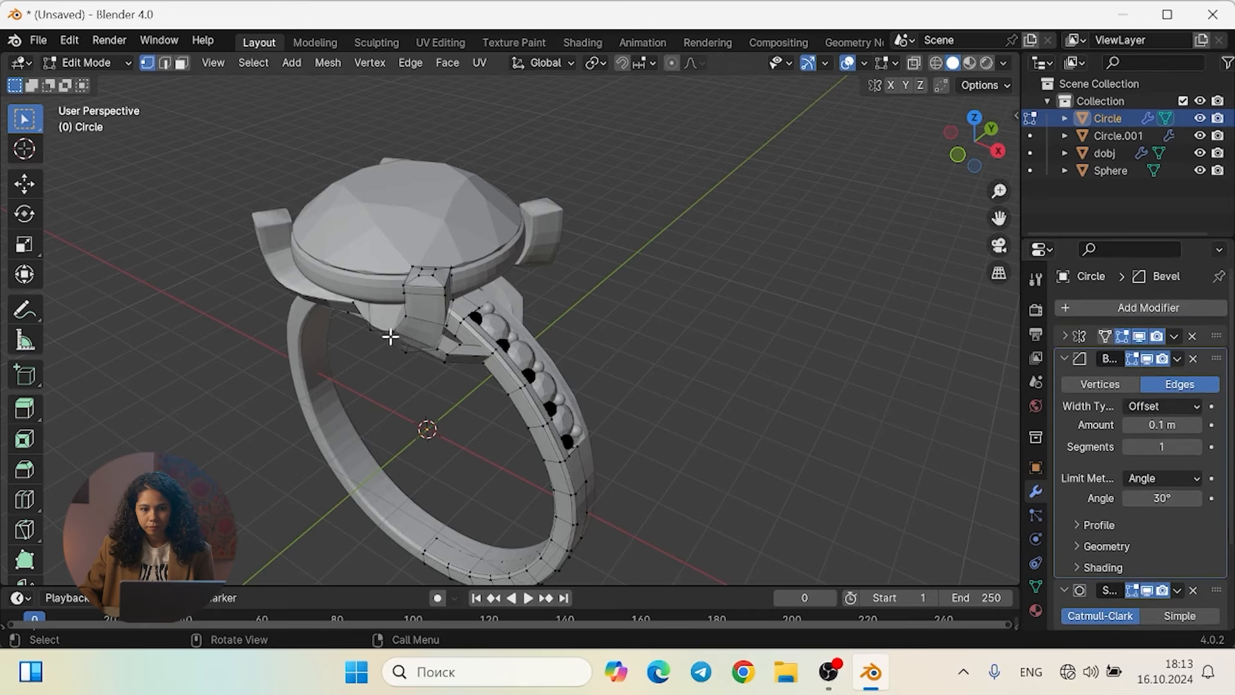
Inspect the large prong with the bevel applied and set the Bevel modifier's limit method to Weight
{"action": "scroll", "coordinate": [389, 335], "scroll_direction": "up", "scroll_amount": 2}
{"action": "middle_click_drag", "start_coordinate": [355, 296], "coordinate": [606, 339]}
{"action": "scroll", "coordinate": [360, 346], "scroll_direction": "up", "scroll_amount": 2}
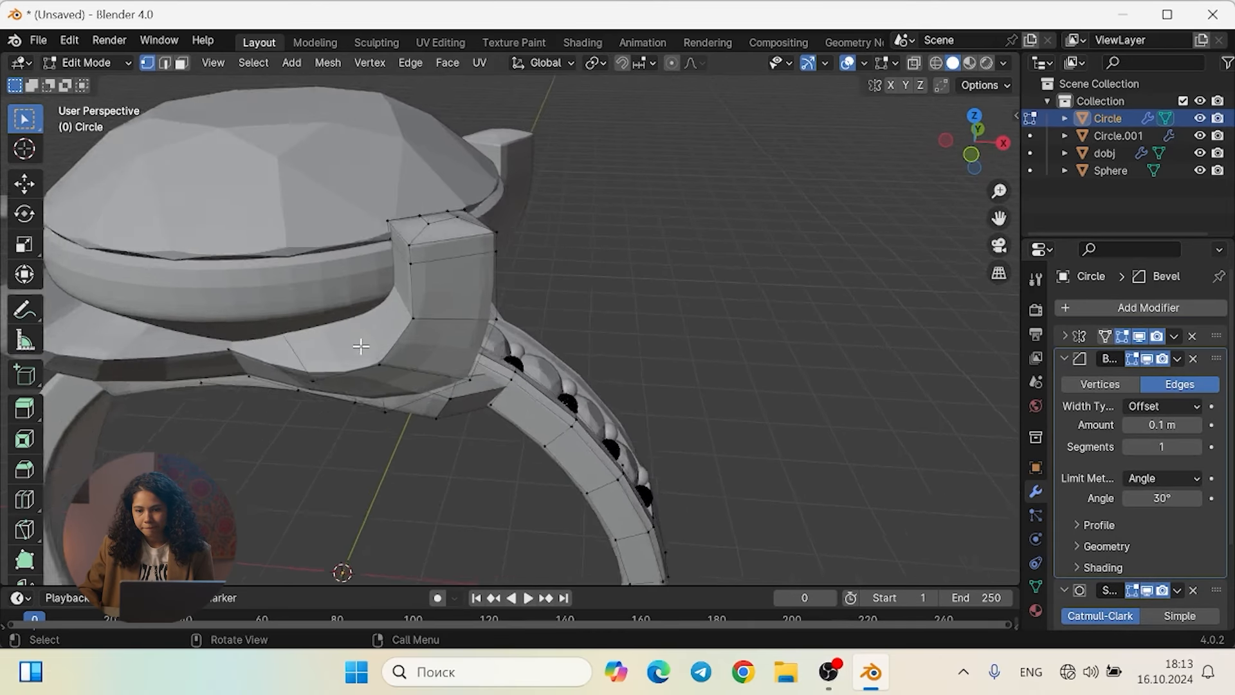
{"action": "middle_click_drag", "start_coordinate": [361, 346], "coordinate": [654, 375]}
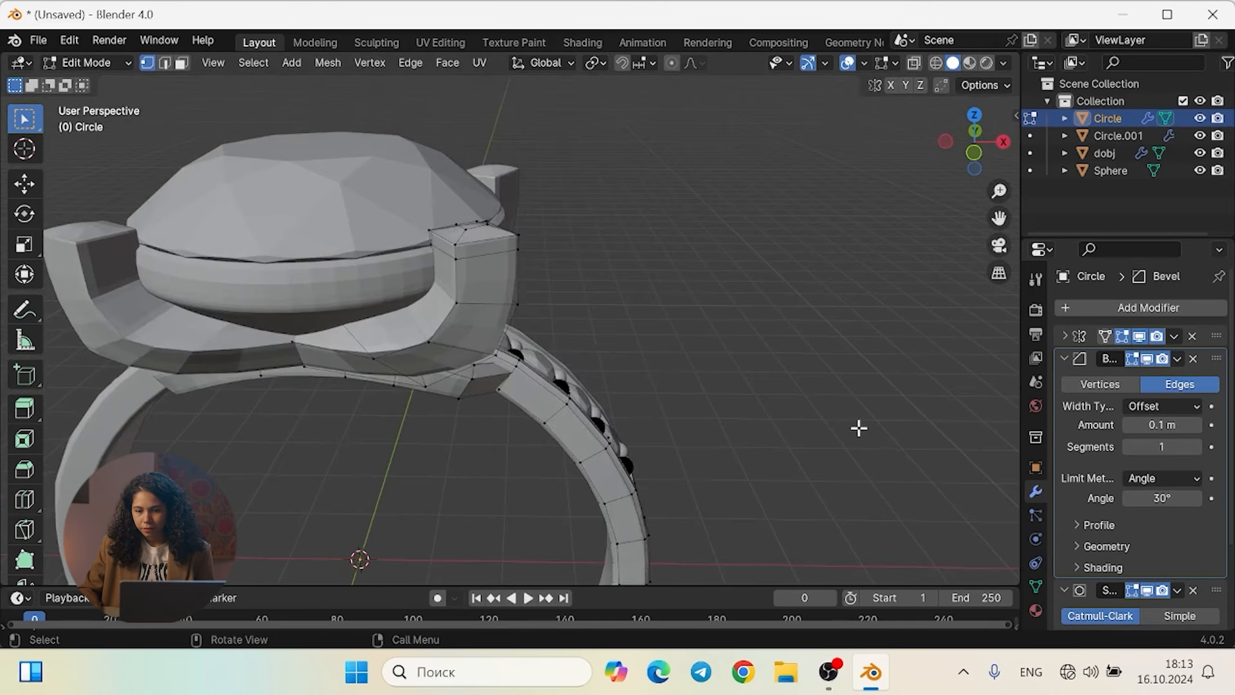
{"action": "left_click", "coordinate": [1186, 477]}
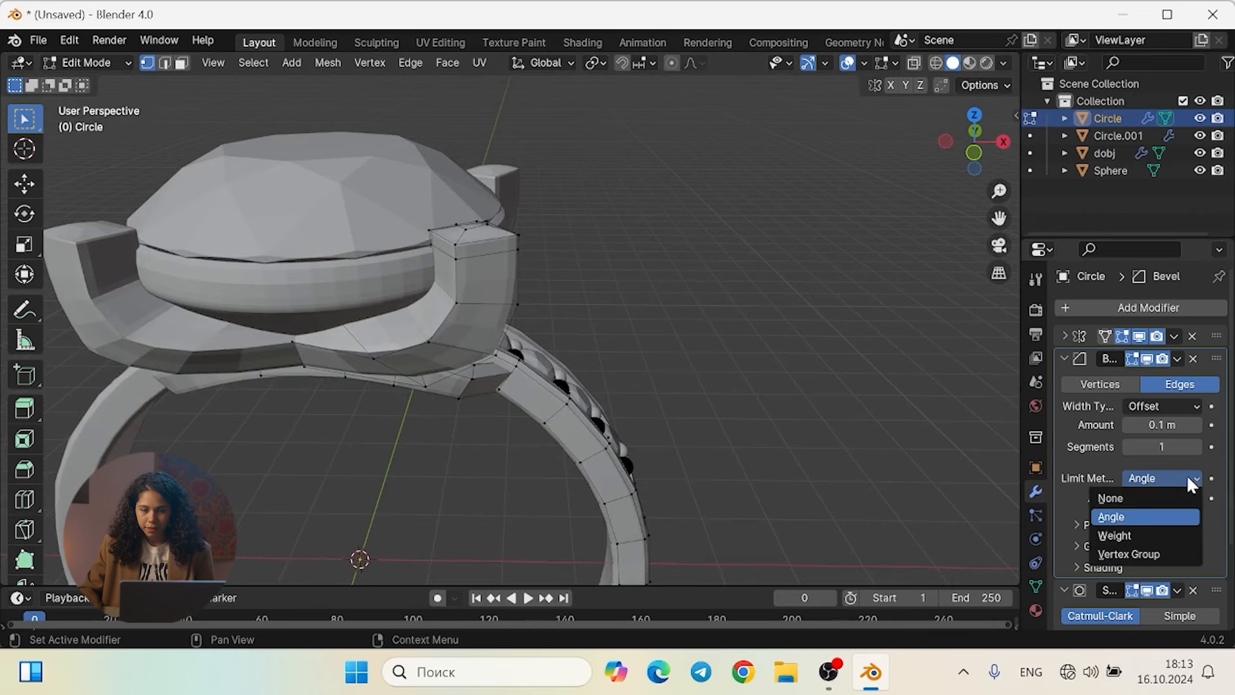
{"action": "left_click", "coordinate": [1158, 537]}
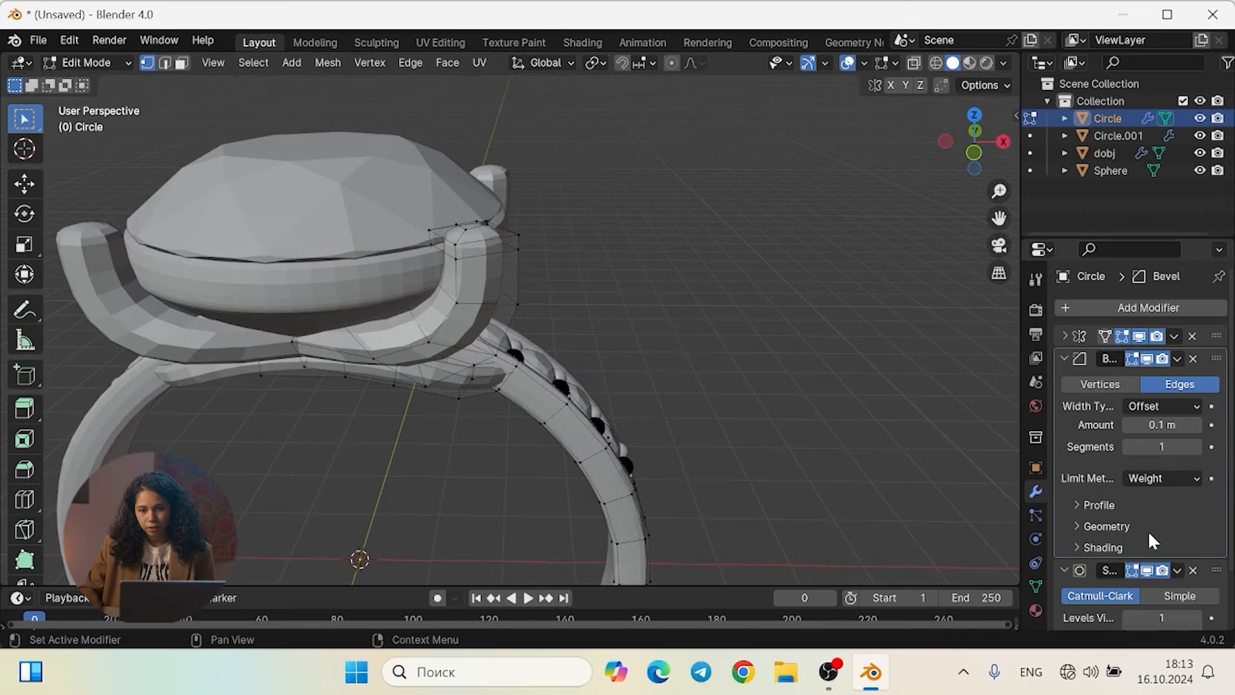
Show the transform values, select the two outer edge loops along the large prong and set their mean edge bevel weight to 1
{"action": "left_click", "coordinate": [1016, 116]}
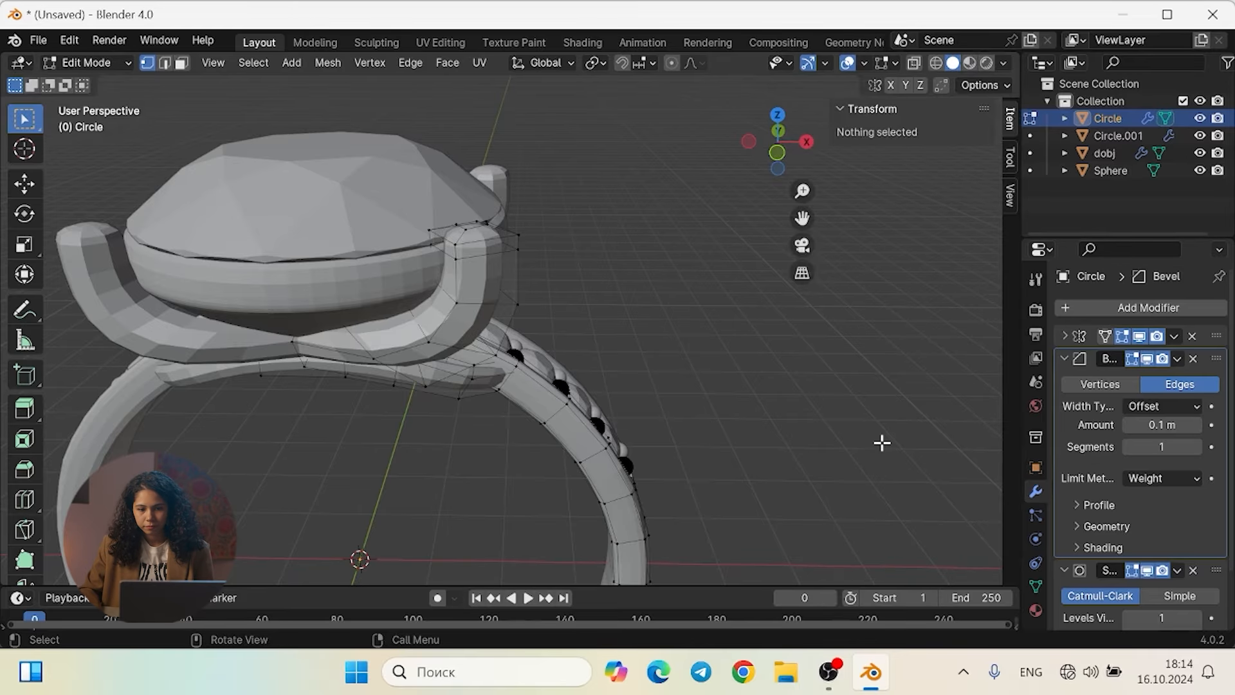
{"action": "mouse_move", "coordinate": [700, 334]}
{"action": "middle_mouse_down"}
{"action": "mouse_move", "coordinate": [761, 338]}
{"action": "mouse_move", "coordinate": [686, 350]}
{"action": "mouse_move", "coordinate": [697, 354]}
{"action": "middle_mouse_up"}
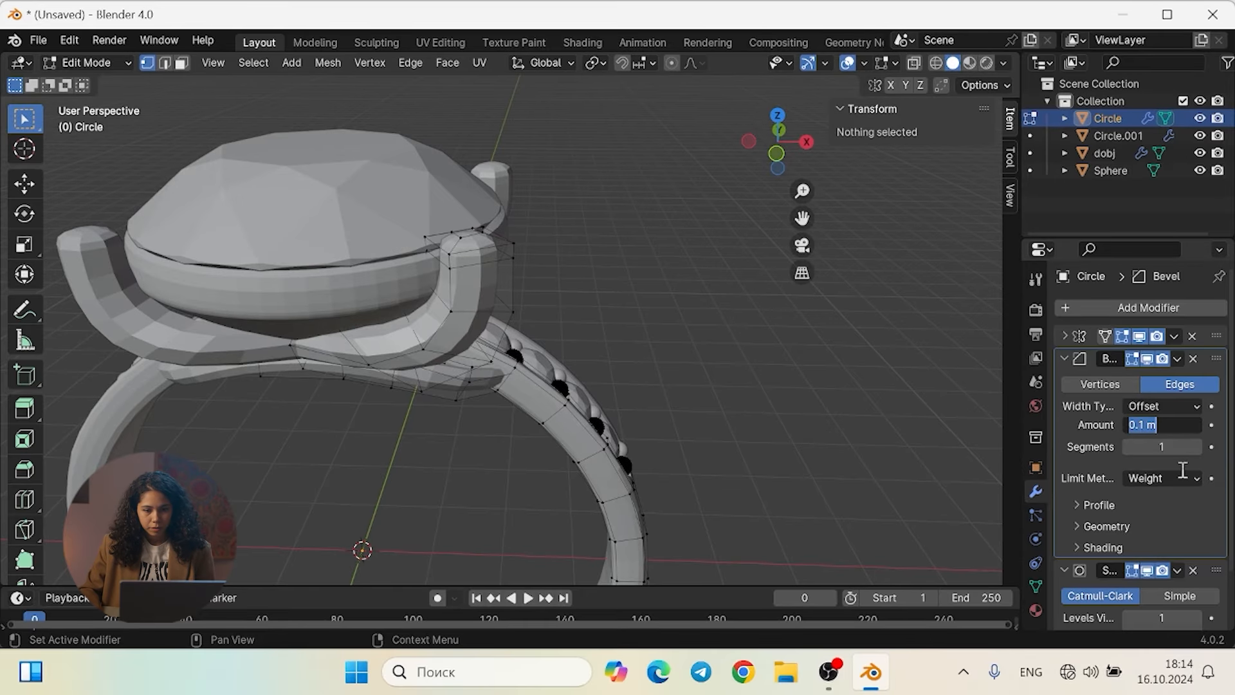
{"action": "left_click", "coordinate": [469, 348]}
{"action": "middle_click_drag", "start_coordinate": [442, 327], "coordinate": [503, 317]}
{"action": "scroll", "coordinate": [505, 317], "scroll_direction": "up", "scroll_amount": 4}
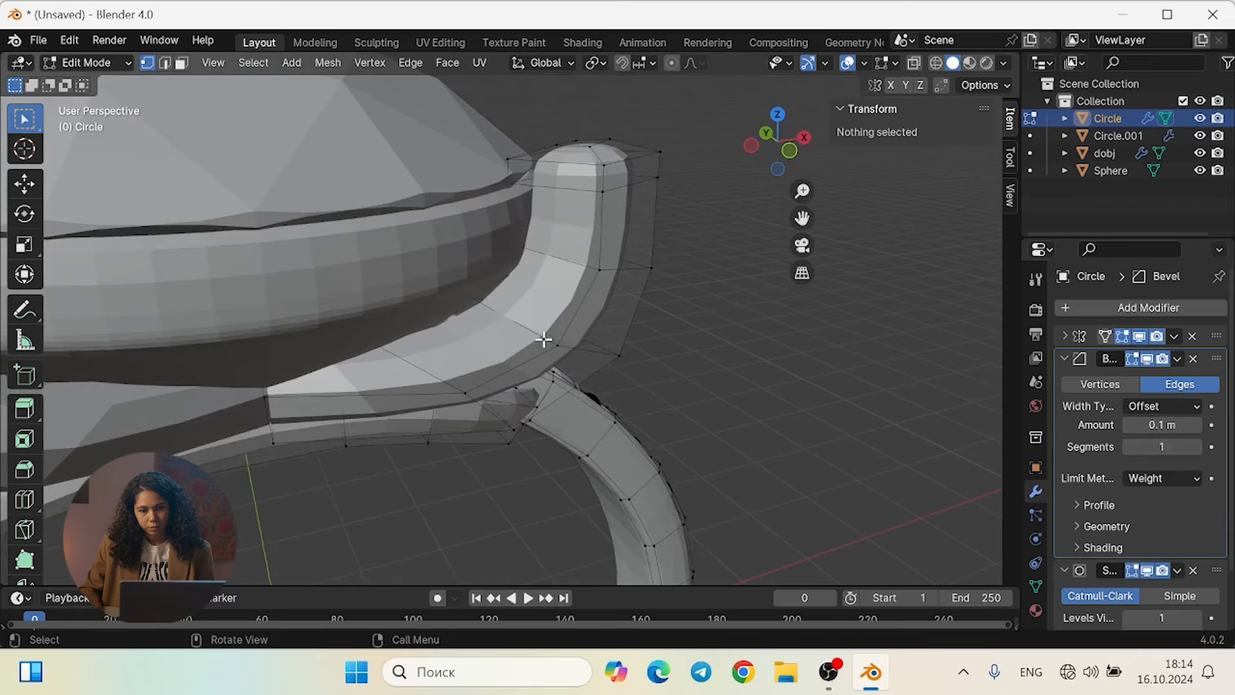
{"action": "left_click", "coordinate": [600, 310], "text": "alt"}
{"action": "middle_click_drag", "start_coordinate": [692, 330], "coordinate": [554, 270]}
{"action": "left_click", "coordinate": [567, 260], "text": "alt"}
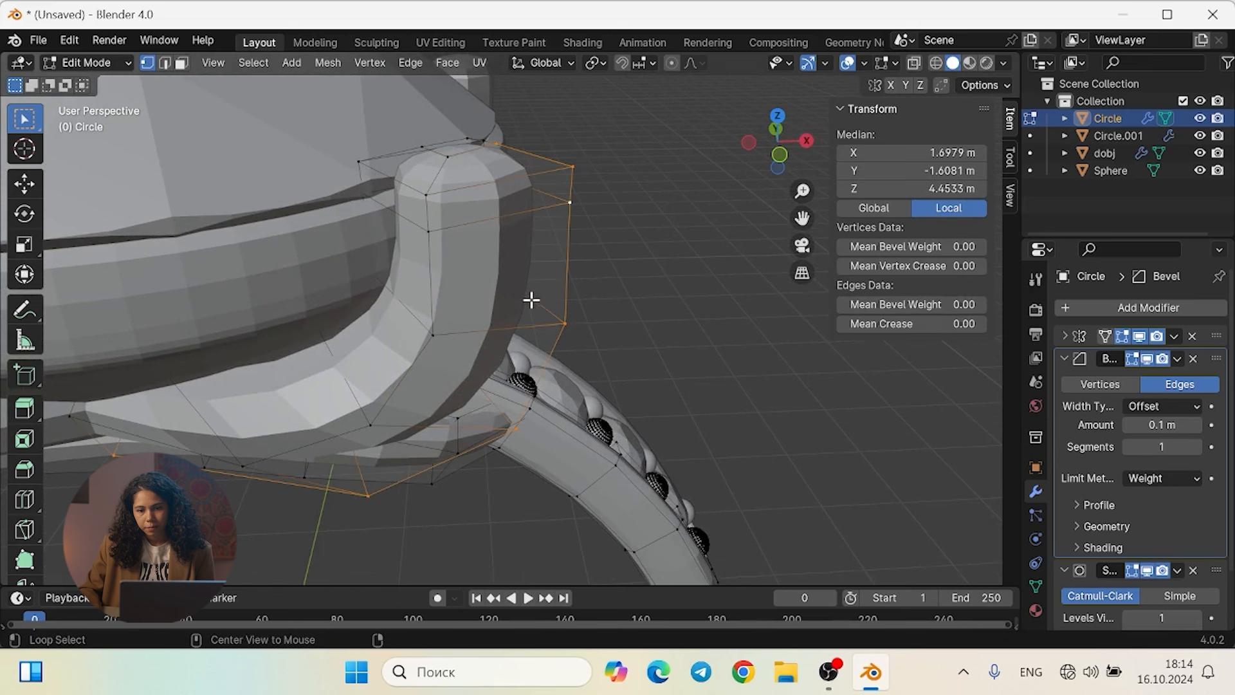
{"action": "left_click", "coordinate": [431, 274], "text": "alt+shift"}
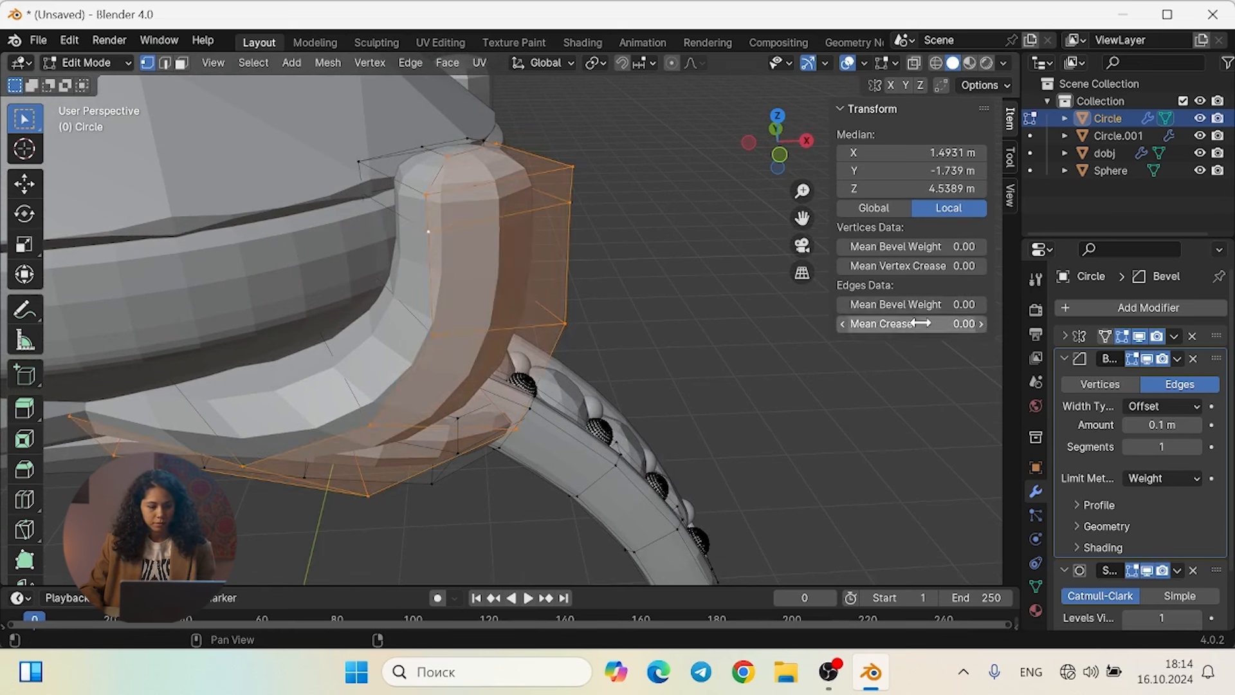
{"action": "left_click", "coordinate": [893, 306]}
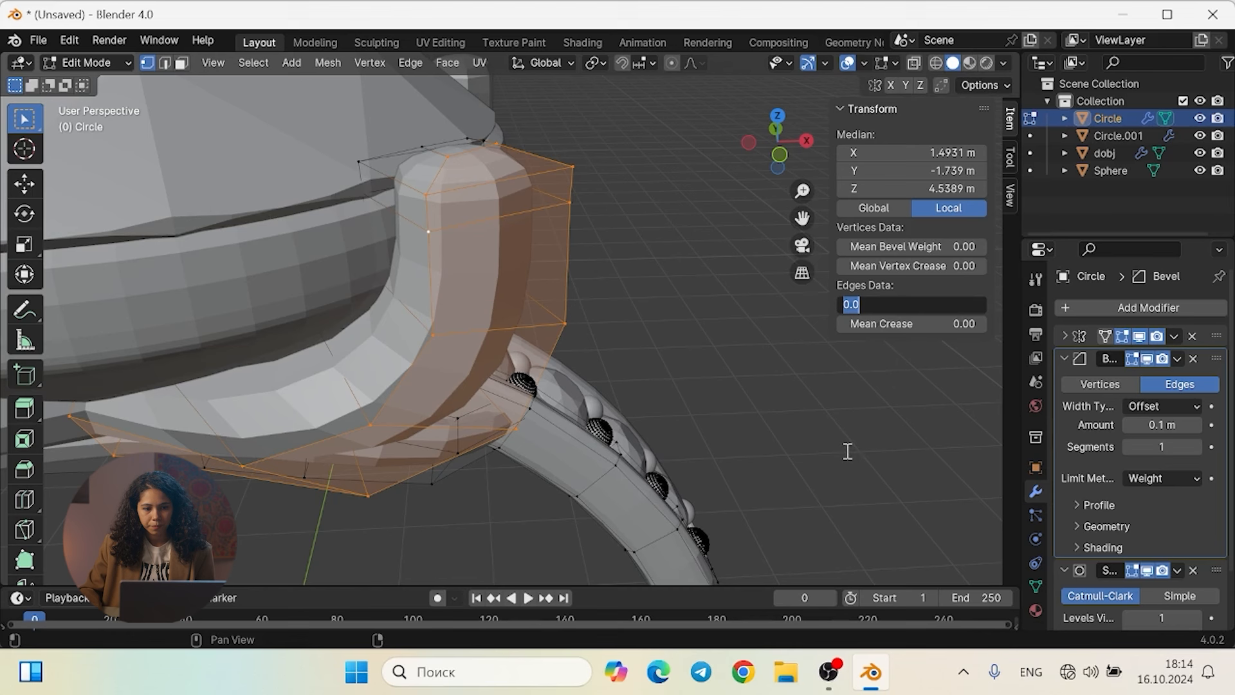
{"action": "type", "text": "1"}
{"action": "key", "text": "Return"}
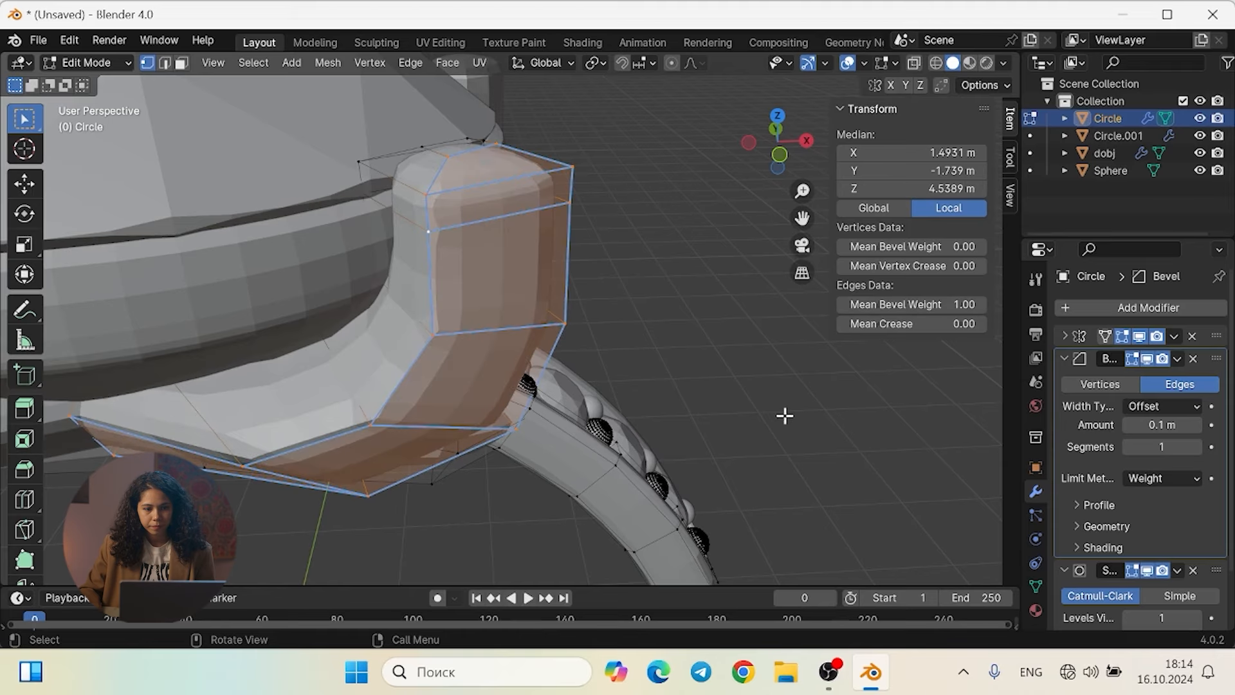
Select the two inner edge loops of the prong facing the main stone, set their mean edge bevel weight to 1, and clear the selection
{"action": "middle_click_drag", "start_coordinate": [761, 378], "coordinate": [463, 422]}
{"action": "scroll", "coordinate": [538, 326], "scroll_direction": "up", "scroll_amount": 5}
{"action": "scroll", "coordinate": [638, 295], "scroll_direction": "down", "scroll_amount": 5}
{"action": "left_click", "coordinate": [283, 379], "text": "alt"}
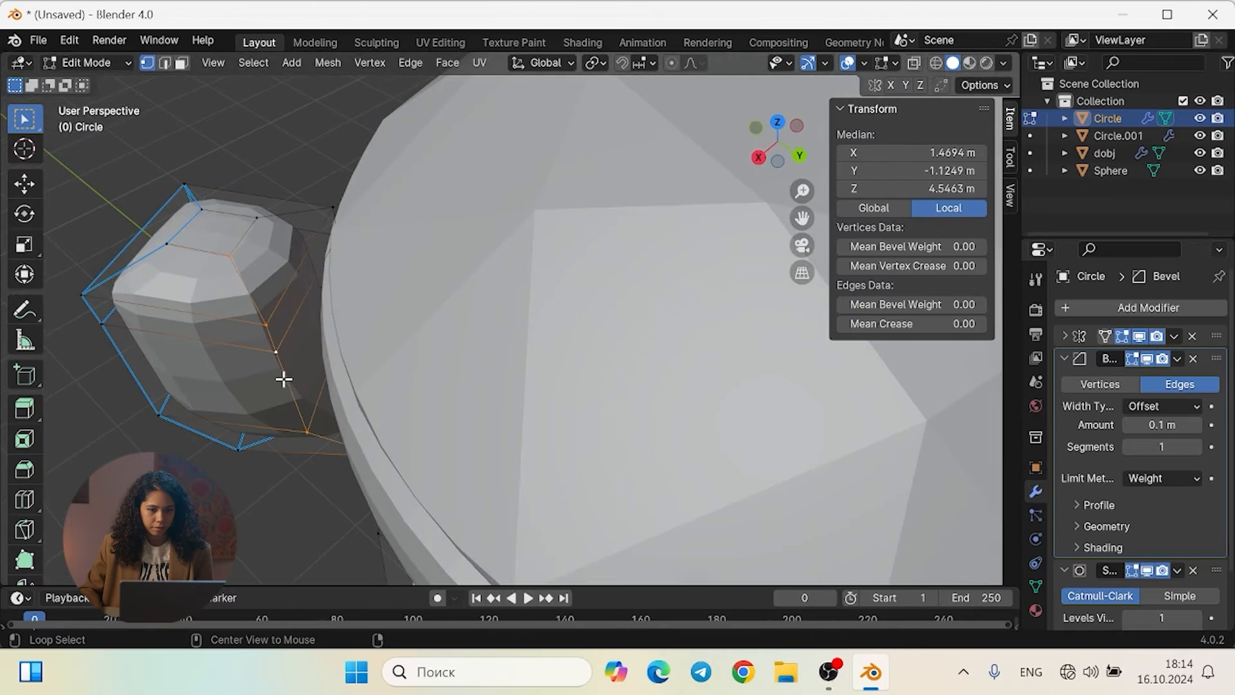
{"action": "scroll", "coordinate": [335, 216], "scroll_direction": "up", "scroll_amount": 4}
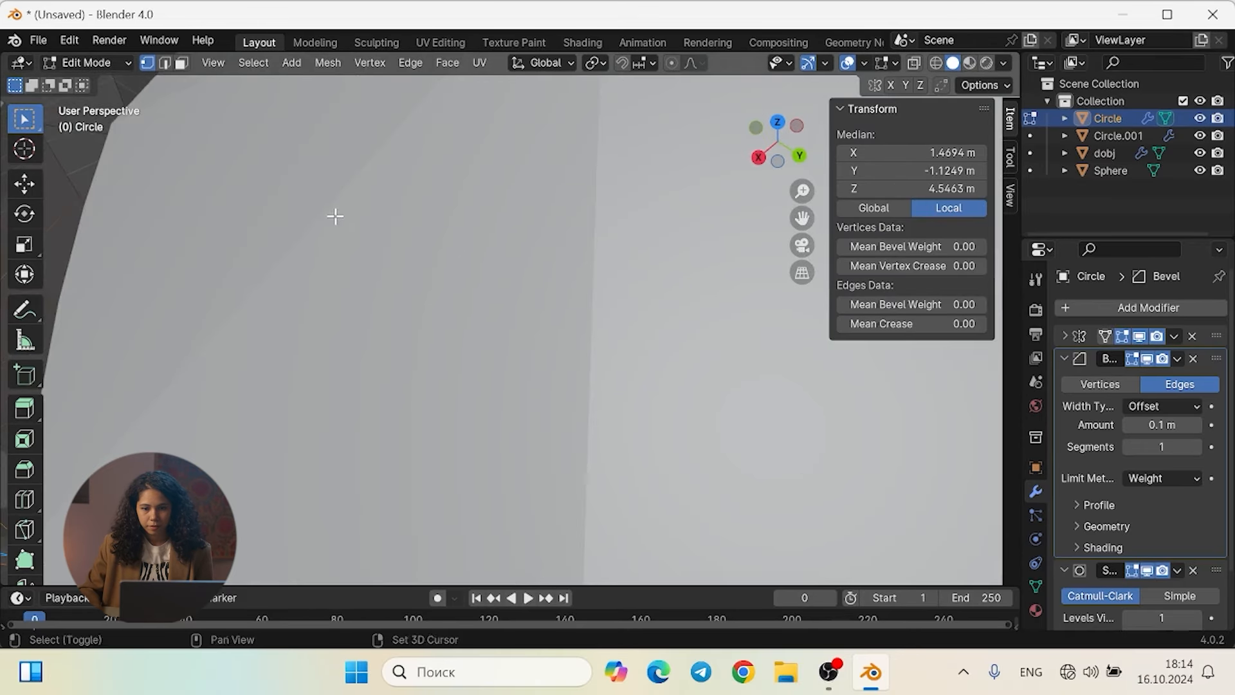
{"action": "middle_click_drag", "start_coordinate": [334, 215], "coordinate": [592, 351], "text": "shift"}
{"action": "left_click", "coordinate": [517, 311], "text": "alt"}
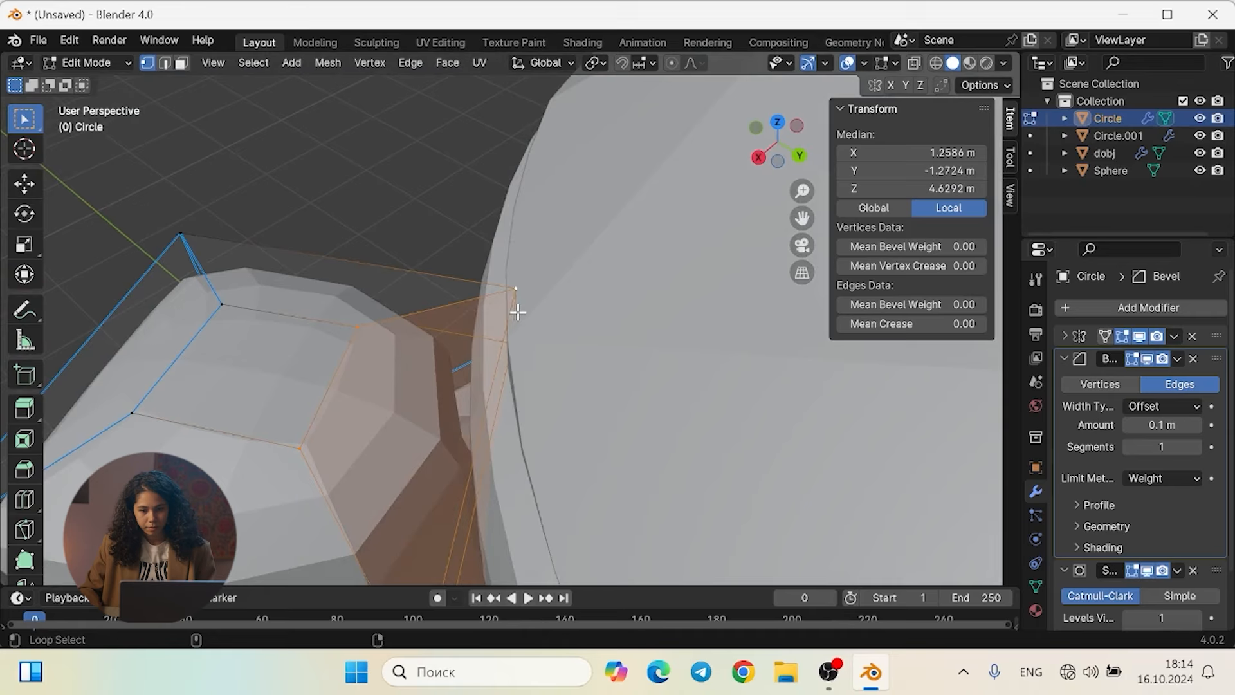
{"action": "middle_click_drag", "start_coordinate": [513, 308], "coordinate": [512, 326]}
{"action": "left_click", "coordinate": [942, 308]}
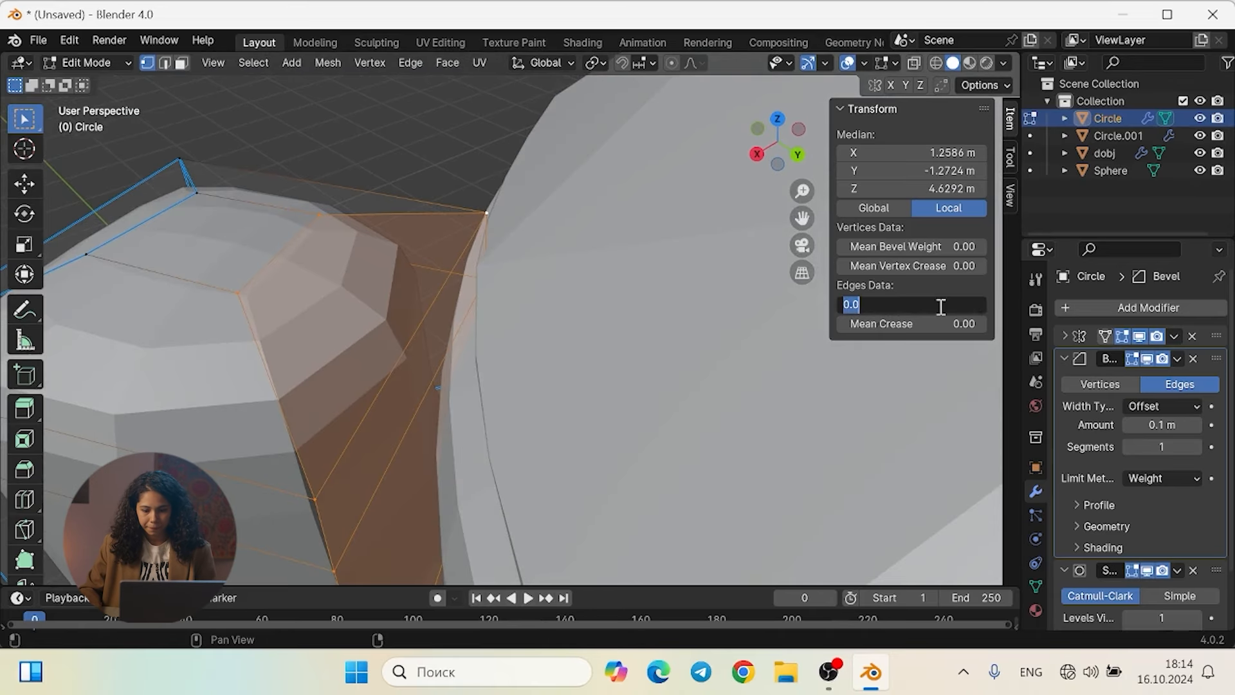
{"action": "type", "text": "1"}
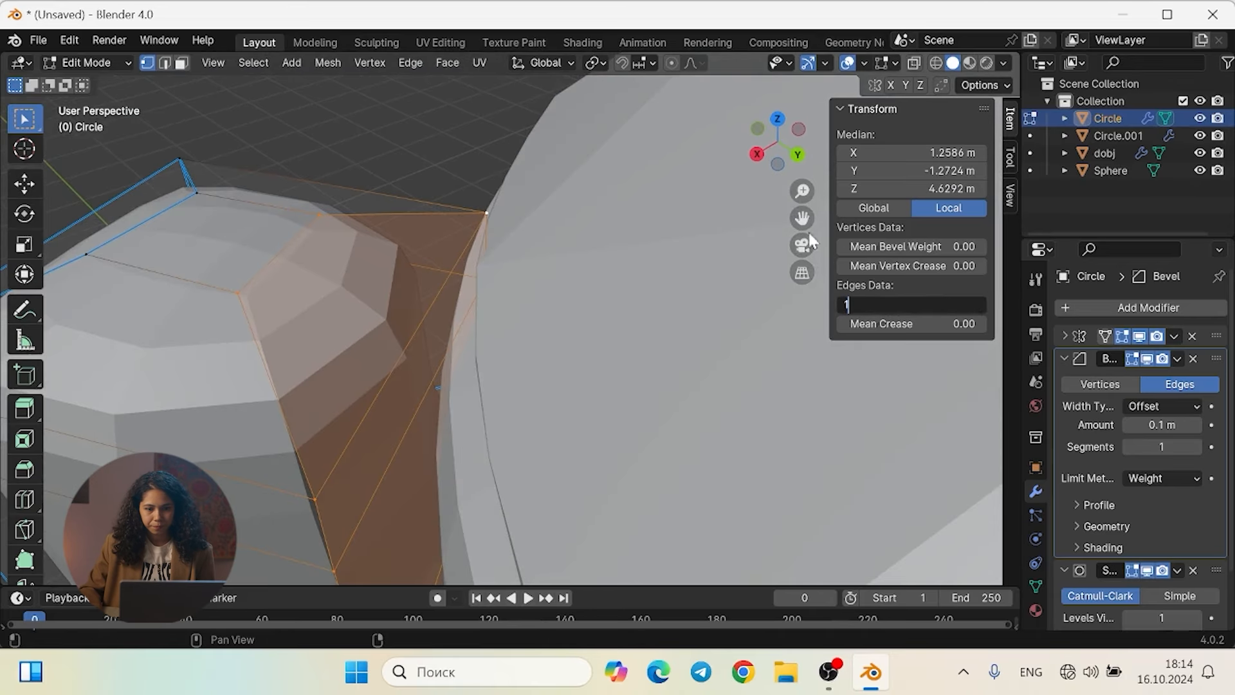
{"action": "key", "text": "Return"}
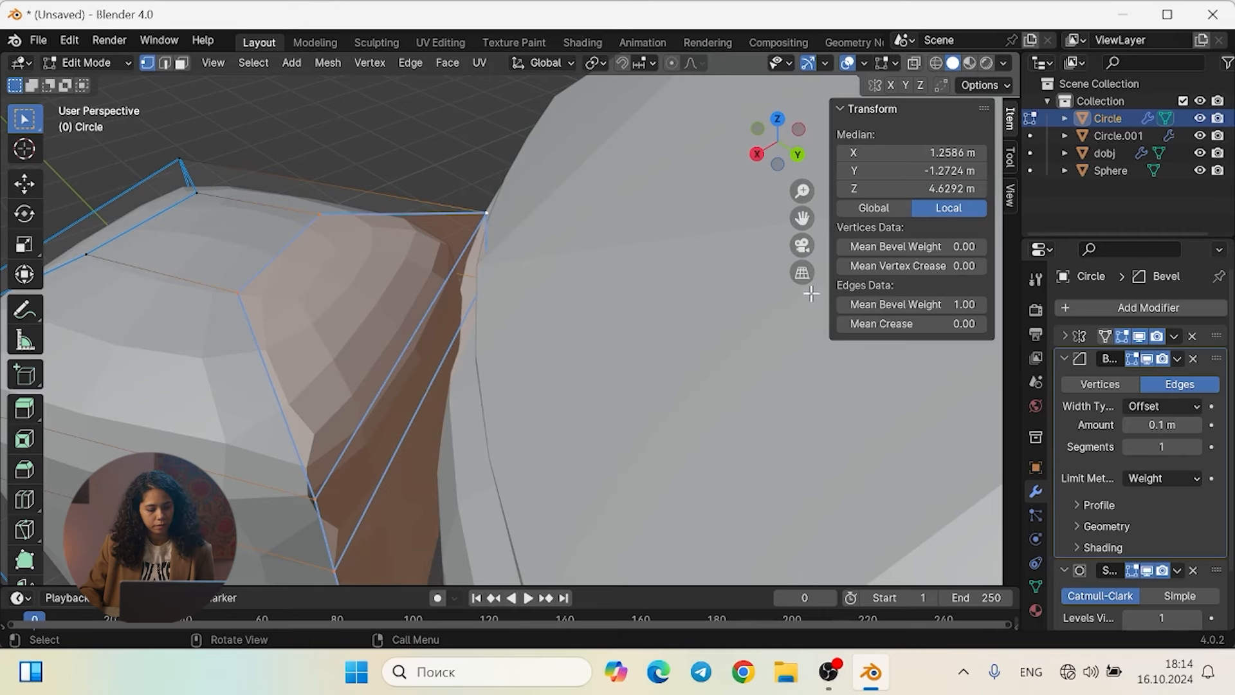
{"action": "scroll", "coordinate": [564, 366], "scroll_direction": "down", "scroll_amount": 6}
{"action": "middle_click_drag", "start_coordinate": [564, 366], "coordinate": [692, 239]}
{"action": "left_click", "coordinate": [746, 368]}
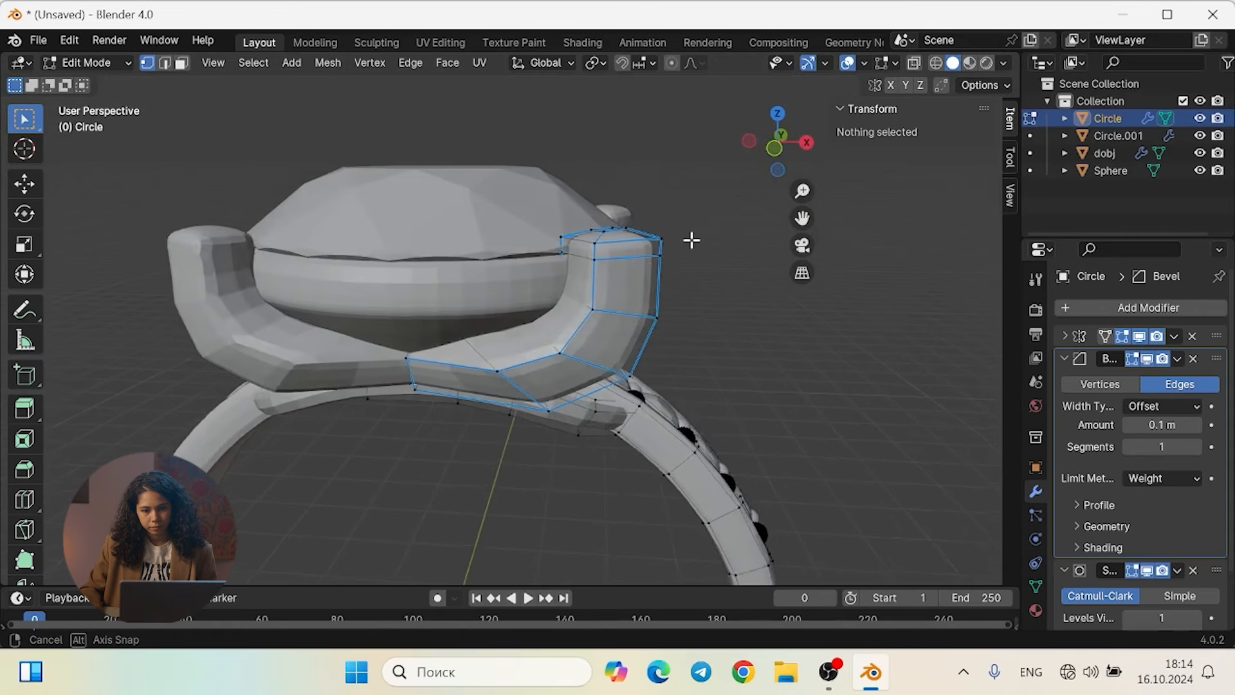
Leave Edit Mode and examine the whole ring with its sharpened prongs from several angles
{"action": "middle_click_drag", "start_coordinate": [453, 312], "coordinate": [493, 310]}
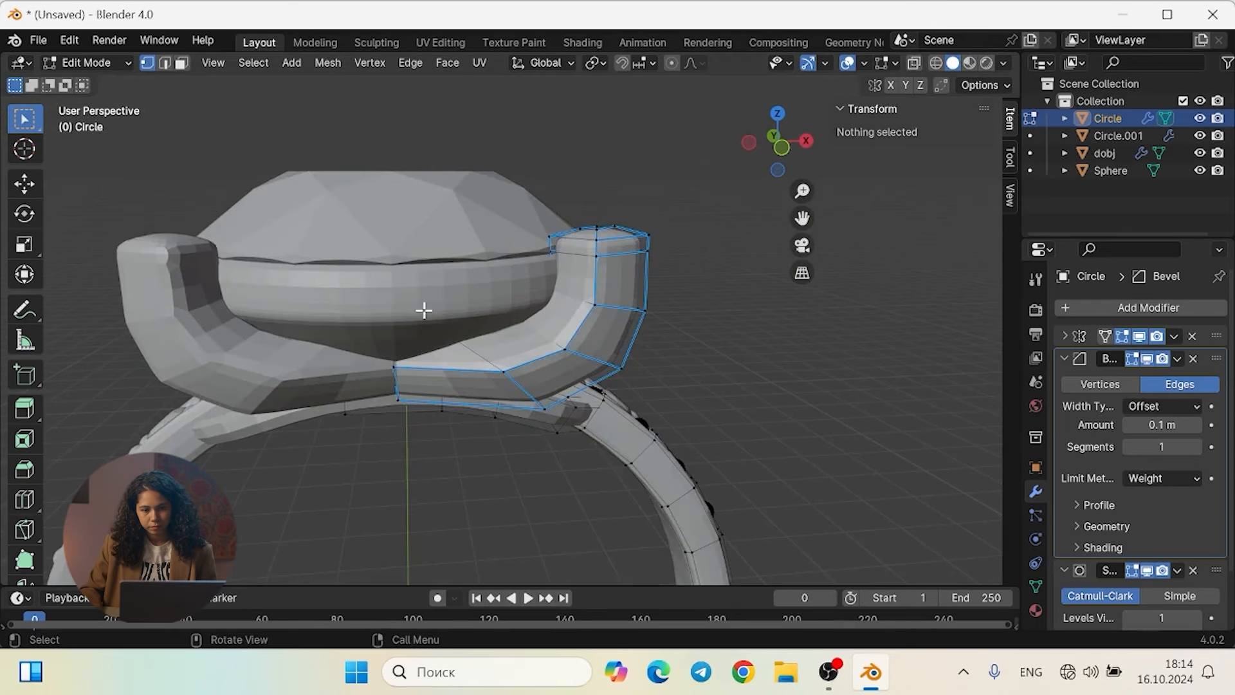
{"action": "key", "text": "Tab"}
{"action": "scroll", "coordinate": [654, 388], "scroll_direction": "down", "scroll_amount": 3}
{"action": "middle_click_drag", "start_coordinate": [654, 387], "coordinate": [621, 305]}
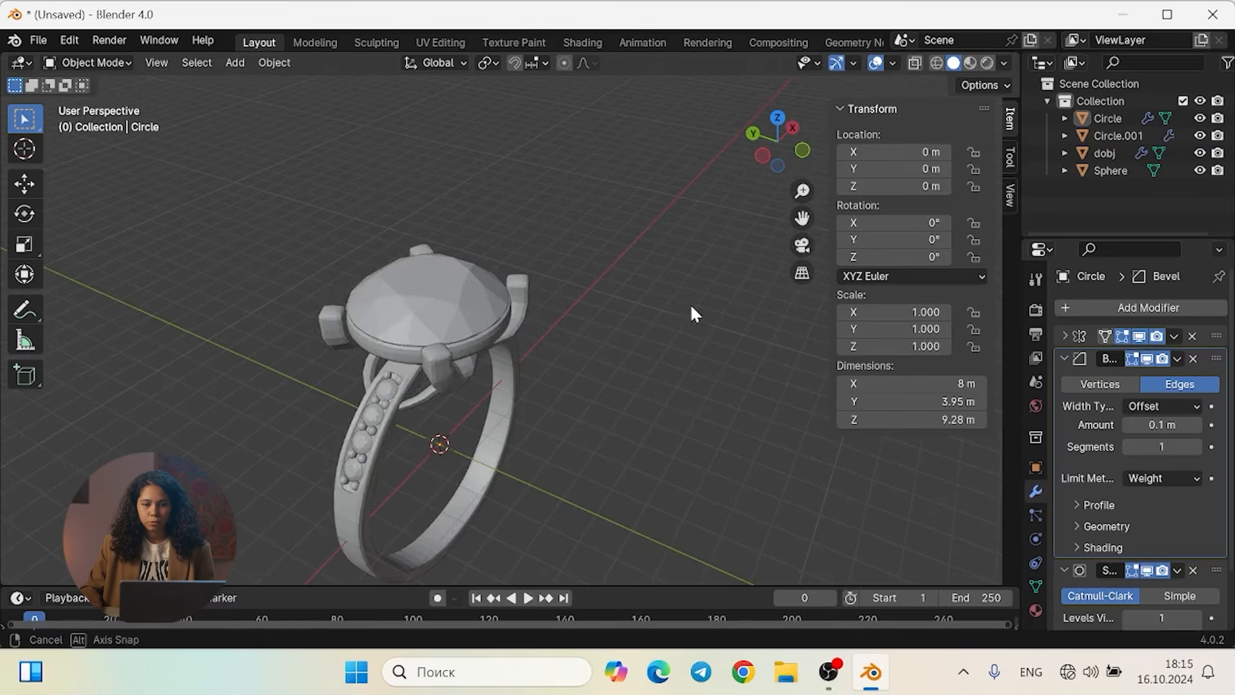
{"action": "scroll", "coordinate": [647, 287], "scroll_direction": "down", "scroll_amount": 3}
{"action": "middle_click_drag", "start_coordinate": [647, 286], "coordinate": [511, 337]}
{"action": "scroll", "coordinate": [627, 318], "scroll_direction": "down", "scroll_amount": 3}
{"action": "scroll", "coordinate": [510, 334], "scroll_direction": "up", "scroll_amount": 4}
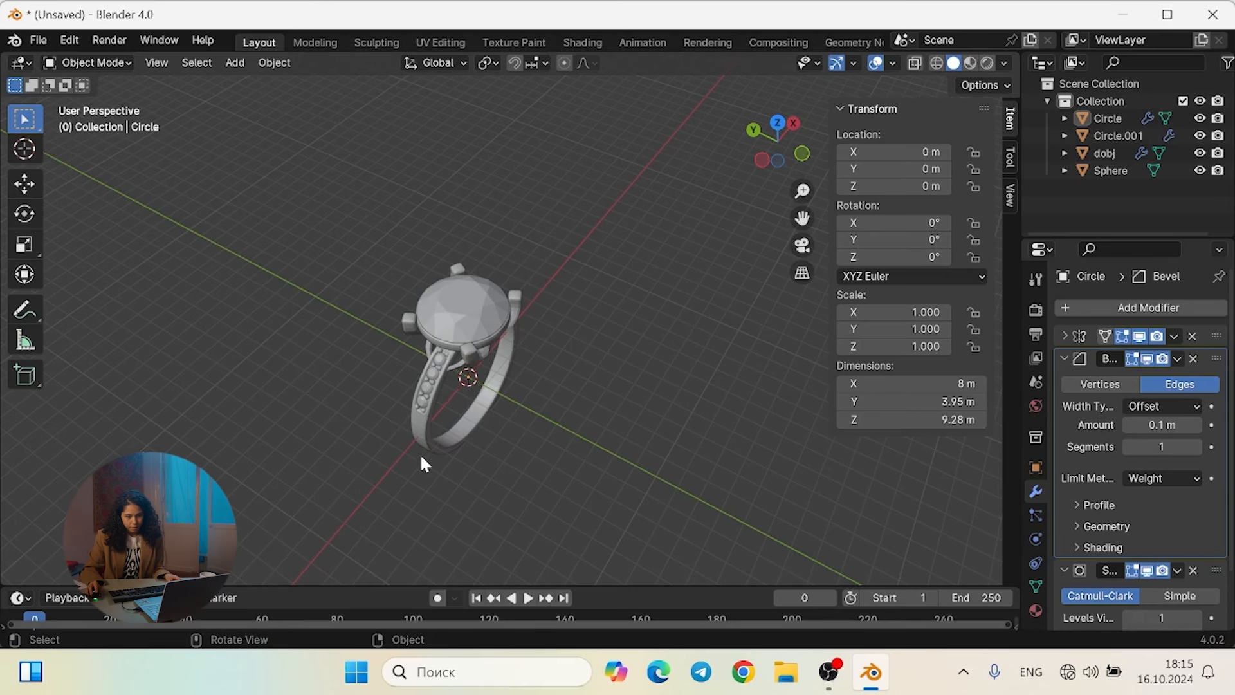
Move all the ring's objects into a new collection named uzuk and clear the selection
{"action": "key", "text": "a"}
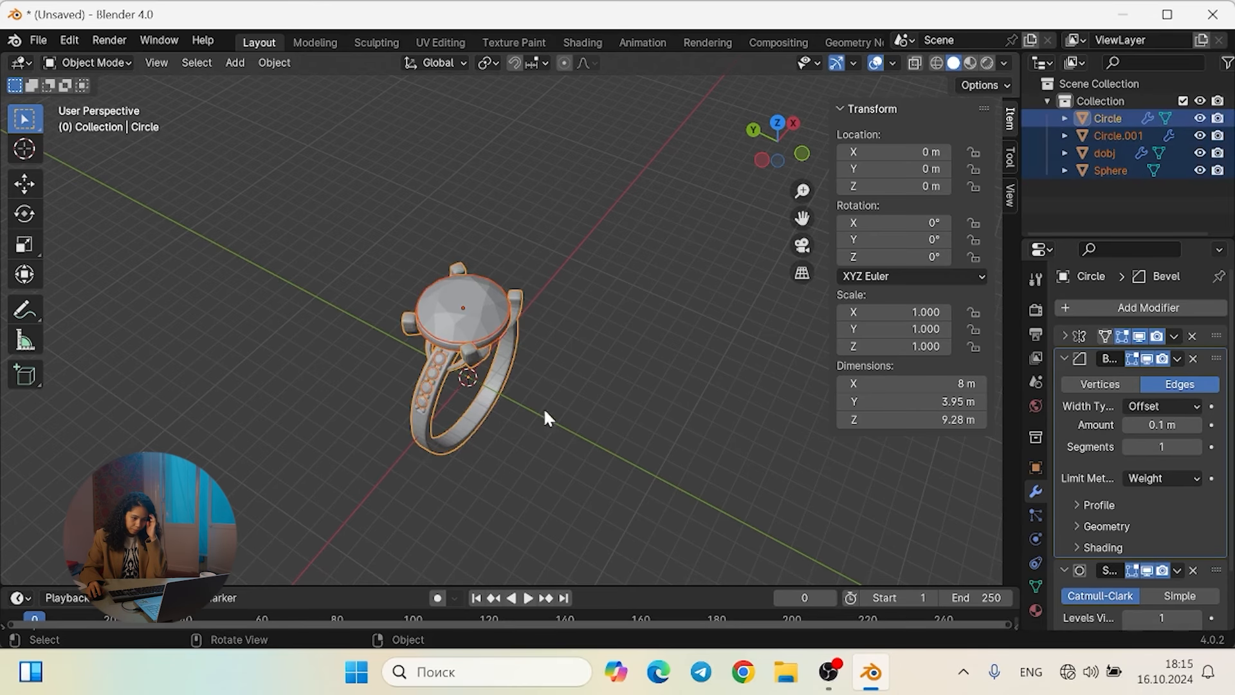
{"action": "scroll", "coordinate": [535, 361], "scroll_direction": "down", "scroll_amount": 2}
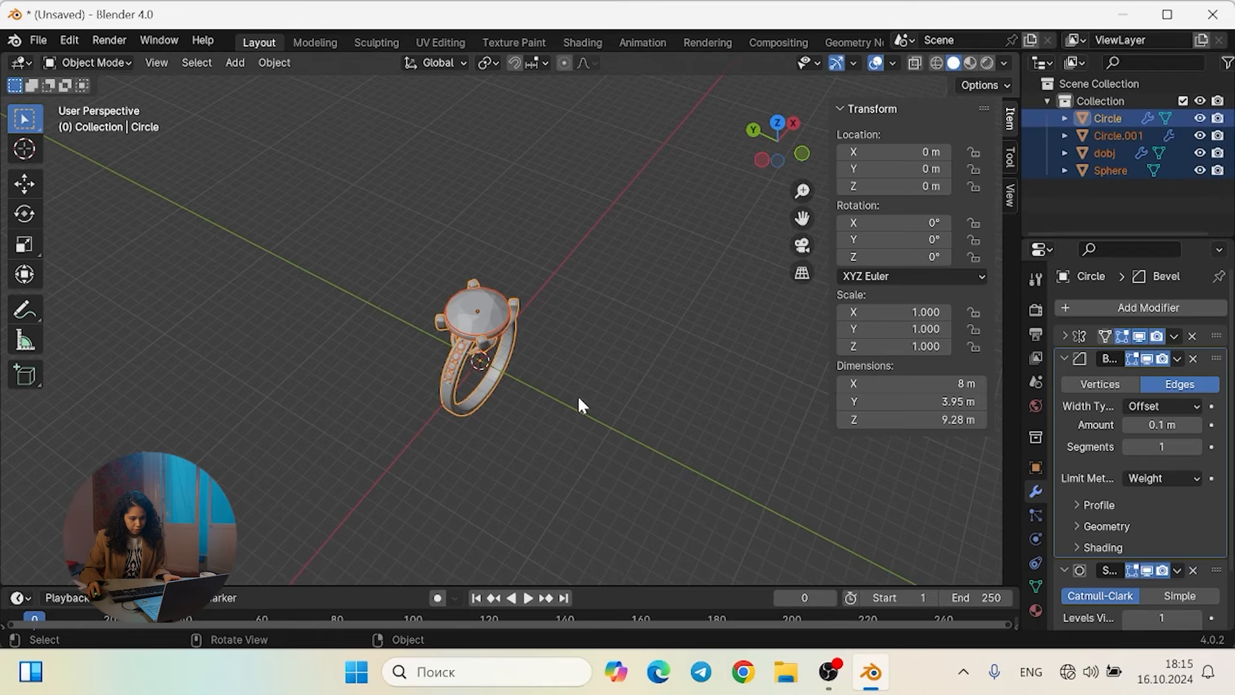
{"action": "key", "text": "m"}
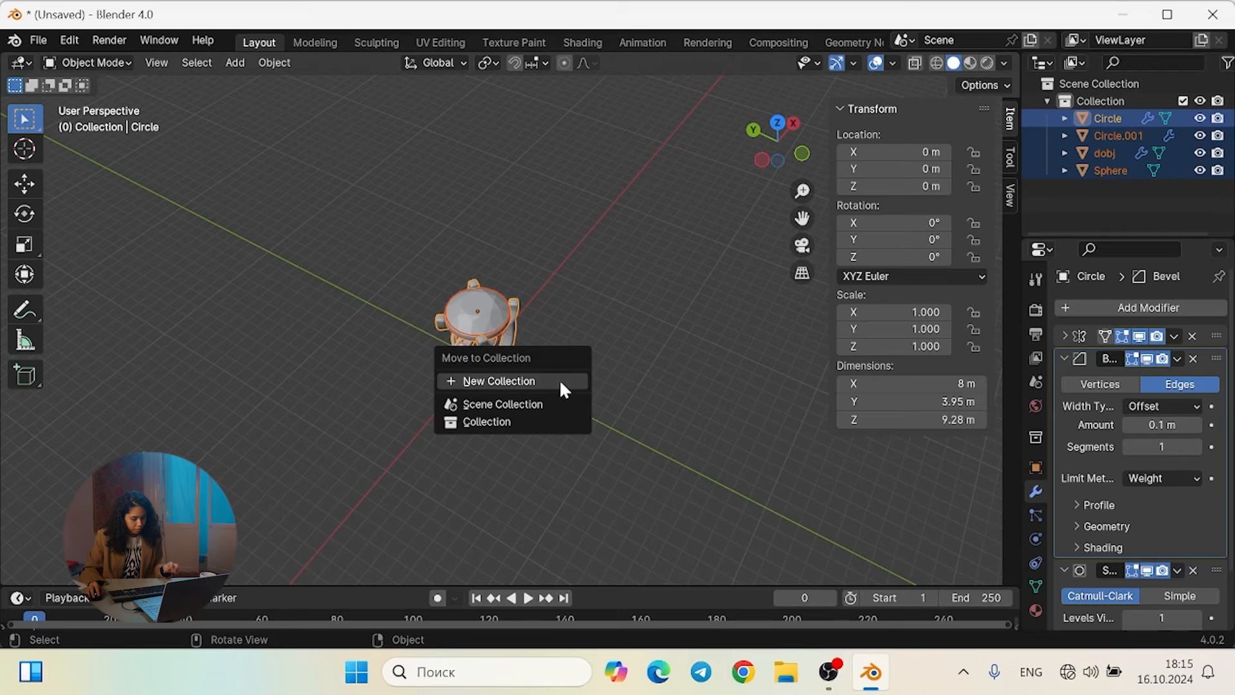
{"action": "left_click", "coordinate": [560, 382]}
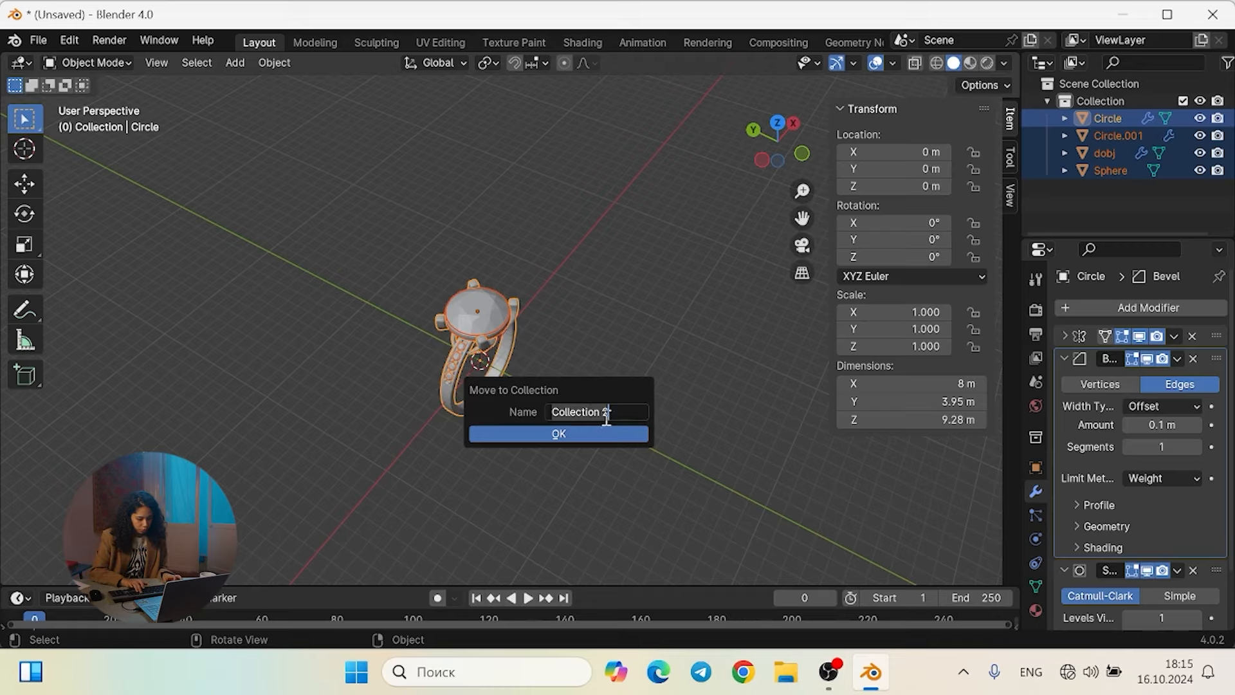
{"action": "type", "text": "ep"}
{"action": "key", "text": "BackSpace"}
{"action": "key", "text": "BackSpace"}
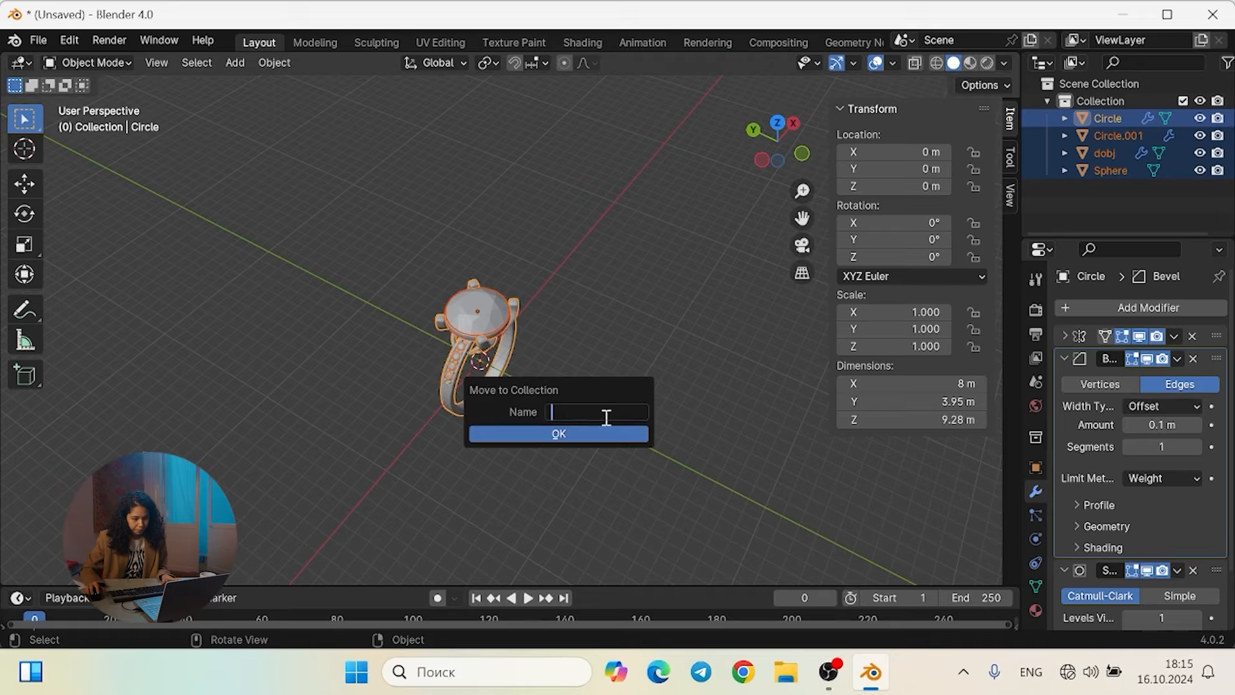
{"action": "type", "text": "uzuk"}
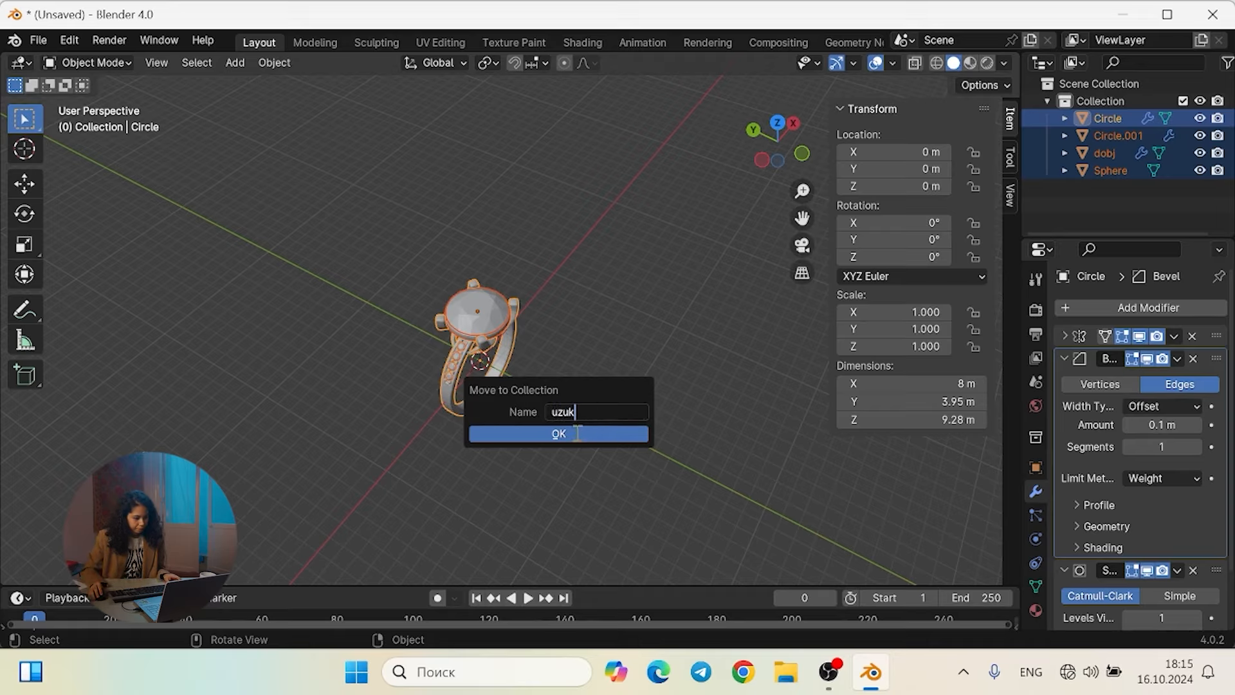
{"action": "left_click", "coordinate": [577, 433]}
{"action": "left_click", "coordinate": [694, 317]}
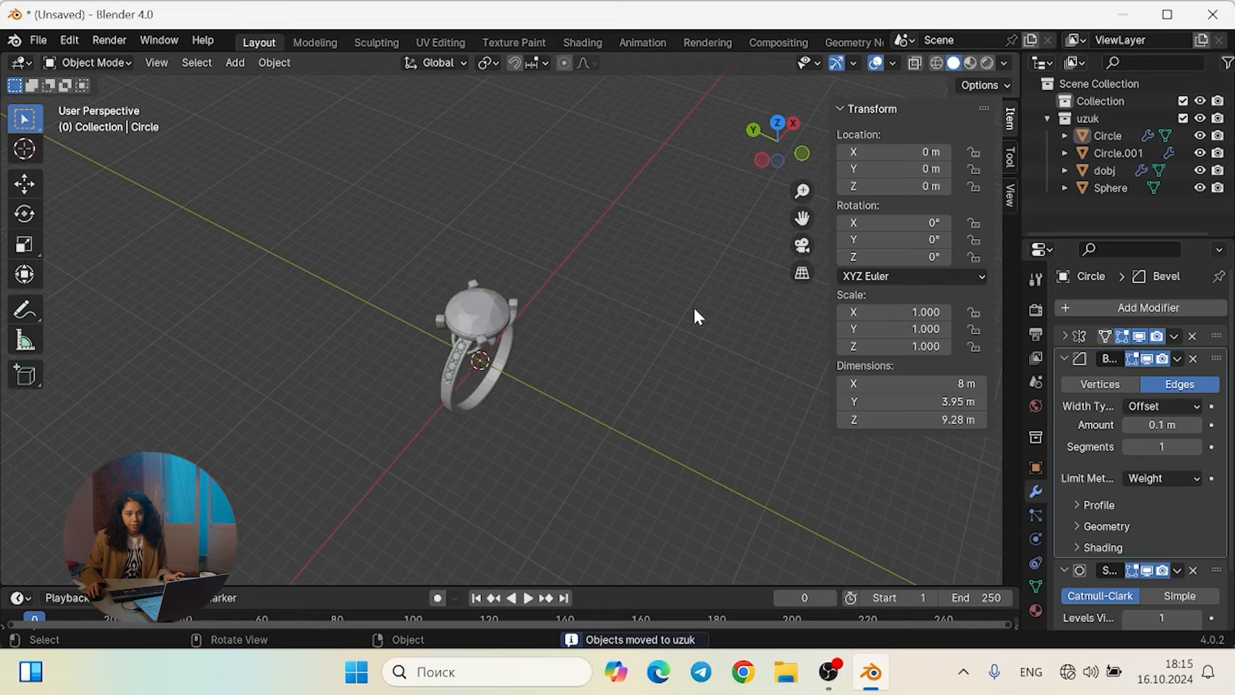
Add a cylinder mesh and move it beside the ring band to about X 1.31 m, Y -2.66 m, Z -0.96 m
{"action": "middle_click_drag", "start_coordinate": [712, 341], "coordinate": [660, 303], "text": "shift"}
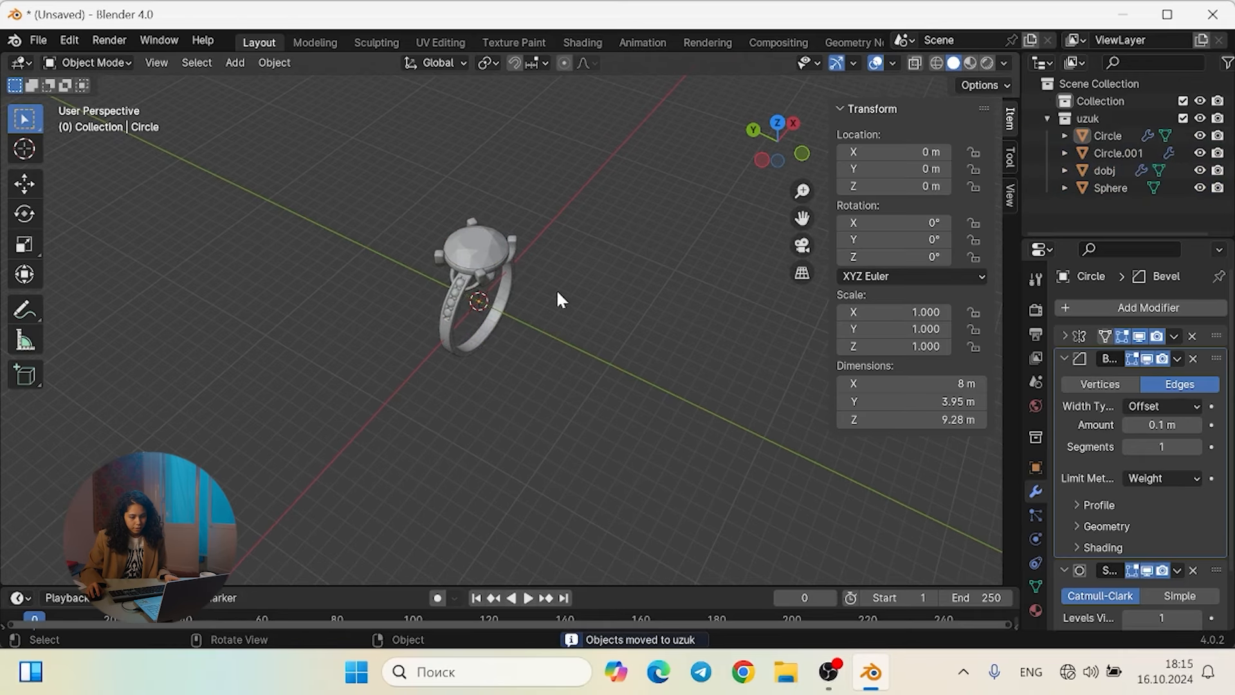
{"action": "key", "text": "shift+a"}
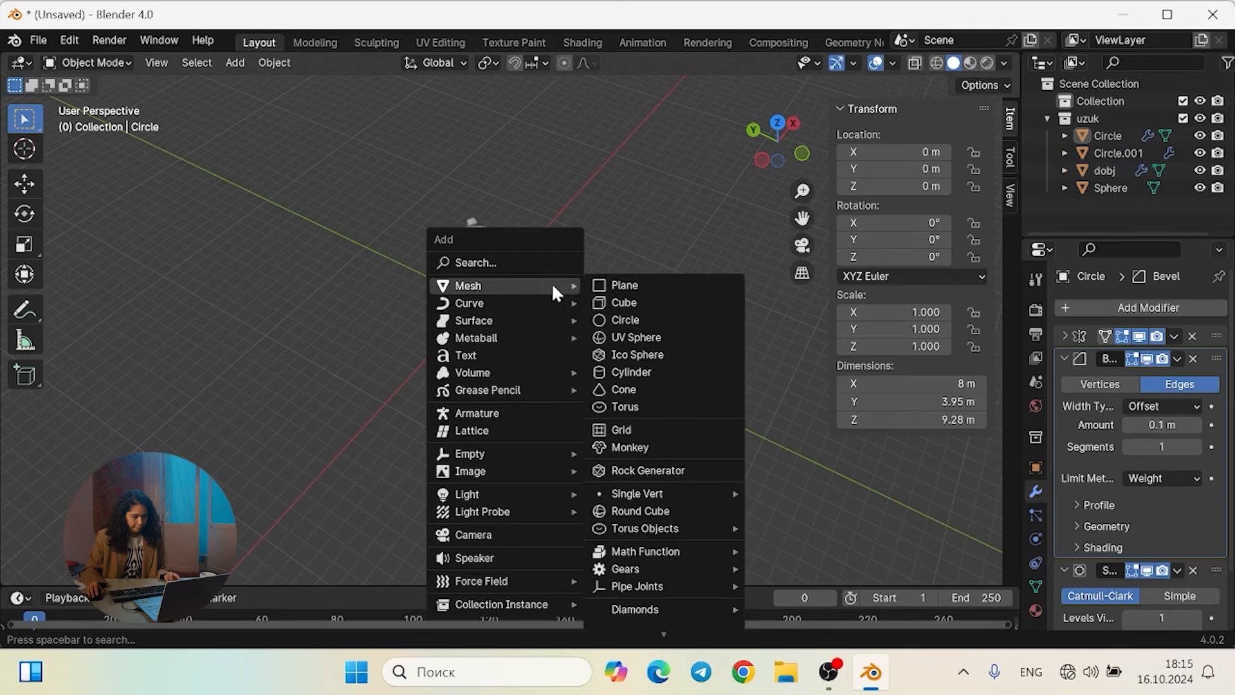
{"action": "left_click", "coordinate": [647, 370]}
{"action": "middle_click_drag", "start_coordinate": [577, 349], "coordinate": [536, 298]}
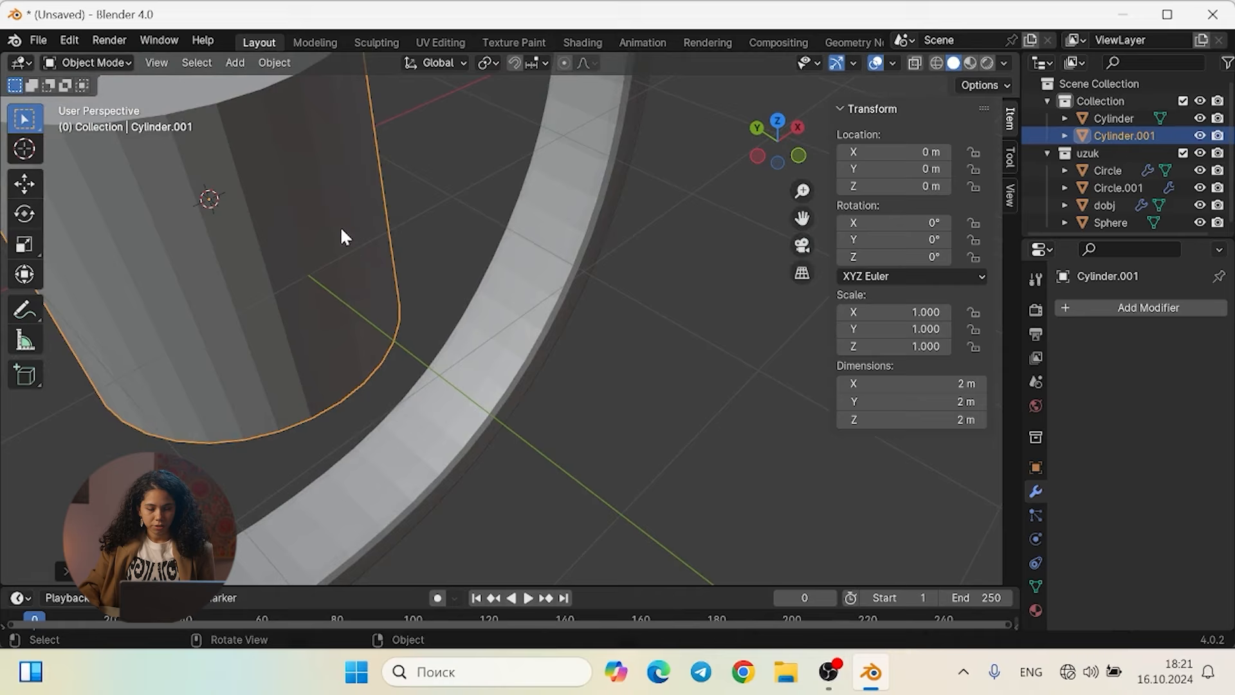
{"action": "left_click_drag", "start_coordinate": [340, 229], "coordinate": [826, 456]}
{"action": "middle_click_drag", "start_coordinate": [780, 474], "coordinate": [589, 379]}
{"action": "middle_click_drag", "start_coordinate": [645, 443], "coordinate": [572, 309]}
{"action": "middle_click_drag", "start_coordinate": [540, 188], "coordinate": [544, 273]}
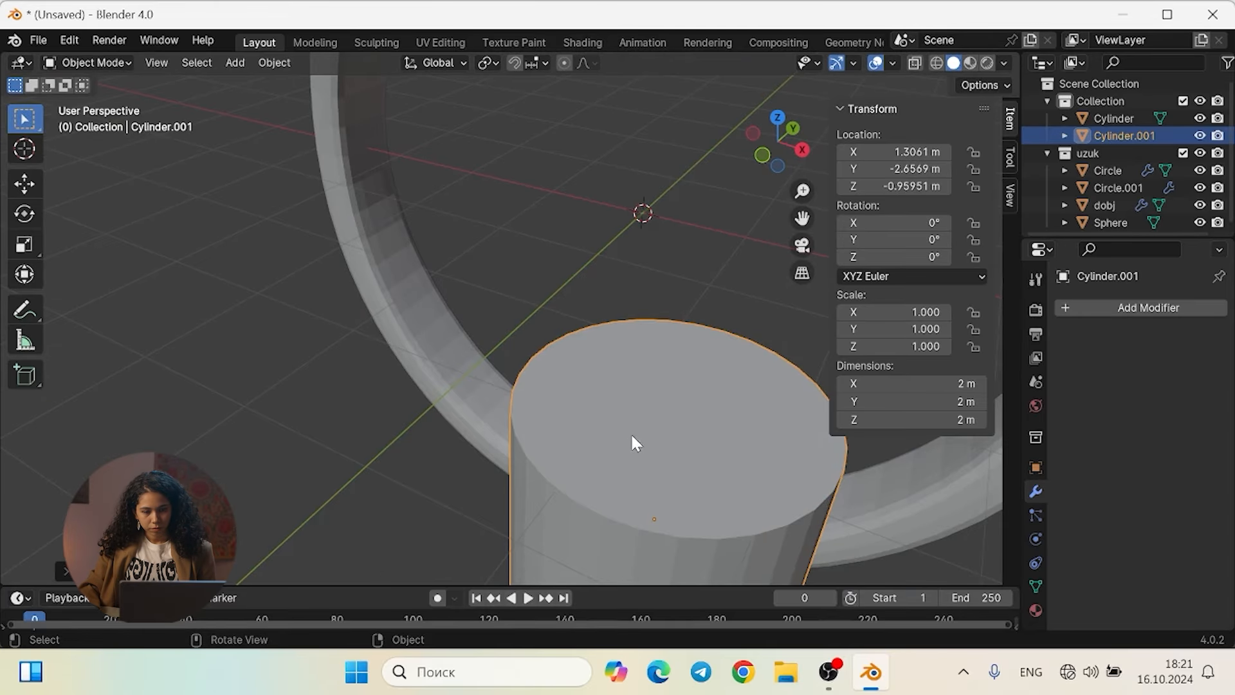
{"action": "middle_click_drag", "start_coordinate": [631, 436], "coordinate": [485, 265]}
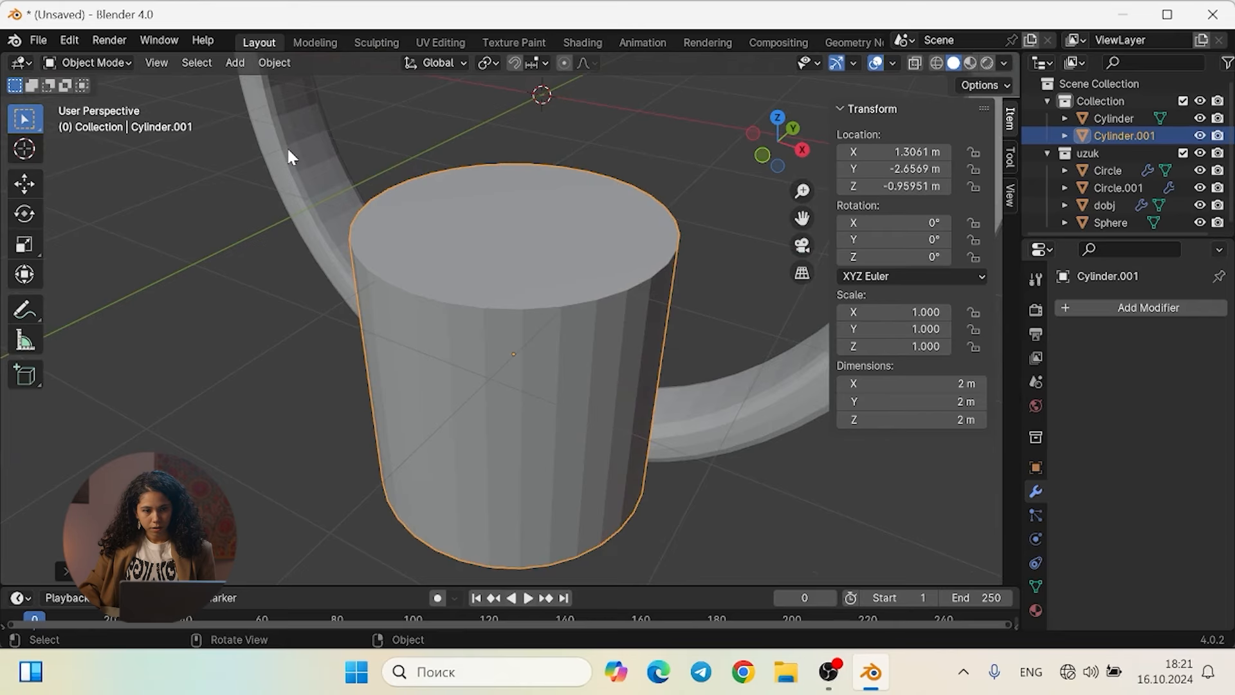
Bevel the cylinder's top rim edge loop with three segments, about 0.09 m wide
{"action": "key", "text": "Tab"}
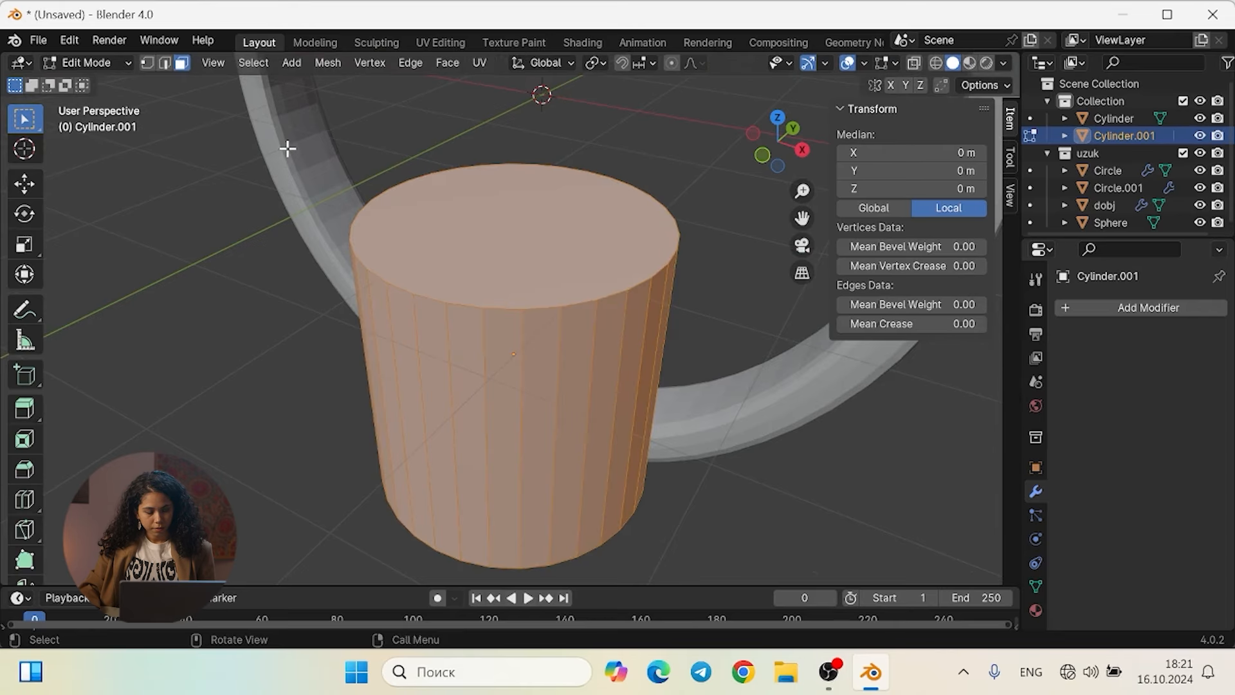
{"action": "left_click", "coordinate": [164, 63]}
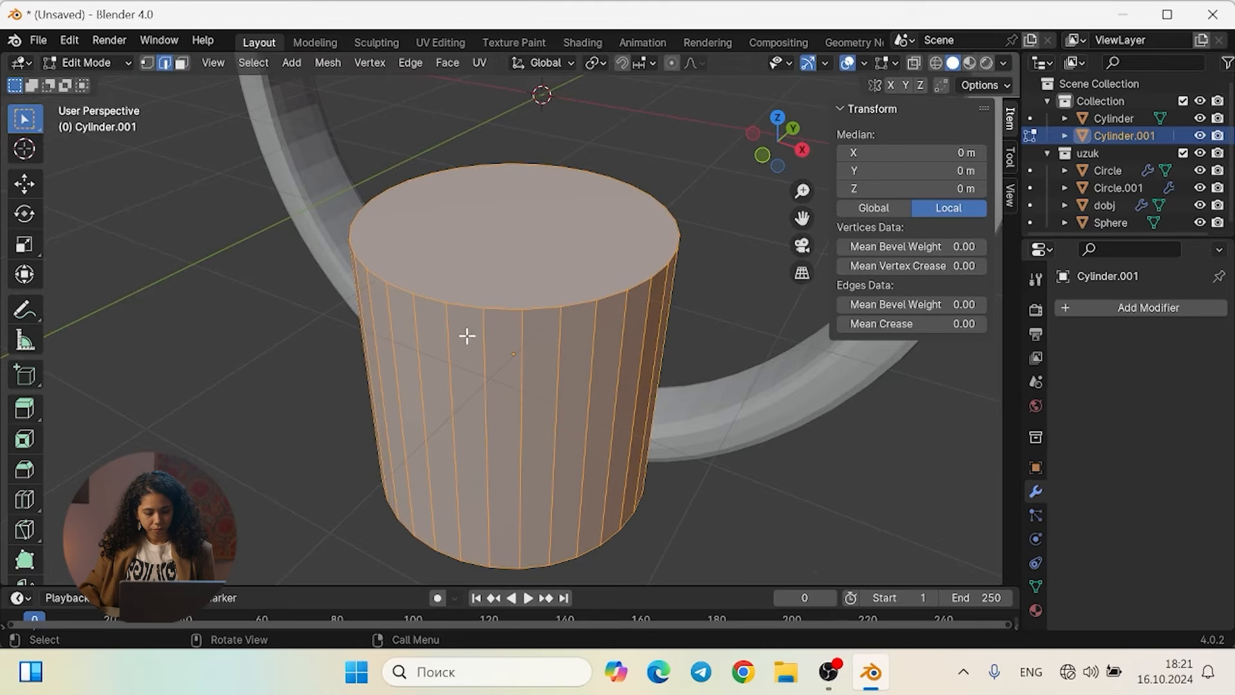
{"action": "left_click", "coordinate": [504, 310], "text": "alt"}
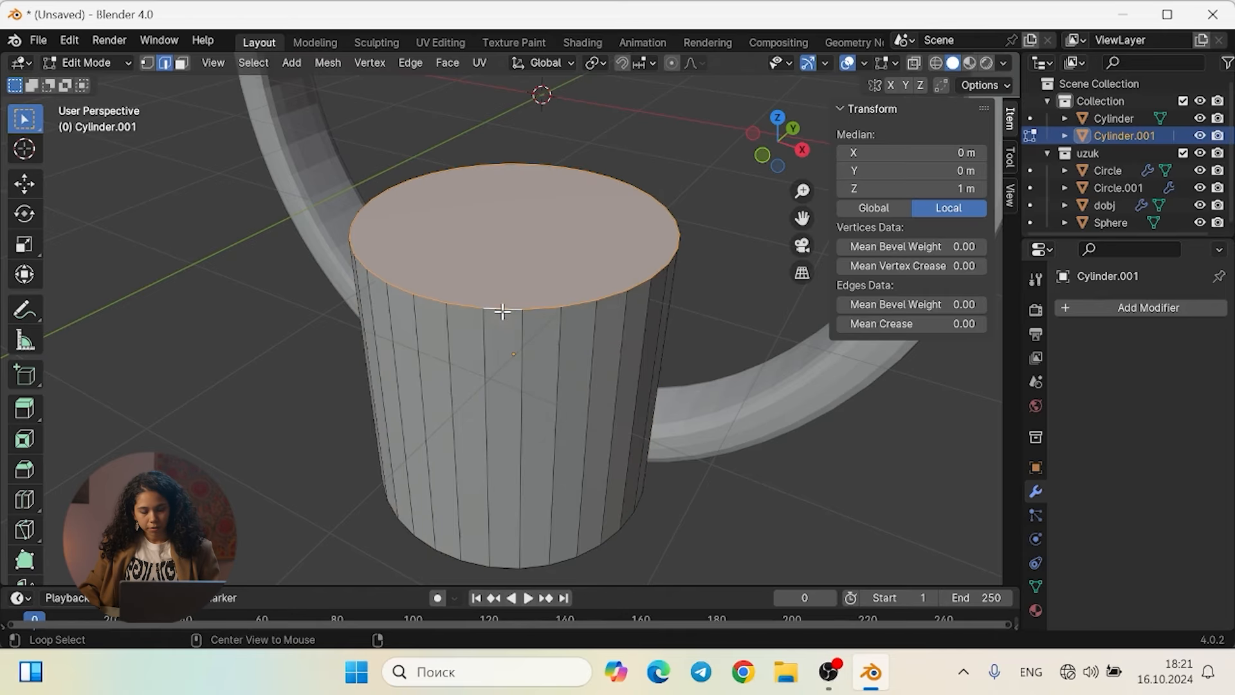
{"action": "scroll", "coordinate": [526, 284], "scroll_direction": "up", "scroll_amount": 2}
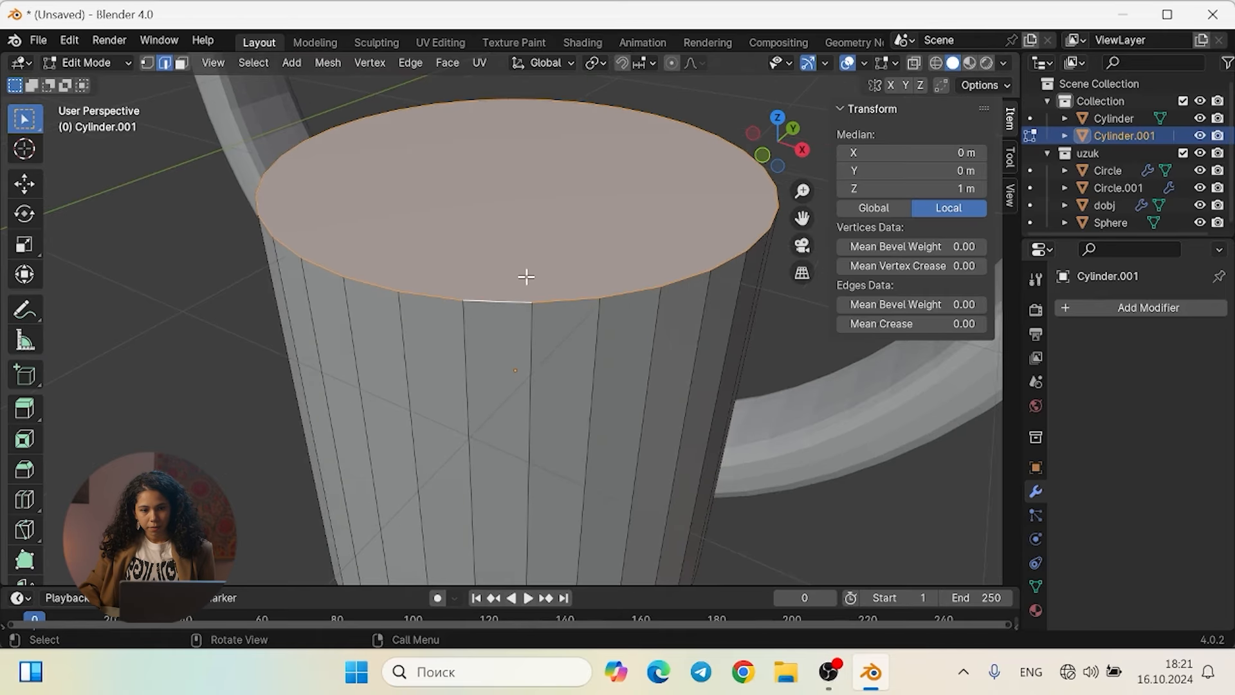
{"action": "key", "text": "ctrl+b"}
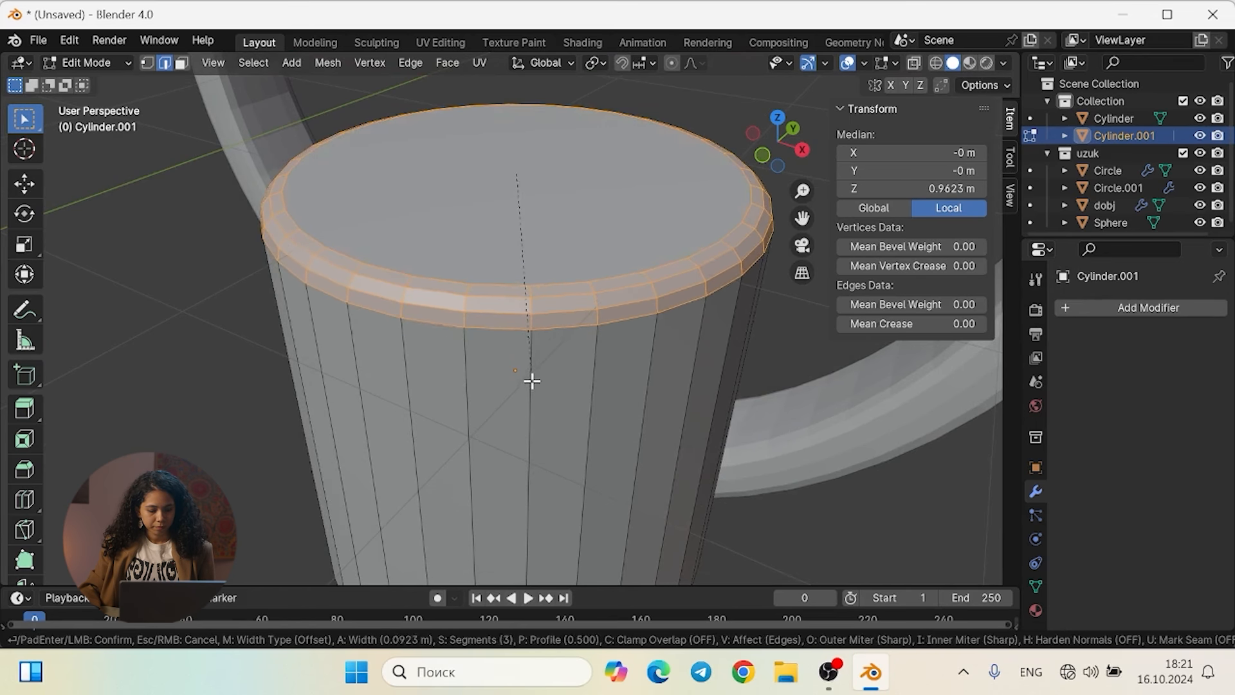
{"action": "left_click", "coordinate": [578, 405]}
Bevel the cylinder's bottom rim edge loop with three segments, about 0.08 m wide
{"action": "middle_click_drag", "start_coordinate": [579, 405], "coordinate": [411, 303]}
{"action": "scroll", "coordinate": [411, 302], "scroll_direction": "up", "scroll_amount": 3}
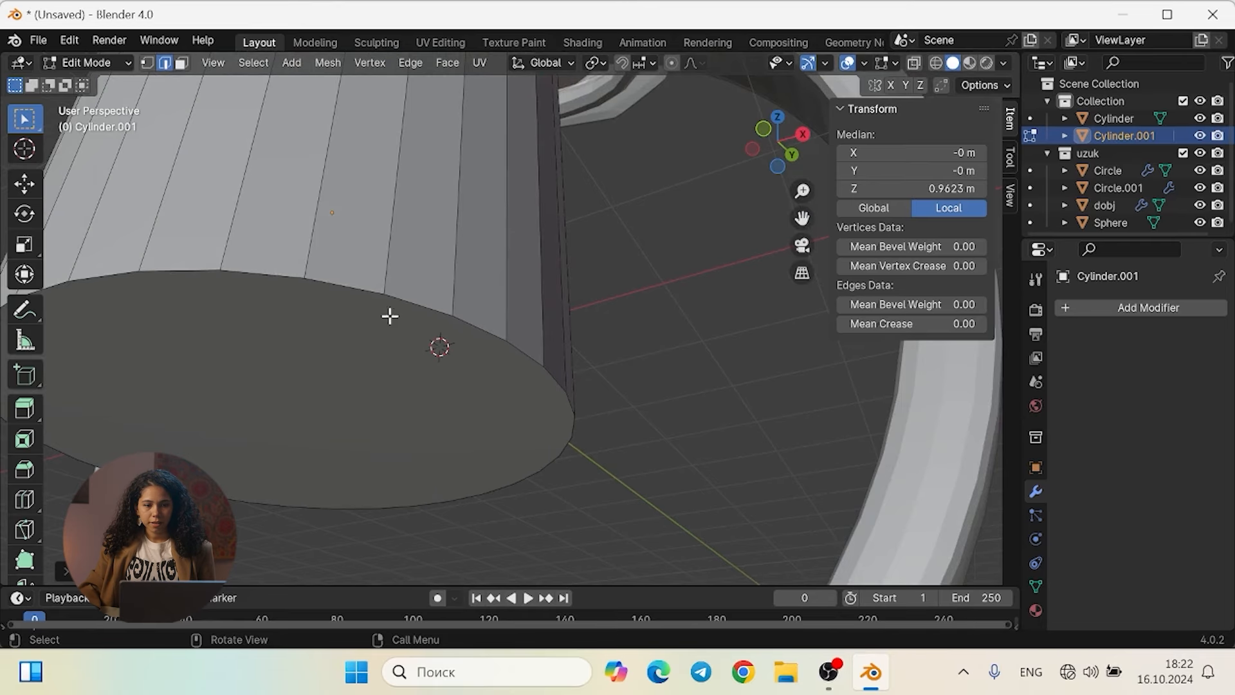
{"action": "left_click", "coordinate": [352, 288]}
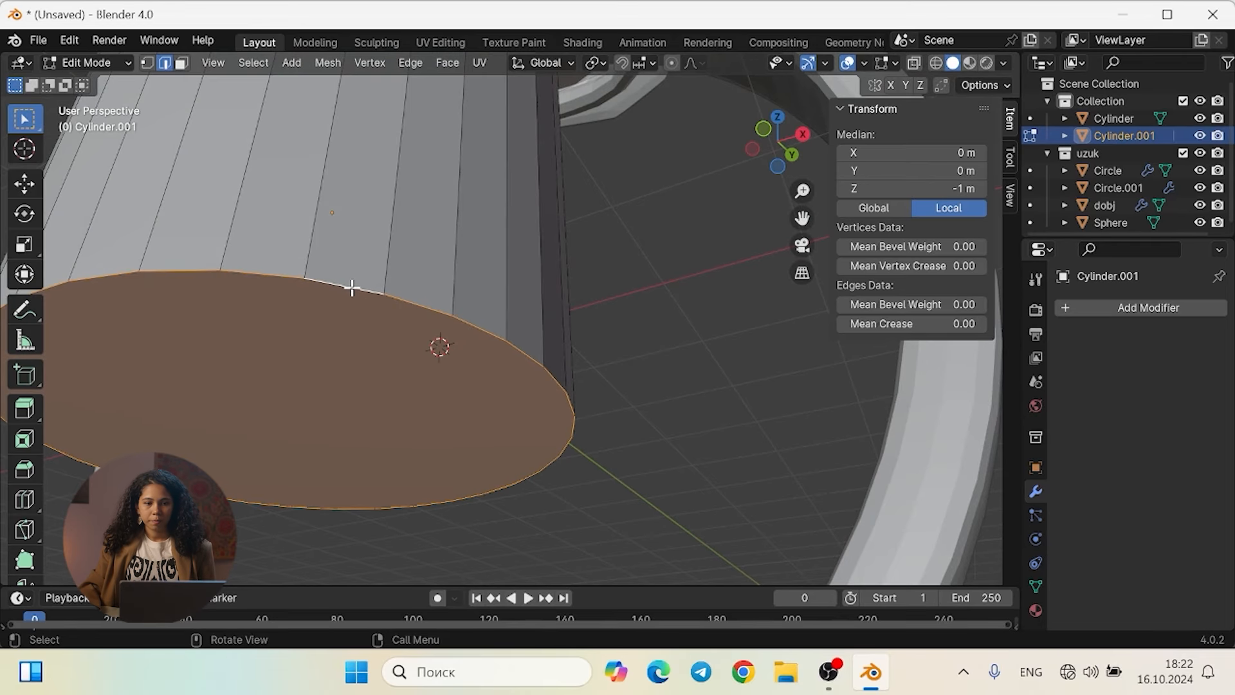
{"action": "key", "text": "ctrl+b"}
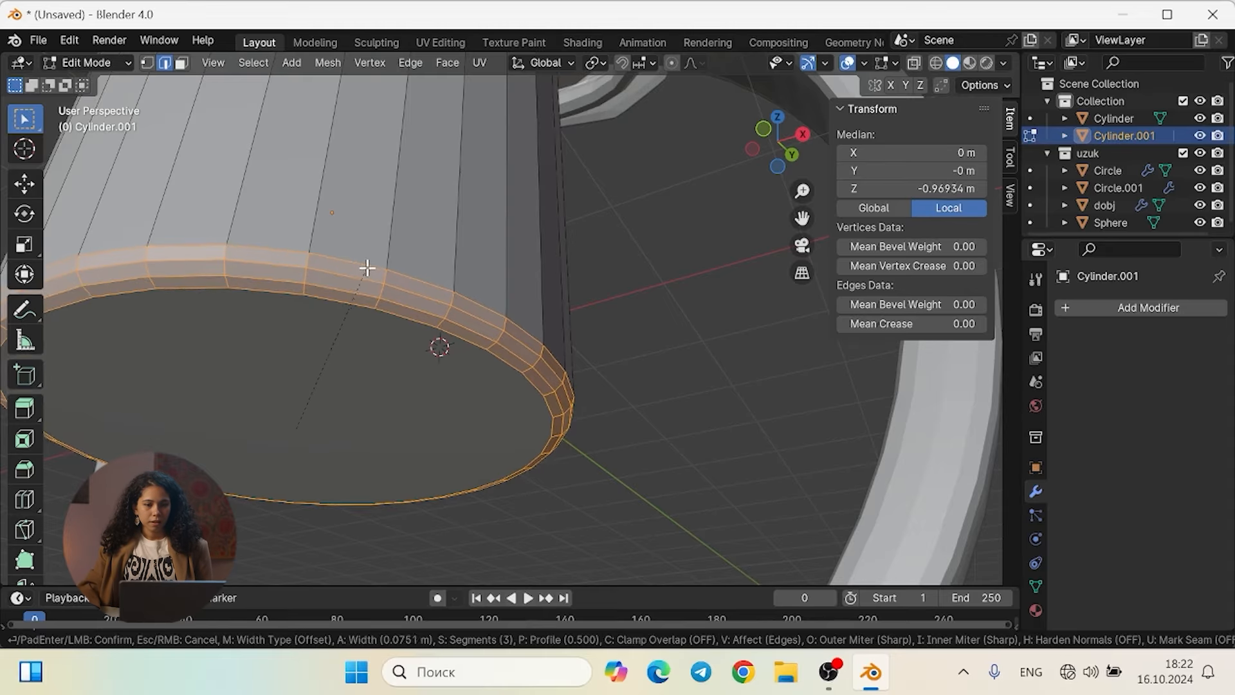
{"action": "left_click", "coordinate": [367, 268]}
Reshape the cylinder into a wide, flat disc under the ring and raise it about 1.1 m along Z to meet the band's lowest point
{"action": "scroll", "coordinate": [476, 328], "scroll_direction": "down", "scroll_amount": 5}
{"action": "middle_click_drag", "start_coordinate": [447, 336], "coordinate": [616, 388]}
{"action": "scroll", "coordinate": [615, 388], "scroll_direction": "down", "scroll_amount": 1}
{"action": "middle_click_drag", "start_coordinate": [569, 308], "coordinate": [373, 356]}
{"action": "scroll", "coordinate": [483, 354], "scroll_direction": "down", "scroll_amount": 2}
{"action": "middle_click_drag", "start_coordinate": [496, 377], "coordinate": [430, 337]}
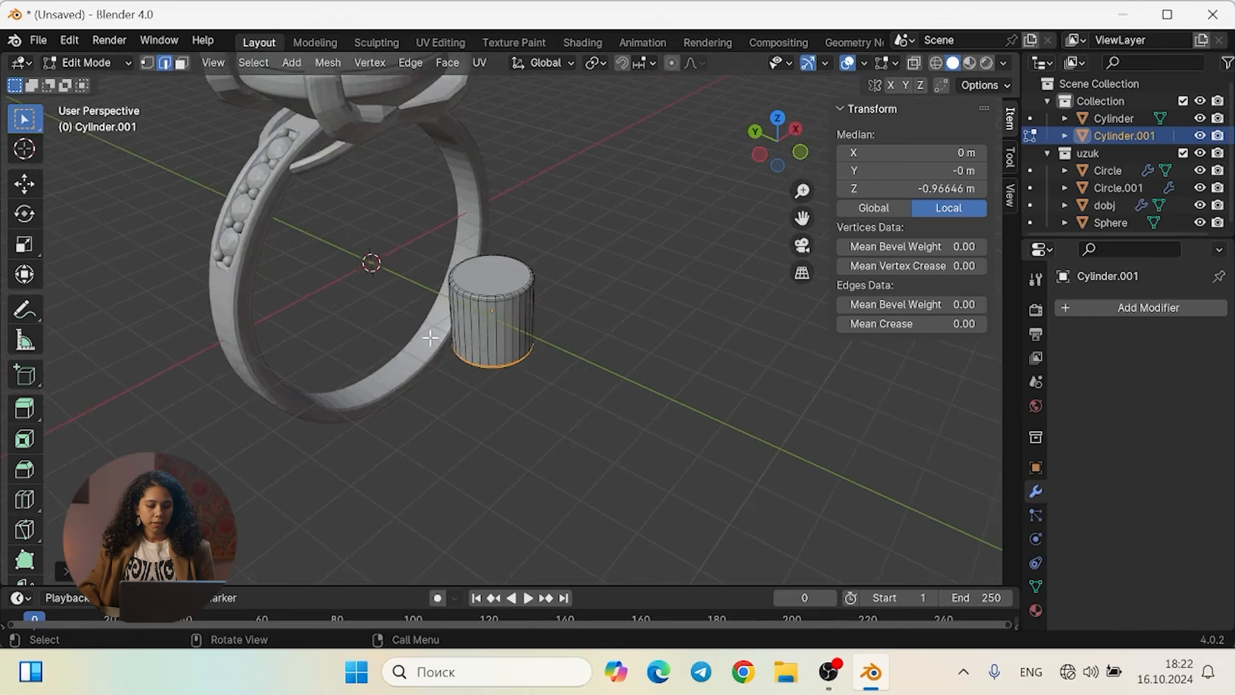
{"action": "scroll", "coordinate": [489, 393], "scroll_direction": "down", "scroll_amount": 4}
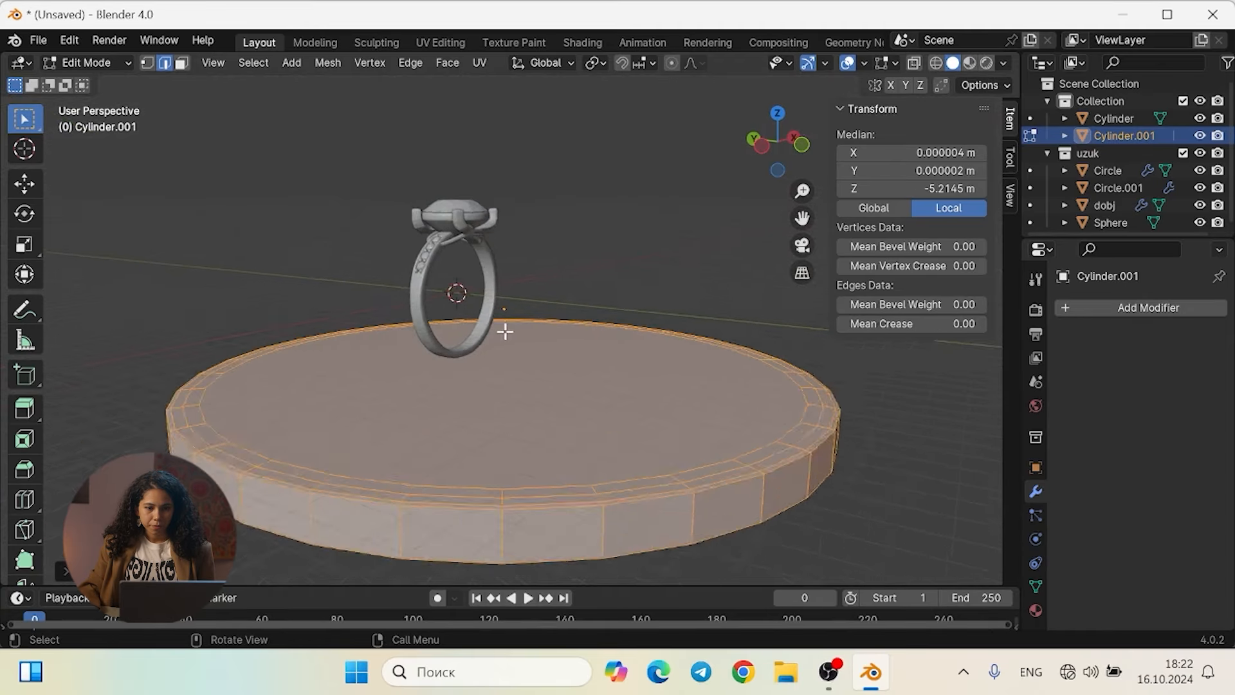
{"action": "mouse_move", "coordinate": [540, 382]}
{"action": "middle_mouse_down", "text": "alt"}
{"action": "mouse_move", "coordinate": [598, 377]}
{"action": "mouse_move", "coordinate": [531, 367]}
{"action": "middle_mouse_up", "text": "alt"}
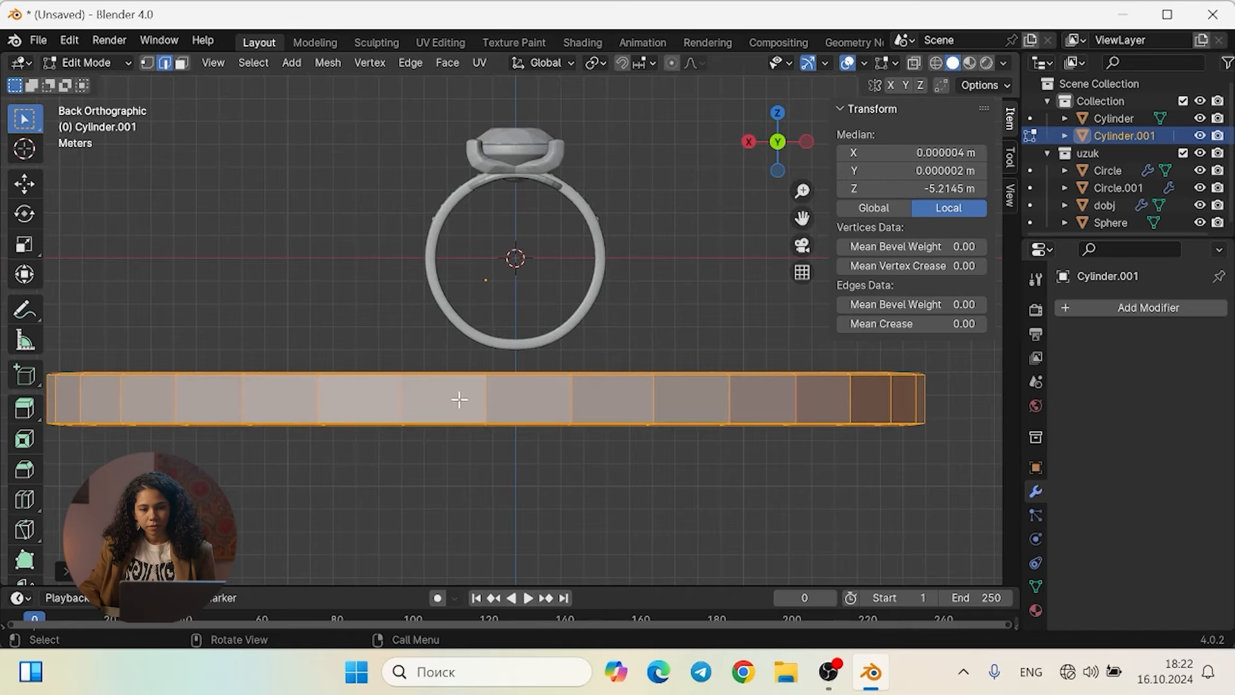
{"action": "key", "text": "g"}
{"action": "key", "text": "z"}
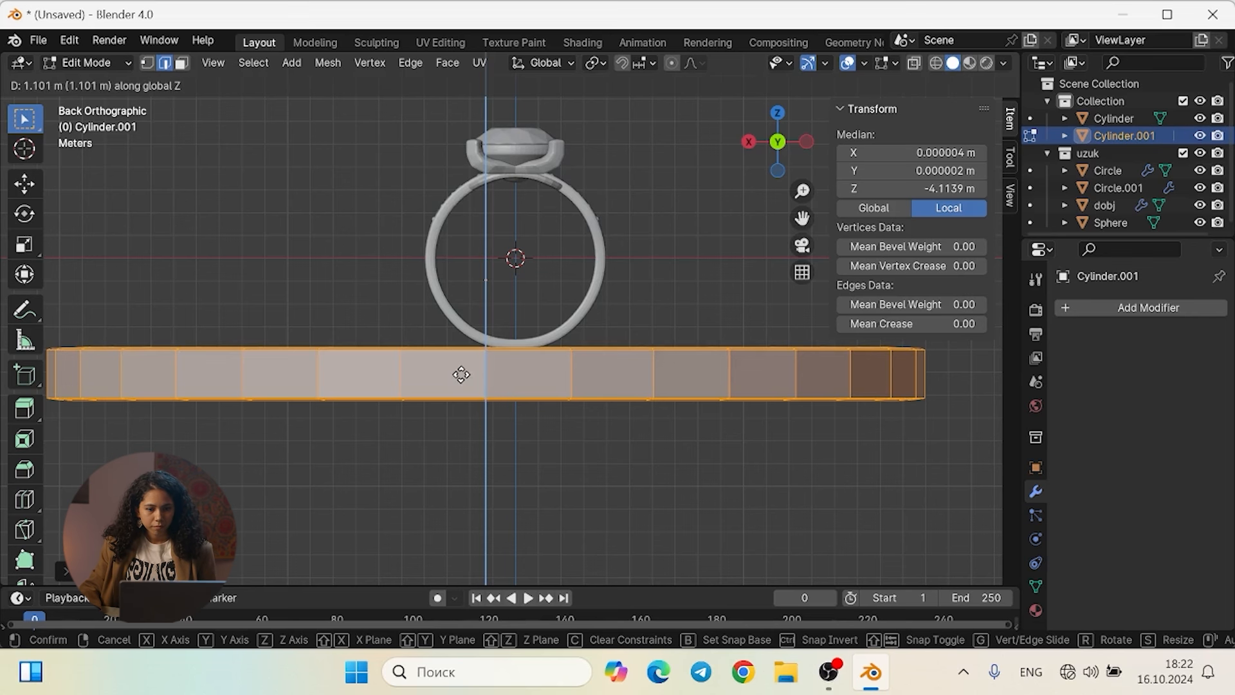
{"action": "left_click", "coordinate": [462, 374]}
Duplicate the disc's geometry and move the copy about 2.7 m down along Z, below the first disc
{"action": "middle_click_drag", "start_coordinate": [669, 454], "coordinate": [408, 399]}
{"action": "scroll", "coordinate": [468, 407], "scroll_direction": "down", "scroll_amount": 4}
{"action": "scroll", "coordinate": [532, 328], "scroll_direction": "up", "scroll_amount": 3}
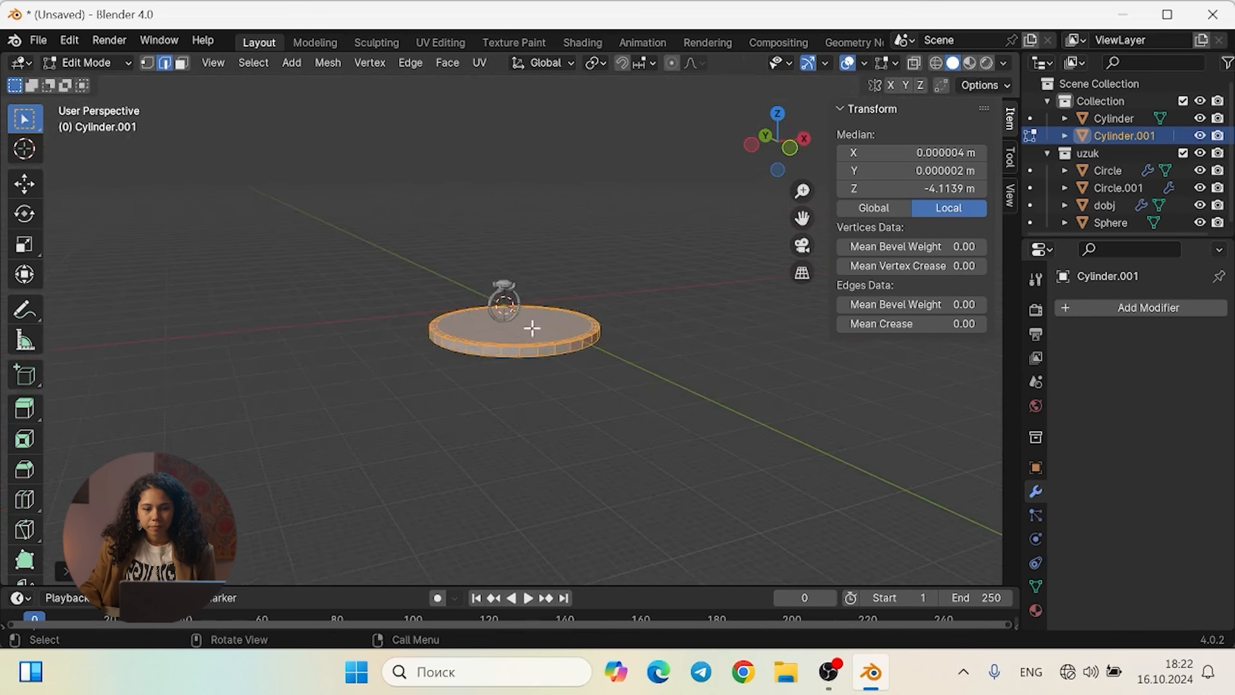
{"action": "middle_click_drag", "start_coordinate": [532, 328], "coordinate": [533, 308]}
{"action": "scroll", "coordinate": [642, 365], "scroll_direction": "up", "scroll_amount": 5}
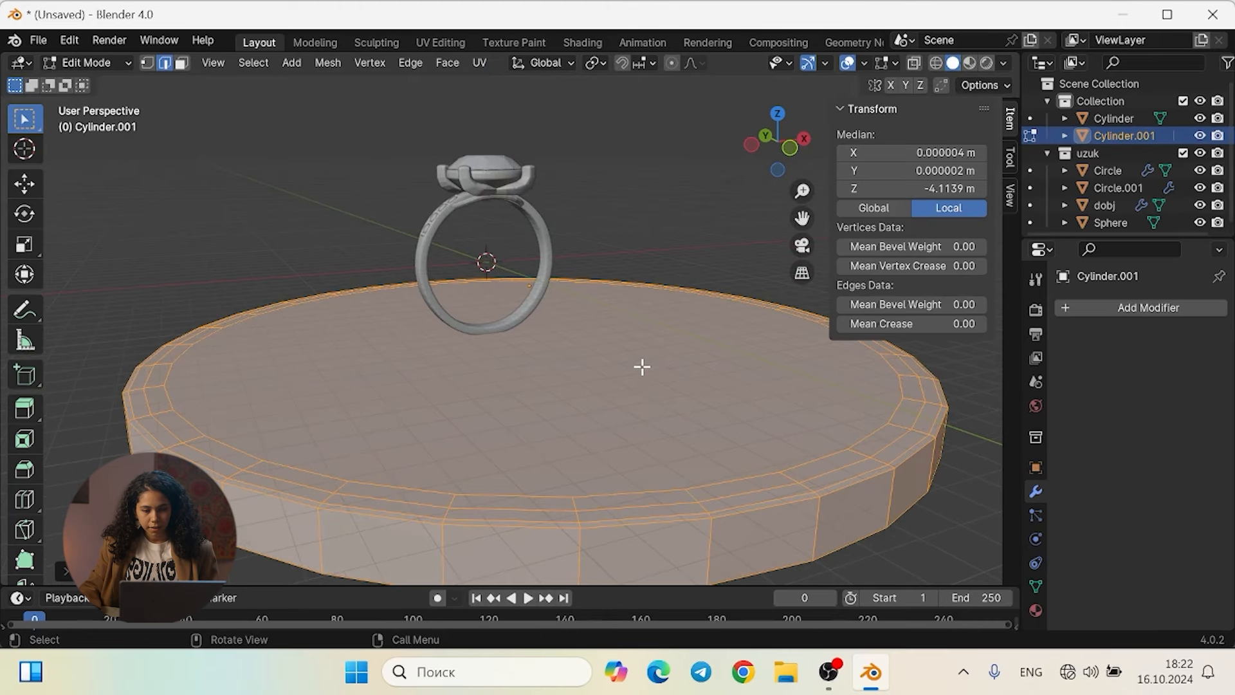
{"action": "scroll", "coordinate": [642, 366], "scroll_direction": "down", "scroll_amount": 2}
{"action": "scroll", "coordinate": [629, 373], "scroll_direction": "down", "scroll_amount": 2}
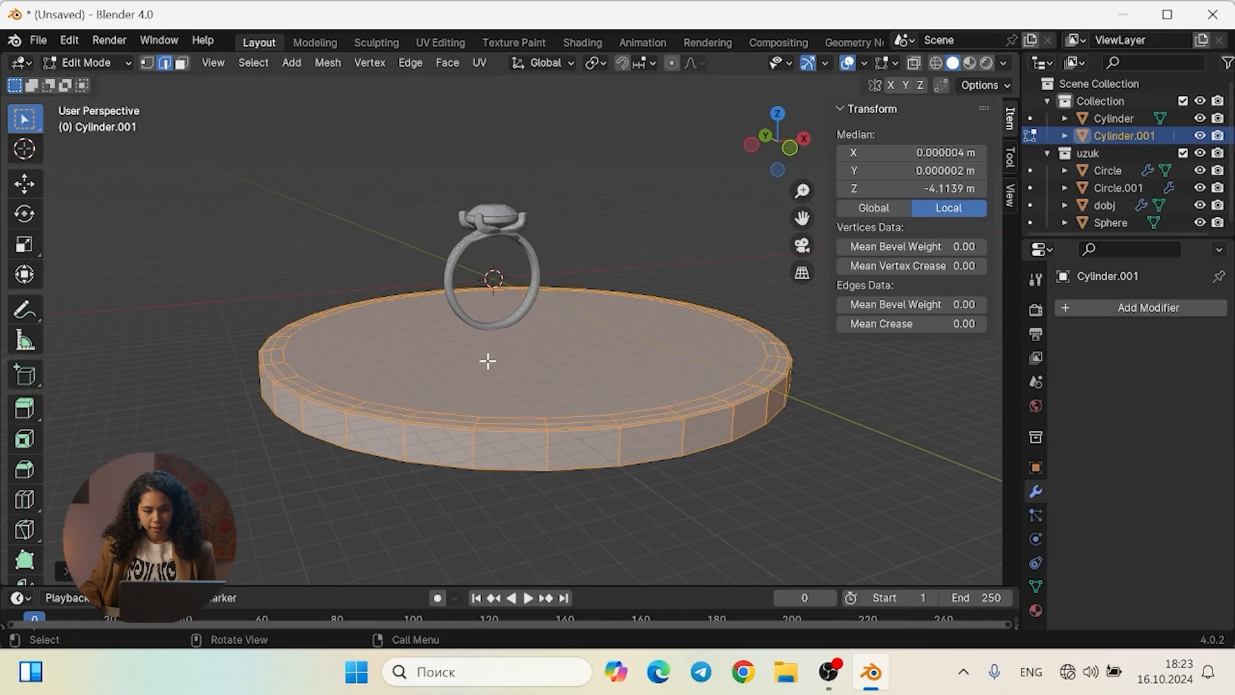
{"action": "key", "text": "shift+d"}
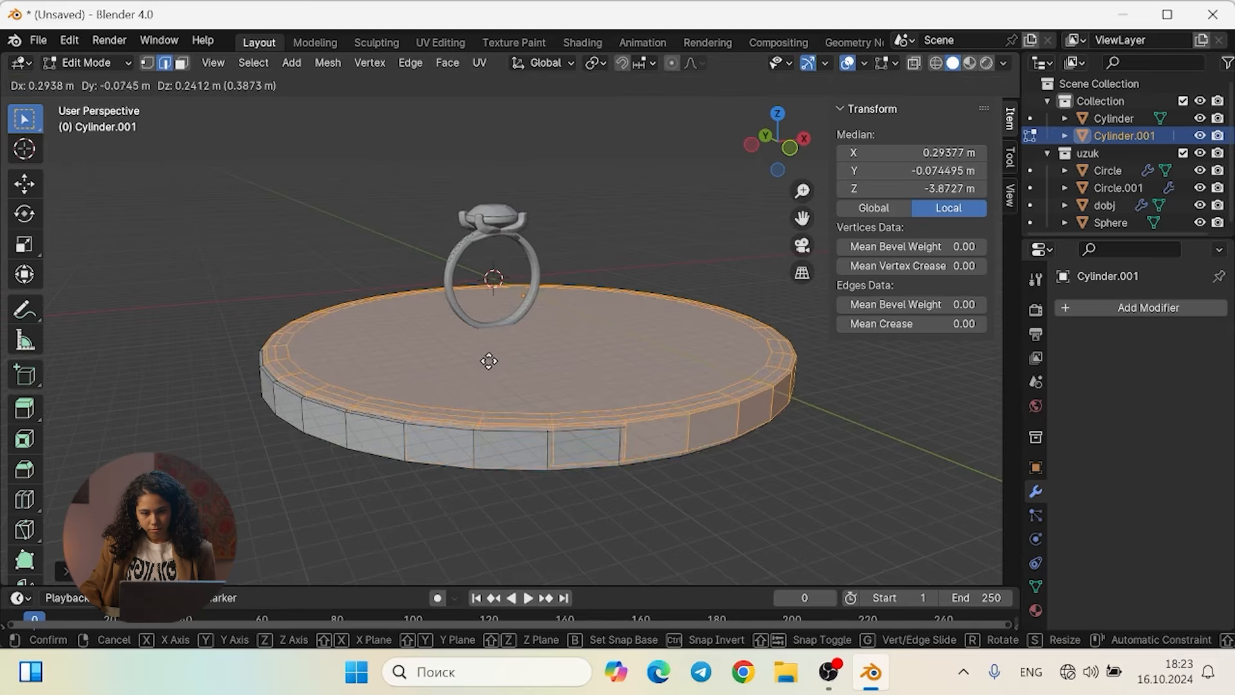
{"action": "key", "text": "z"}
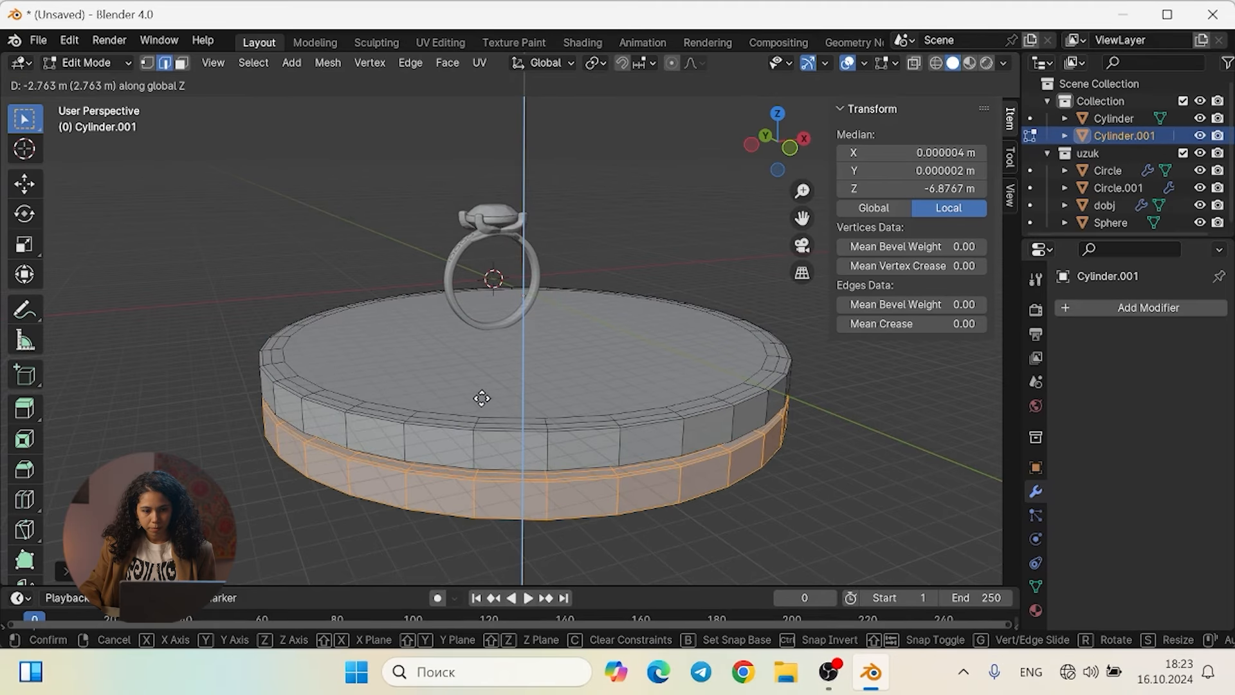
{"action": "left_click", "coordinate": [481, 397]}
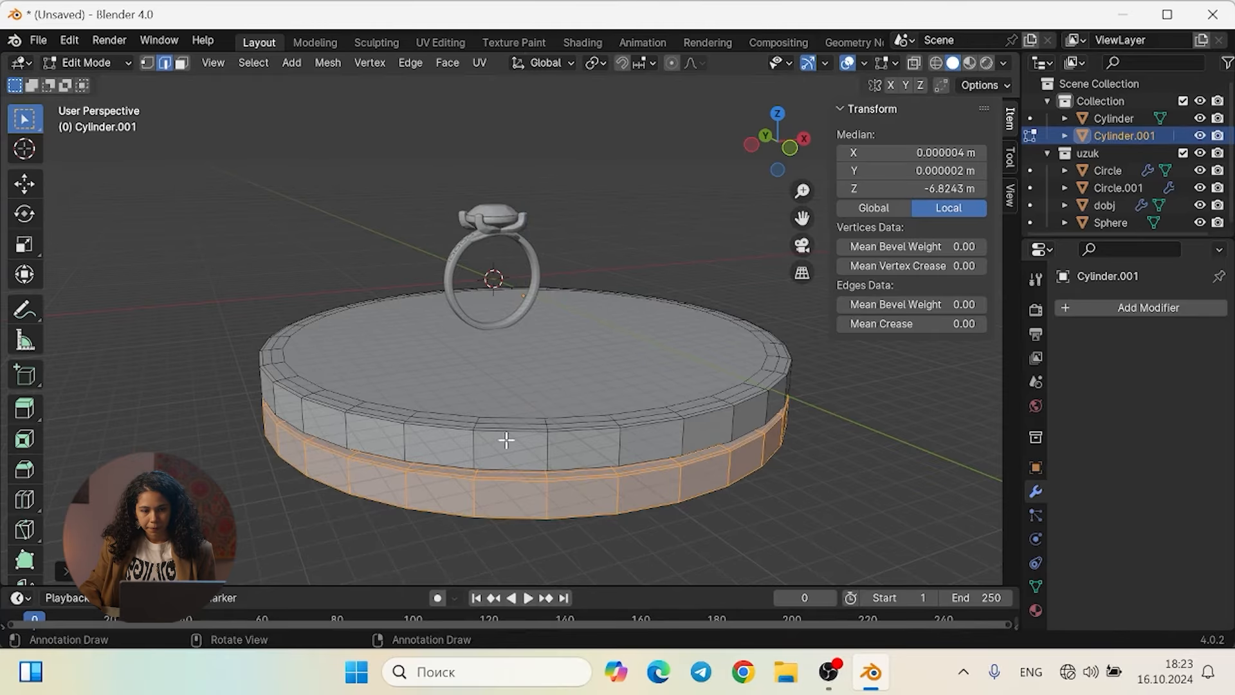
Scale the lower disc up uniformly by a factor of about 1.1 to form a wider podium step
{"action": "key", "text": "s"}
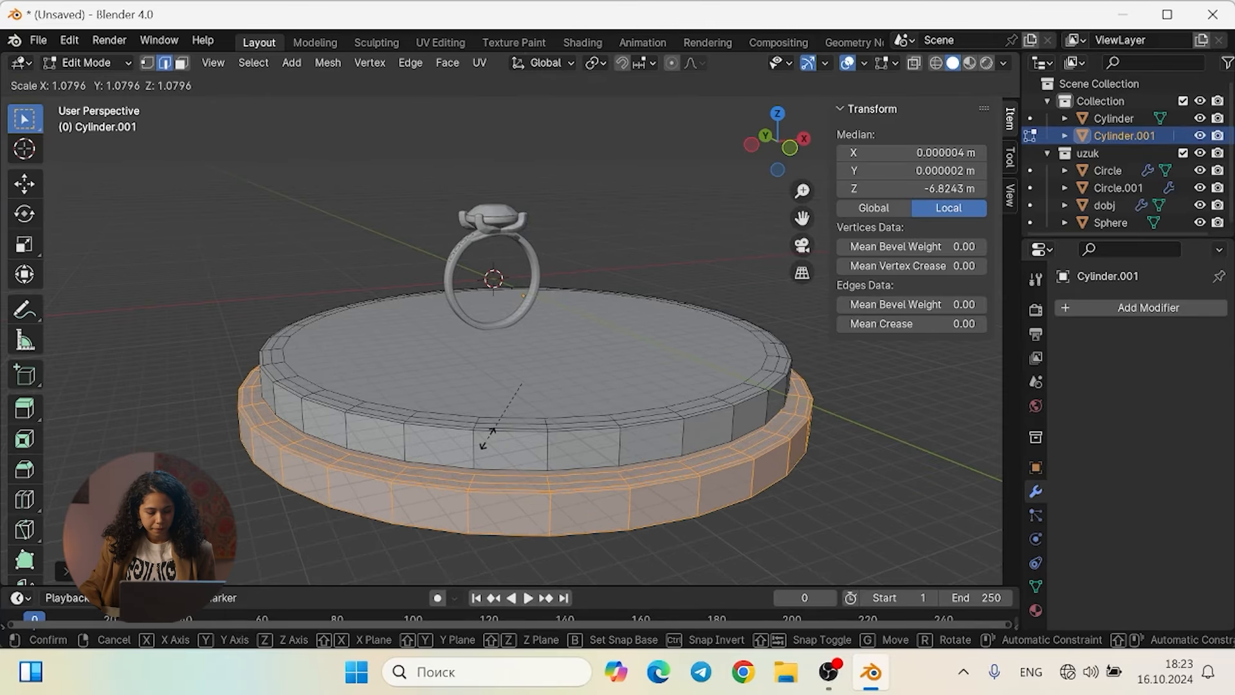
{"action": "left_click", "coordinate": [487, 439]}
{"action": "middle_click_drag", "start_coordinate": [486, 434], "coordinate": [530, 432]}
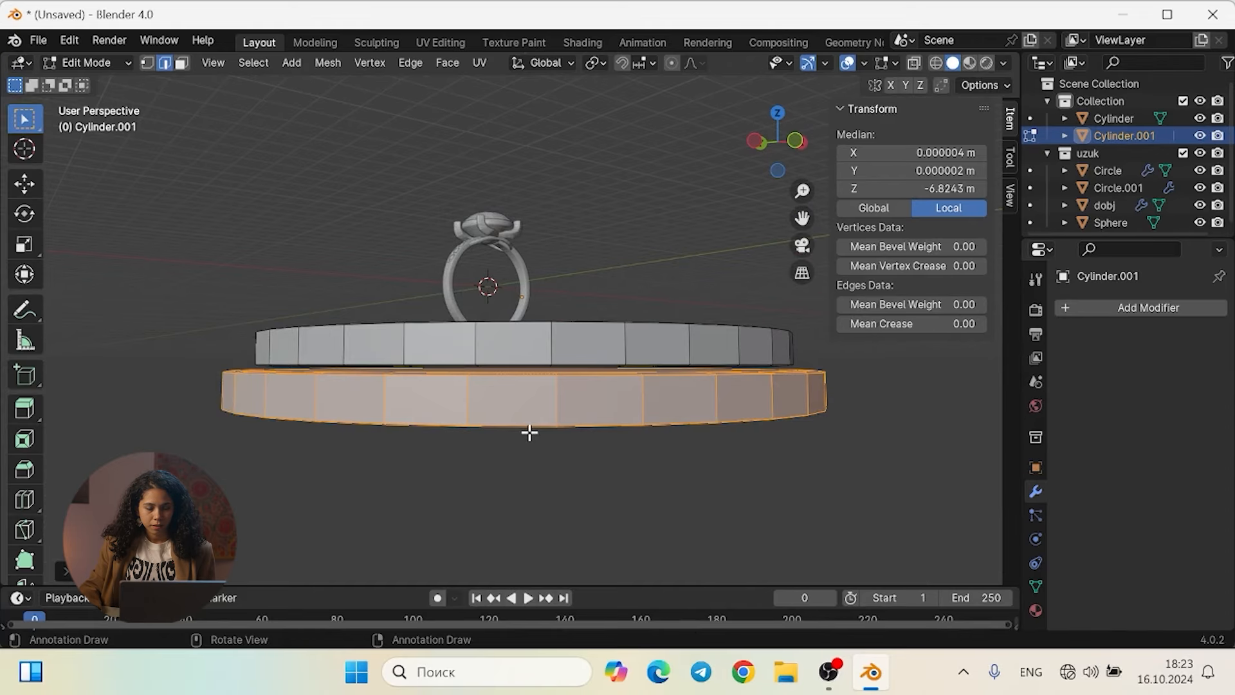
Raise the lower podium disc about 0.6 m along Z so it meets the upper disc
{"action": "key", "text": "g"}
{"action": "key", "text": "z"}
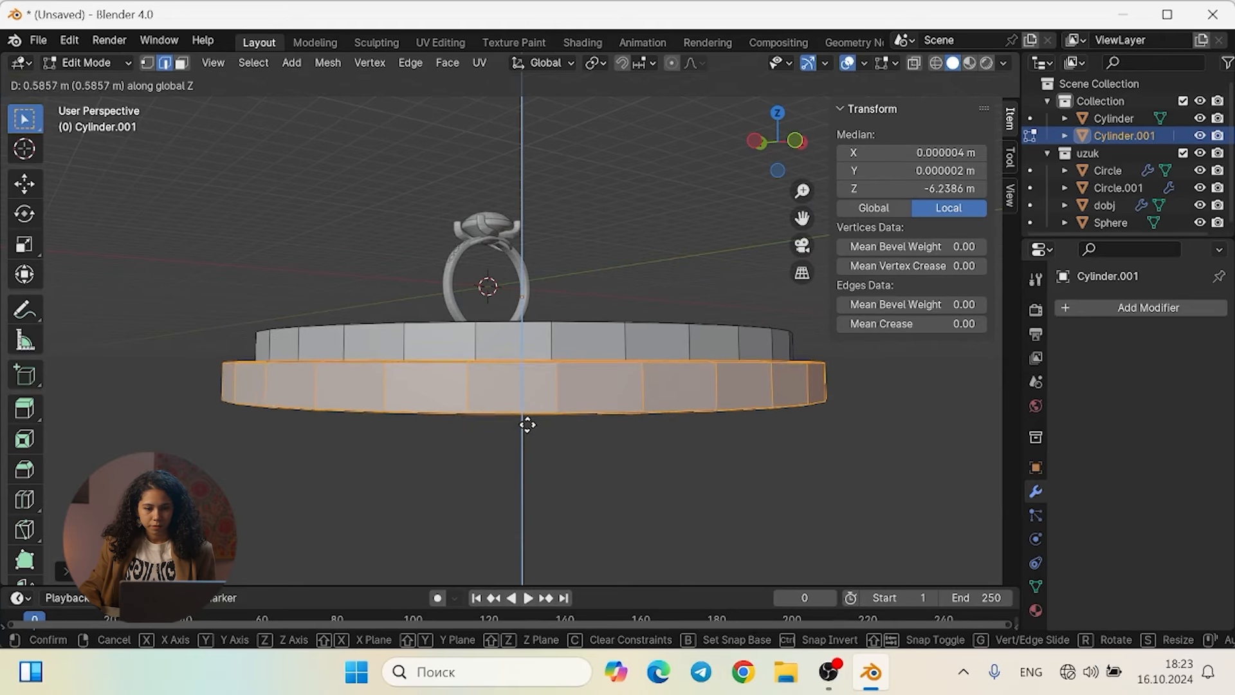
{"action": "left_click", "coordinate": [526, 424]}
{"action": "middle_click_drag", "start_coordinate": [569, 463], "coordinate": [477, 407]}
{"action": "scroll", "coordinate": [482, 419], "scroll_direction": "down", "scroll_amount": 3}
Select the whole upper podium disc and scale it down uniformly to about 0.86
{"action": "left_click", "coordinate": [492, 354]}
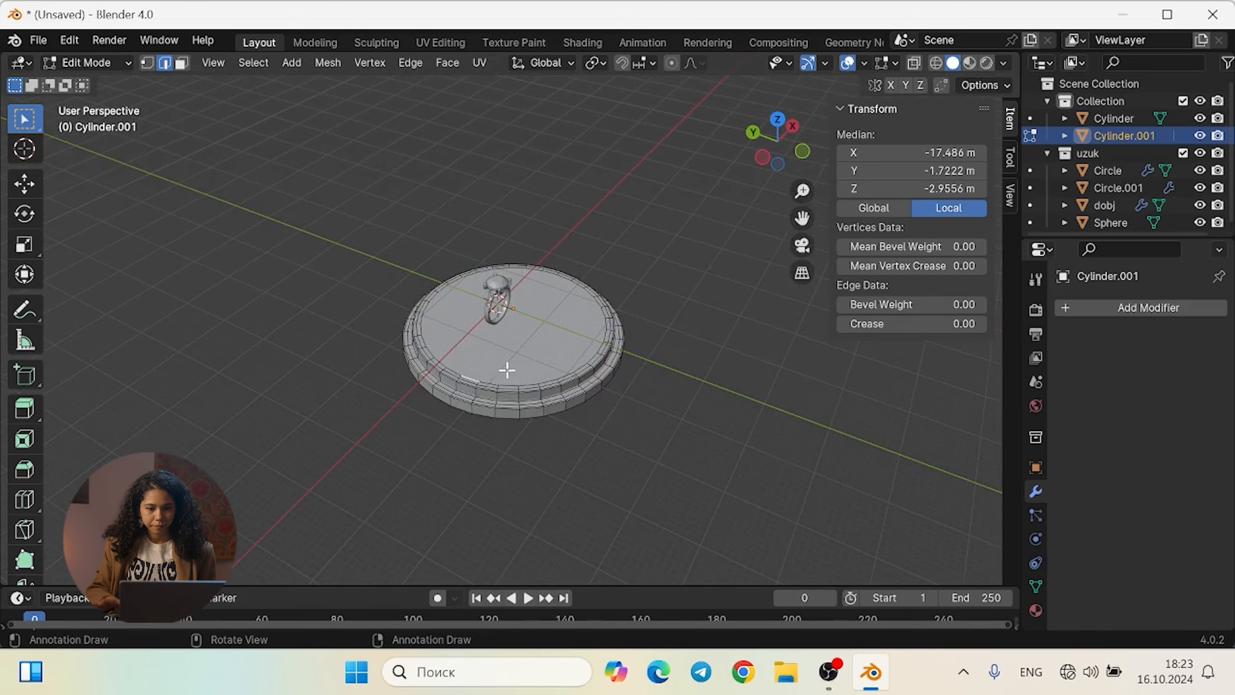
{"action": "scroll", "coordinate": [507, 370], "scroll_direction": "up", "scroll_amount": 4}
{"action": "key", "text": "ctrl+KP_Add"}
{"action": "key", "text": "ctrl+KP_Add"}
{"action": "key", "text": "ctrl+KP_Add"}
{"action": "key", "text": "ctrl+KP_Add"}
{"action": "key", "text": "ctrl+KP_Add"}
{"action": "key", "text": "ctrl+KP_Add"}
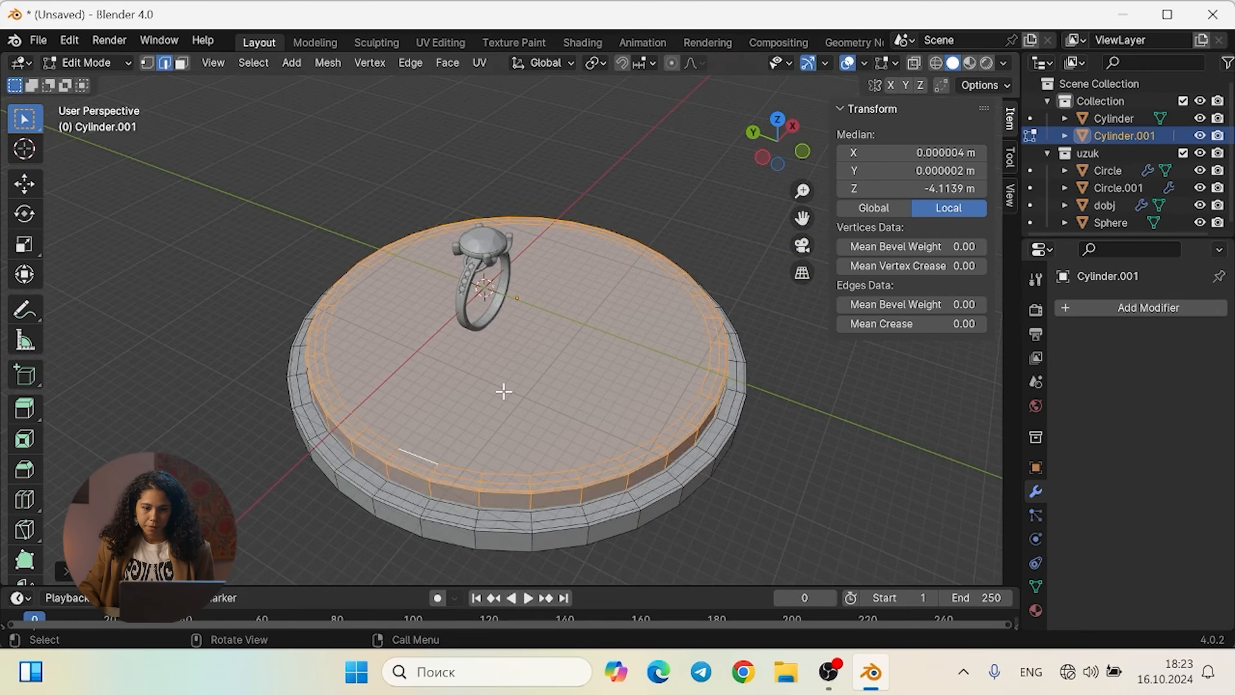
{"action": "key", "text": "s"}
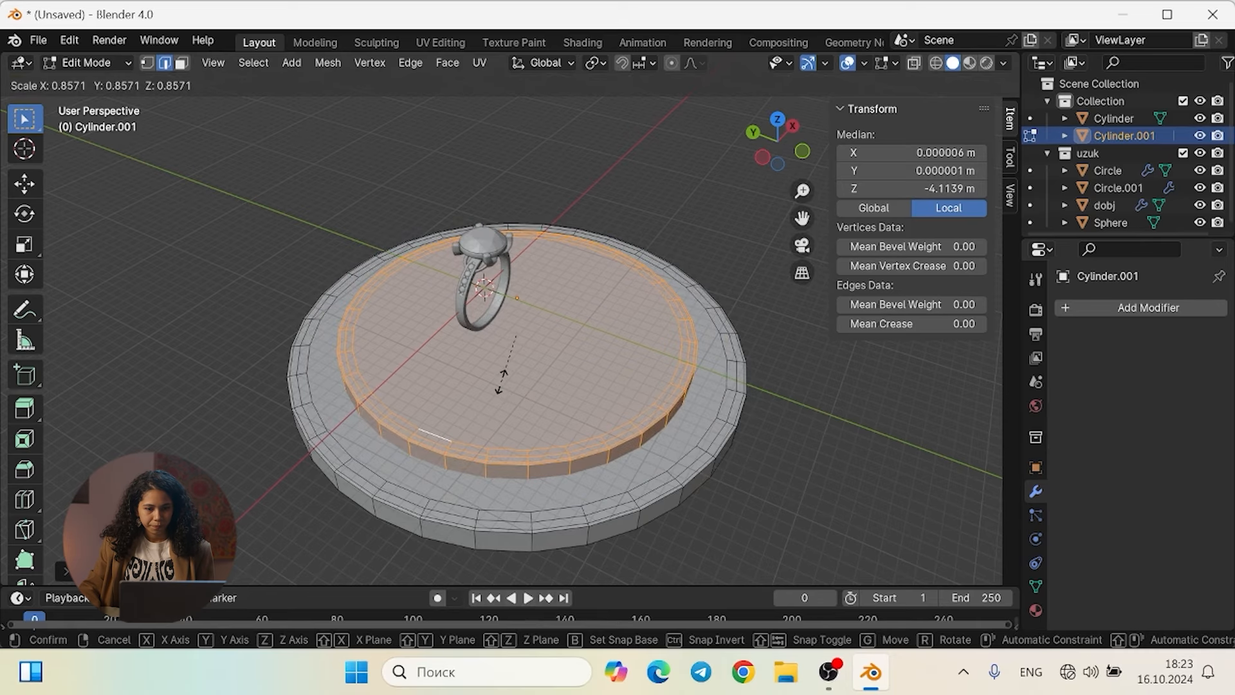
{"action": "left_click", "coordinate": [501, 381]}
Select the whole lower podium disc and raise it about 0.2 m along Z to close the gap beneath the smaller disc
{"action": "middle_click_drag", "start_coordinate": [499, 380], "coordinate": [569, 337]}
{"action": "middle_click_drag", "start_coordinate": [579, 409], "coordinate": [568, 377]}
{"action": "scroll", "coordinate": [521, 336], "scroll_direction": "up", "scroll_amount": 6}
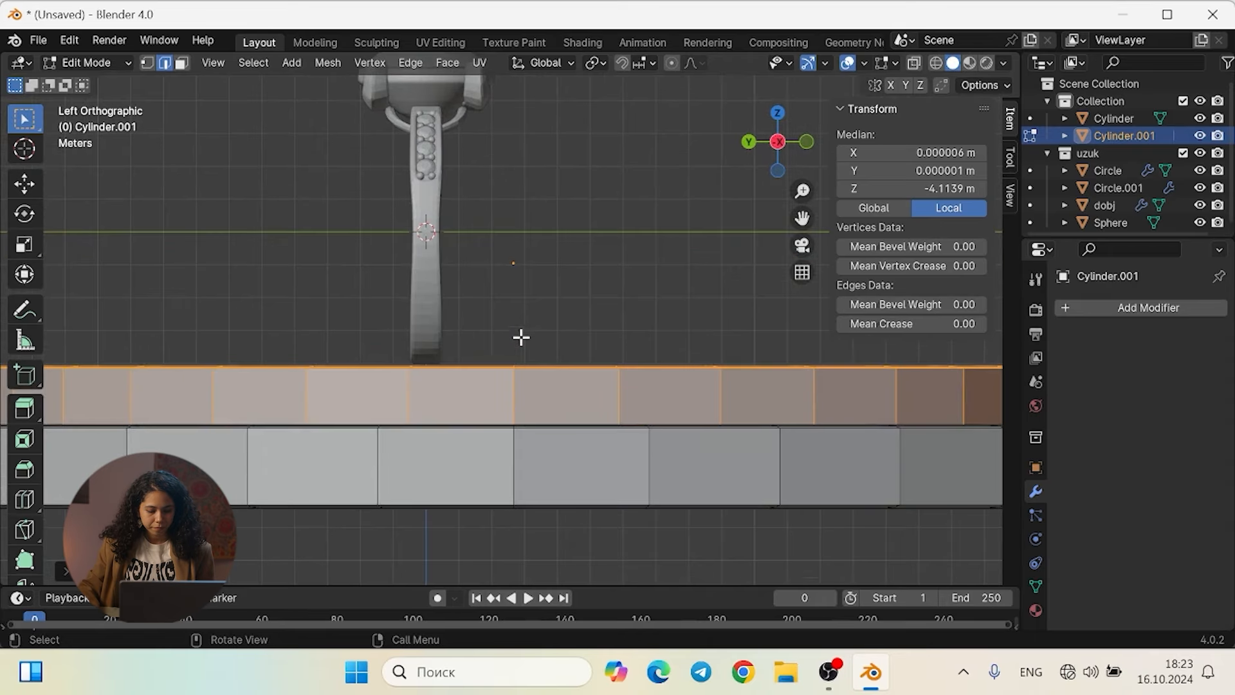
{"action": "left_click", "coordinate": [524, 457]}
{"action": "key", "text": "ctrl+KP_Add"}
{"action": "key", "text": "ctrl+KP_Add"}
{"action": "key", "text": "ctrl+KP_Add"}
{"action": "key", "text": "ctrl+KP_Add"}
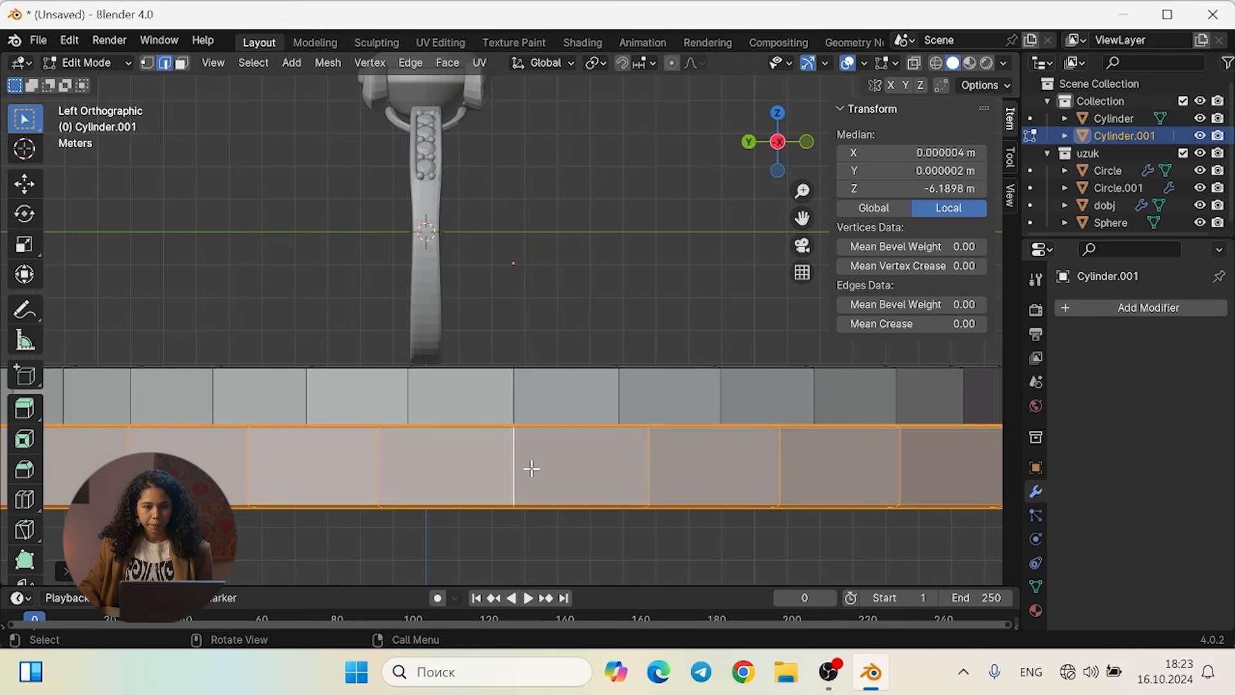
{"action": "key", "text": "g"}
{"action": "key", "text": "z"}
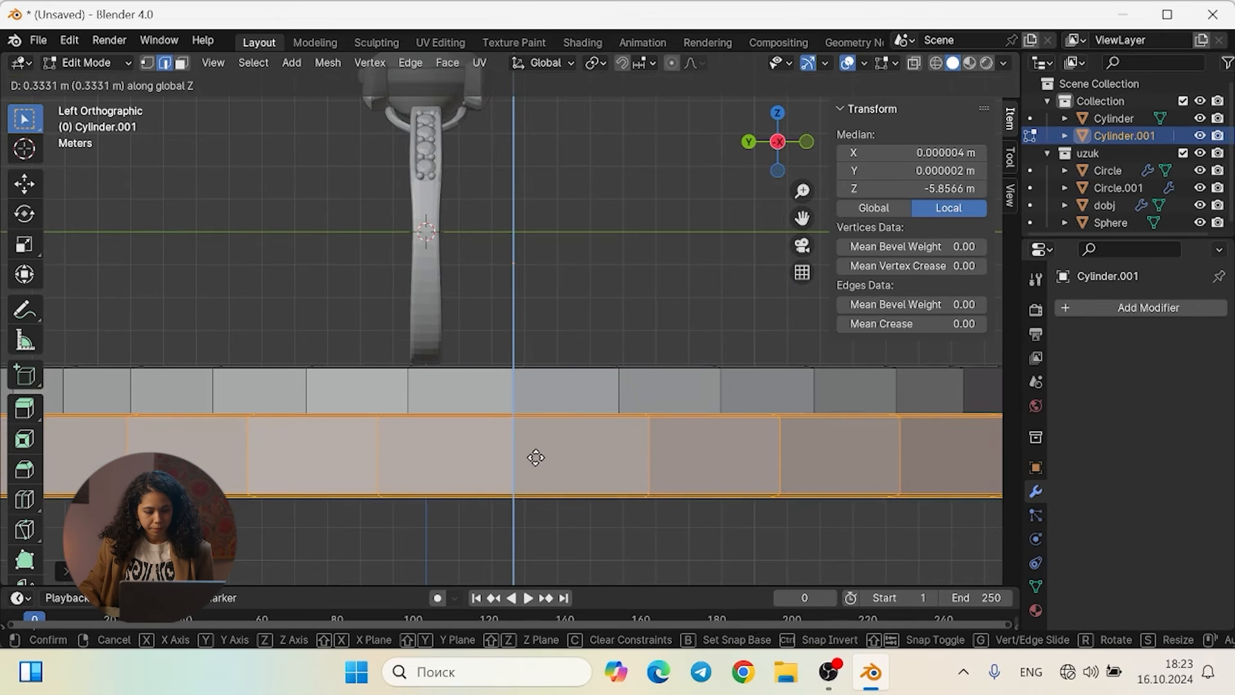
{"action": "left_click", "coordinate": [538, 461]}
Try to extend the selection from the lower podium disc to include the upper disc
{"action": "middle_click_drag", "start_coordinate": [571, 362], "coordinate": [499, 413]}
{"action": "scroll", "coordinate": [418, 406], "scroll_direction": "down", "scroll_amount": 3}
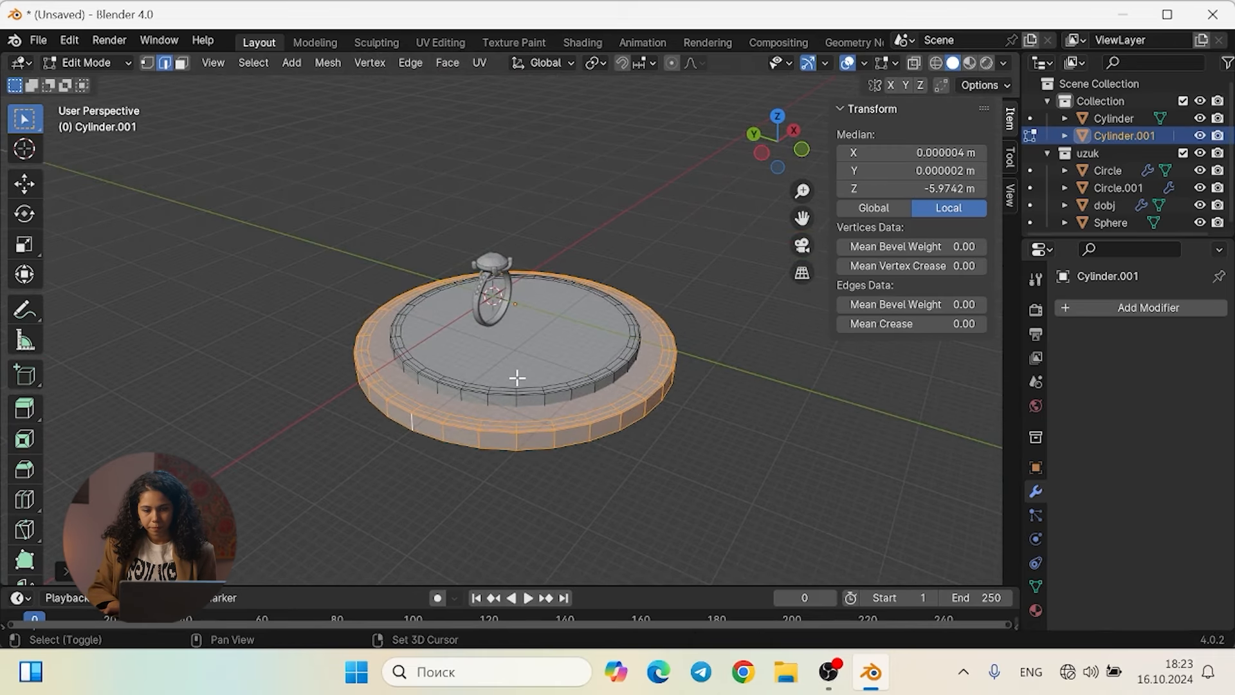
{"action": "left_click", "coordinate": [525, 350], "text": "shift"}
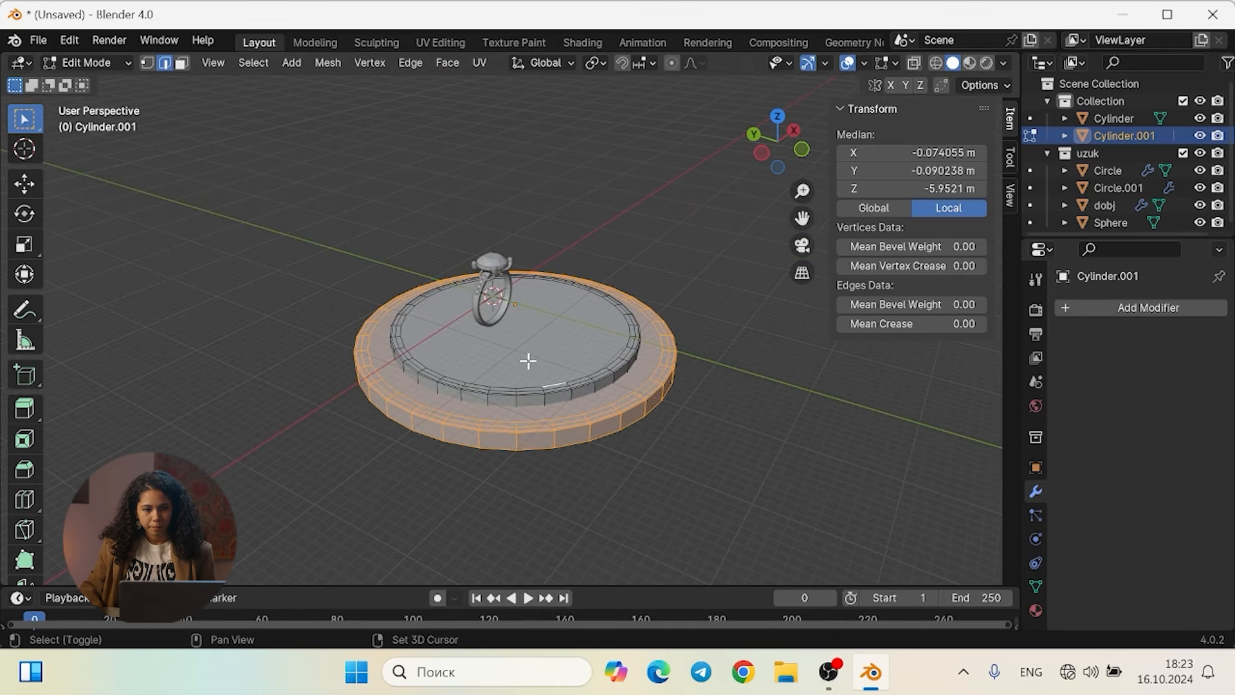
{"action": "key", "text": "ctrl+shift+KP_Add"}
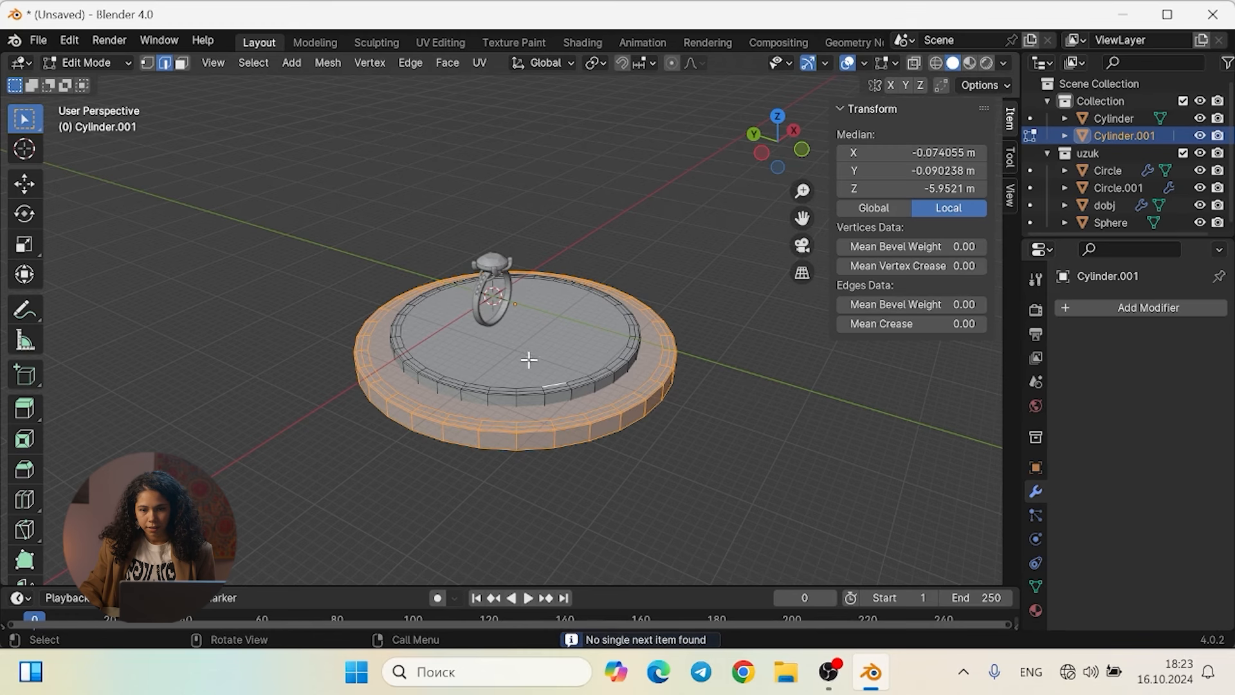
{"action": "scroll", "coordinate": [469, 361], "scroll_direction": "down", "scroll_amount": 6}
{"action": "scroll", "coordinate": [471, 345], "scroll_direction": "up", "scroll_amount": 5}
Try to duplicate the podium's box-selected faces, moving the copy about 45 m along Y
{"action": "left_click", "coordinate": [182, 62]}
{"action": "left_click_drag", "start_coordinate": [328, 276], "coordinate": [706, 450]}
{"action": "scroll", "coordinate": [572, 359], "scroll_direction": "up", "scroll_amount": 2}
{"action": "scroll", "coordinate": [572, 359], "scroll_direction": "down", "scroll_amount": 2}
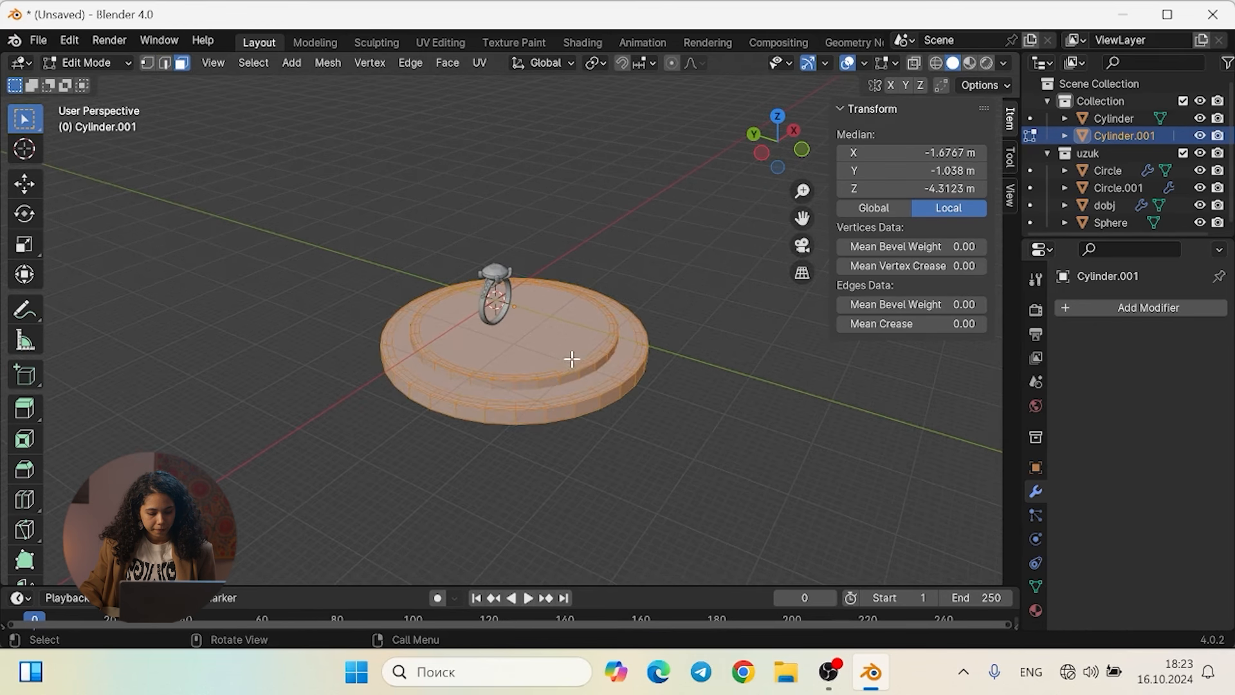
{"action": "key", "text": "shift+d"}
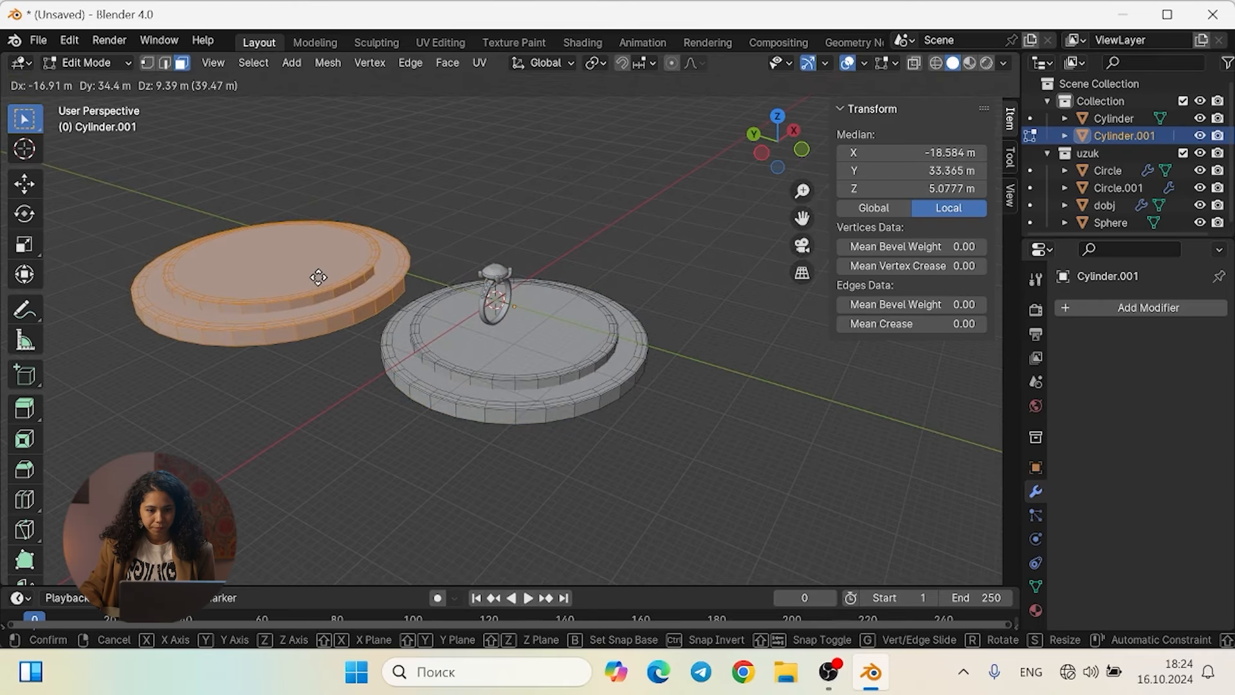
{"action": "key", "text": "y"}
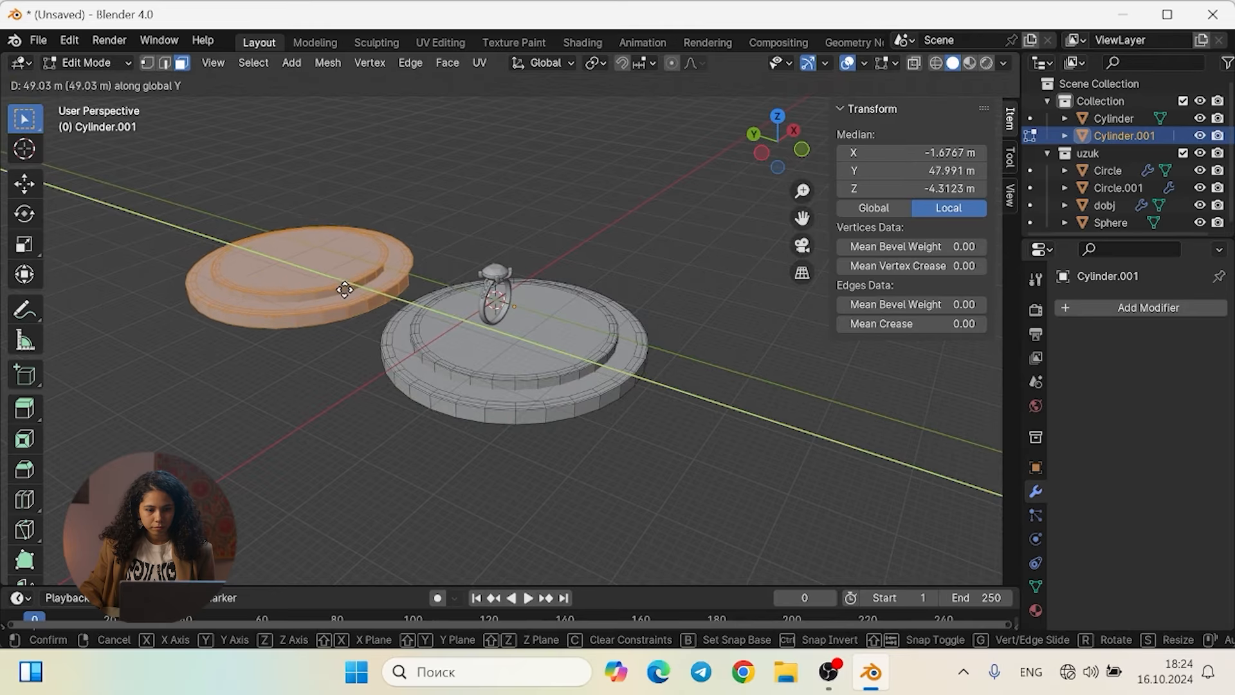
{"action": "left_click", "coordinate": [355, 296]}
{"action": "middle_click_drag", "start_coordinate": [456, 452], "coordinate": [524, 452], "text": "alt"}
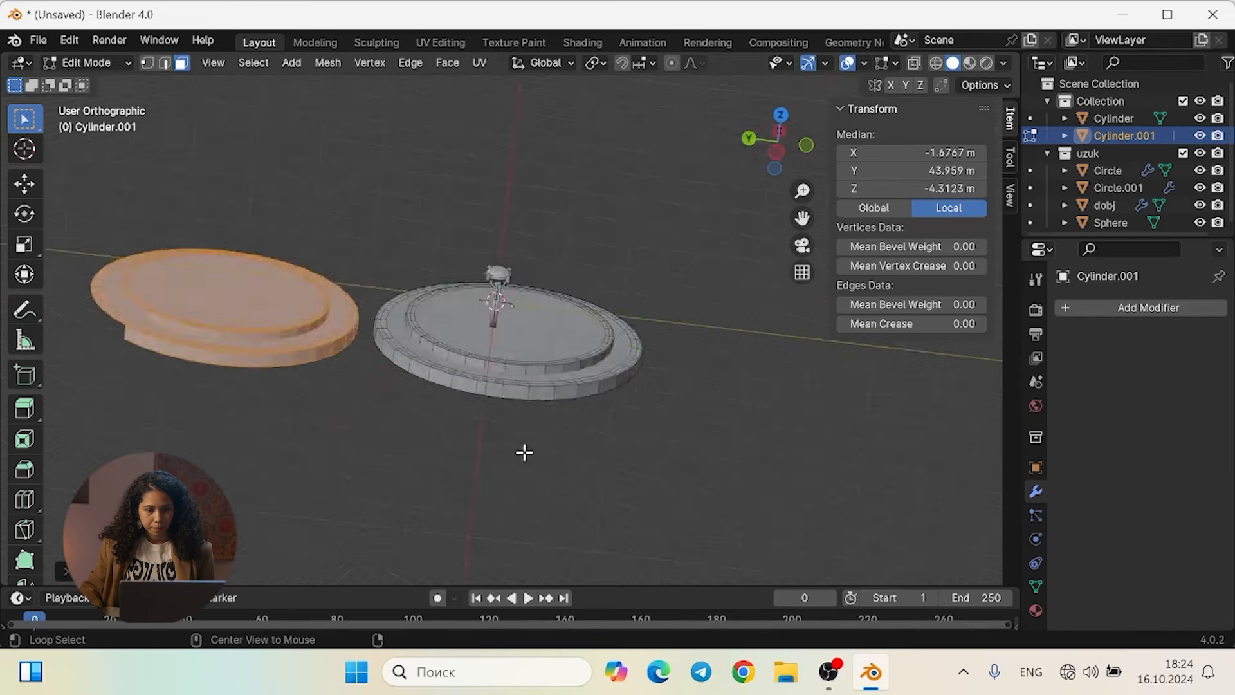
{"action": "middle_click_drag", "start_coordinate": [587, 419], "coordinate": [529, 434], "text": "alt"}
{"action": "scroll", "coordinate": [357, 335], "scroll_direction": "up", "scroll_amount": 3}
{"action": "middle_click_drag", "start_coordinate": [419, 346], "coordinate": [731, 394], "text": "shift"}
{"action": "middle_click_drag", "start_coordinate": [574, 334], "coordinate": [586, 363]}
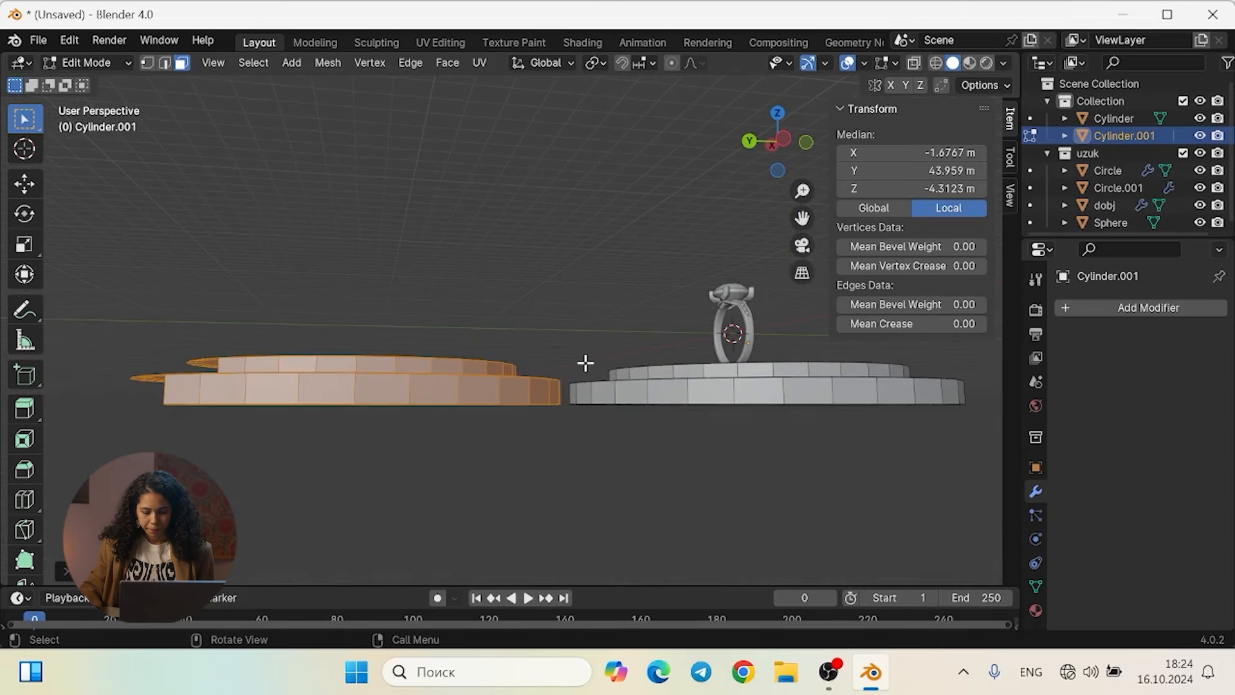
{"action": "key", "text": "ctrl+z"}
Select the entire two-step podium geometry, duplicate it and move the copy about 43.6 m along Y
{"action": "middle_click_drag", "start_coordinate": [622, 406], "coordinate": [530, 423]}
{"action": "scroll", "coordinate": [477, 353], "scroll_direction": "down", "scroll_amount": 5}
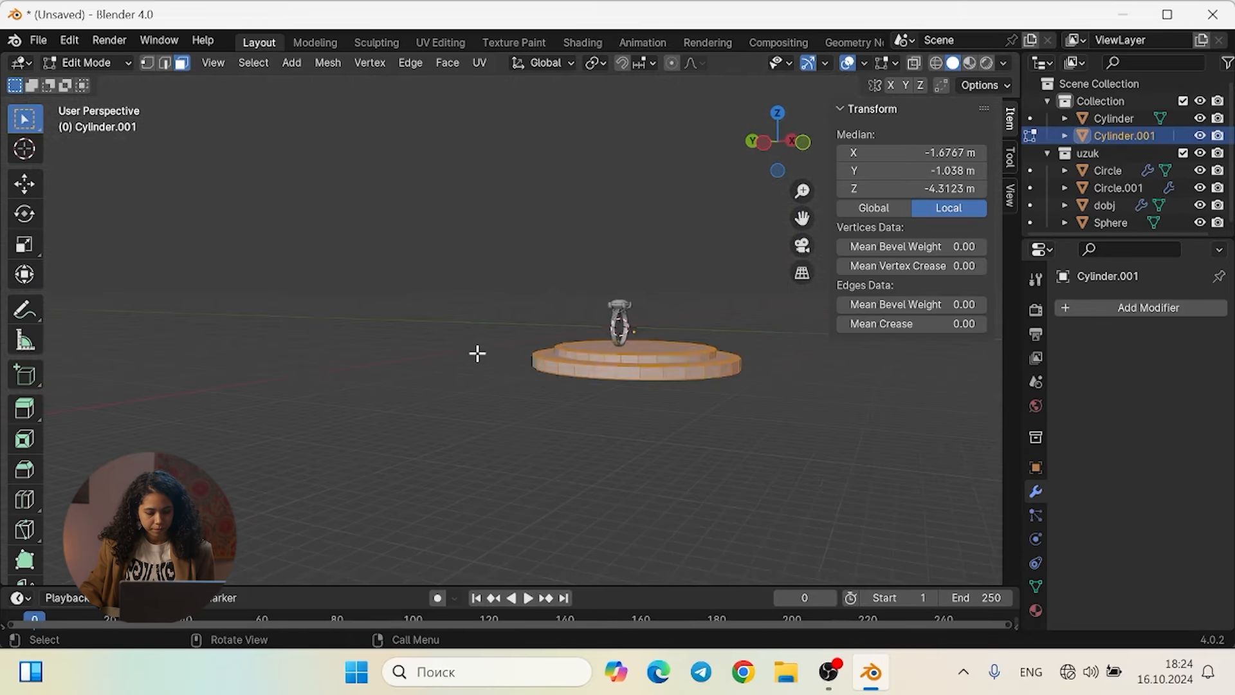
{"action": "middle_click_drag", "start_coordinate": [478, 353], "coordinate": [610, 410]}
{"action": "key", "text": "a"}
{"action": "scroll", "coordinate": [586, 348], "scroll_direction": "up", "scroll_amount": 2}
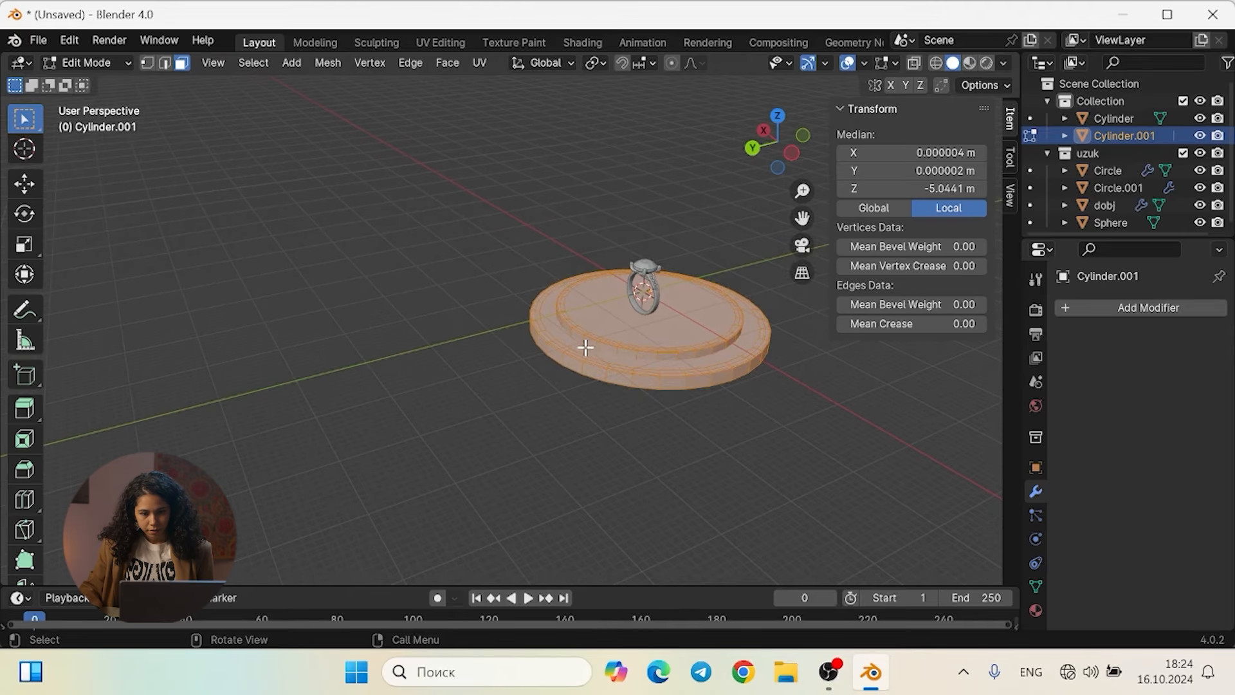
{"action": "key", "text": "shift+d"}
{"action": "key", "text": "y"}
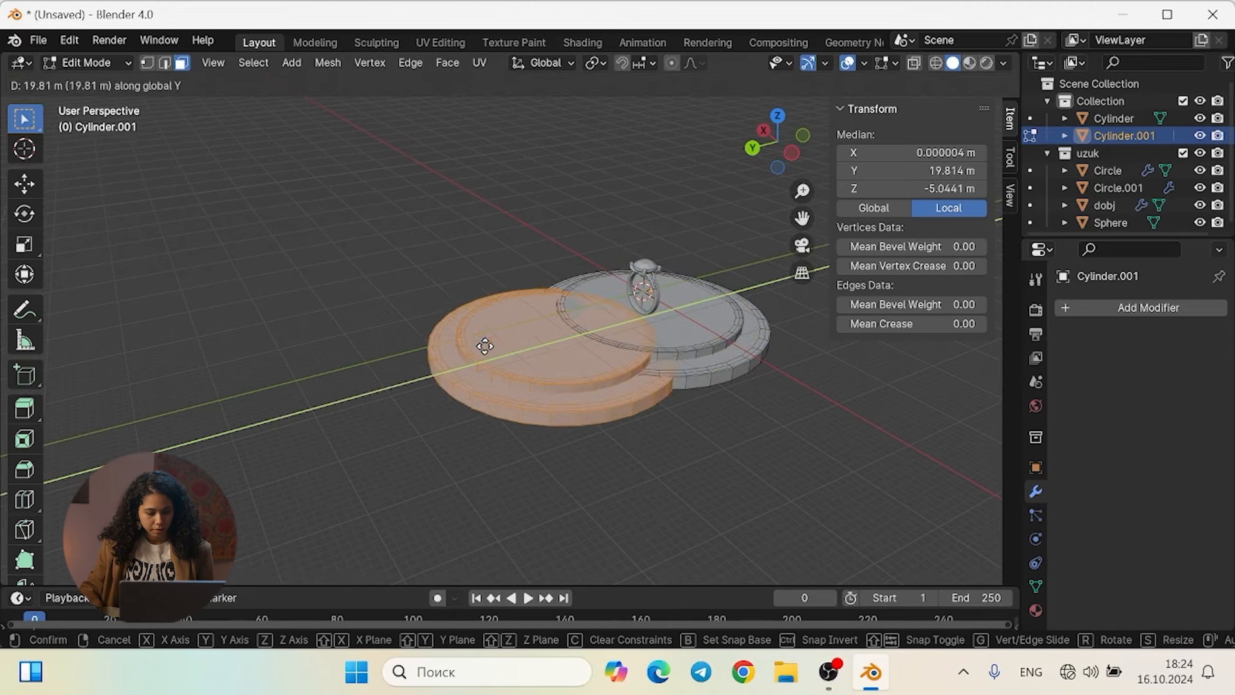
{"action": "left_click", "coordinate": [345, 350]}
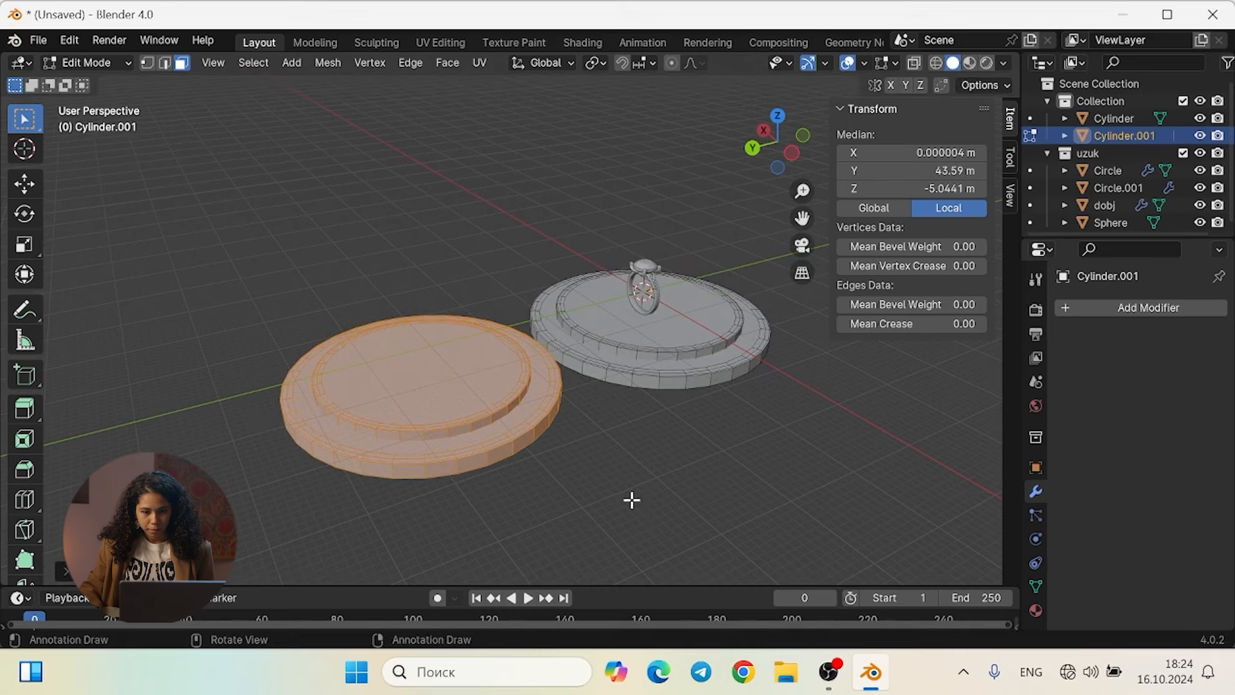
Rotate the podium copy 90° upright in side view and move it about 22 m along -Y and 19 m up, against the podium's rear edge
{"action": "key", "text": "ctrl+KP_3"}
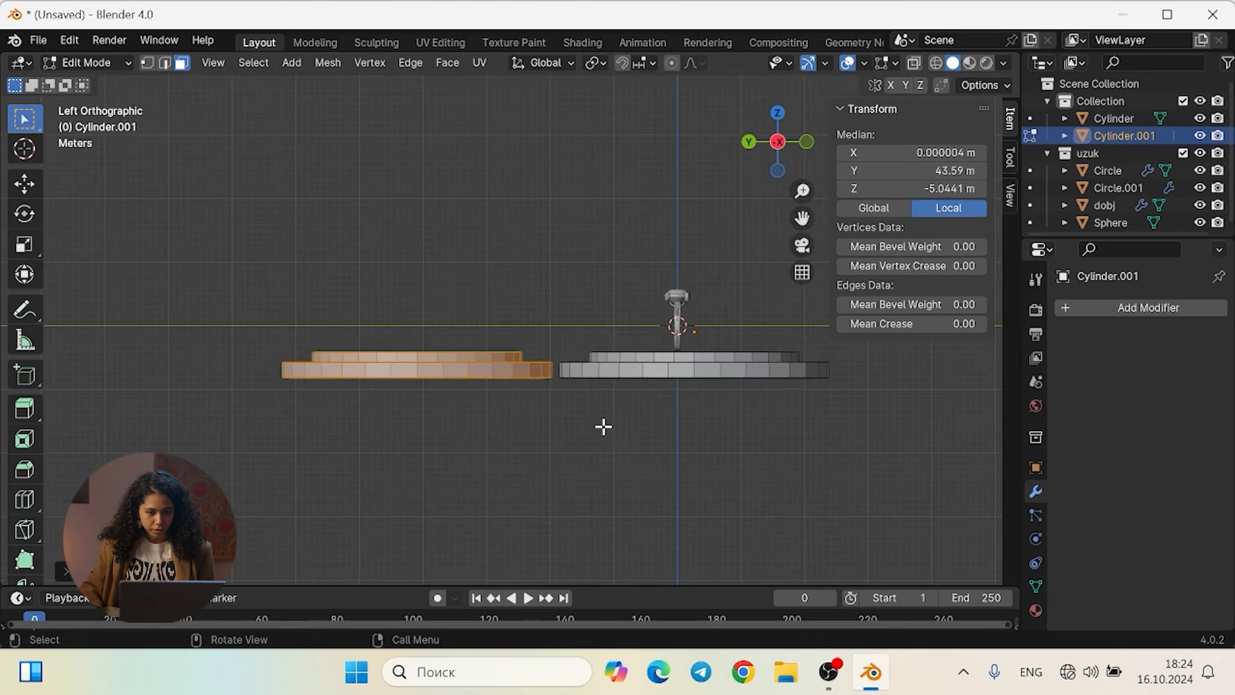
{"action": "key", "text": "r"}
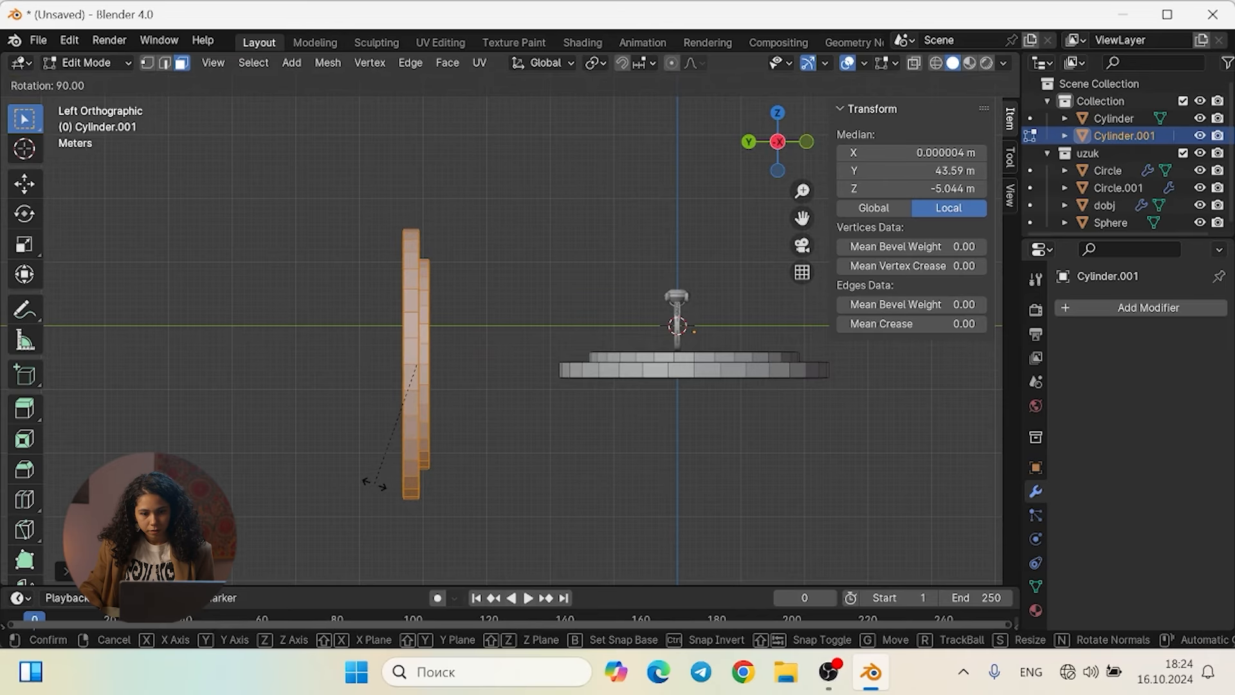
{"action": "left_click", "coordinate": [374, 484]}
{"action": "scroll", "coordinate": [505, 483], "scroll_direction": "up", "scroll_amount": 3}
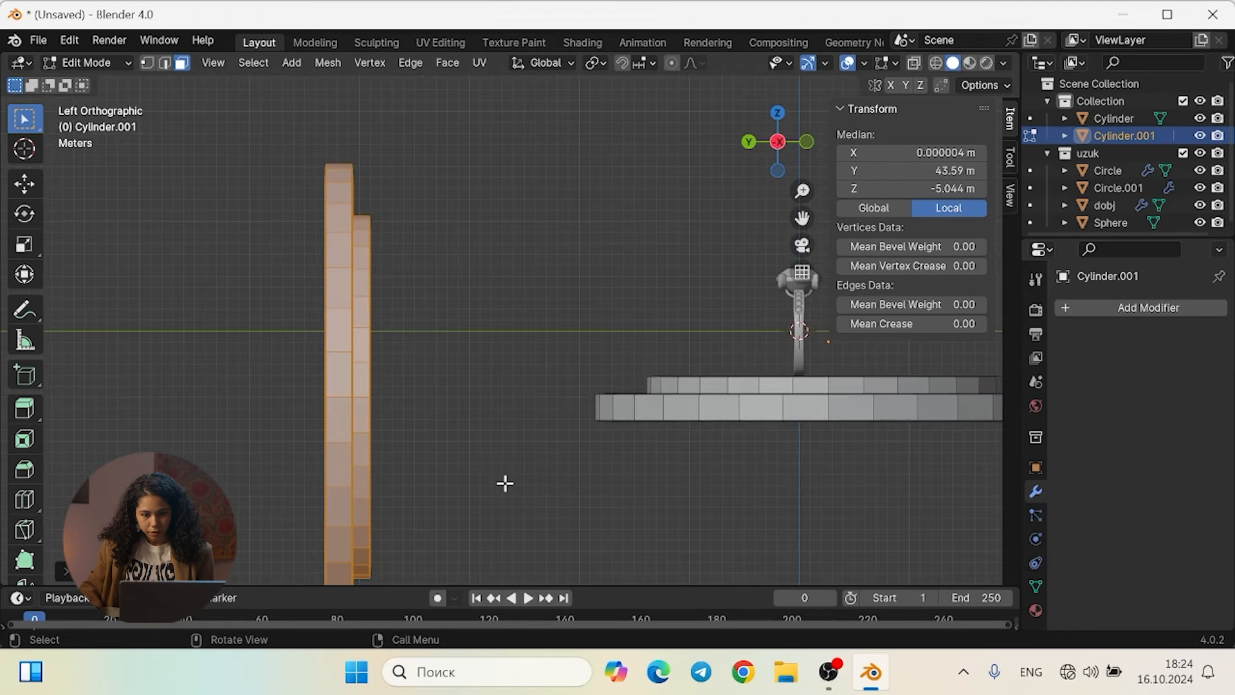
{"action": "key", "text": "g"}
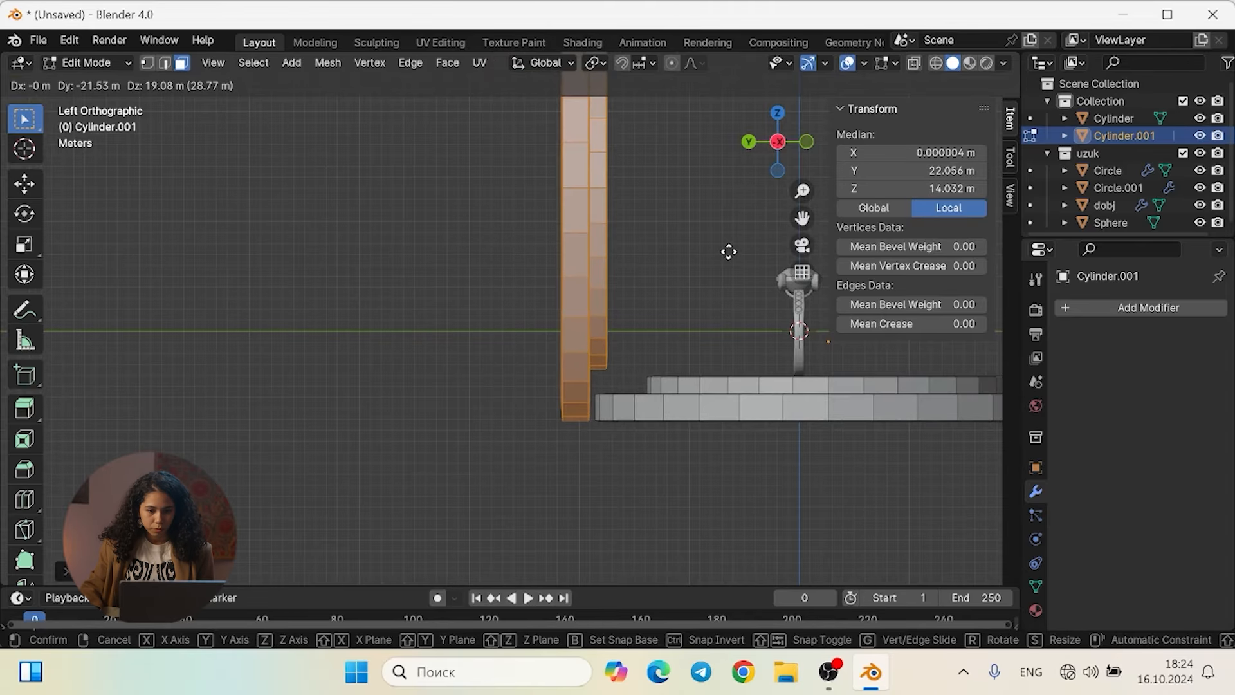
{"action": "left_click", "coordinate": [736, 251]}
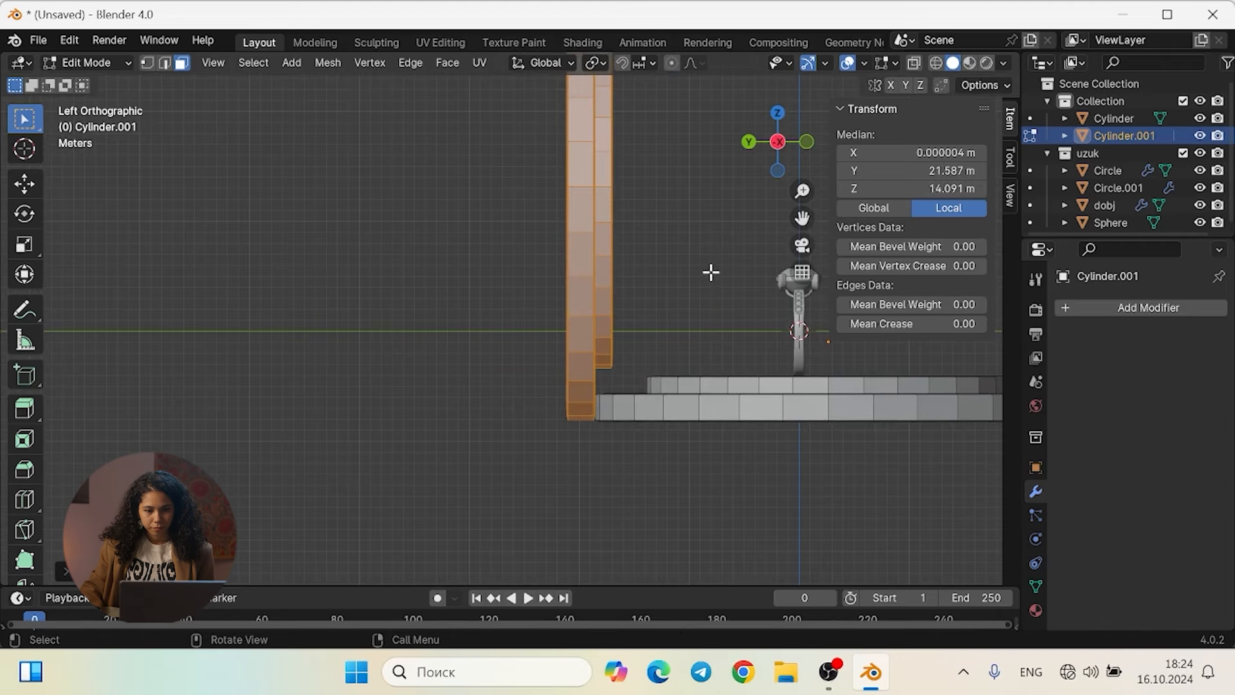
Select the smaller disc of the upright copy and lower it about 2.4 m along Z to rest on the podium's lower step
{"action": "middle_click_drag", "start_coordinate": [692, 321], "coordinate": [479, 260], "text": "shift"}
{"action": "scroll", "coordinate": [553, 360], "scroll_direction": "up", "scroll_amount": 2}
{"action": "left_click", "coordinate": [379, 309]}
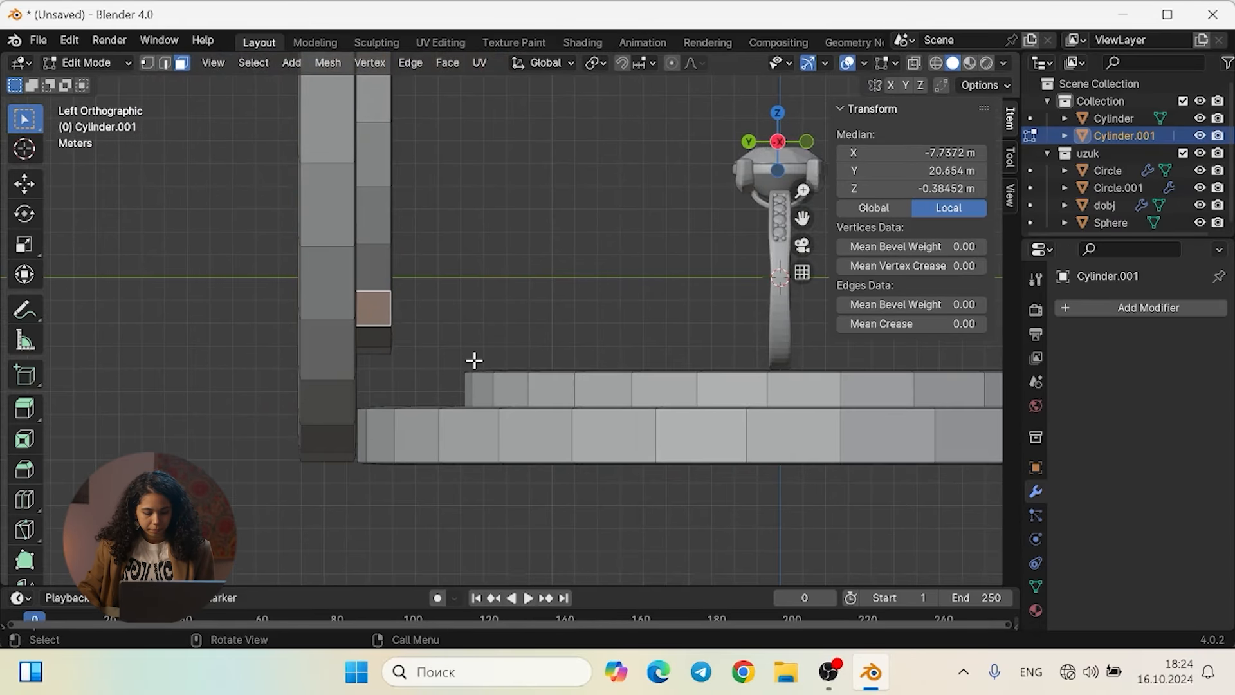
{"action": "key", "text": "ctrl+KP_Add"}
{"action": "key", "text": "ctrl+KP_Add"}
{"action": "key", "text": "ctrl+KP_Add"}
{"action": "key", "text": "ctrl+KP_Add"}
{"action": "key", "text": "ctrl+KP_Add"}
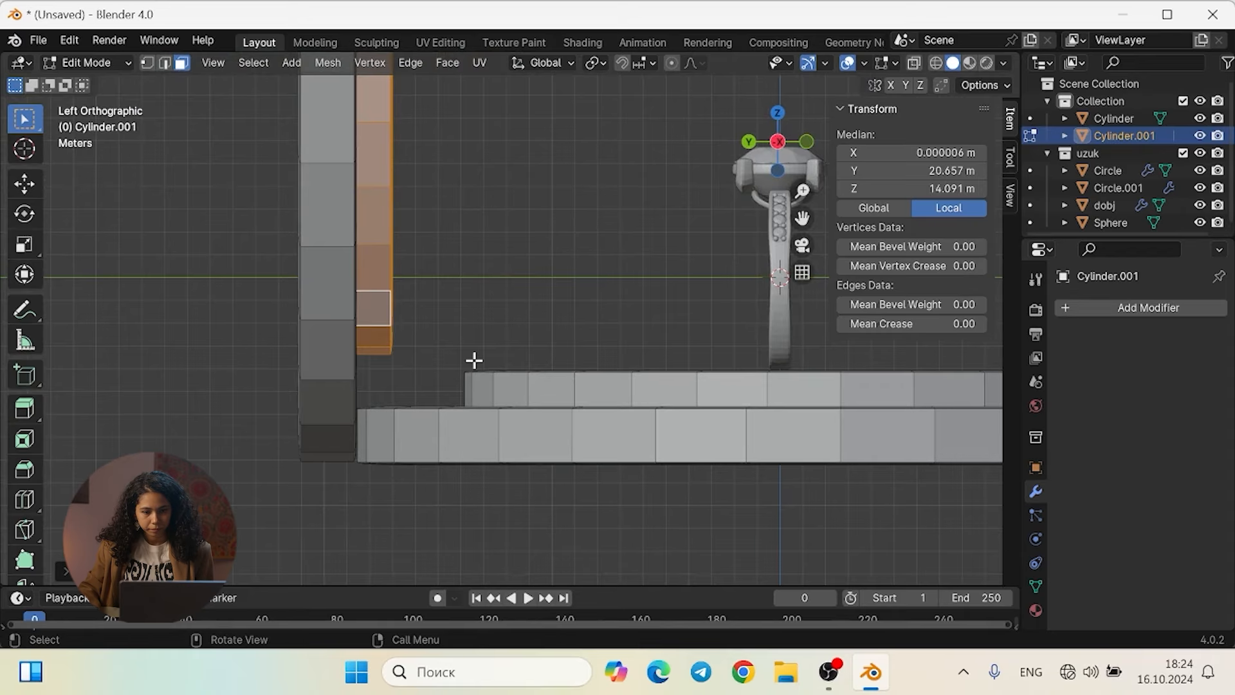
{"action": "key", "text": "g"}
{"action": "key", "text": "z"}
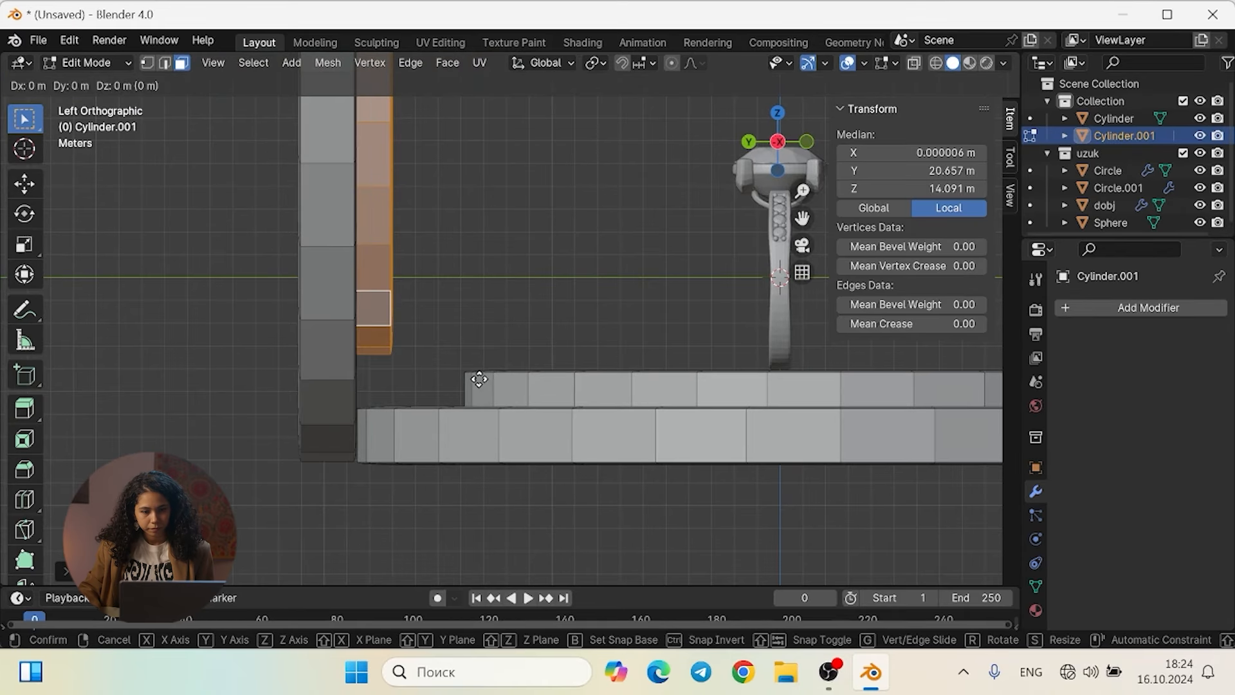
{"action": "left_click", "coordinate": [485, 434]}
Duplicate the smaller upright disc, place the copy about 1.9 m in front along Y, and scale it uniformly to about 0.6
{"action": "key", "text": "shift+d"}
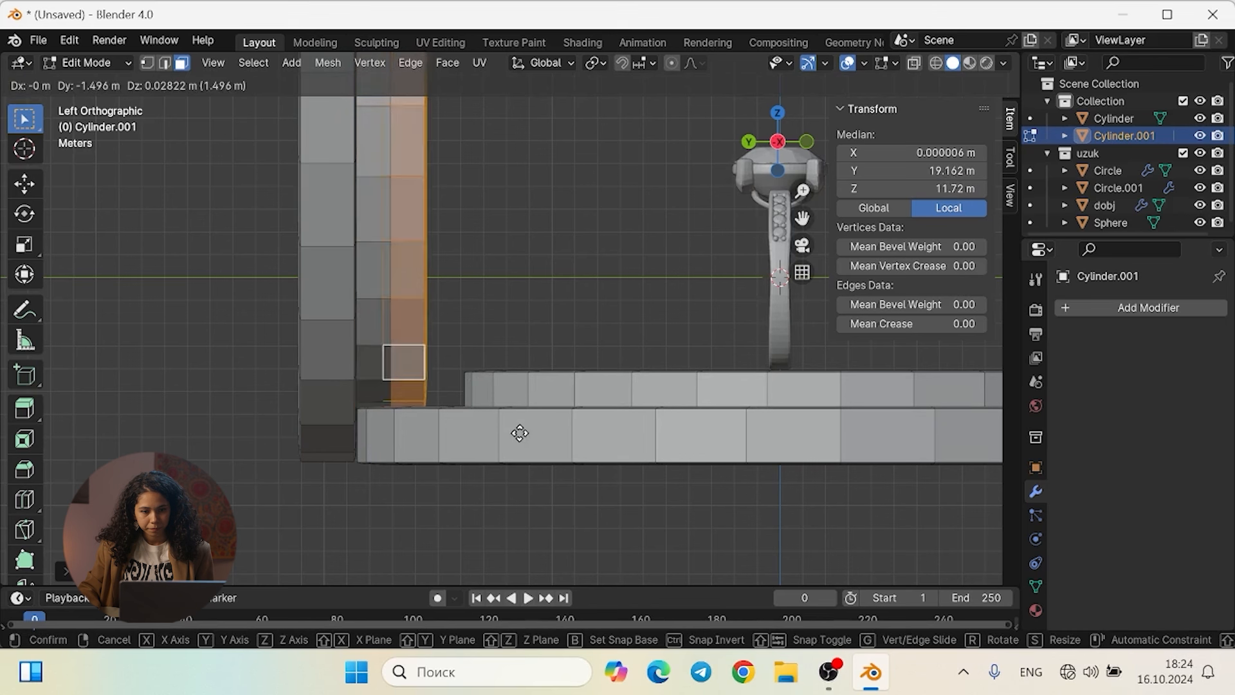
{"action": "left_click", "coordinate": [527, 433]}
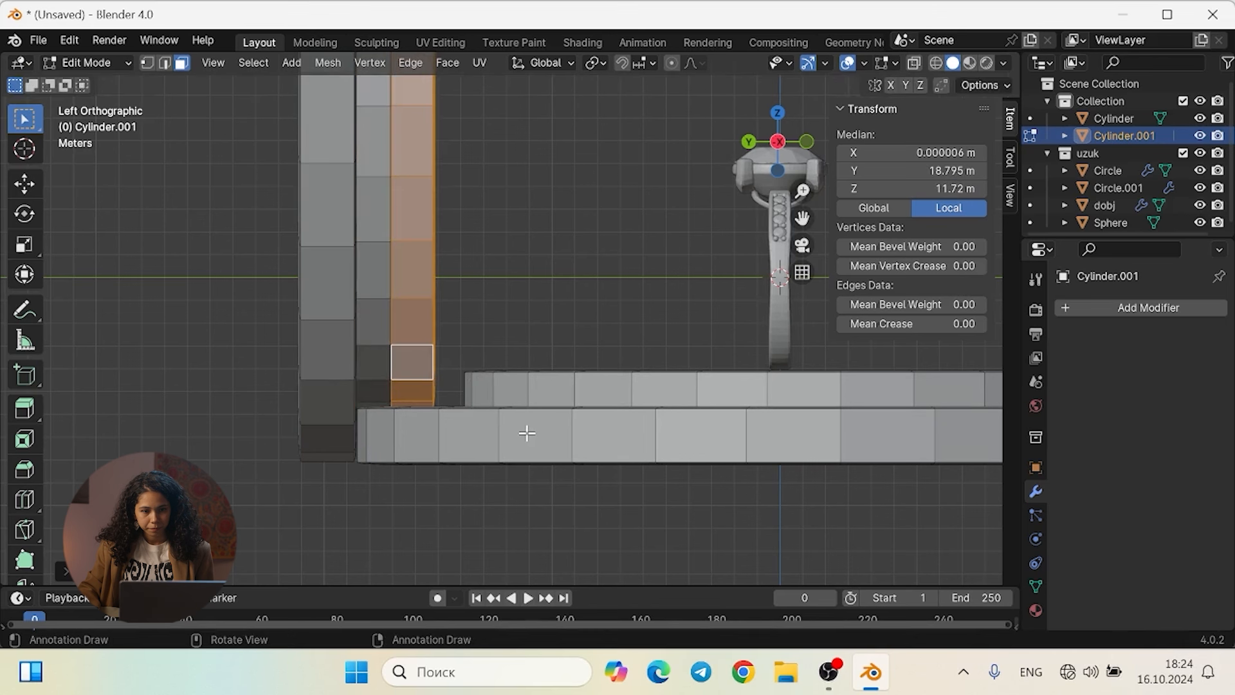
{"action": "key", "text": "s"}
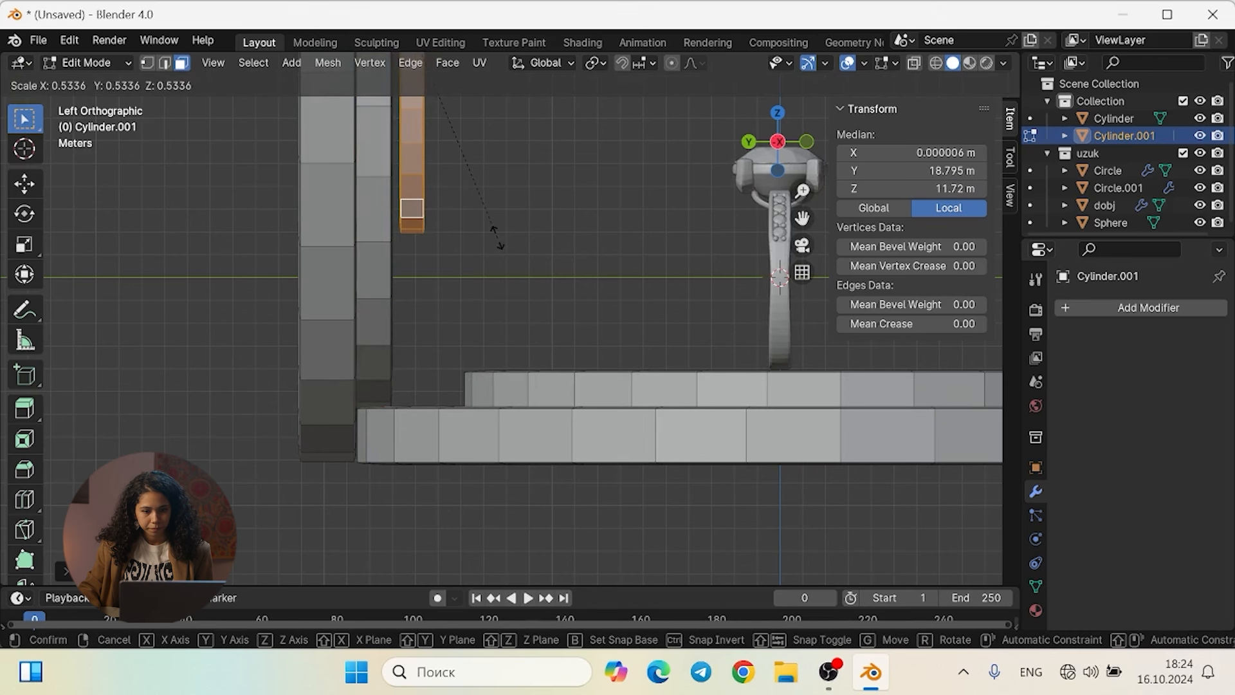
{"action": "left_click", "coordinate": [493, 265]}
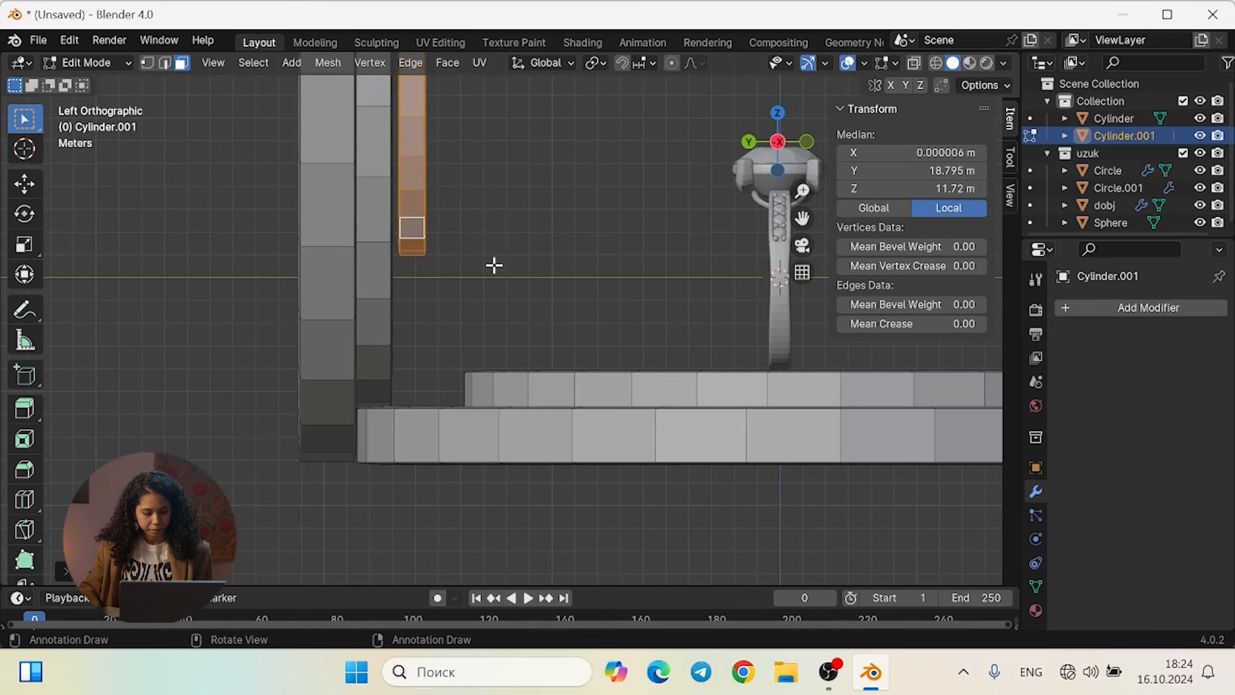
Lower the smallest upright disc about 6.8 m along Z onto the lower step and shift it about 0.4 m back along Y
{"action": "key", "text": "g"}
{"action": "key", "text": "z"}
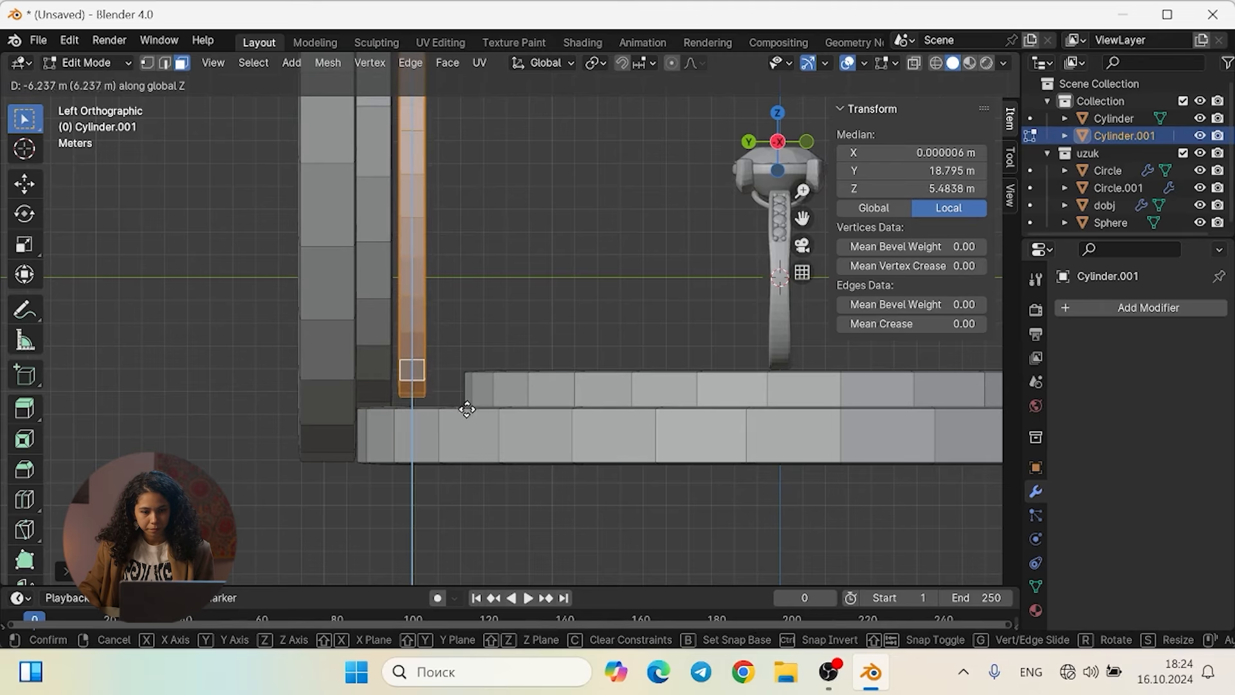
{"action": "left_click", "coordinate": [469, 421]}
{"action": "key", "text": "g"}
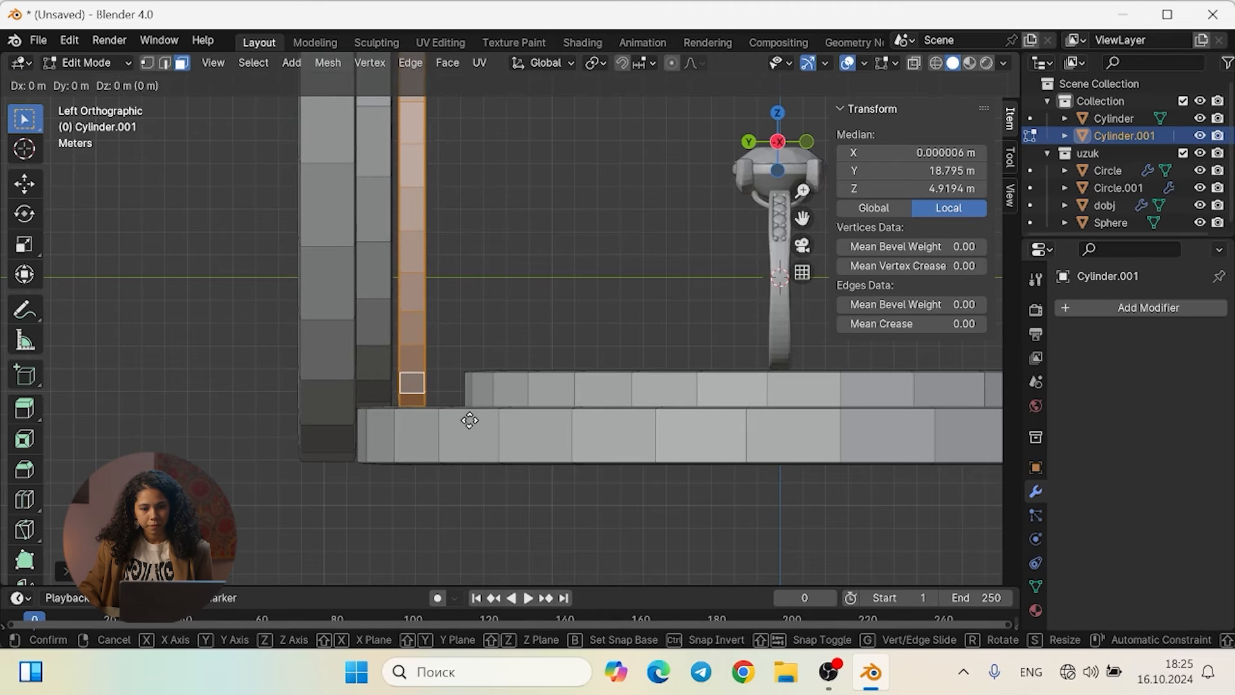
{"action": "key", "text": "y"}
{"action": "left_click", "coordinate": [458, 414]}
{"action": "middle_click_drag", "start_coordinate": [457, 414], "coordinate": [364, 408]}
{"action": "scroll", "coordinate": [325, 460], "scroll_direction": "down", "scroll_amount": 6}
{"action": "scroll", "coordinate": [350, 405], "scroll_direction": "down", "scroll_amount": 4}
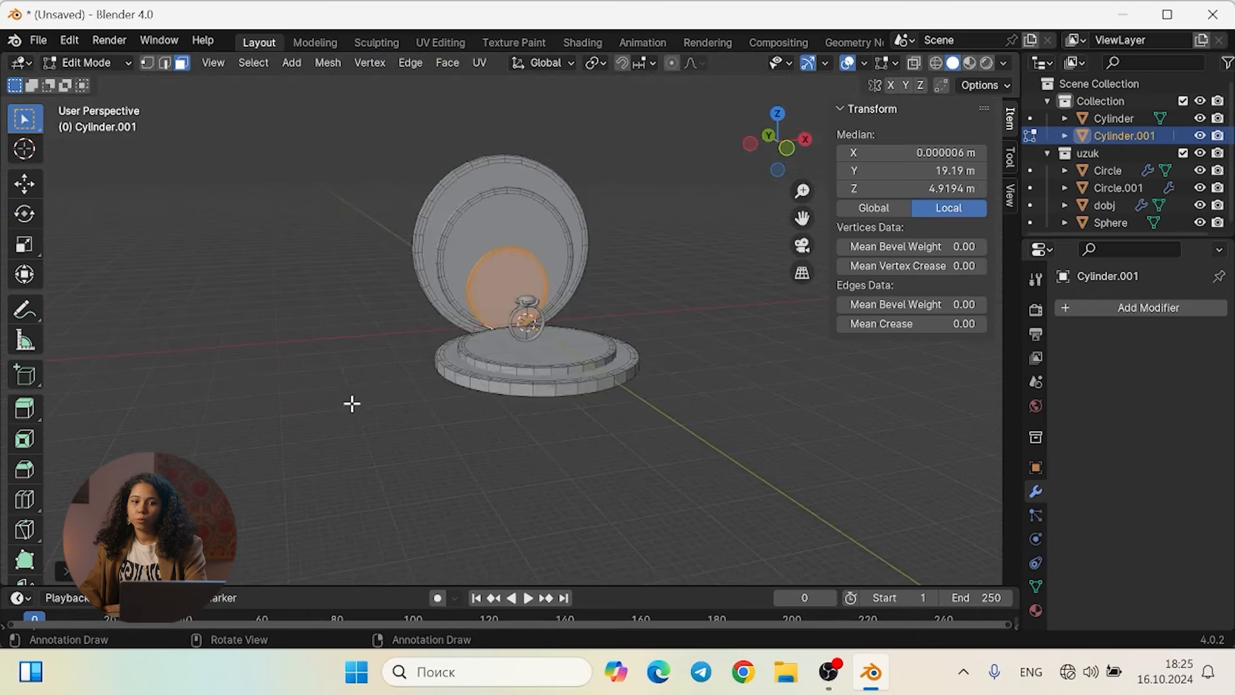
{"action": "scroll", "coordinate": [350, 405], "scroll_direction": "up", "scroll_amount": 3}
{"action": "middle_click_drag", "start_coordinate": [466, 472], "coordinate": [707, 325]}
{"action": "middle_click_drag", "start_coordinate": [706, 373], "coordinate": [686, 399]}
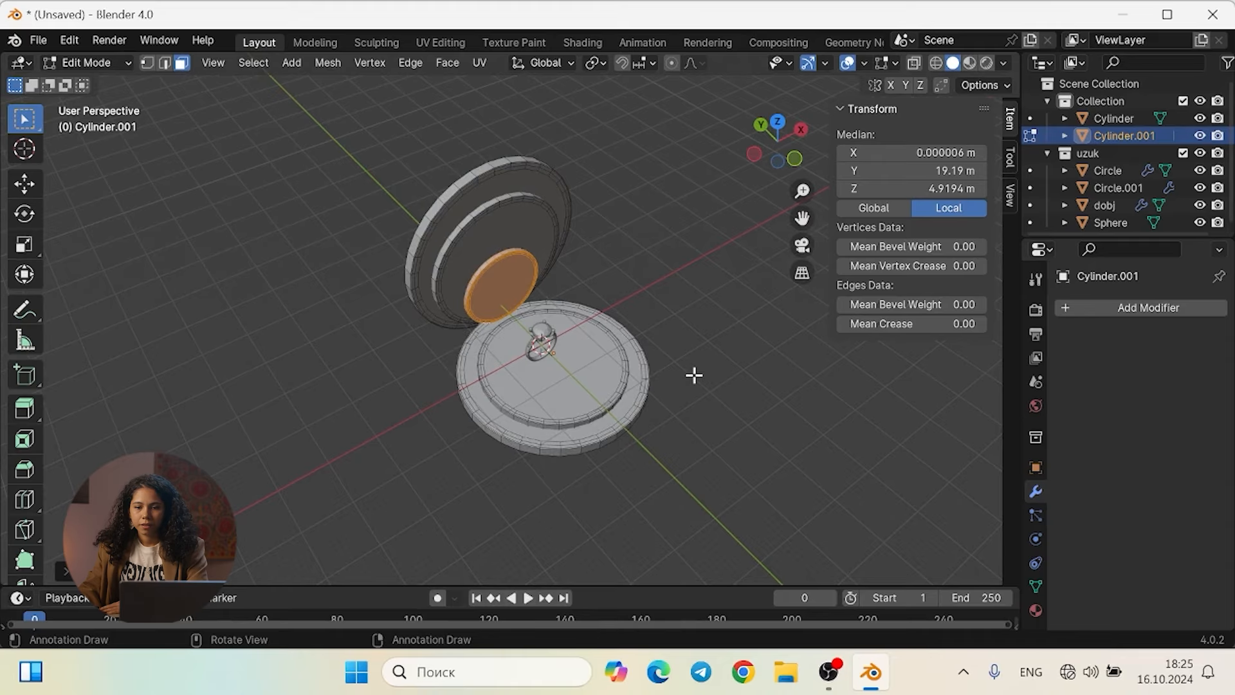
Duplicate the uzuk collection to create a second copy of the complete ring
{"action": "left_click", "coordinate": [1110, 154]}
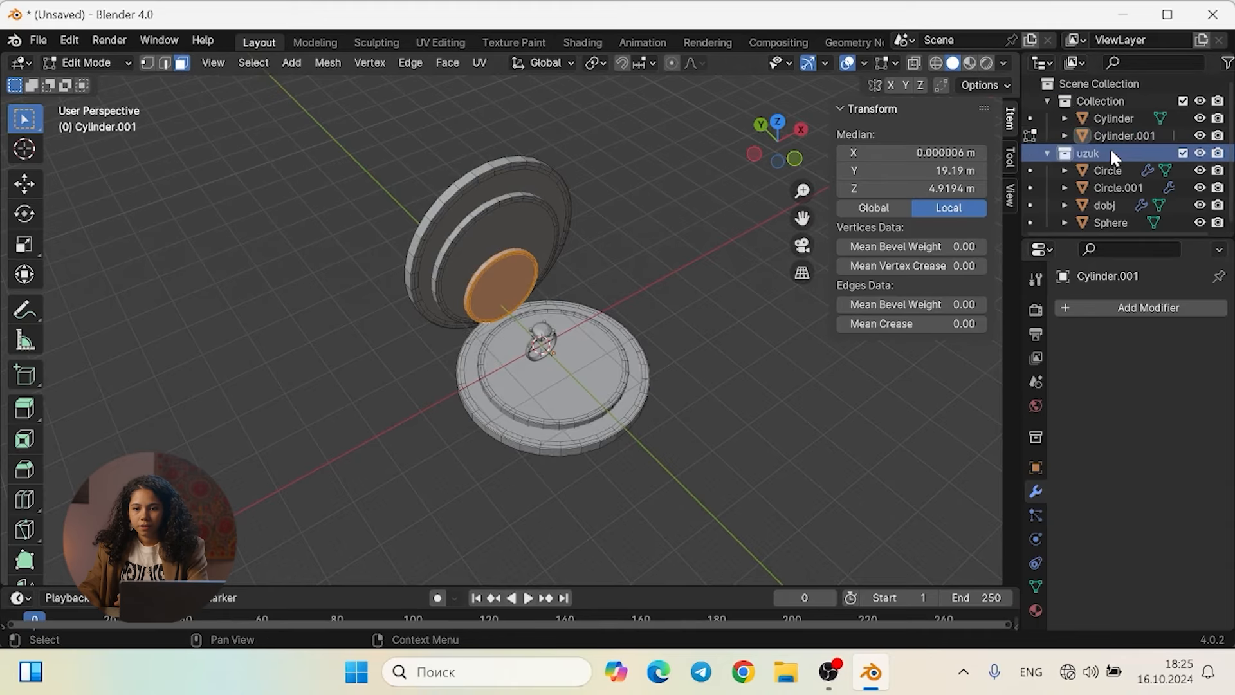
{"action": "right_click", "coordinate": [1111, 154]}
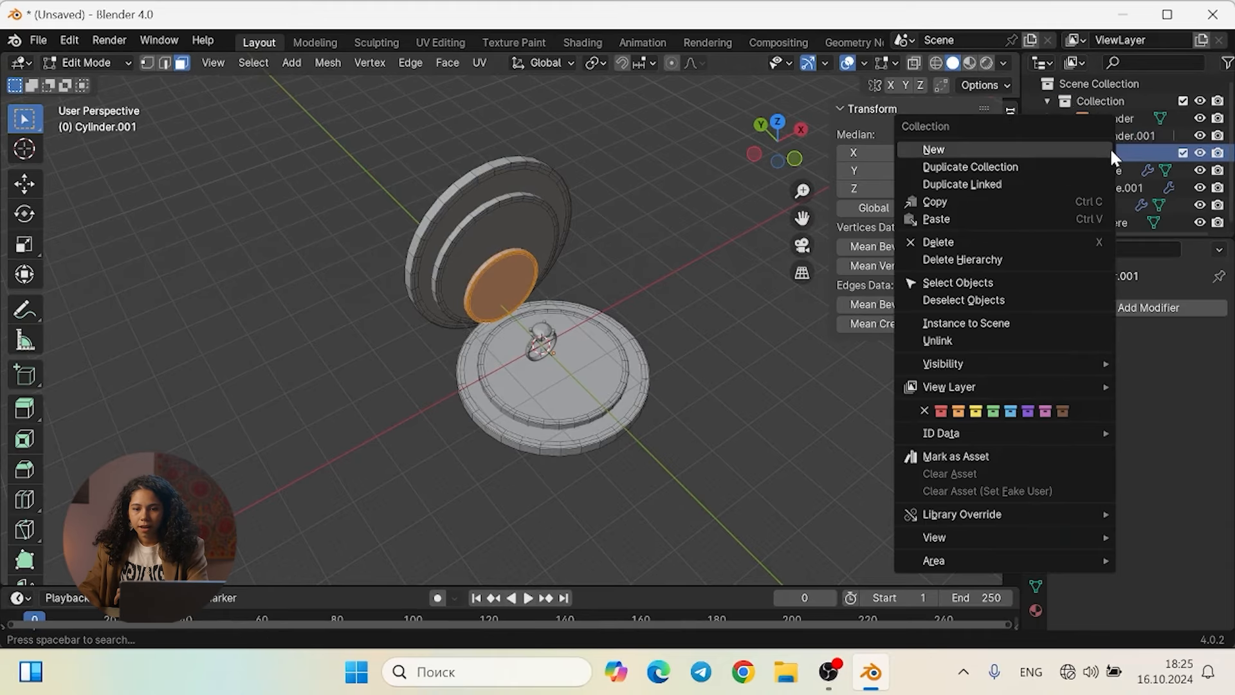
{"action": "left_click", "coordinate": [1144, 154]}
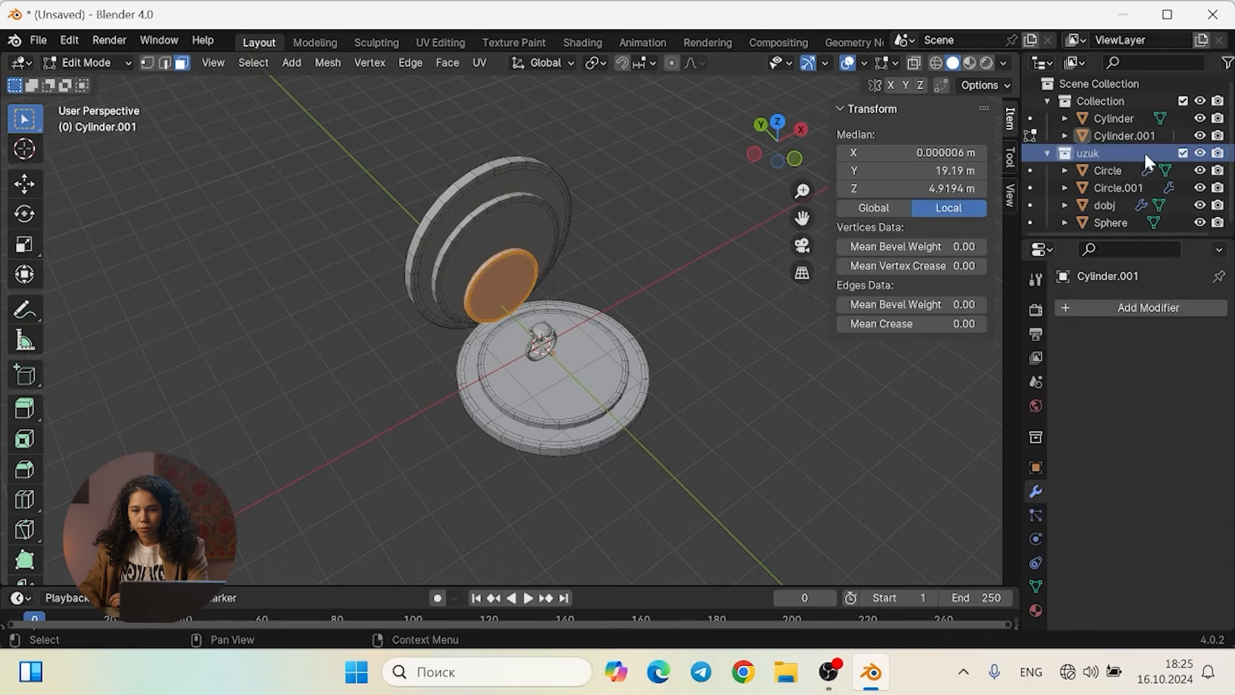
{"action": "right_click", "coordinate": [1094, 148]}
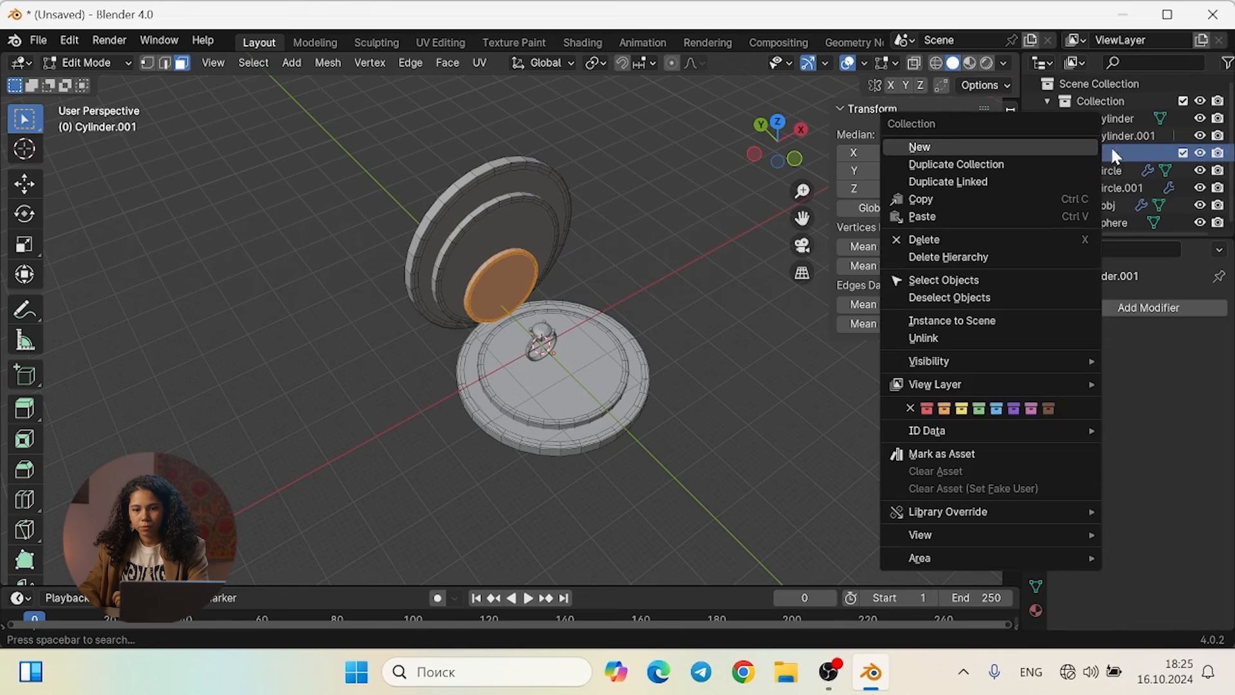
{"action": "left_click", "coordinate": [1112, 146]}
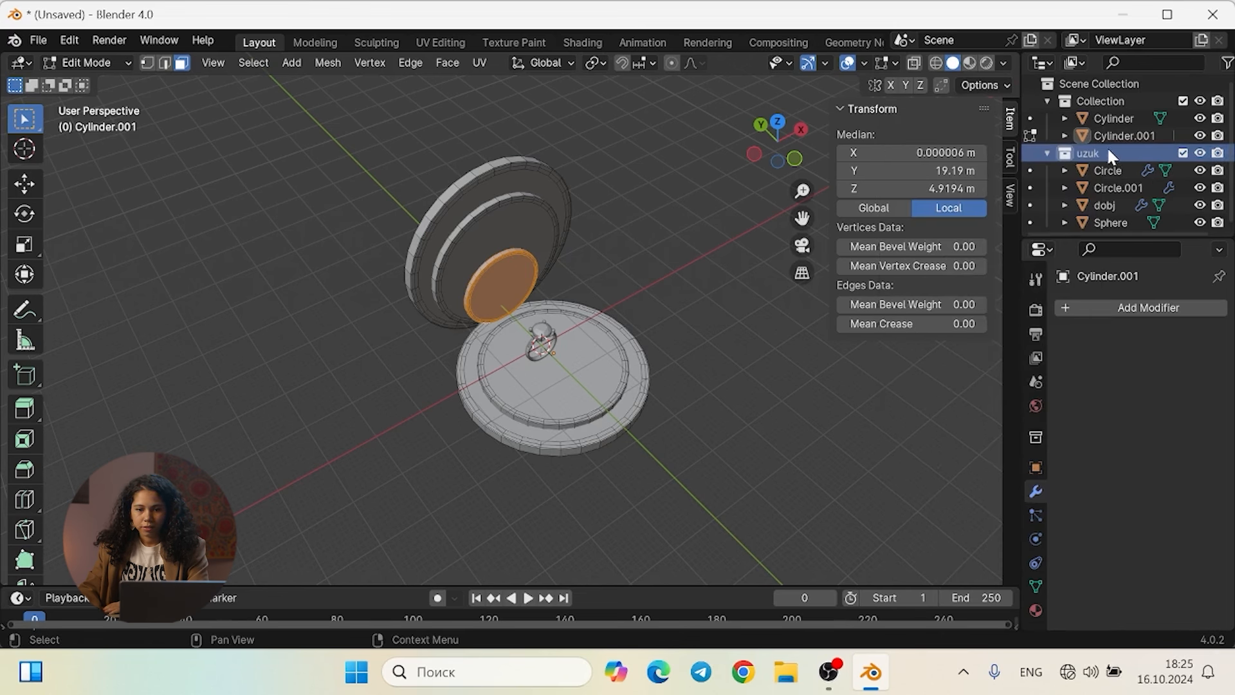
{"action": "right_click", "coordinate": [1106, 146]}
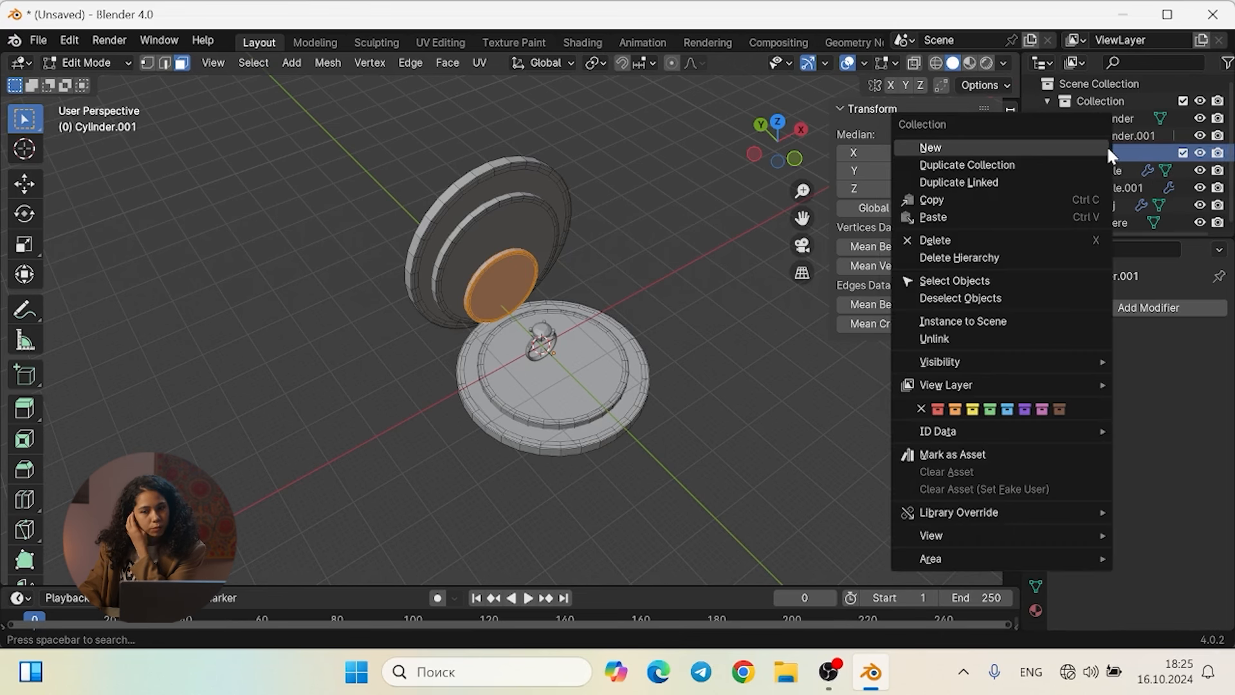
{"action": "left_click", "coordinate": [1027, 166]}
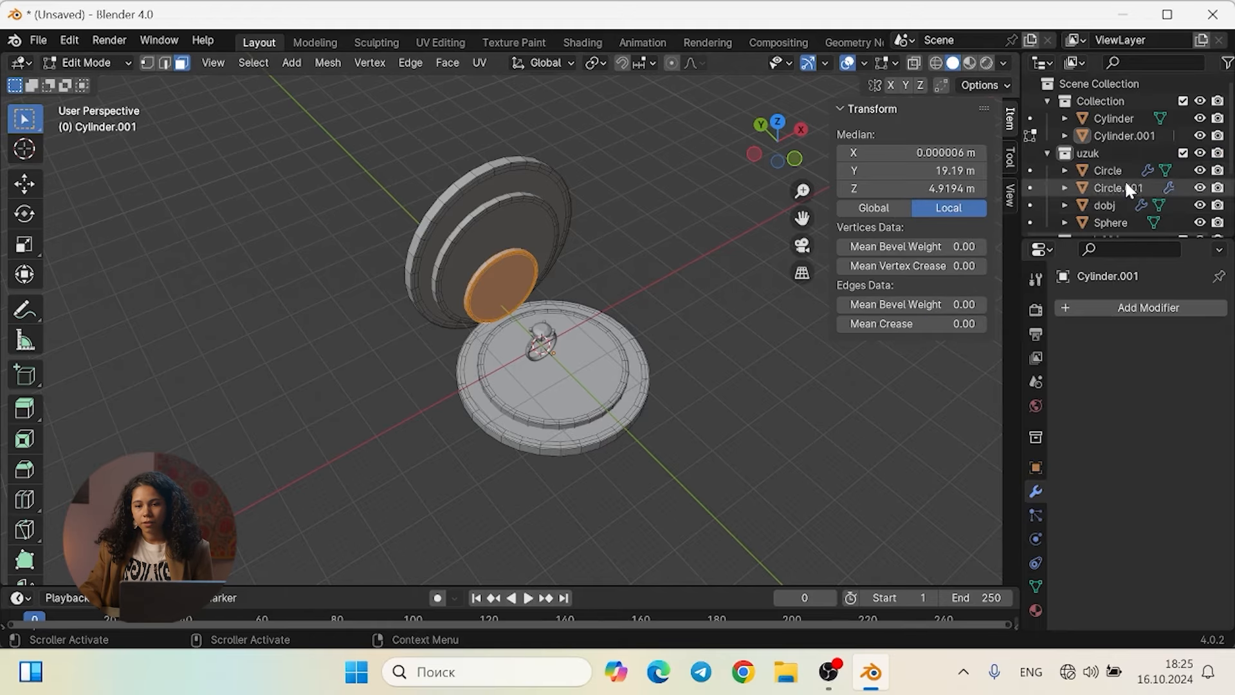
{"action": "scroll", "coordinate": [1147, 156], "scroll_direction": "down", "scroll_amount": 3}
{"action": "scroll", "coordinate": [1129, 175], "scroll_direction": "up", "scroll_amount": 3}
{"action": "scroll", "coordinate": [1128, 173], "scroll_direction": "down", "scroll_amount": 3}
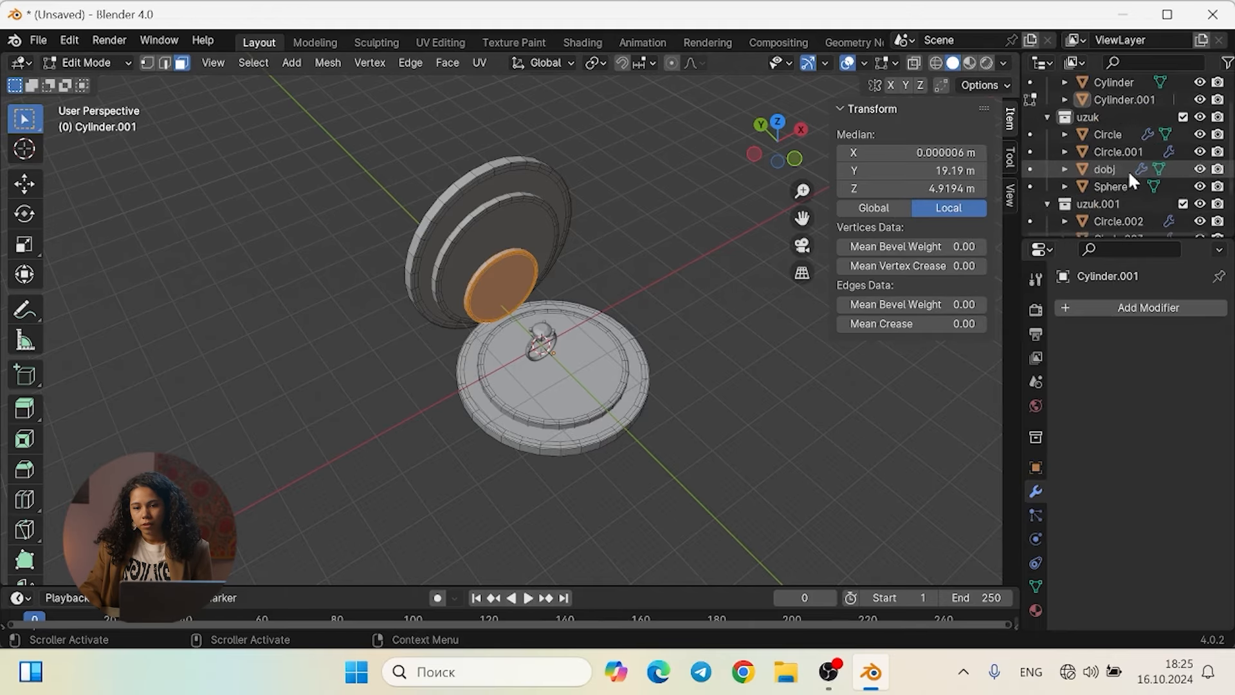
{"action": "left_click", "coordinate": [1124, 169]}
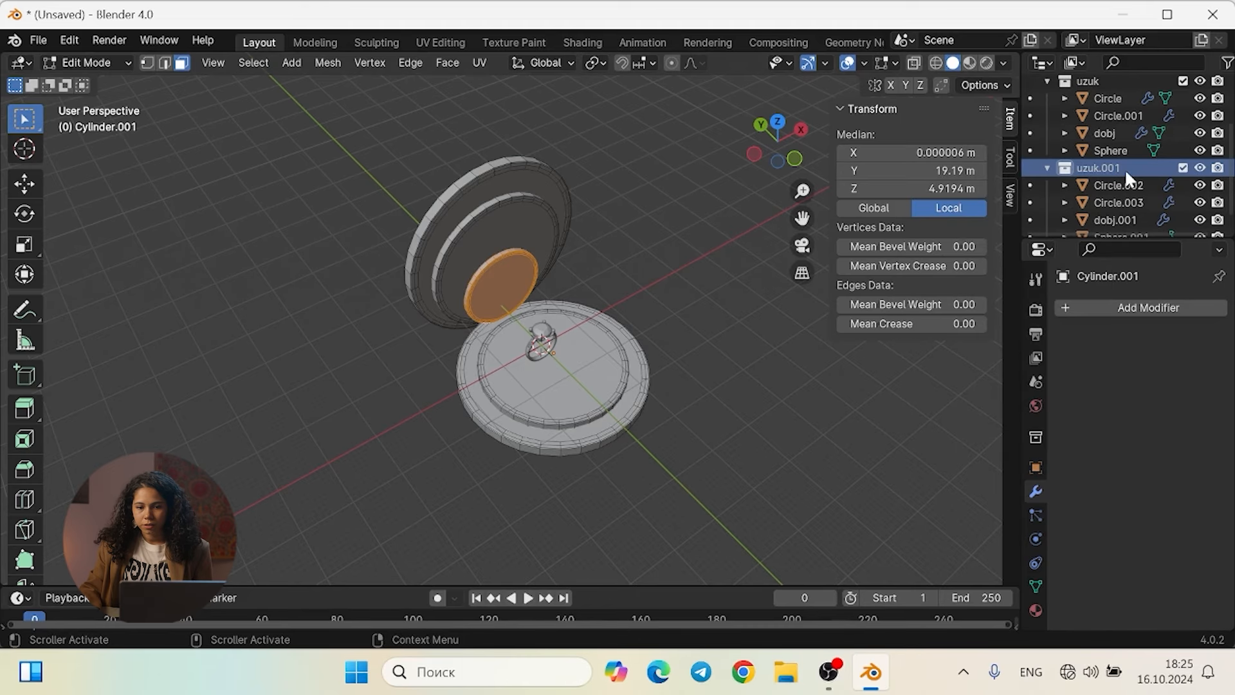
{"action": "right_click", "coordinate": [1124, 169]}
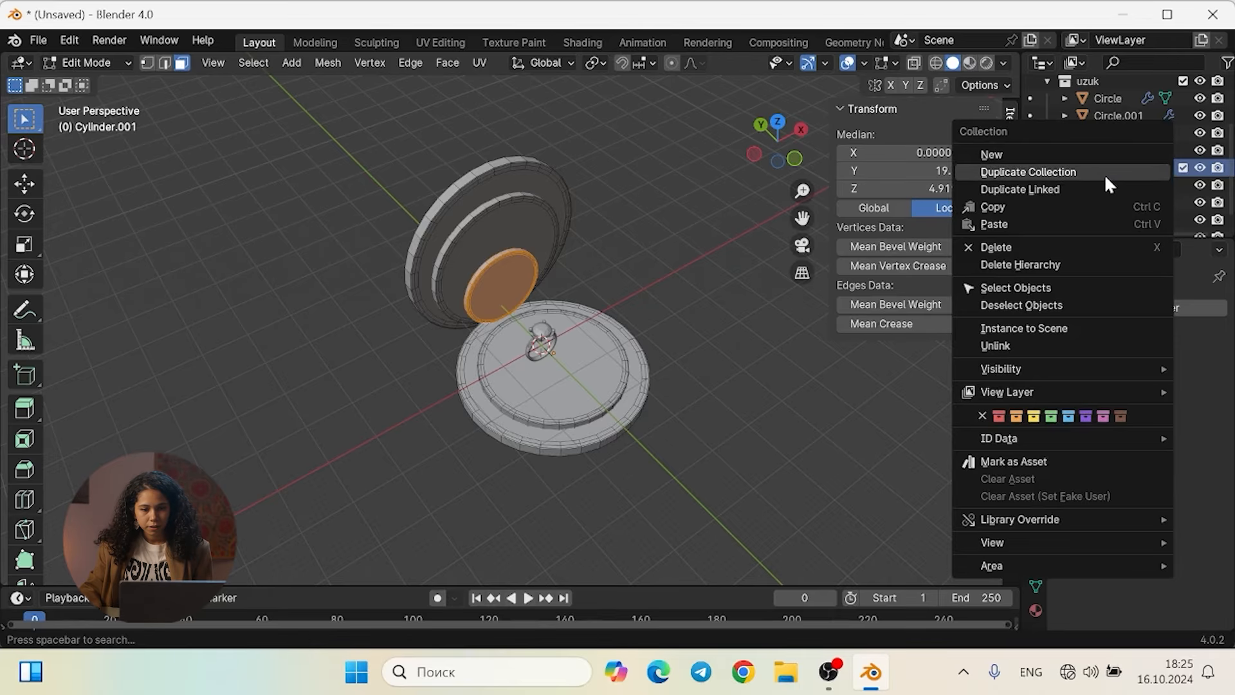
{"action": "left_click", "coordinate": [1074, 286]}
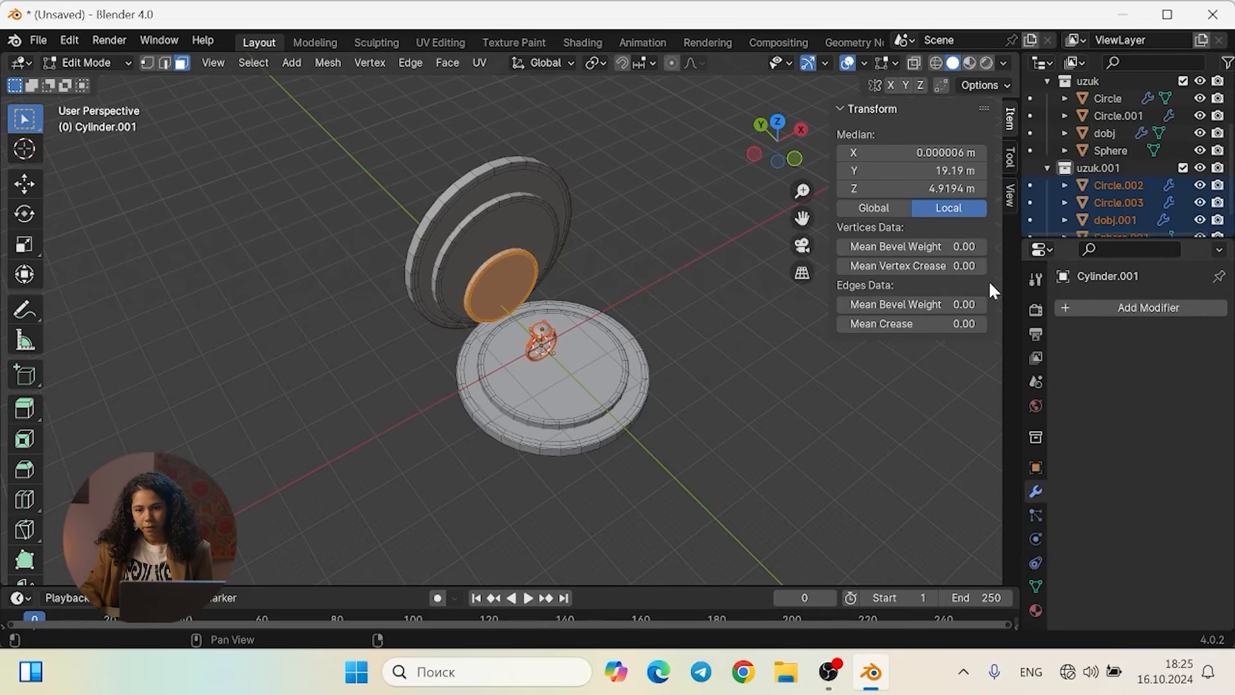
{"action": "scroll", "coordinate": [497, 417], "scroll_direction": "up", "scroll_amount": 5}
{"action": "key", "text": "g"}
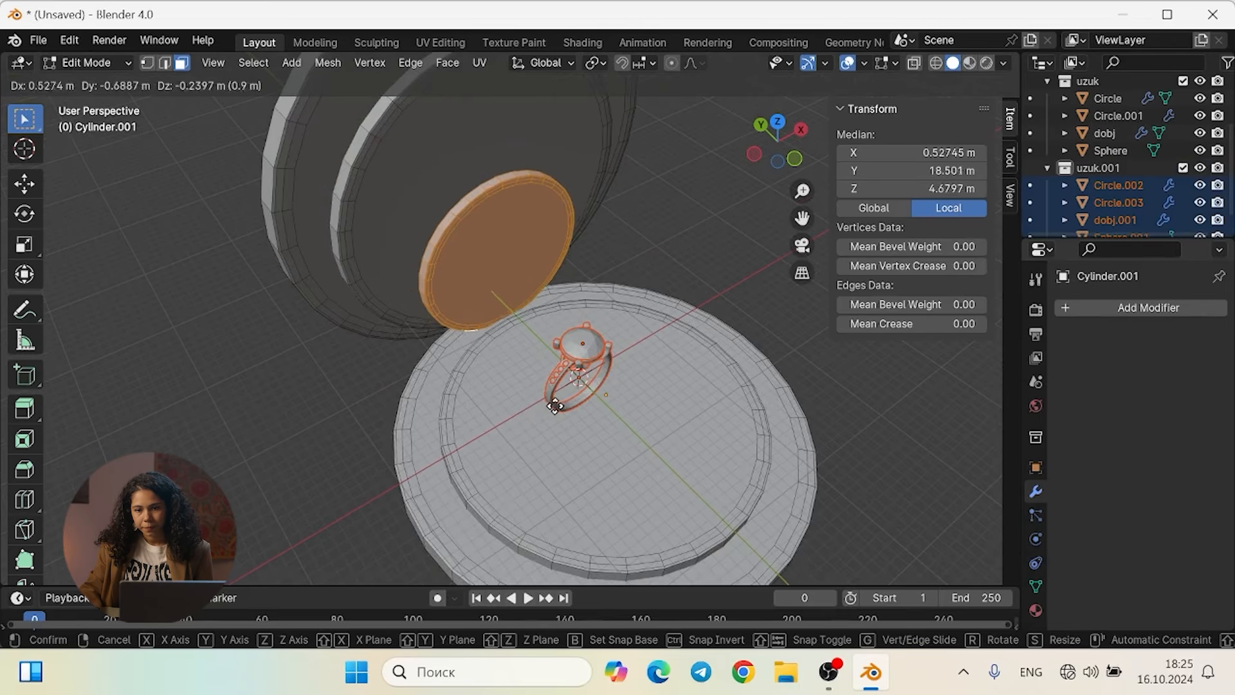
{"action": "left_click", "coordinate": [571, 407]}
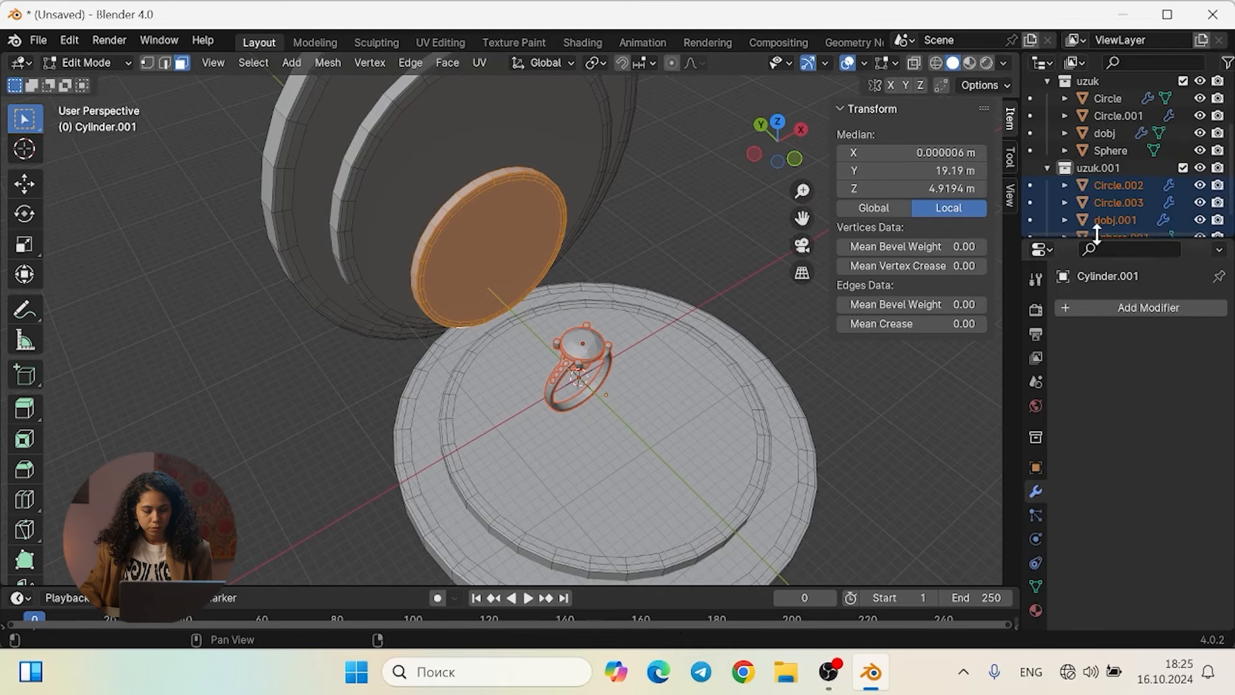
{"action": "right_click", "coordinate": [1126, 168]}
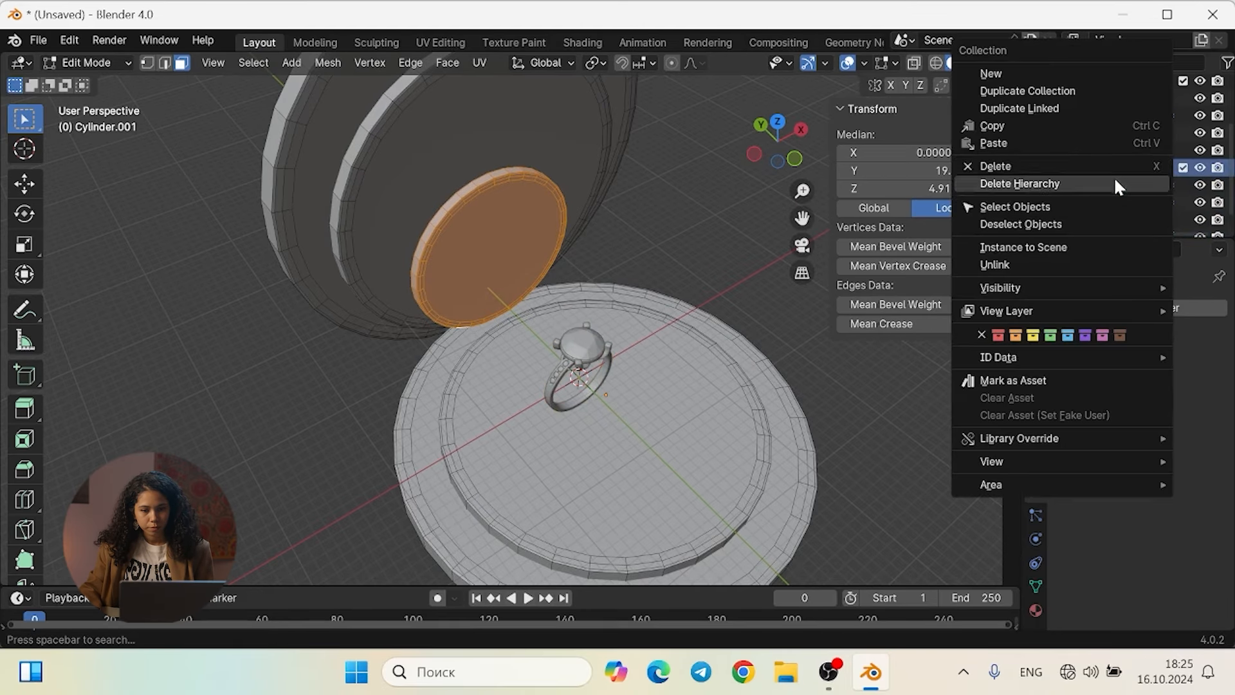
{"action": "left_click", "coordinate": [1113, 205]}
{"action": "key", "text": "g"}
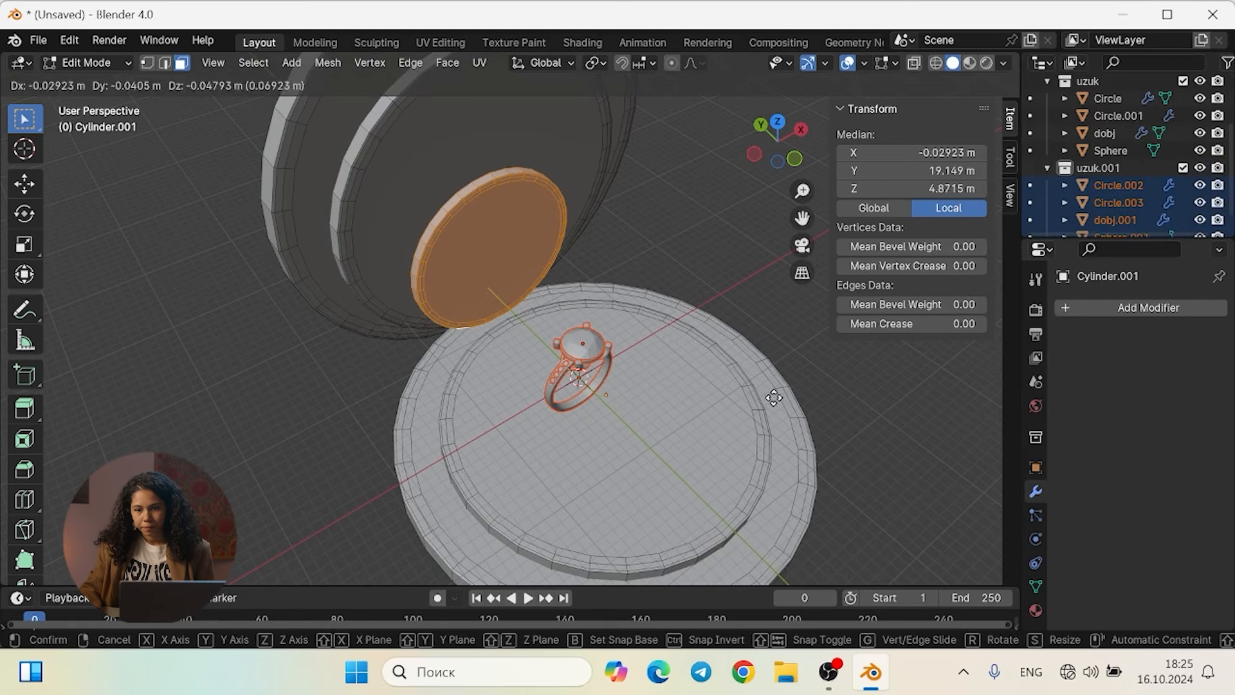
{"action": "key", "text": "Escape"}
Switch to Object Mode, select all objects in the uzuk.001 collection, and move that ring about 9.7 m along -Y in side view
{"action": "key", "text": "Tab"}
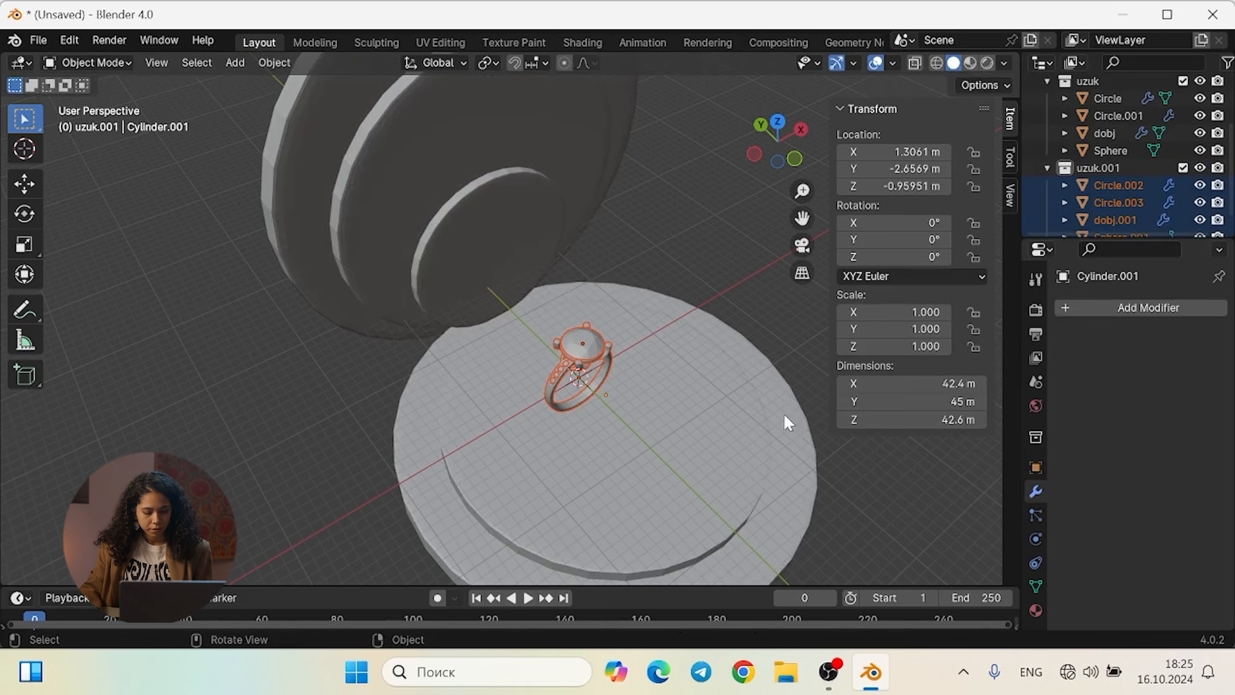
{"action": "right_click", "coordinate": [1095, 166]}
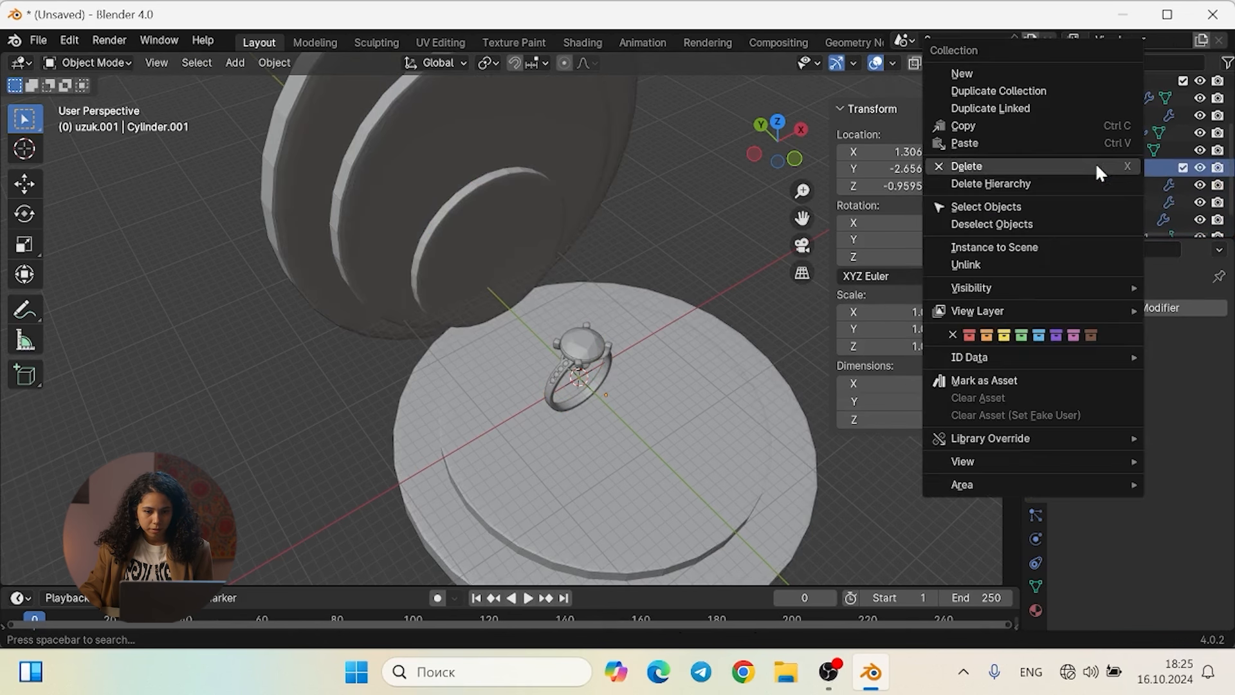
{"action": "left_click", "coordinate": [1079, 204]}
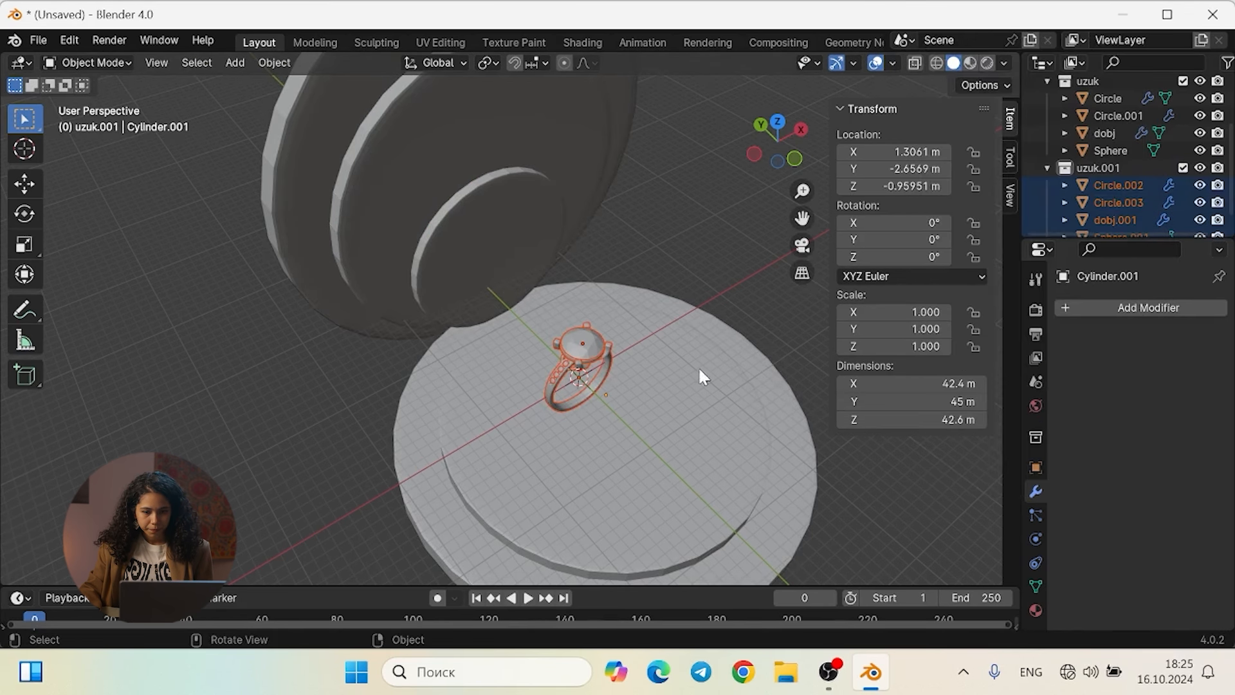
{"action": "key", "text": "shift+d"}
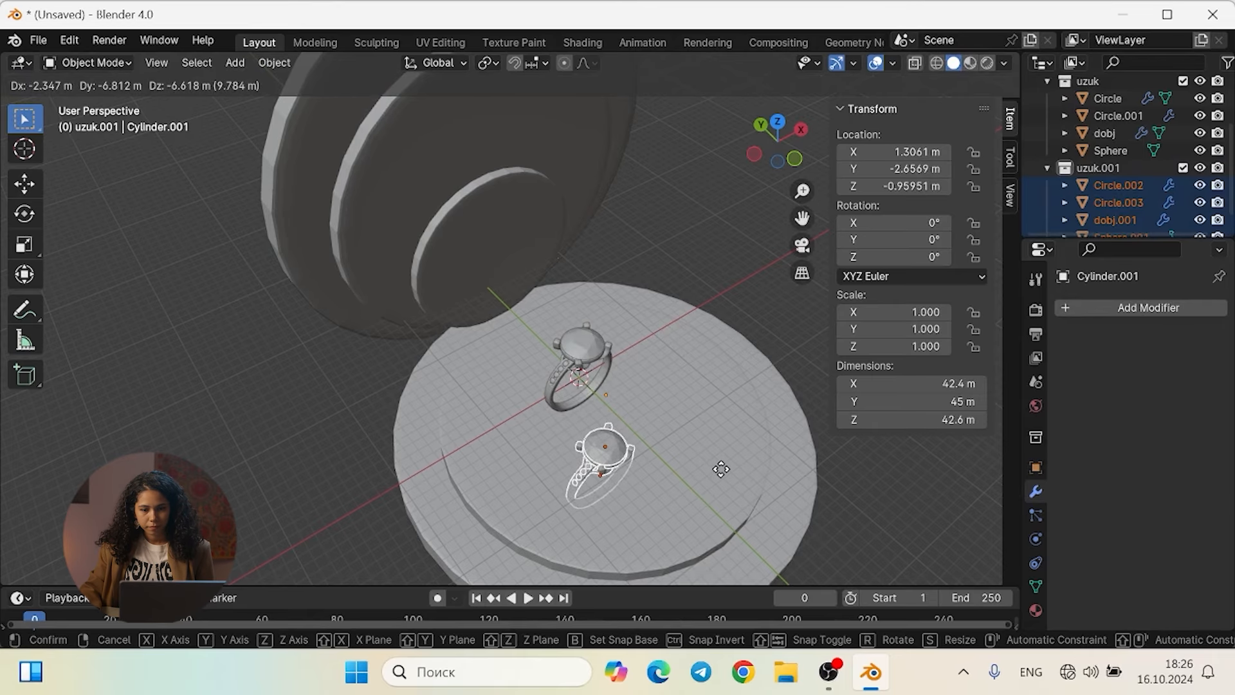
{"action": "right_click", "coordinate": [723, 467]}
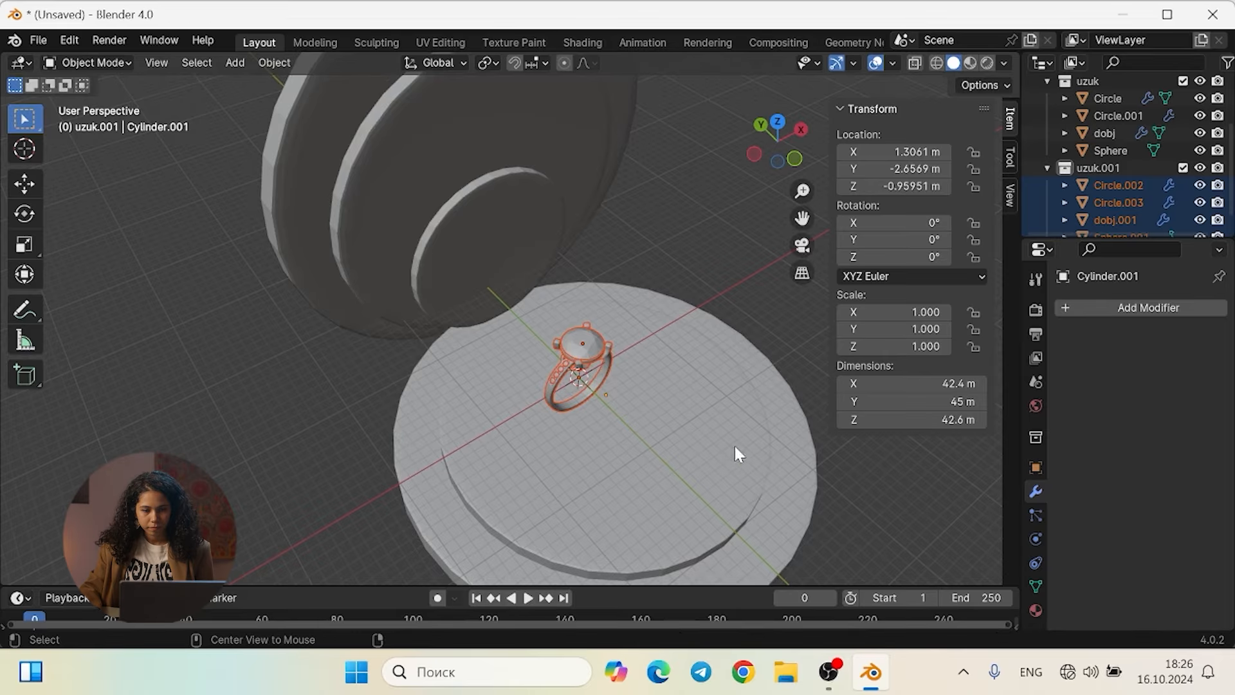
{"action": "middle_click_drag", "start_coordinate": [704, 452], "coordinate": [773, 419]}
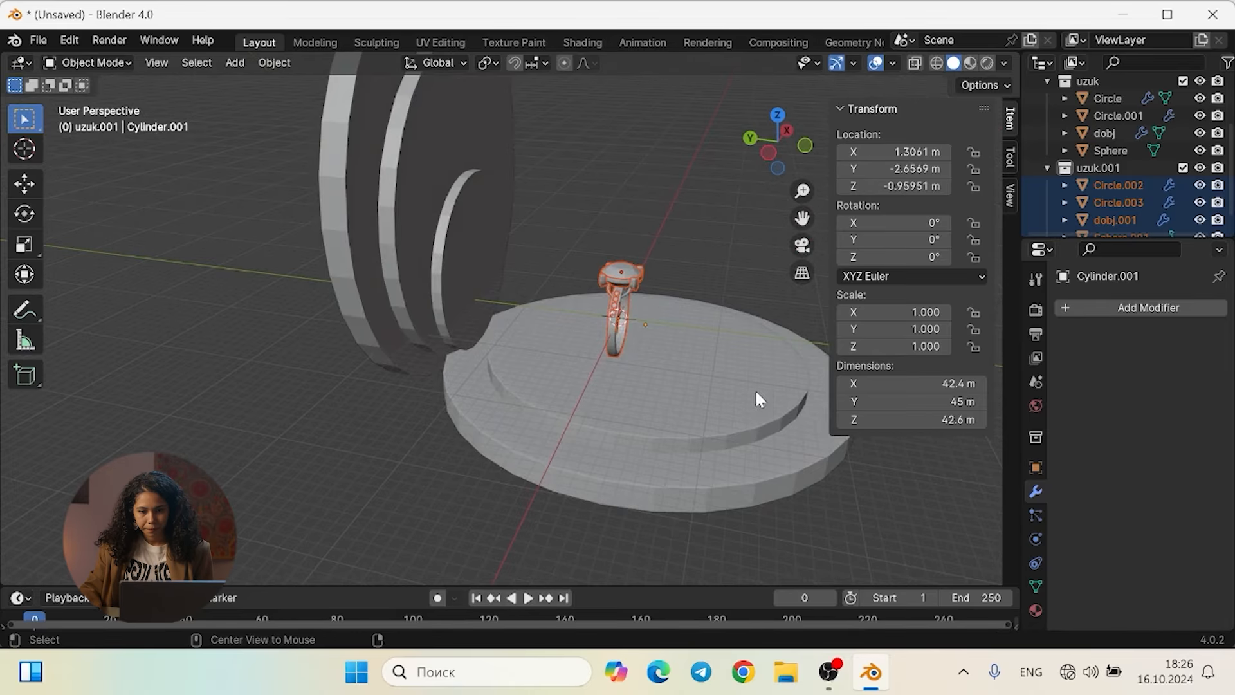
{"action": "middle_click_drag", "start_coordinate": [673, 398], "coordinate": [711, 412], "text": "alt"}
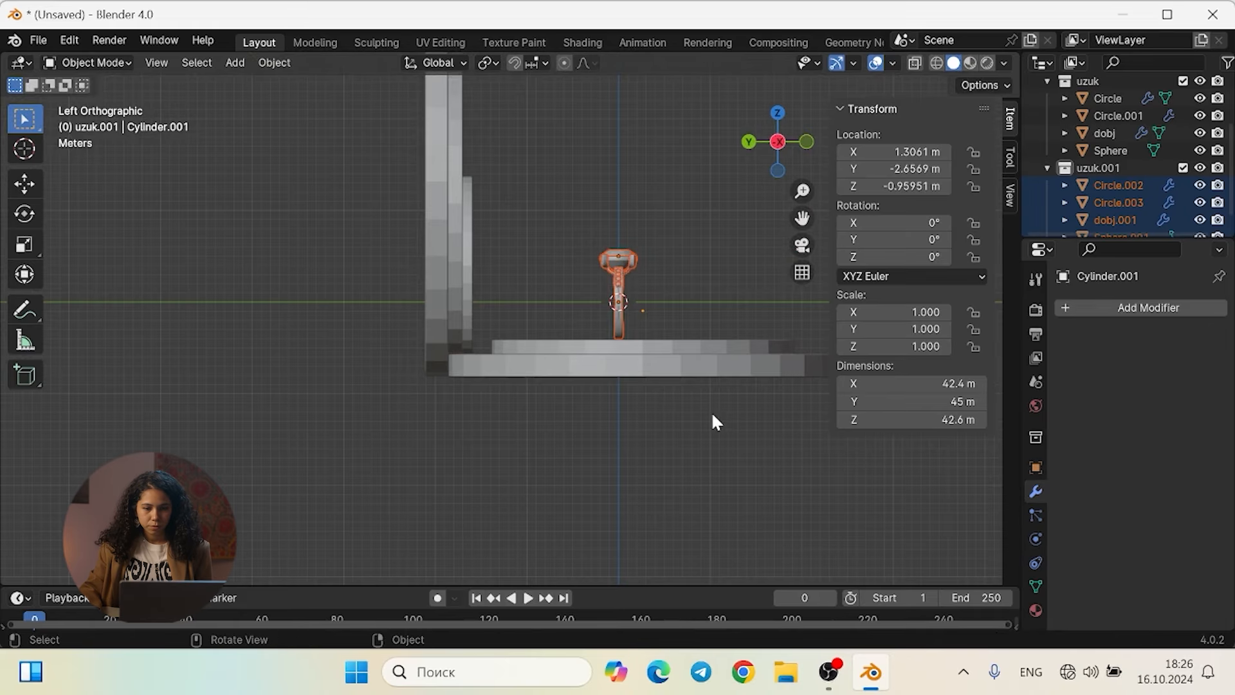
{"action": "key", "text": "shift+d"}
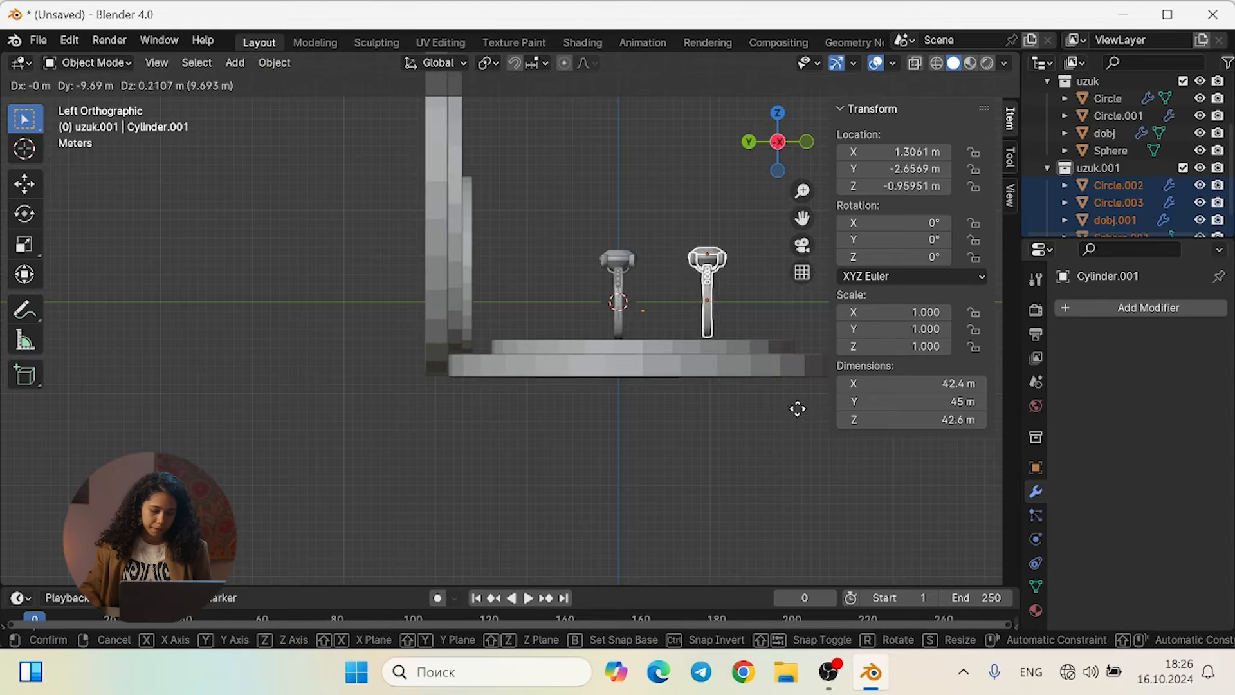
{"action": "left_click", "coordinate": [804, 413]}
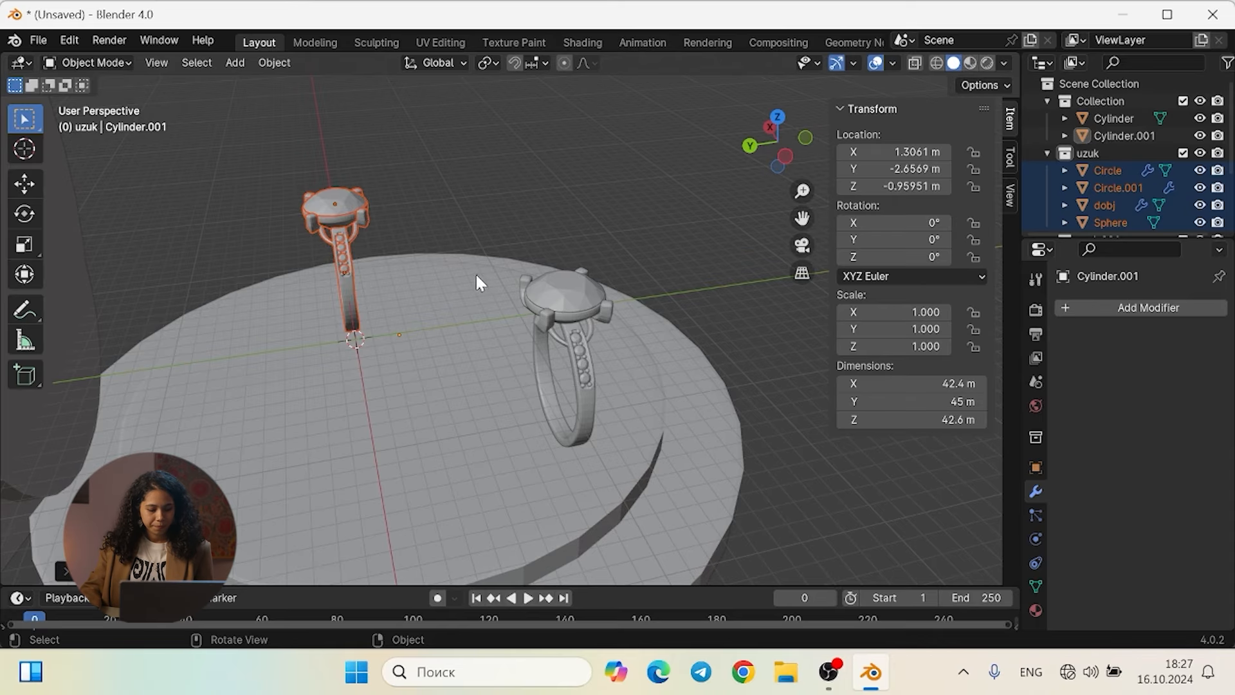
Tip the ring in the uzuk collection nearly 80° onto its side in side view and lower it along Z onto the podium
{"action": "middle_click_drag", "start_coordinate": [476, 272], "coordinate": [538, 313]}
{"action": "middle_click_drag", "start_coordinate": [622, 315], "coordinate": [500, 323]}
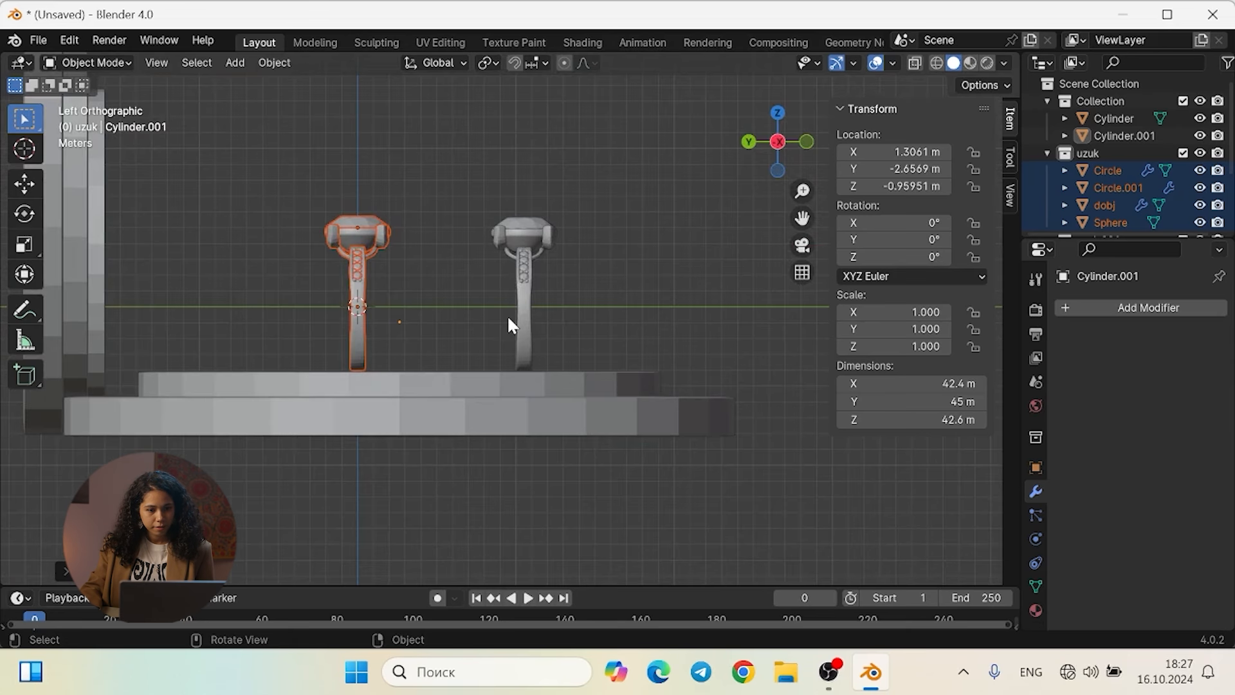
{"action": "key", "text": "r"}
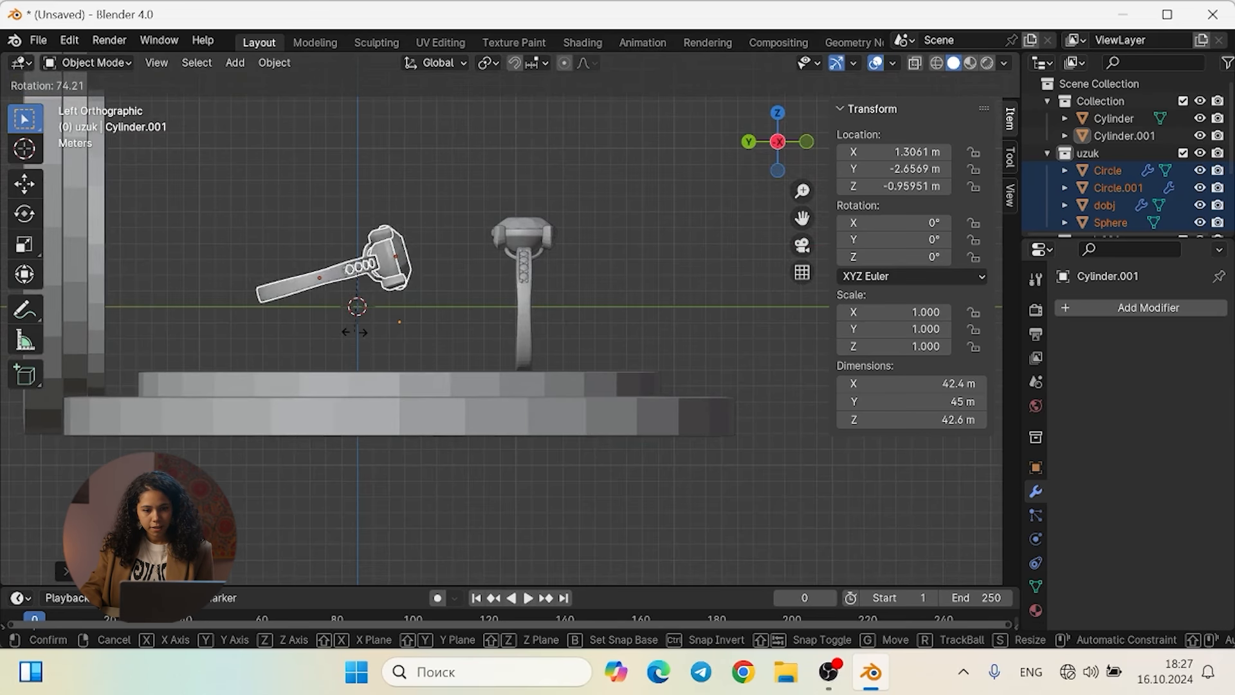
{"action": "left_click", "coordinate": [348, 327]}
{"action": "scroll", "coordinate": [393, 308], "scroll_direction": "up", "scroll_amount": 3}
{"action": "middle_click_drag", "start_coordinate": [395, 304], "coordinate": [476, 279], "text": "shift"}
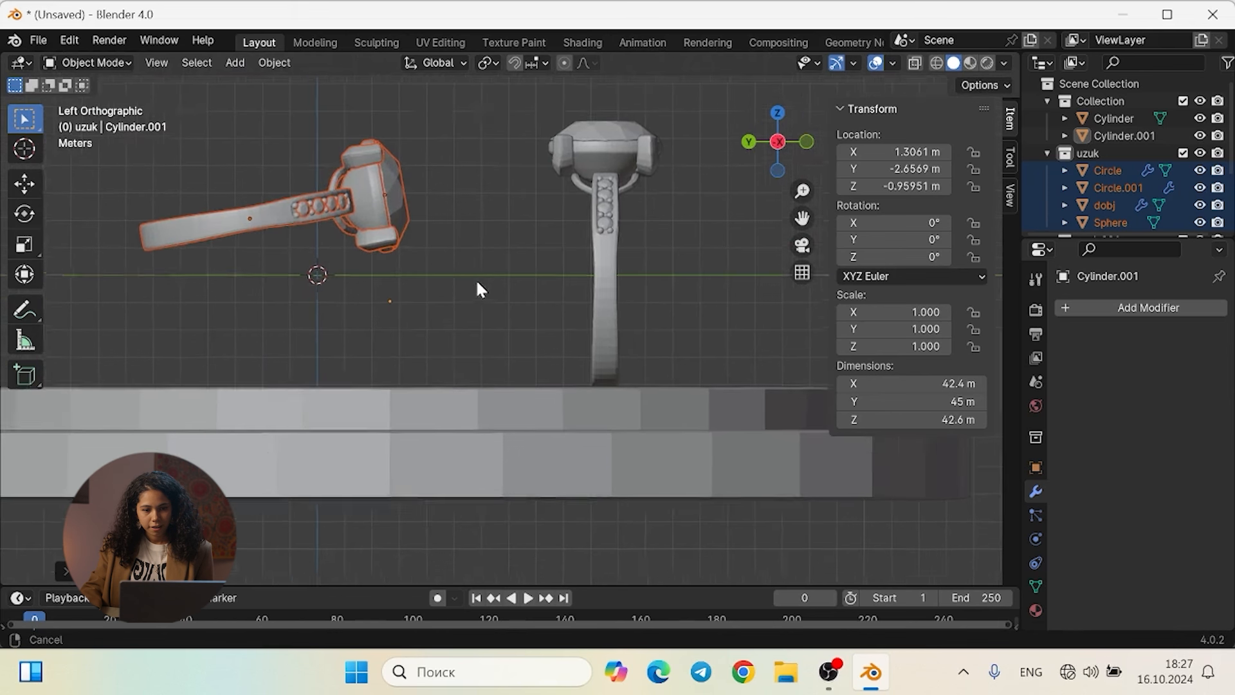
{"action": "key", "text": "g"}
{"action": "key", "text": "z"}
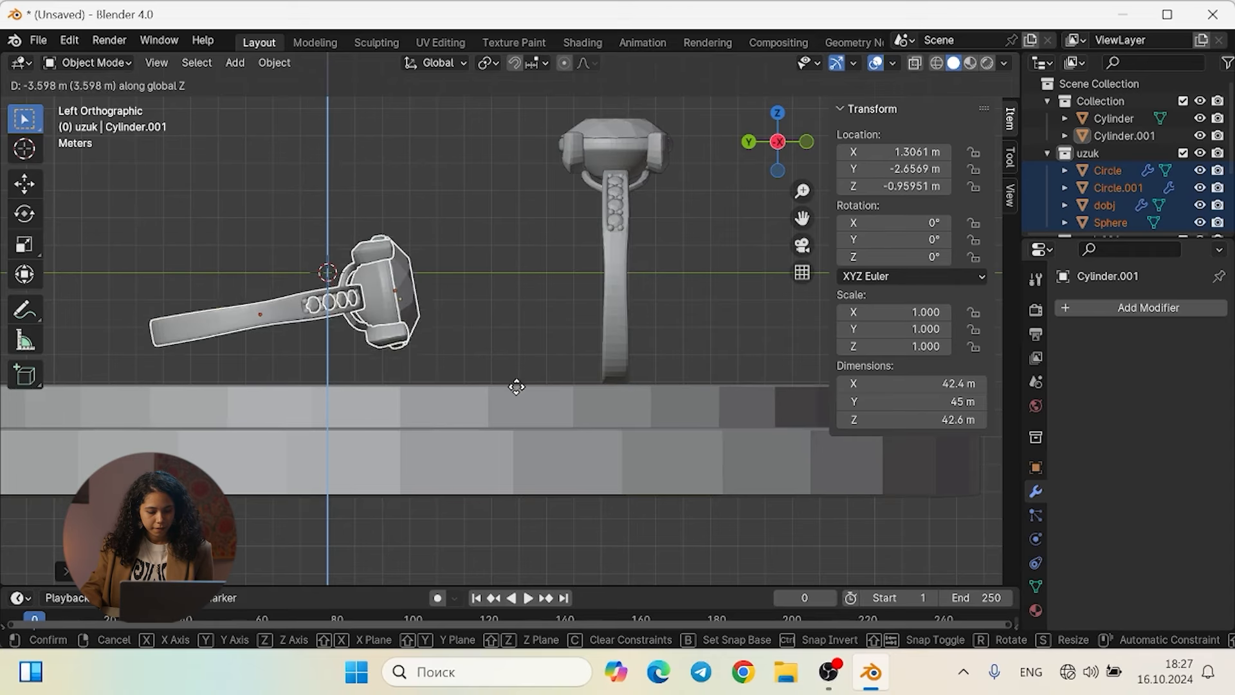
{"action": "left_click", "coordinate": [514, 419]}
Move the lying ring about 5.1 m forward along -Y on the podium
{"action": "middle_click_drag", "start_coordinate": [514, 420], "coordinate": [414, 347]}
{"action": "scroll", "coordinate": [414, 344], "scroll_direction": "down", "scroll_amount": 2}
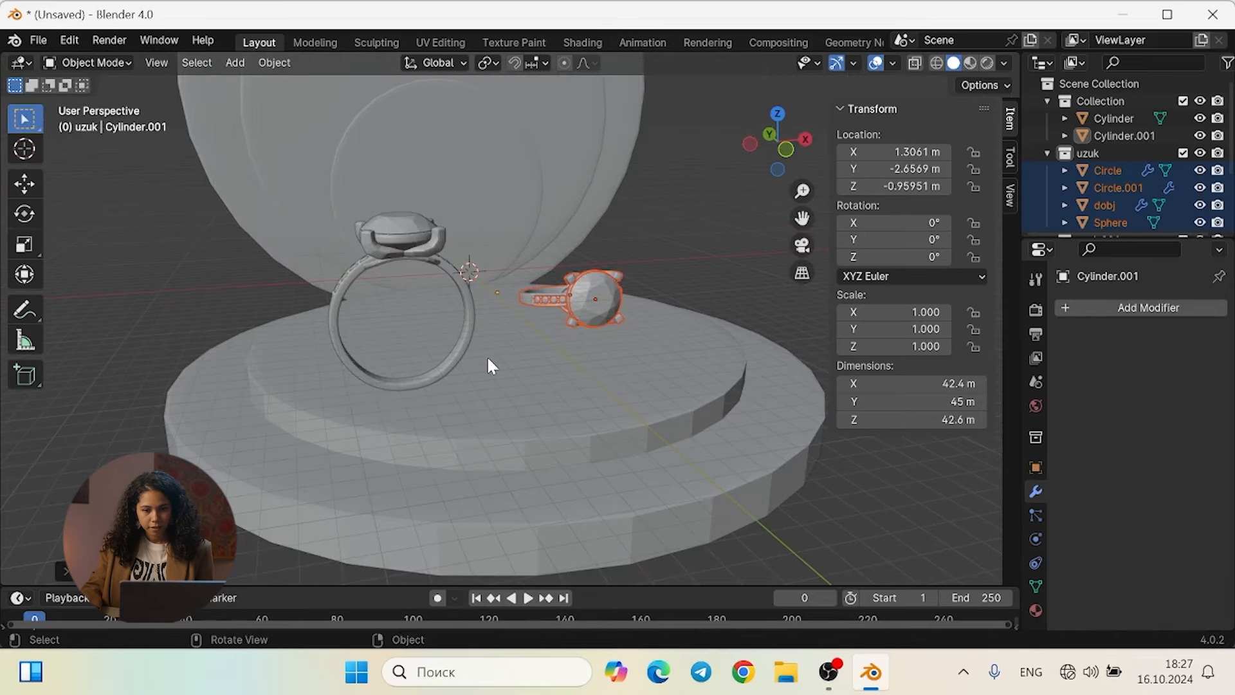
{"action": "key", "text": "g"}
{"action": "key", "text": "y"}
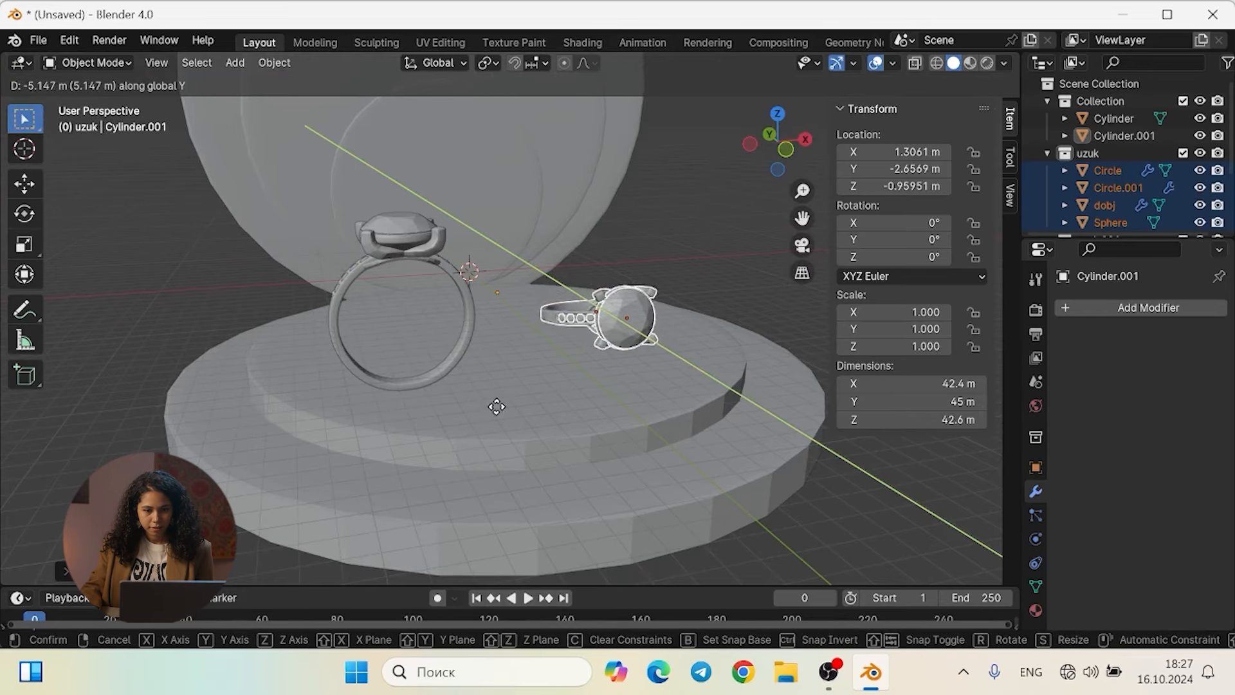
{"action": "left_click", "coordinate": [496, 406]}
In top view, turn the lying ring's stone toward the standing ring and shift it about 3.3 m along -X and 2 m along -Y
{"action": "middle_click_drag", "start_coordinate": [504, 400], "coordinate": [513, 530]}
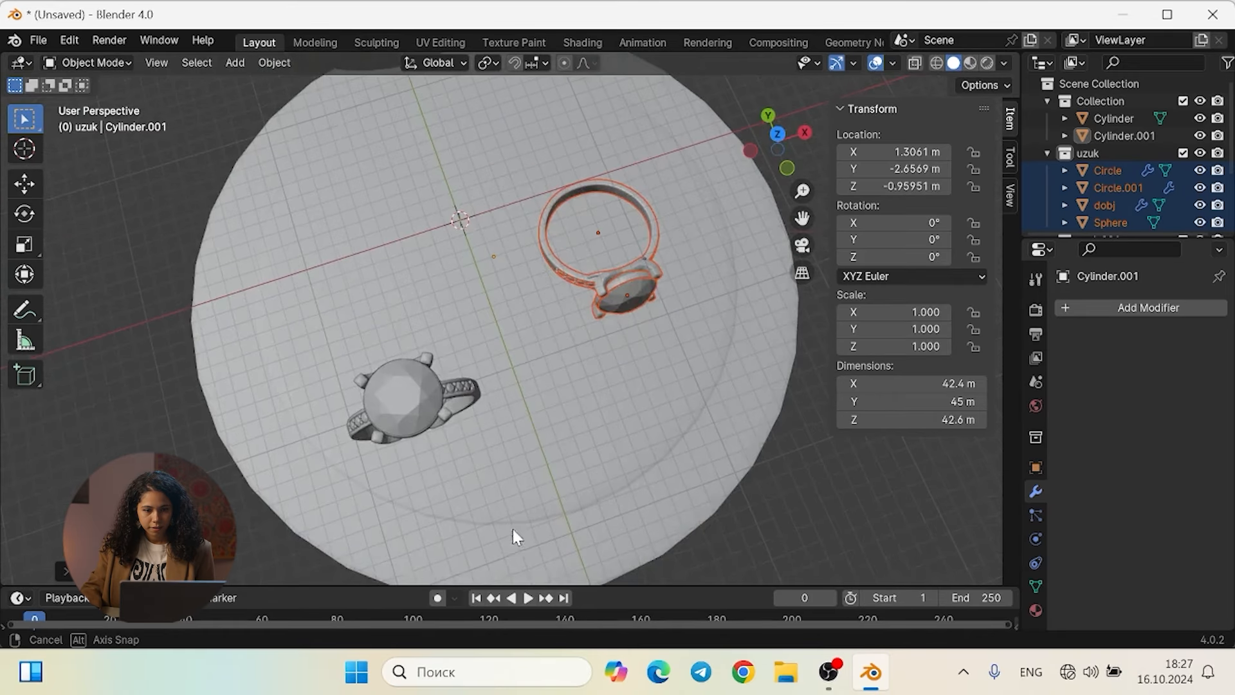
{"action": "middle_click_drag", "start_coordinate": [514, 429], "coordinate": [550, 422], "text": "alt"}
{"action": "middle_click_drag", "start_coordinate": [503, 385], "coordinate": [539, 454], "text": "alt"}
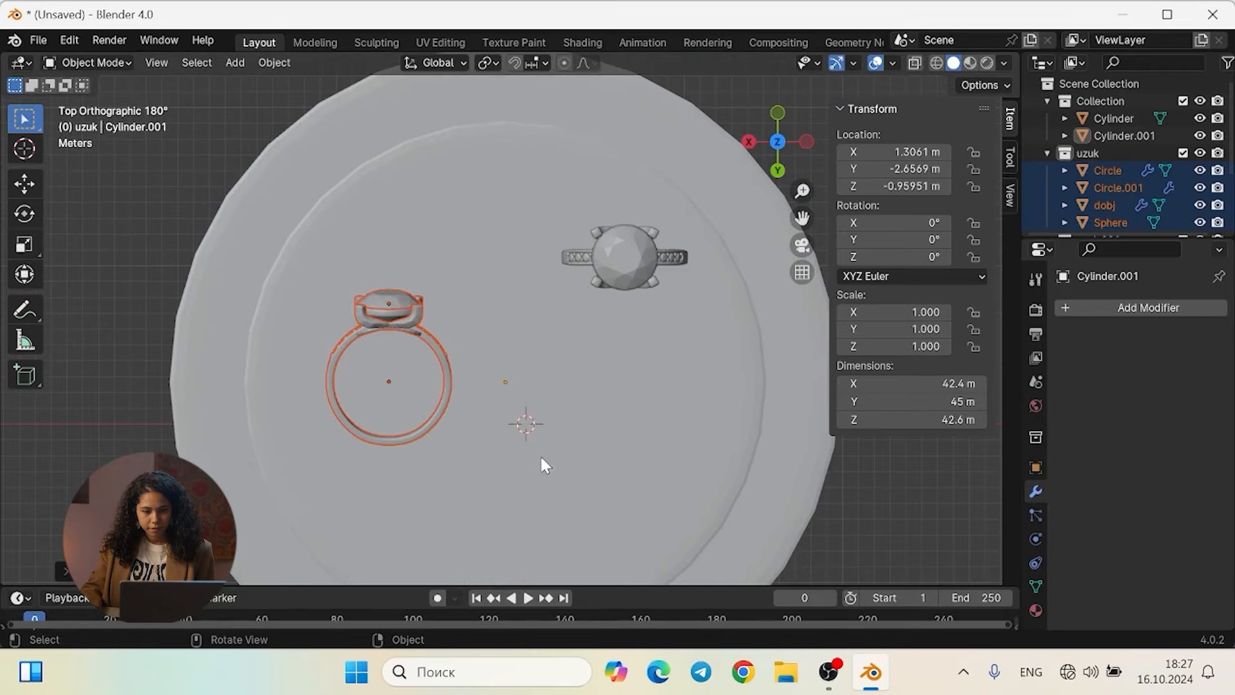
{"action": "key", "text": "r"}
{"action": "left_click", "coordinate": [430, 393]}
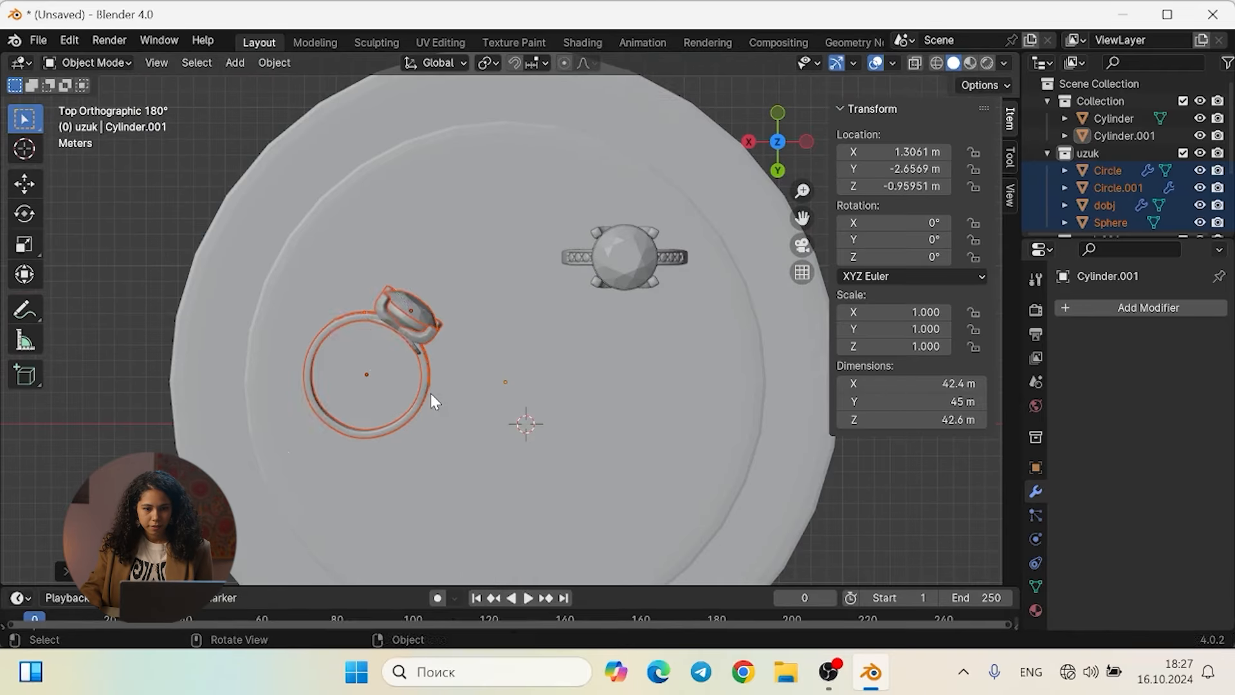
{"action": "key", "text": "g"}
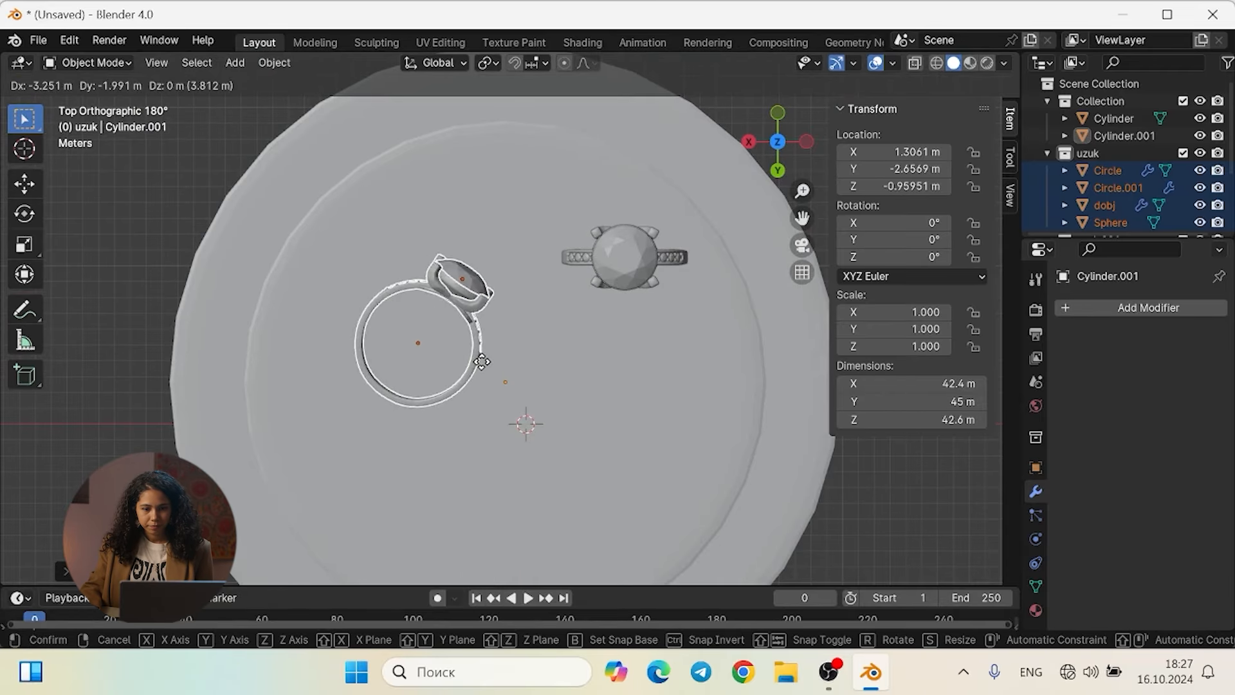
{"action": "left_click", "coordinate": [480, 359]}
{"action": "middle_click_drag", "start_coordinate": [480, 359], "coordinate": [722, 504]}
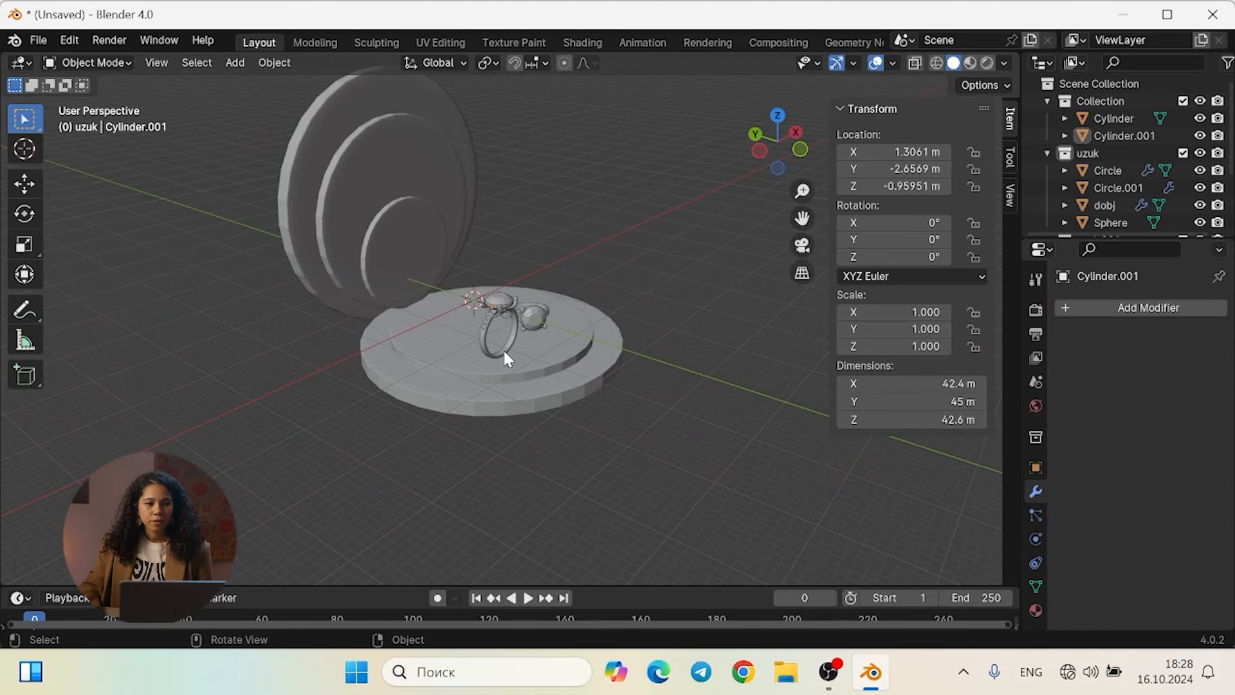
{"action": "middle_click_drag", "start_coordinate": [503, 350], "coordinate": [576, 394]}
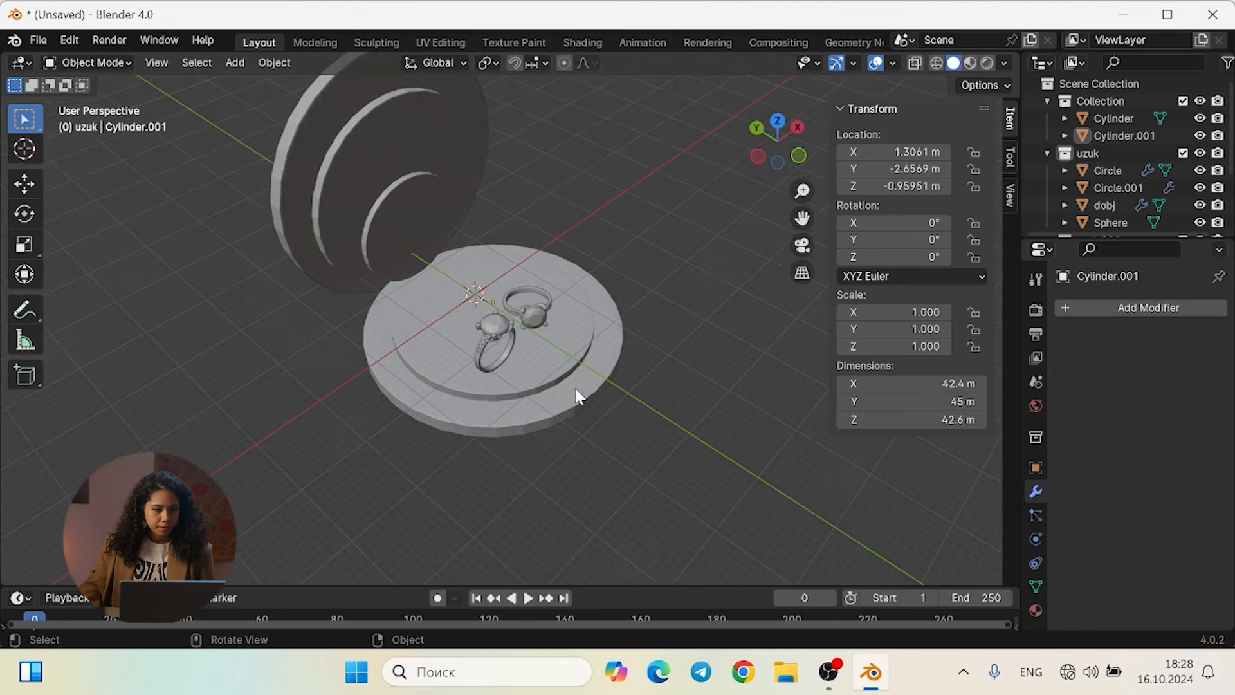
{"action": "left_click", "coordinate": [38, 39]}
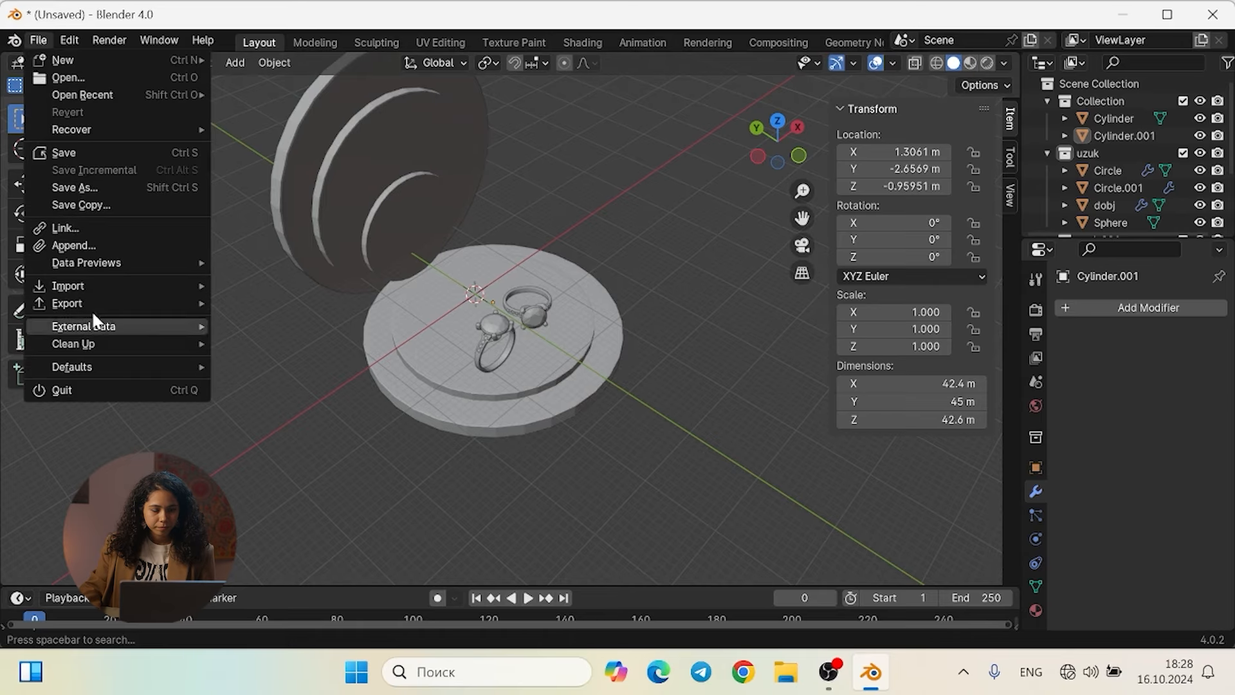
{"action": "mouse_move", "coordinate": [93, 308]}
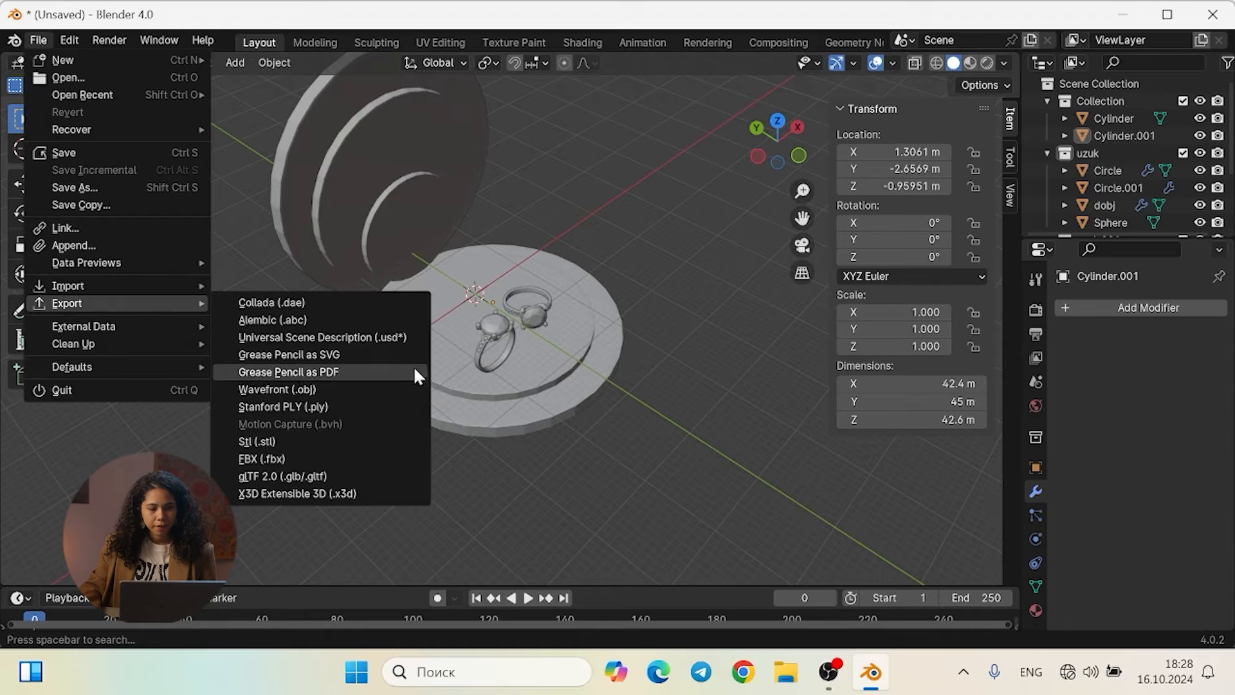
{"action": "key", "text": "Tab"}
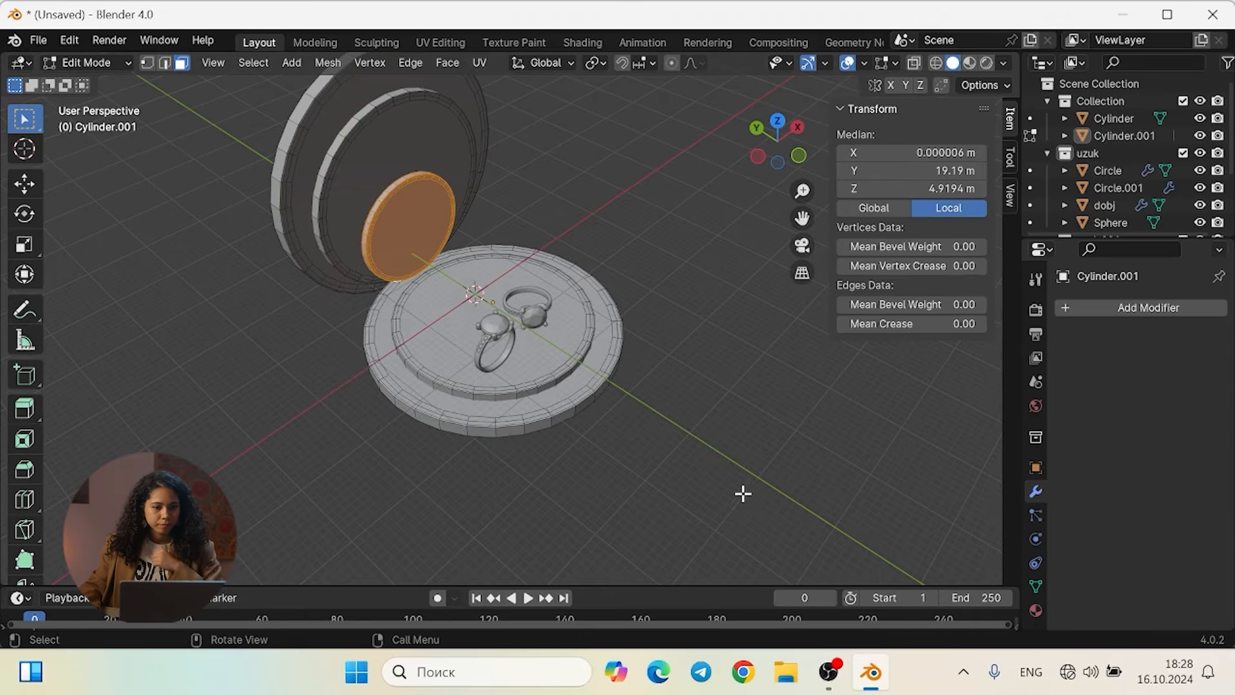
{"action": "left_click", "coordinate": [198, 333]}
{"action": "key", "text": "Tab"}
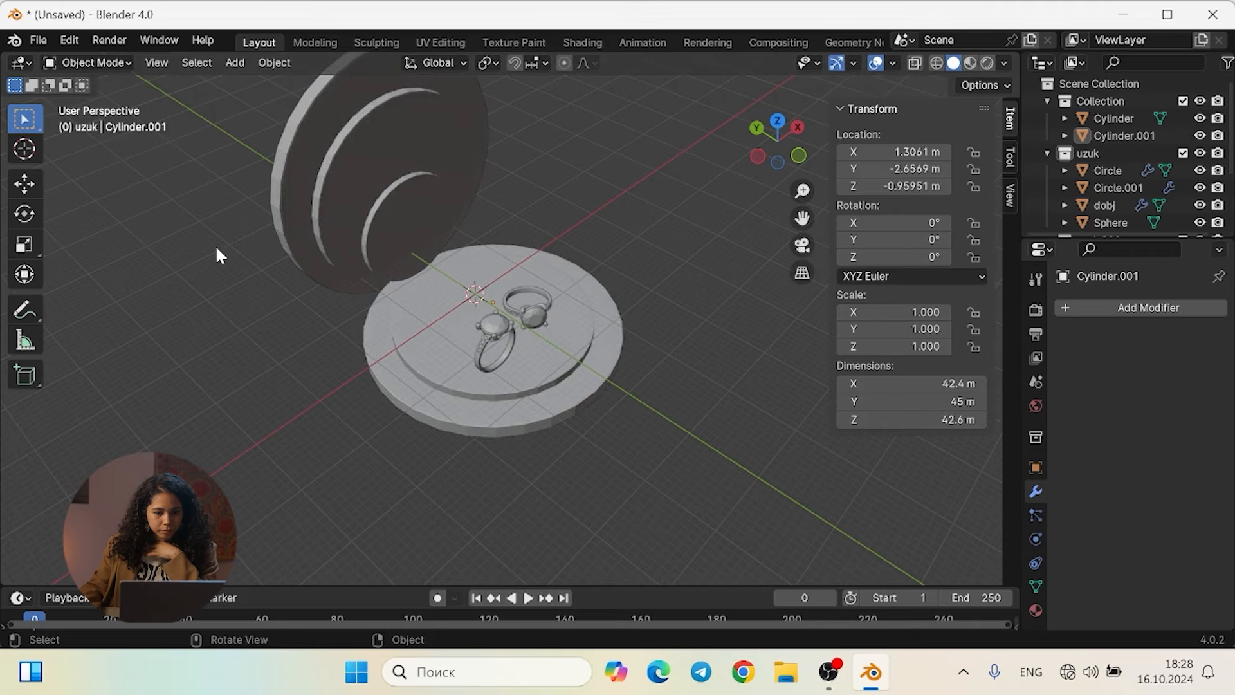
Set up an Alembic export named uzuk.abc in D:\проекты\cyberqiz, with Triangulate enabled, and export the scene
{"action": "left_click", "coordinate": [42, 36]}
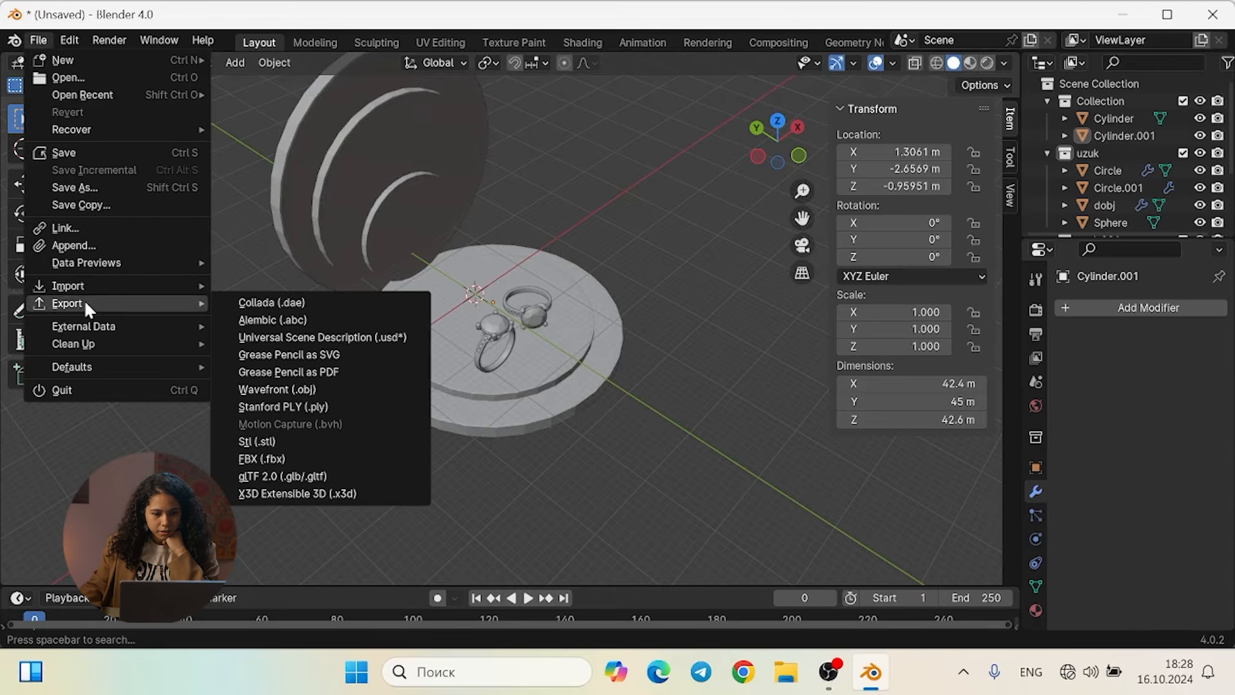
{"action": "left_click", "coordinate": [295, 319]}
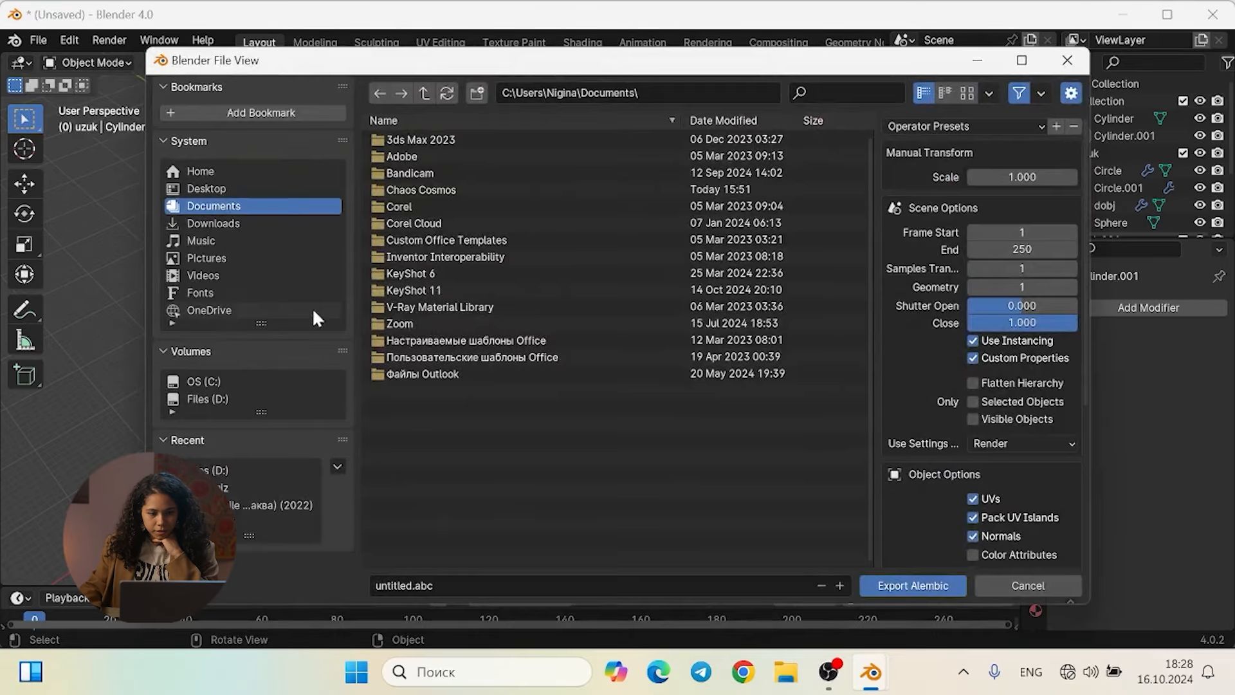
{"action": "left_click", "coordinate": [270, 489]}
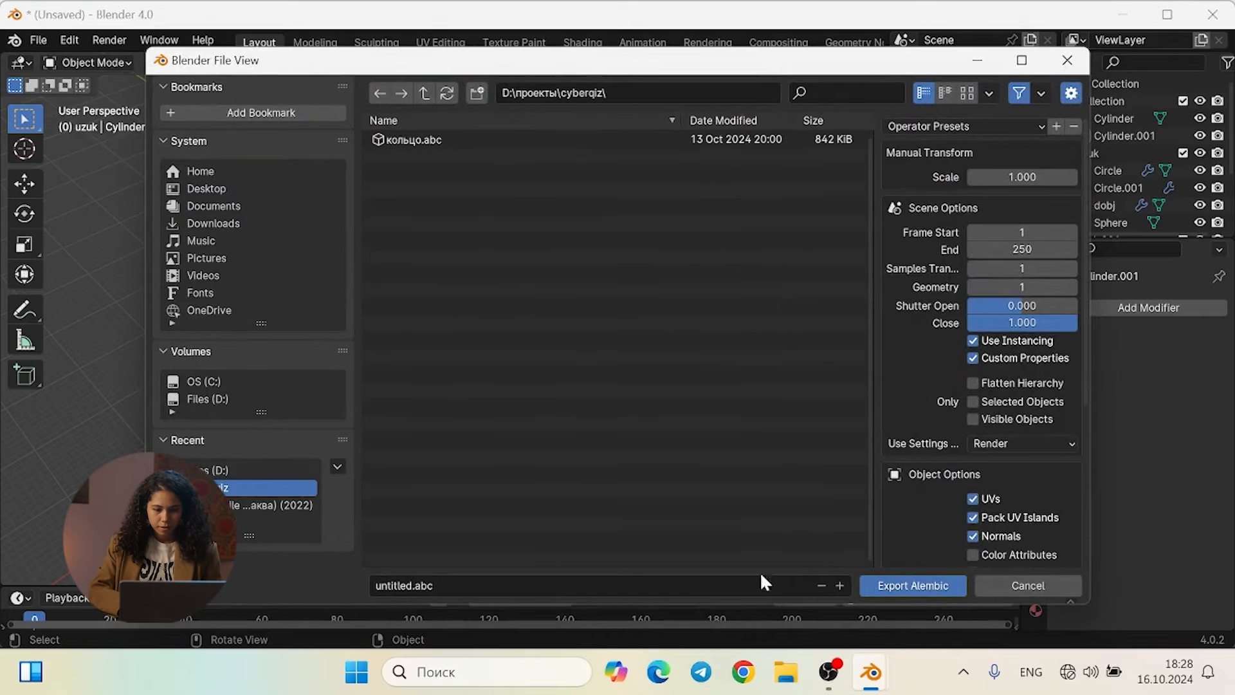
{"action": "left_click", "coordinate": [407, 584]}
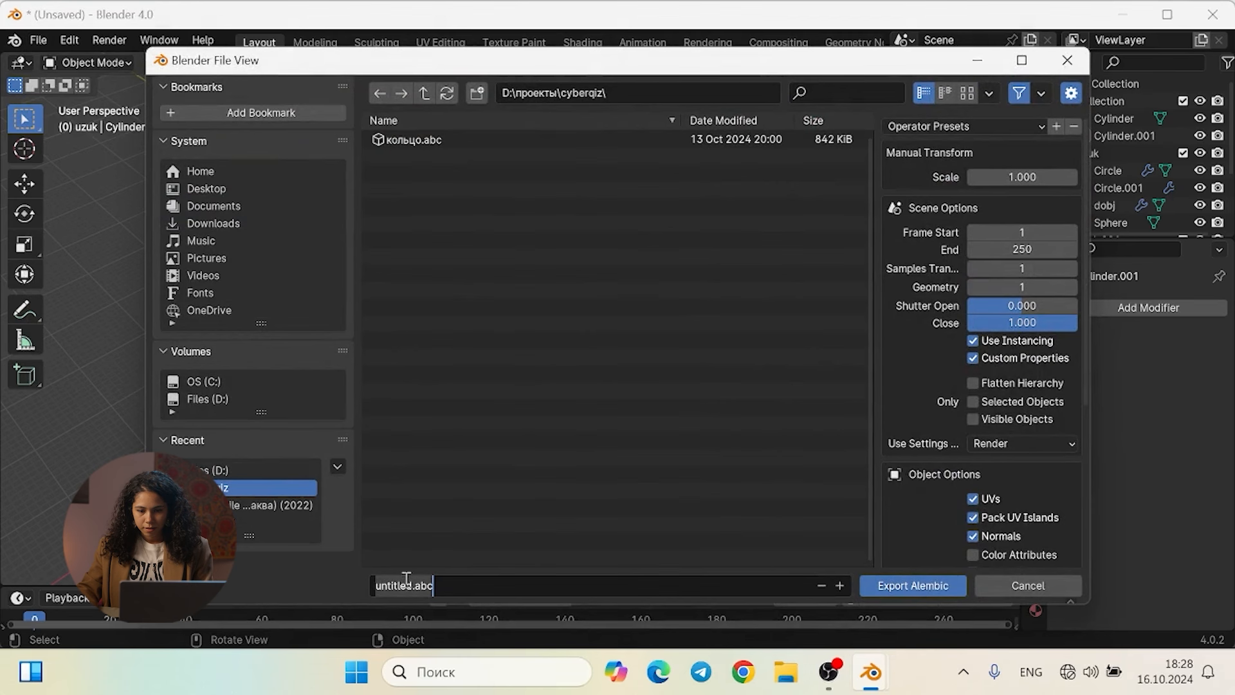
{"action": "type", "text": "uzuk"}
{"action": "left_click", "coordinate": [920, 586]}
{"action": "scroll", "coordinate": [954, 503], "scroll_direction": "down", "scroll_amount": 8}
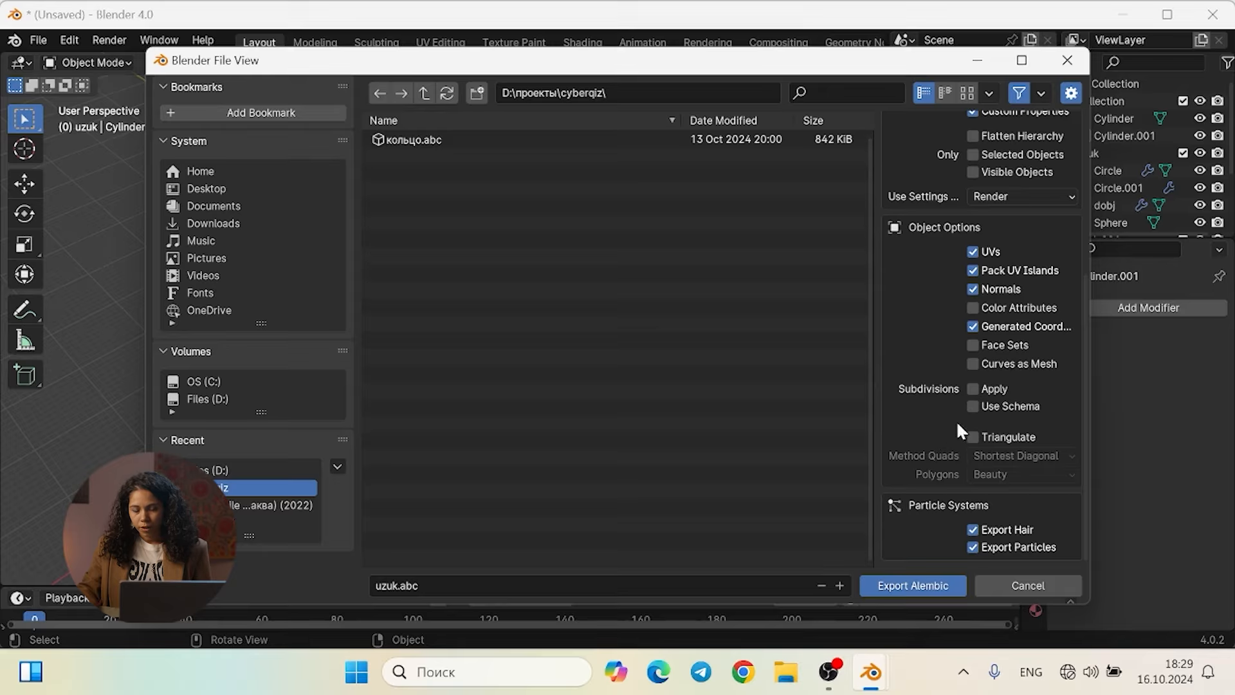
{"action": "left_click", "coordinate": [973, 434]}
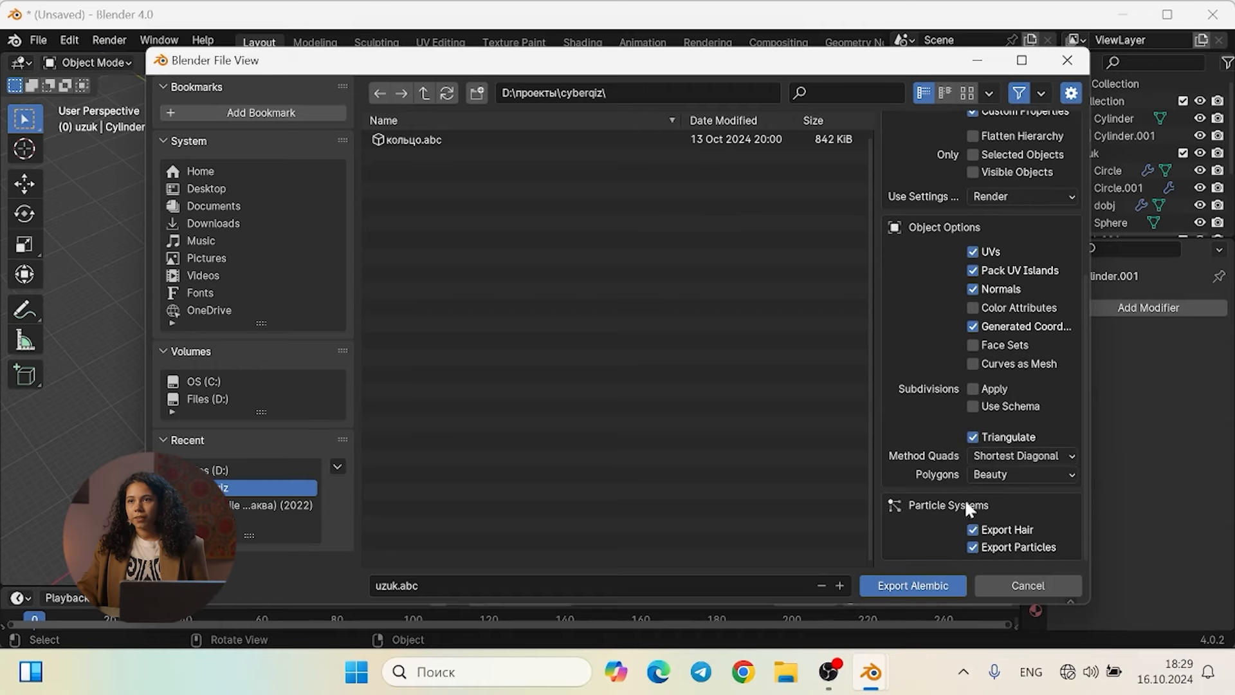
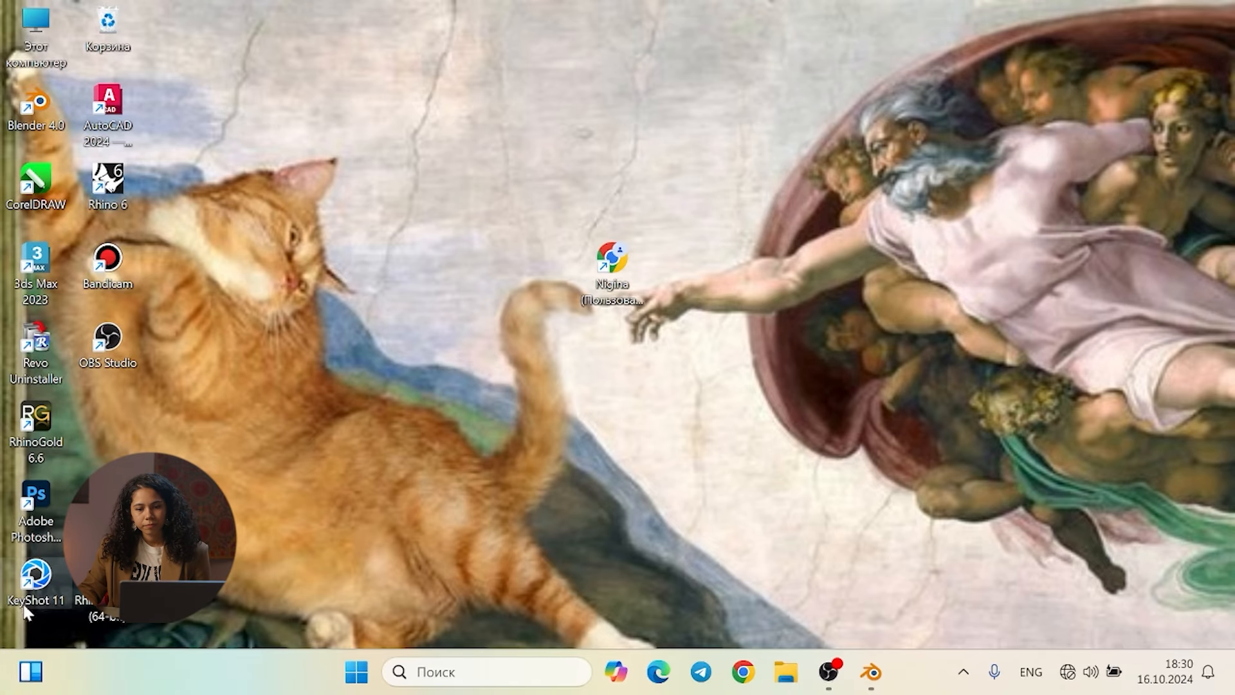
Switch to KeyShot 11 and frame the podium scene with both rings from a raised angle
{"action": "double_click", "coordinate": [67, 597]}
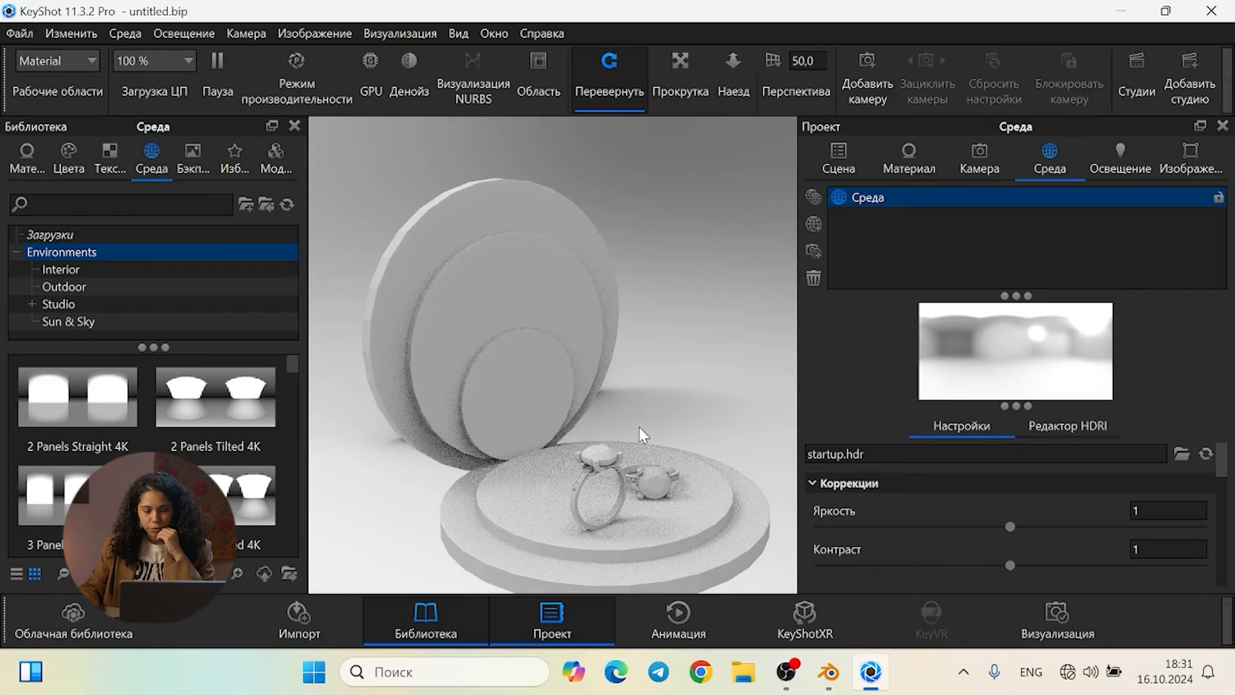
{"action": "left_click_drag", "start_coordinate": [629, 452], "coordinate": [636, 406]}
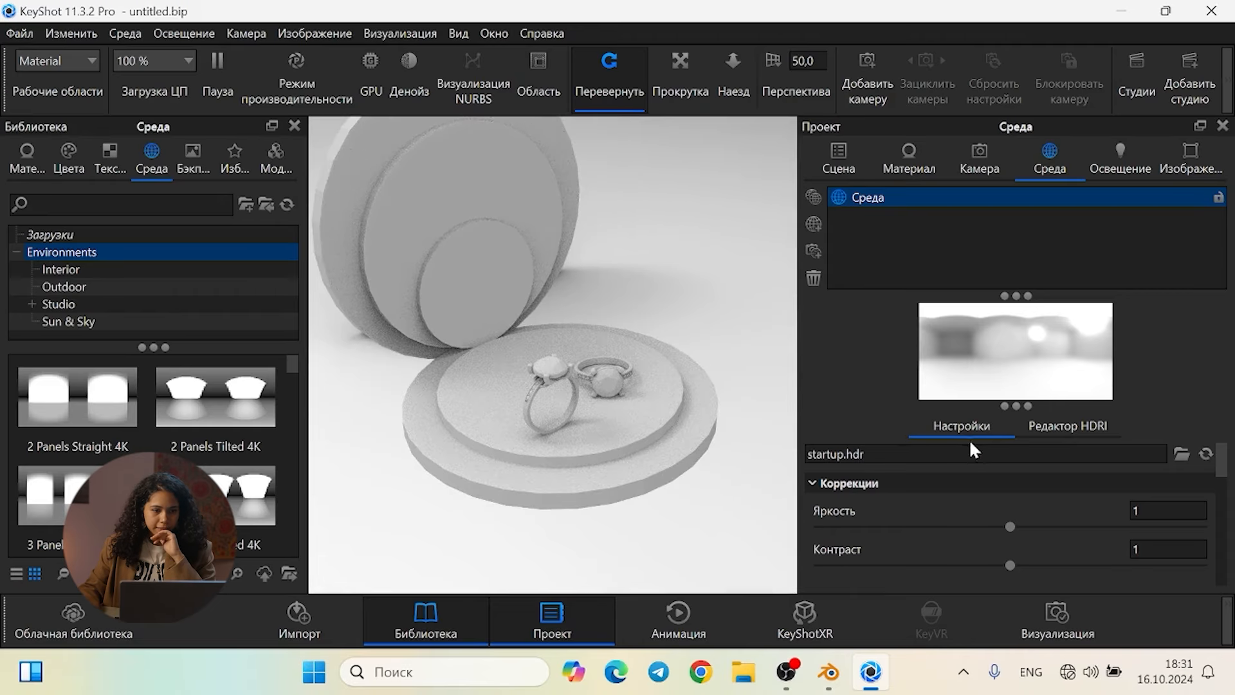
{"action": "left_click_drag", "start_coordinate": [568, 507], "coordinate": [680, 508]}
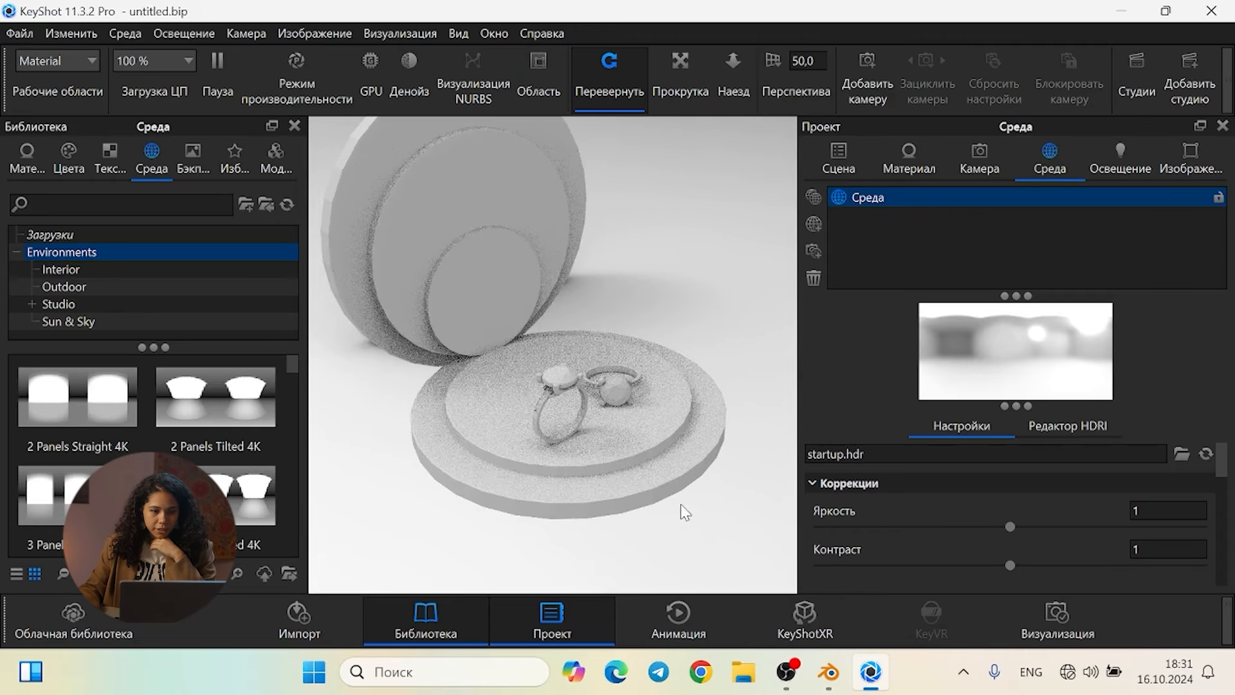
Examine the backplate library, the project's scene structure, and the rings from several angles
{"action": "left_click", "coordinate": [13, 161]}
{"action": "left_click", "coordinate": [152, 158]}
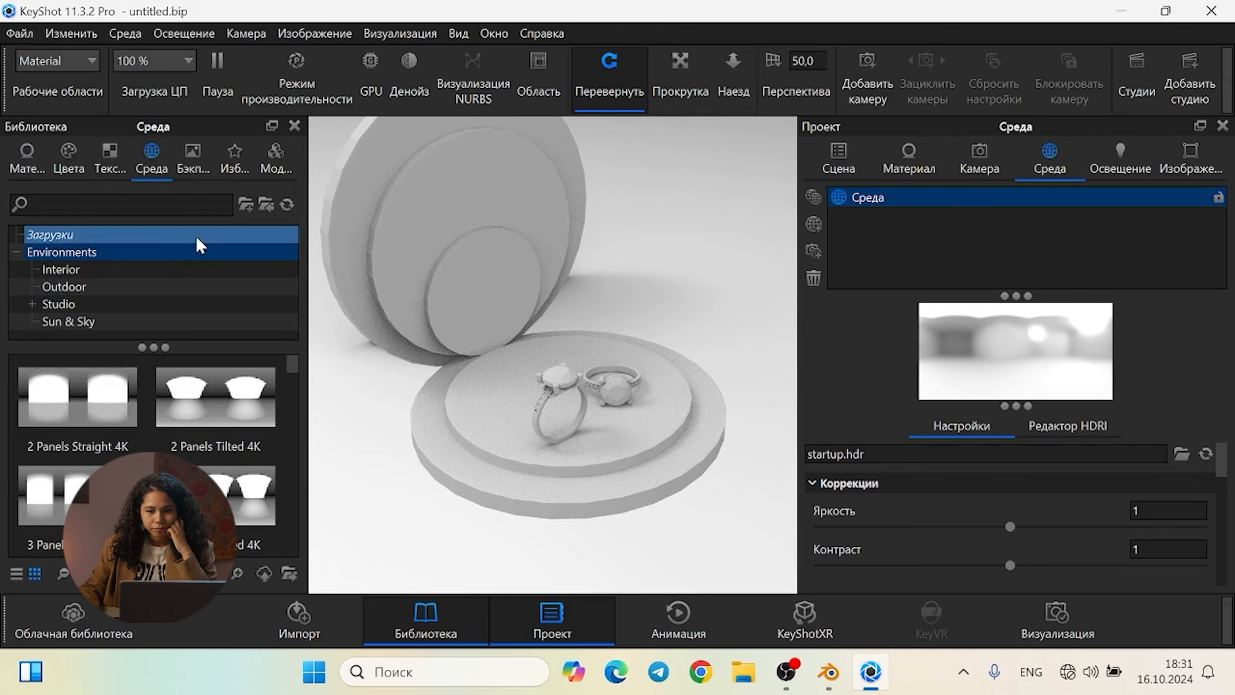
{"action": "left_click", "coordinate": [190, 153]}
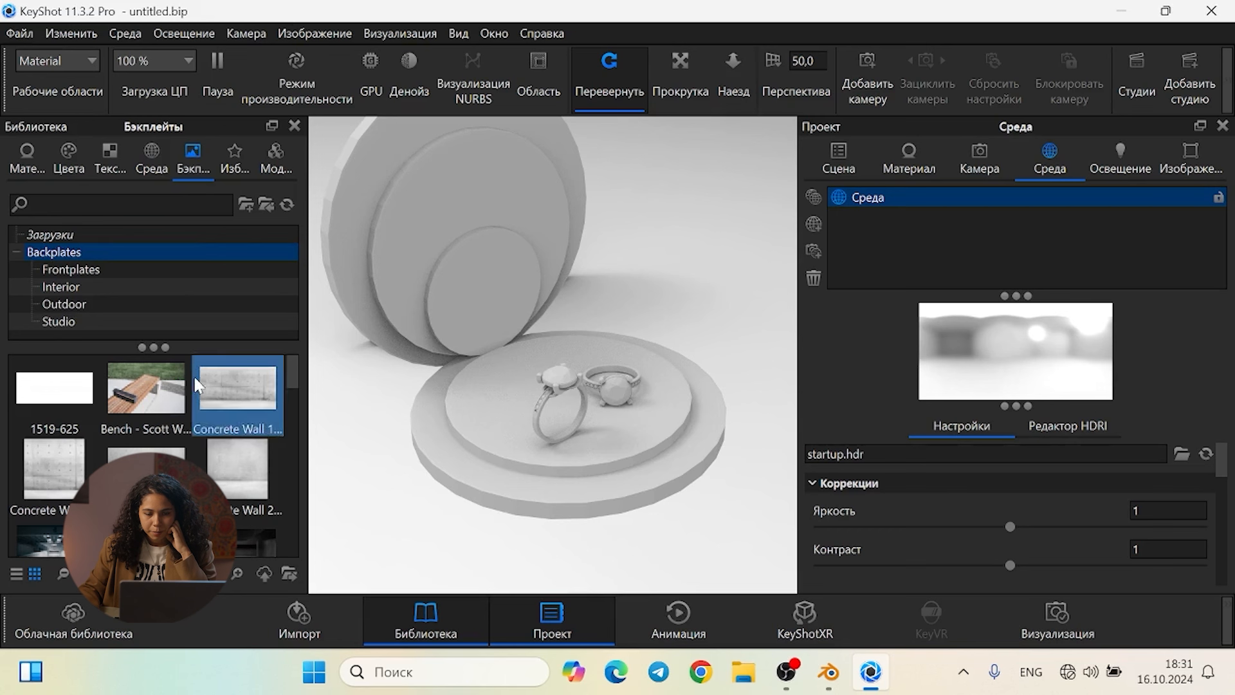
{"action": "left_click_drag", "start_coordinate": [689, 443], "coordinate": [669, 515]}
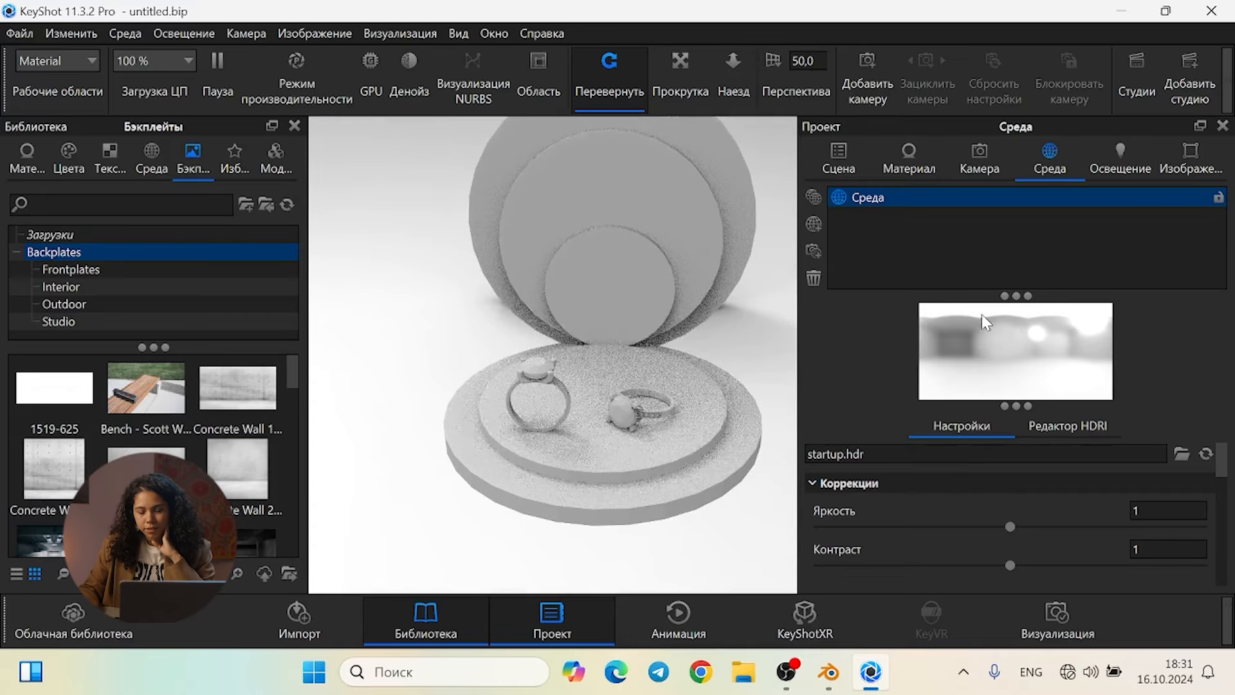
{"action": "left_click", "coordinate": [849, 144]}
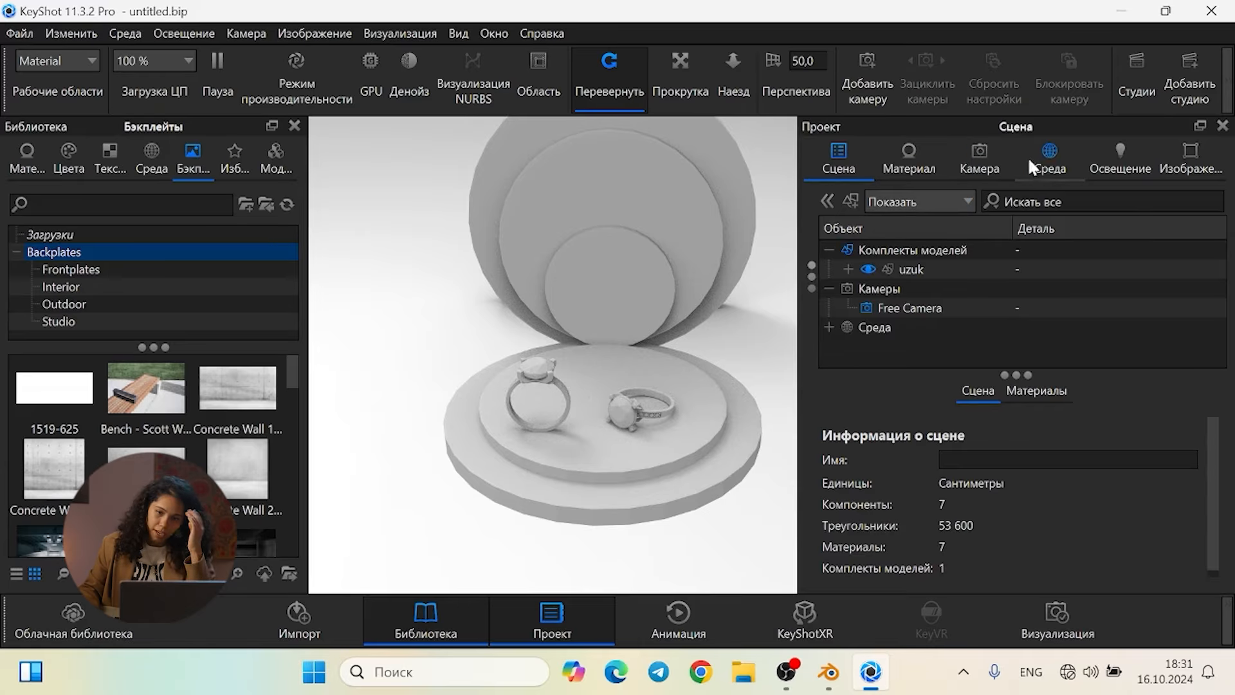
{"action": "left_click_drag", "start_coordinate": [719, 301], "coordinate": [694, 285]}
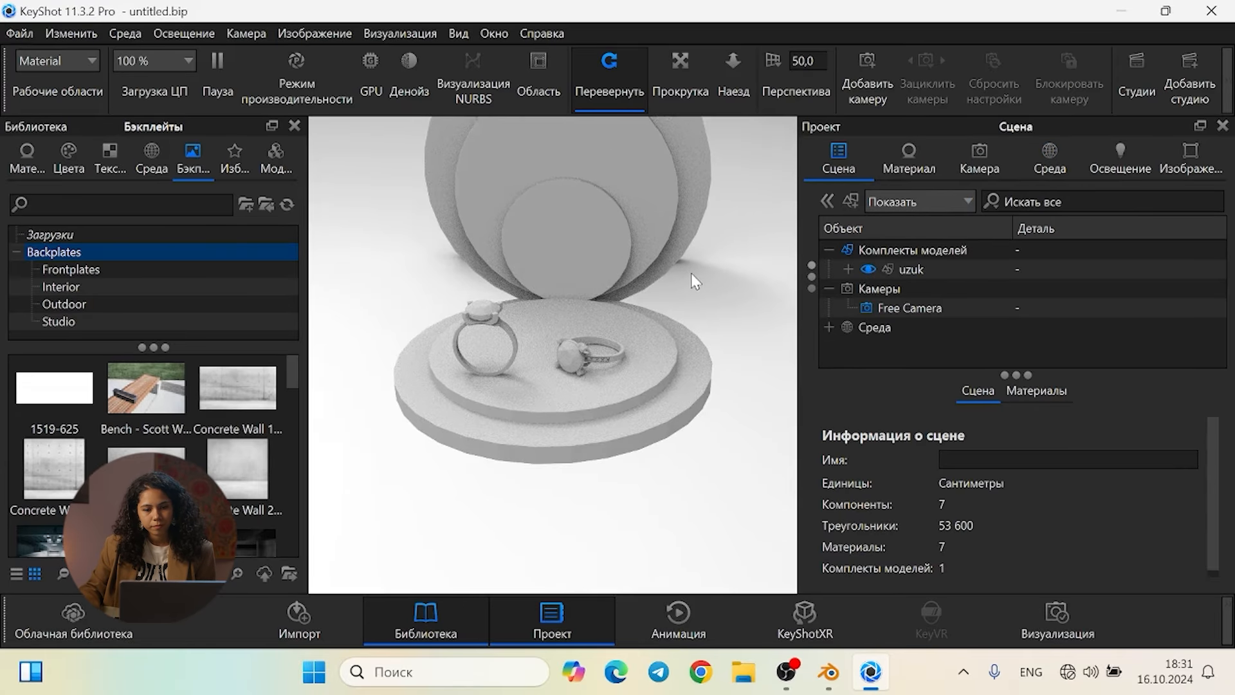
{"action": "left_click_drag", "start_coordinate": [745, 242], "coordinate": [590, 473]}
{"action": "left_click_drag", "start_coordinate": [630, 512], "coordinate": [689, 349]}
Browse the material library to the Precious category under Metal and find the silver materials
{"action": "left_click", "coordinate": [30, 148]}
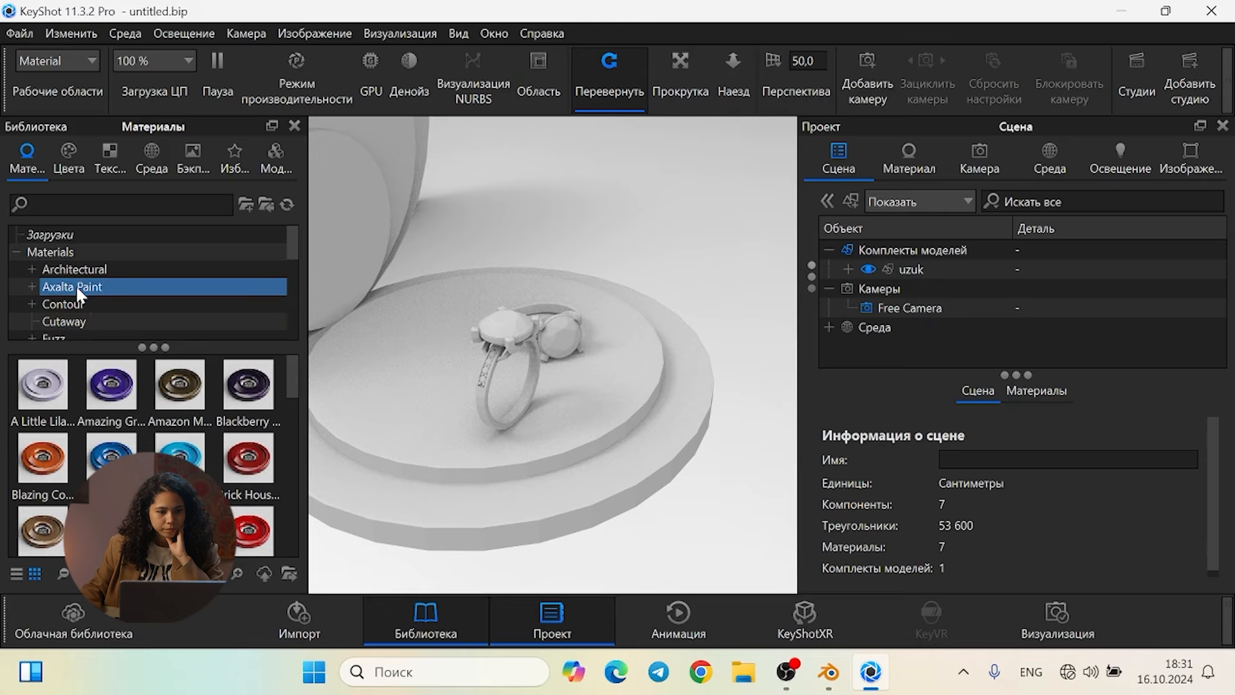
{"action": "scroll", "coordinate": [75, 285], "scroll_direction": "down", "scroll_amount": 4}
{"action": "scroll", "coordinate": [75, 285], "scroll_direction": "down", "scroll_amount": 1}
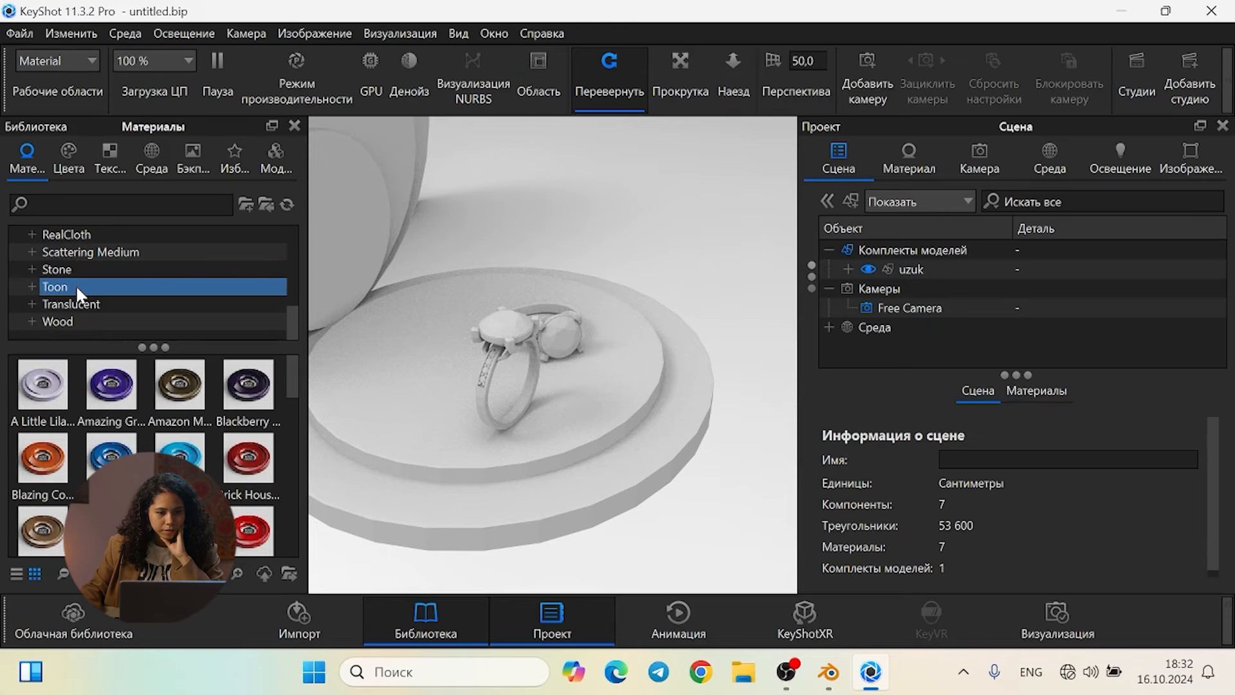
{"action": "scroll", "coordinate": [75, 285], "scroll_direction": "up", "scroll_amount": 2}
{"action": "left_click", "coordinate": [79, 287]}
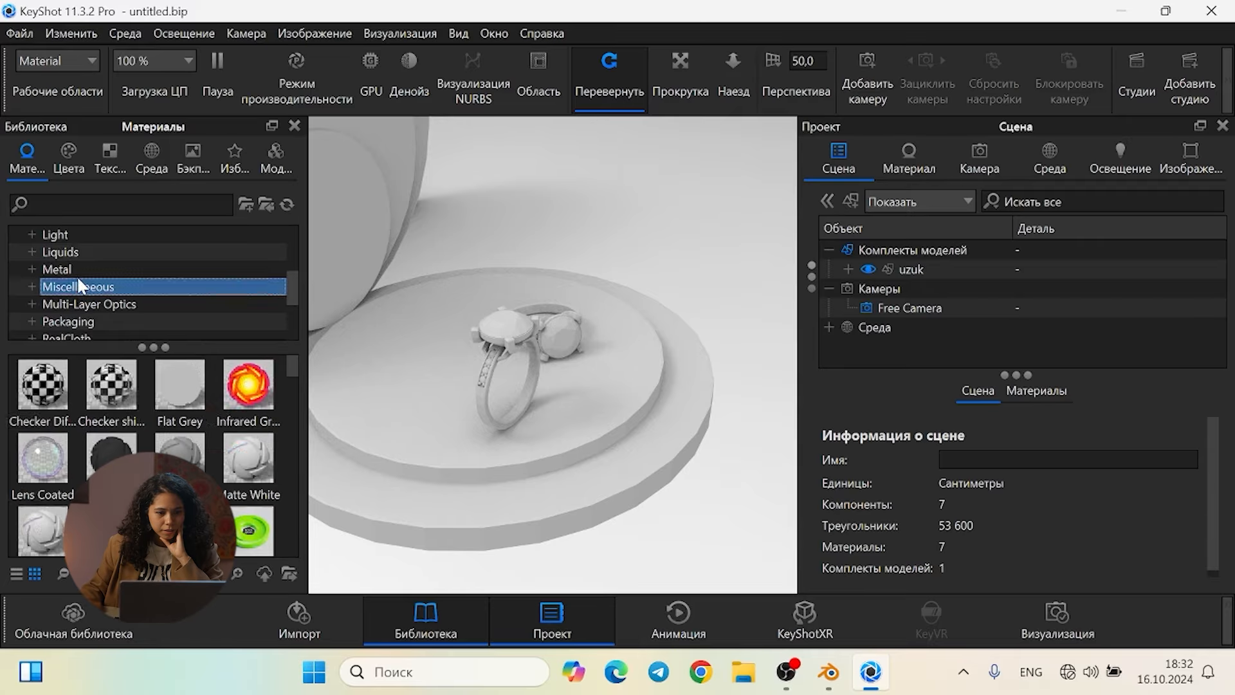
{"action": "left_click", "coordinate": [78, 268]}
{"action": "left_click", "coordinate": [30, 269]}
{"action": "scroll", "coordinate": [28, 269], "scroll_direction": "down", "scroll_amount": 5}
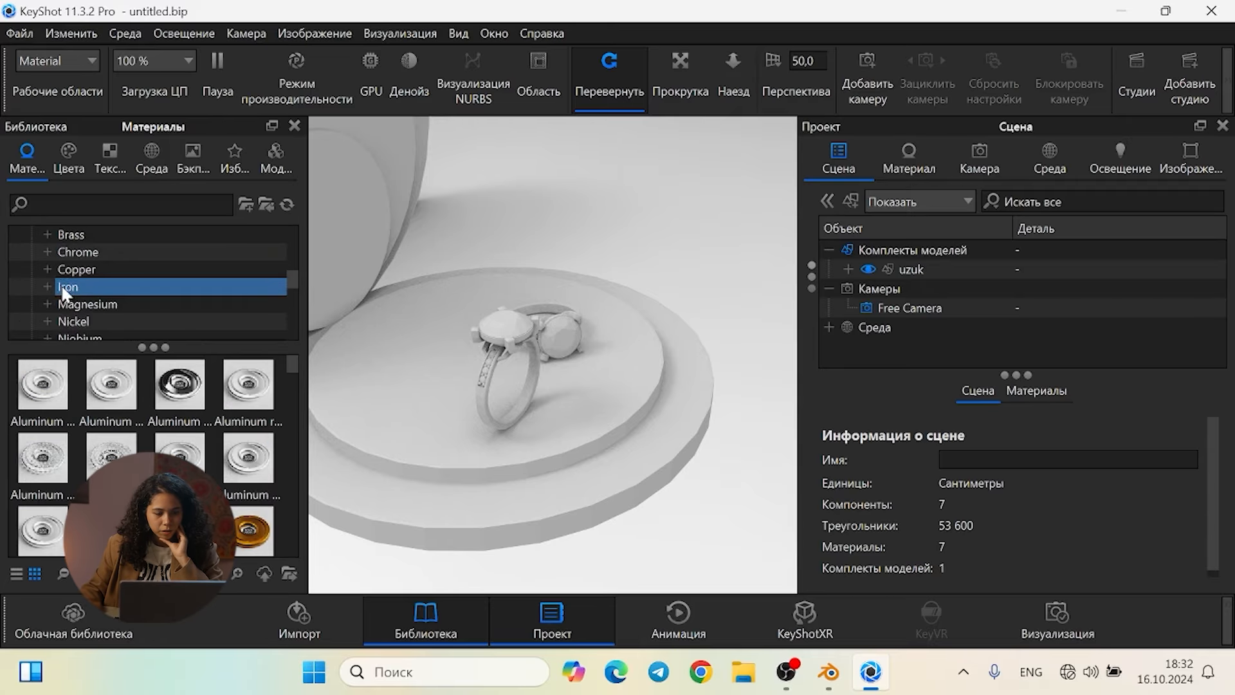
{"action": "scroll", "coordinate": [96, 269], "scroll_direction": "up", "scroll_amount": 3}
{"action": "left_click", "coordinate": [102, 267]}
{"action": "scroll", "coordinate": [136, 395], "scroll_direction": "down", "scroll_amount": 3}
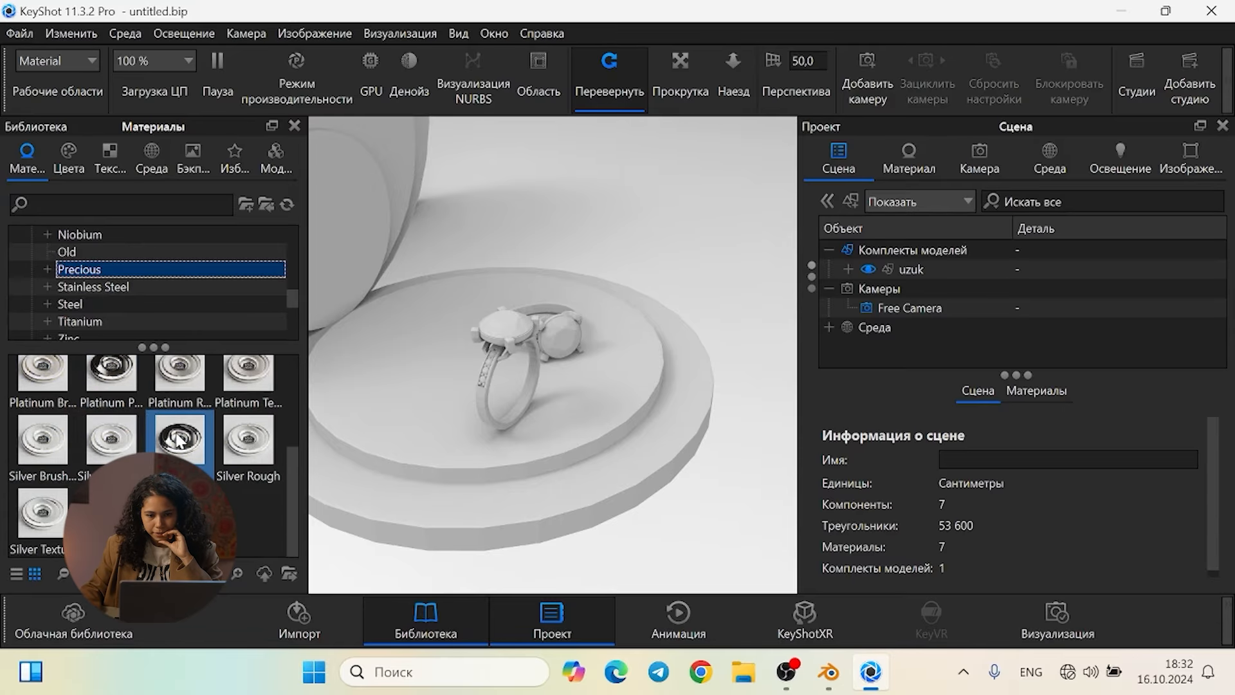
Apply the shiny silver material to the metal parts of both rings and link the duplicate materials
{"action": "mouse_move", "coordinate": [178, 442]}
{"action": "left_click_drag", "start_coordinate": [178, 442], "coordinate": [483, 399]}
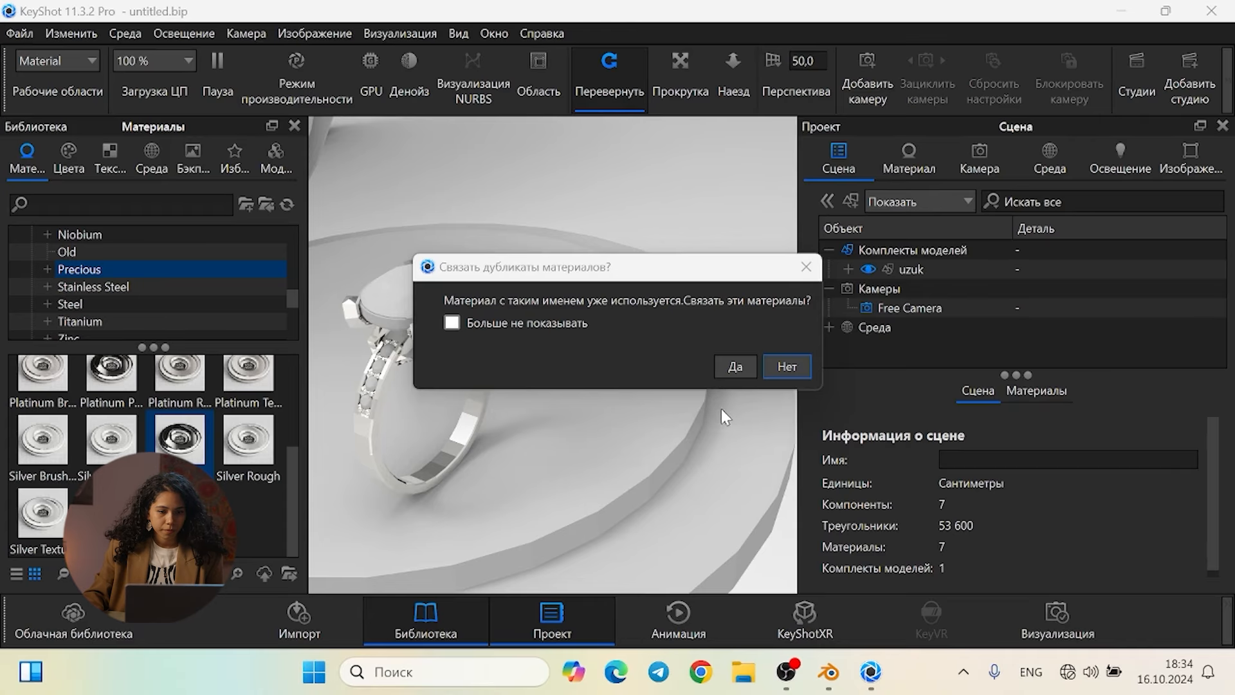
{"action": "left_click", "coordinate": [733, 366]}
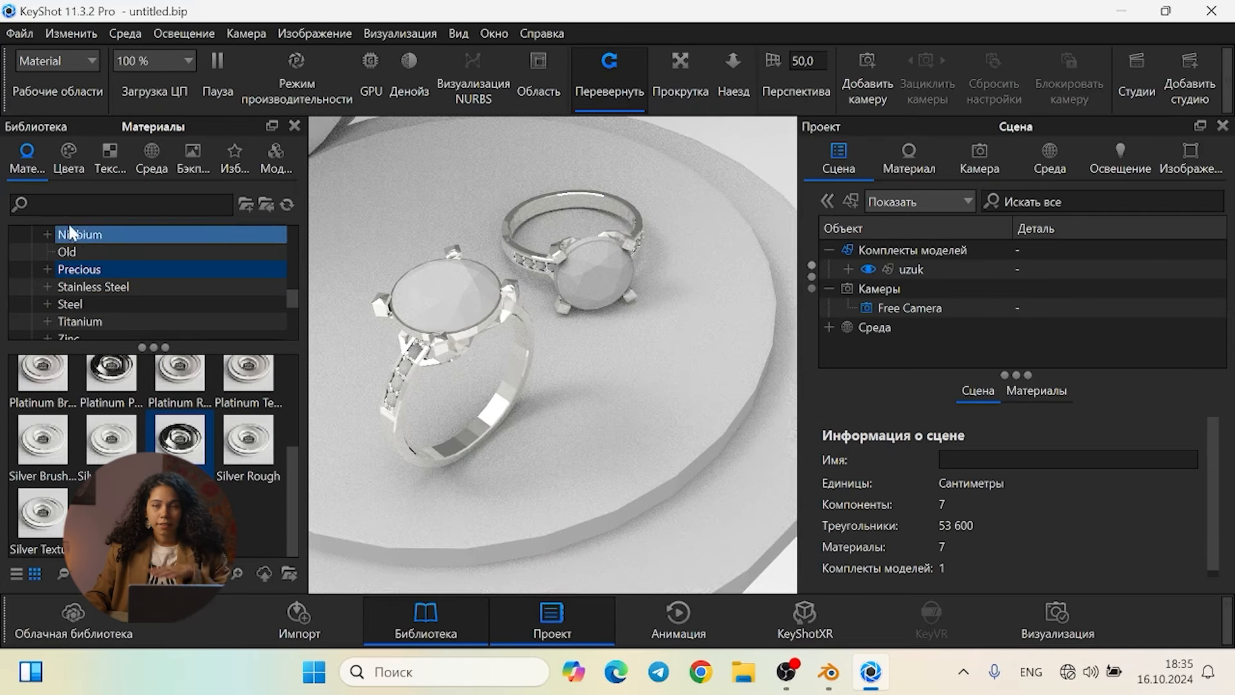
Show the Gem Stones category in the material library
{"action": "scroll", "coordinate": [94, 288], "scroll_direction": "up", "scroll_amount": 8}
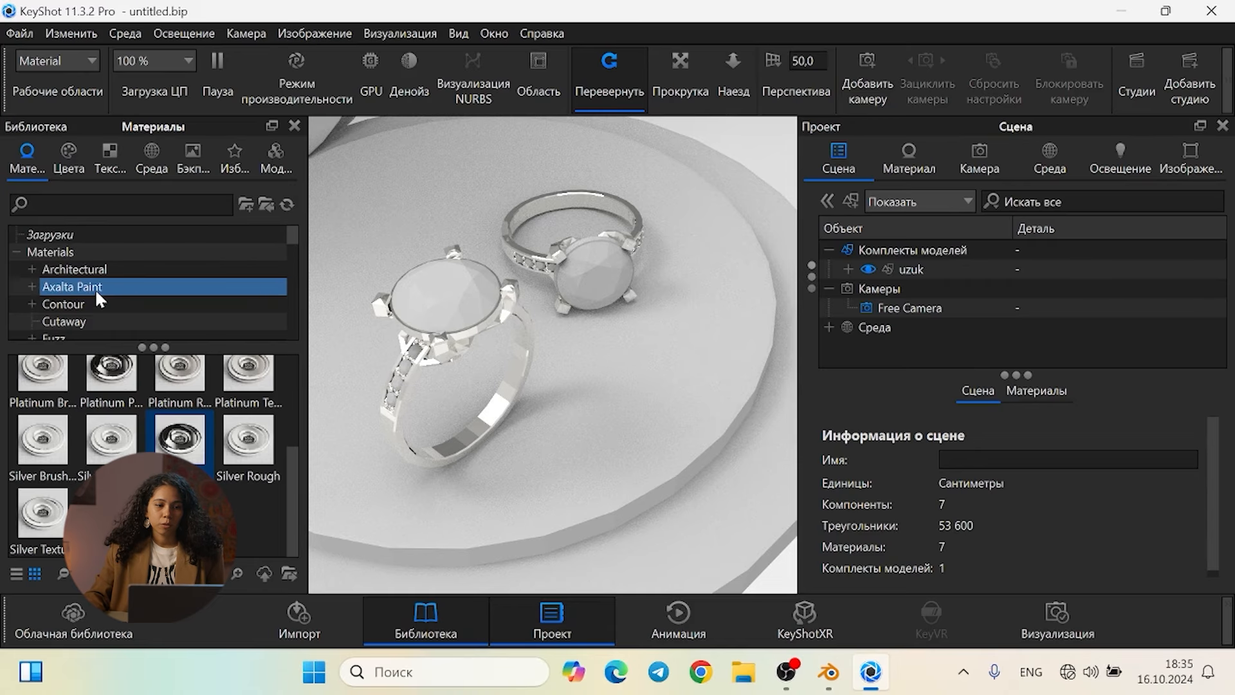
{"action": "scroll", "coordinate": [95, 288], "scroll_direction": "down", "scroll_amount": 2}
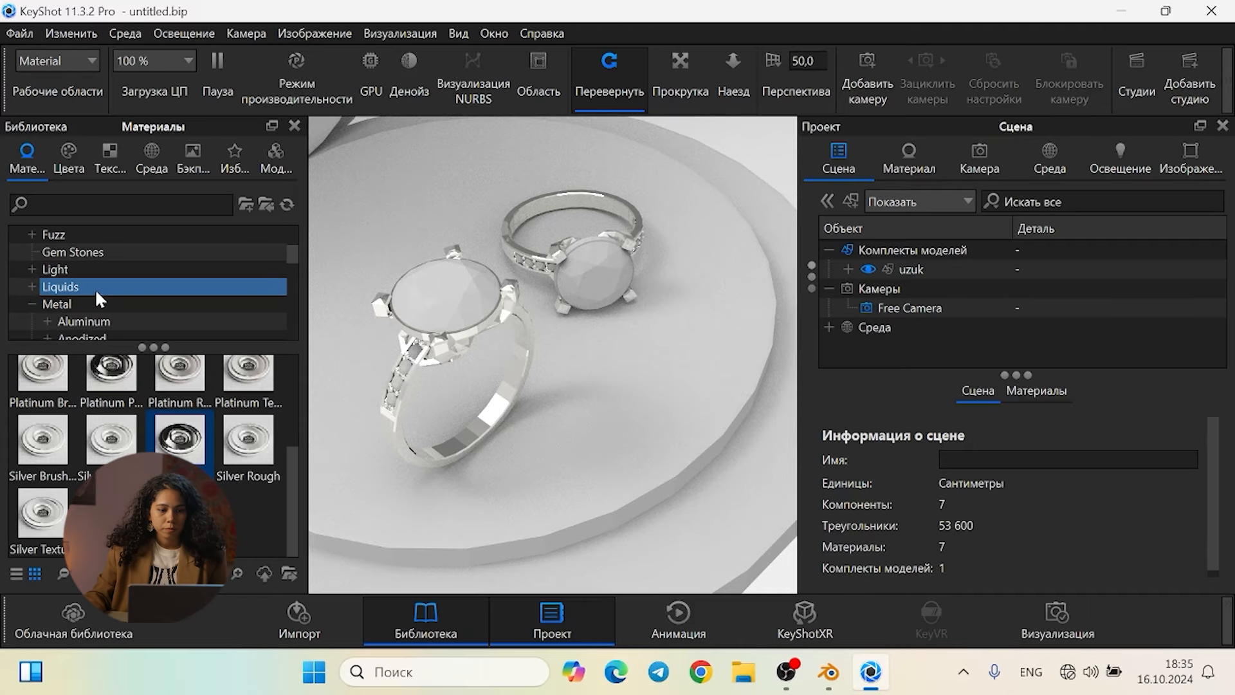
{"action": "scroll", "coordinate": [94, 289], "scroll_direction": "down", "scroll_amount": 1}
{"action": "scroll", "coordinate": [94, 288], "scroll_direction": "up", "scroll_amount": 3}
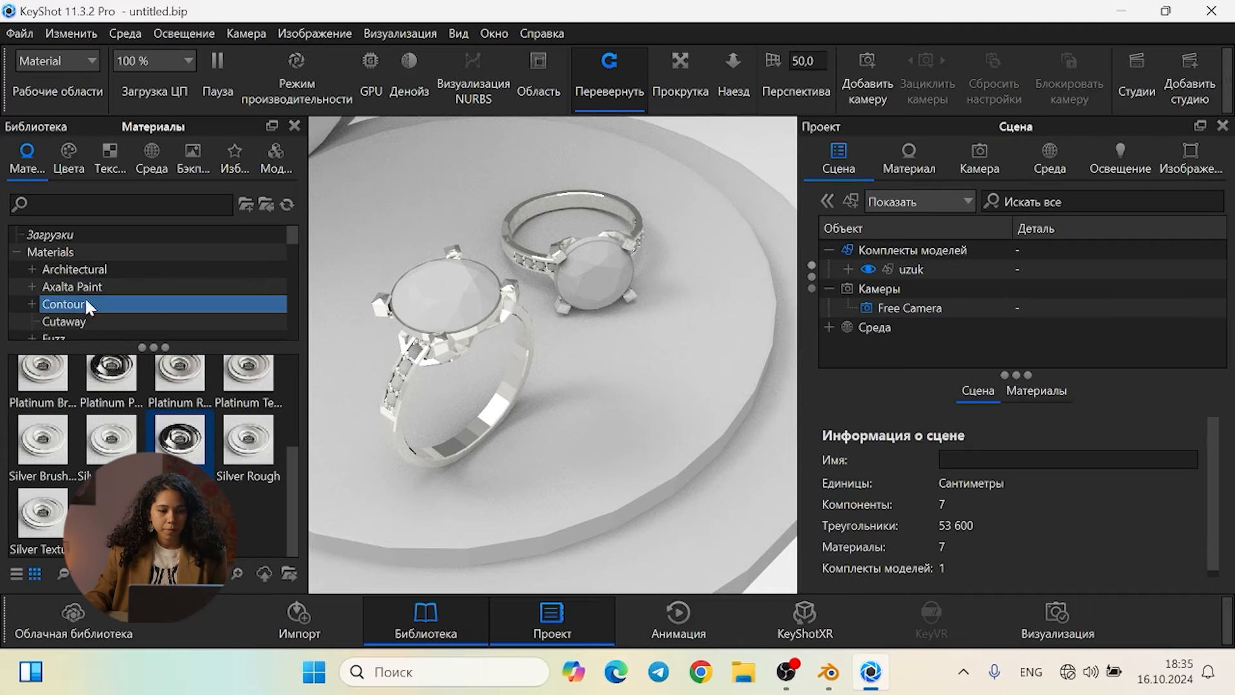
{"action": "scroll", "coordinate": [83, 296], "scroll_direction": "down", "scroll_amount": 1}
{"action": "left_click", "coordinate": [83, 305]}
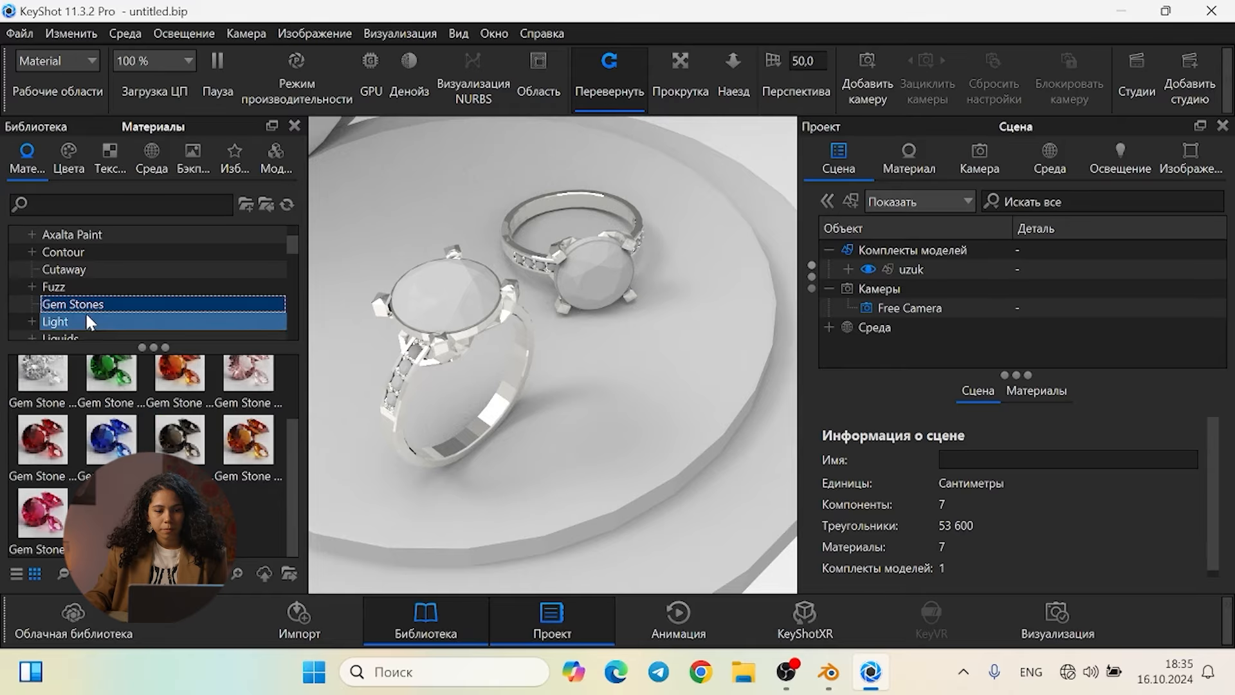
{"action": "scroll", "coordinate": [111, 444], "scroll_direction": "up", "scroll_amount": 2}
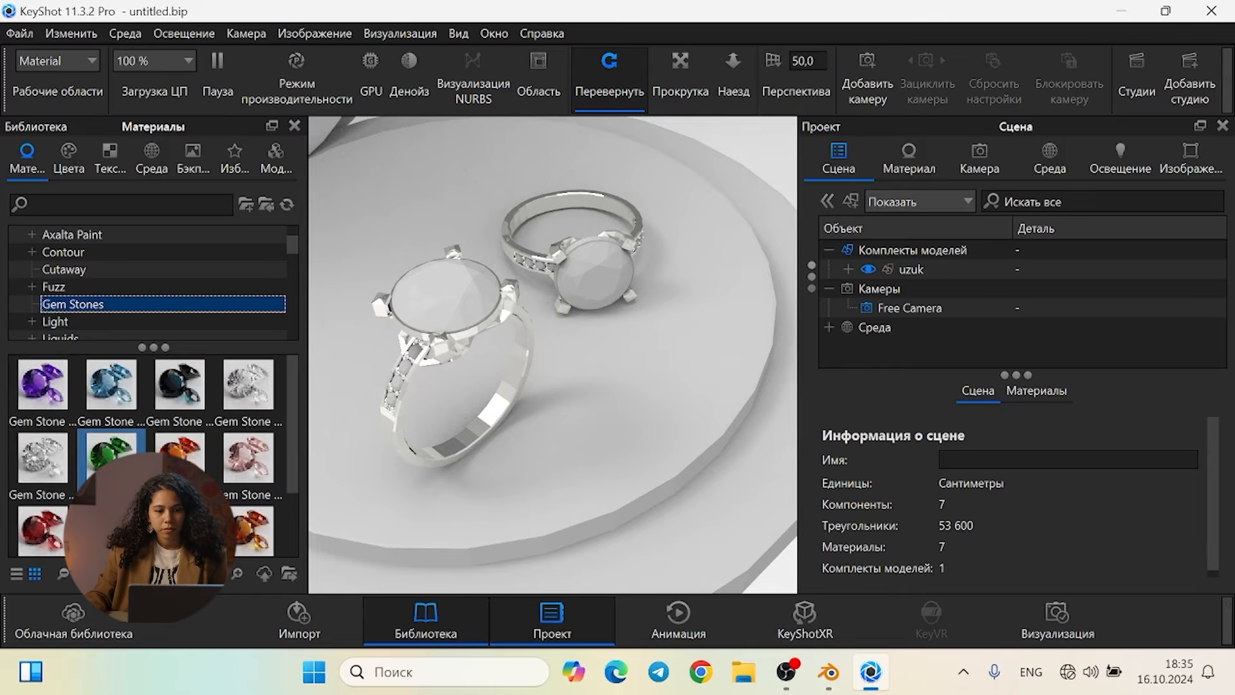
Apply the clear gem stone material to the large stones of both rings and link the duplicates
{"action": "left_click_drag", "start_coordinate": [248, 382], "coordinate": [444, 300]}
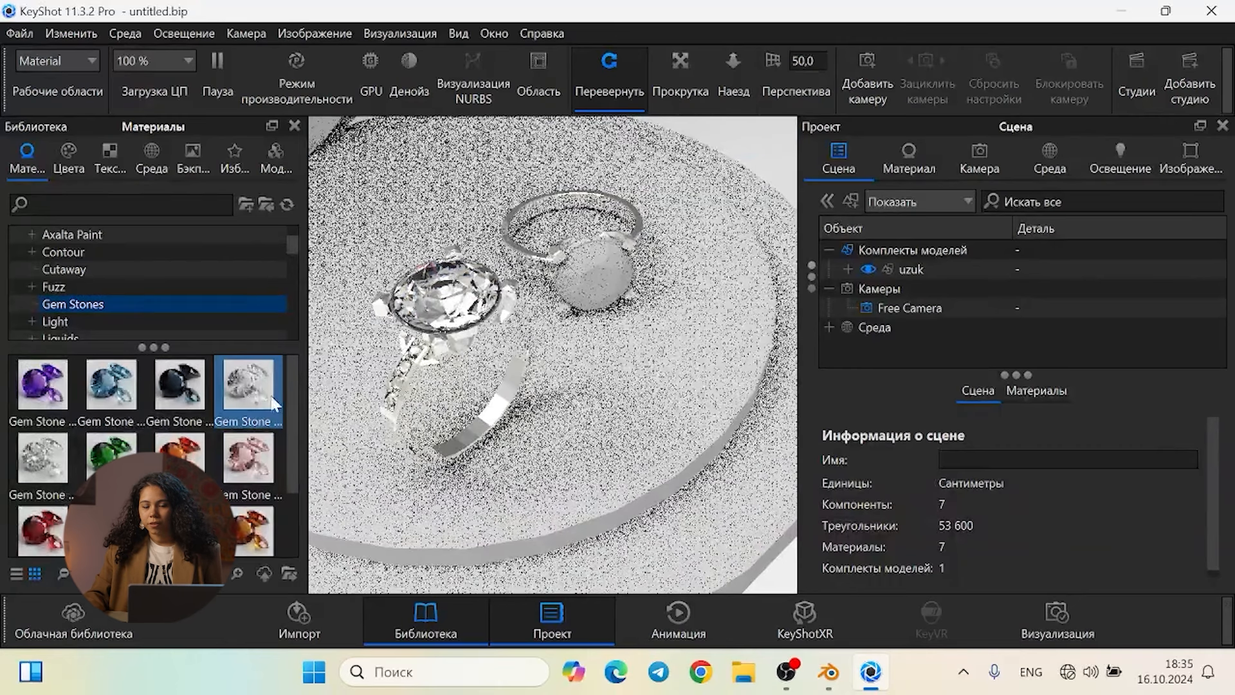
{"action": "left_click_drag", "start_coordinate": [257, 396], "coordinate": [562, 281]}
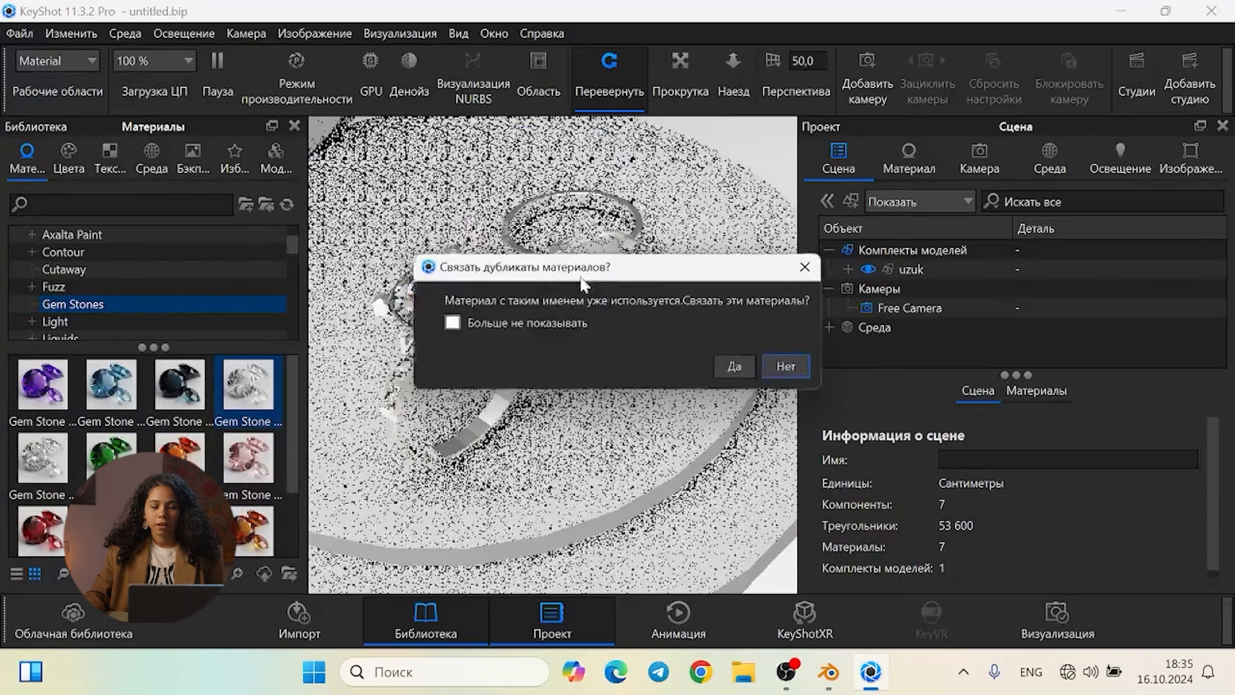
{"action": "left_click", "coordinate": [724, 375]}
{"action": "scroll", "coordinate": [634, 381], "scroll_direction": "down", "scroll_amount": 5}
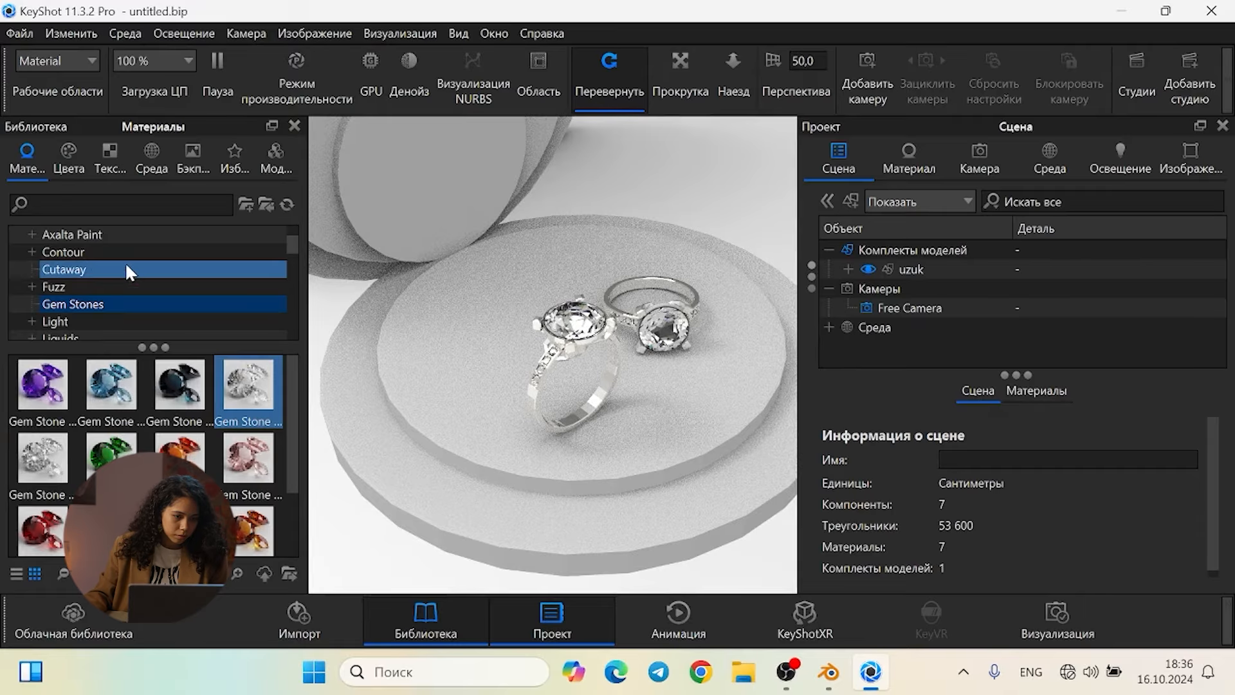
Apply the Gun Metal material from the Axalta Paint category to the podium
{"action": "scroll", "coordinate": [124, 264], "scroll_direction": "up", "scroll_amount": 1}
{"action": "left_click", "coordinate": [125, 283]}
{"action": "scroll", "coordinate": [172, 444], "scroll_direction": "down", "scroll_amount": 5}
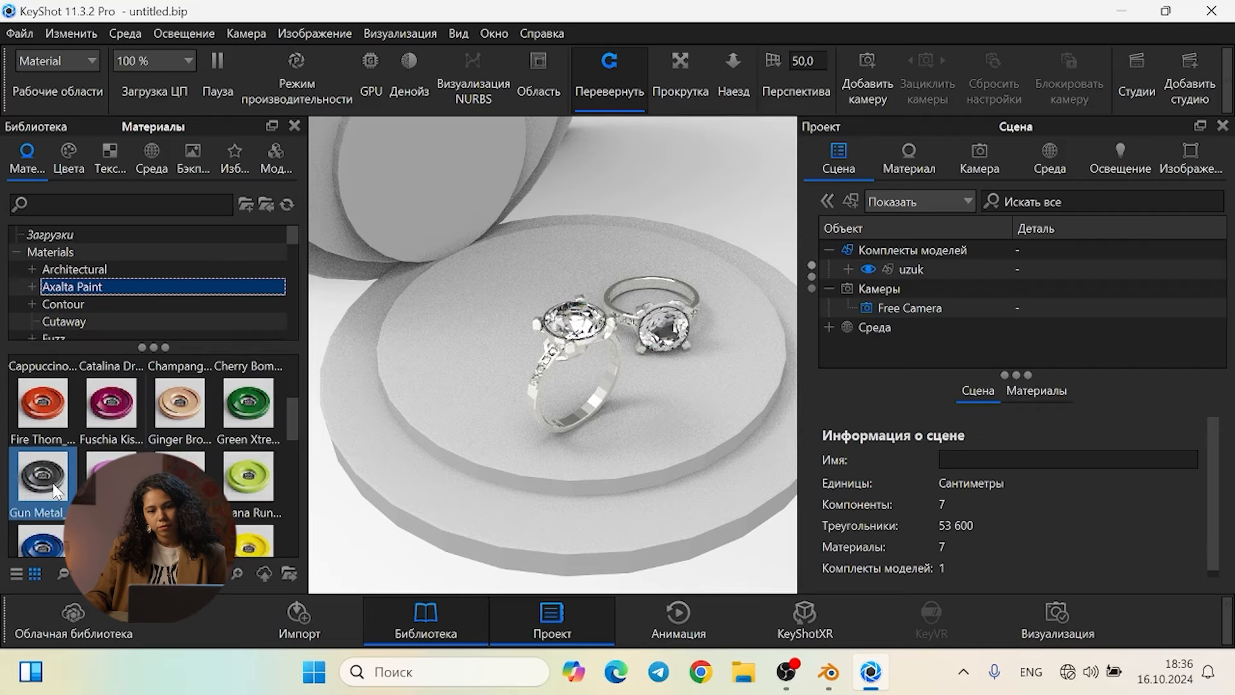
{"action": "mouse_move", "coordinate": [56, 490]}
{"action": "left_click_drag", "start_coordinate": [56, 490], "coordinate": [465, 427]}
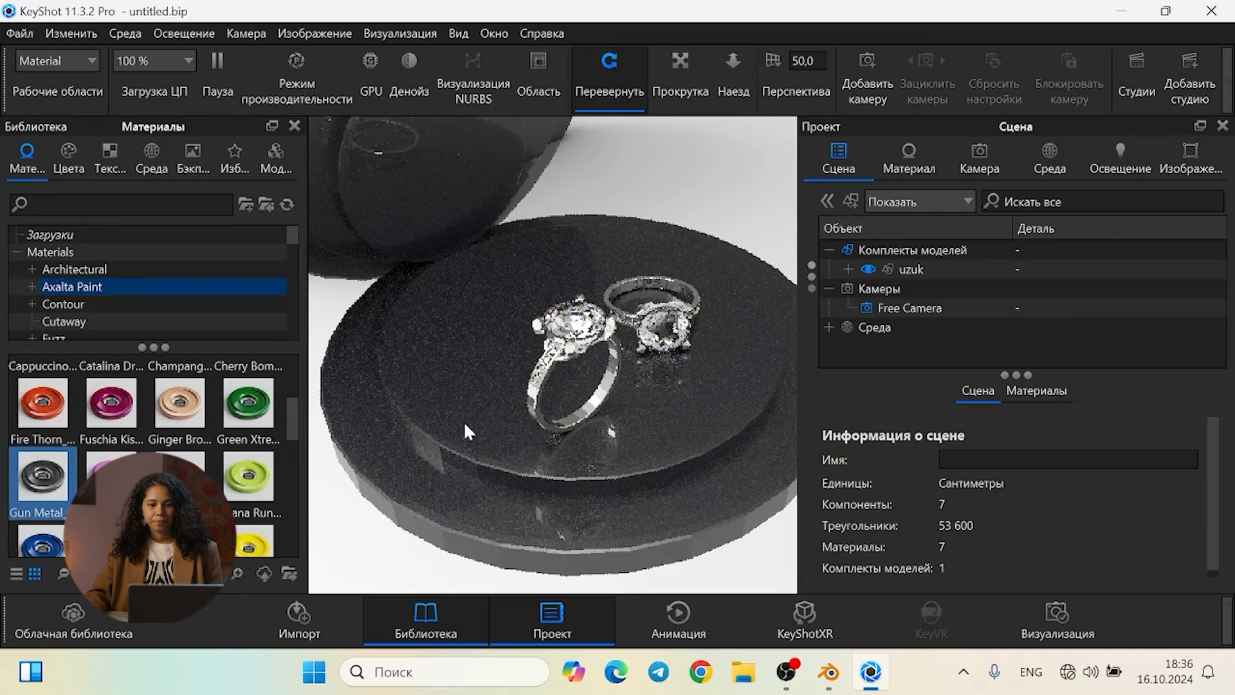
{"action": "scroll", "coordinate": [464, 428], "scroll_direction": "up", "scroll_amount": 3}
{"action": "scroll", "coordinate": [464, 427], "scroll_direction": "down", "scroll_amount": 4}
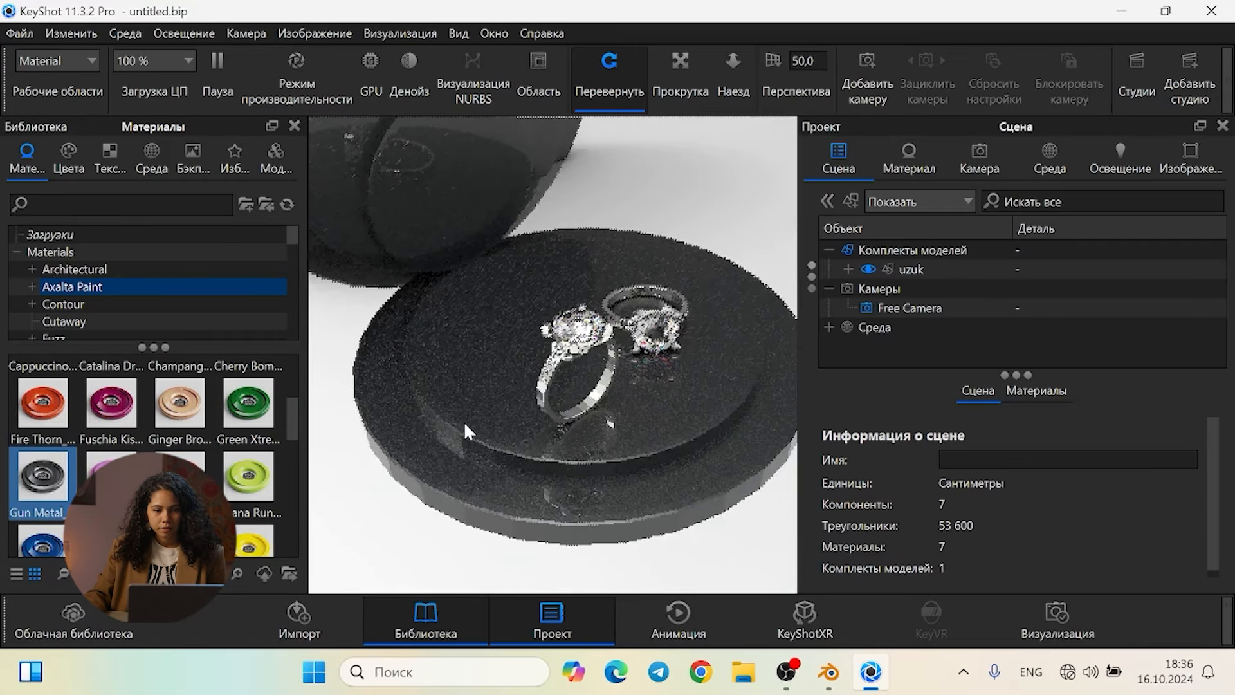
{"action": "scroll", "coordinate": [465, 425], "scroll_direction": "down", "scroll_amount": 3}
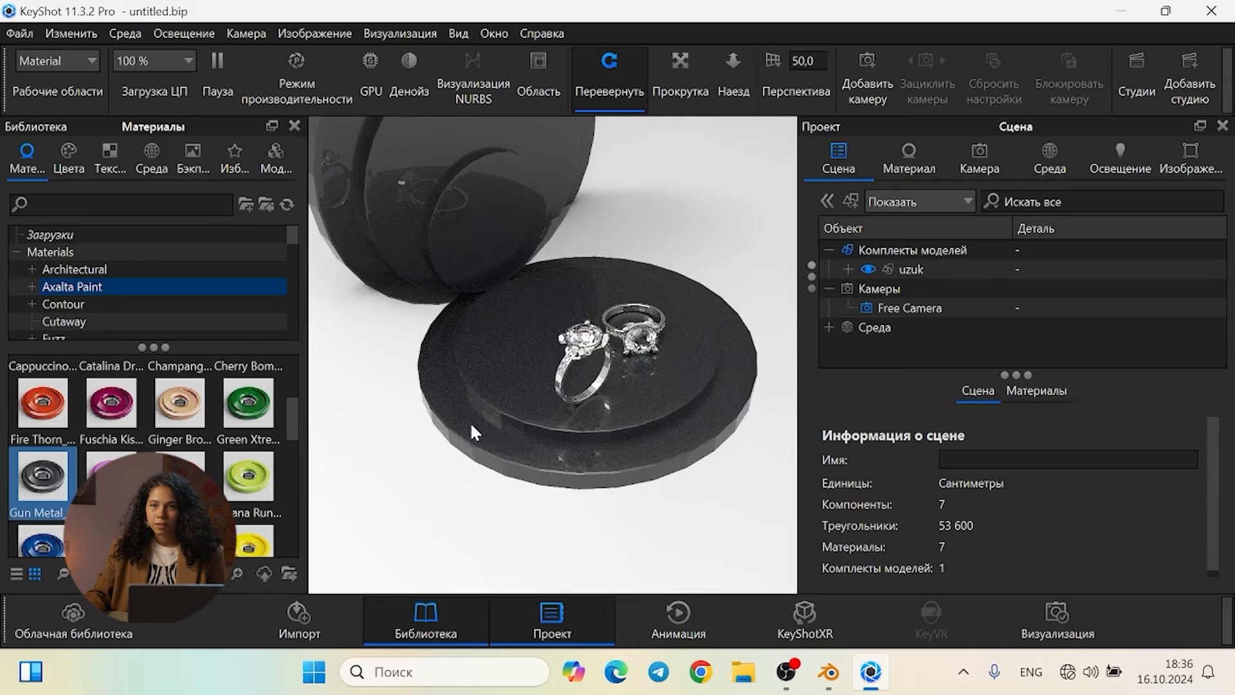
{"action": "left_click_drag", "start_coordinate": [489, 490], "coordinate": [162, 230]}
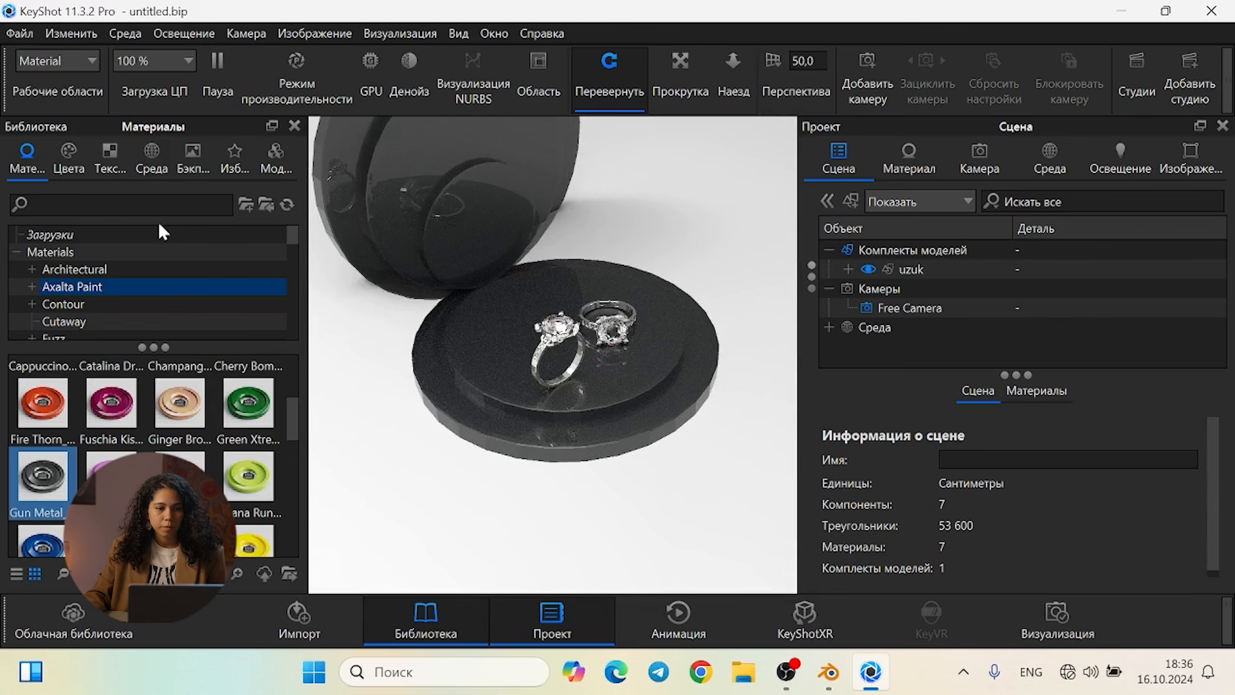
Browse the environment library and light the scene with the 3 Panels Straight 4K environment
{"action": "left_click", "coordinate": [149, 155]}
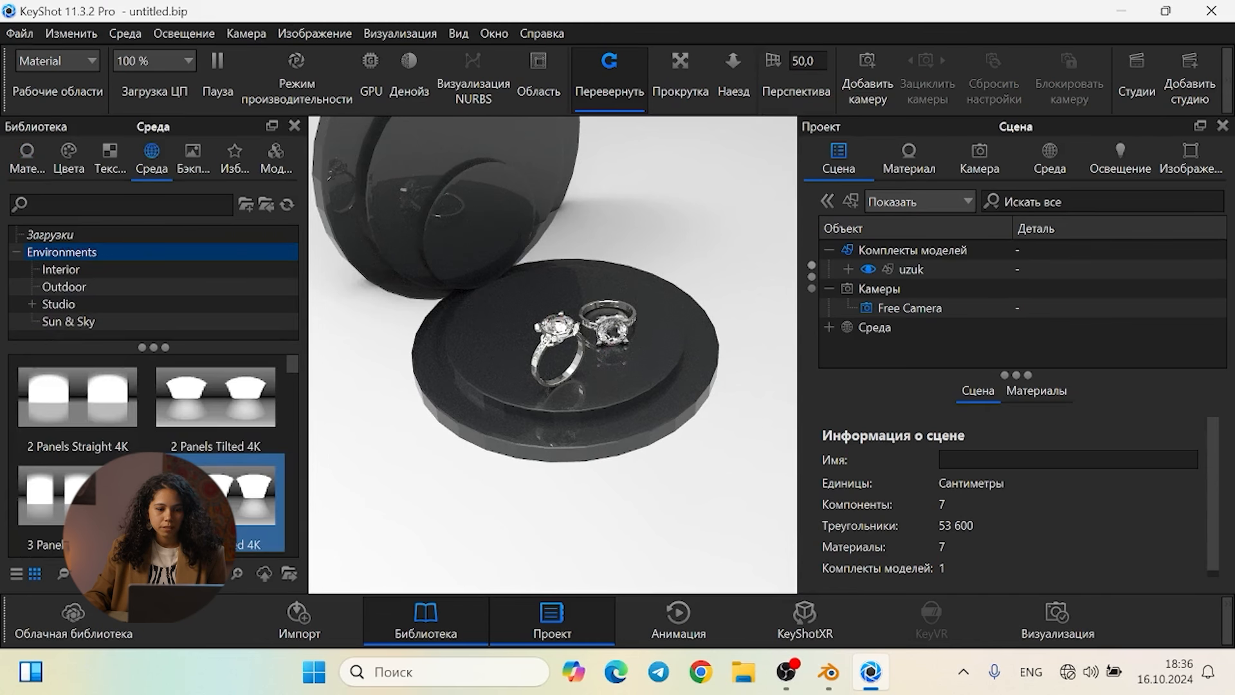
{"action": "scroll", "coordinate": [153, 450], "scroll_direction": "down", "scroll_amount": 2}
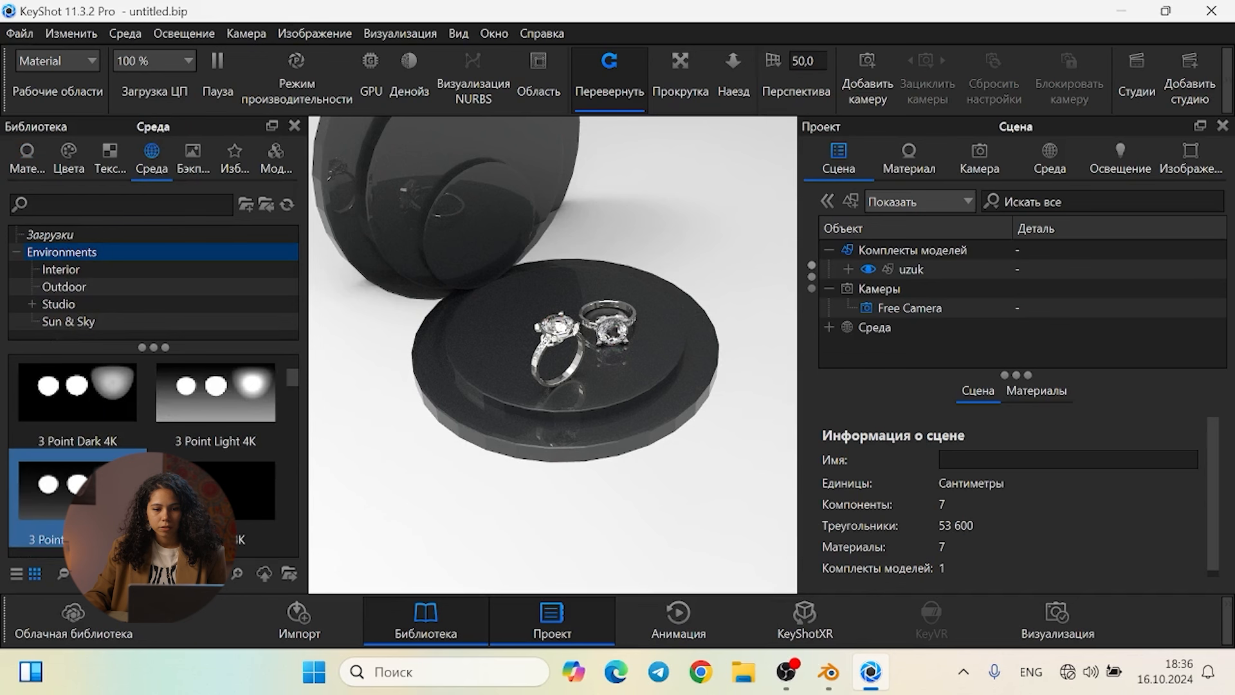
{"action": "scroll", "coordinate": [66, 497], "scroll_direction": "up", "scroll_amount": 2}
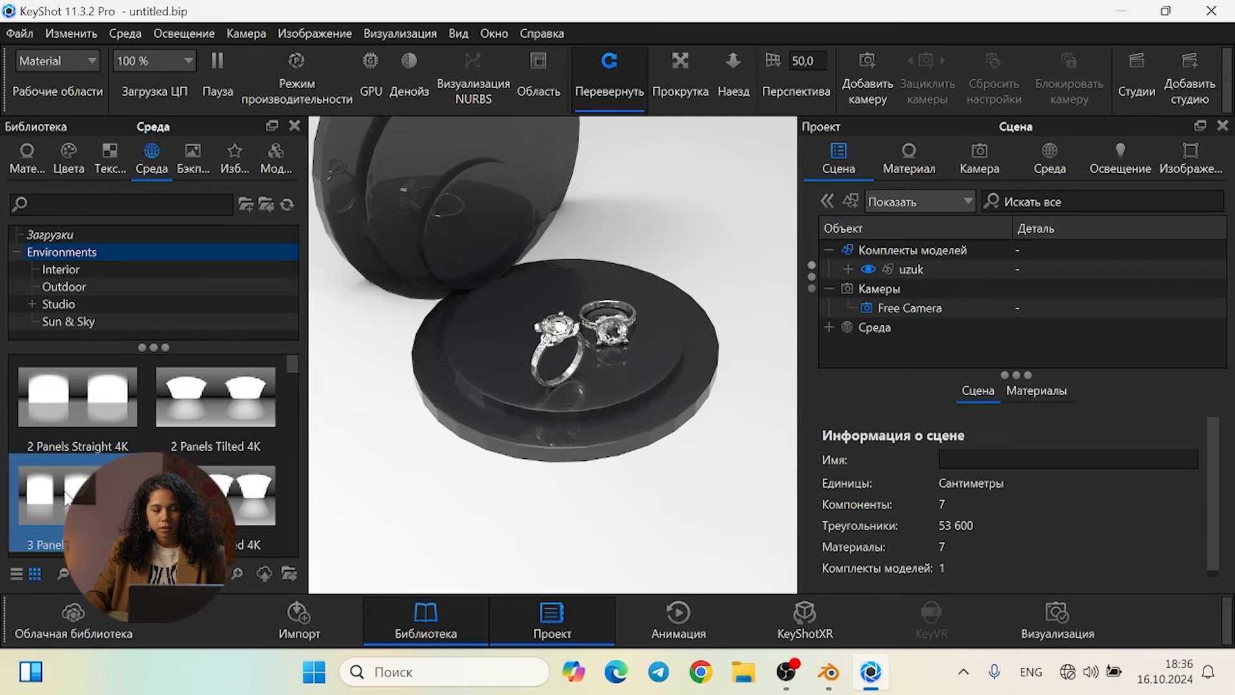
{"action": "mouse_move", "coordinate": [66, 497]}
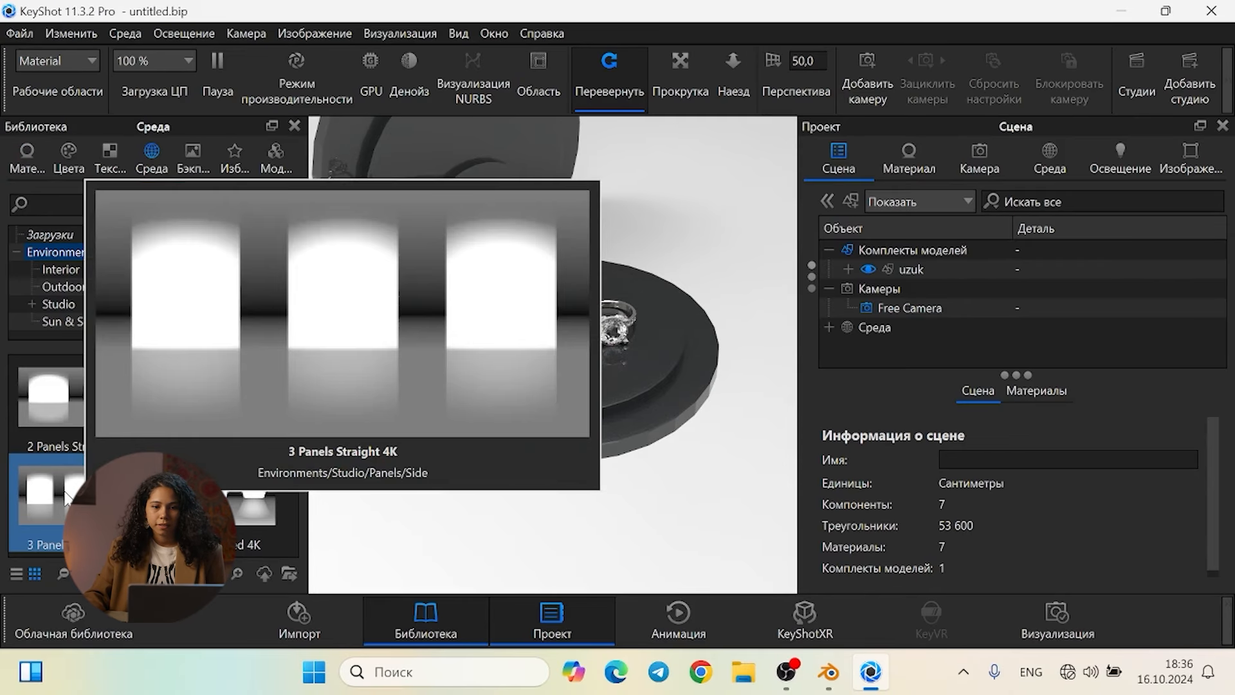
{"action": "left_click_drag", "start_coordinate": [64, 491], "coordinate": [444, 500]}
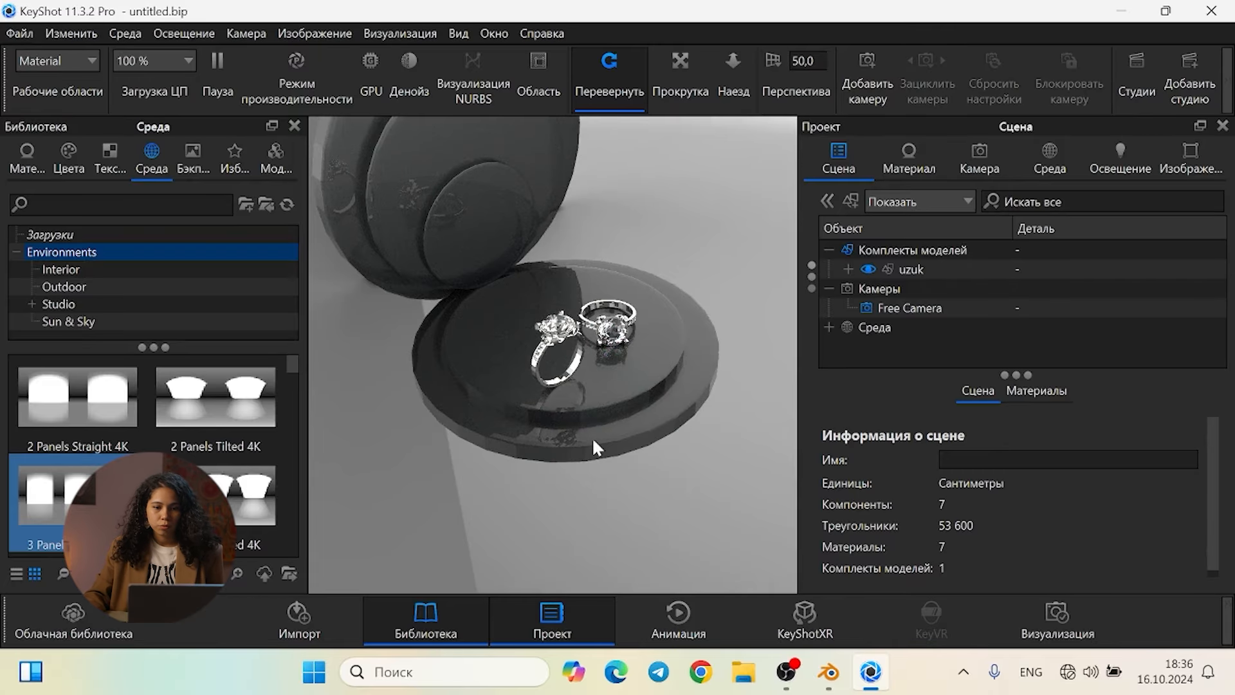
{"action": "scroll", "coordinate": [607, 337], "scroll_direction": "down", "scroll_amount": 3}
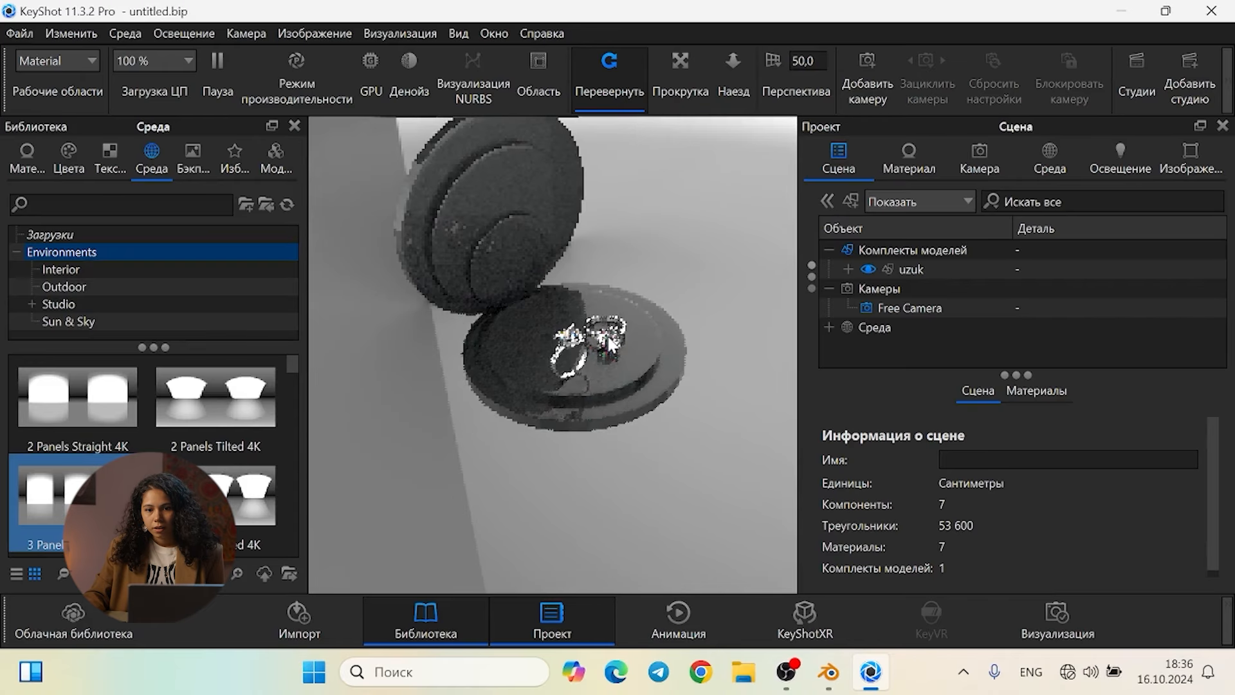
{"action": "scroll", "coordinate": [608, 337], "scroll_direction": "up", "scroll_amount": 5}
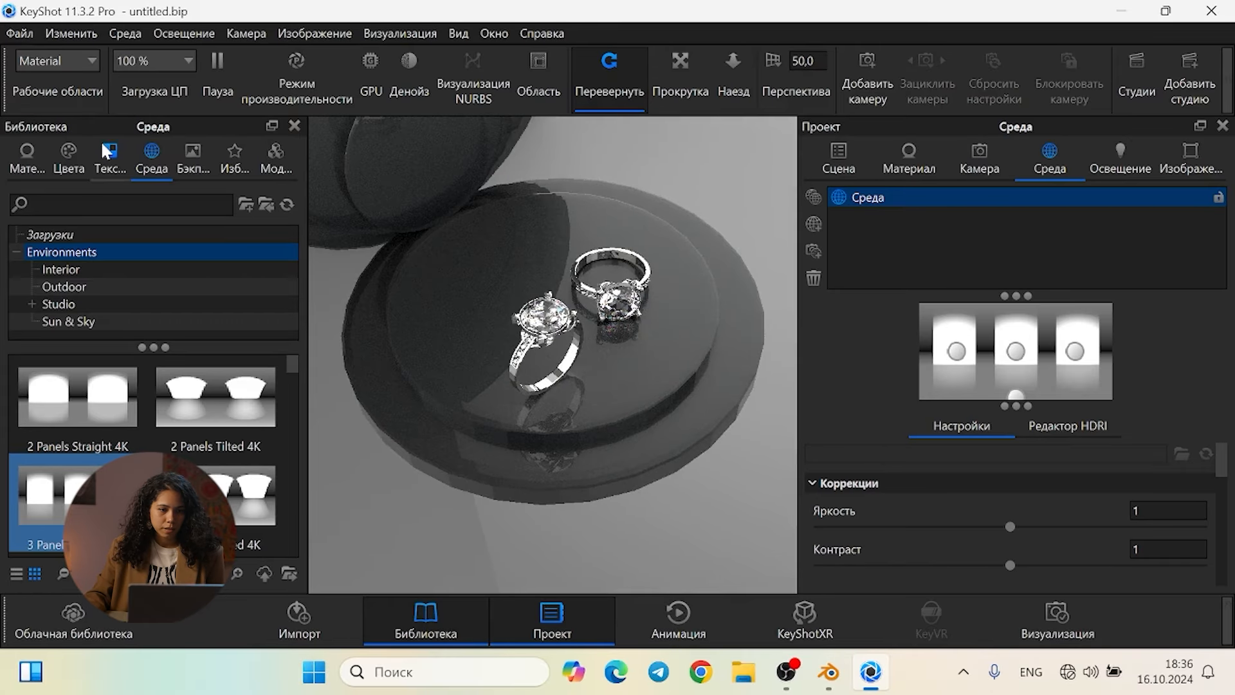
Add a plane to the scene and scale it uniformly to about 143
{"action": "left_click", "coordinate": [71, 35]}
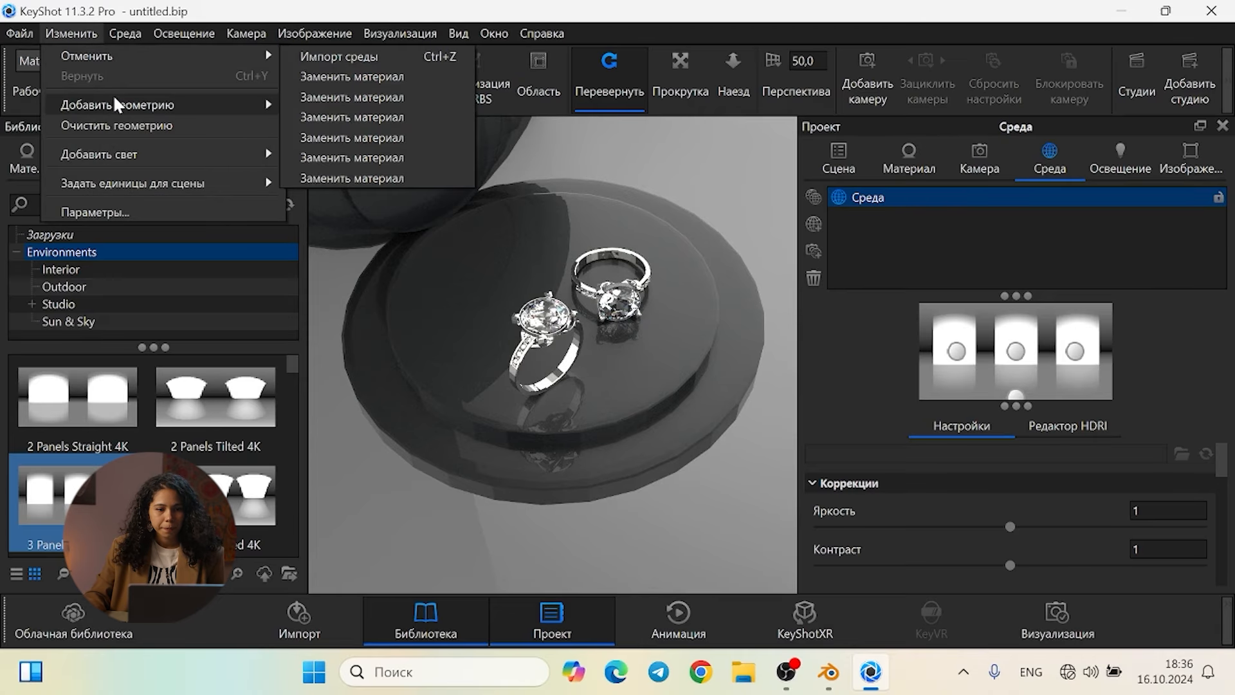
{"action": "mouse_move", "coordinate": [117, 104]}
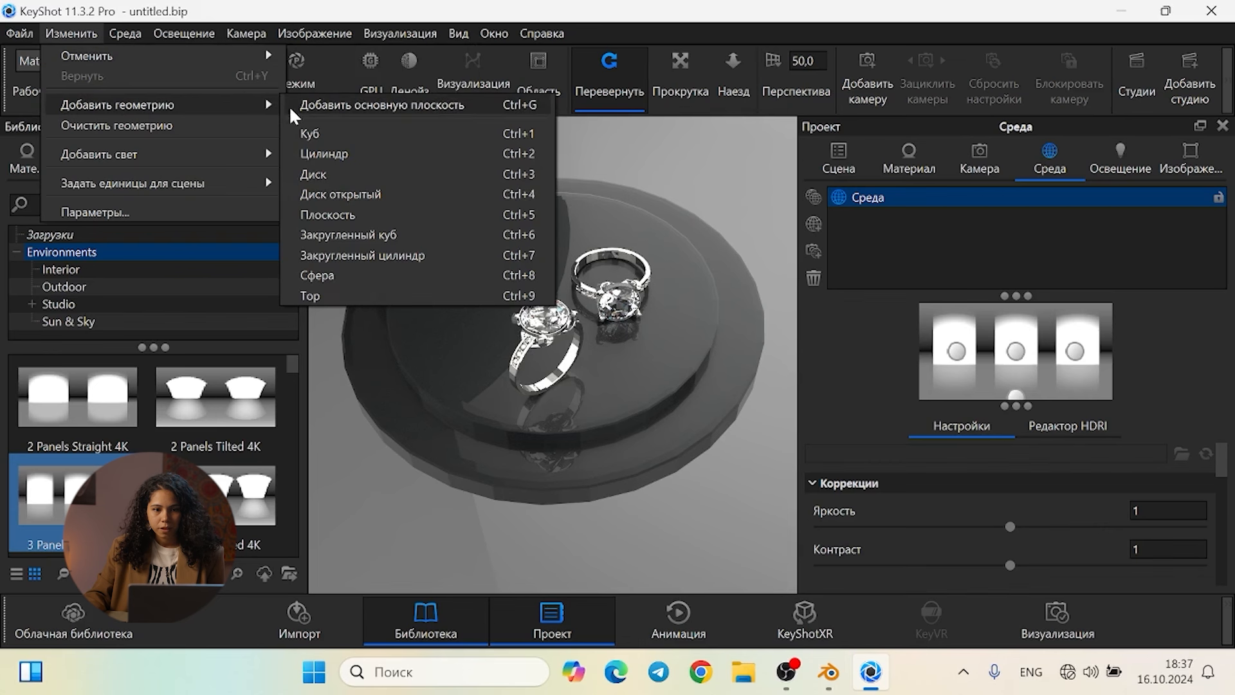
{"action": "left_click", "coordinate": [345, 214]}
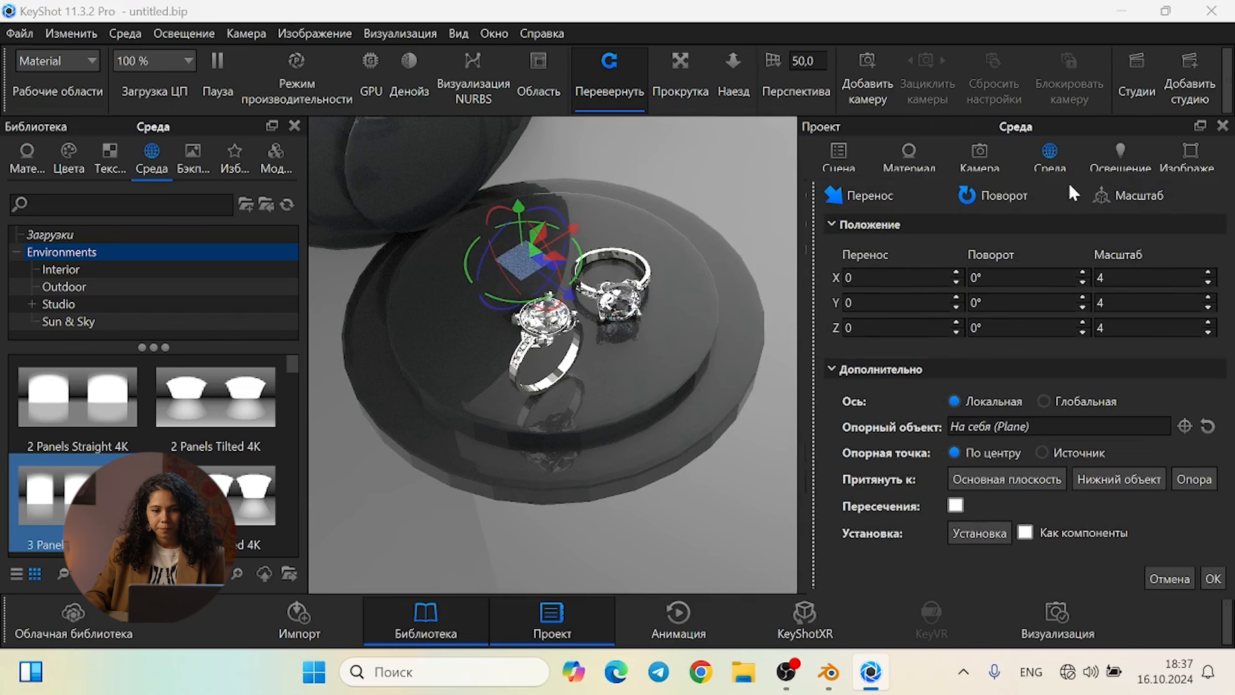
{"action": "left_click_drag", "start_coordinate": [1069, 185], "coordinate": [1025, 172]}
{"action": "left_click", "coordinate": [1056, 182]}
{"action": "left_click", "coordinate": [927, 185]}
{"action": "left_click", "coordinate": [789, 183]}
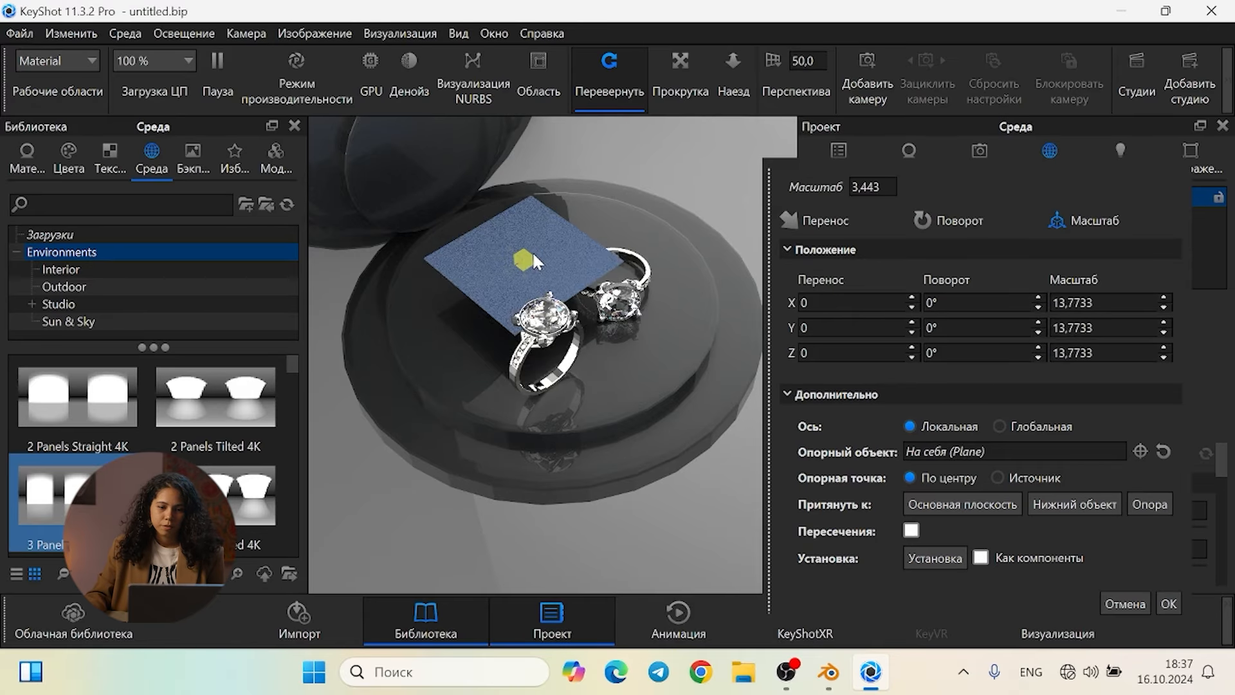
{"action": "left_click_drag", "start_coordinate": [532, 252], "coordinate": [1108, 134]}
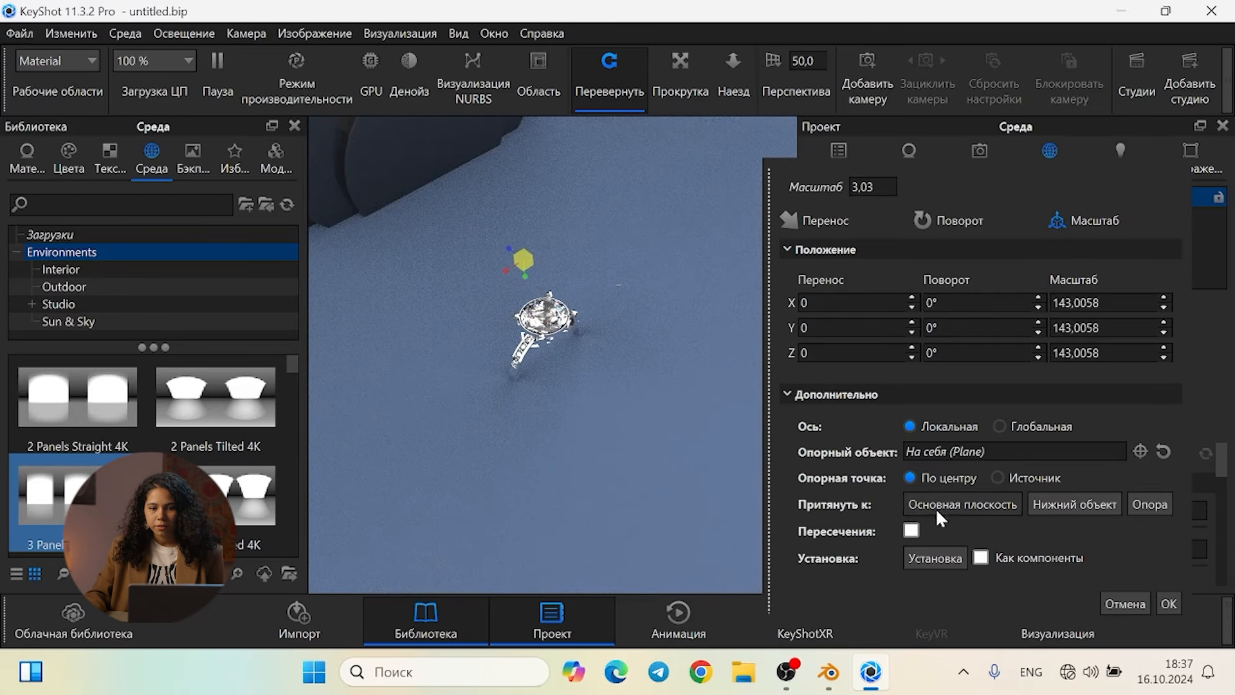
Lower the plane beneath the podium to about -5.79 in Y and accept the placement
{"action": "left_click", "coordinate": [840, 217]}
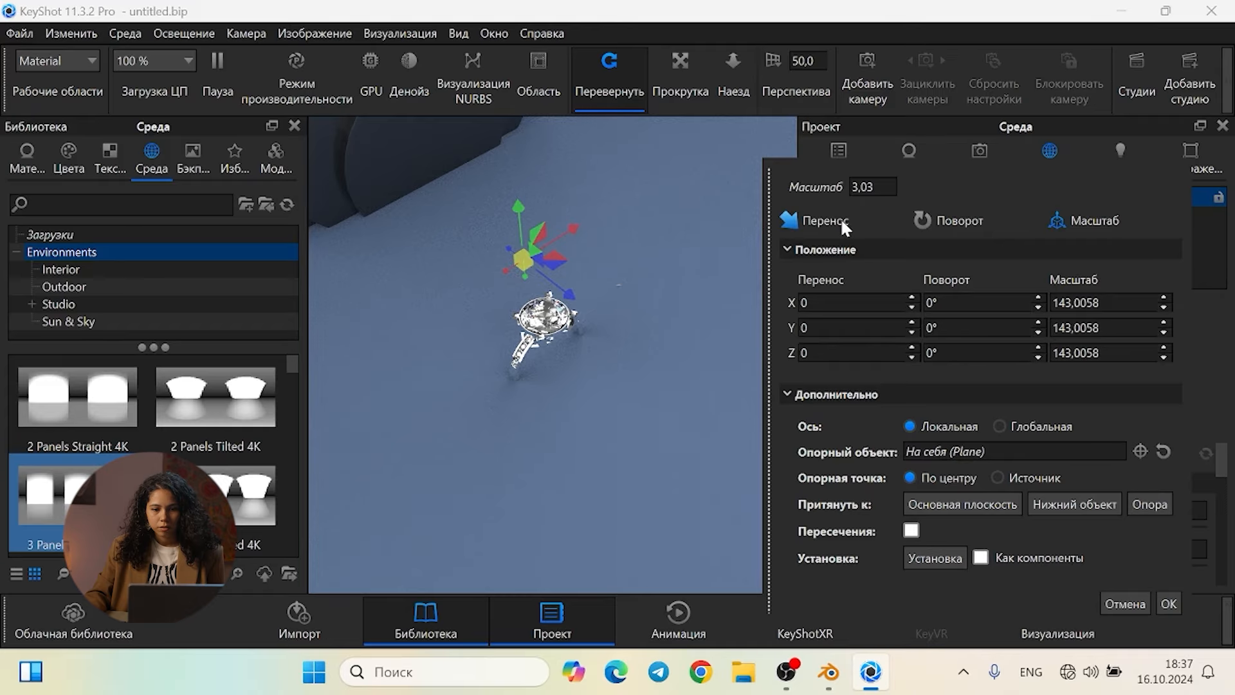
{"action": "left_click_drag", "start_coordinate": [520, 205], "coordinate": [510, 245]}
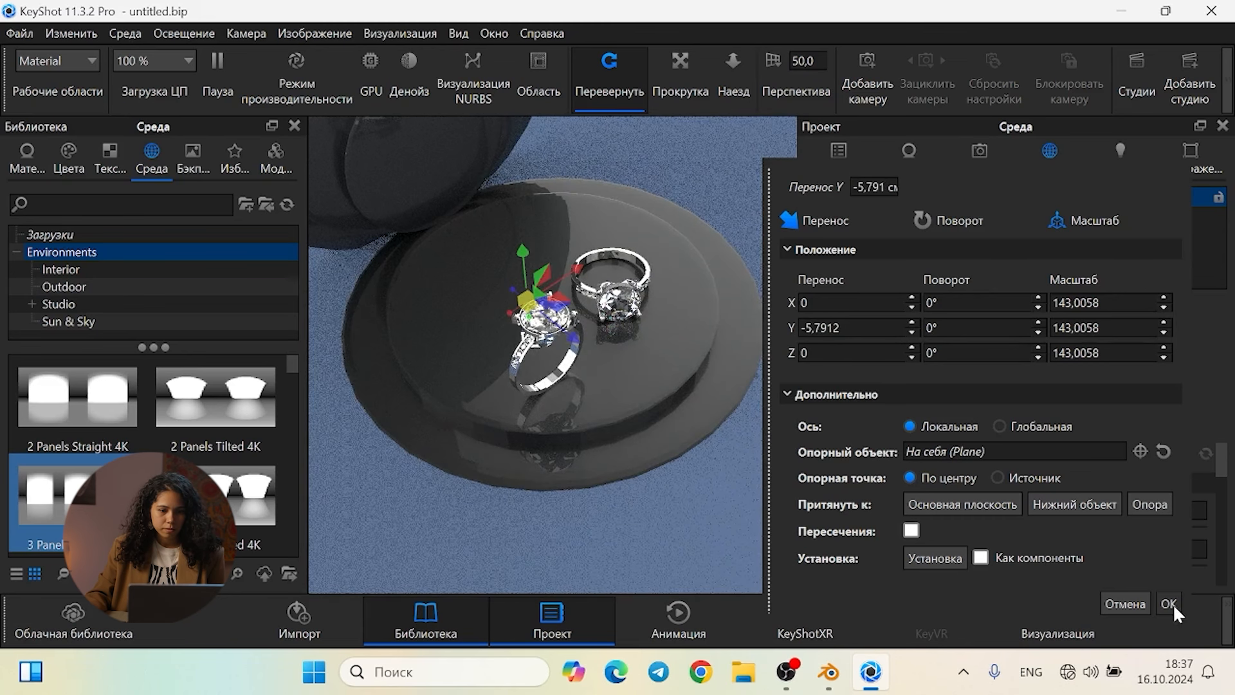
{"action": "left_click", "coordinate": [1172, 604]}
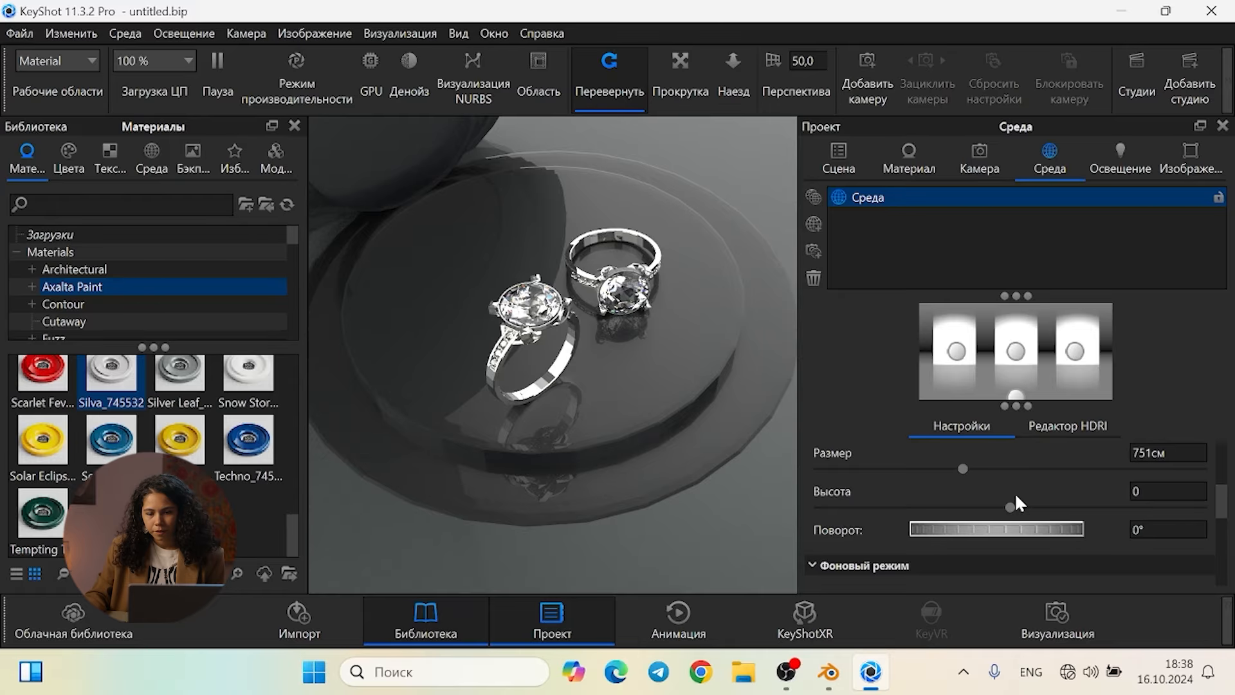
Rotate the lighting environment, trying about 222°, to shift the reflections on the rings and podium
{"action": "left_click_drag", "start_coordinate": [794, 534], "coordinate": [782, 552]}
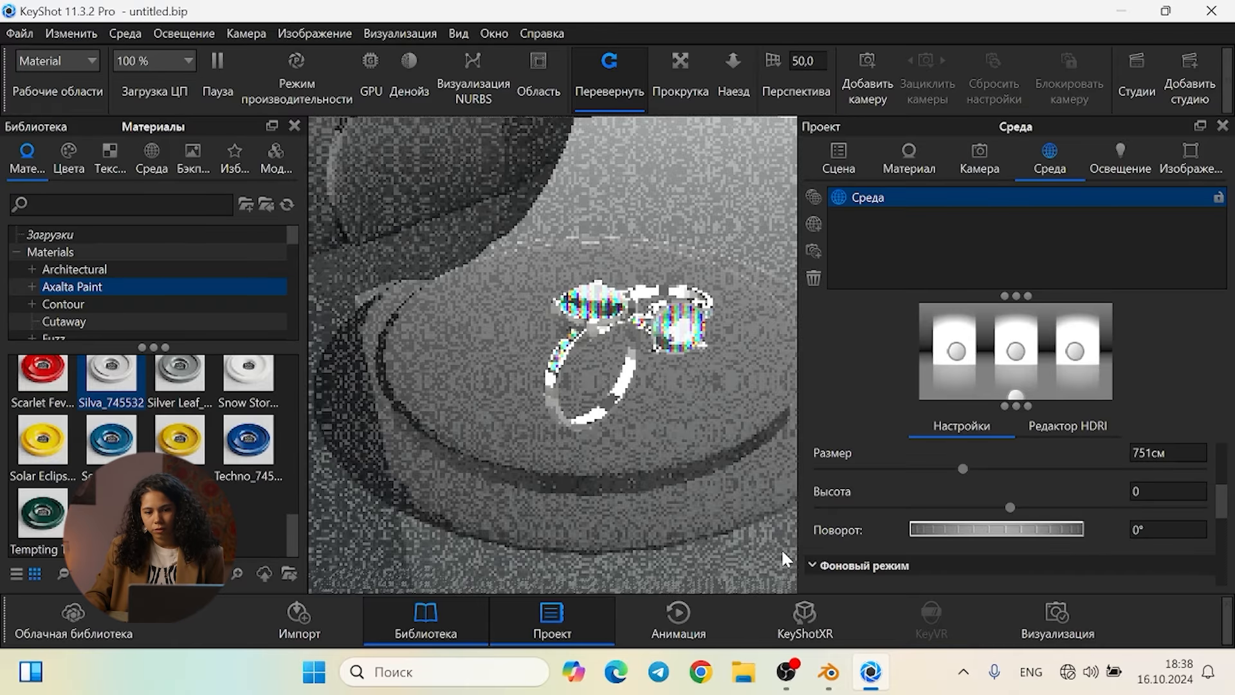
{"action": "left_click_drag", "start_coordinate": [965, 529], "coordinate": [1065, 528]}
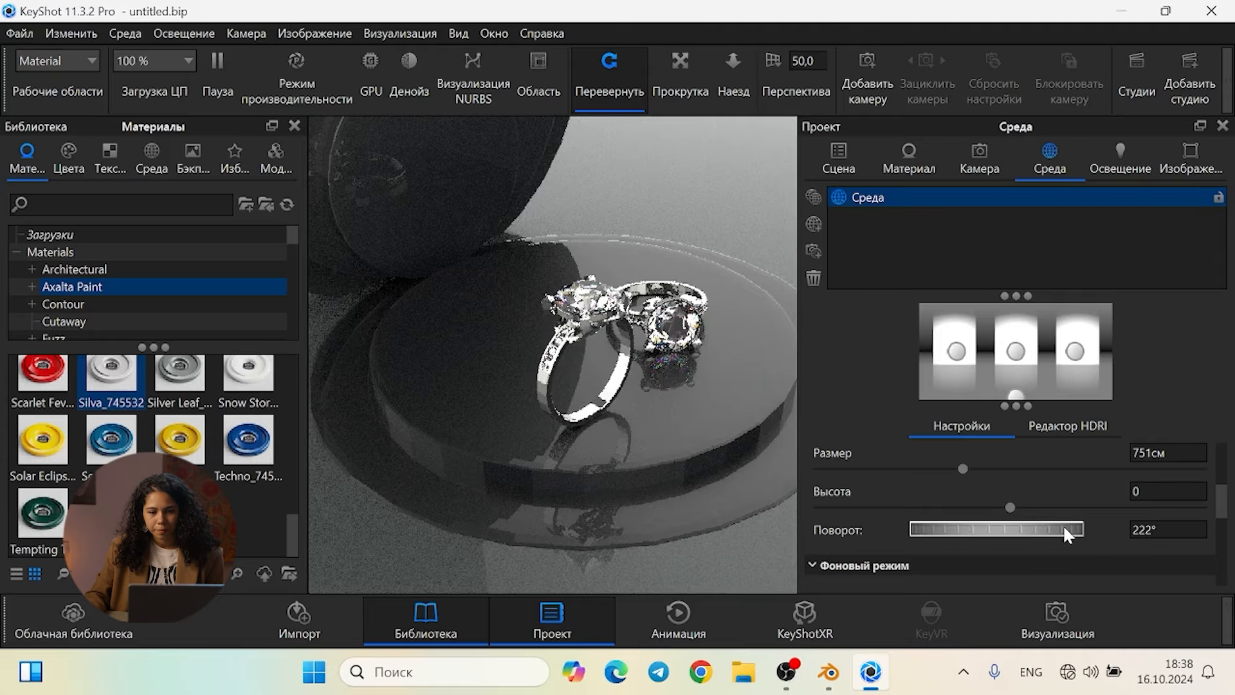
{"action": "left_click_drag", "start_coordinate": [1064, 533], "coordinate": [994, 537]}
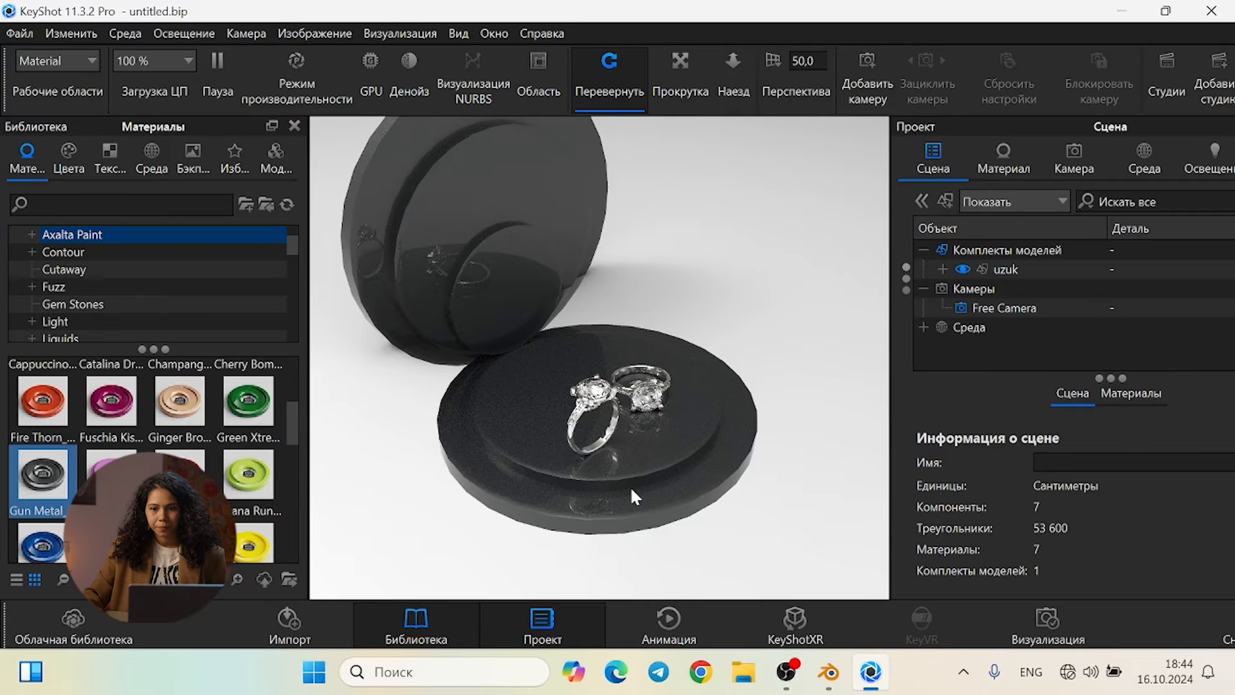
Add a plane to the scene as the floor for the ring podium
{"action": "left_click", "coordinate": [71, 33]}
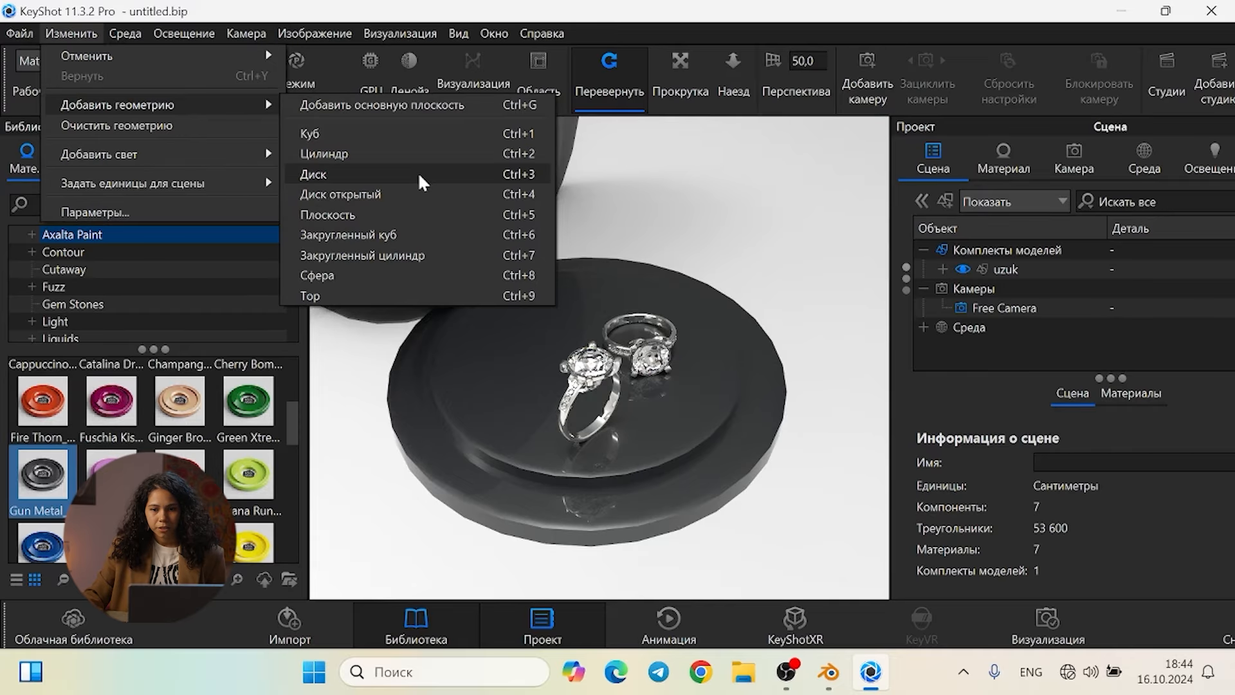
{"action": "left_click", "coordinate": [418, 214]}
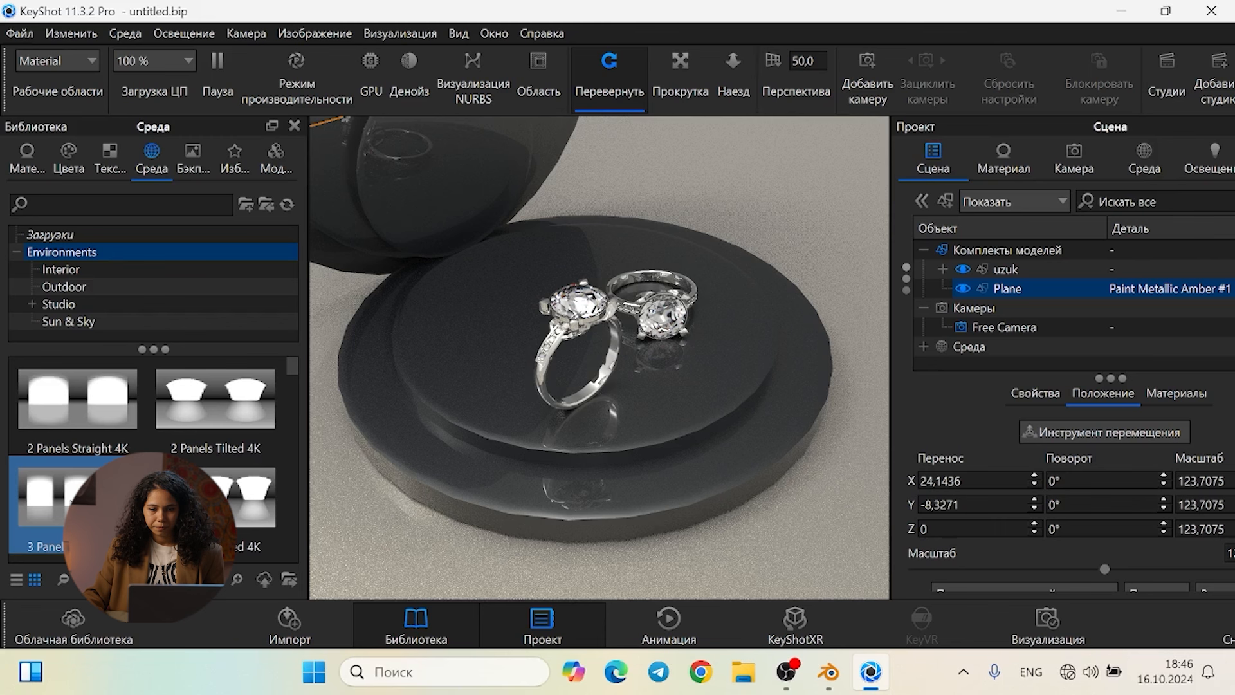
Rotate the three-panel environment to adjust the light and reflections on the rings
{"action": "left_click_drag", "start_coordinate": [1094, 529], "coordinate": [1147, 537]}
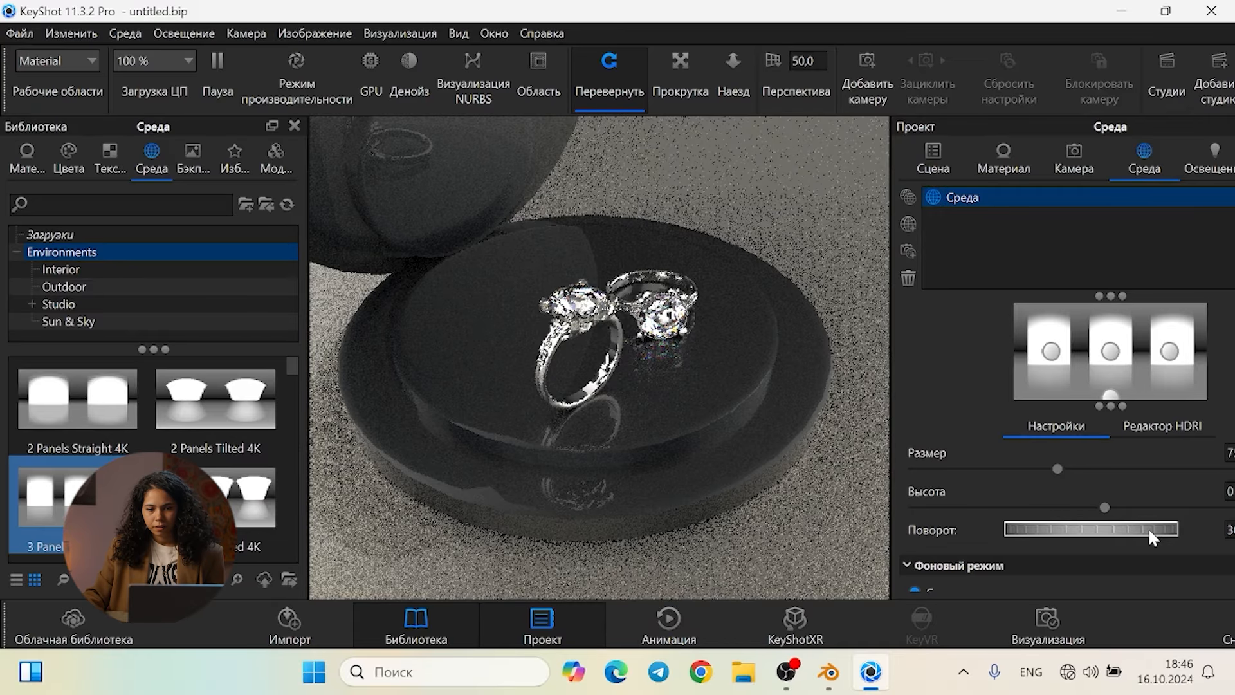
{"action": "left_click_drag", "start_coordinate": [778, 338], "coordinate": [840, 446]}
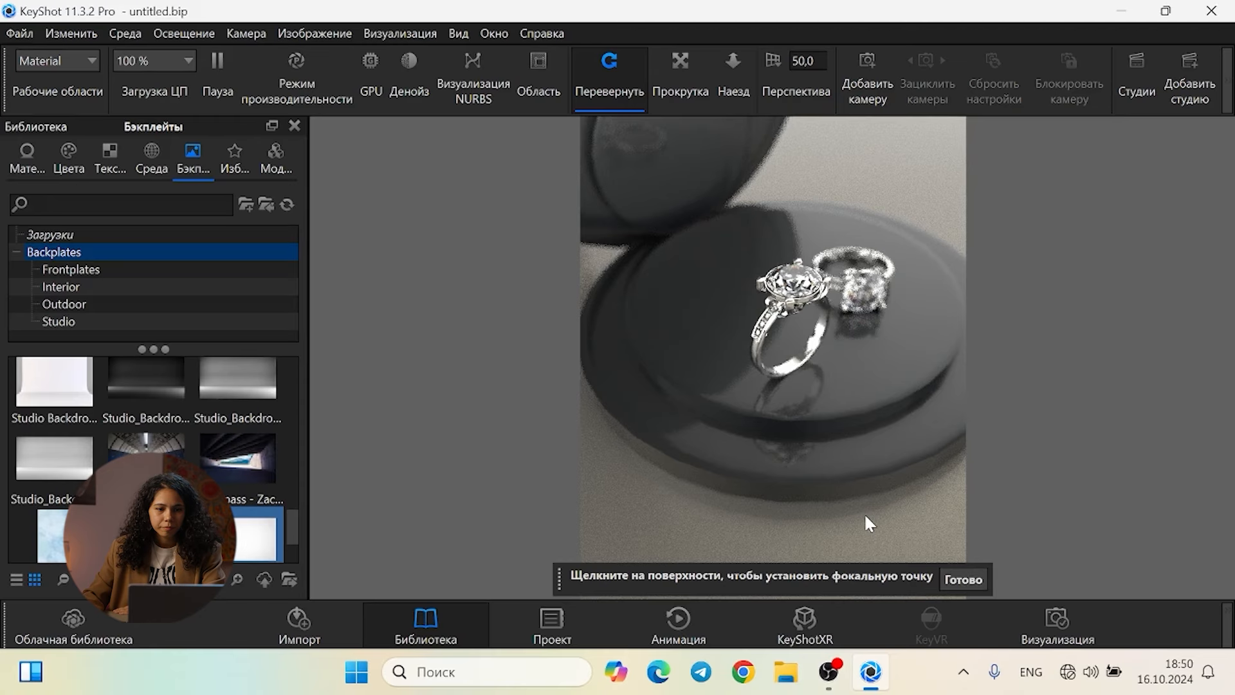
Open the render output settings for the still image
{"action": "key", "text": "ctrl+p"}
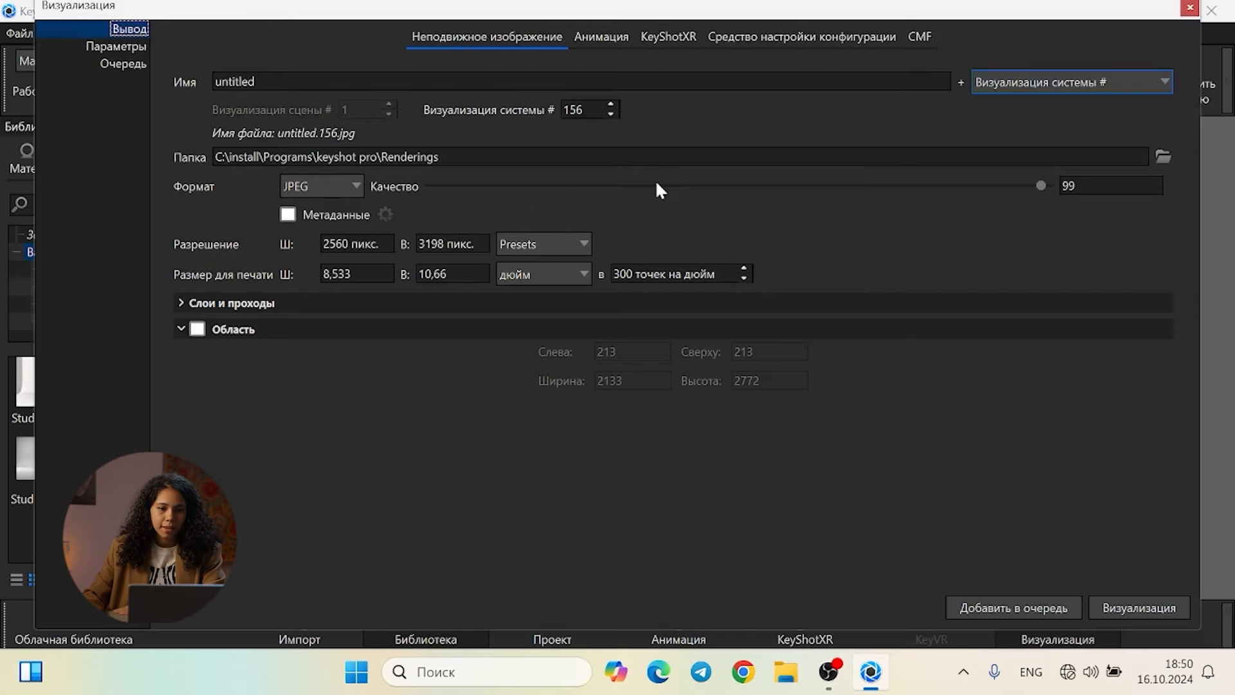